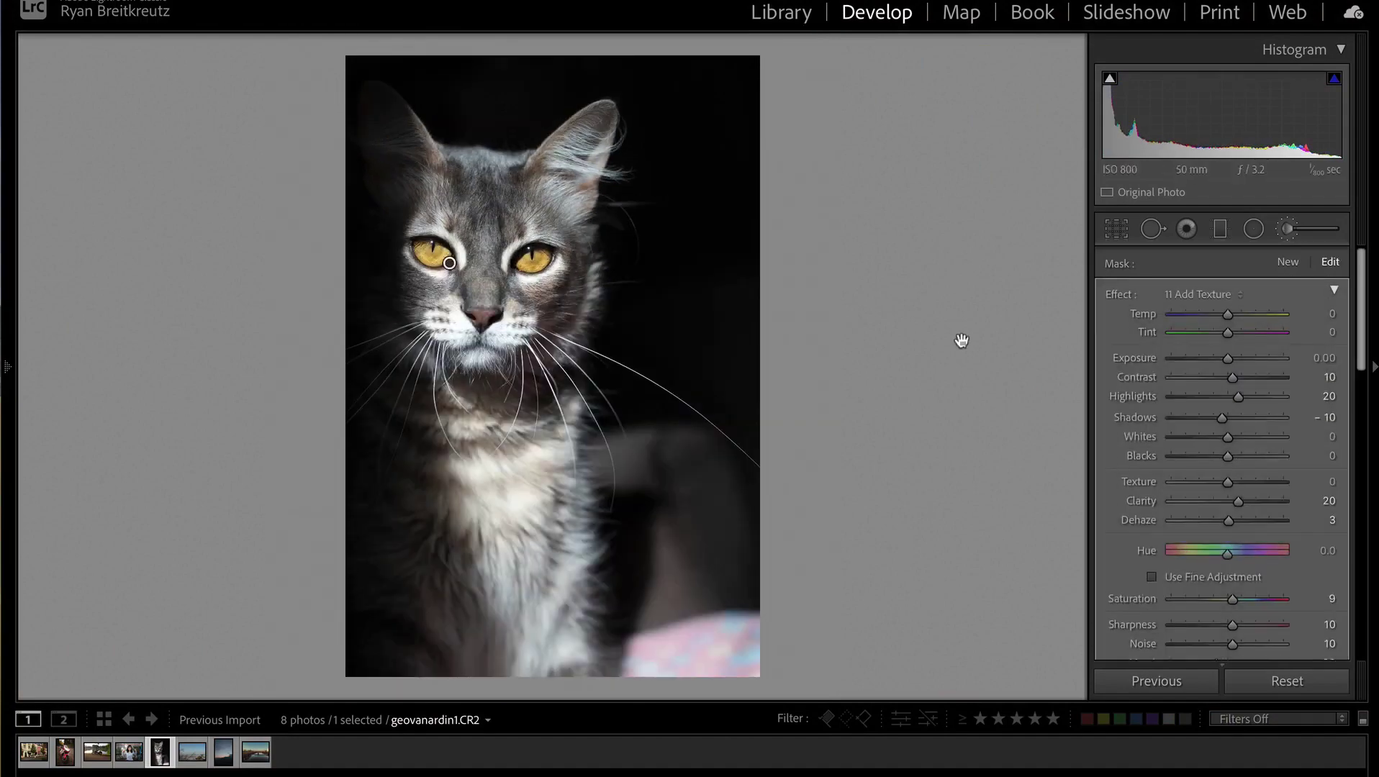
Step: Look over the imported photos in the Library grid, then check the street scene and the red sport motorcycle
key("shift+w")
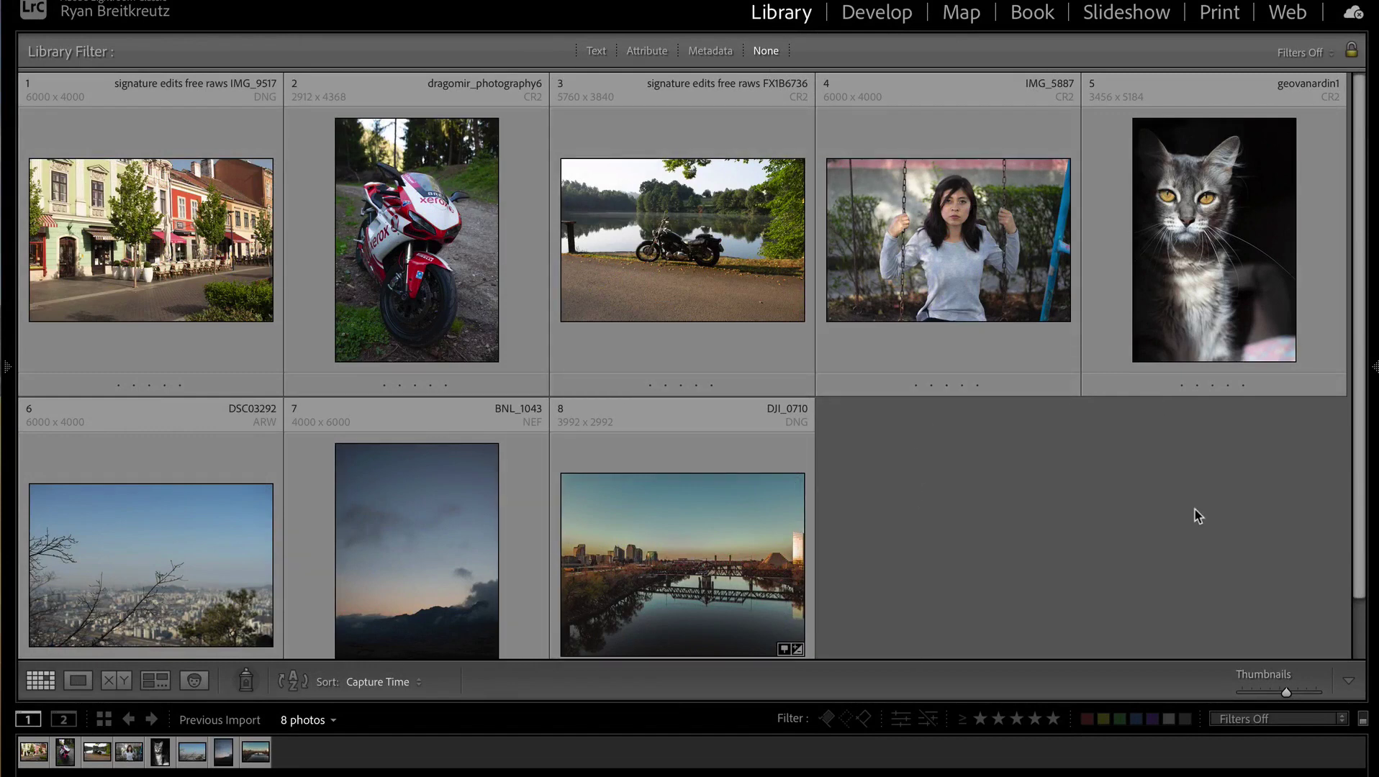
scroll(1043, 520, "down", 1)
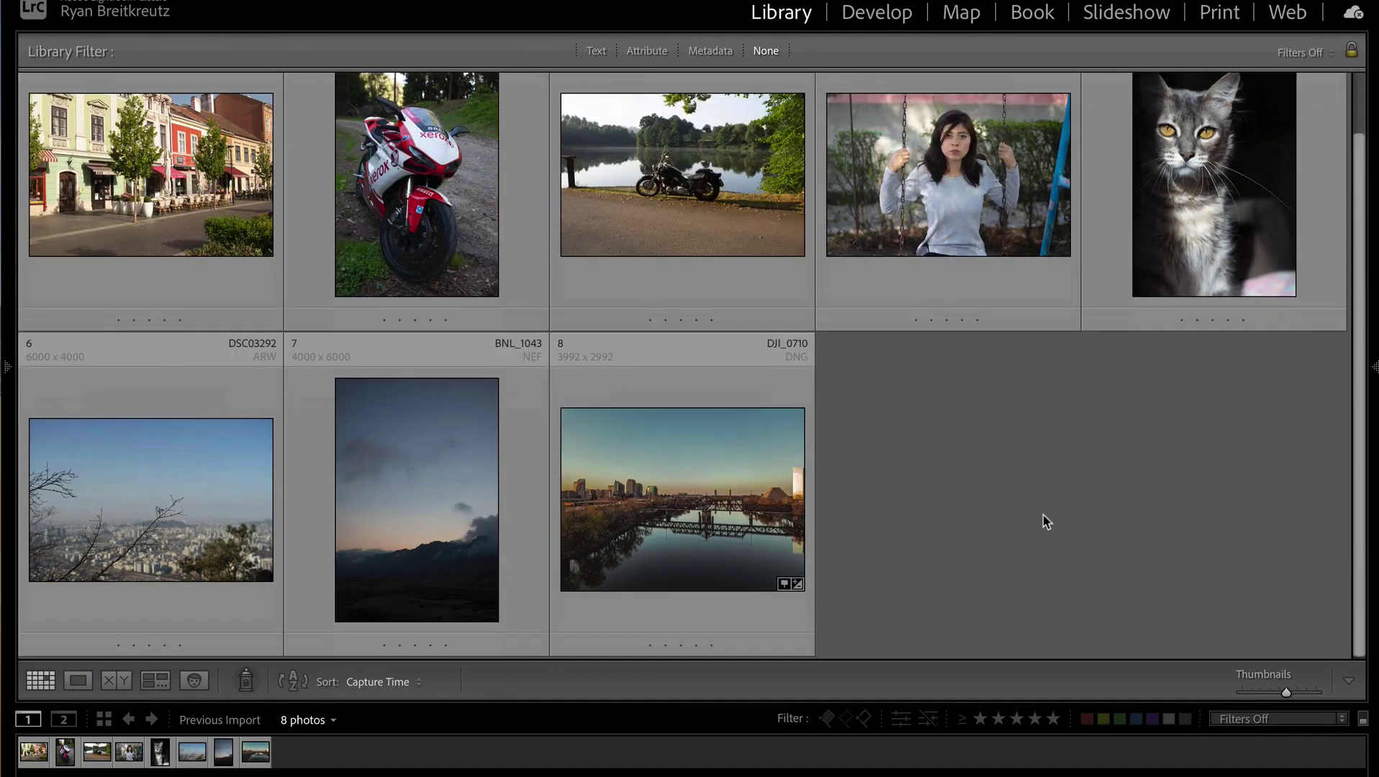
scroll(1045, 520, "up", 1)
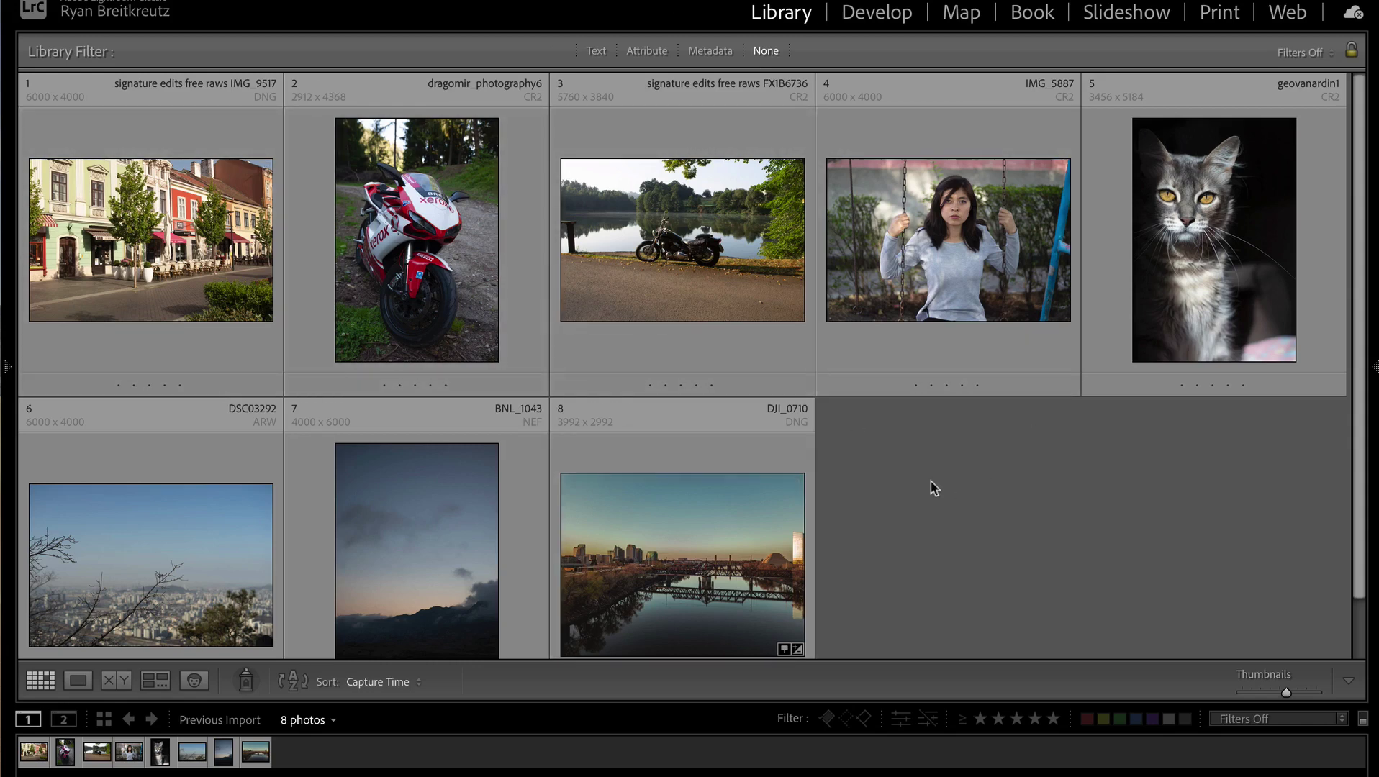
scroll(975, 436, "down", 1)
scroll(975, 437, "up", 1)
scroll(975, 437, "down", 1)
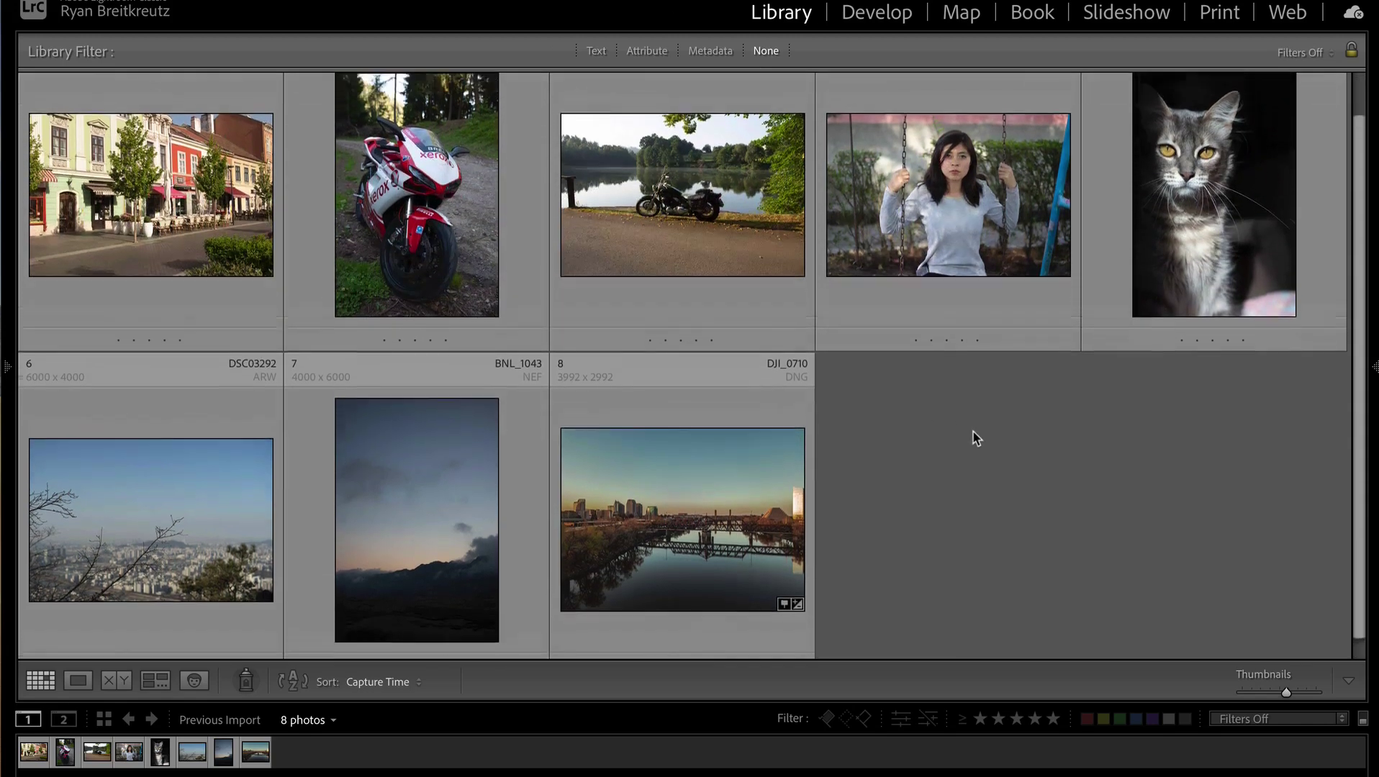
scroll(975, 437, "up", 1)
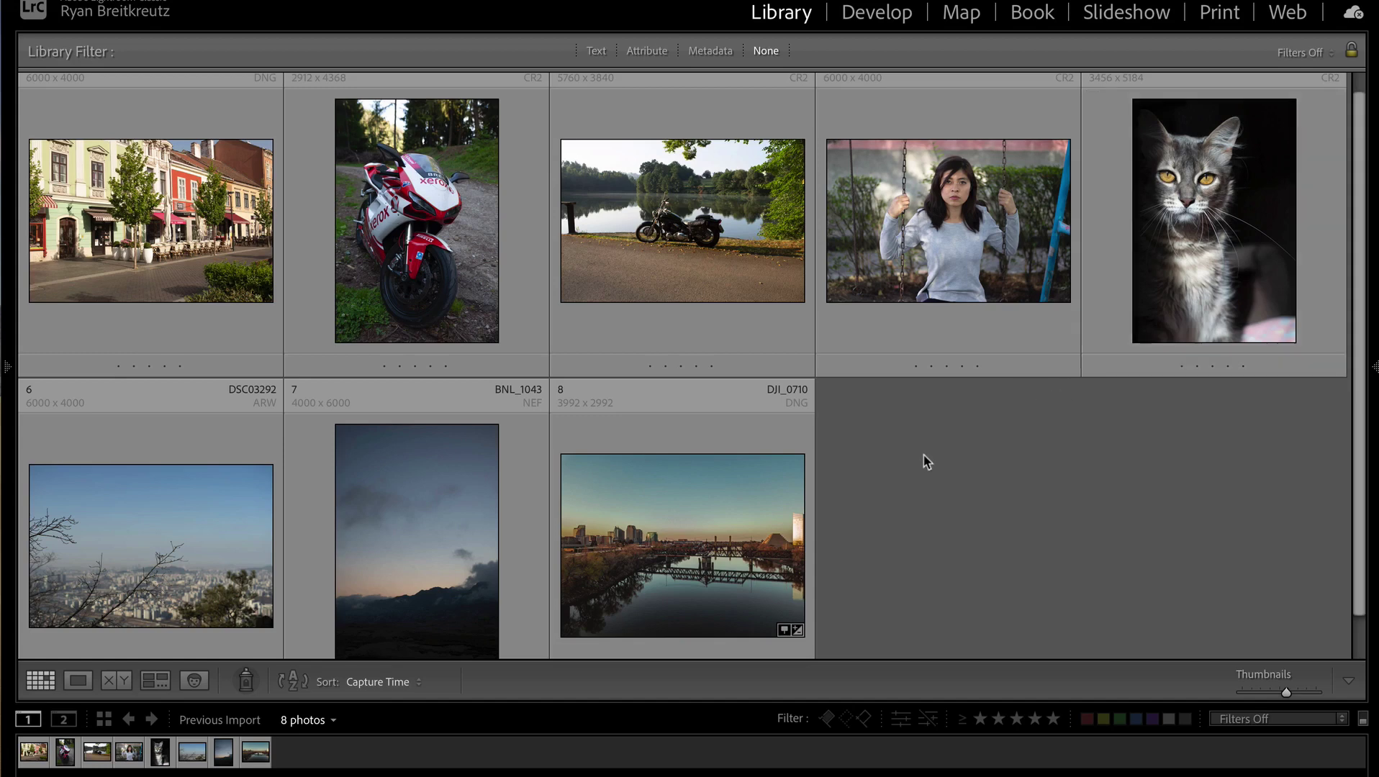
scroll(934, 428, "up", 1)
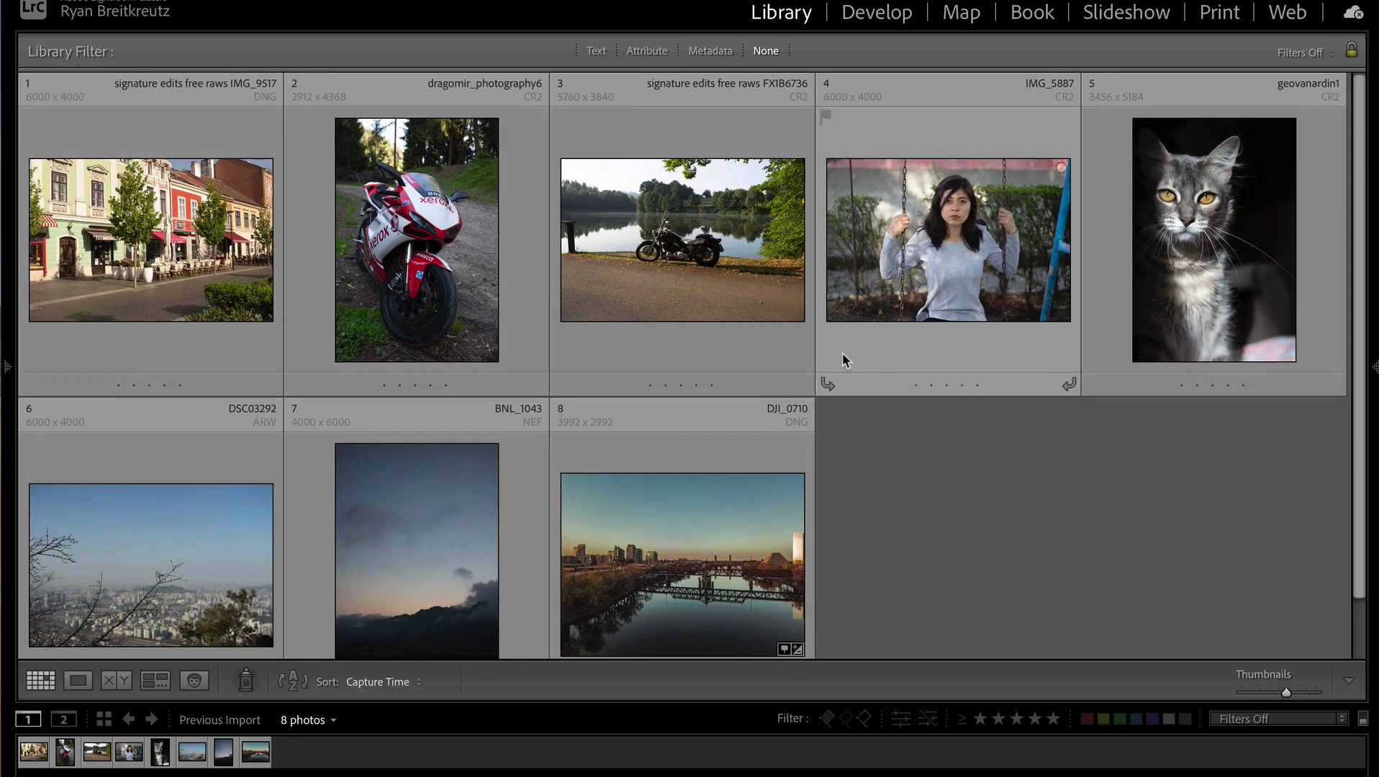
left_click(220, 237)
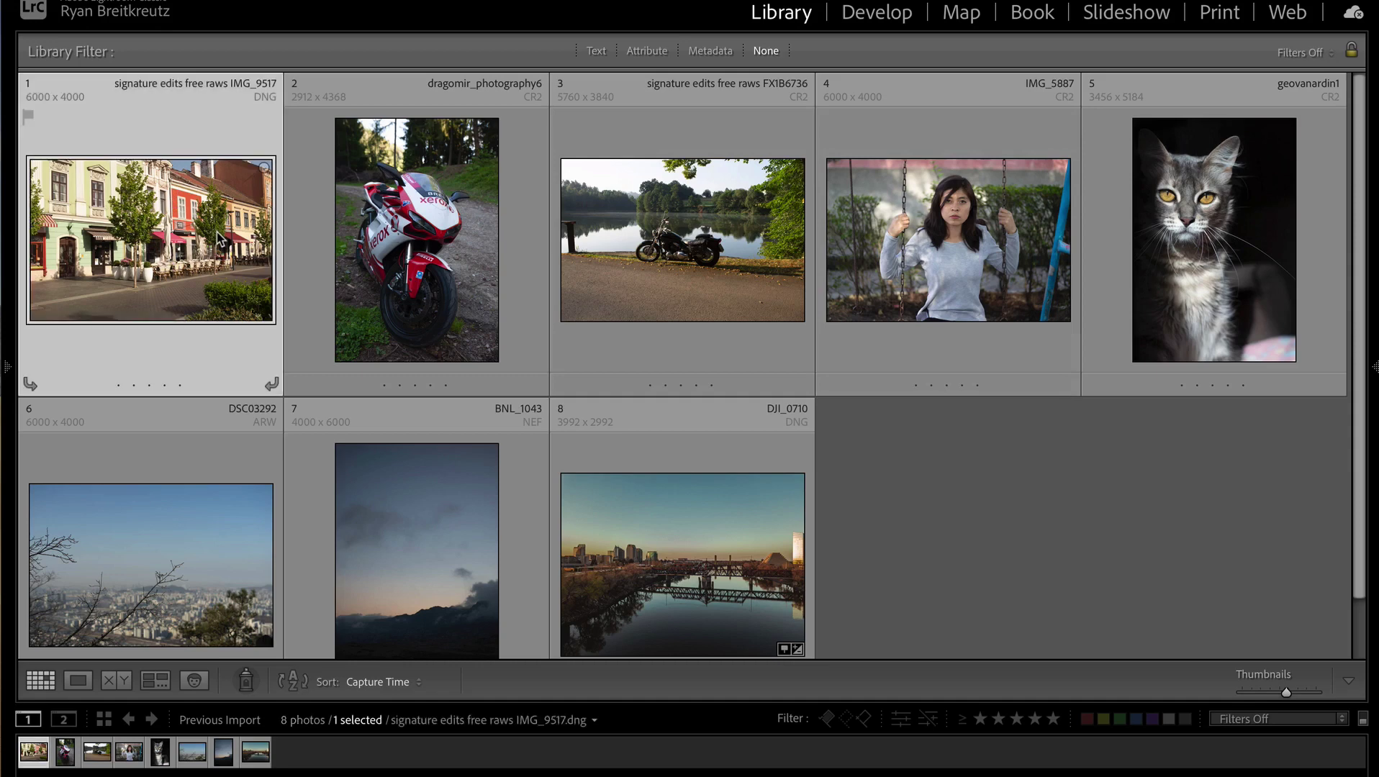
left_click(421, 294)
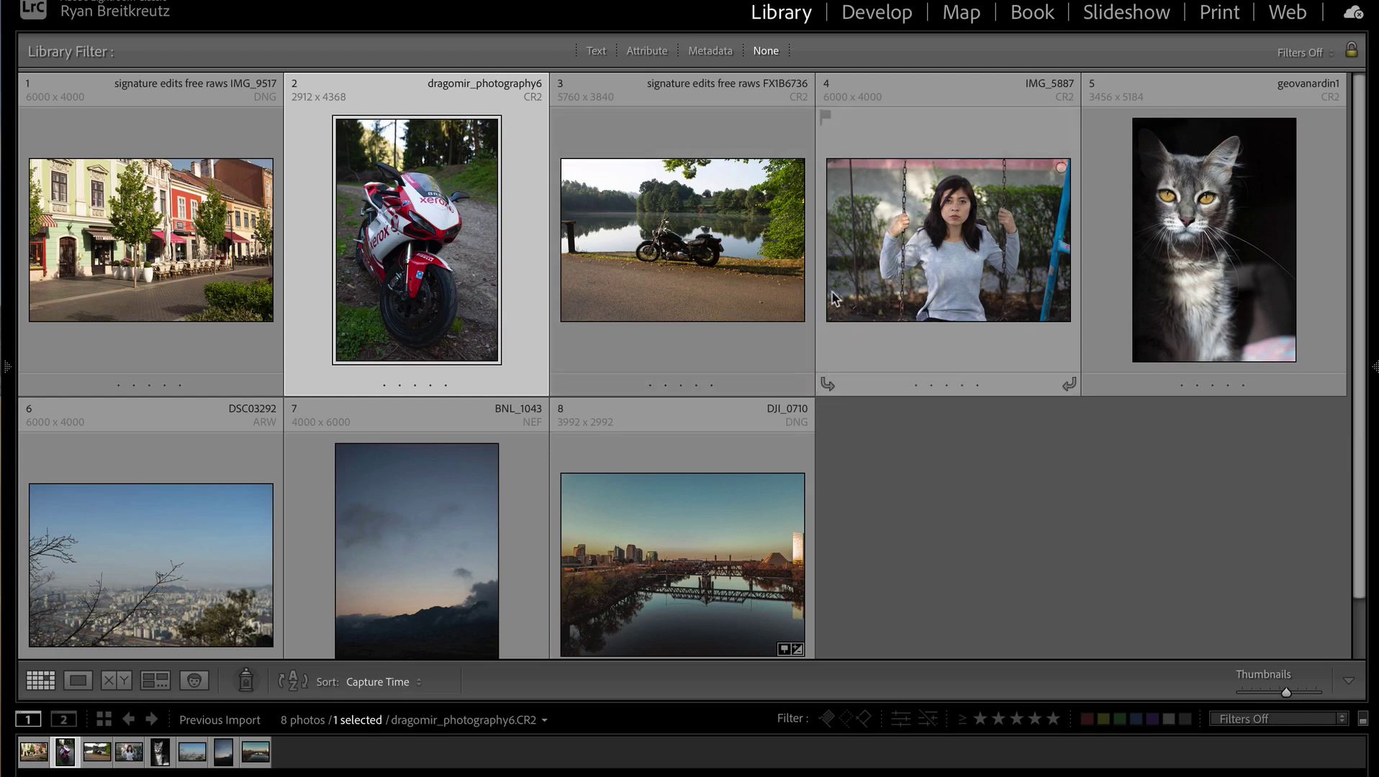
Step: Switch to Photoshop, fit DJI_0710.jpg to the view, and select the layer with the IMG_9517 street photo
key("ctrl+Up")
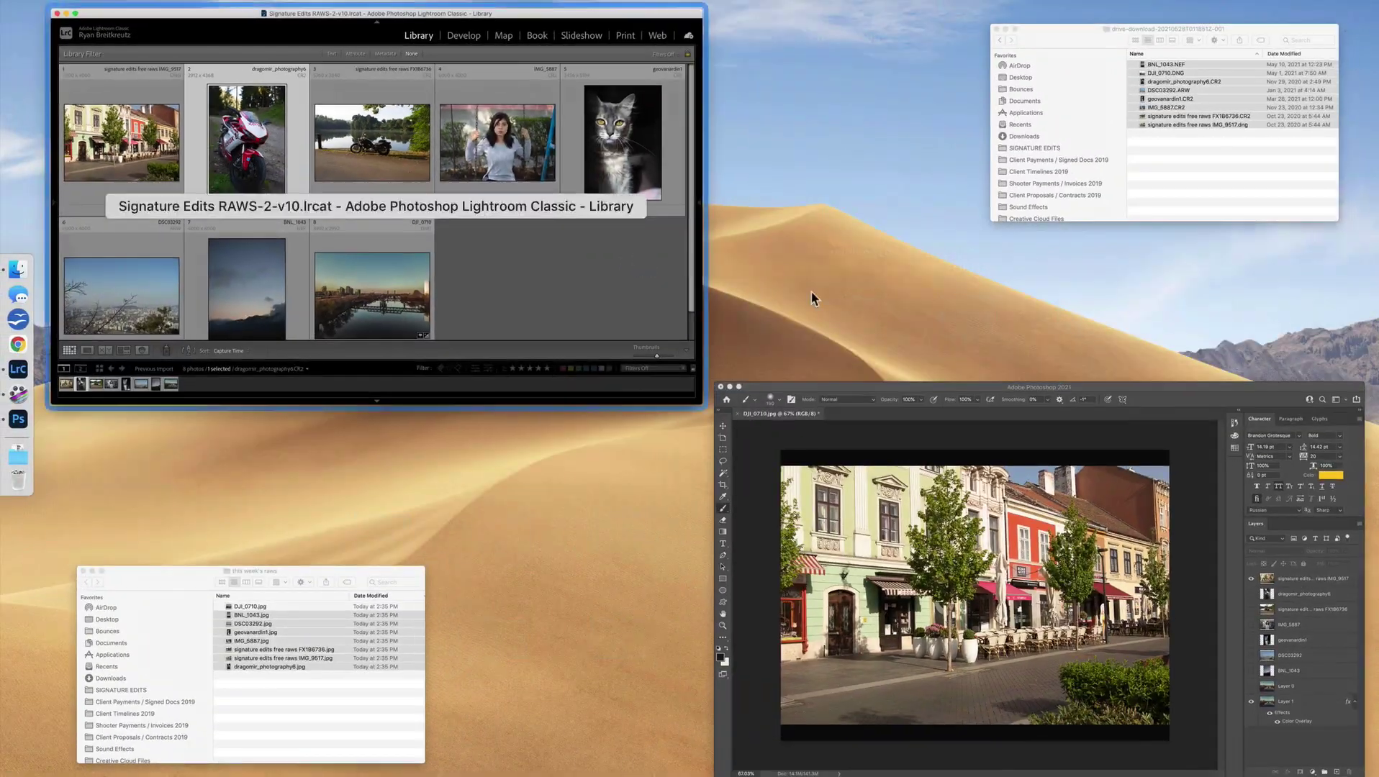
left_click(1083, 495)
key("super+minus")
key("super+minus")
key("super+0")
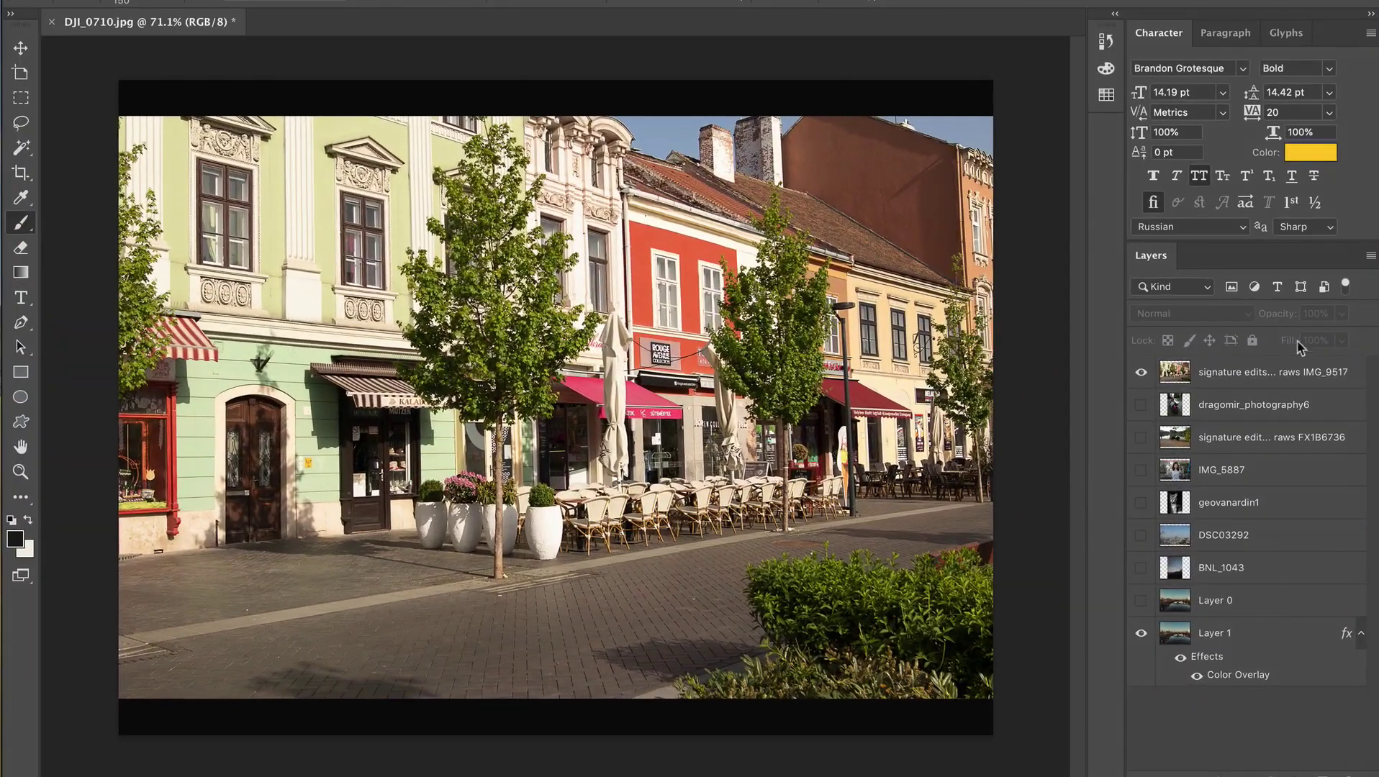
left_click(1223, 380)
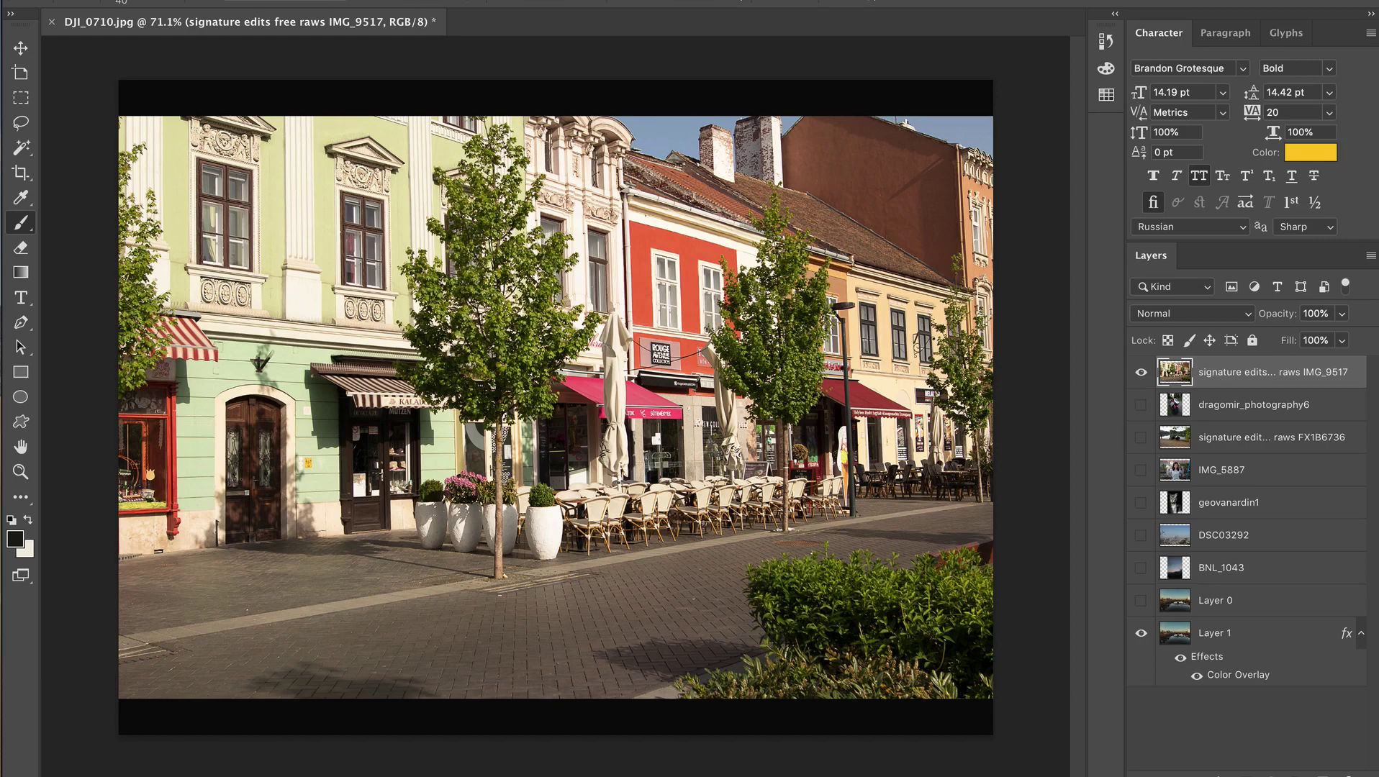
Step: Brush black marks around the upper window, the green building's doorway, the brown rooftops and the café seating
left_click_drag(306, 254, 295, 241)
left_click_drag(291, 595, 436, 651)
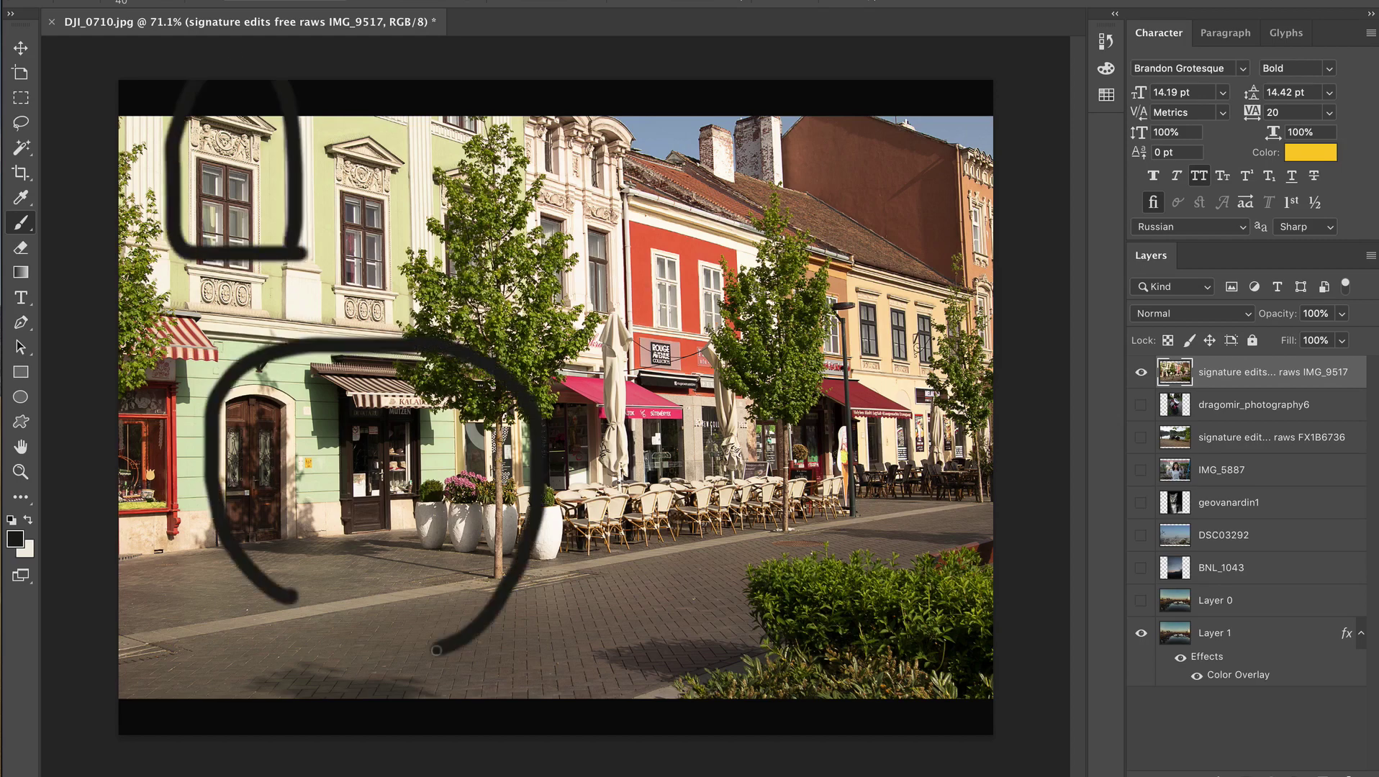
left_click_drag(903, 317, 843, 443)
mouse_move(642, 615)
left_mouse_down()
mouse_move(794, 449)
mouse_move(934, 735)
left_mouse_up()
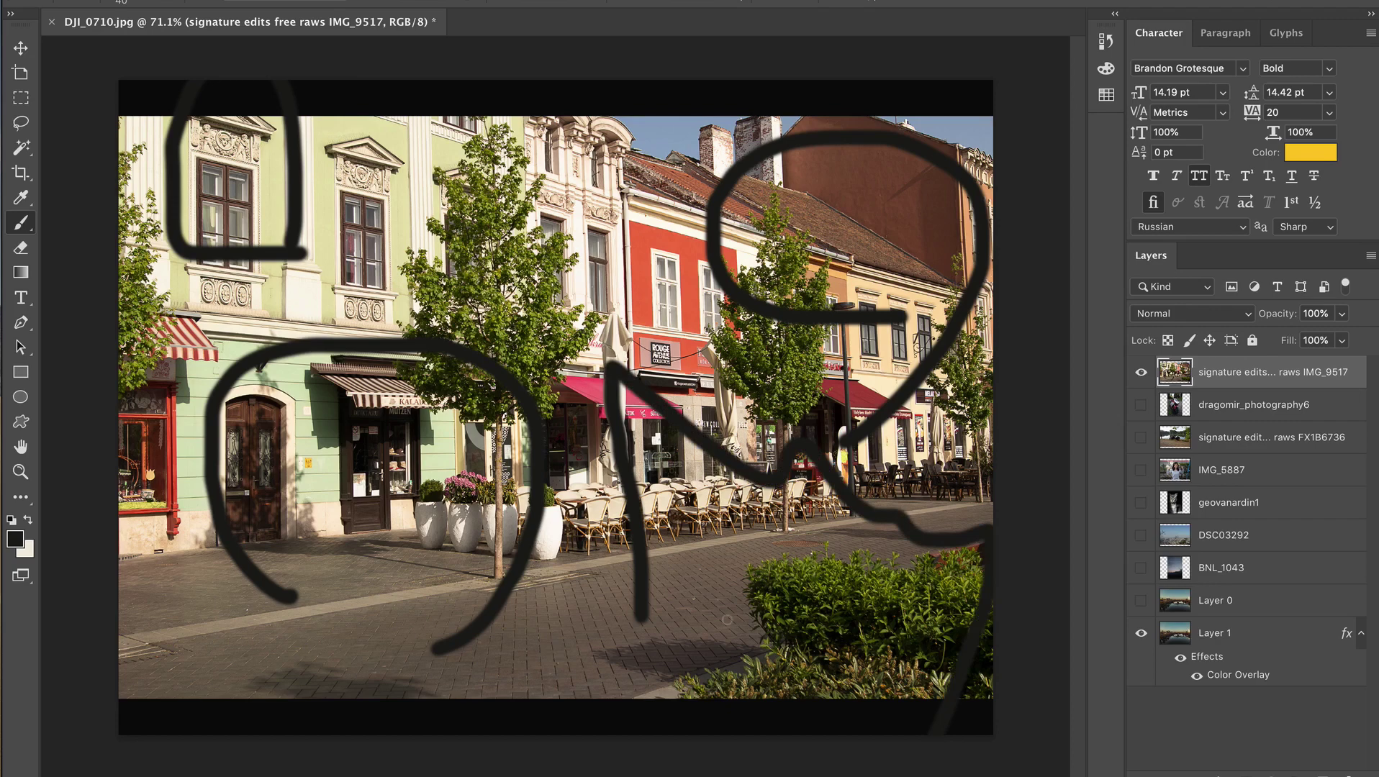
Step: Undo the brush marks around the window, doorway, rooftops and café seating
key("ctrl+z")
key("ctrl+z")
key("ctrl+z")
key("ctrl+z")
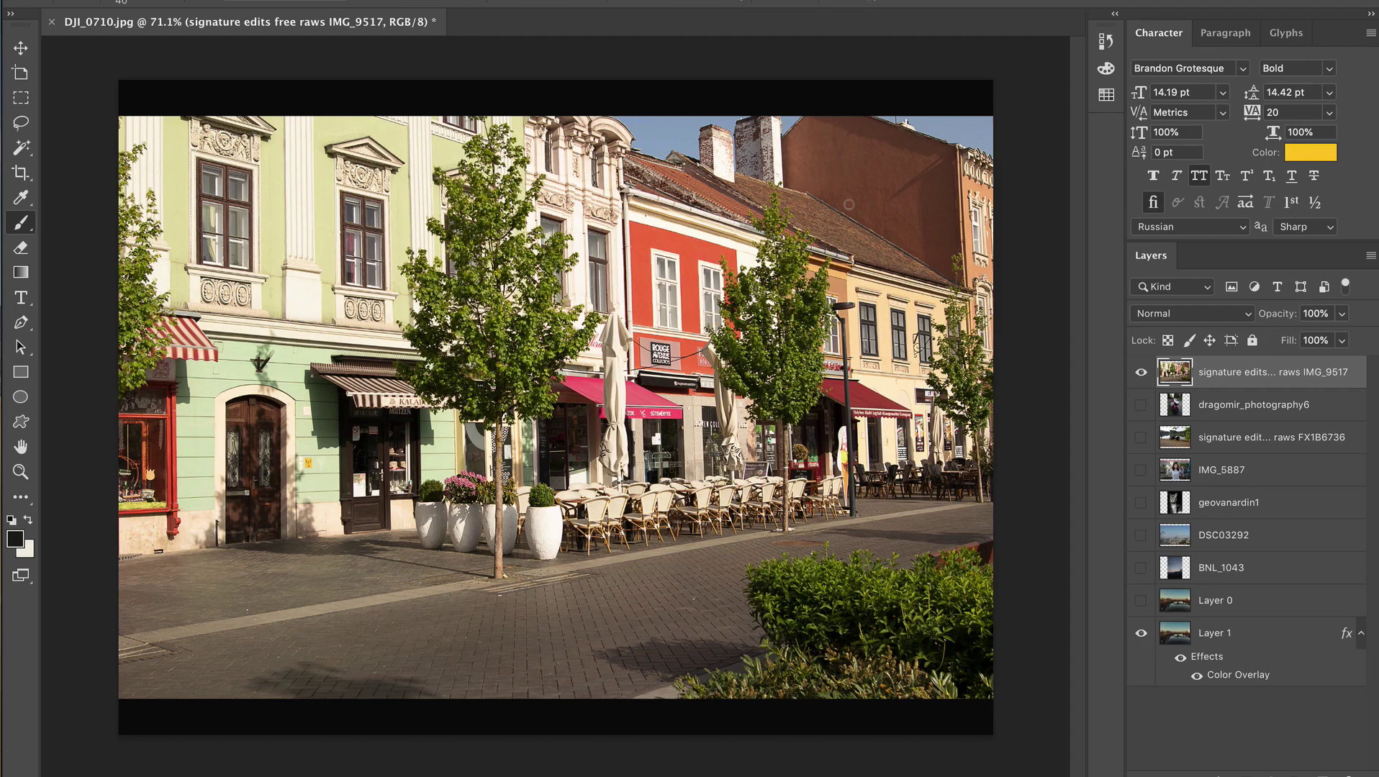
Step: Brush circles around the red facade, upper windows and lower doorway, with arrows leading from them toward the café seating
mouse_move(774, 246)
left_mouse_down()
mouse_move(673, 421)
mouse_move(724, 229)
left_mouse_up()
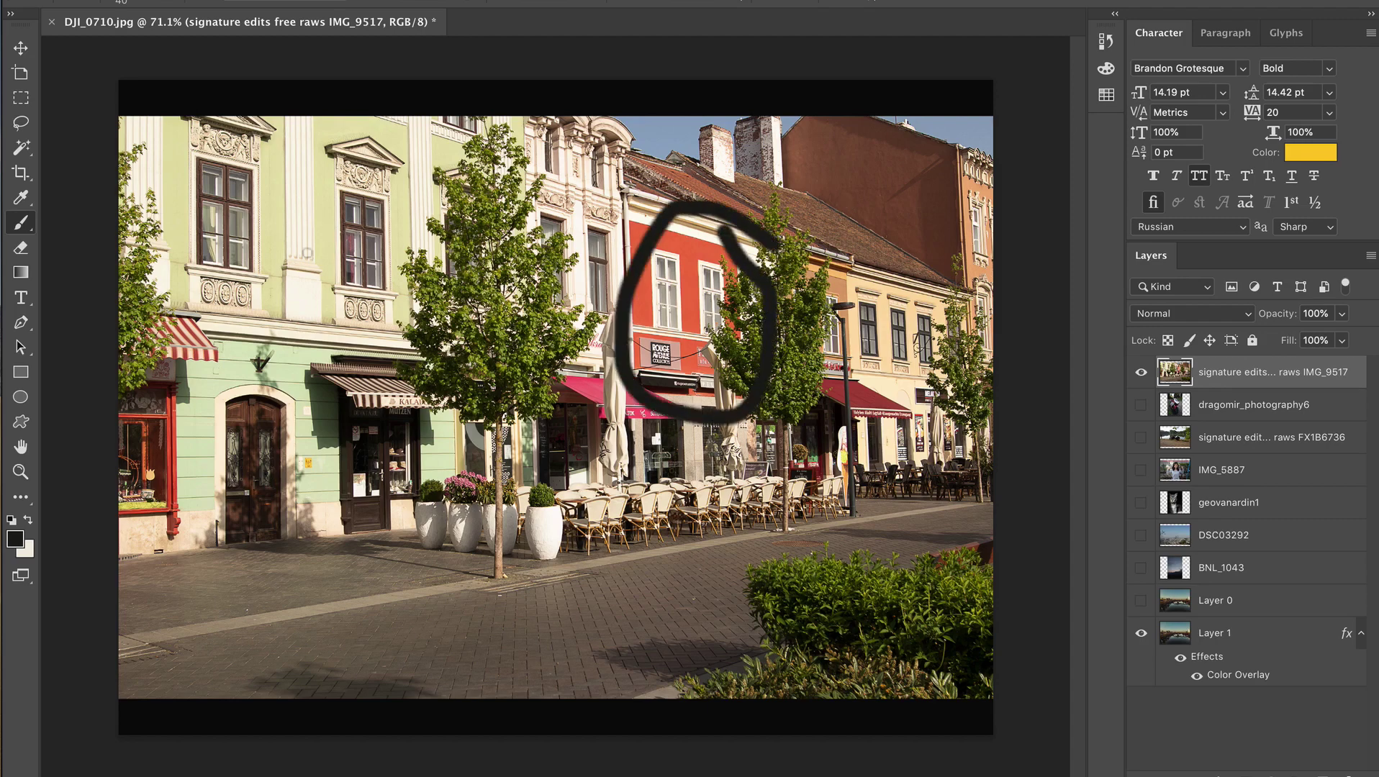
mouse_move(299, 264)
left_mouse_down()
mouse_move(274, 95)
mouse_move(282, 282)
left_mouse_up()
mouse_move(335, 512)
left_mouse_down()
mouse_move(218, 535)
mouse_move(181, 377)
mouse_move(339, 299)
mouse_move(428, 472)
mouse_move(265, 504)
left_mouse_up()
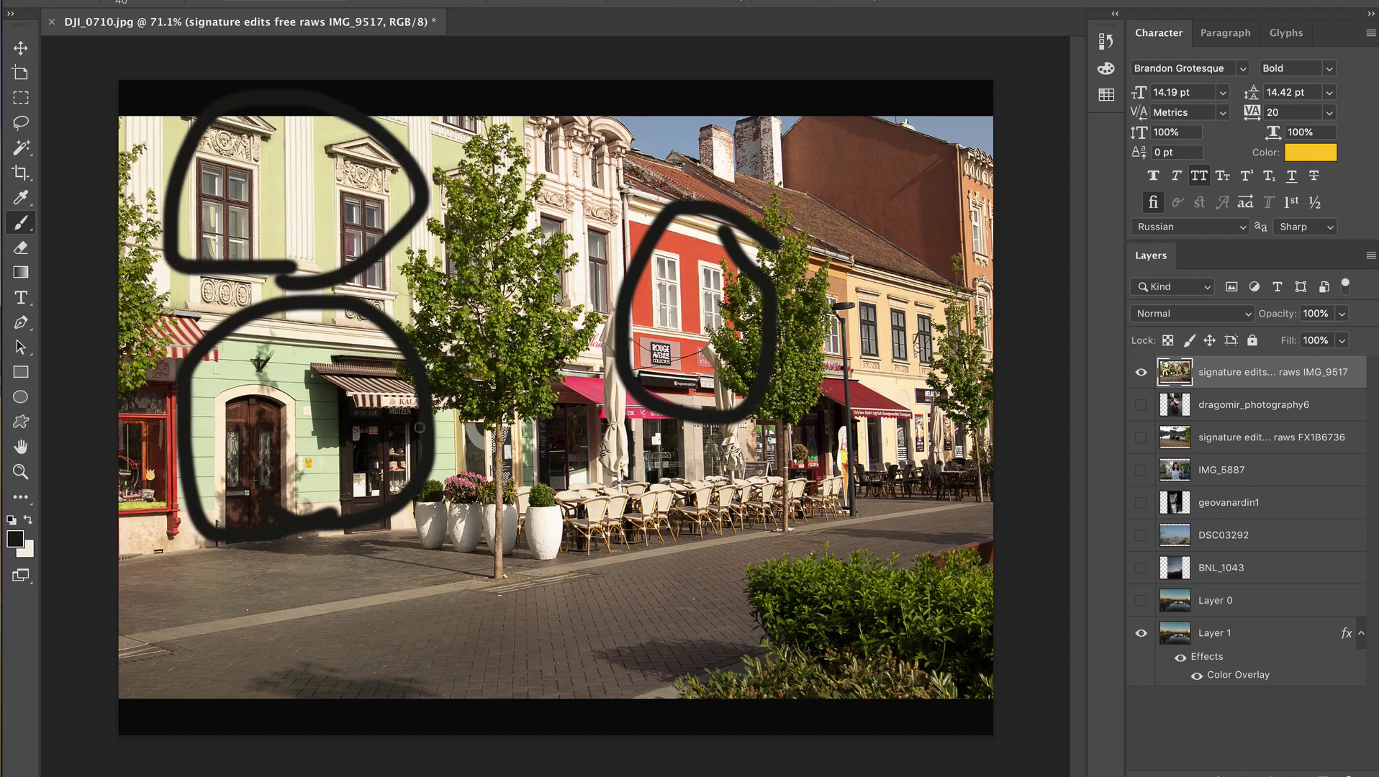
left_click_drag(389, 451, 557, 486)
left_click_drag(539, 436, 536, 502)
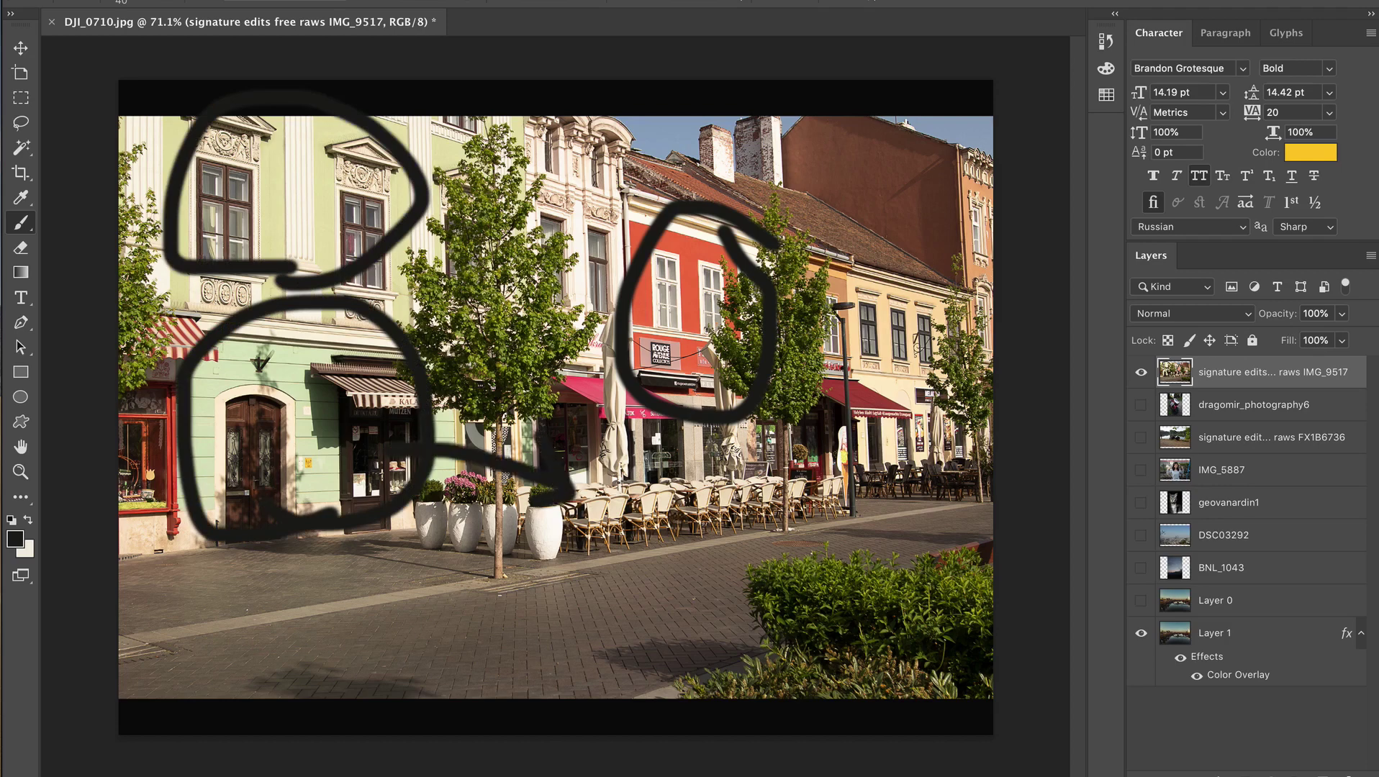
mouse_move(451, 203)
left_mouse_down()
mouse_move(543, 380)
mouse_move(538, 411)
left_mouse_up()
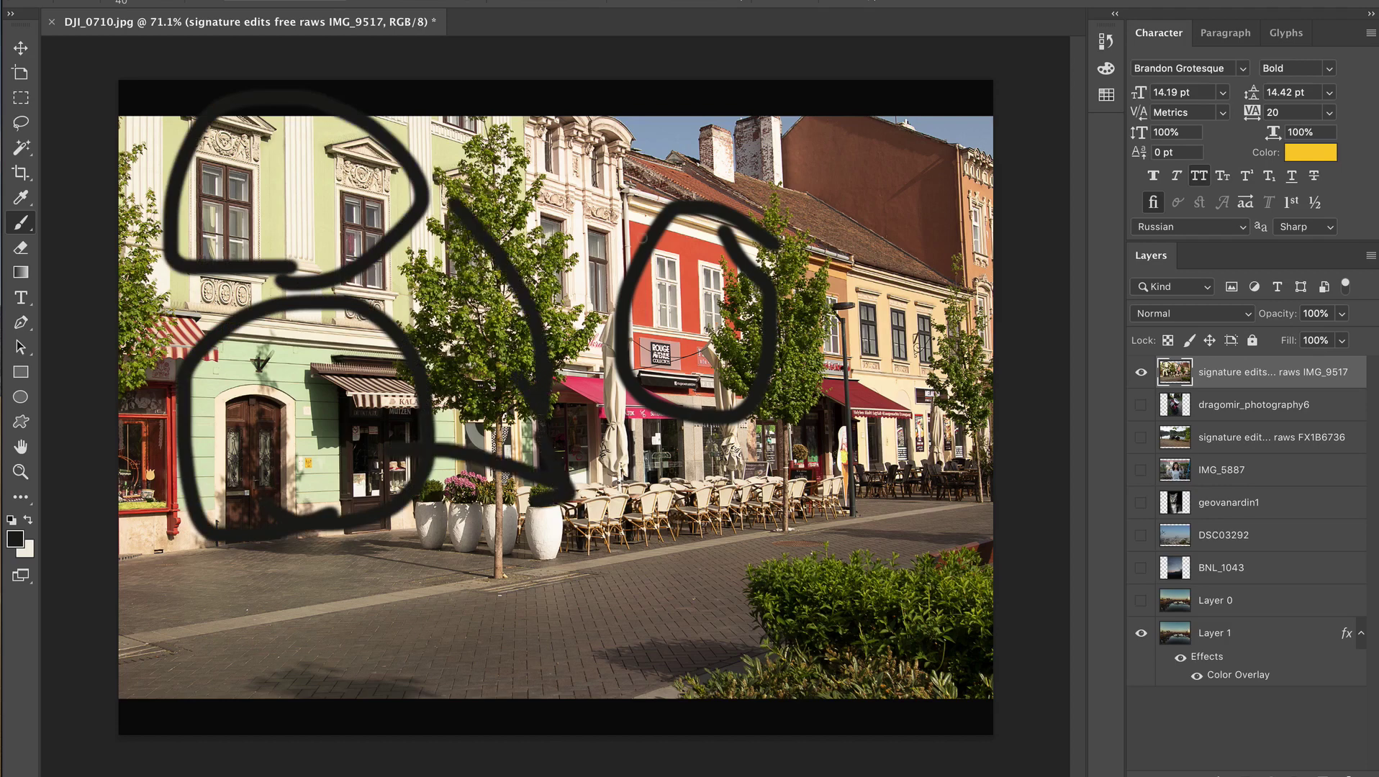
mouse_move(645, 234)
left_mouse_down()
mouse_move(554, 410)
mouse_move(581, 504)
left_mouse_up()
mouse_move(553, 439)
left_mouse_down()
mouse_move(582, 481)
mouse_move(591, 411)
left_mouse_up()
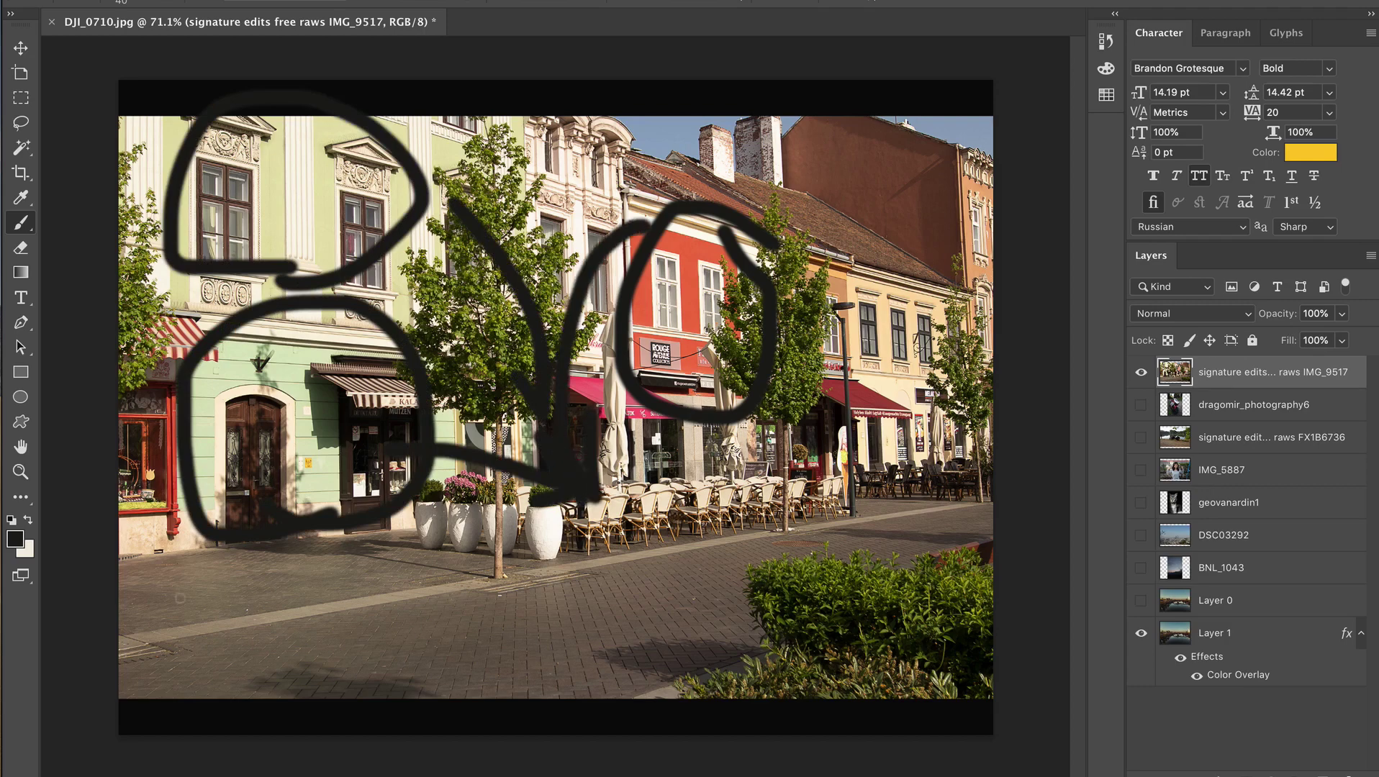
Step: Undo all the brushed circles and arrows on the street photo
key("ctrl+z")
key("ctrl+z")
key("ctrl+z")
key("ctrl+z")
key("ctrl+z")
key("ctrl+z")
key("ctrl+z")
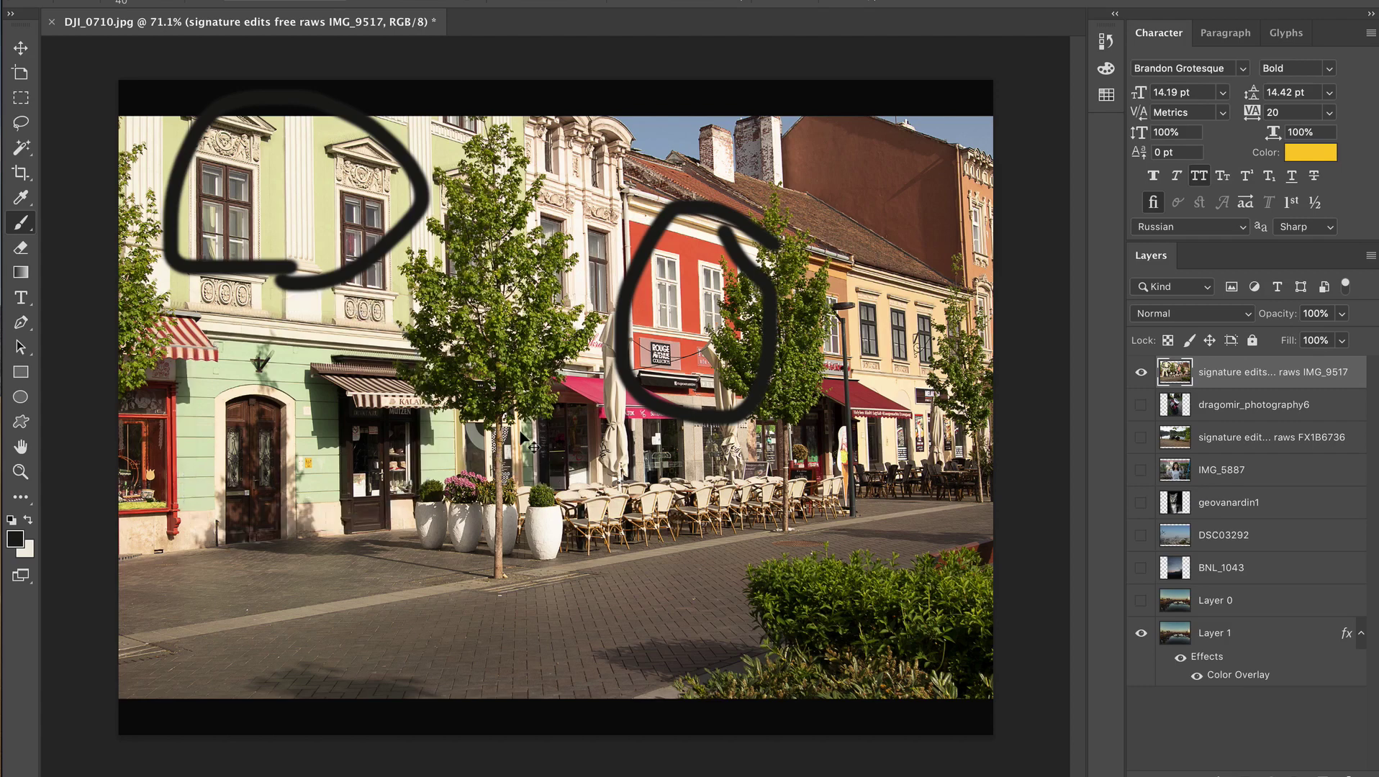
key("ctrl+z")
key("ctrl+z")
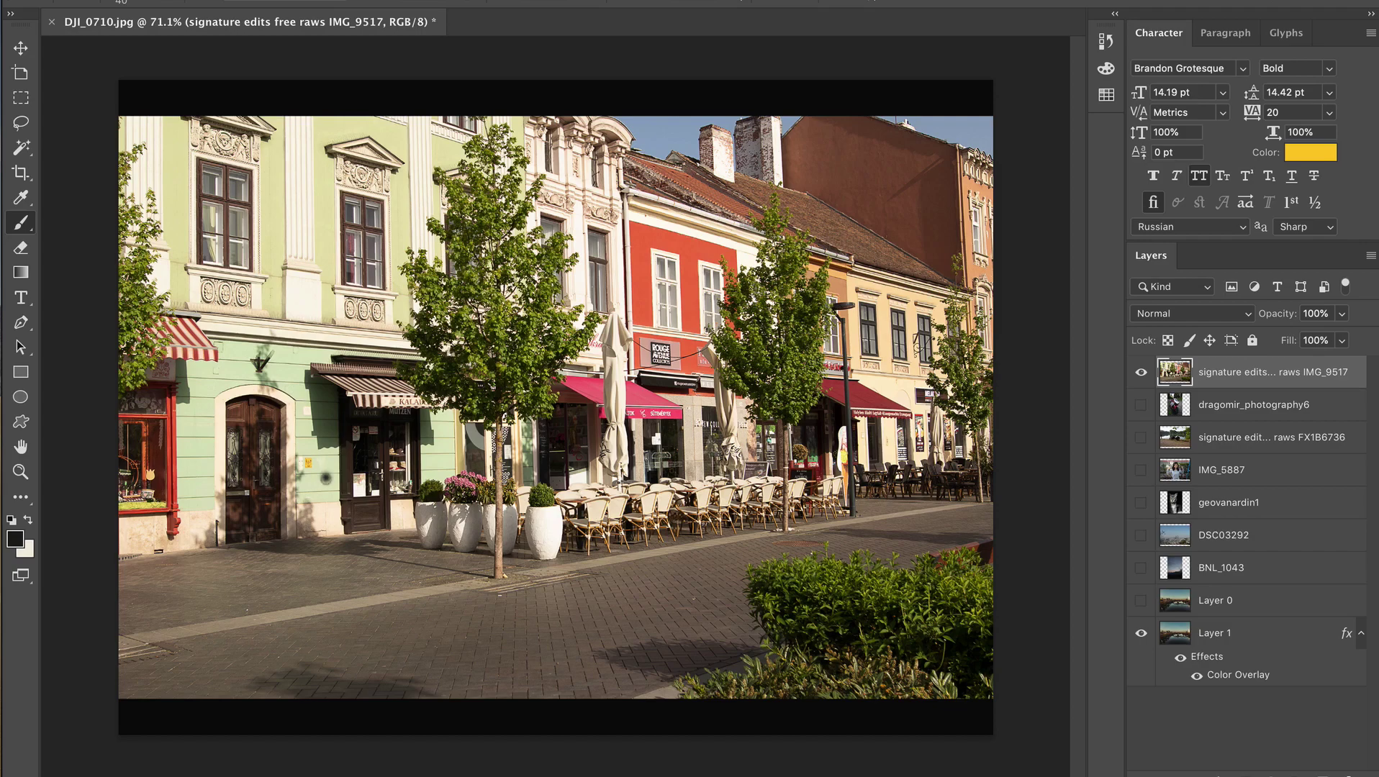
Step: Examine the café fronts and outdoor seating up close, using a temporary brush circle around the green building's doorway
mouse_move(326, 477)
left_mouse_down()
mouse_move(275, 567)
mouse_move(130, 535)
mouse_move(131, 418)
mouse_move(268, 319)
mouse_move(392, 390)
mouse_move(337, 569)
mouse_move(202, 542)
left_mouse_up()
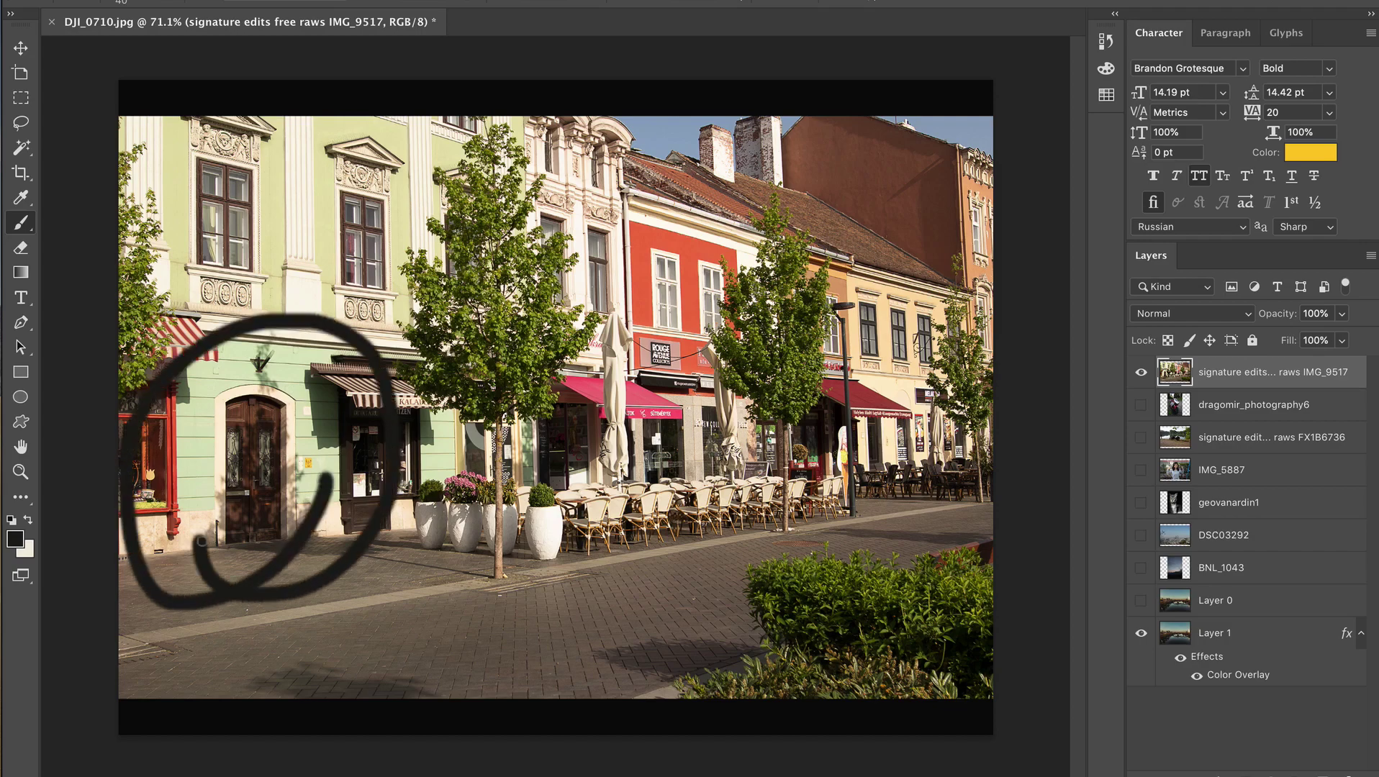
scroll(696, 620, "up", 5)
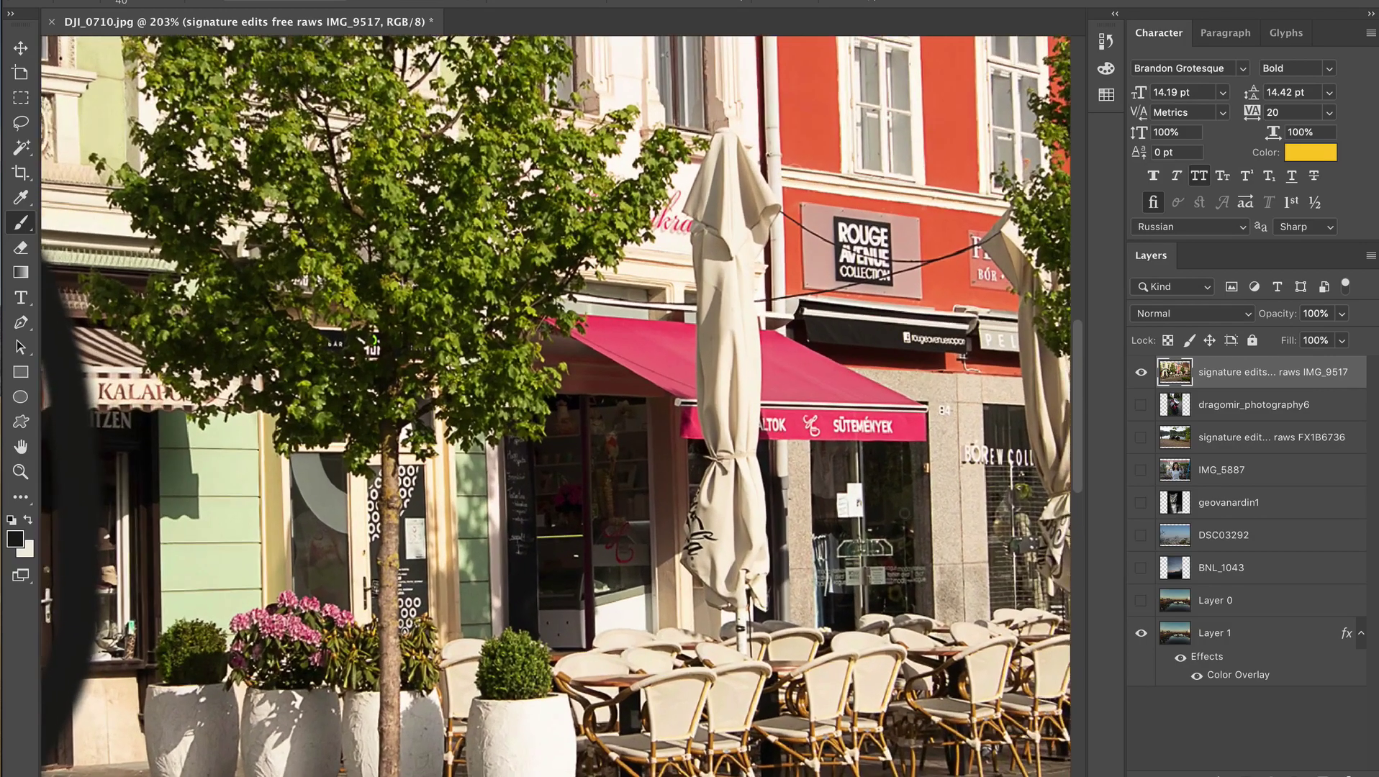
scroll(867, 316, "right", 8)
scroll(867, 317, "down", 3)
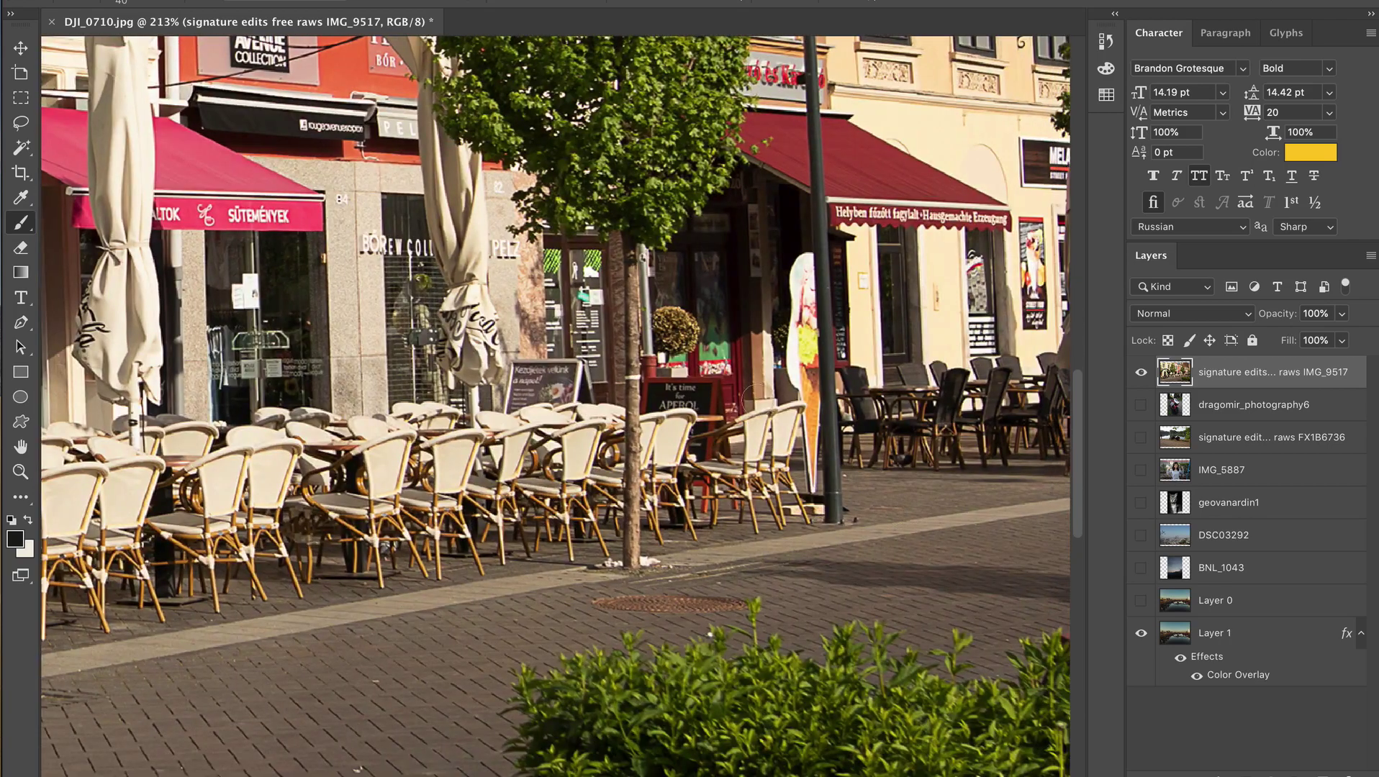
scroll(741, 517, "down", 5)
scroll(811, 469, "down", 2)
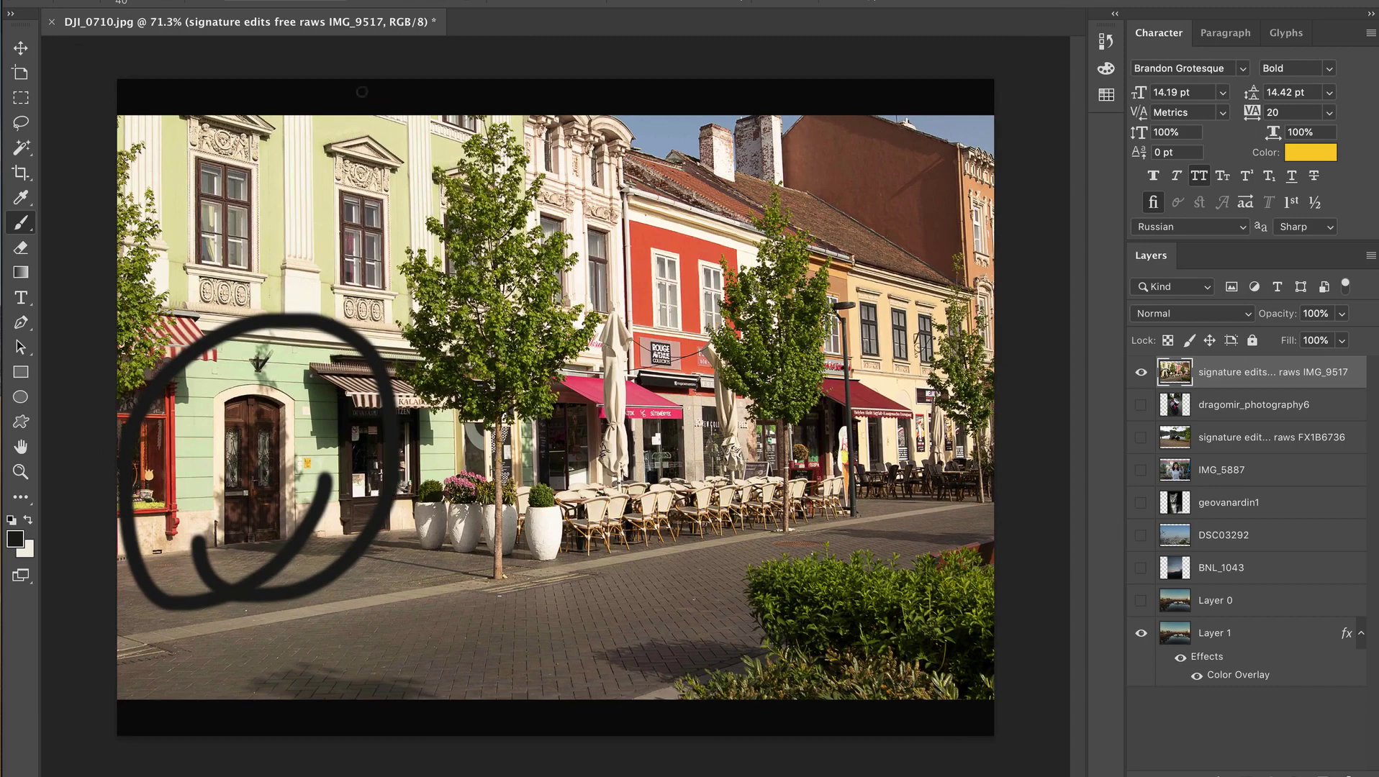
key("ctrl+z")
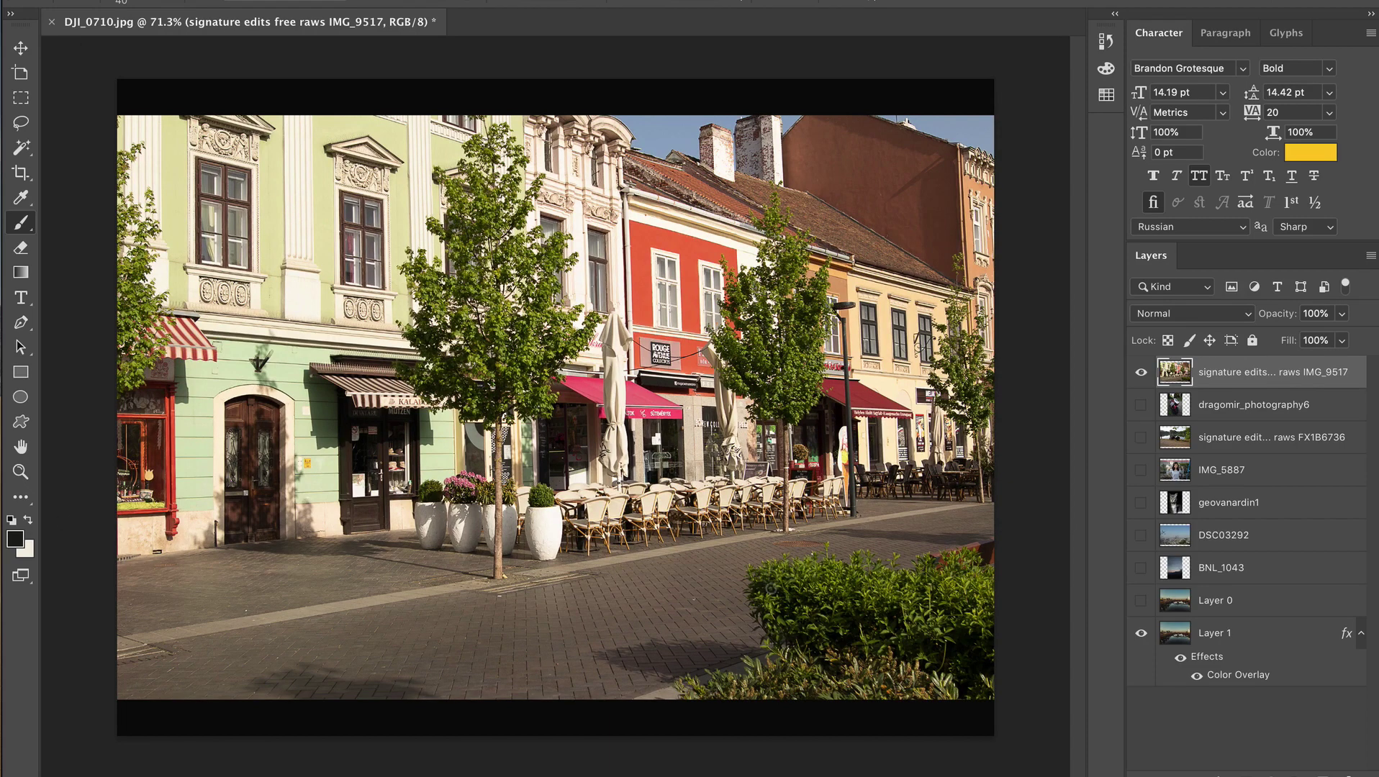
Step: Brush an arch around the wooden door and arrows from the shrub and rooftops toward the green building
mouse_move(774, 587)
left_mouse_down()
mouse_move(605, 621)
mouse_move(433, 570)
mouse_move(389, 516)
mouse_move(388, 573)
mouse_move(380, 476)
mouse_move(464, 511)
left_mouse_up()
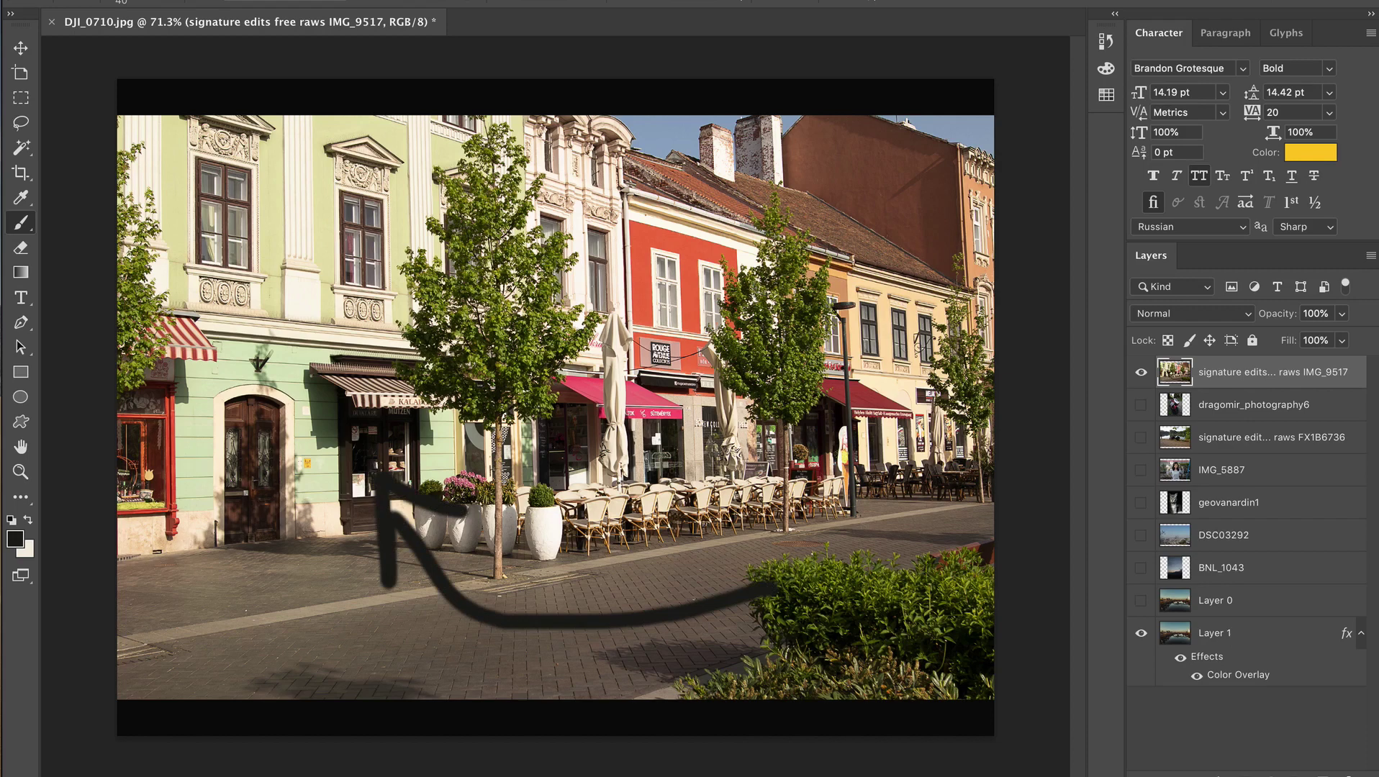
mouse_move(134, 549)
left_mouse_down()
mouse_move(134, 439)
mouse_move(270, 202)
mouse_move(333, 540)
mouse_move(241, 605)
mouse_move(126, 597)
mouse_move(117, 478)
left_mouse_up()
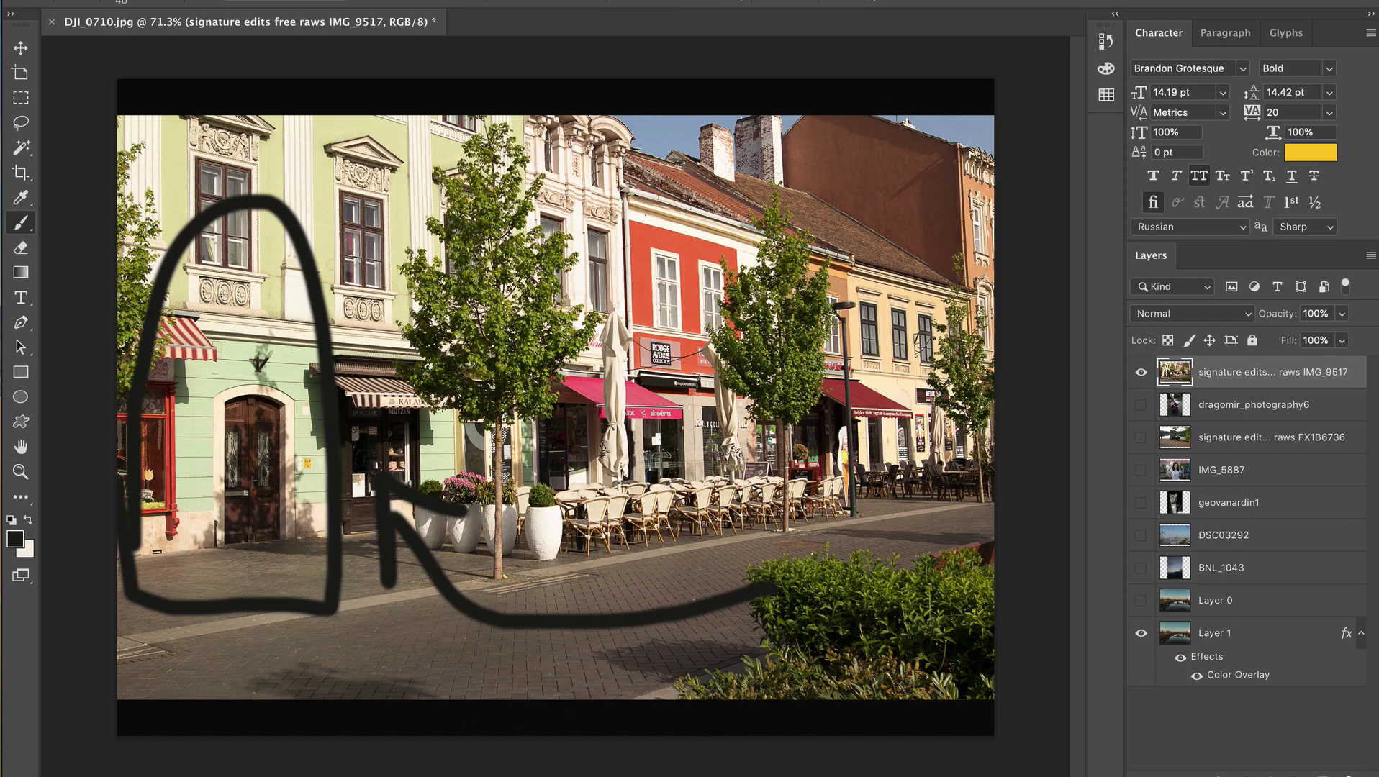
left_click_drag(896, 173, 460, 433)
left_click_drag(472, 354, 567, 409)
mouse_move(780, 128)
left_mouse_down()
mouse_move(352, 256)
mouse_move(486, 266)
left_mouse_up()
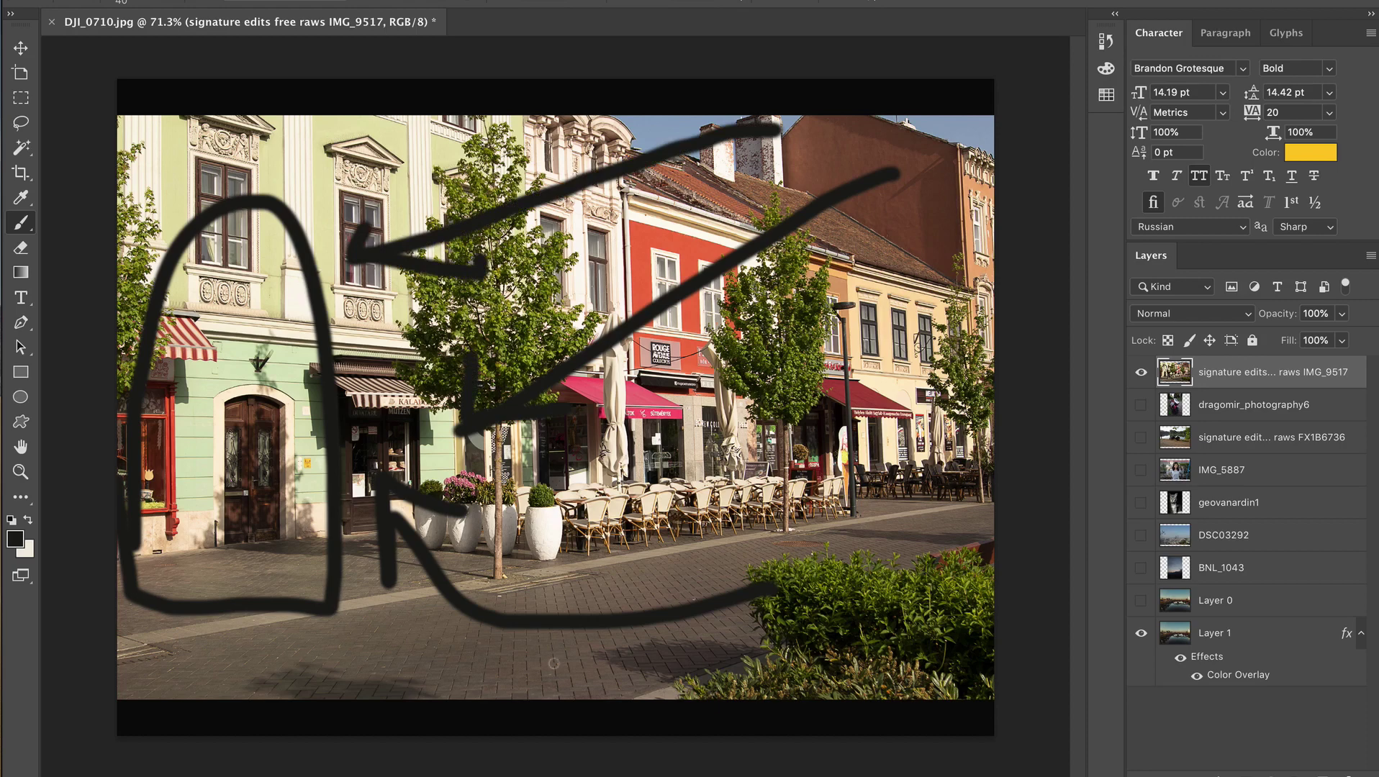
Step: Undo the arch and arrow strokes, keeping the black backdrop behind the photo visible
key("ctrl+z")
key("ctrl+z")
key("ctrl+z")
key("ctrl+z")
key("ctrl+z")
key("ctrl+z")
key("ctrl+z")
key("ctrl+z")
key("ctrl+z")
key("ctrl+z")
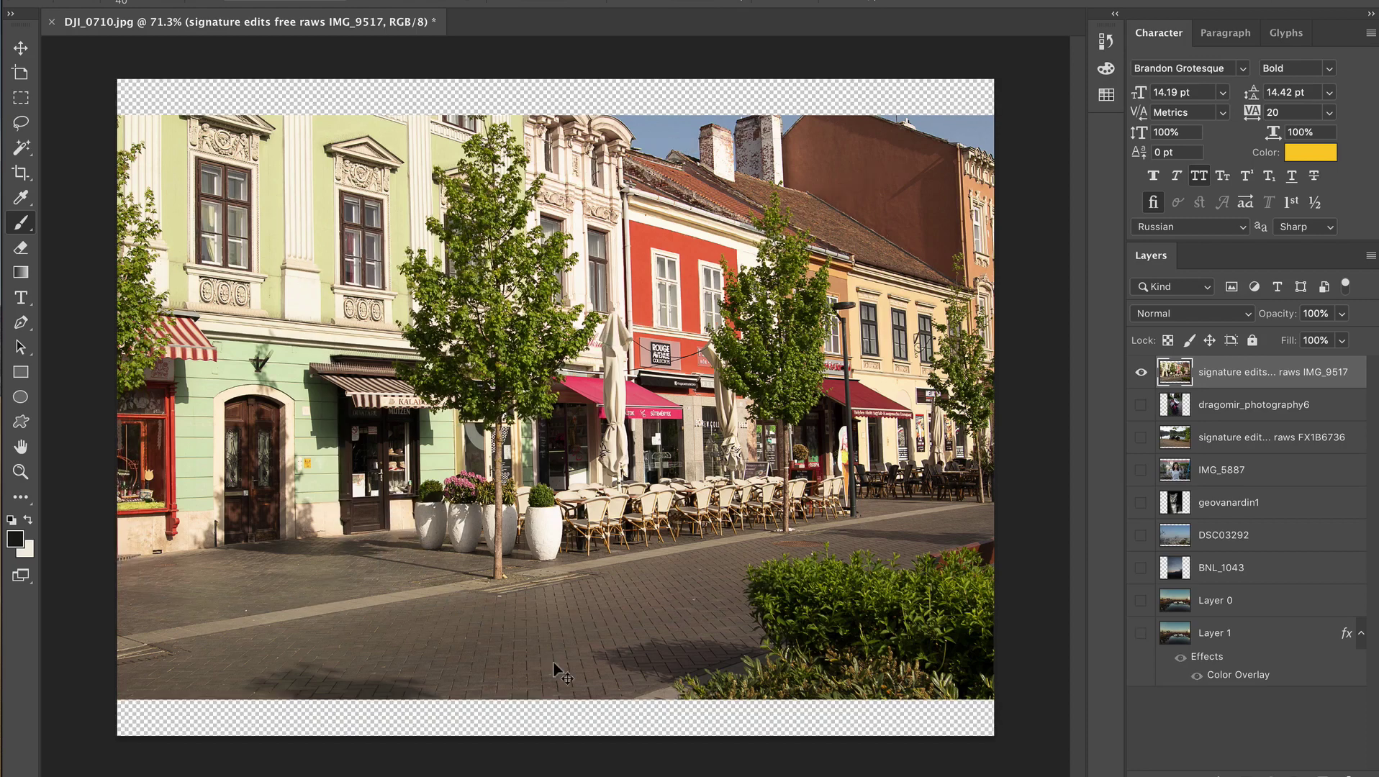
key("ctrl+shift+z")
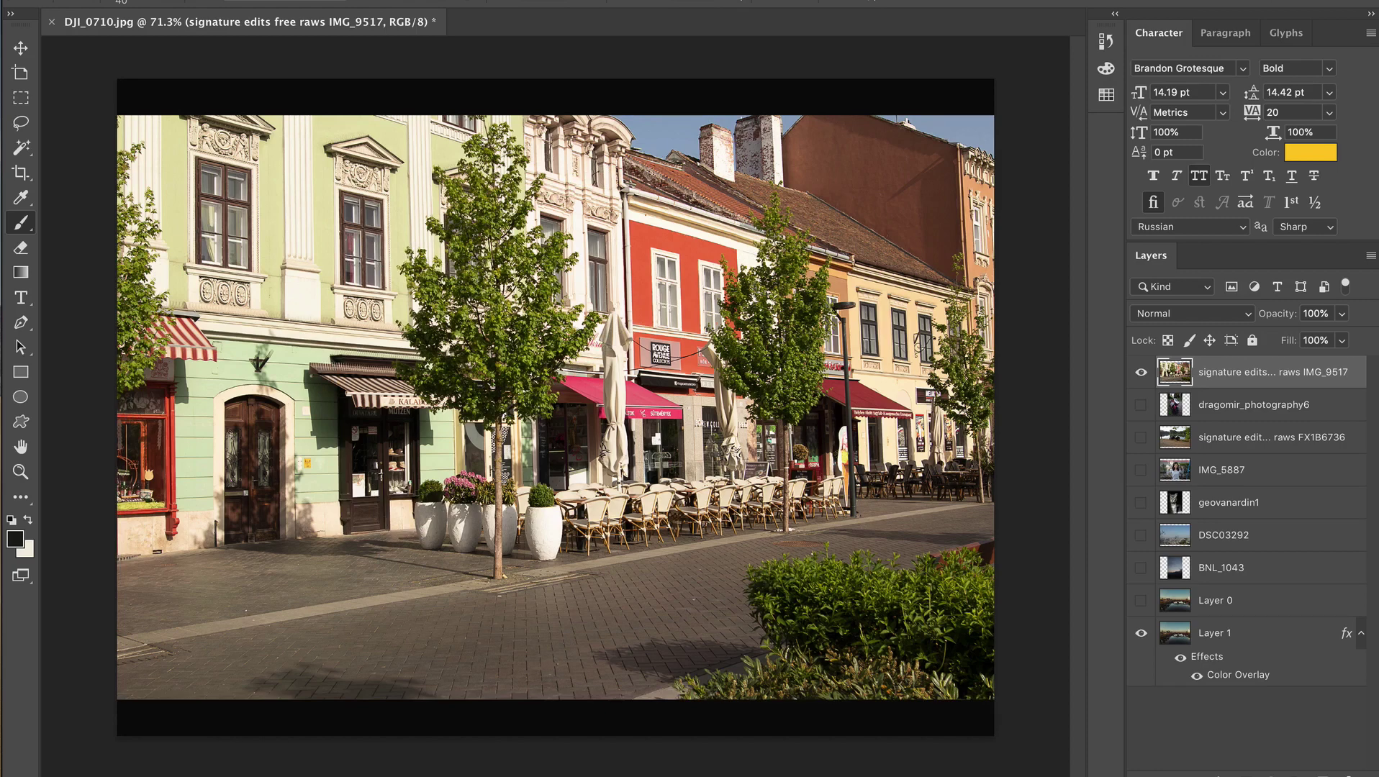
Step: Brush an outline around the foreground shrub and scribble over it and the surrounding pavement and café area
mouse_move(682, 692)
left_mouse_down()
mouse_move(689, 552)
mouse_move(992, 527)
mouse_move(1007, 538)
left_mouse_up()
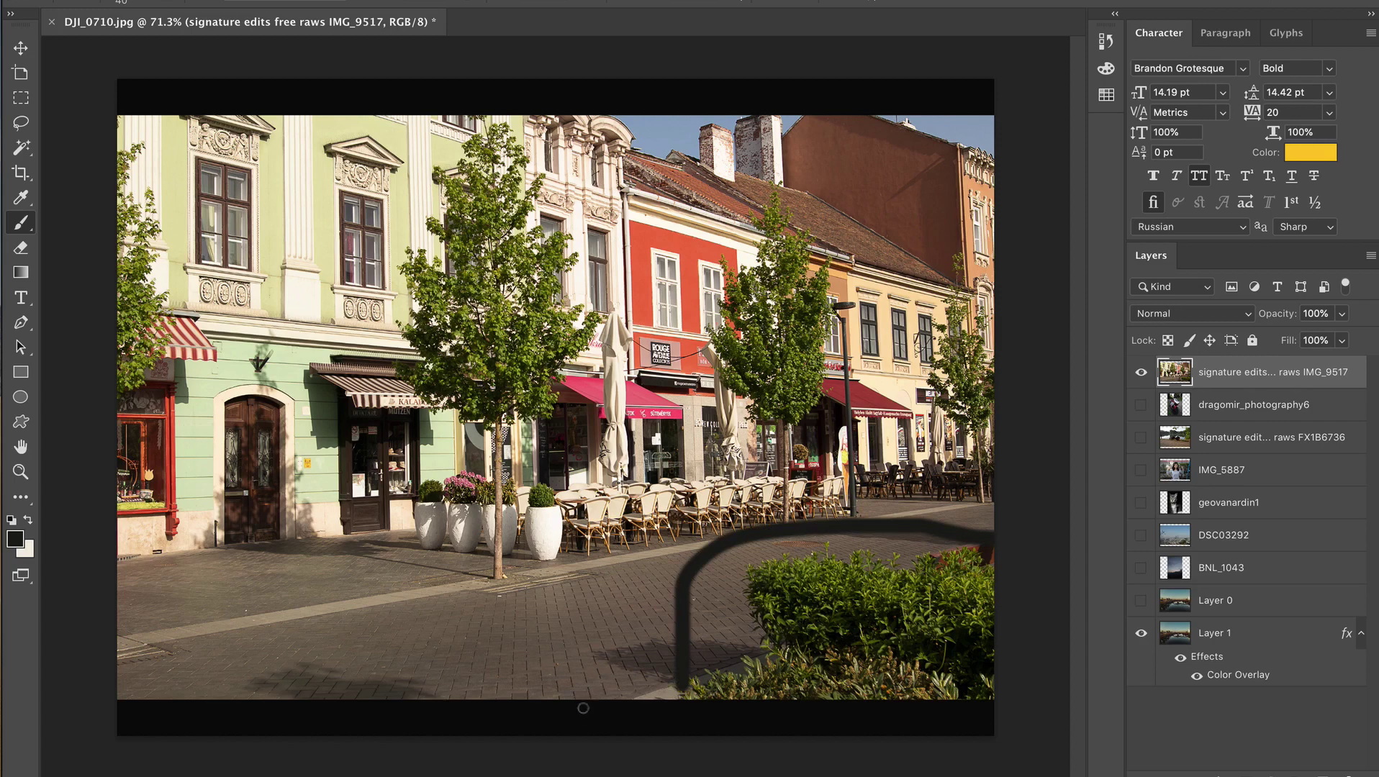
mouse_move(806, 560)
left_mouse_down()
mouse_move(889, 652)
mouse_move(900, 611)
left_mouse_up()
mouse_move(567, 695)
left_mouse_down()
mouse_move(566, 466)
mouse_move(733, 359)
mouse_move(902, 349)
mouse_move(985, 385)
mouse_move(656, 407)
mouse_move(586, 686)
mouse_move(666, 532)
mouse_move(764, 406)
mouse_move(699, 609)
mouse_move(835, 457)
mouse_move(872, 446)
mouse_move(976, 534)
mouse_move(886, 650)
mouse_move(771, 626)
mouse_move(726, 546)
mouse_move(786, 404)
mouse_move(684, 410)
mouse_move(879, 382)
mouse_move(952, 405)
left_mouse_up()
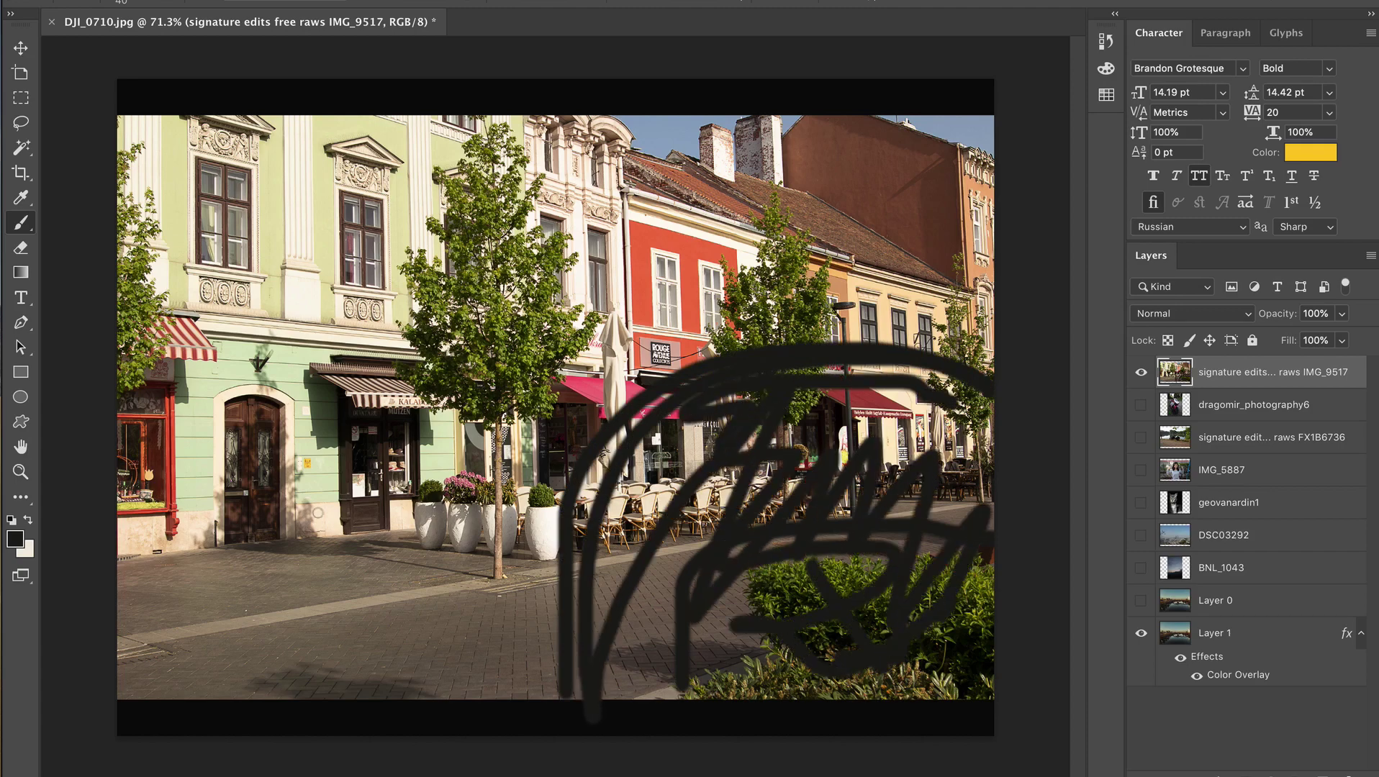
Step: Sketch a stick figure with the brush in front of the wooden door
mouse_move(287, 366)
left_mouse_down()
mouse_move(273, 421)
mouse_move(316, 383)
mouse_move(287, 485)
mouse_move(289, 463)
mouse_move(251, 458)
mouse_move(319, 461)
mouse_move(295, 461)
mouse_move(329, 442)
left_mouse_up()
left_click_drag(288, 484, 288, 572)
left_click_drag(282, 505, 222, 579)
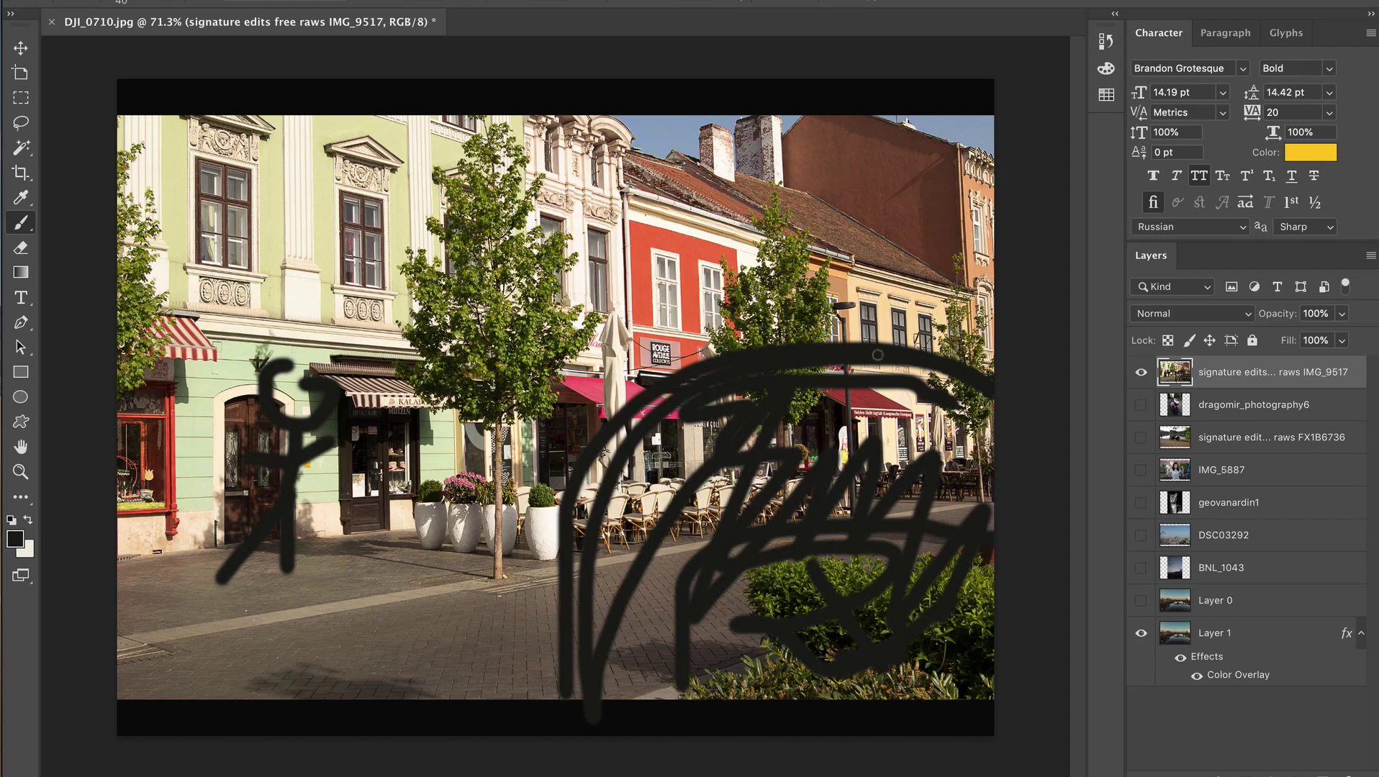
Step: Undo all remaining brush marks on the street photo, including the stick figure, shrub outline and scribbles
key("ctrl+z")
key("ctrl+z")
key("ctrl+z")
key("ctrl+z")
key("ctrl+z")
key("ctrl+z")
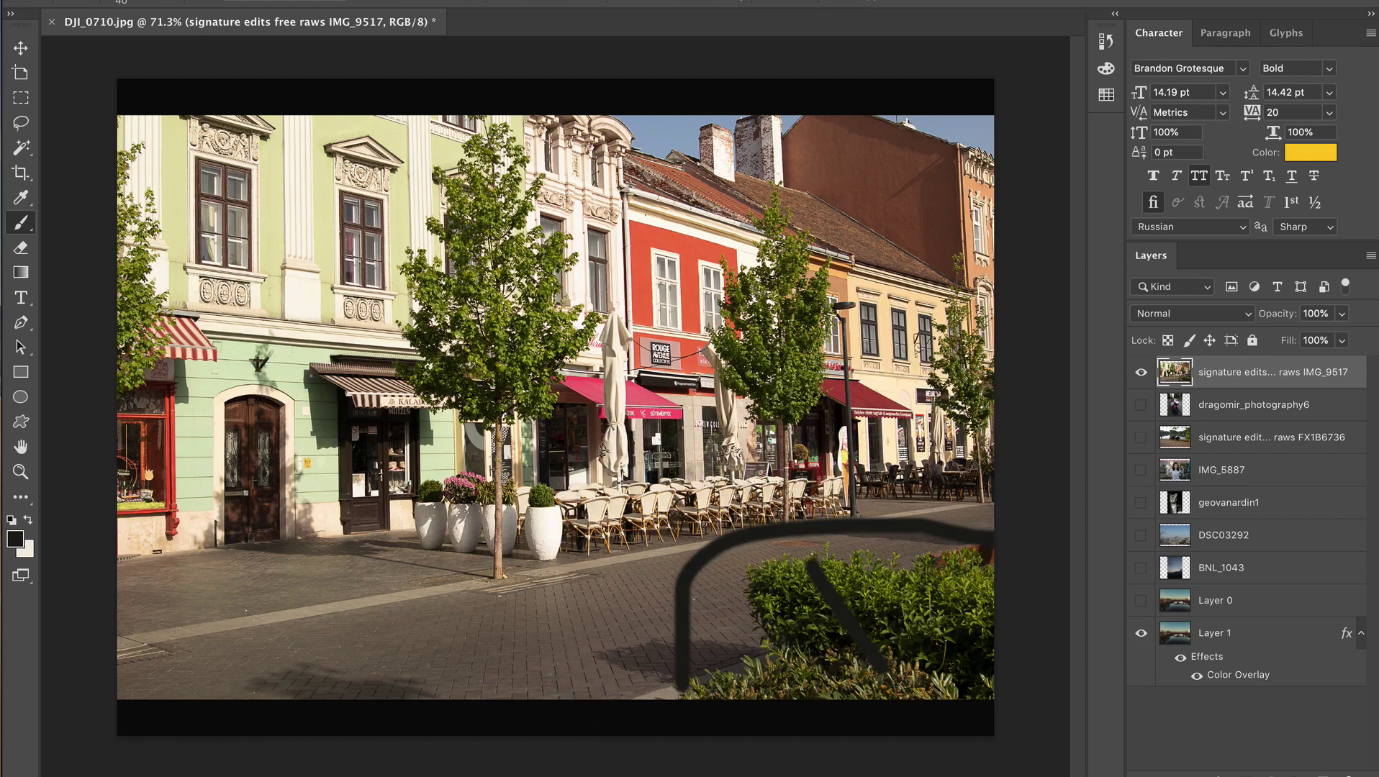
key("ctrl+z")
key("ctrl+z")
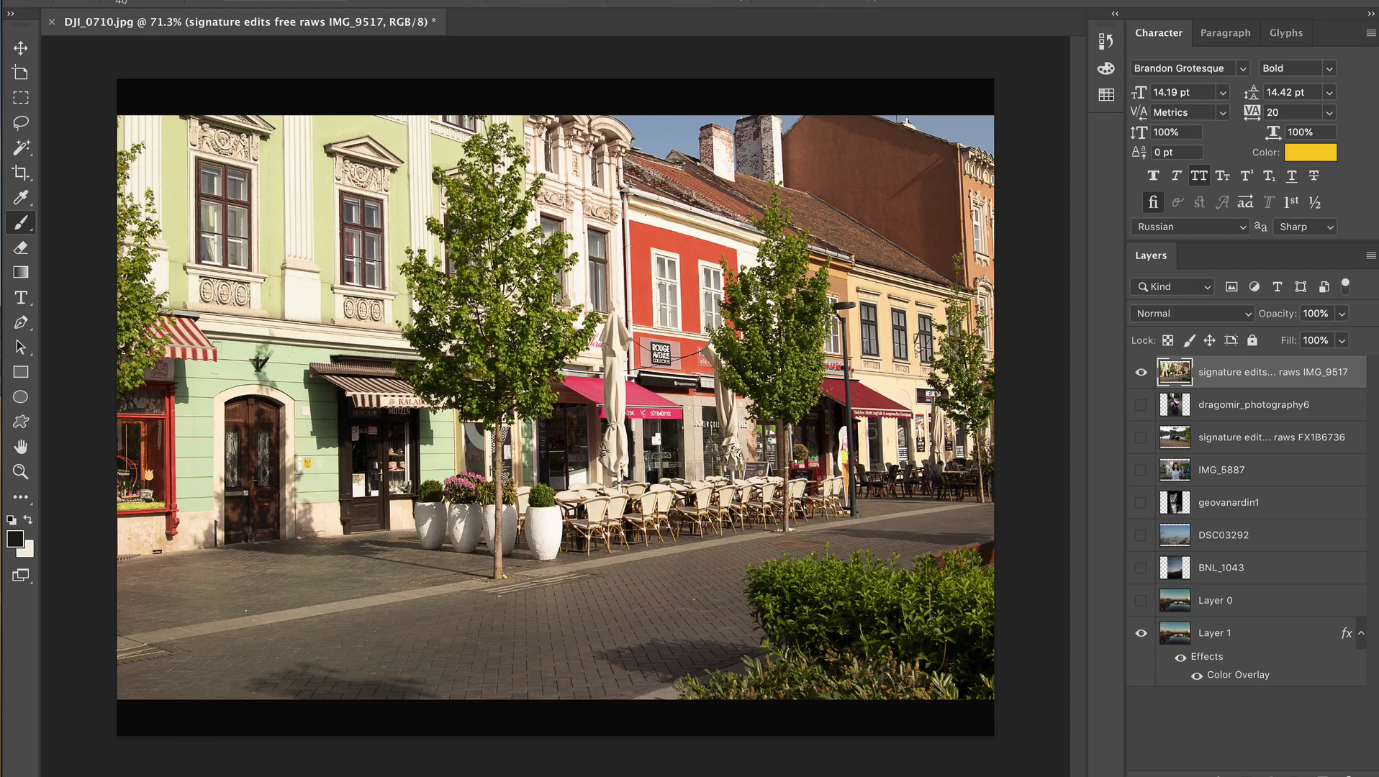
Step: Brush temporary loops around the café seating and the tree and facades behind it, undoing each set of marks
mouse_move(874, 431)
left_mouse_down()
mouse_move(903, 576)
mouse_move(814, 475)
left_mouse_up()
mouse_move(597, 490)
left_mouse_down()
mouse_move(734, 488)
mouse_move(936, 457)
mouse_move(669, 547)
mouse_move(556, 504)
mouse_move(692, 469)
left_mouse_up()
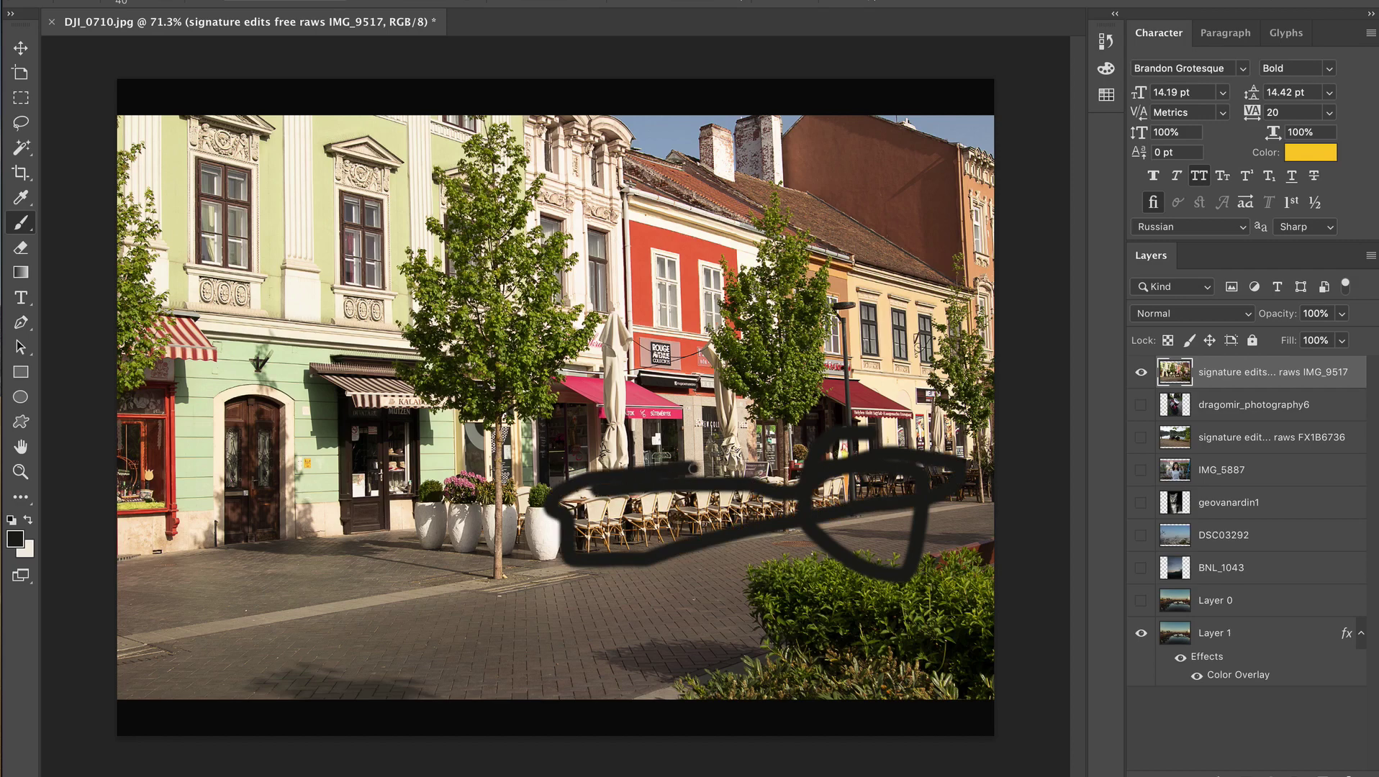
key("ctrl+z")
key("ctrl+z")
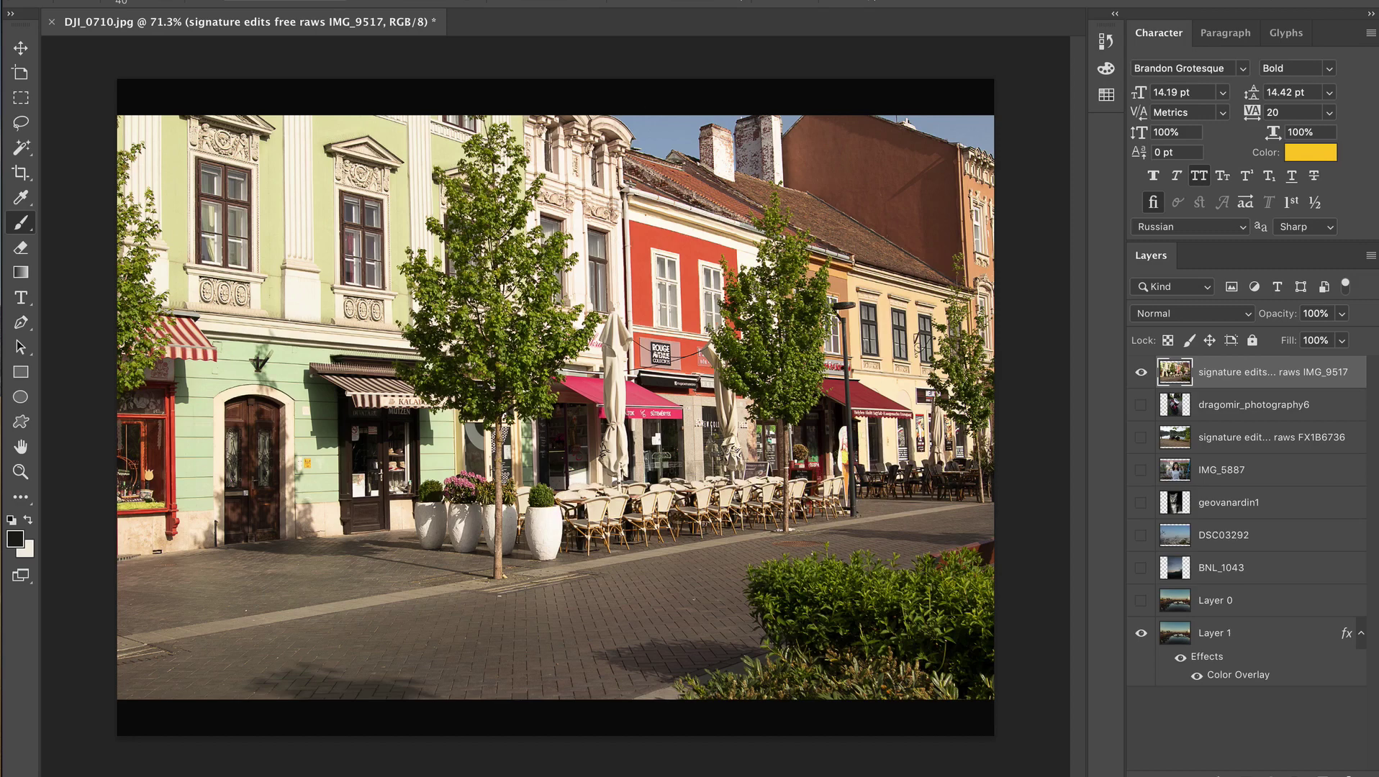
mouse_move(608, 176)
left_mouse_down()
mouse_move(462, 245)
mouse_move(655, 416)
mouse_move(583, 160)
mouse_move(529, 196)
left_mouse_up()
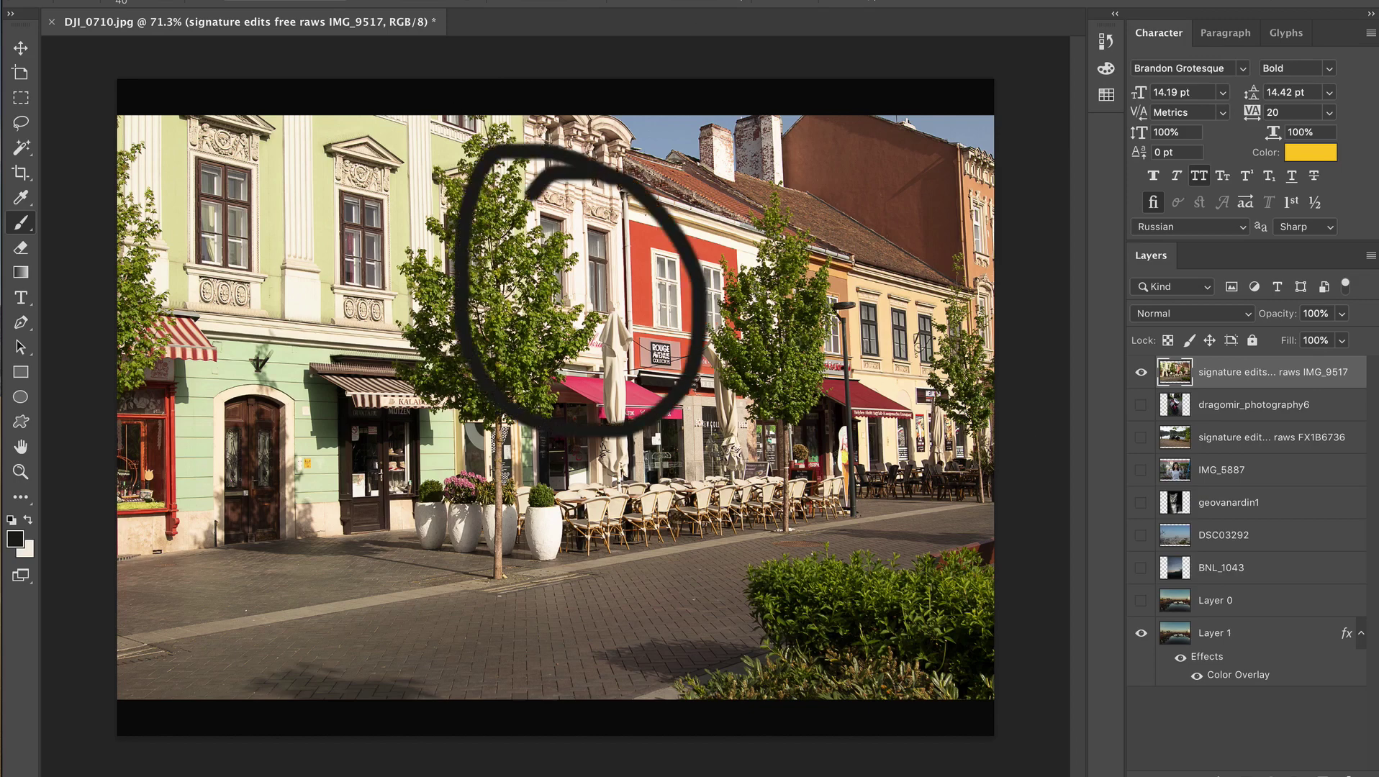
key("ctrl+z")
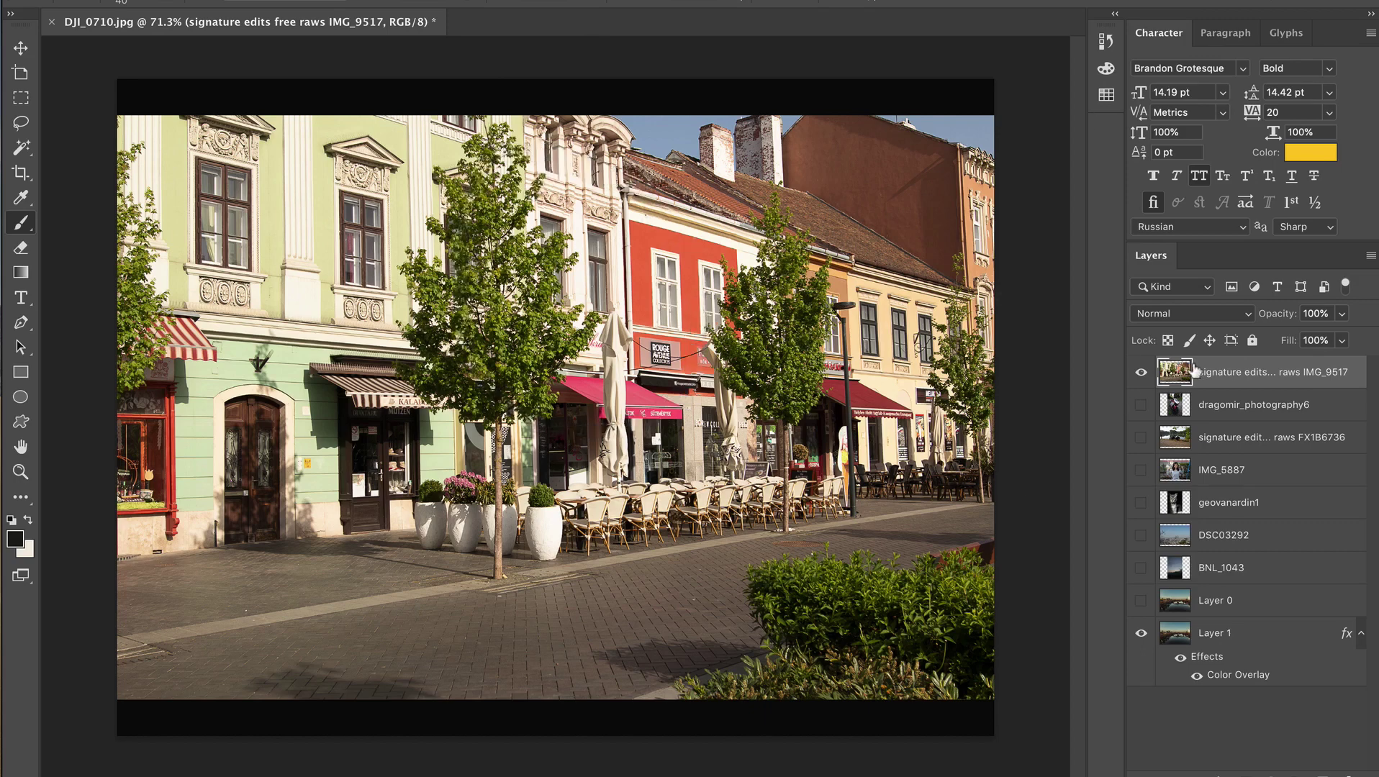
Step: Hide the street photo layer IMG_9517, show the layer directly beneath it, and inspect the sport motorcycle up close
left_click_drag(1141, 374, 1141, 407)
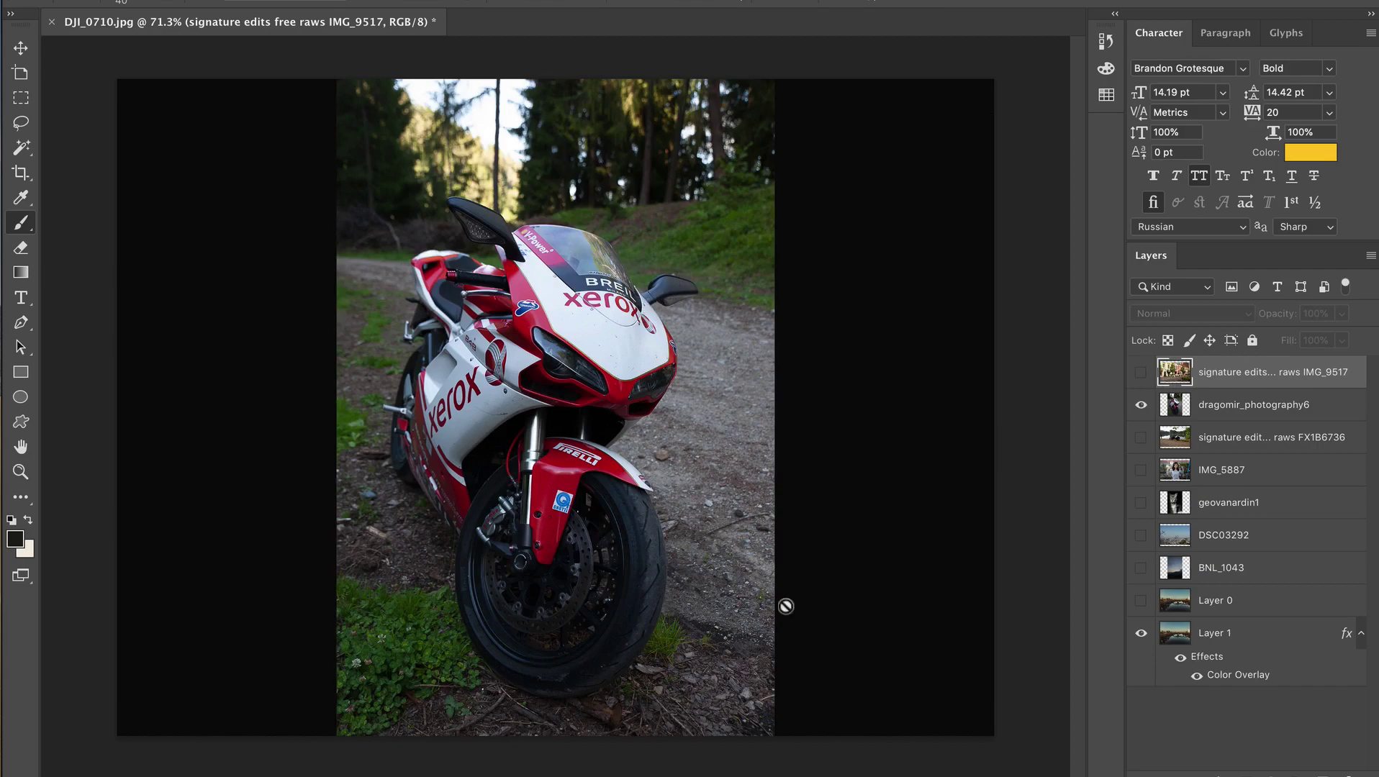
key("ctrl+plus")
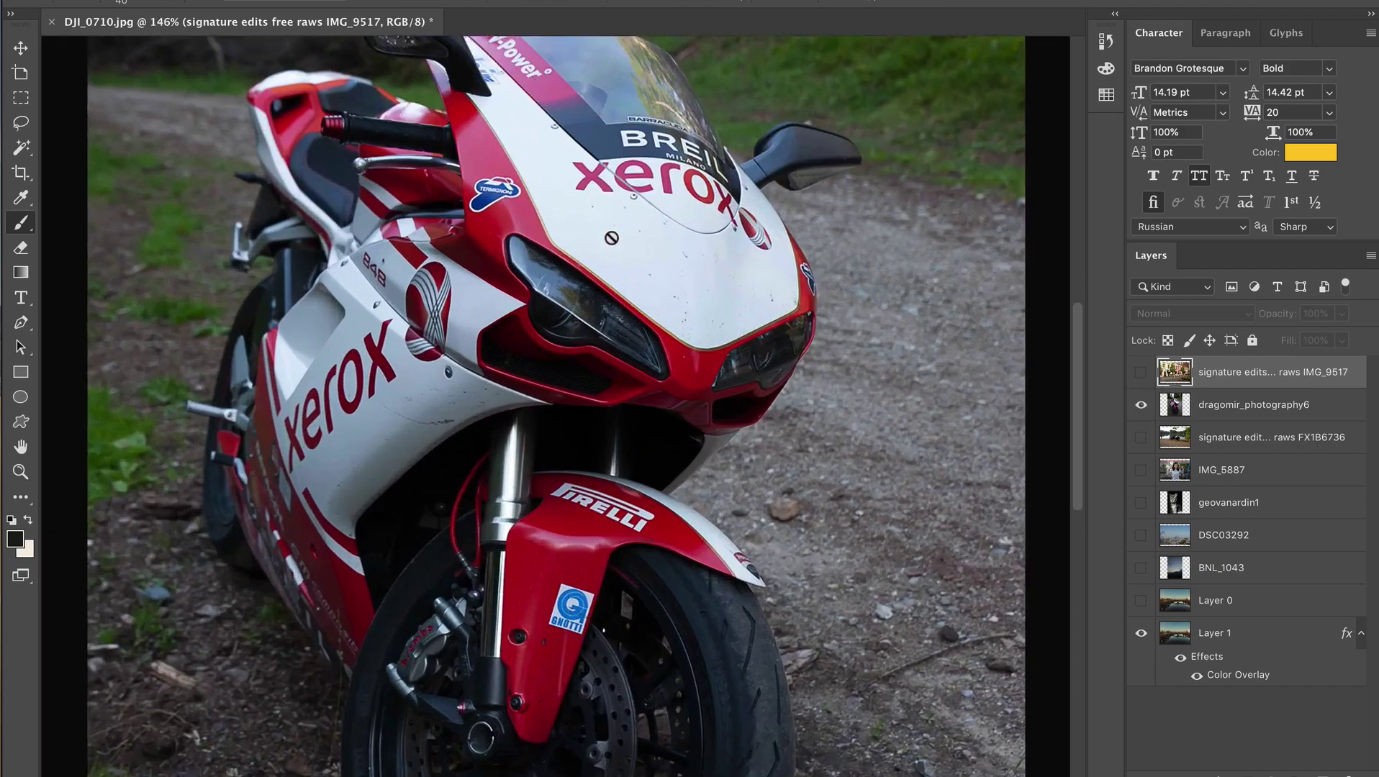
scroll(611, 238, "up", 5)
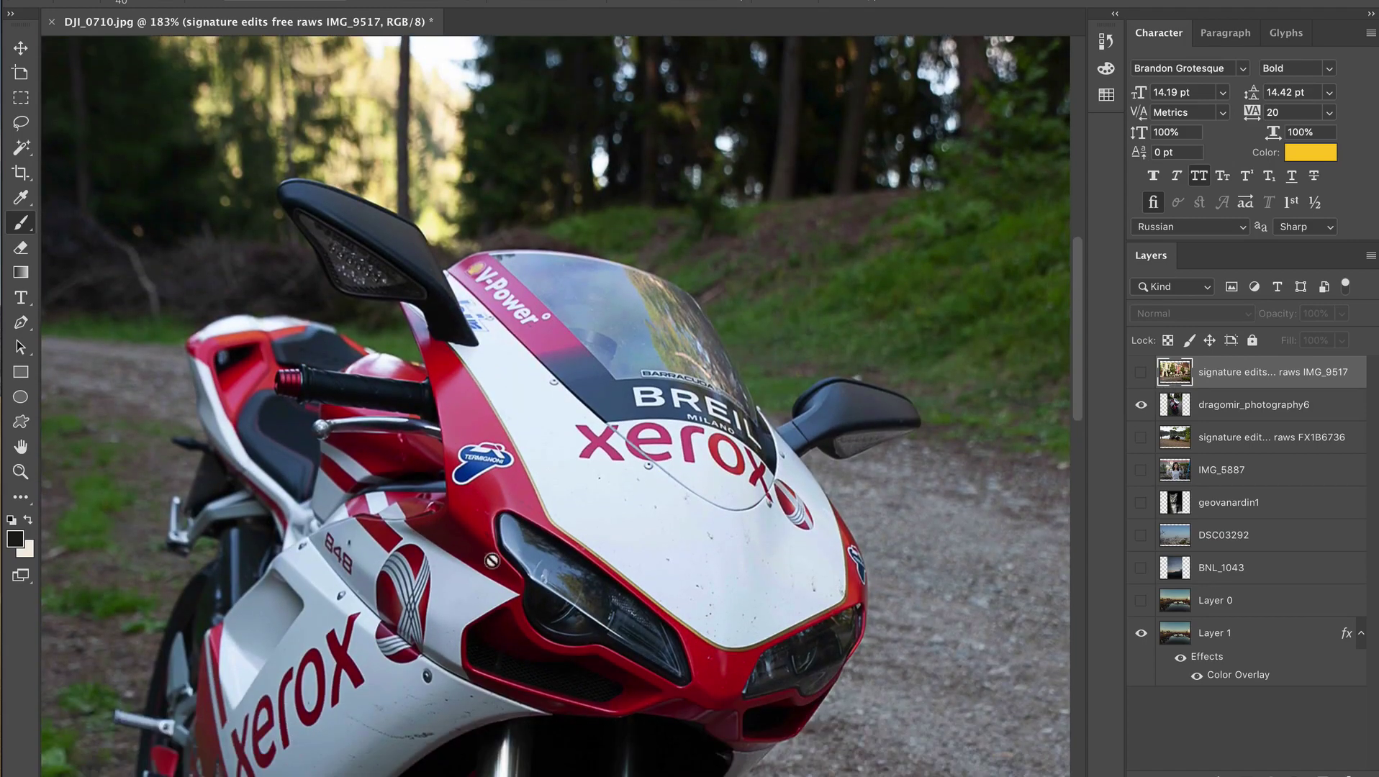
scroll(764, 602, "down", 5)
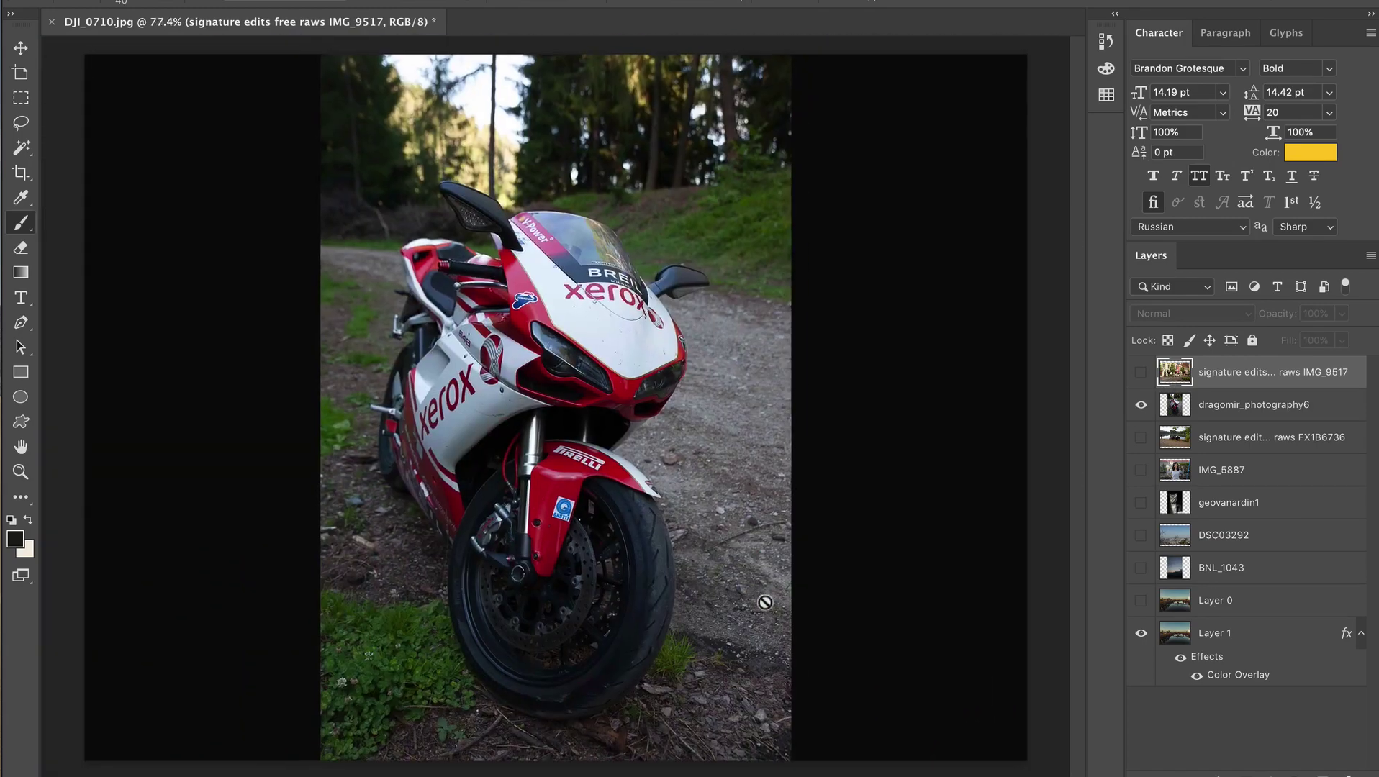
scroll(765, 602, "down", 1)
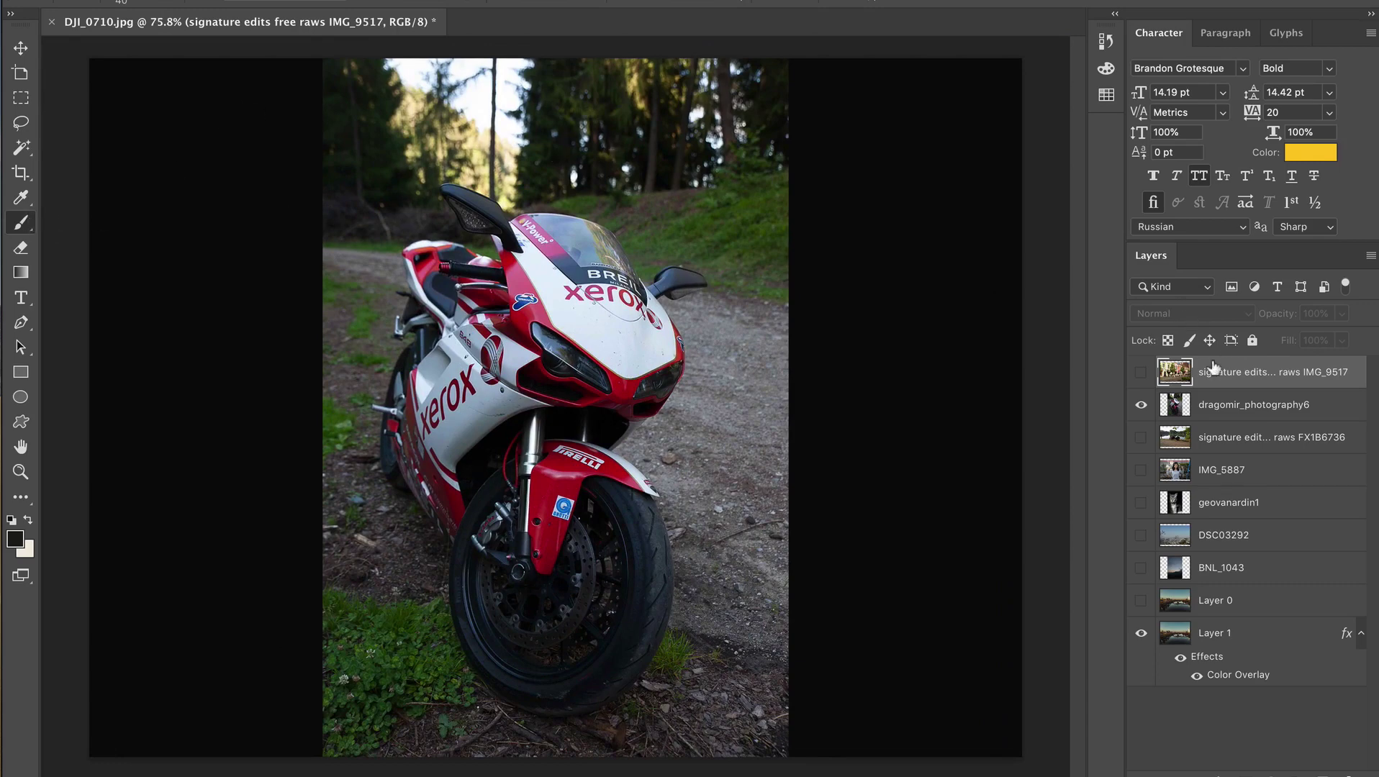
Step: Select the sport motorcycle layer, brush a stroke over the bright gap in the trees, and undo it
left_click(1203, 407)
mouse_move(568, 157)
left_mouse_down()
mouse_move(500, 154)
mouse_move(390, 108)
mouse_move(445, 44)
mouse_move(576, 59)
mouse_move(508, 157)
mouse_move(412, 114)
mouse_move(551, 84)
mouse_move(444, 123)
mouse_move(511, 85)
left_mouse_up()
key("ctrl+z")
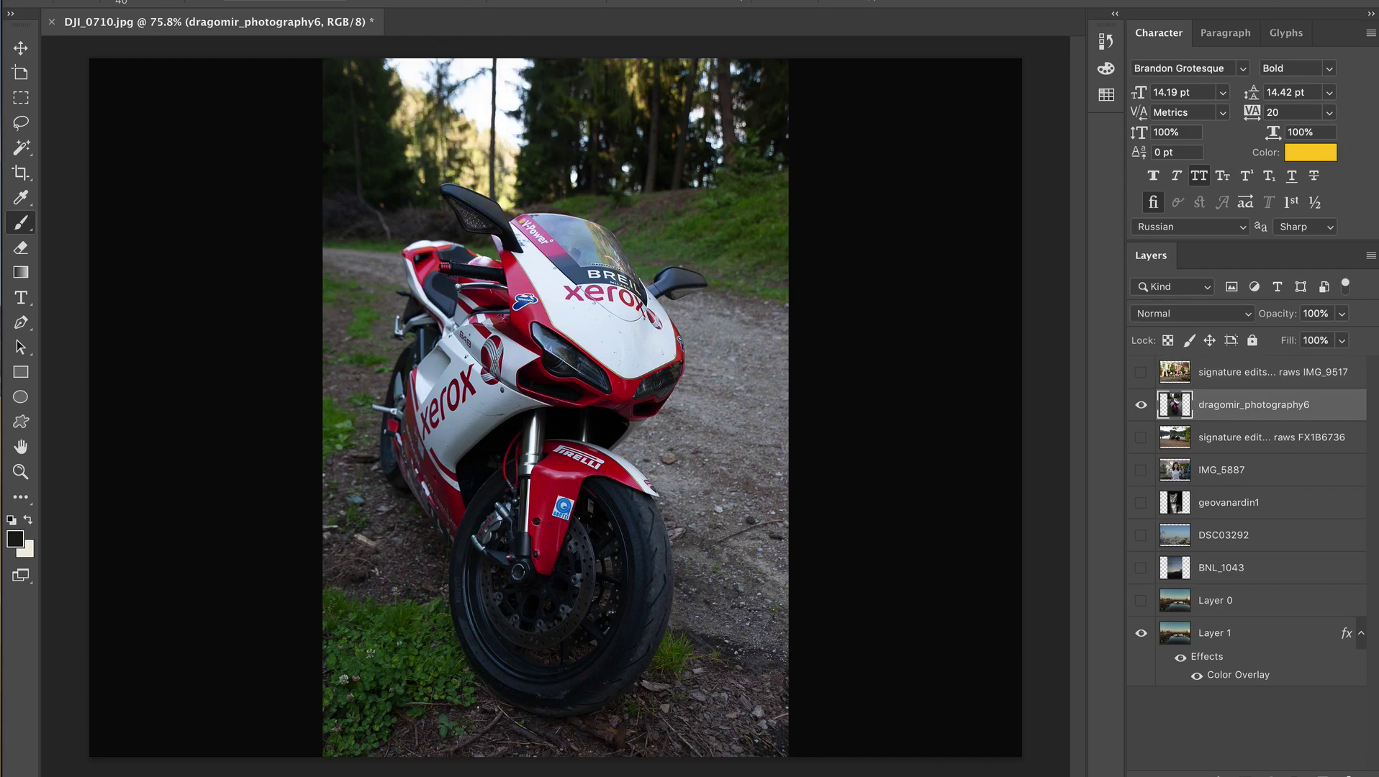
Step: Brush an arrow across the sport motorcycle and a loop over the upper trees, and undo these strokes
mouse_move(427, 336)
left_mouse_down()
mouse_move(582, 263)
mouse_move(598, 220)
mouse_move(657, 234)
mouse_move(640, 293)
left_mouse_up()
mouse_move(652, 91)
left_mouse_down()
mouse_move(647, 162)
mouse_move(801, 116)
mouse_move(622, 55)
mouse_move(761, 165)
left_mouse_up()
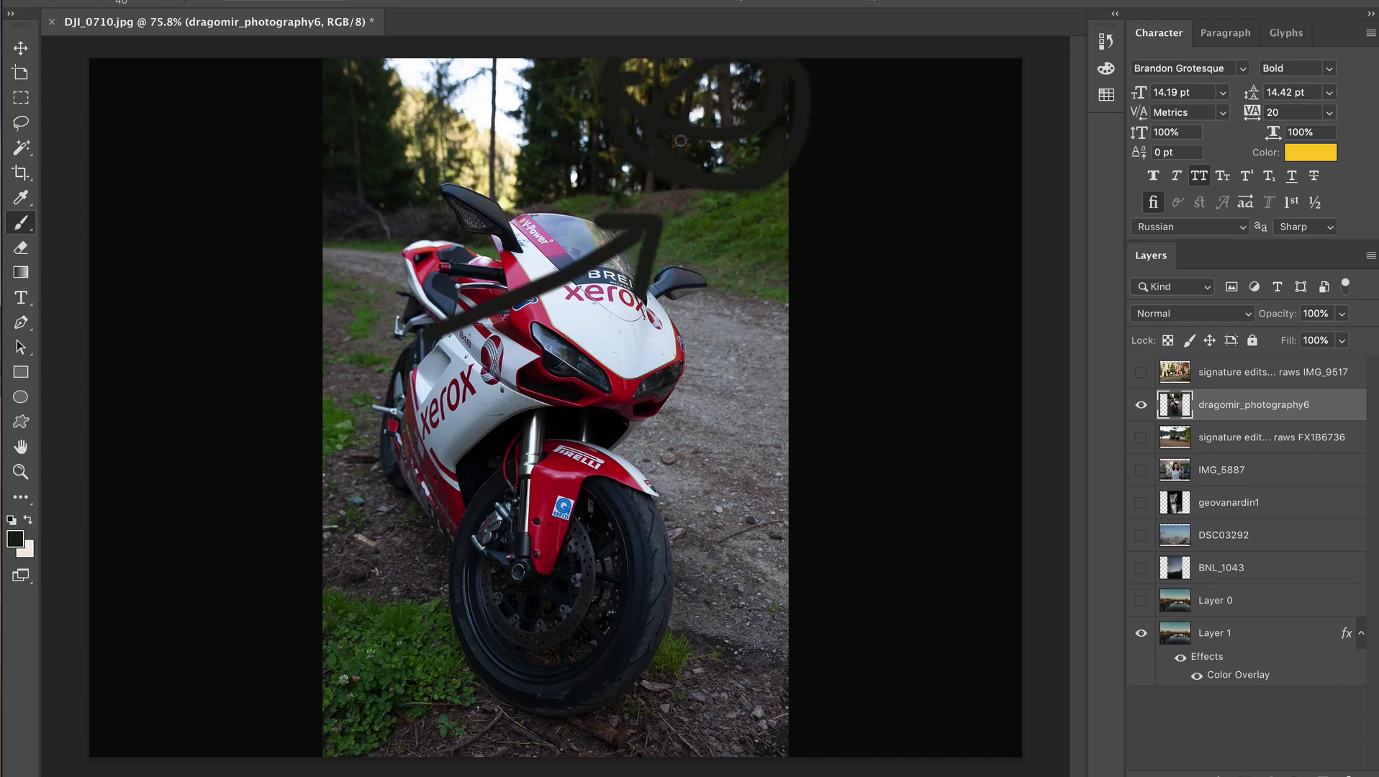
key("ctrl+z")
key("ctrl+z")
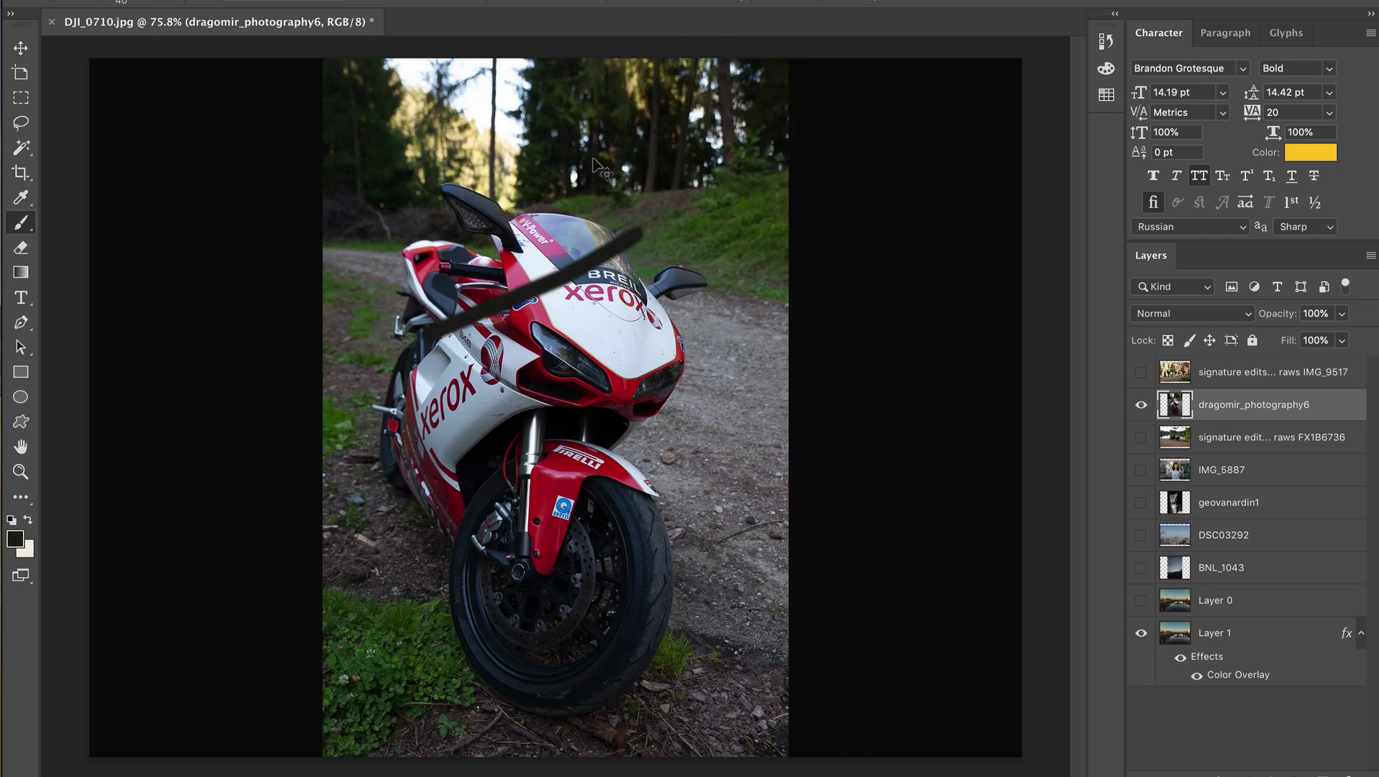
key("ctrl+z")
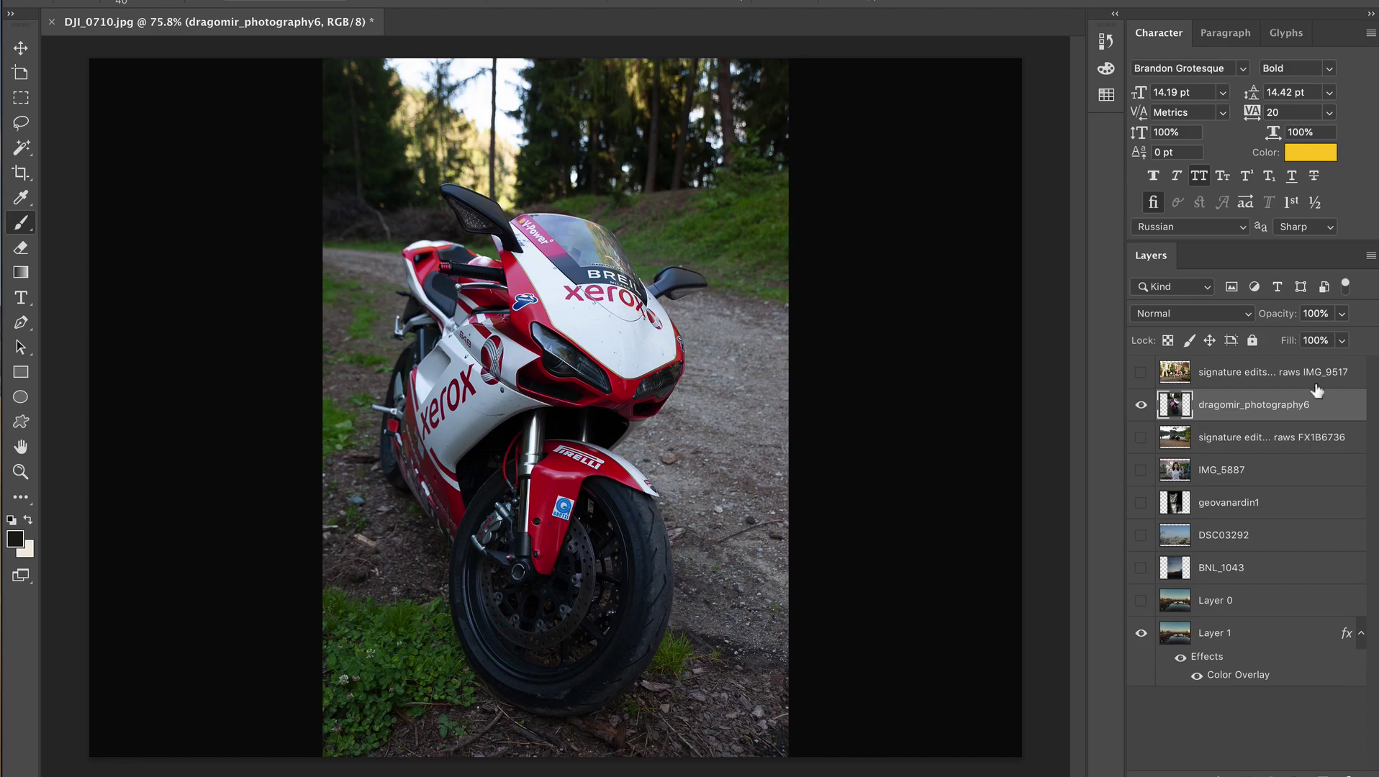
Step: Show and select the lakeside motorcycle layer FX1B6736, toggling the sport motorcycle photo for comparison and leaving it hidden
left_click(1140, 405)
left_click(1141, 438)
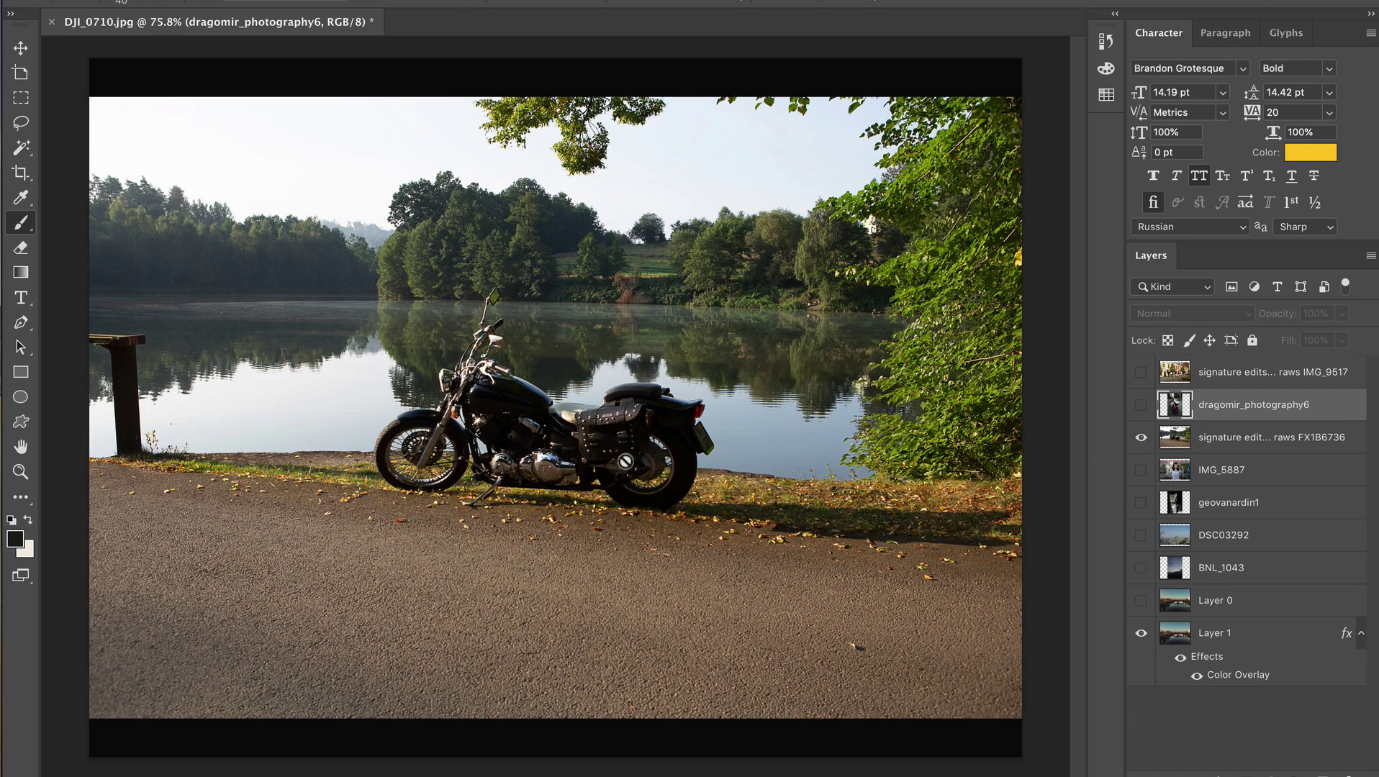
left_click(1140, 405)
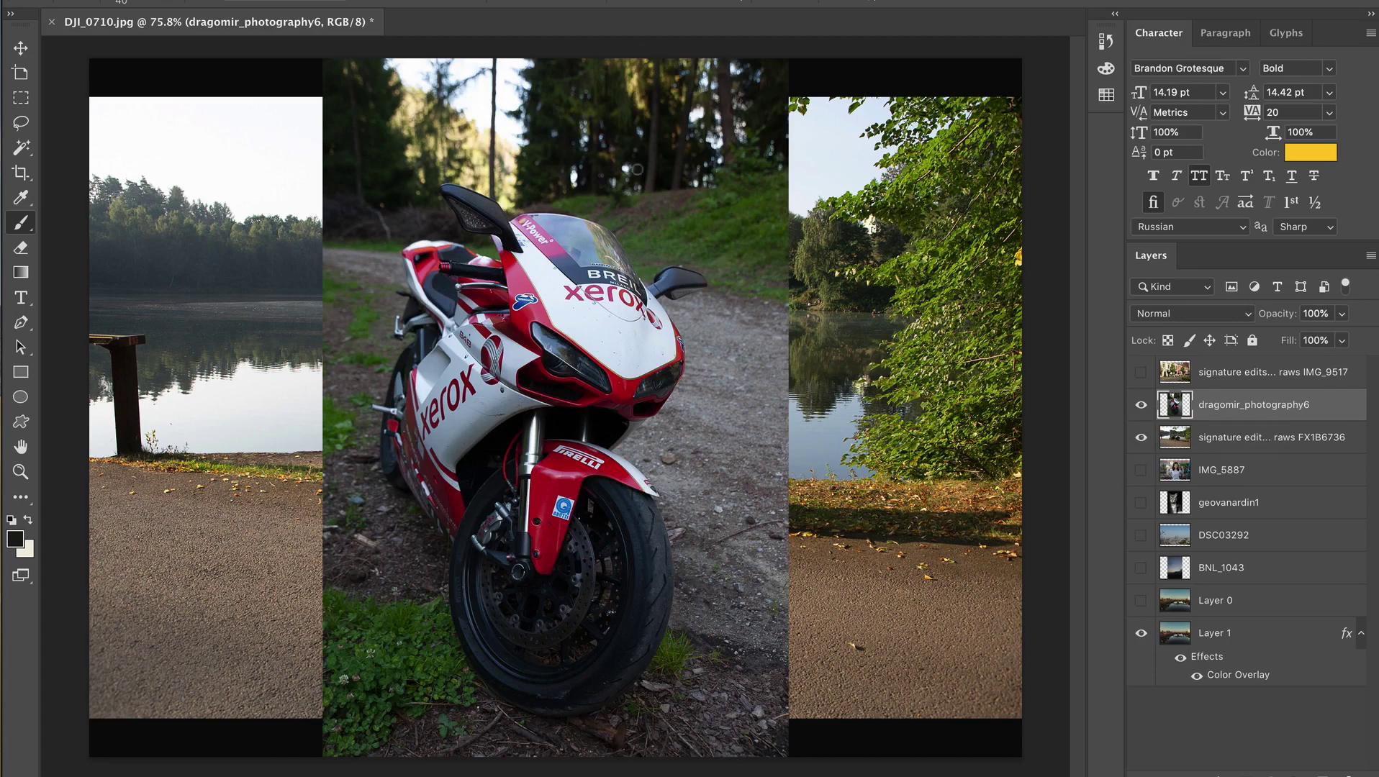
left_click(1141, 406)
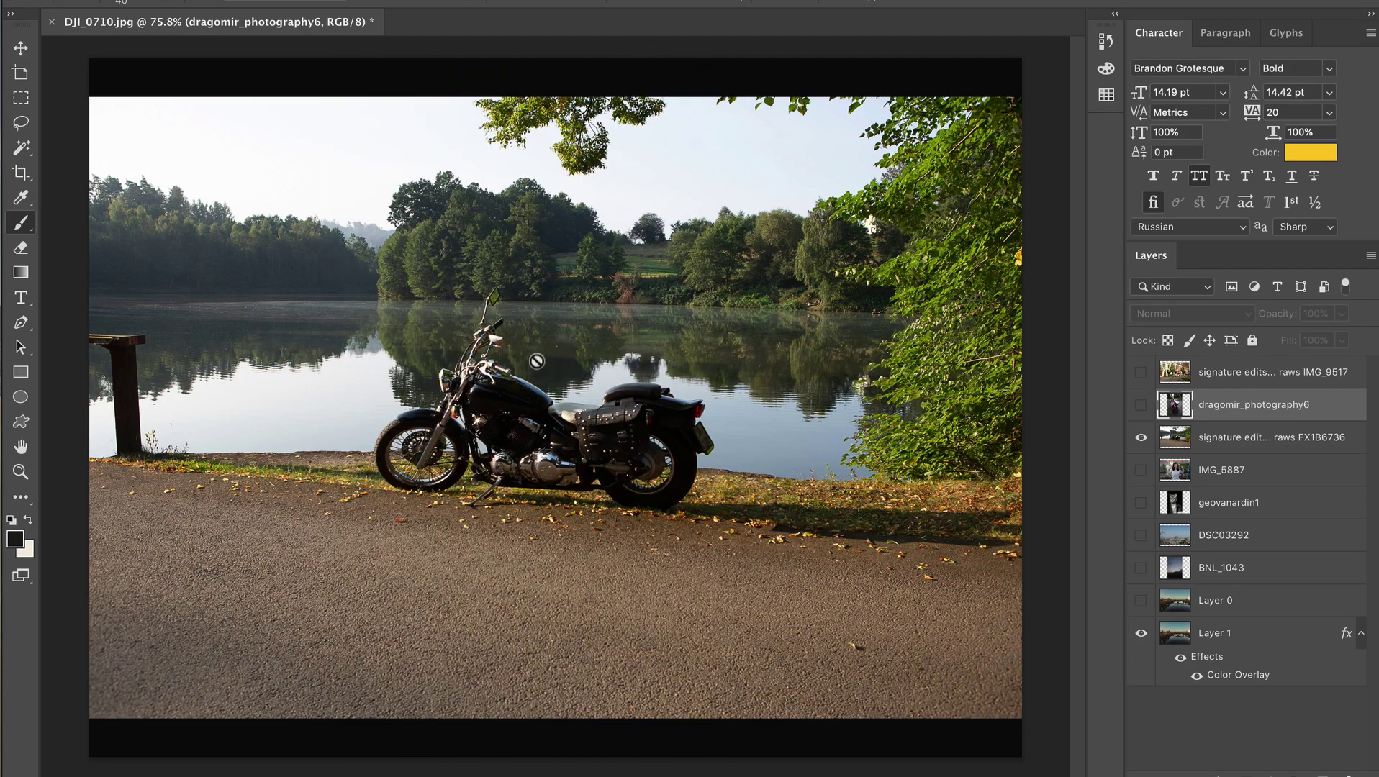
left_click(1243, 447)
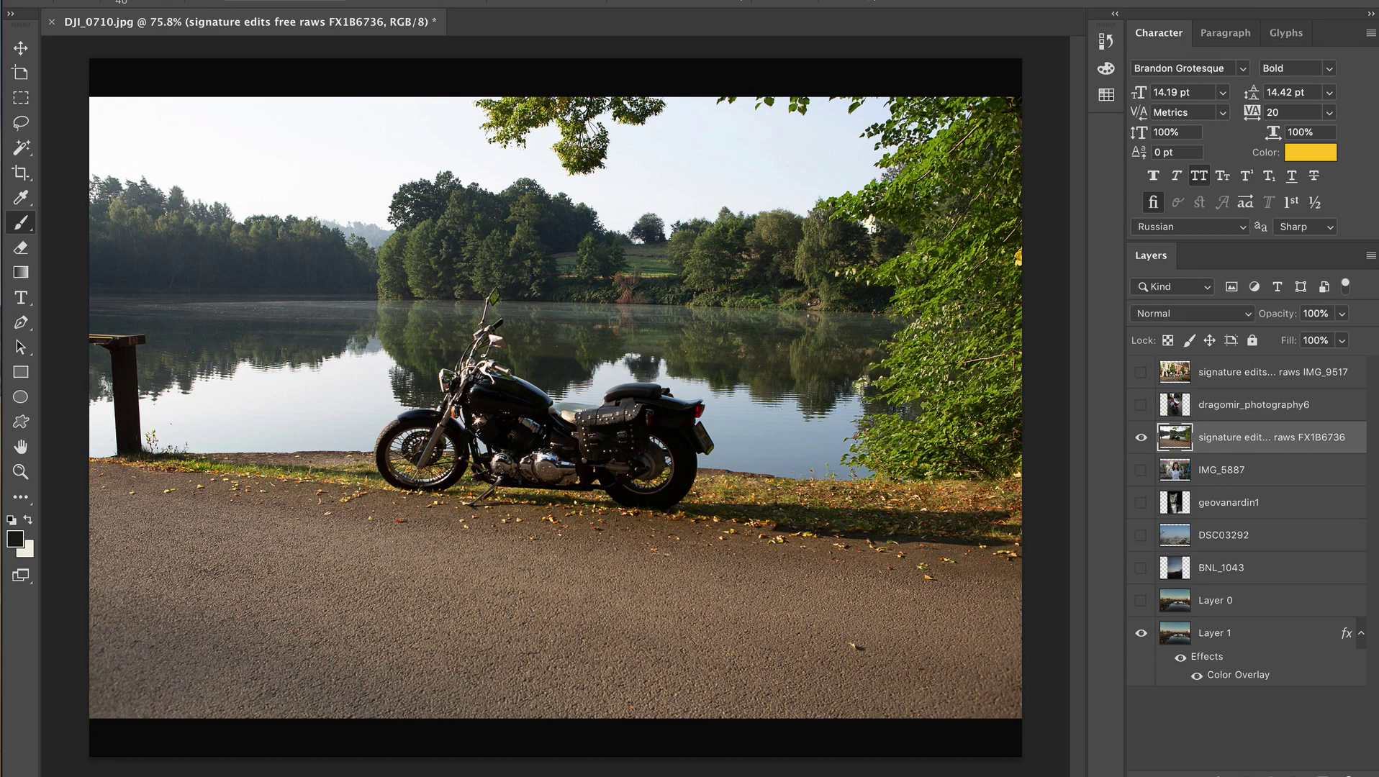
left_click(1141, 406)
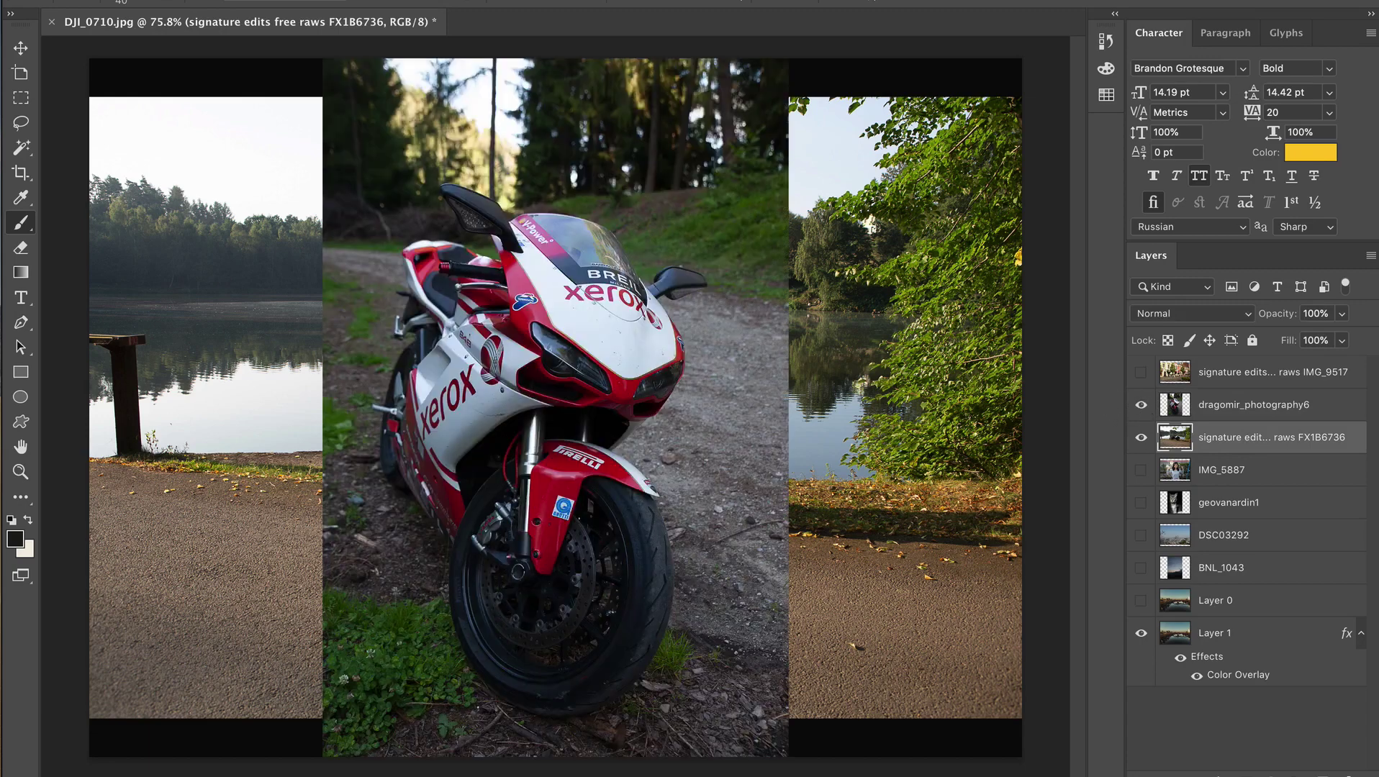
left_click(1140, 405)
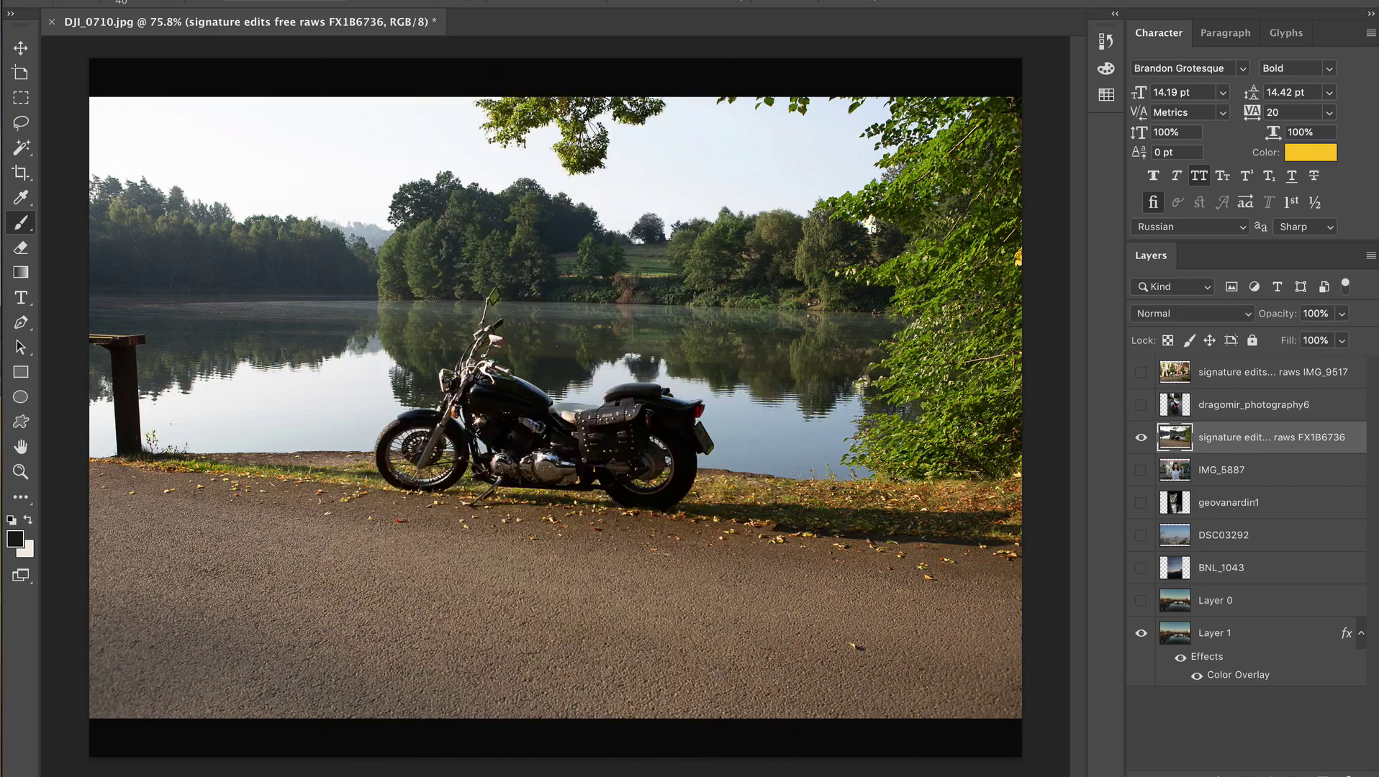
Step: Brush temporary marks around the lakeside motorcycle and on the water, undo them, and scribble a zigzag in the sky
mouse_move(882, 504)
left_mouse_down()
mouse_move(418, 572)
mouse_move(297, 421)
mouse_move(363, 205)
mouse_move(581, 198)
mouse_move(807, 365)
mouse_move(761, 526)
mouse_move(493, 565)
mouse_move(348, 270)
mouse_move(727, 254)
mouse_move(757, 448)
mouse_move(289, 354)
mouse_move(766, 342)
mouse_move(551, 545)
mouse_move(439, 193)
mouse_move(460, 552)
left_mouse_up()
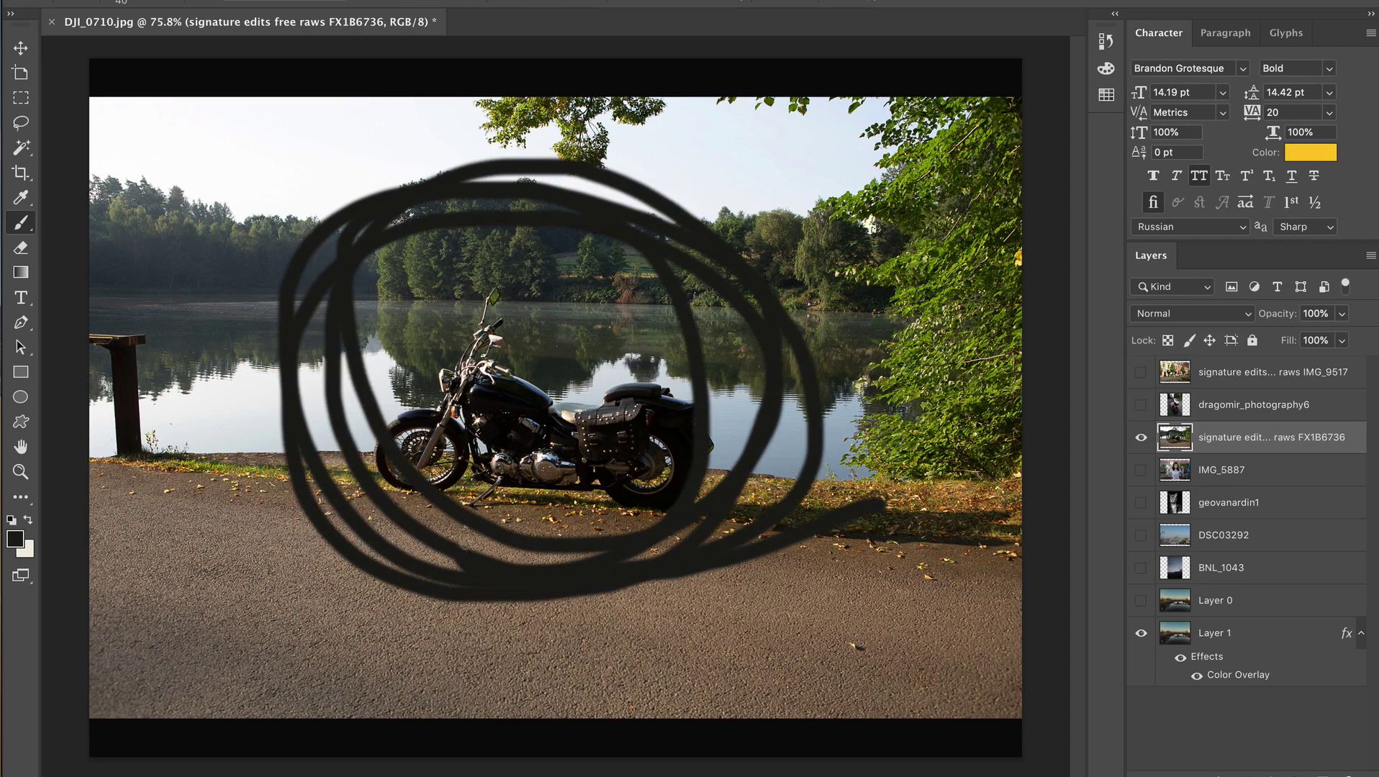
key("ctrl+z")
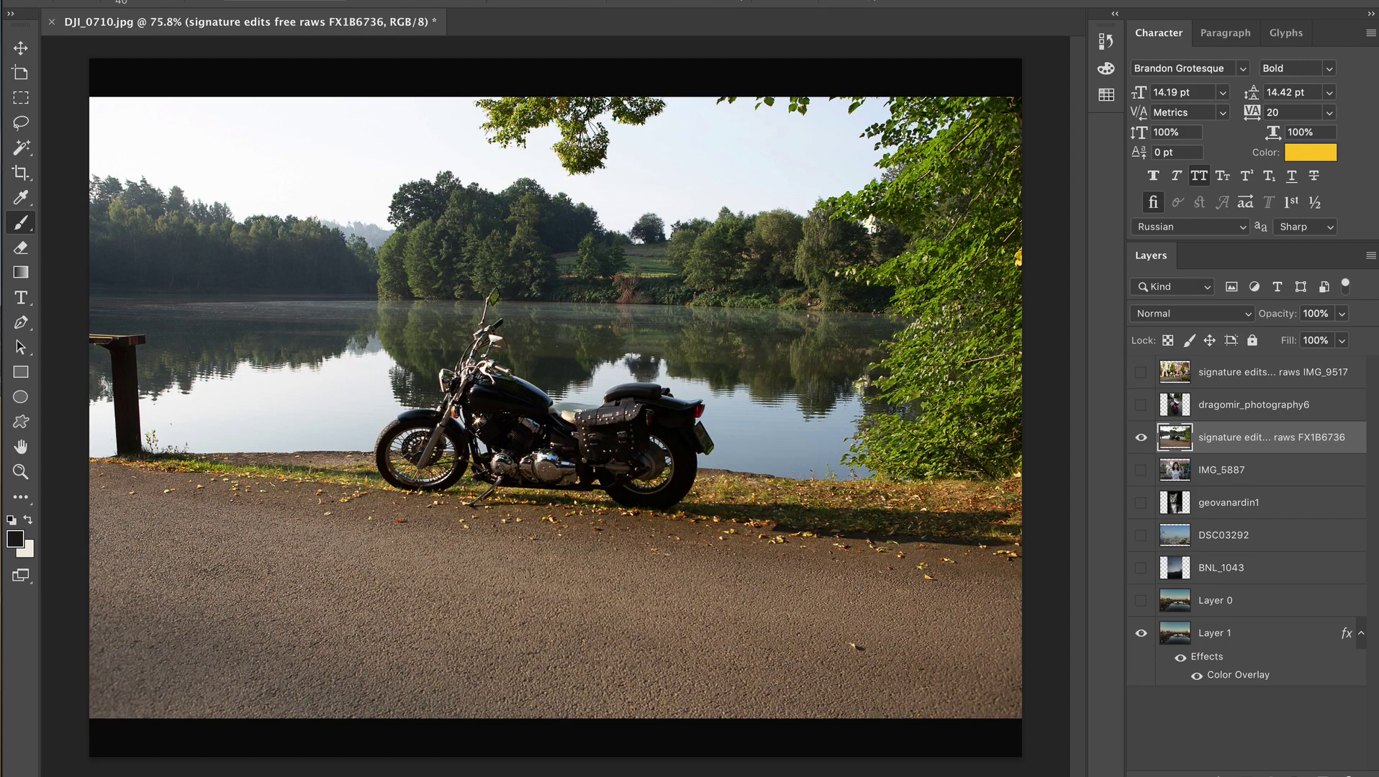
left_click_drag(576, 313, 605, 353)
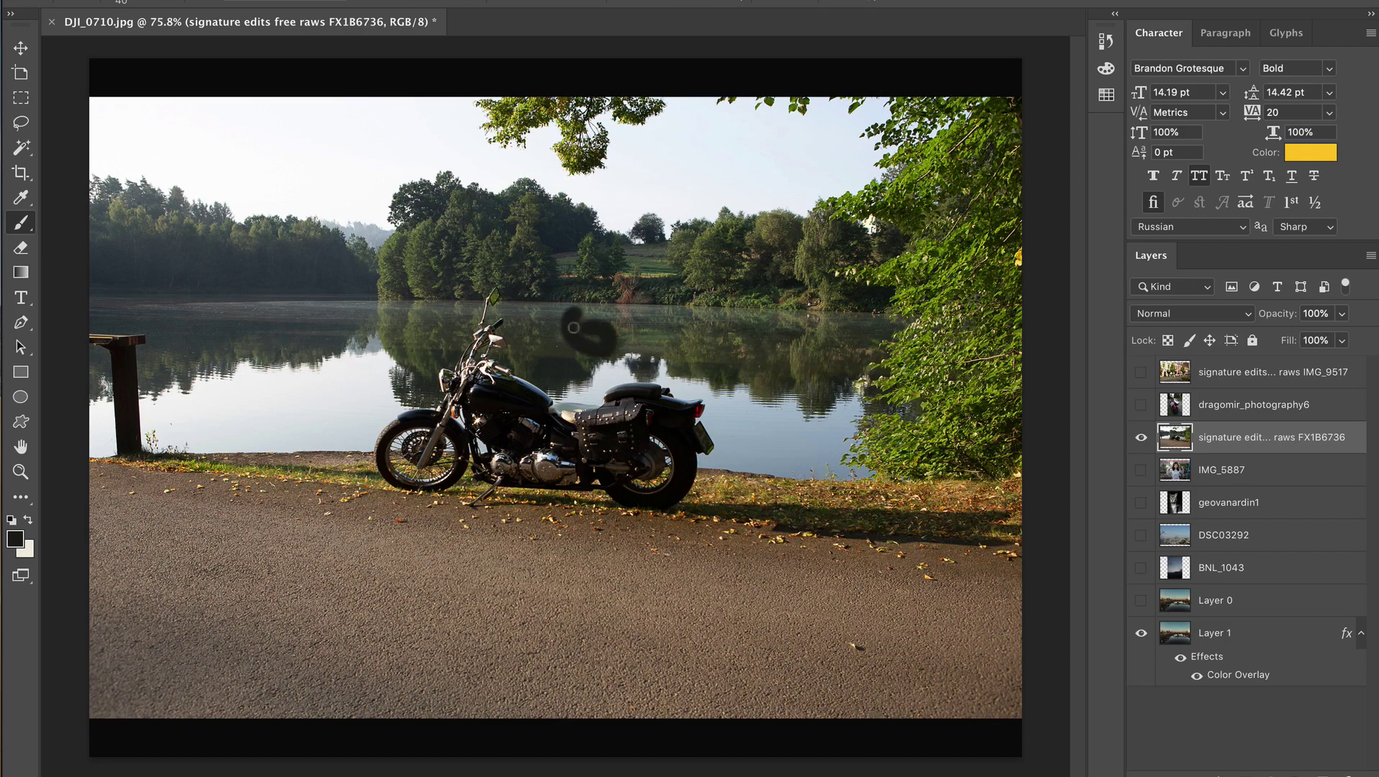
key("ctrl+z")
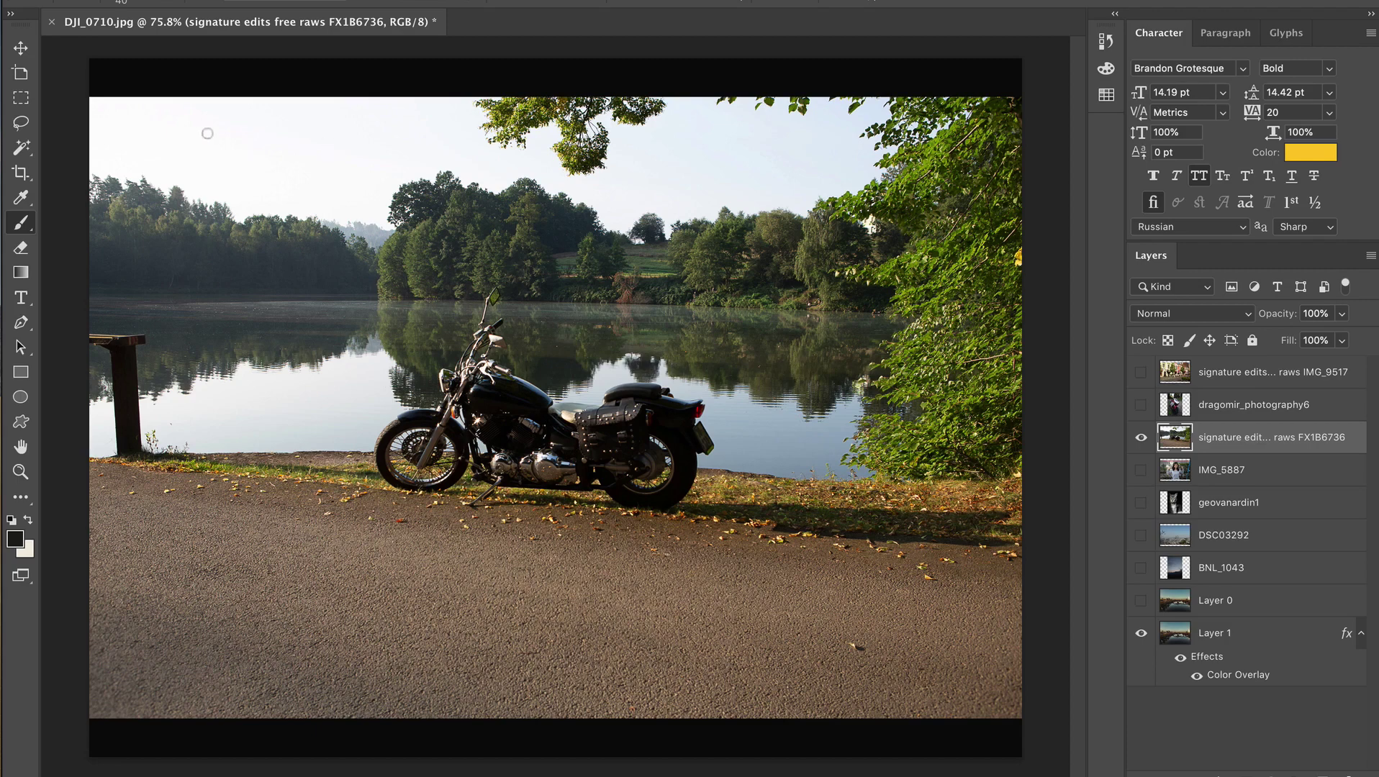
mouse_move(248, 120)
left_mouse_down()
mouse_move(304, 168)
mouse_move(375, 179)
left_mouse_up()
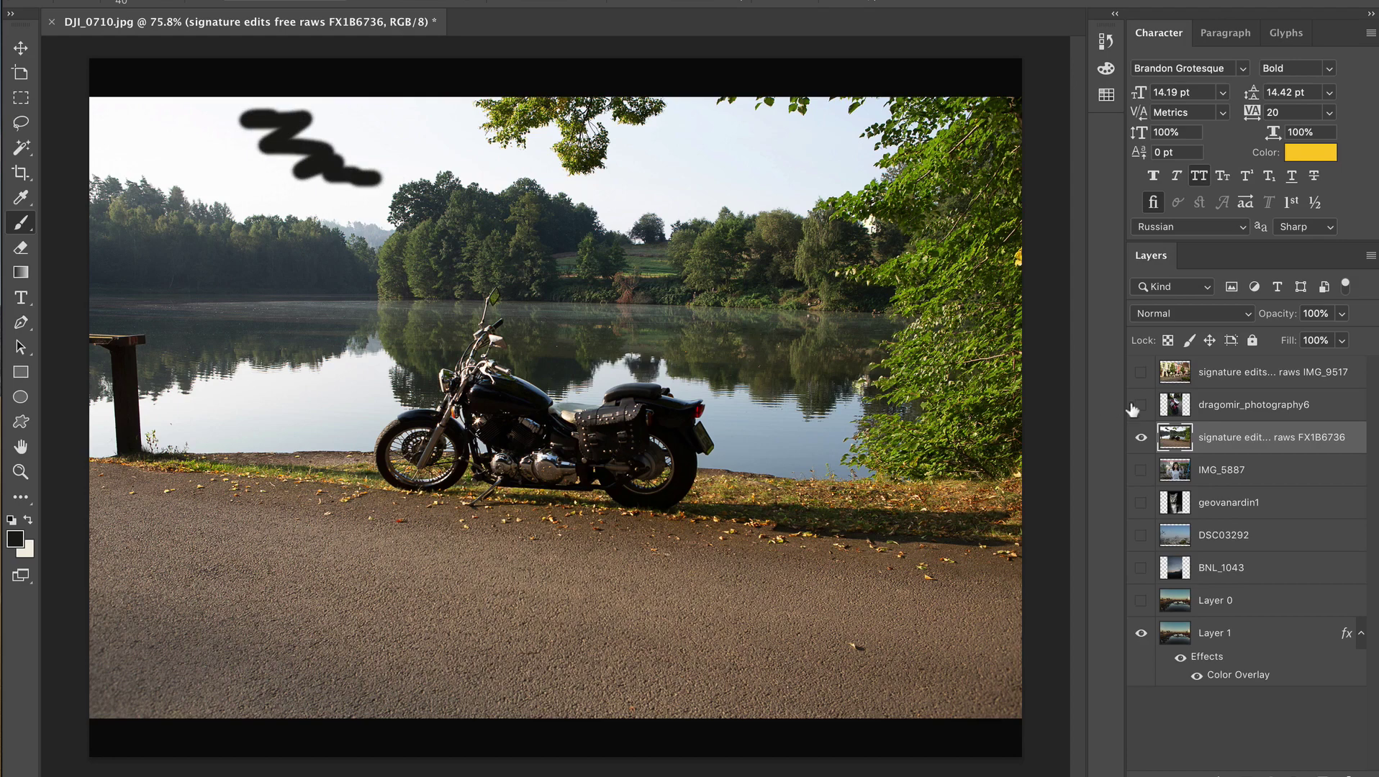
Step: Hide the lakeside motorcycle layer, and show and select the swing portrait layer IMG_5887
left_click(1141, 439)
left_click(1140, 470)
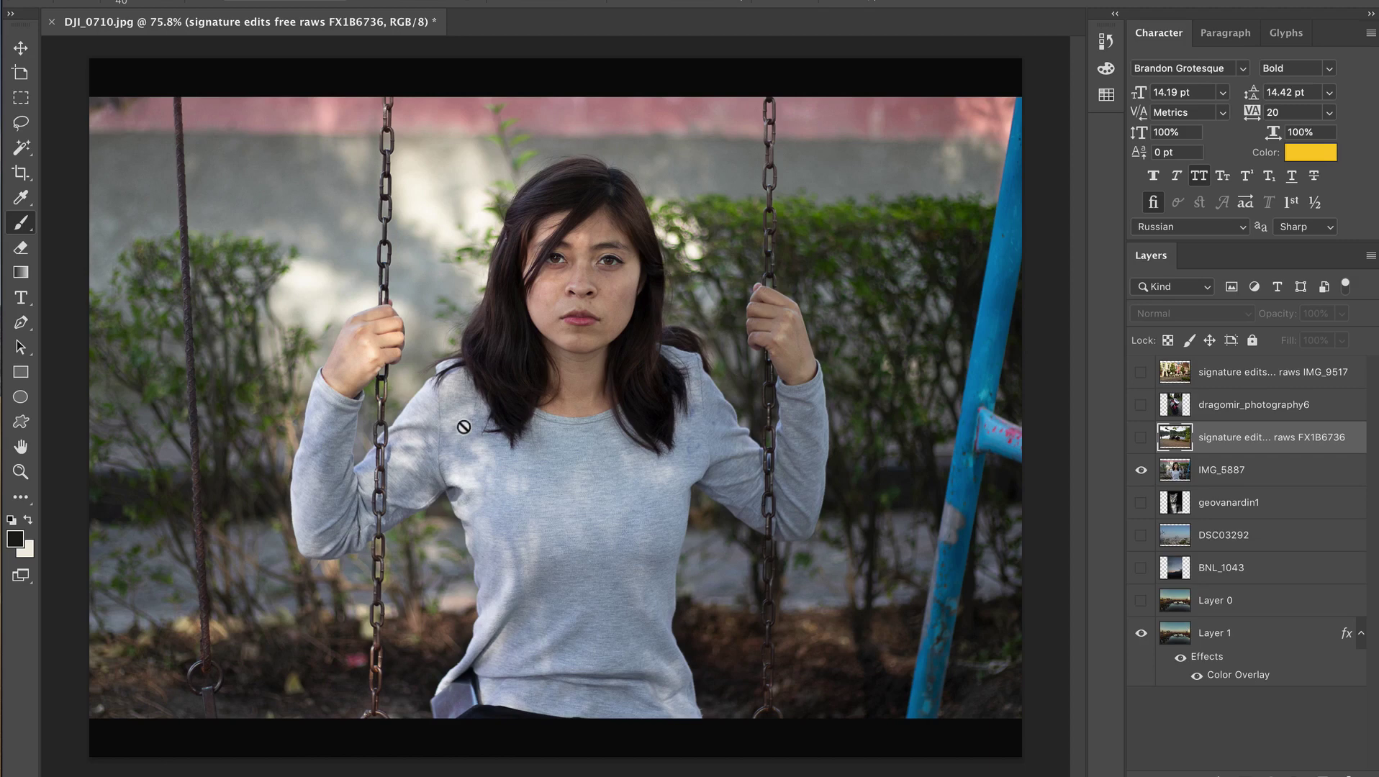
left_click(489, 409)
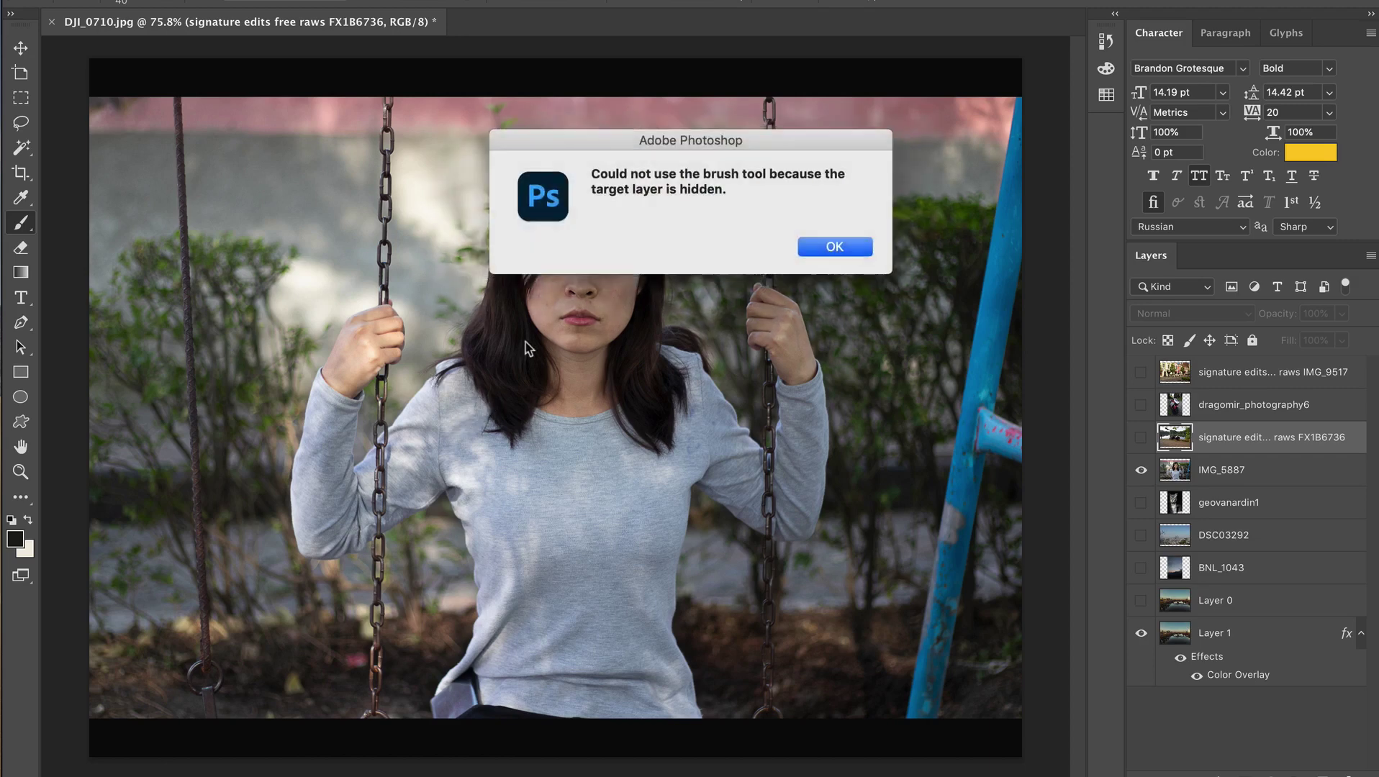
left_click(824, 257)
left_click(1258, 472)
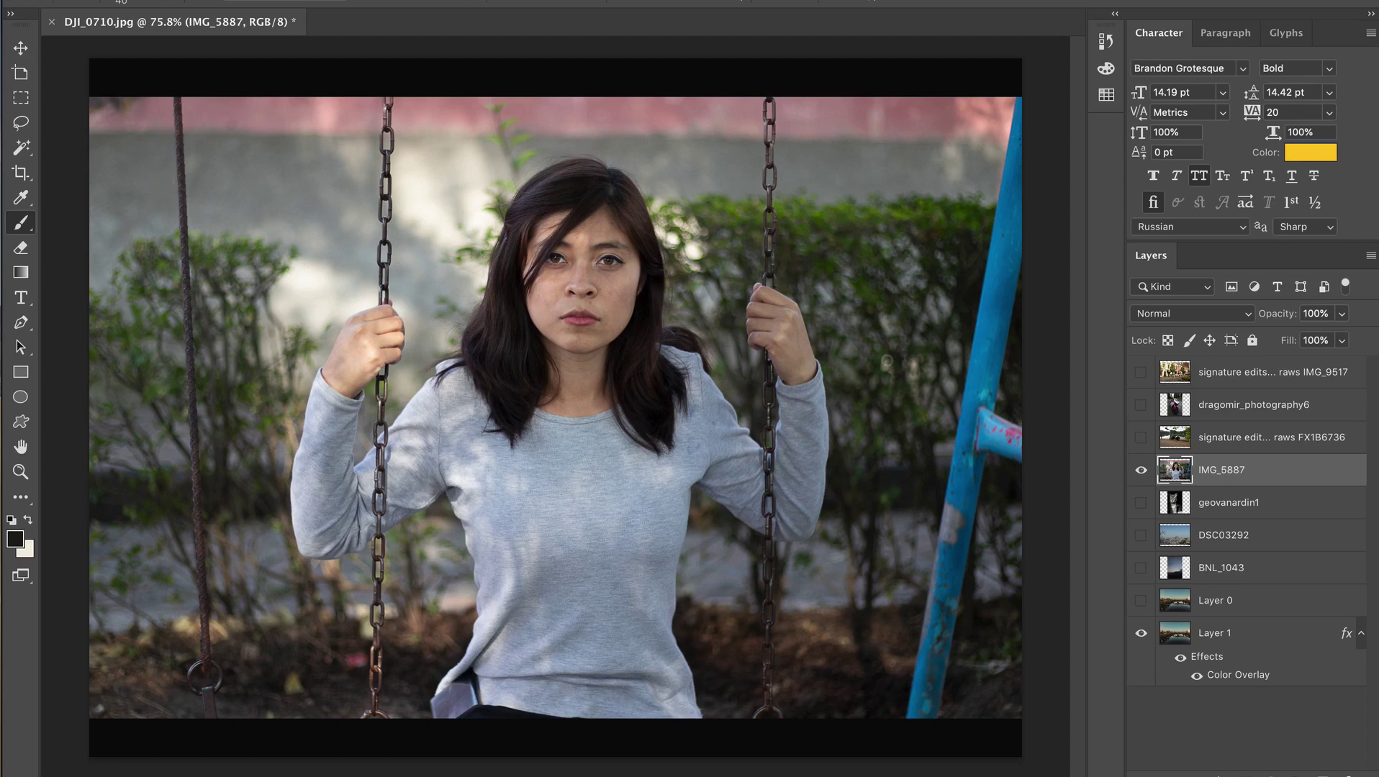
Step: Brush circles around the woman on the swing and strokes along the outer chain and the blue pole
mouse_move(647, 216)
left_mouse_down()
mouse_move(464, 719)
mouse_move(605, 209)
mouse_move(762, 193)
mouse_move(694, 212)
left_mouse_up()
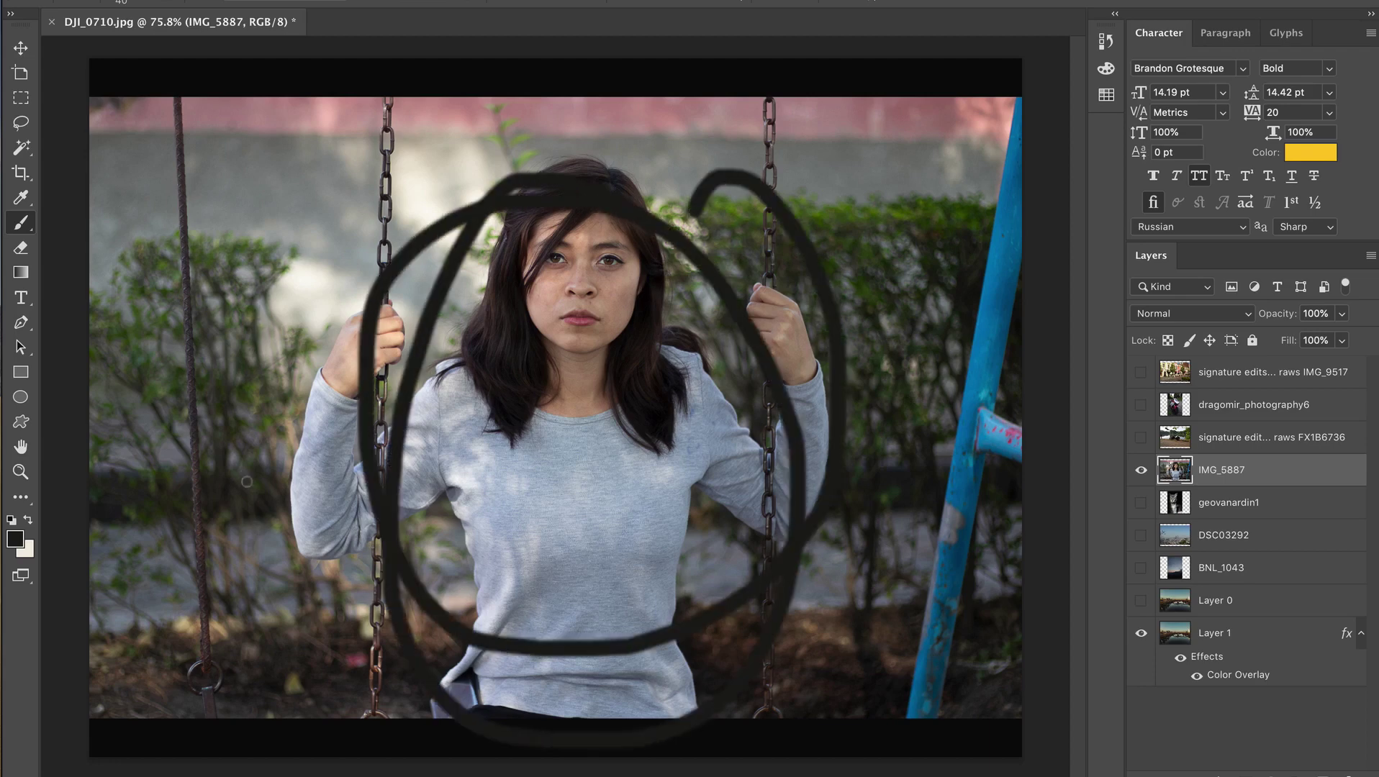
mouse_move(173, 101)
left_mouse_down()
mouse_move(169, 719)
mouse_move(230, 726)
left_mouse_up()
left_click_drag(198, 360, 213, 755)
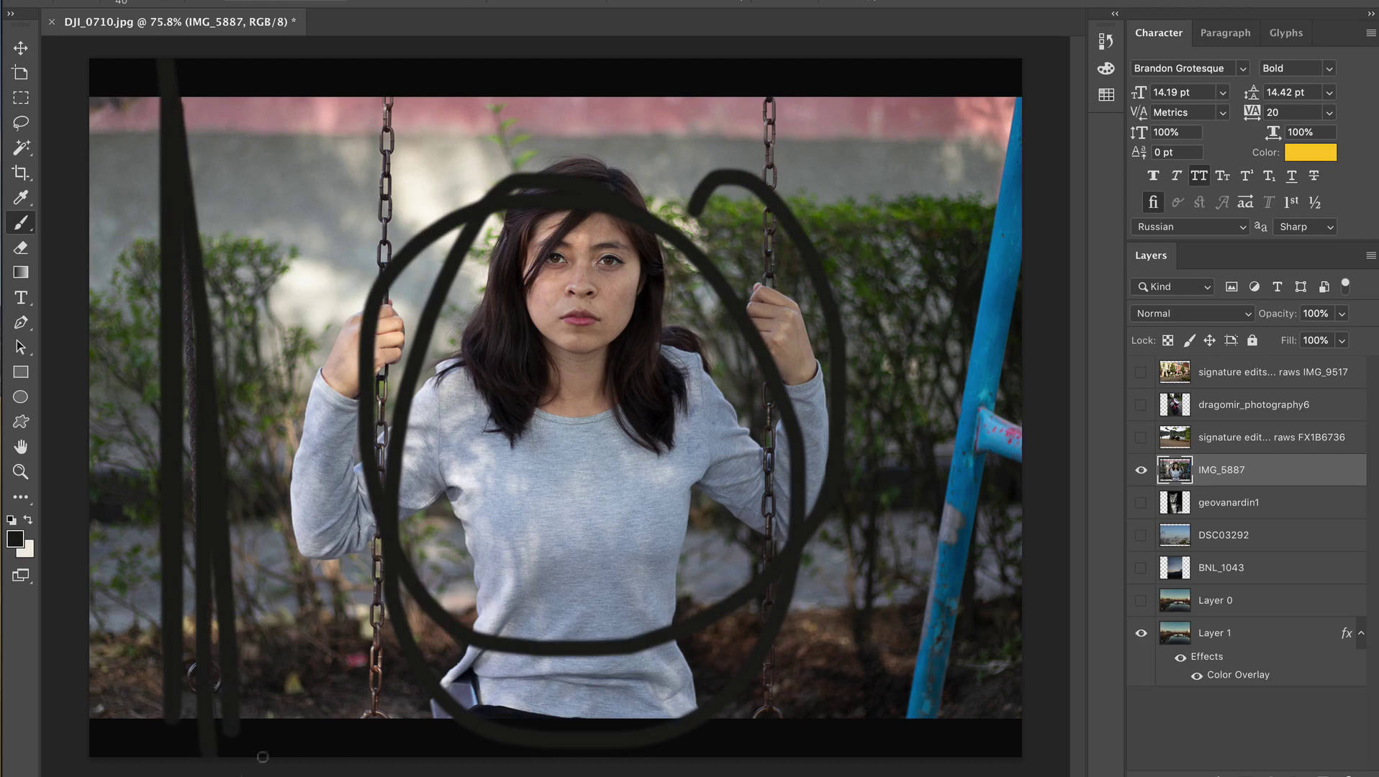
mouse_move(988, 180)
left_mouse_down()
mouse_move(903, 730)
mouse_move(1002, 431)
left_mouse_up()
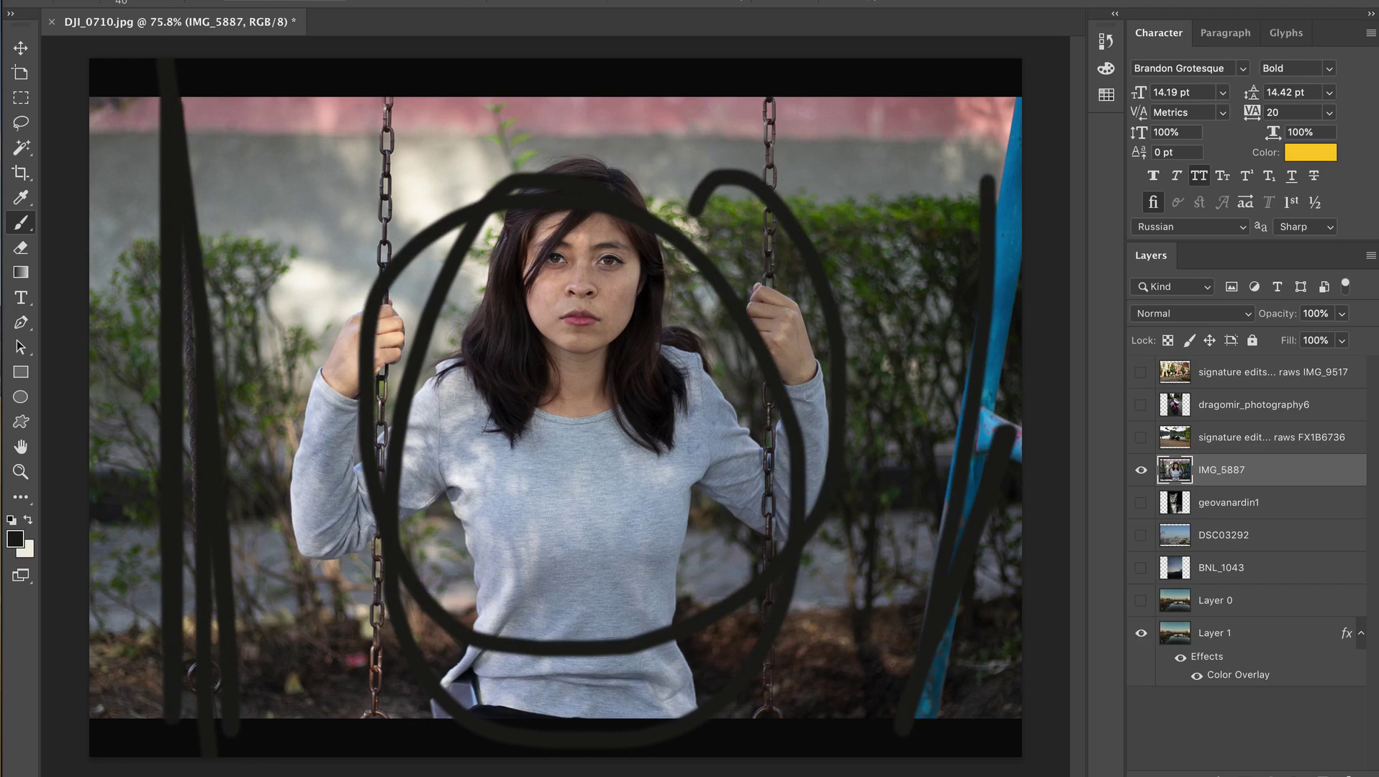
Step: Undo all the circles and vertical strokes brushed on the swing portrait
key("ctrl+z")
key("ctrl+z")
key("ctrl+z")
key("ctrl+z")
key("ctrl+z")
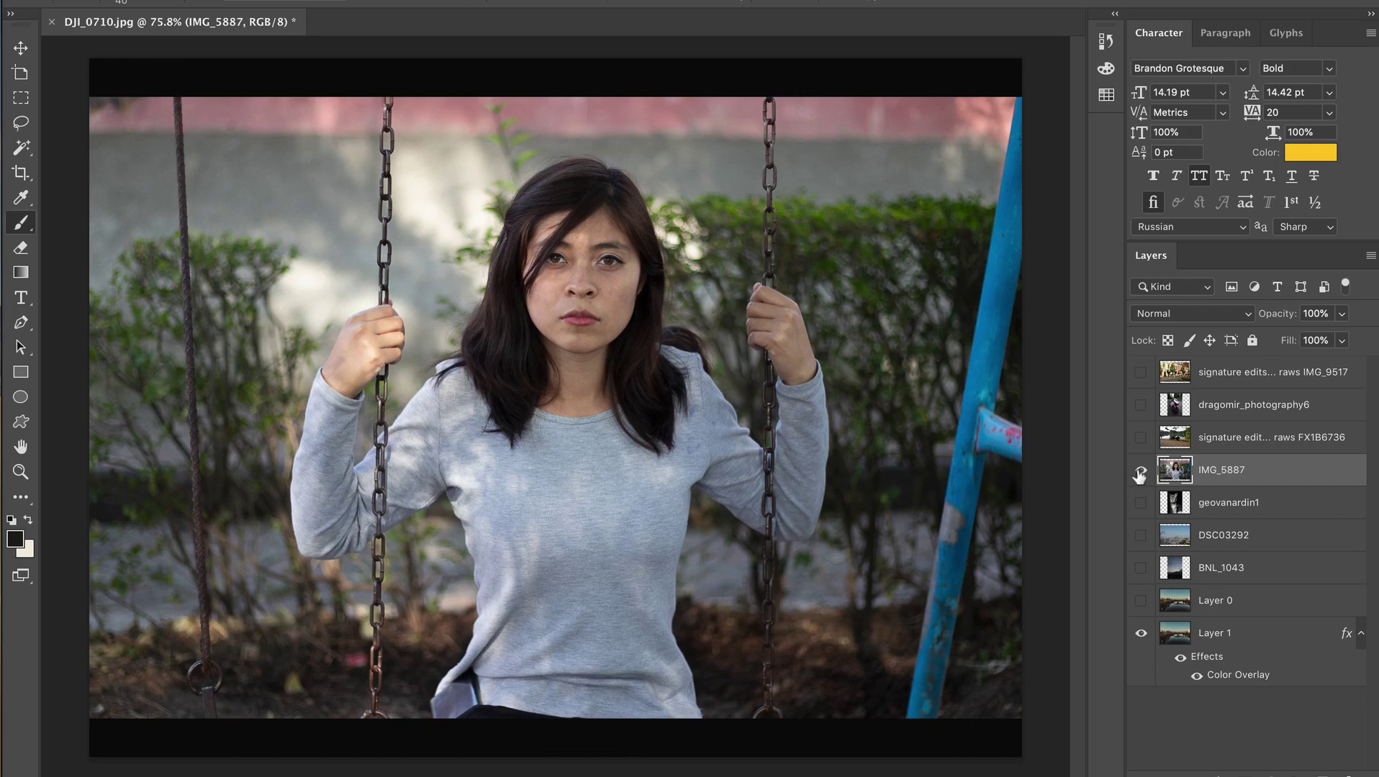
Step: Hide the swing portrait layer IMG_5887, and show and select the cat photo layer directly beneath it
left_click(1140, 472)
left_click(1141, 503)
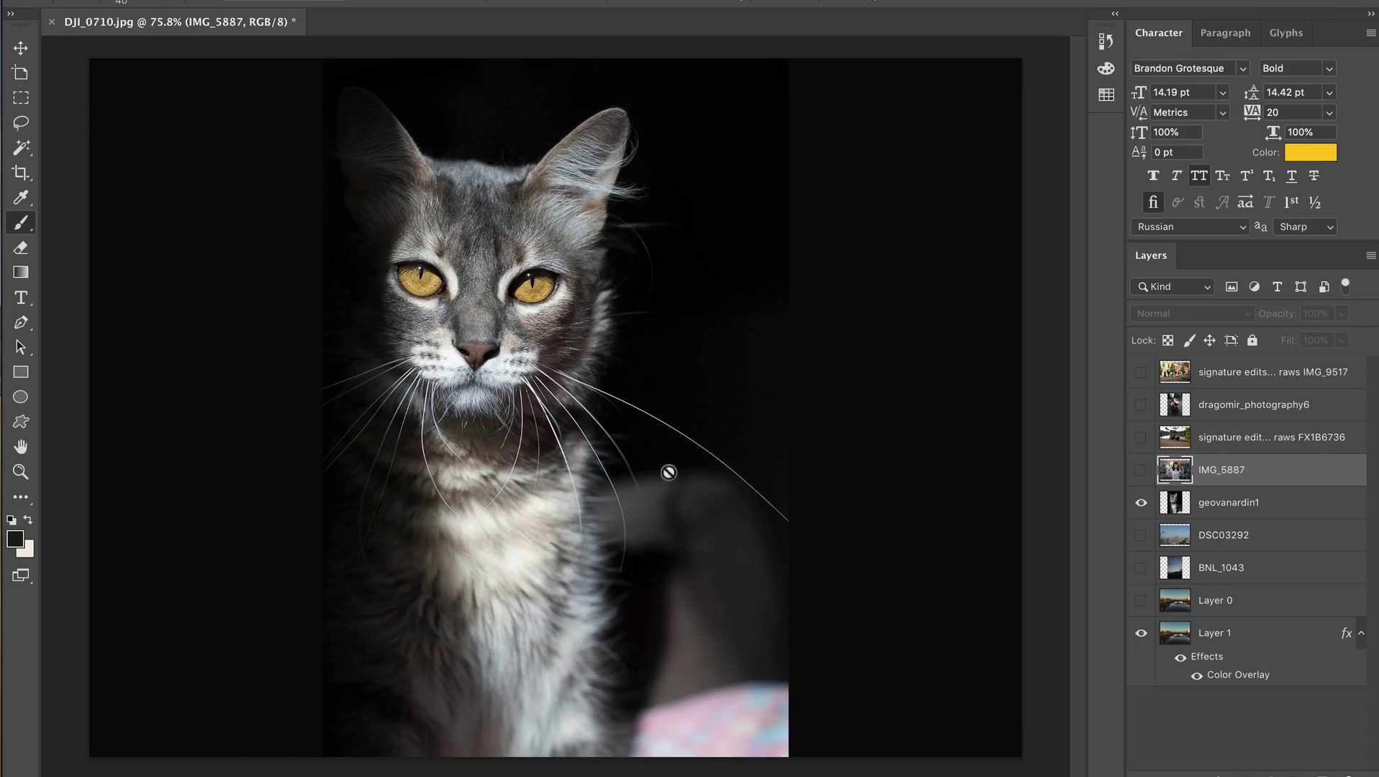
left_click(1234, 503)
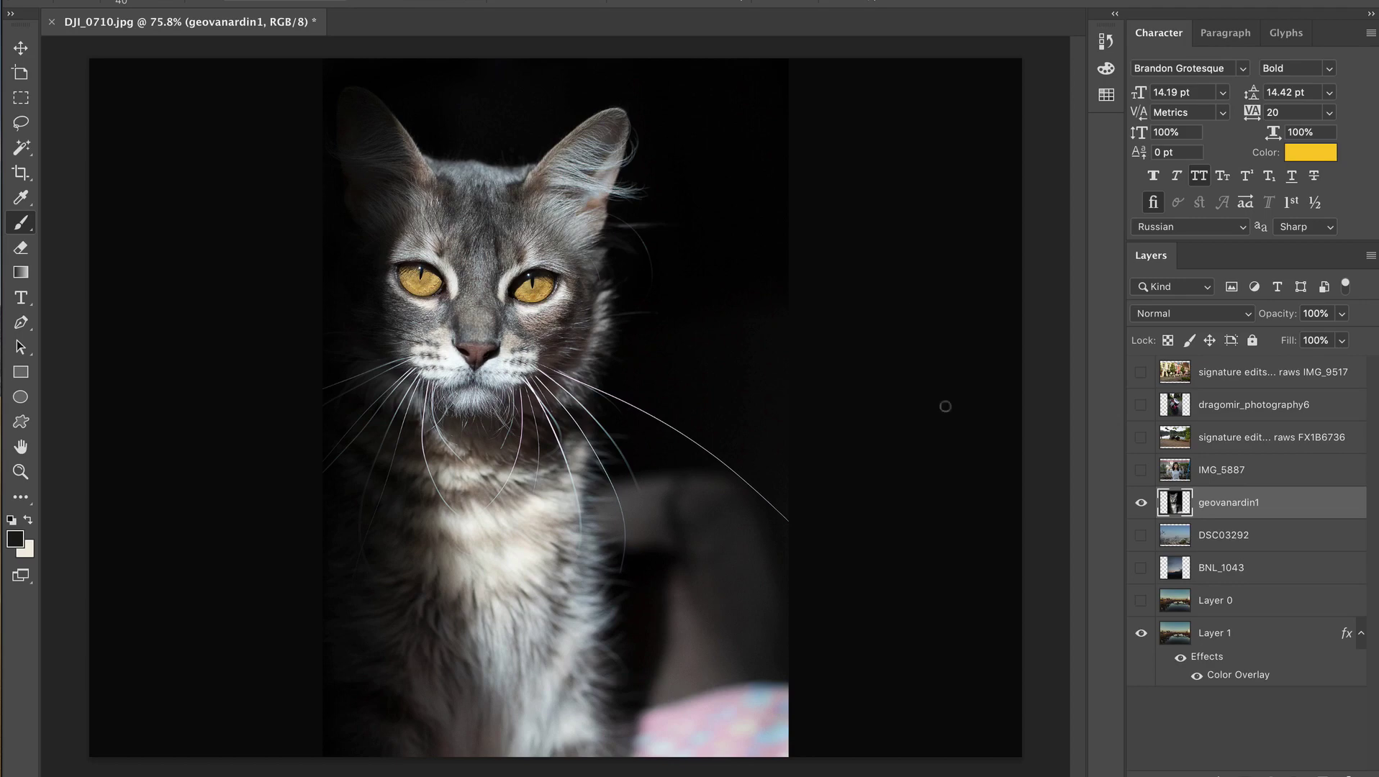
Step: Hide the cat photo layer geovanardin1, and show and select the city view layer DSC03292
left_click(1140, 502)
left_click(1141, 535)
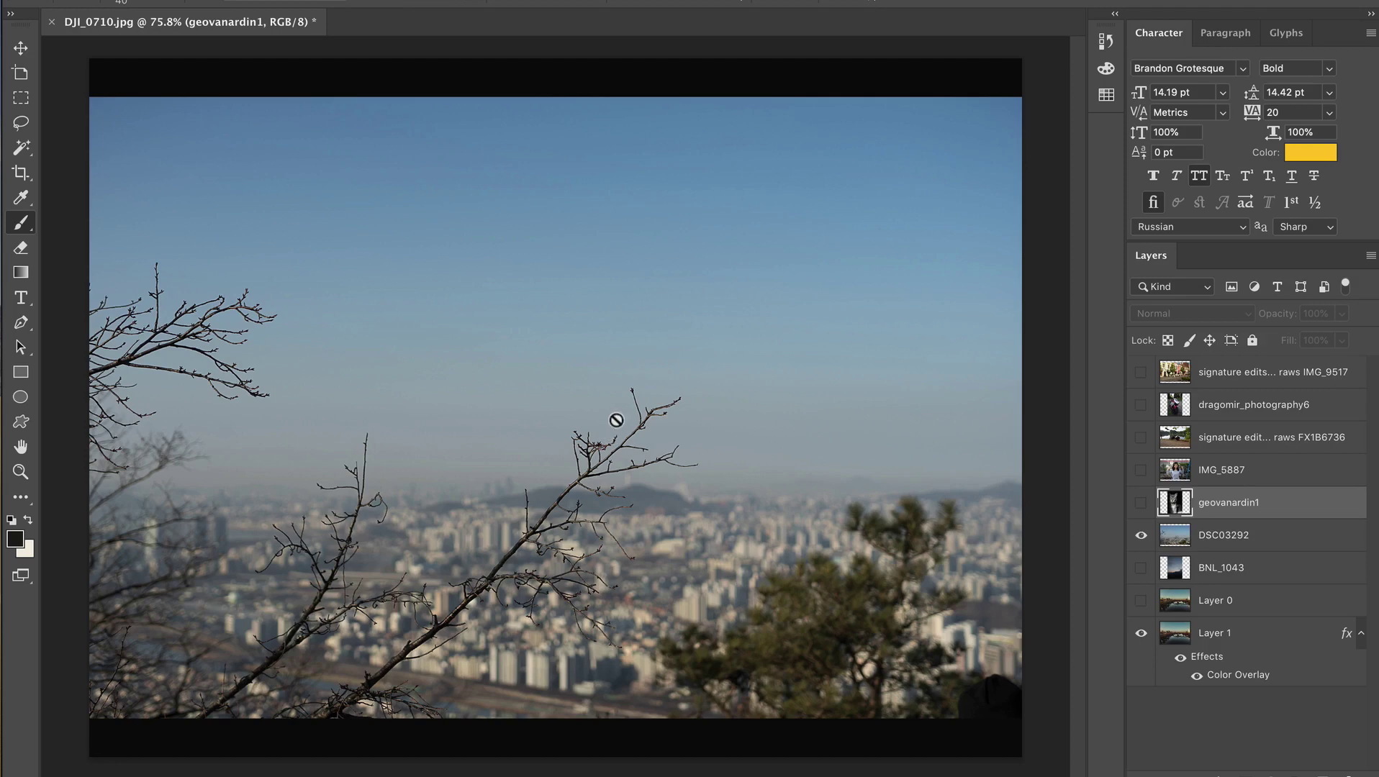
left_click(1220, 536)
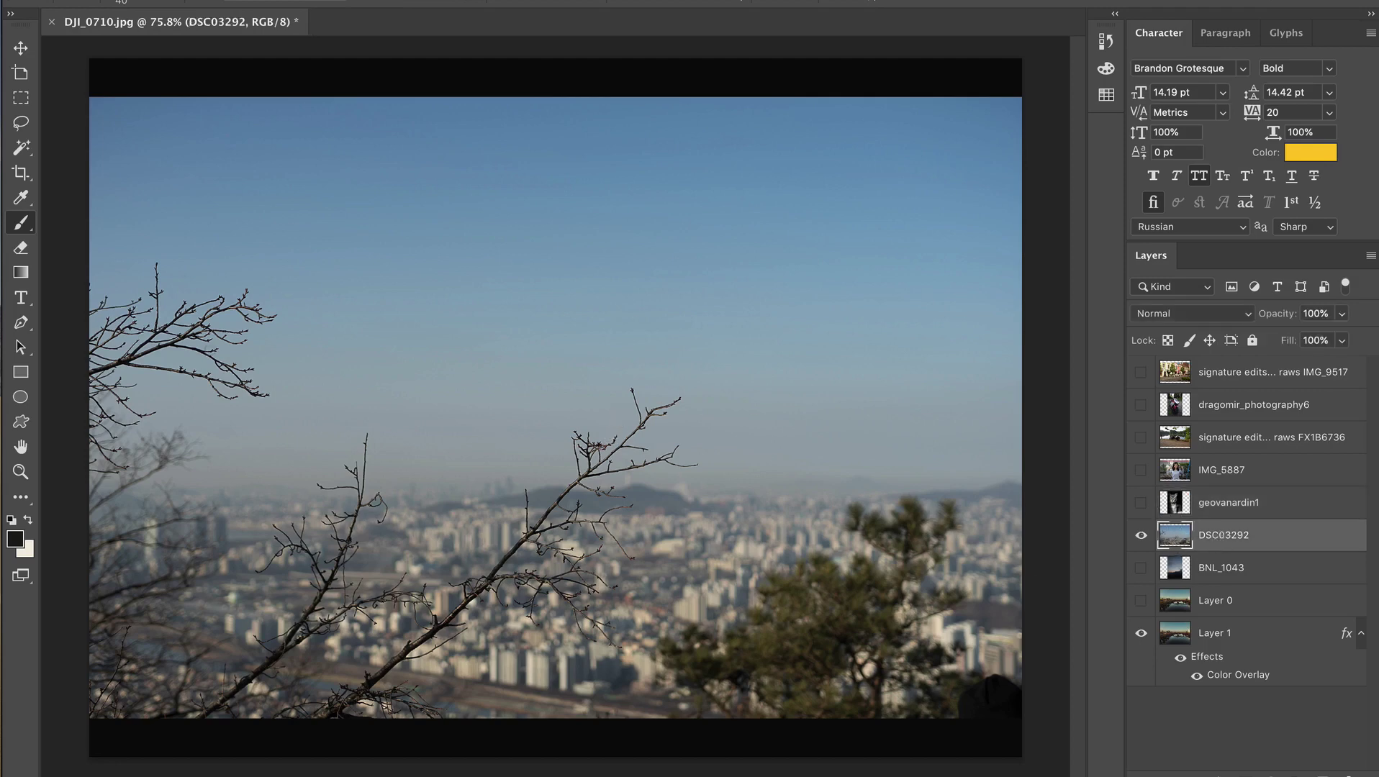
Step: Brush temporary outlines around the bare branches in the city view photo and undo them
mouse_move(92, 273)
left_mouse_down()
mouse_move(202, 257)
mouse_move(303, 313)
mouse_move(151, 501)
left_mouse_up()
left_click(156, 640)
mouse_move(211, 552)
left_mouse_down()
mouse_move(336, 439)
mouse_move(416, 568)
mouse_move(338, 705)
mouse_move(576, 359)
mouse_move(691, 323)
mouse_move(583, 614)
mouse_move(519, 668)
left_mouse_up()
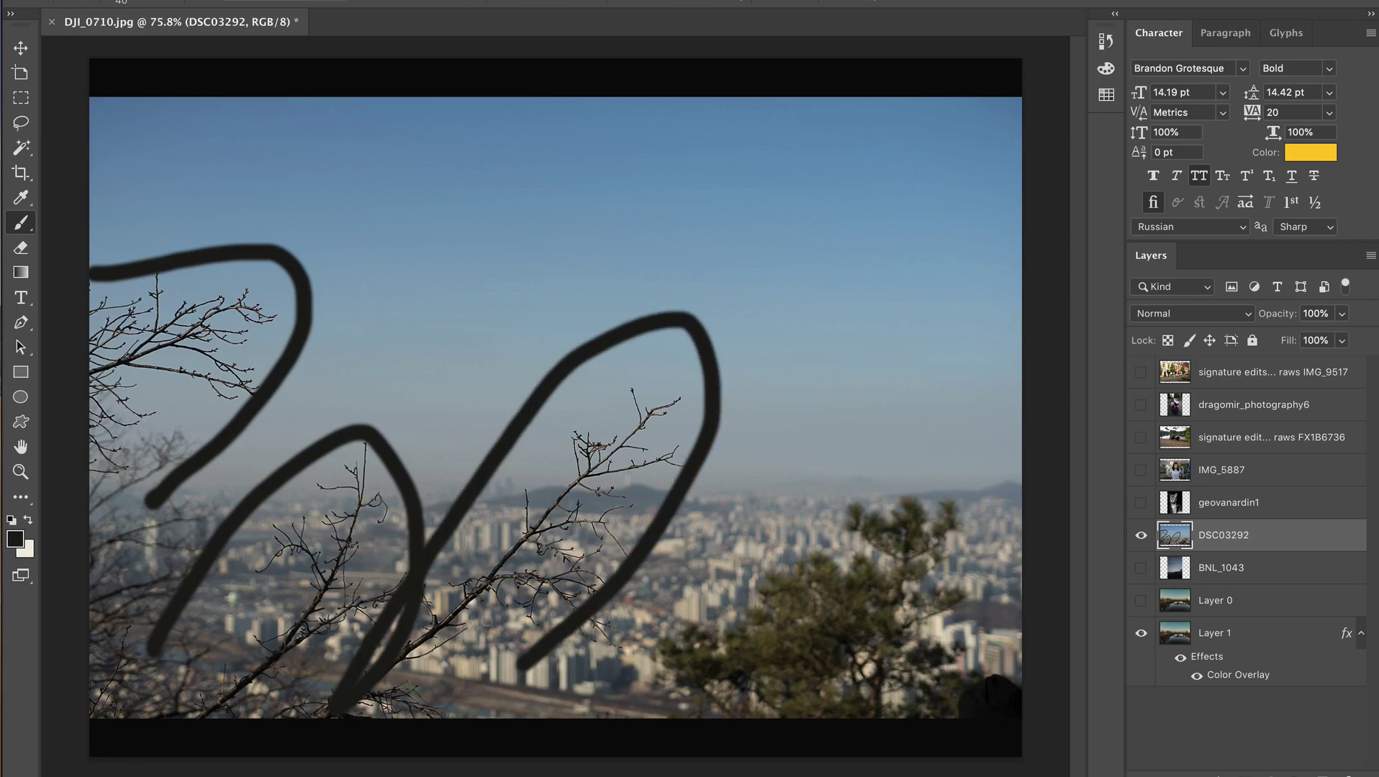
key("ctrl+z")
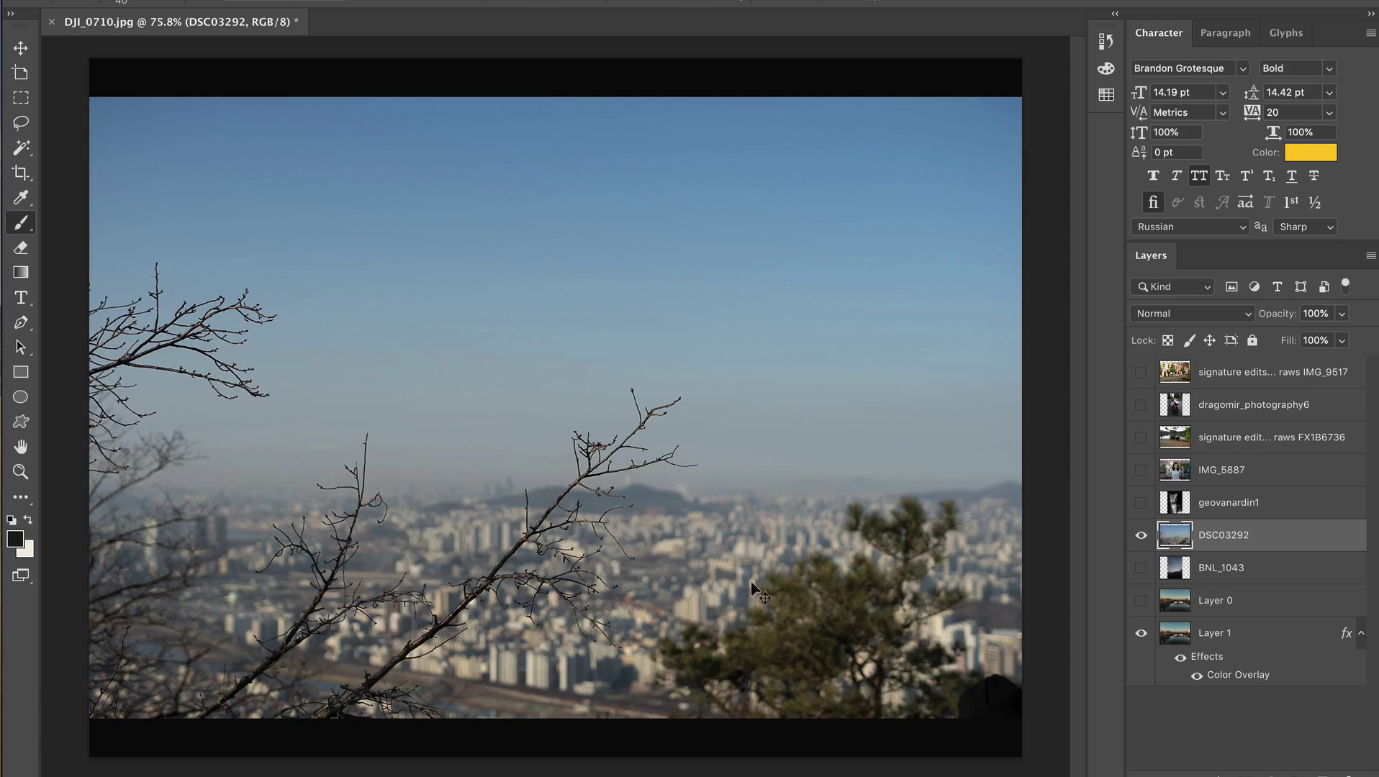
key("ctrl+z")
mouse_move(92, 317)
left_mouse_down()
mouse_move(172, 312)
mouse_move(166, 418)
mouse_move(248, 445)
mouse_move(238, 588)
left_mouse_up()
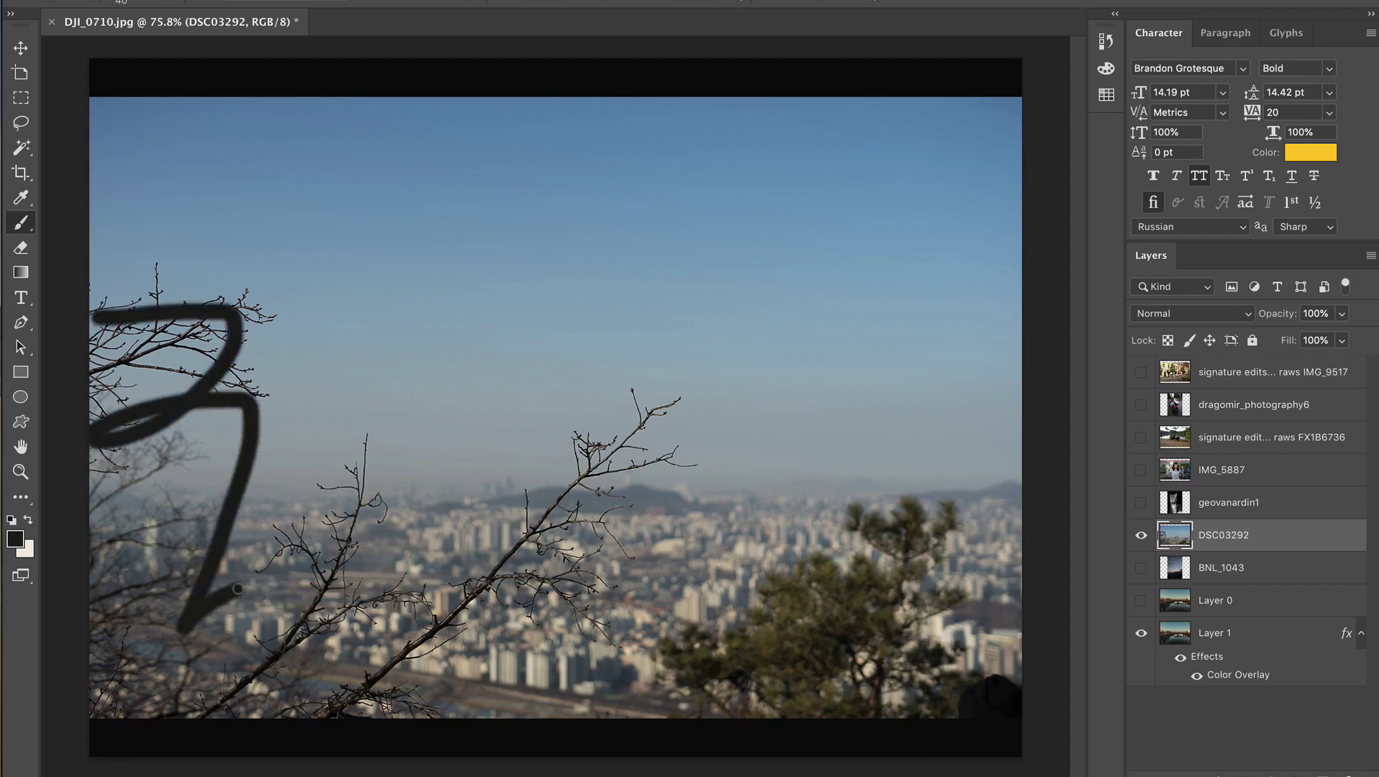
key("ctrl+z")
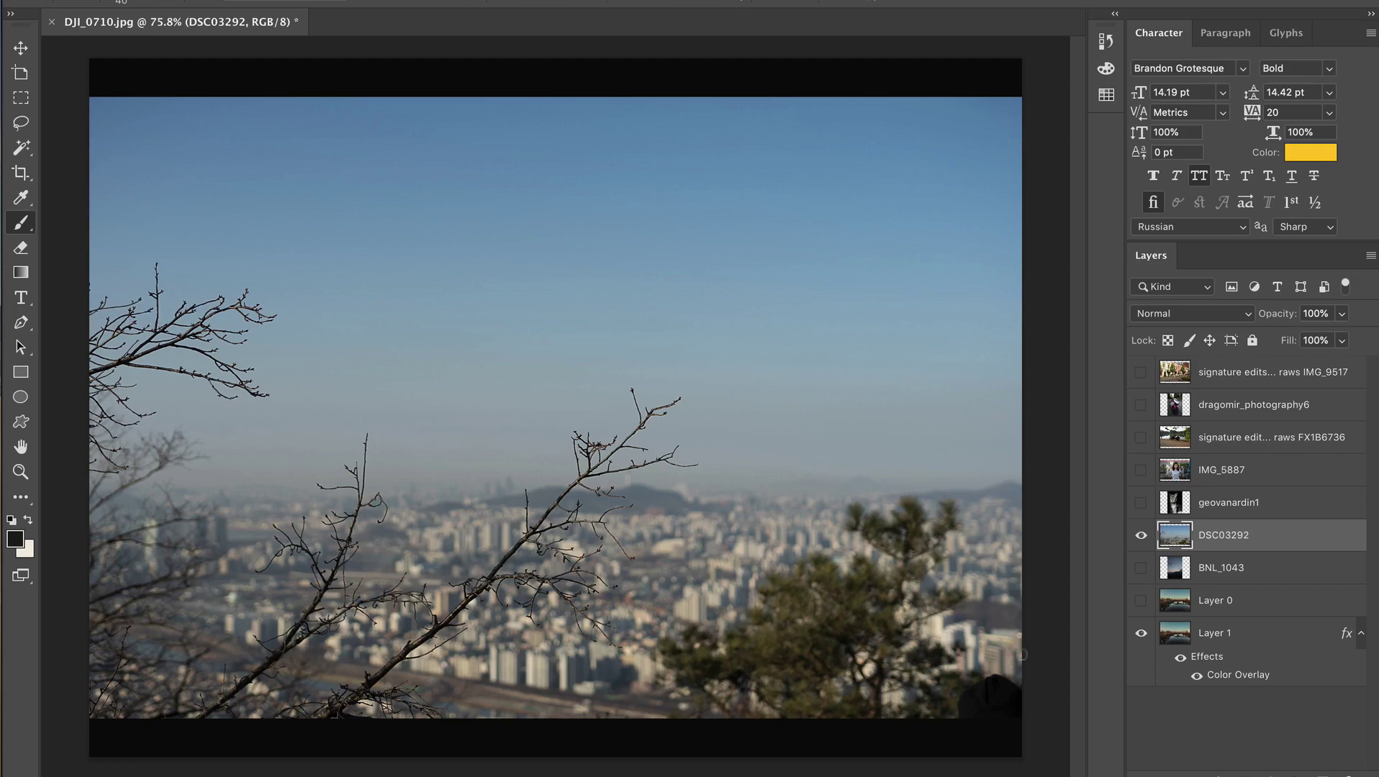
Step: Brush circles around the dark corner object, an arrow toward the city and an arc around the pine tree, and undo them
mouse_move(931, 724)
left_mouse_down()
mouse_move(930, 641)
mouse_move(1069, 618)
left_mouse_up()
mouse_move(941, 773)
left_mouse_down()
mouse_move(883, 675)
mouse_move(1052, 685)
mouse_move(905, 642)
left_mouse_up()
mouse_move(616, 599)
left_mouse_down()
mouse_move(438, 508)
mouse_move(455, 530)
mouse_move(413, 509)
mouse_move(432, 534)
mouse_move(427, 494)
mouse_move(464, 498)
mouse_move(409, 498)
left_mouse_up()
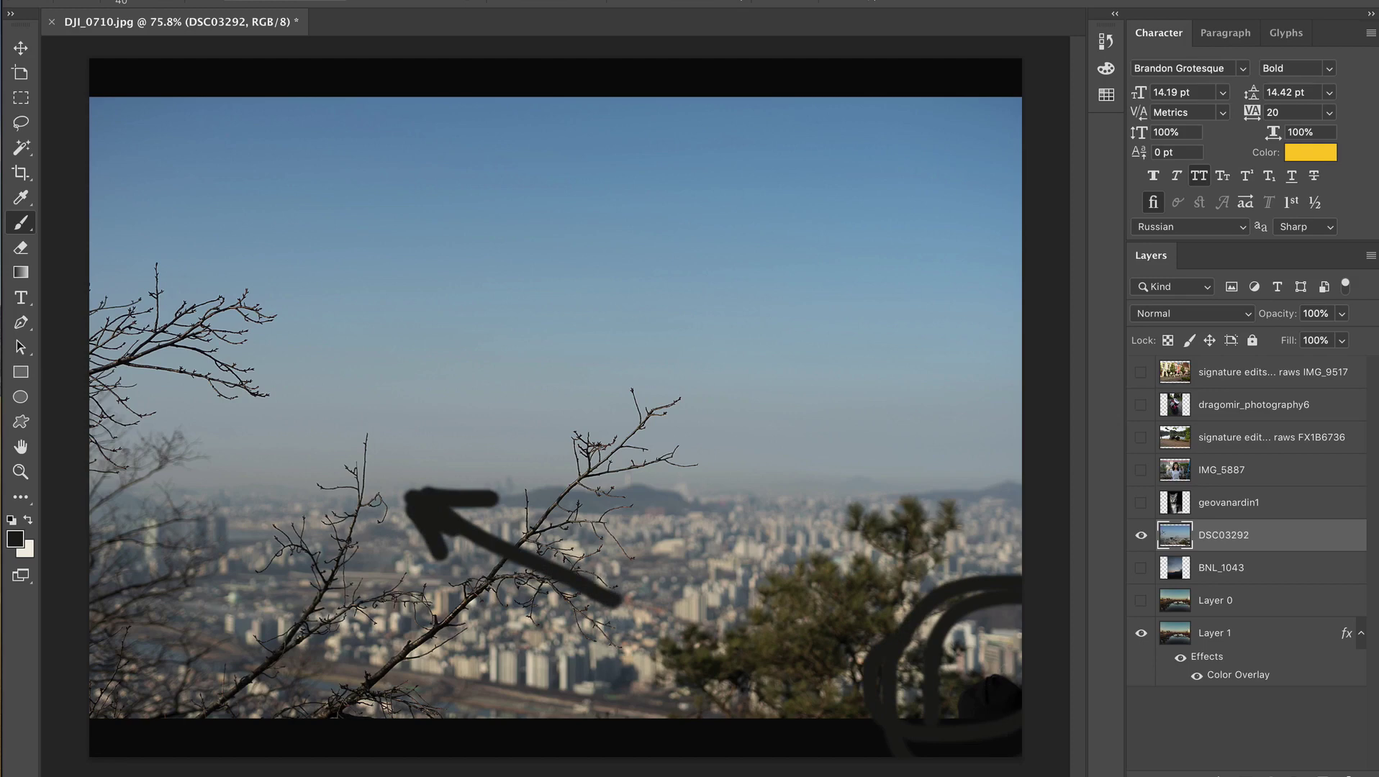
mouse_move(676, 715)
left_mouse_down()
mouse_move(678, 598)
mouse_move(788, 491)
mouse_move(882, 457)
mouse_move(985, 481)
mouse_move(976, 677)
left_mouse_up()
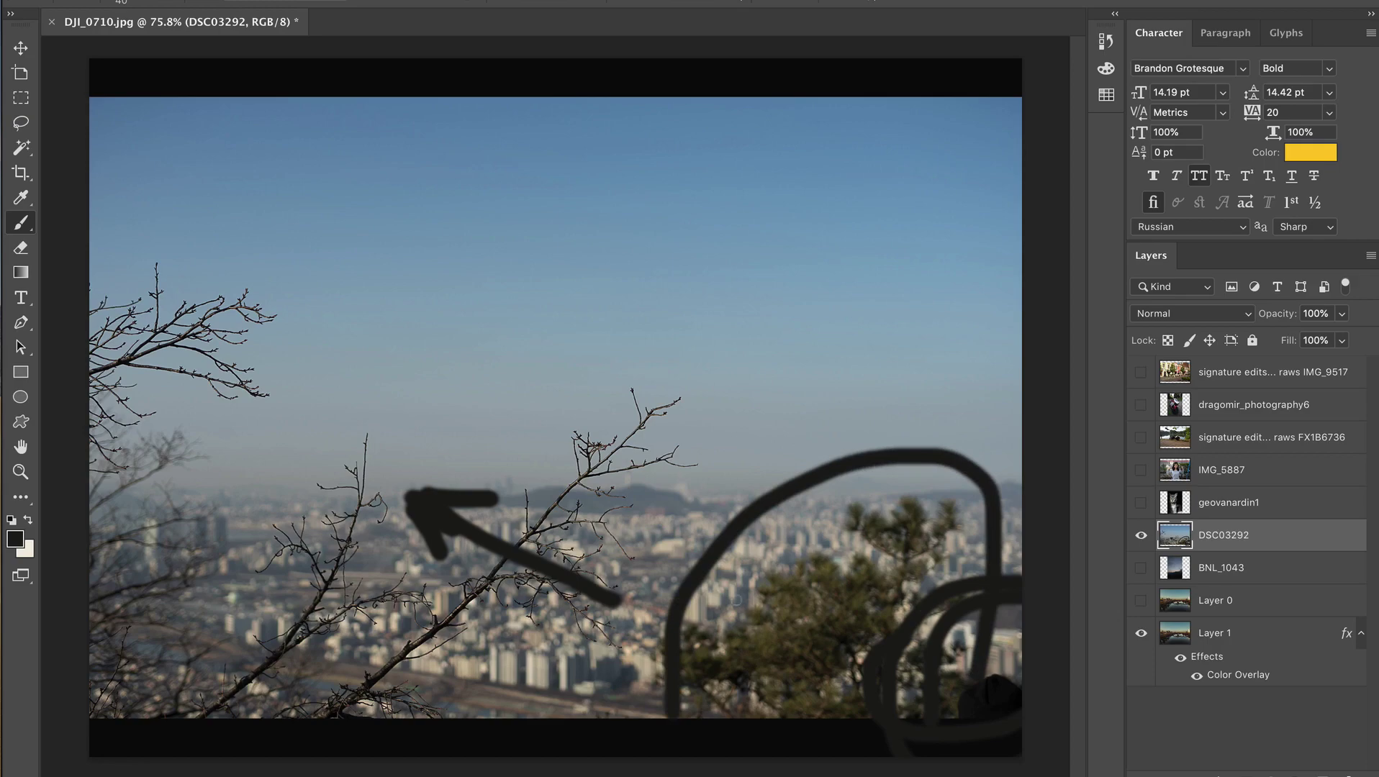
key("ctrl+z")
key("ctrl+z")
key("ctrl+z")
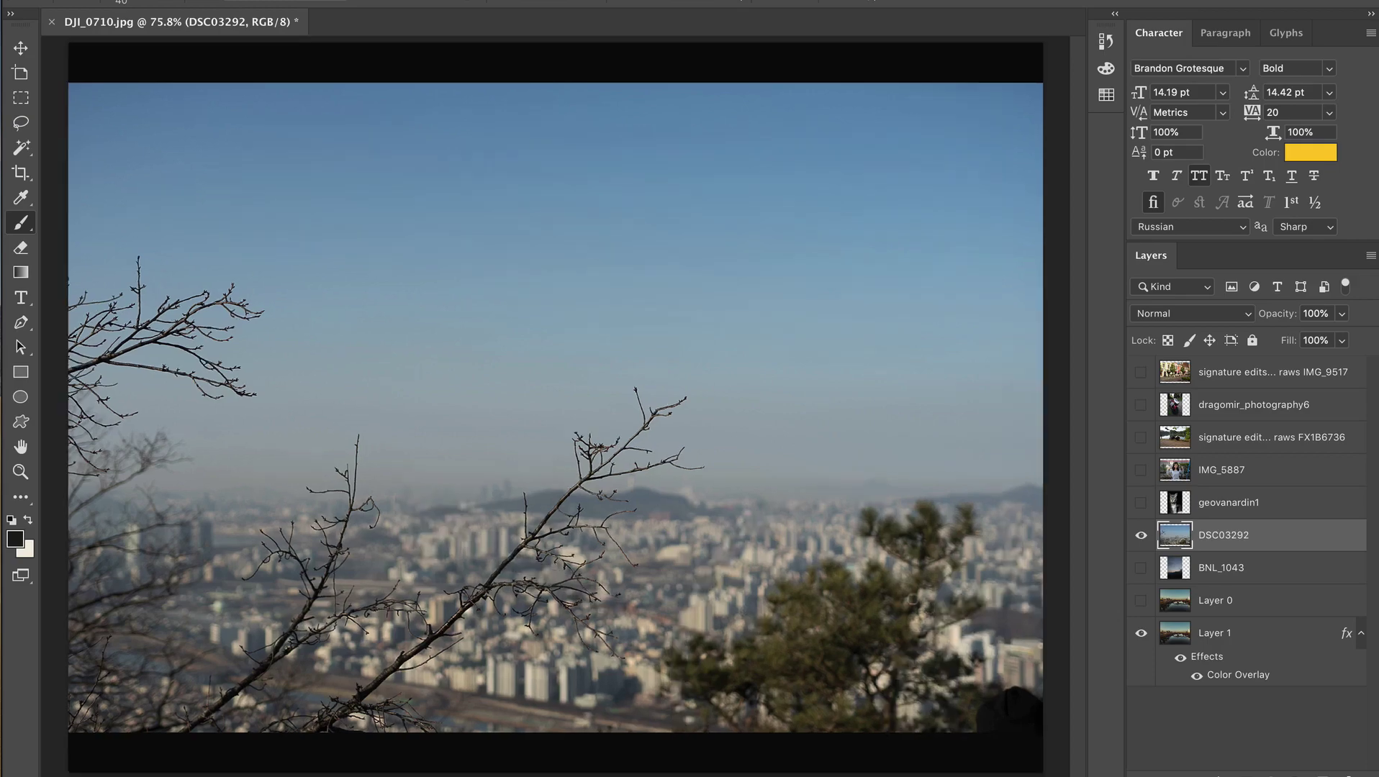
Step: Brush a jagged outline along the pine tree's silhouette and a rough contour around the bare branches of the city view
scroll(912, 599, "up", 5)
scroll(911, 600, "down", 3)
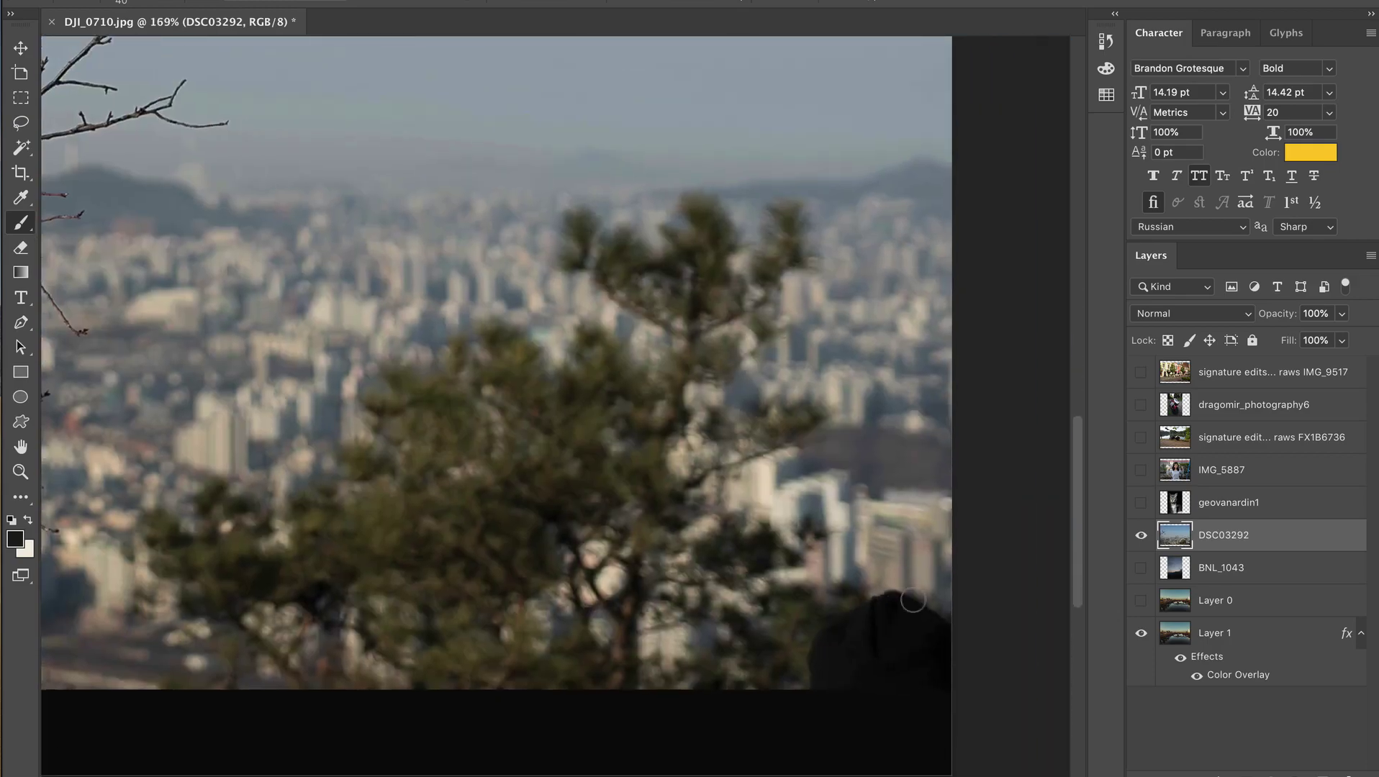
scroll(912, 600, "up", 2)
scroll(913, 599, "down", 2)
scroll(913, 600, "left", 3)
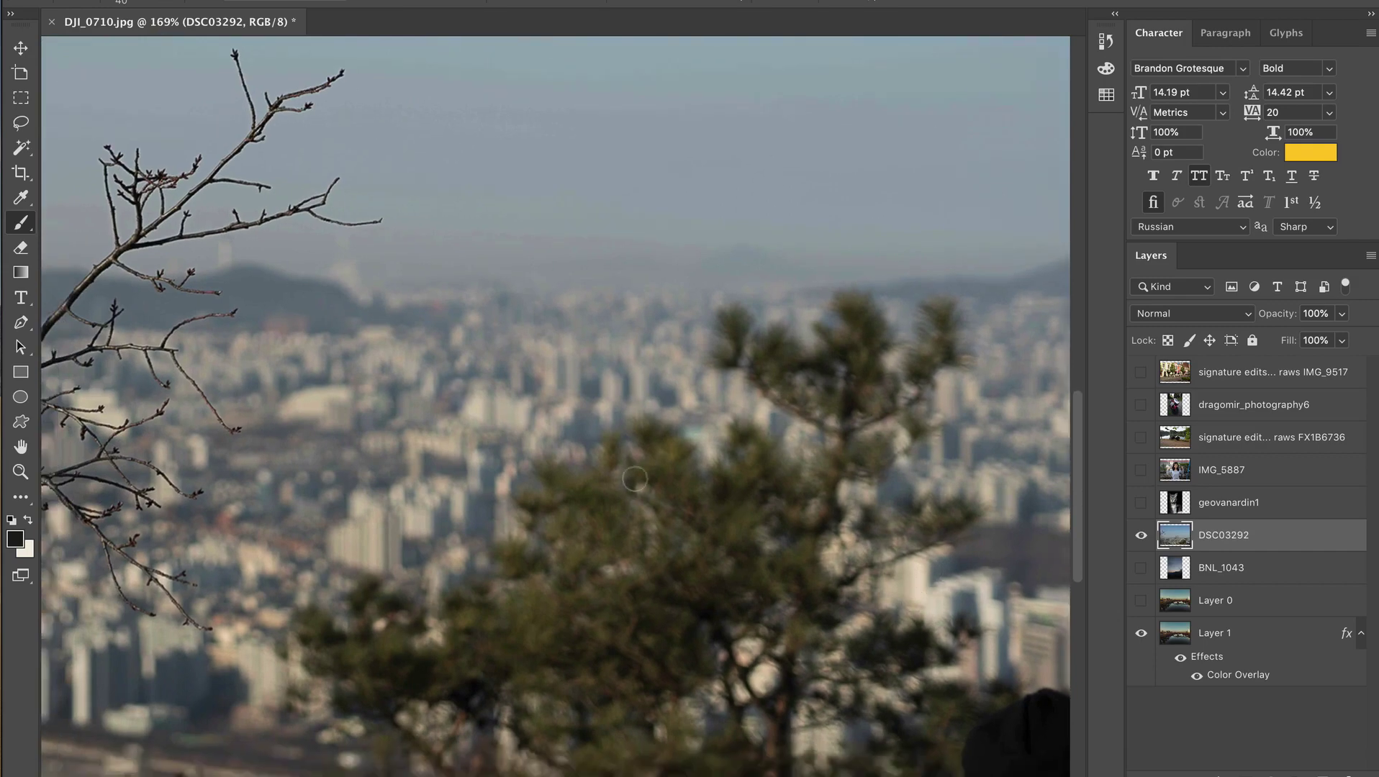
mouse_move(333, 667)
left_mouse_down()
mouse_move(544, 524)
mouse_move(601, 456)
mouse_move(780, 459)
mouse_move(730, 336)
mouse_move(828, 390)
mouse_move(868, 312)
mouse_move(927, 321)
mouse_move(915, 418)
mouse_move(862, 509)
mouse_move(885, 551)
mouse_move(919, 524)
mouse_move(958, 529)
mouse_move(889, 630)
mouse_move(951, 629)
mouse_move(933, 709)
left_mouse_up()
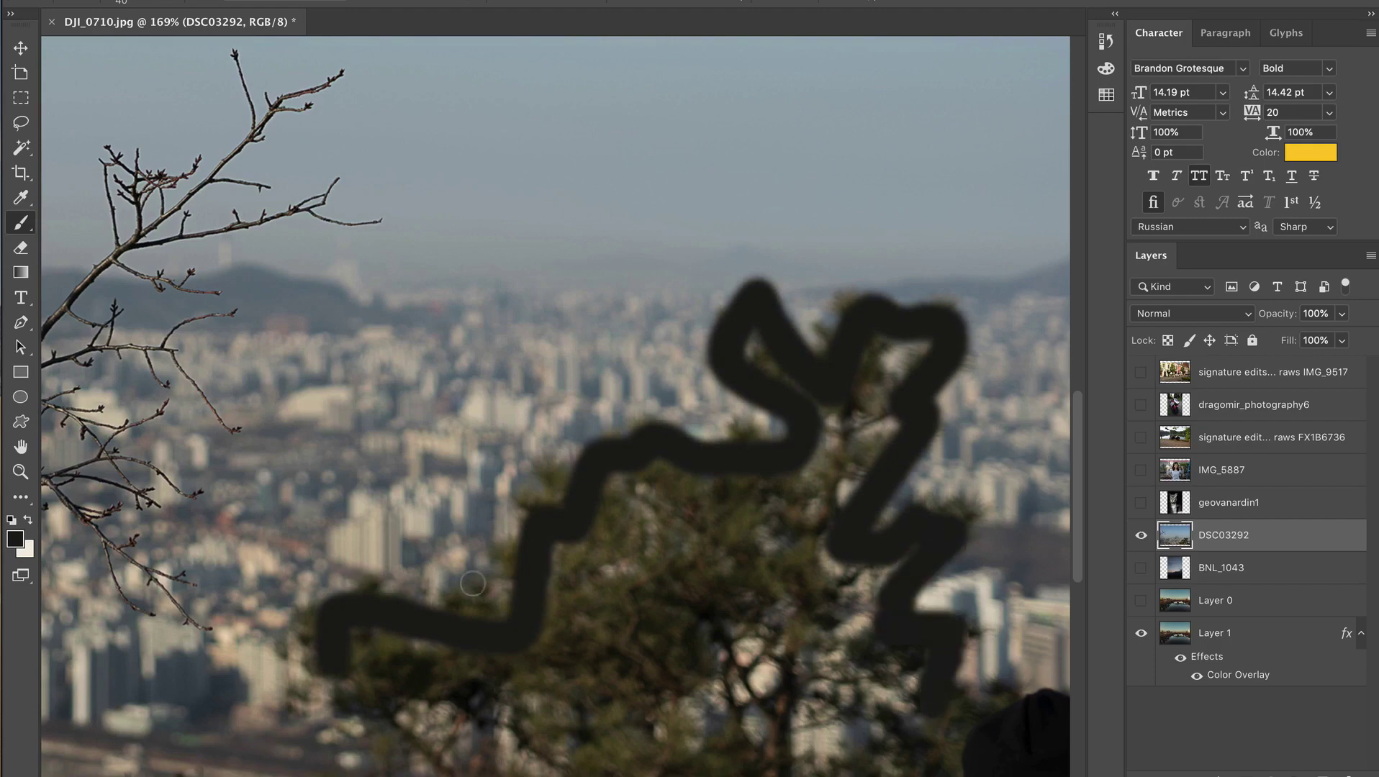
scroll(472, 582, "down", 3)
scroll(472, 583, "down", 2)
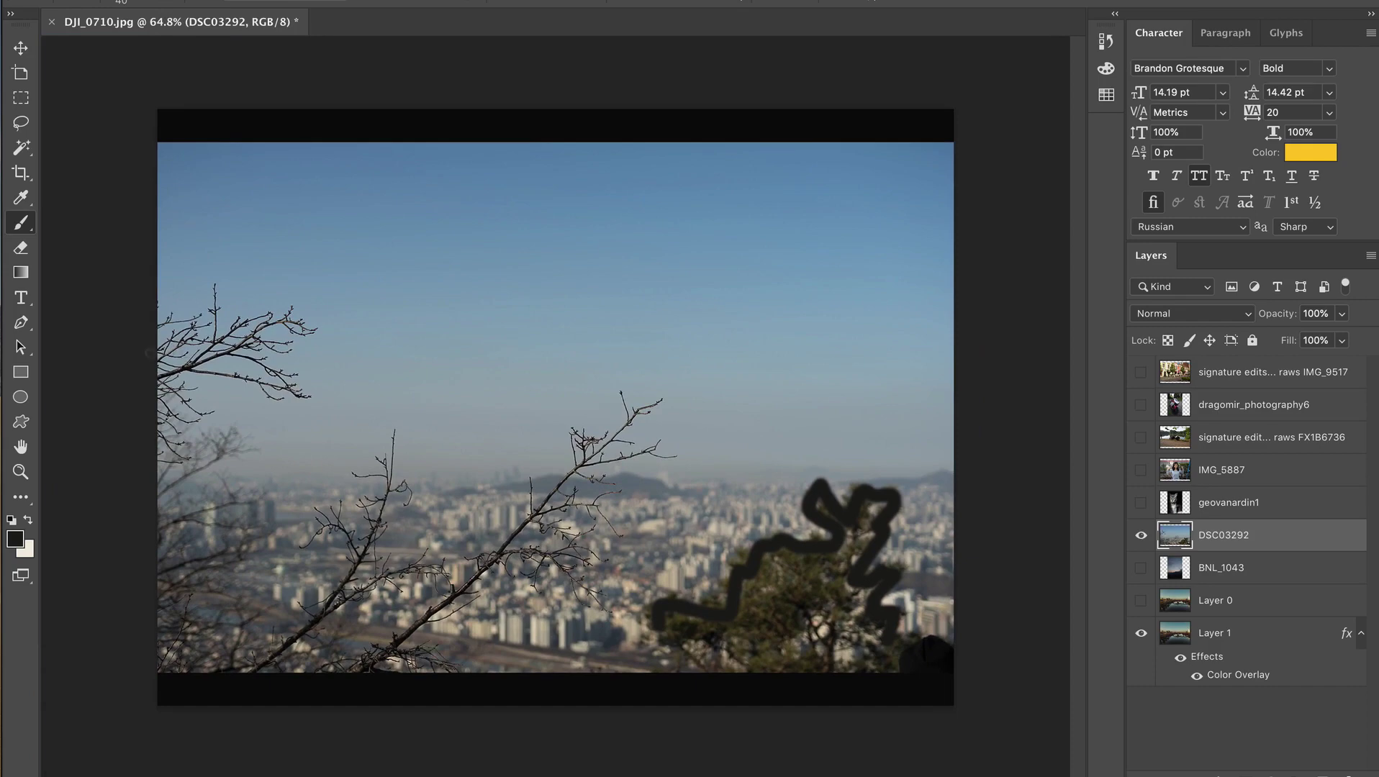
mouse_move(159, 352)
left_mouse_down()
mouse_move(209, 350)
mouse_move(304, 294)
mouse_move(364, 386)
mouse_move(348, 472)
mouse_move(392, 605)
mouse_move(698, 496)
left_mouse_up()
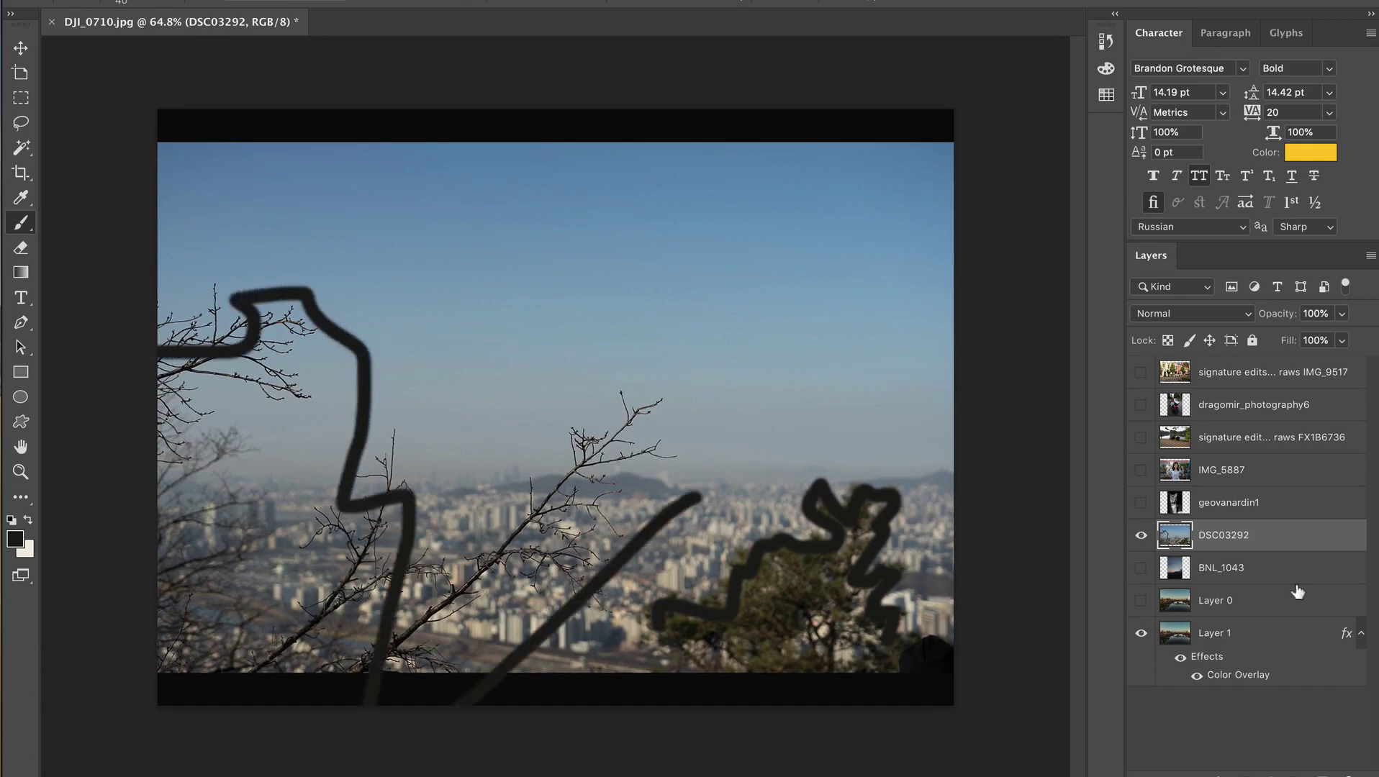
Step: Hide the city view layer DSC03292, and show and select the dusk mountain layer BNL_1043
left_click(1140, 535)
left_click(1140, 567)
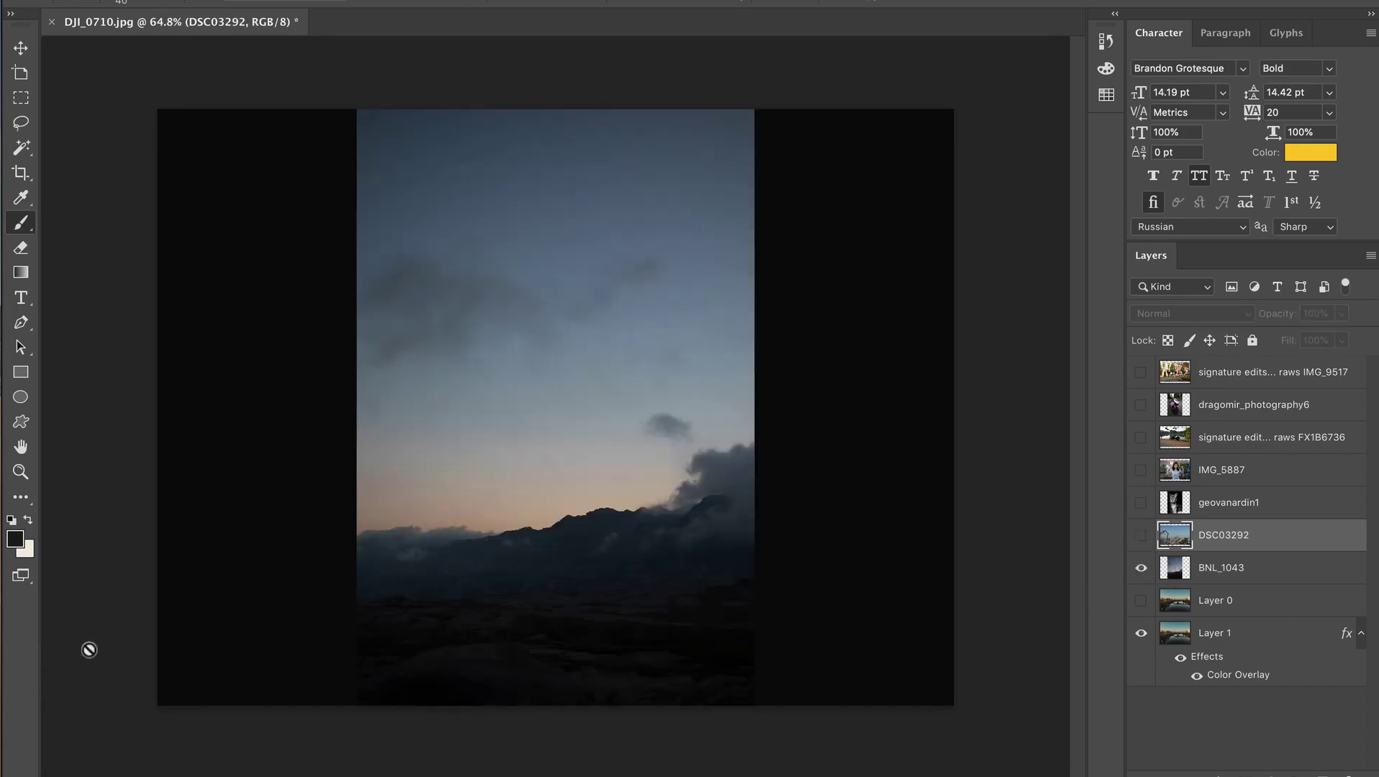
scroll(482, 576, "up", 3)
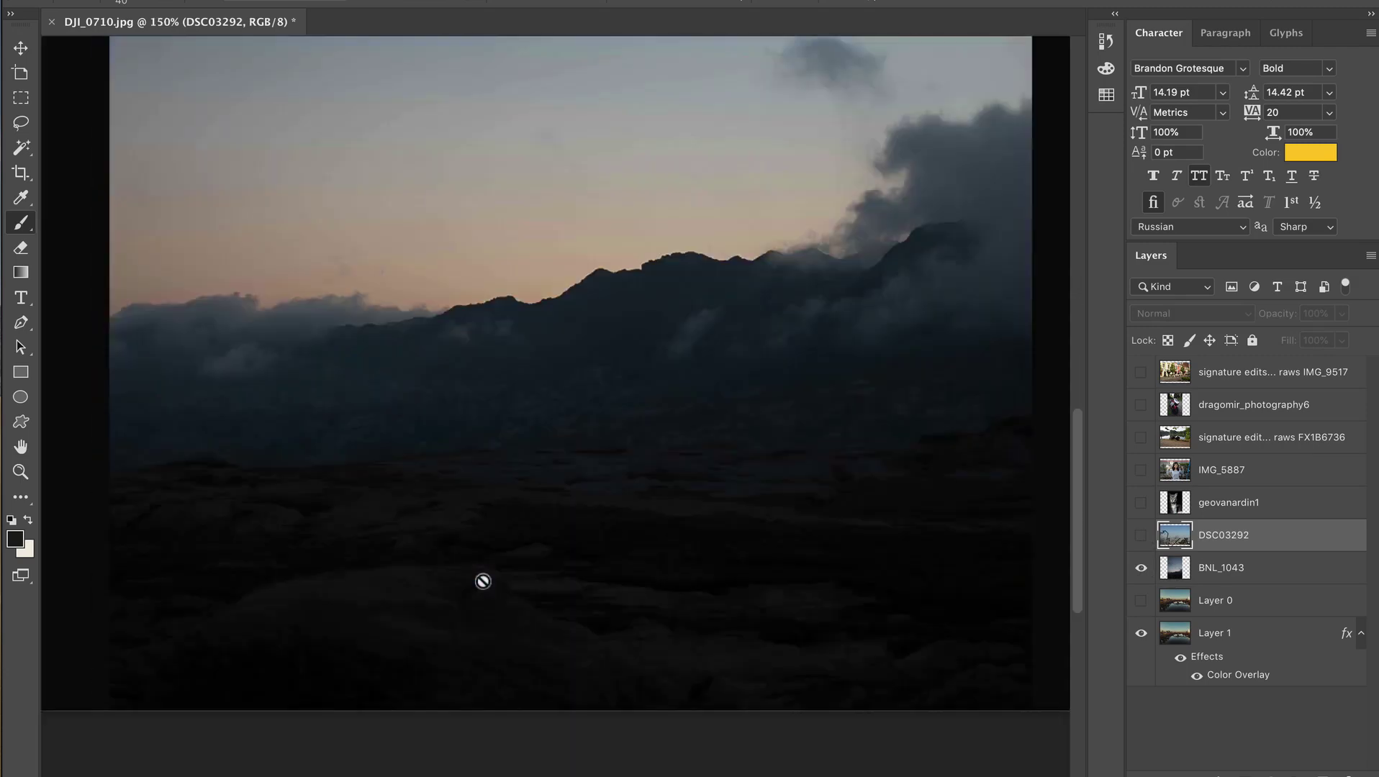
scroll(483, 581, "down", 3)
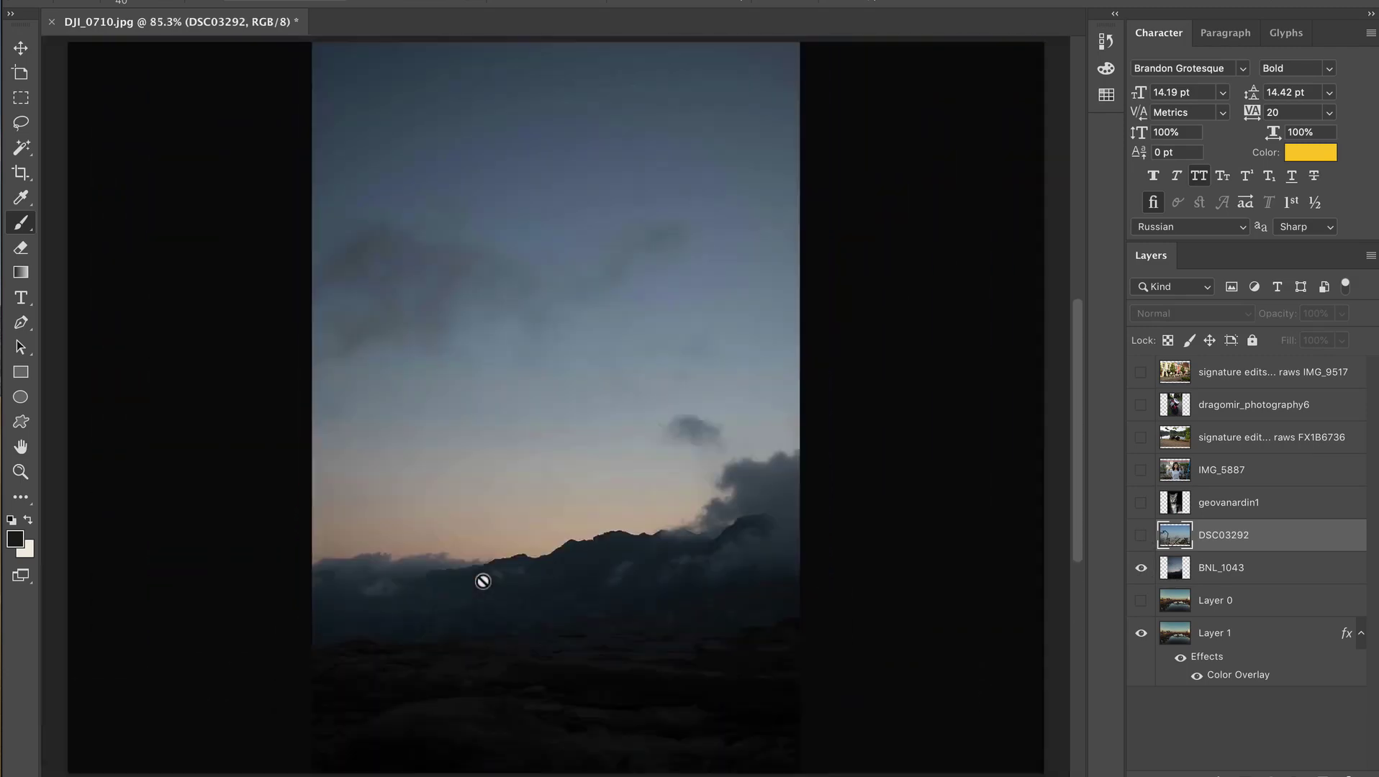
scroll(483, 581, "down", 1)
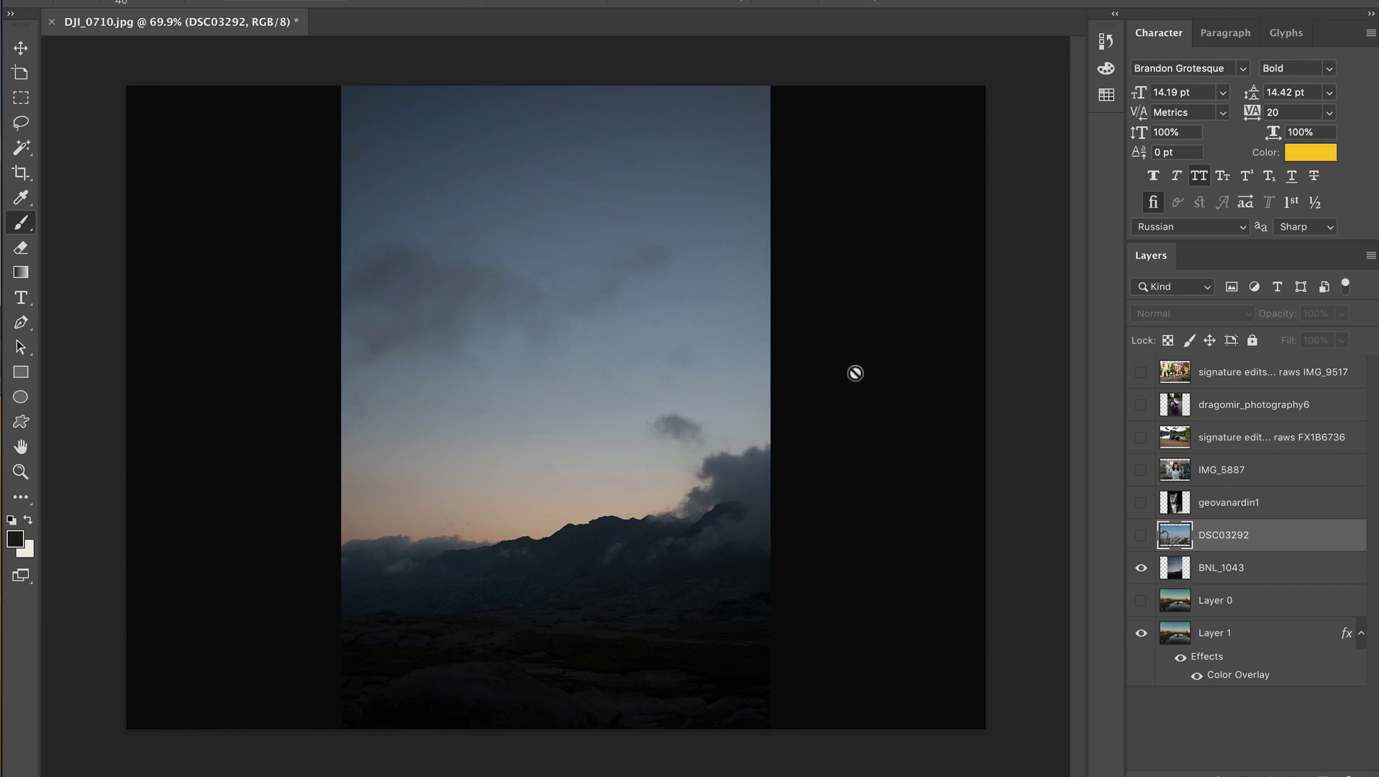
left_click(1221, 570)
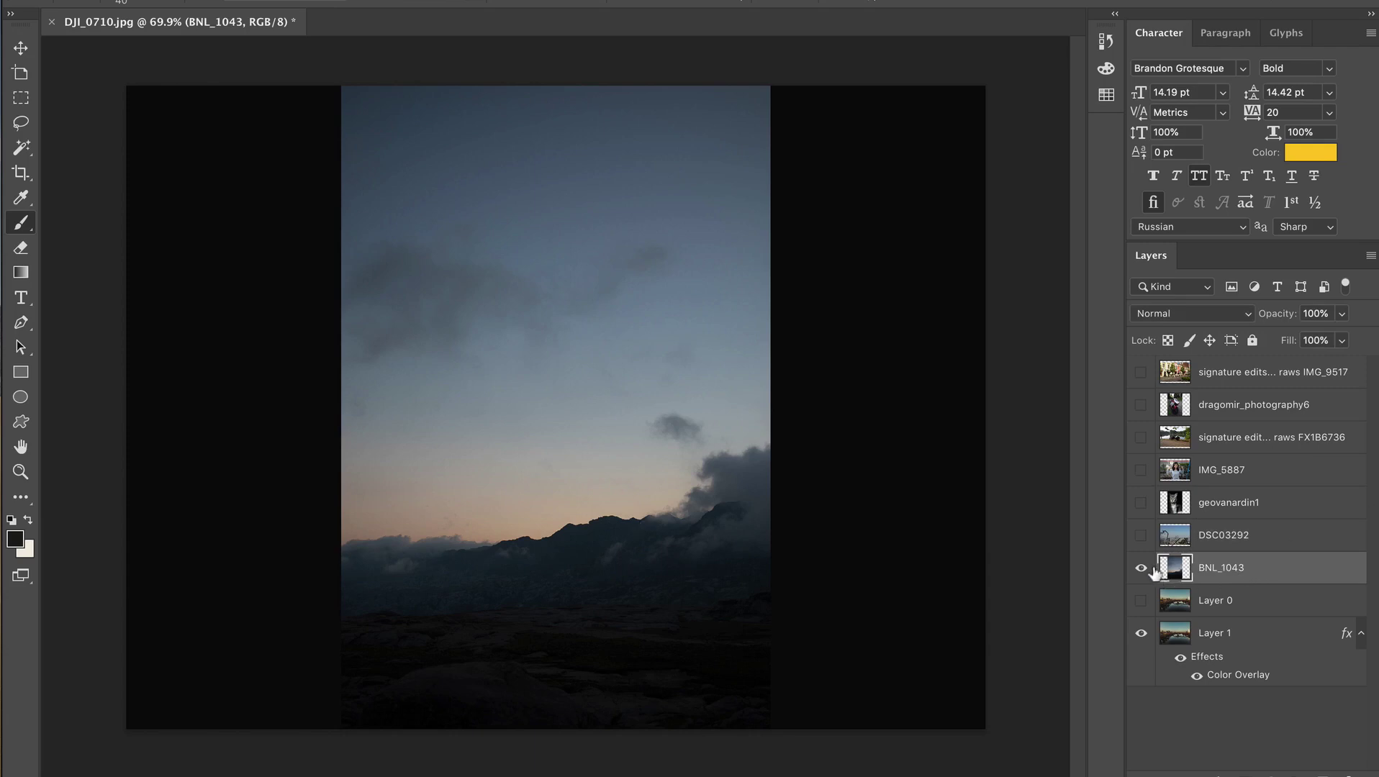
Step: Hide the dusk mountain layer BNL_1043 and show the river and bridge photo on Layer 0
left_click(1140, 569)
left_click(1140, 603)
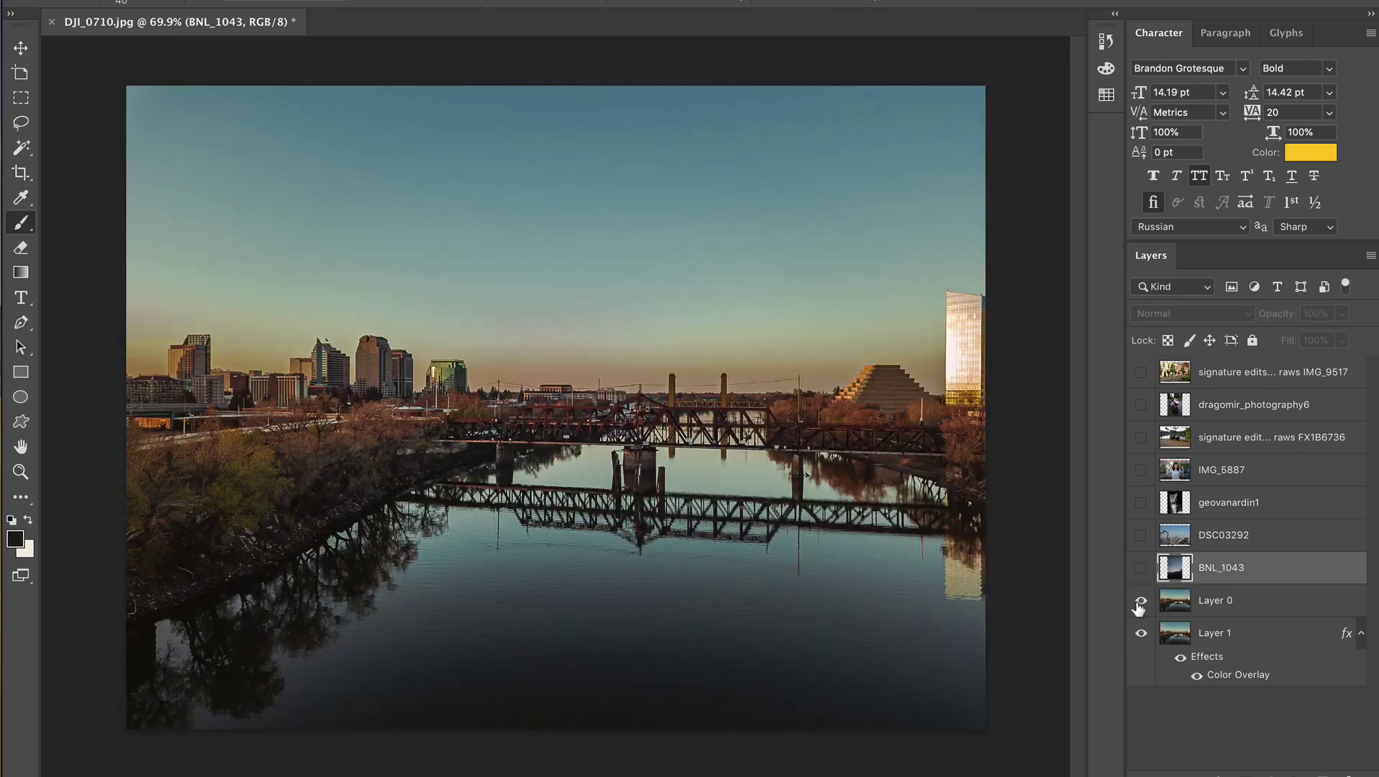
scroll(554, 650, "down", 3)
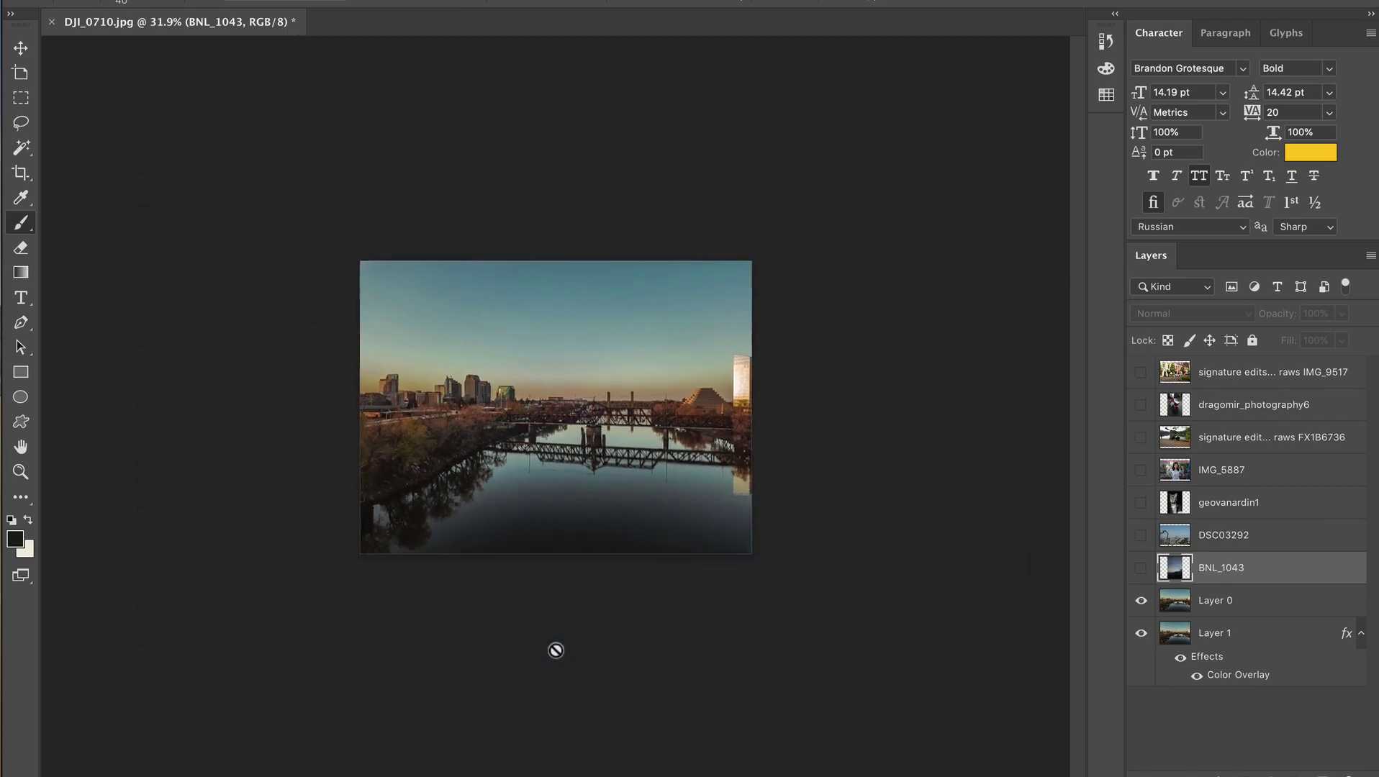
scroll(556, 650, "up", 5)
scroll(556, 651, "up", 1)
scroll(556, 650, "down", 3)
scroll(555, 651, "up", 2)
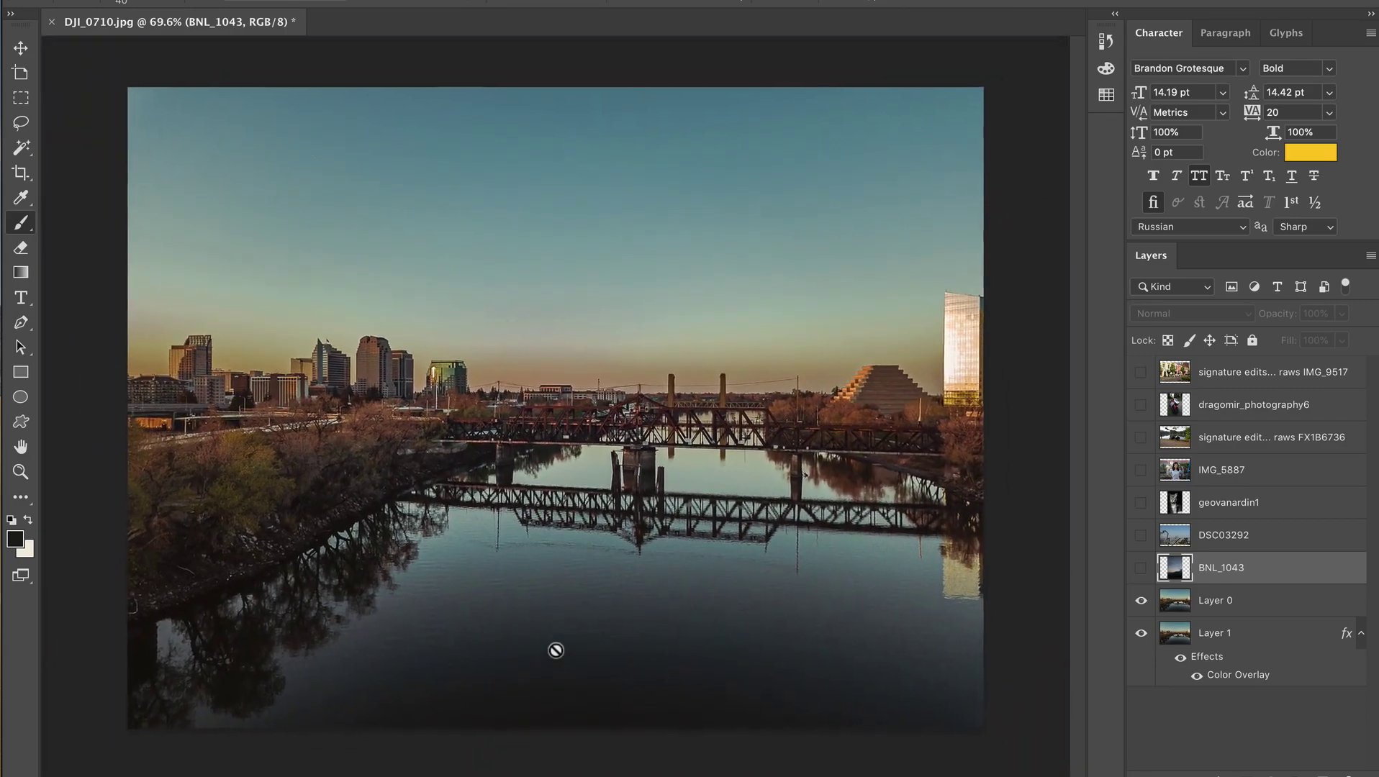
scroll(556, 650, "up", 1)
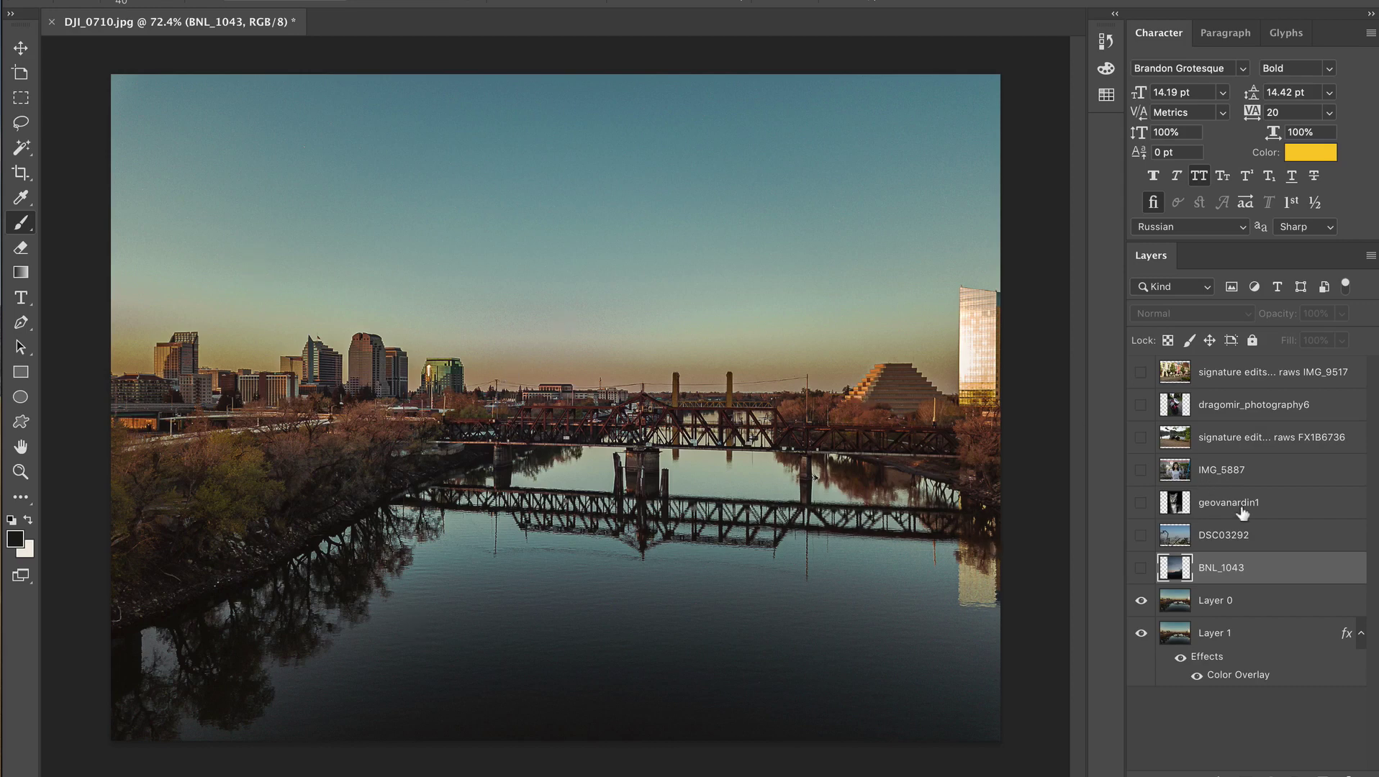
Step: Select Layer 0 and brush two arrows in the sky, one pointing sideways and one pointing down toward the skyline
left_click(1230, 601)
mouse_move(240, 239)
left_mouse_down()
mouse_move(536, 286)
mouse_move(526, 260)
mouse_move(555, 274)
mouse_move(442, 300)
left_mouse_up()
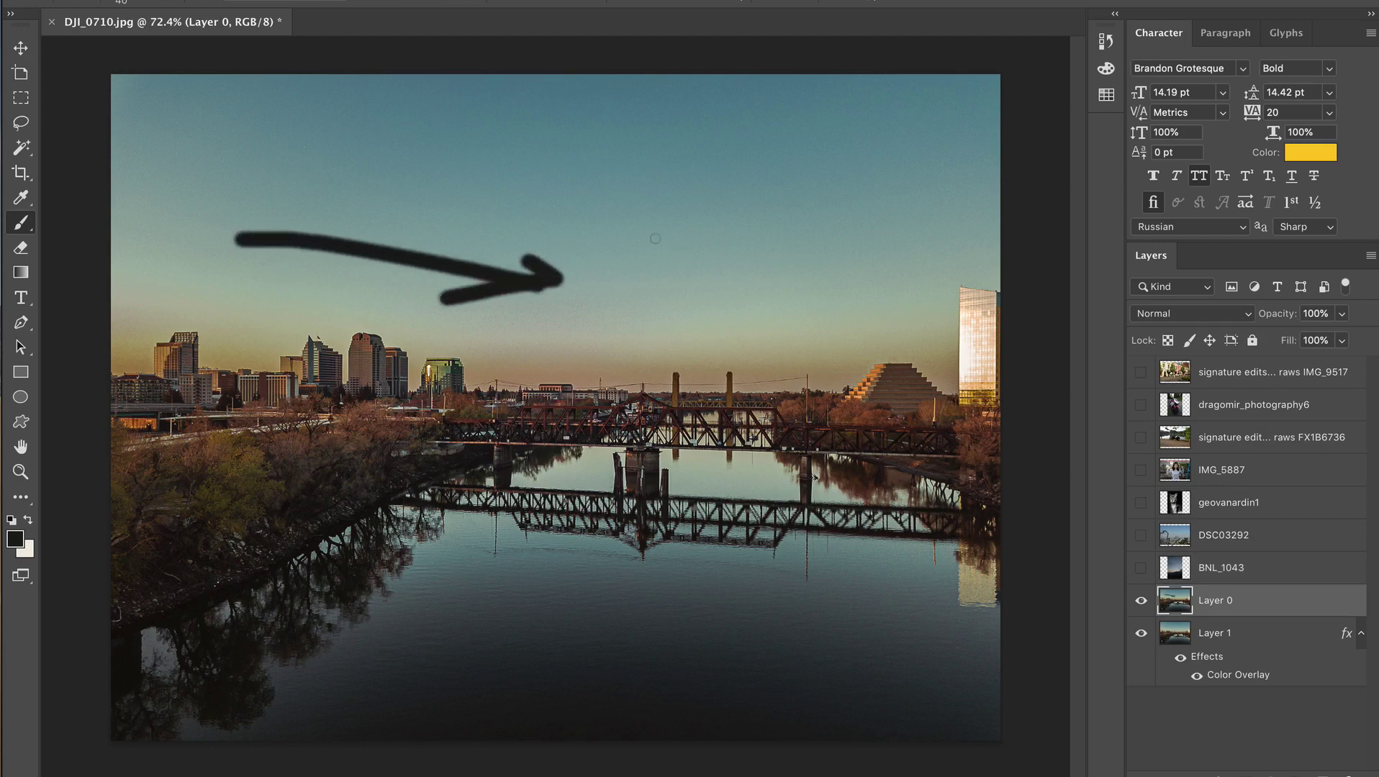
mouse_move(574, 140)
left_mouse_down()
mouse_move(607, 344)
mouse_move(660, 279)
left_mouse_up()
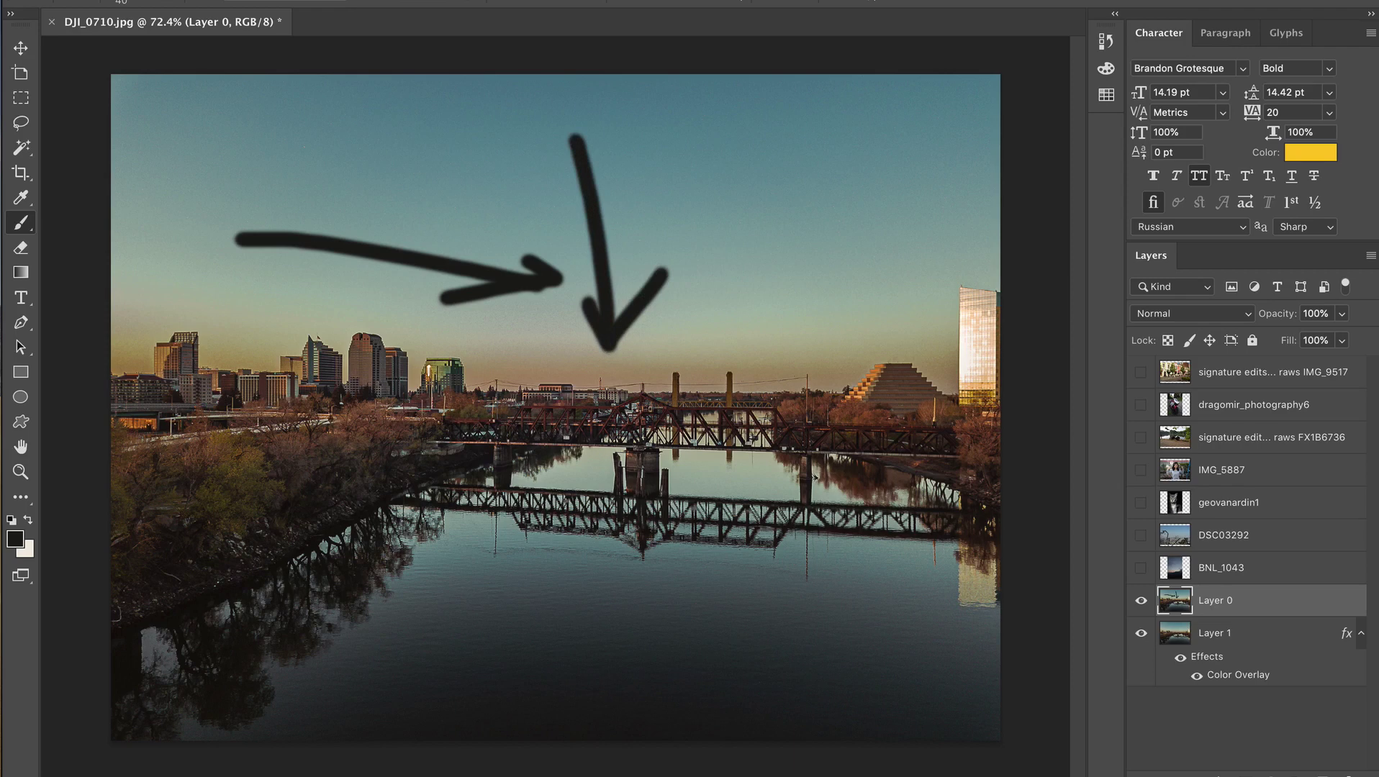
Step: Brush large loops around the river water and along the skyline, and undo them
mouse_move(1000, 574)
left_mouse_down()
mouse_move(529, 480)
mouse_move(327, 714)
mouse_move(909, 559)
mouse_move(819, 658)
mouse_move(631, 705)
mouse_move(456, 713)
mouse_move(598, 715)
left_mouse_up()
mouse_move(421, 373)
left_mouse_down()
mouse_move(267, 412)
mouse_move(188, 369)
mouse_move(703, 381)
mouse_move(976, 332)
mouse_move(942, 402)
mouse_move(213, 413)
mouse_move(100, 392)
mouse_move(283, 324)
mouse_move(739, 359)
mouse_move(943, 318)
mouse_move(741, 432)
left_mouse_up()
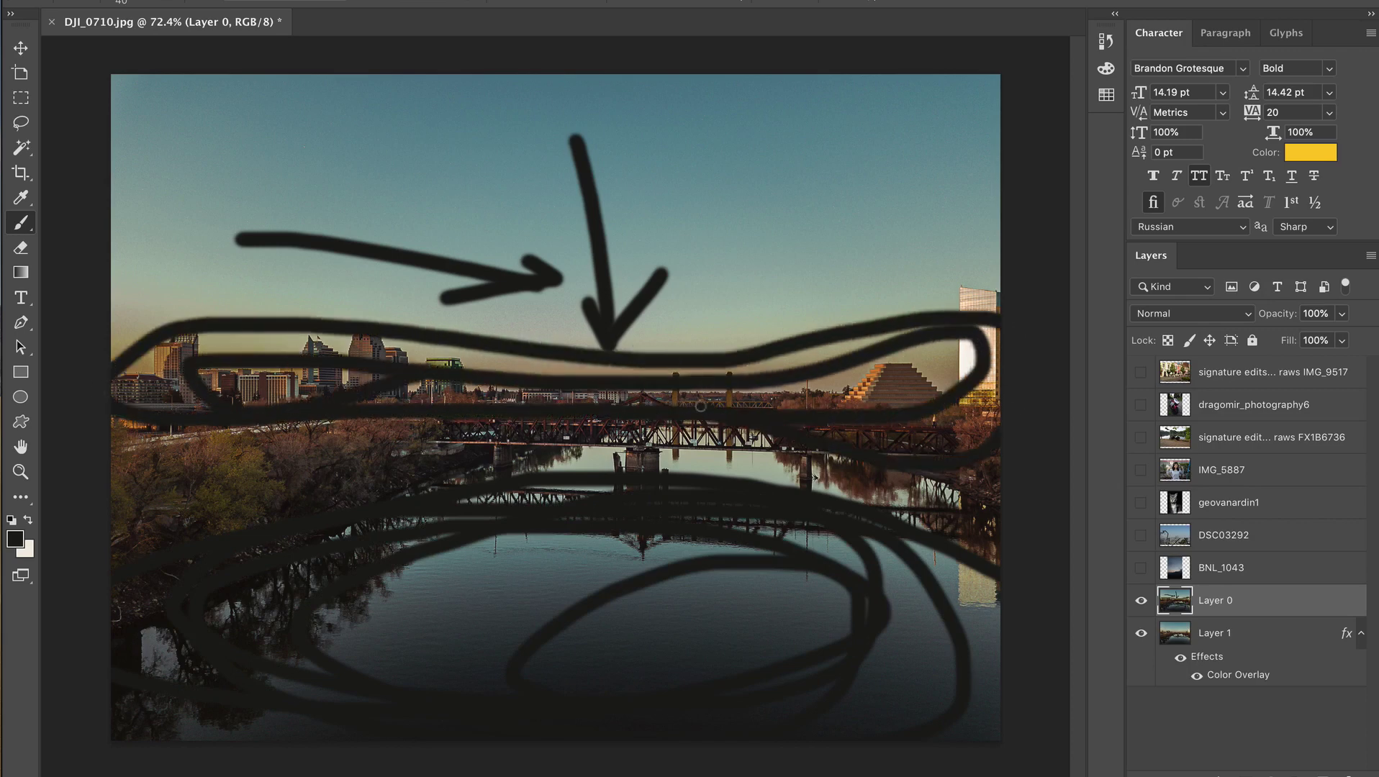
key("super+z")
key("super+z")
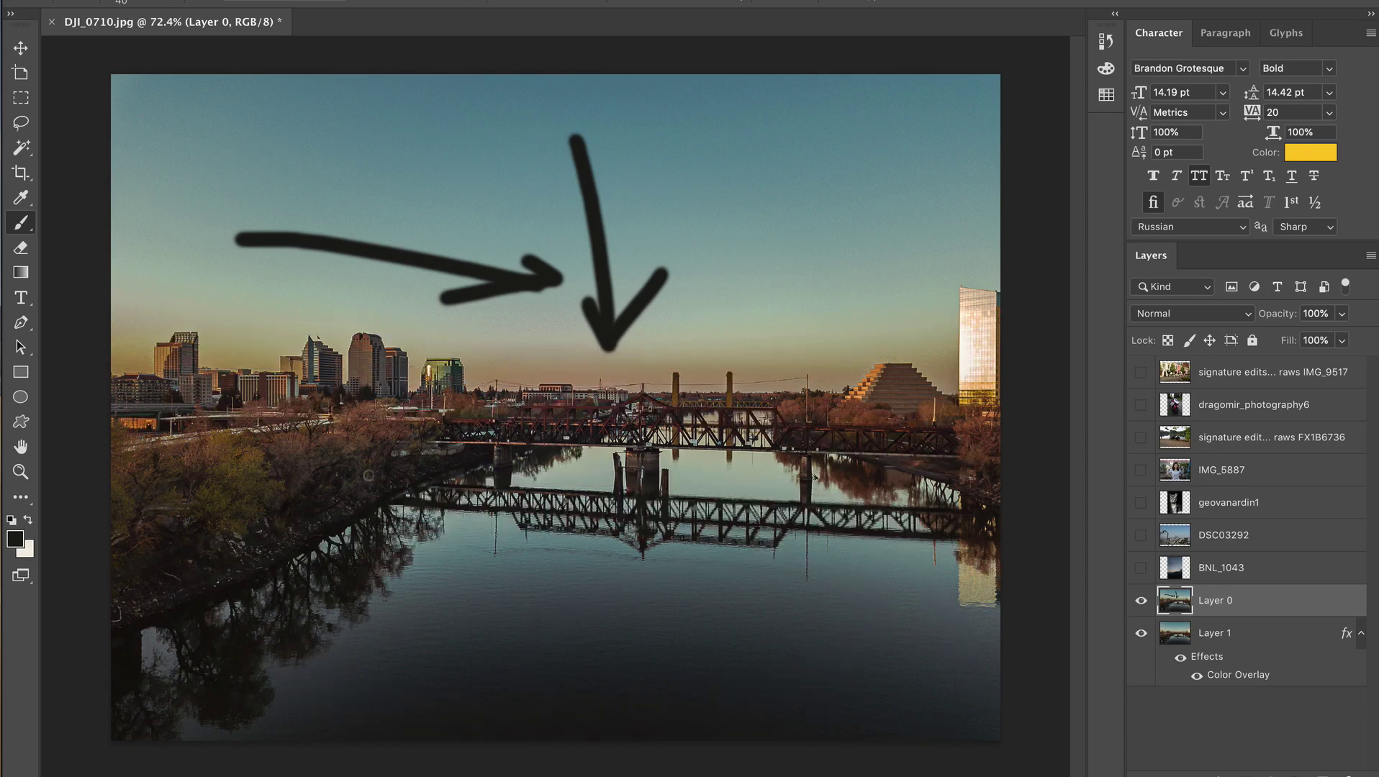
Step: Brush roughly horizontal strokes across the river photo below the skyline and over the water
left_click_drag(185, 451, 1007, 451)
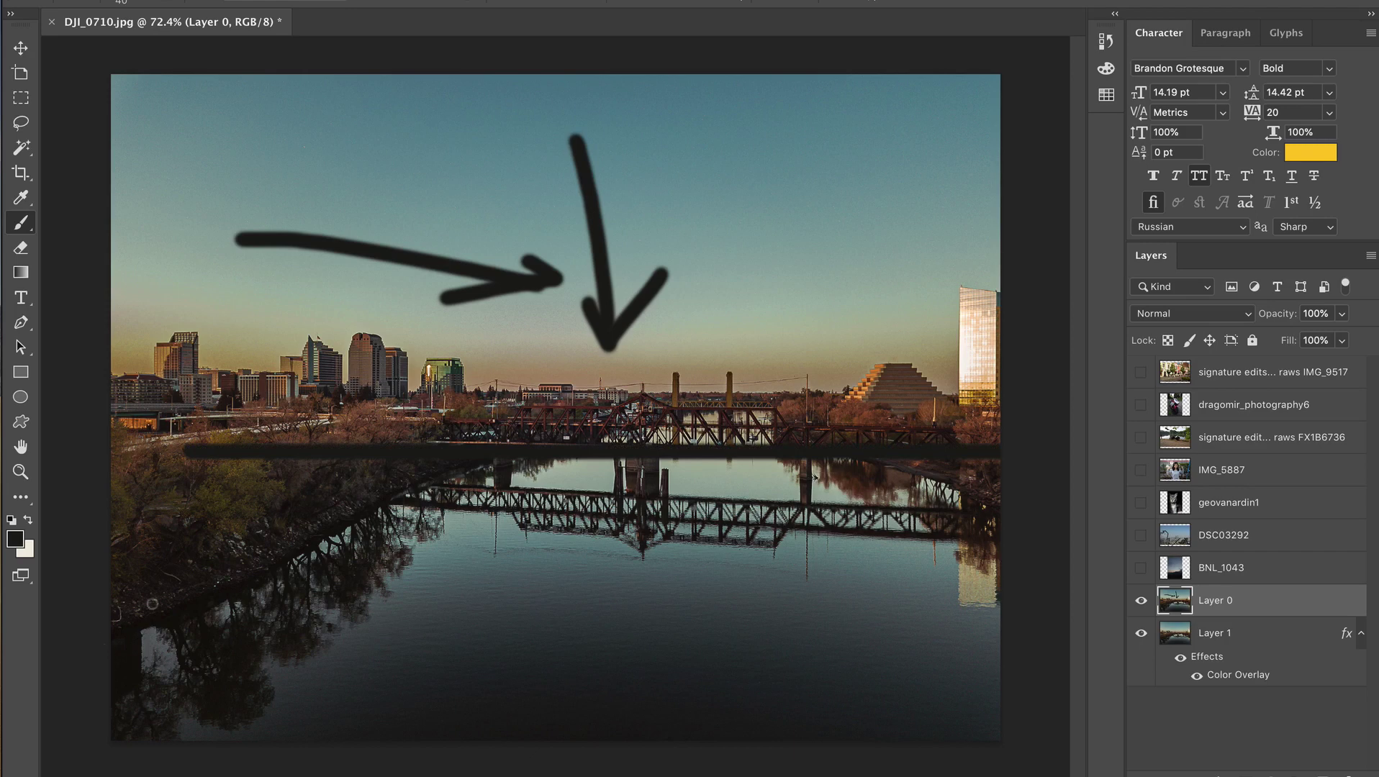
left_click_drag(106, 616, 1248, 623)
mouse_move(190, 461)
left_mouse_down()
mouse_move(211, 585)
mouse_move(459, 466)
mouse_move(613, 547)
mouse_move(705, 528)
mouse_move(783, 562)
mouse_move(809, 505)
mouse_move(913, 570)
mouse_move(1019, 519)
left_mouse_up()
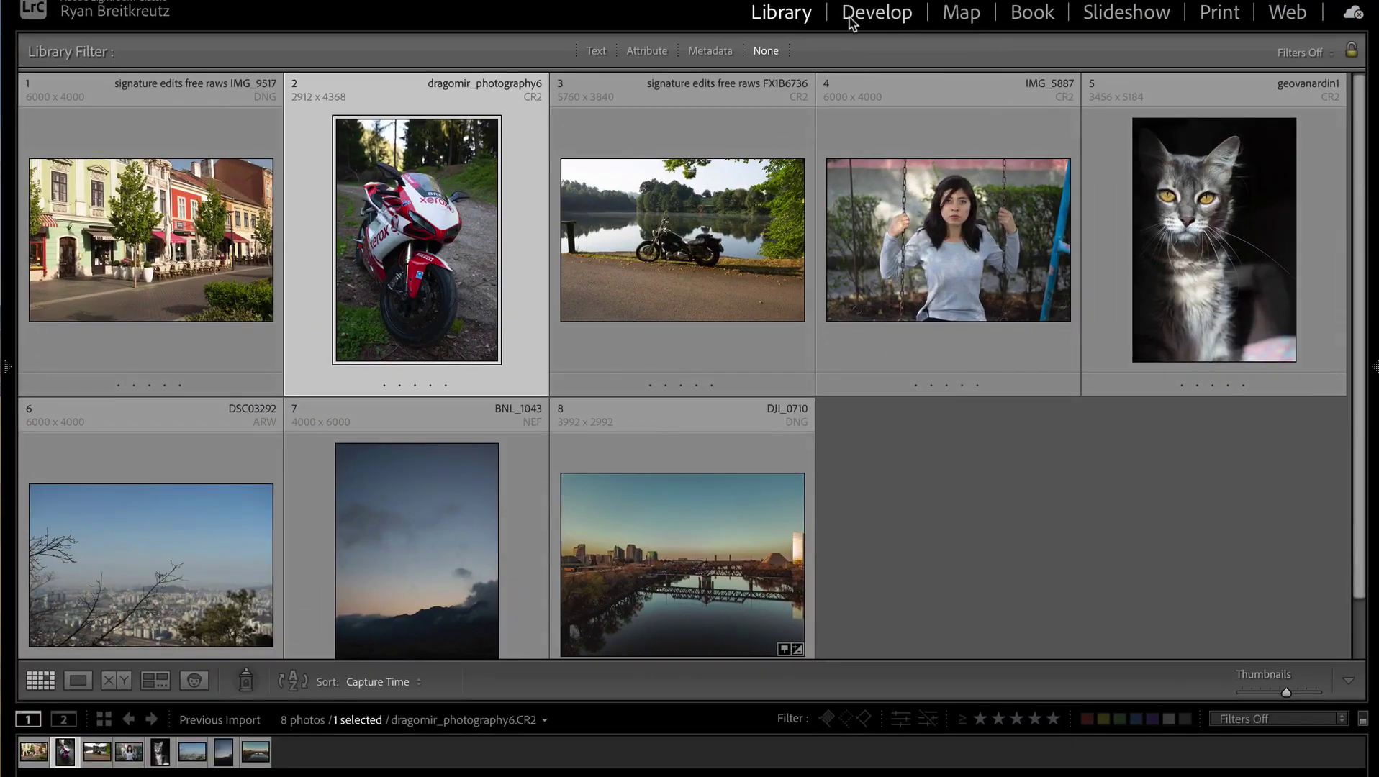
Step: Switch to Lightroom Classic, open the street photo IMG_9517 in the Develop module and reset its adjustments
left_click(852, 20)
left_click(30, 753)
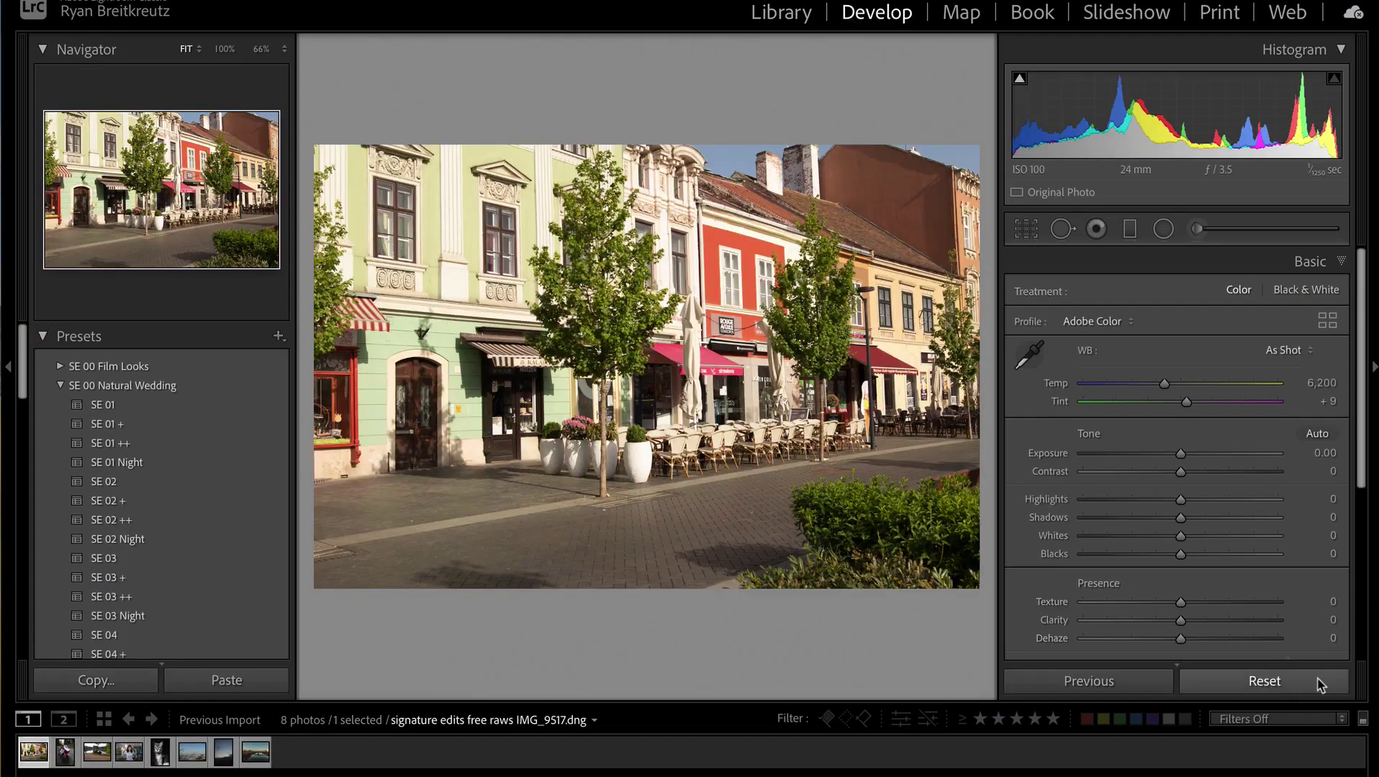
left_click(1280, 687)
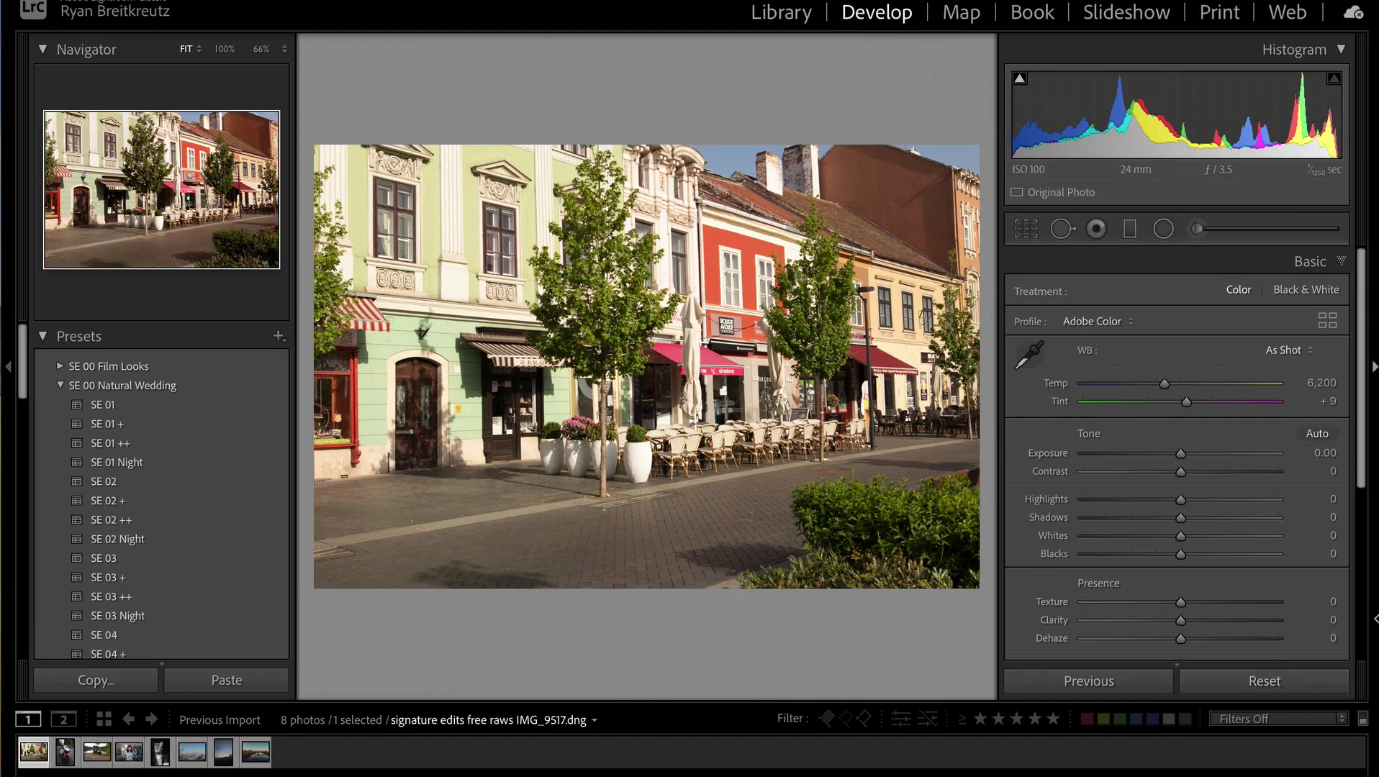
Step: Try Exposure -0.60 and Contrast +12 on the street photo, and reset the adjustments
mouse_move(1180, 454)
left_mouse_down()
mouse_move(1158, 454)
mouse_move(1225, 475)
mouse_move(1173, 475)
mouse_move(1191, 477)
left_mouse_up()
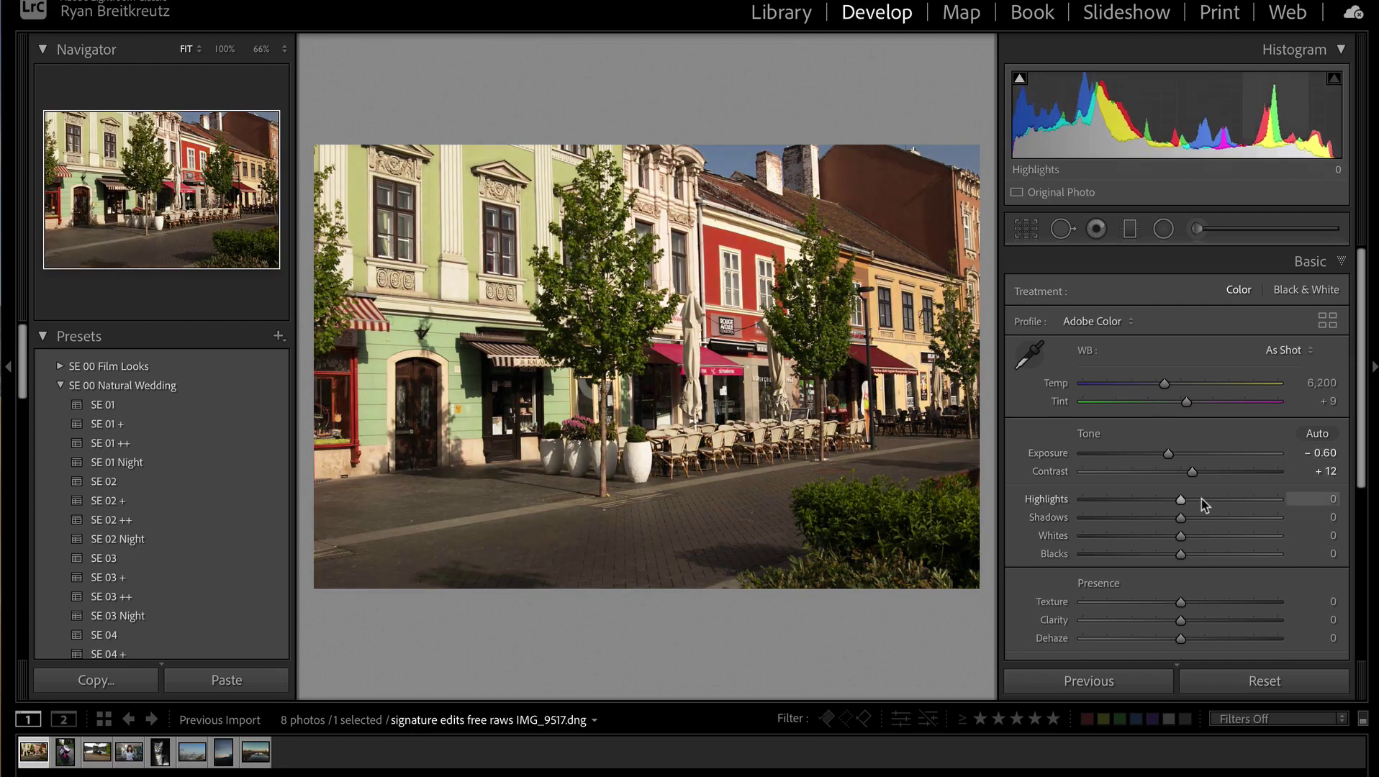
left_click(1261, 679)
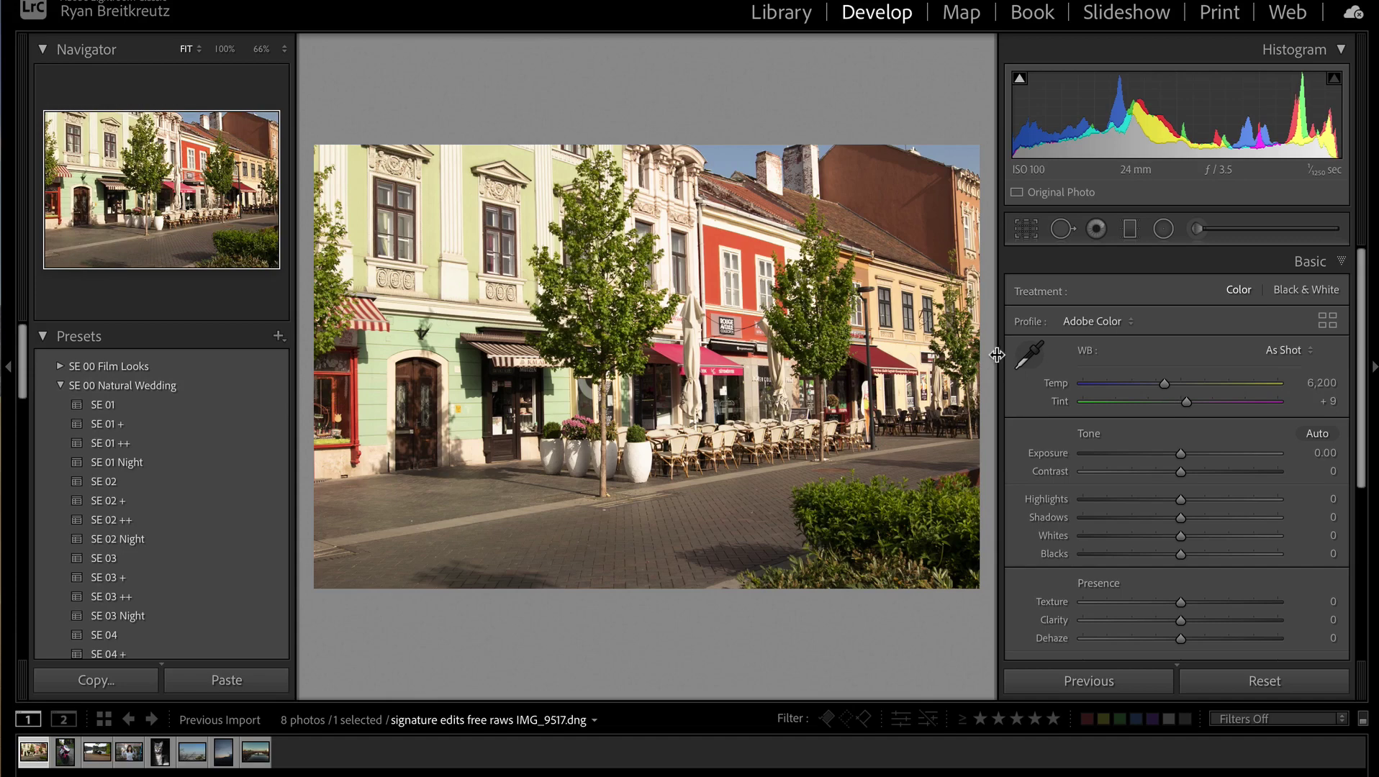
Step: Enlarge the photo preview area by narrowing the adjustments panel and apply the SE 01 ++ Natural Wedding preset to the street photo
left_click_drag(996, 355, 1090, 356)
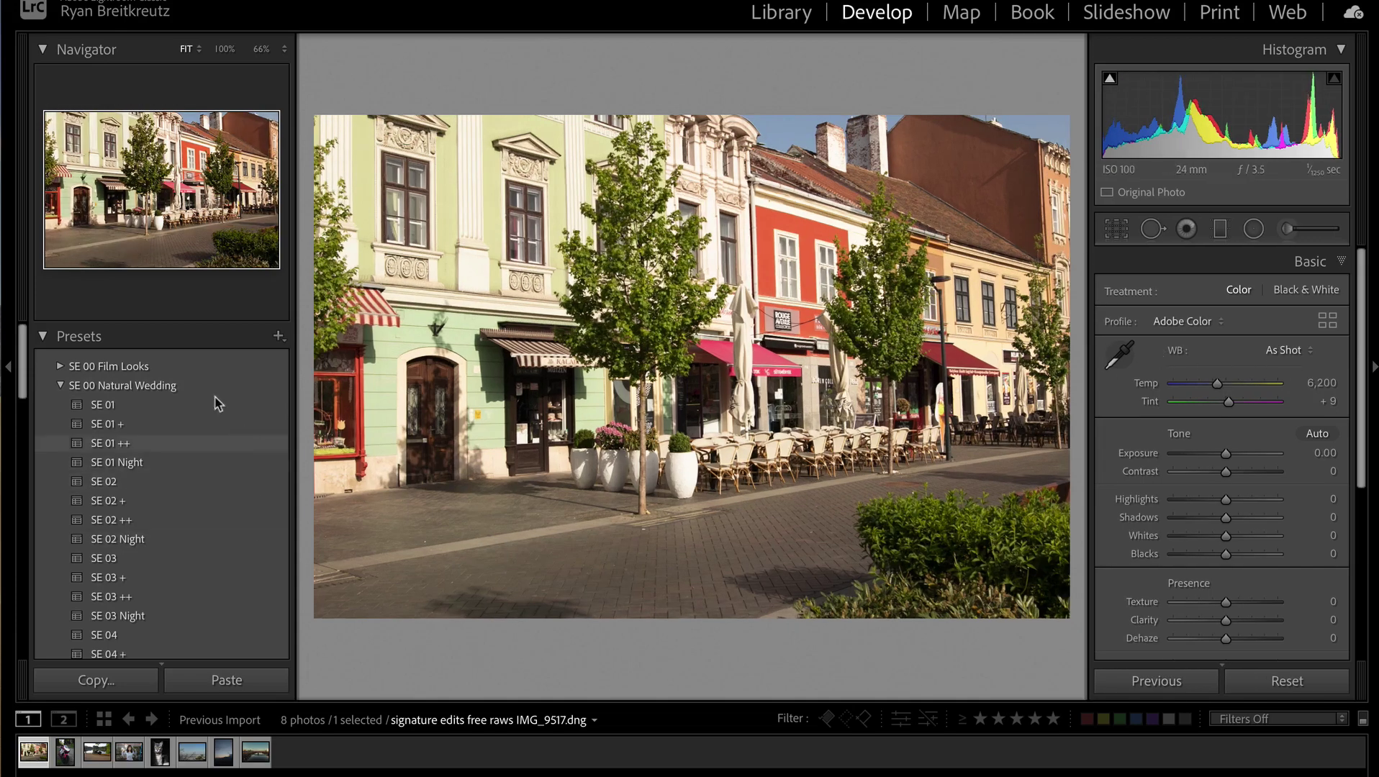
left_click(131, 444)
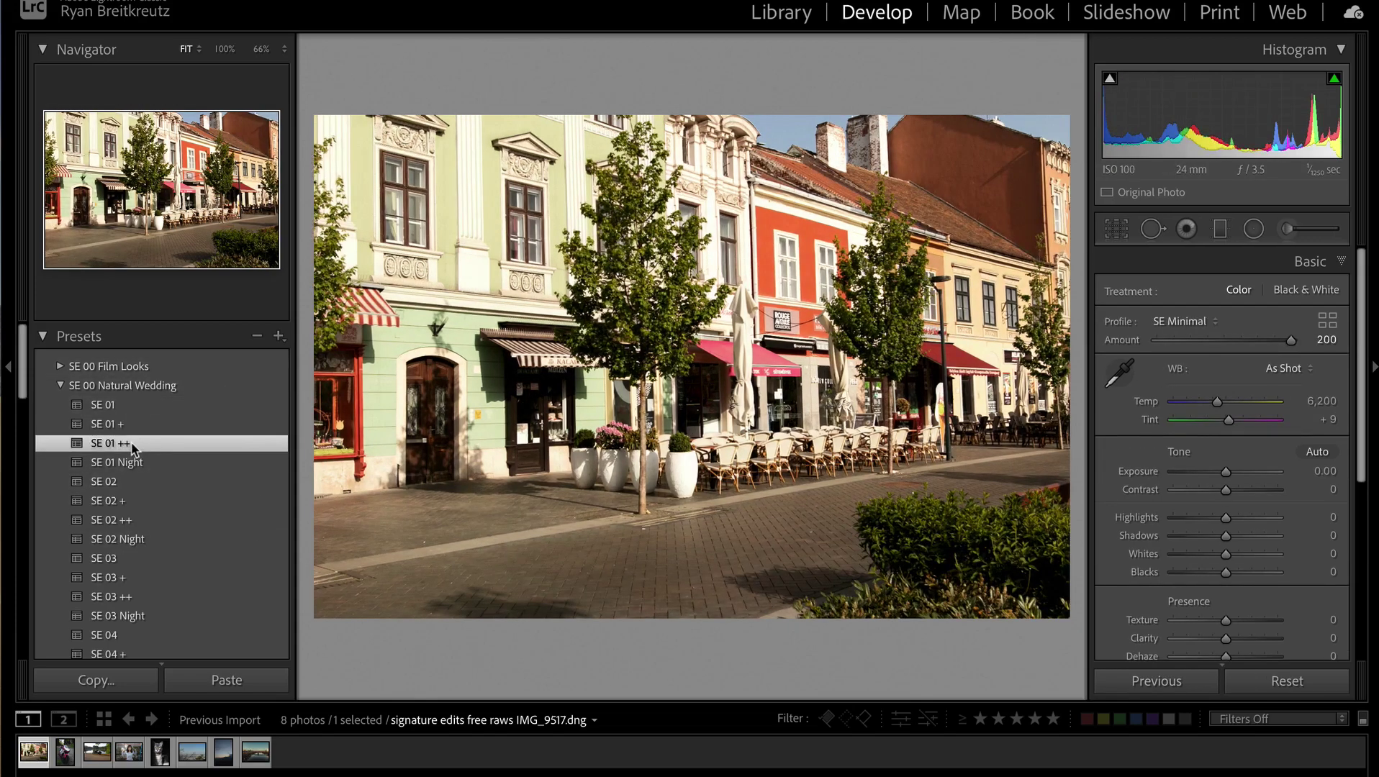
Step: Try Exposure -0.33 over the applied preset, and reset all of the street photo's adjustments
key("period")
key("minus")
key("minus")
key("minus")
key("equal")
key("equal")
key("equal")
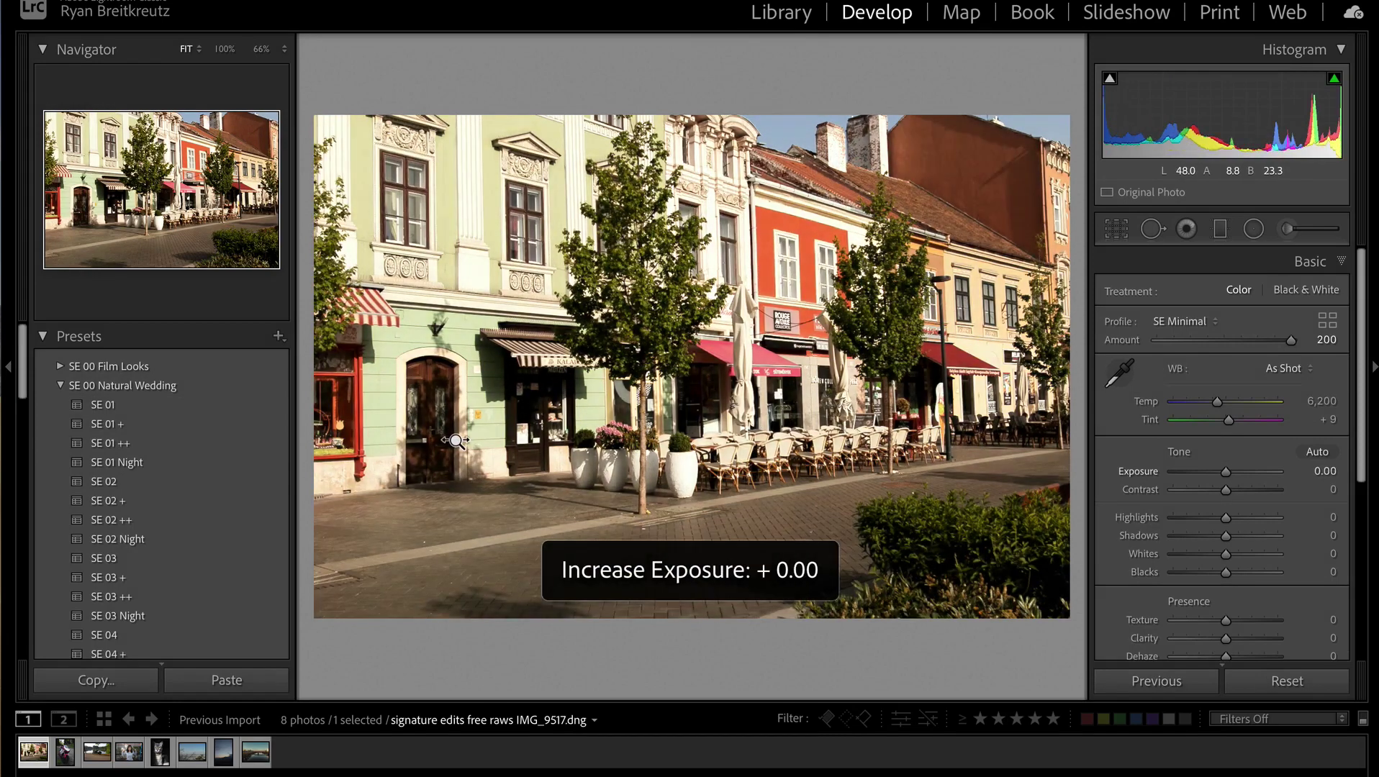
key("minus")
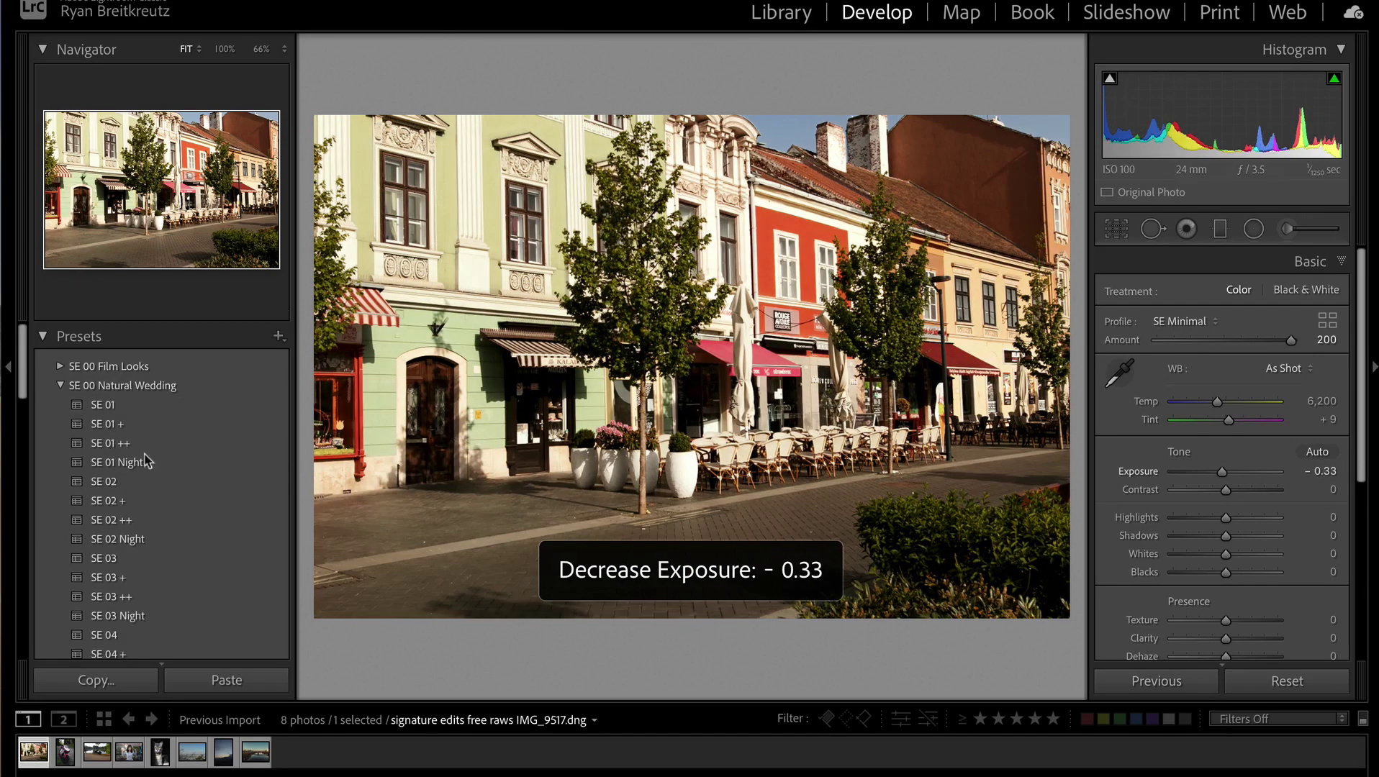
left_click(1288, 682)
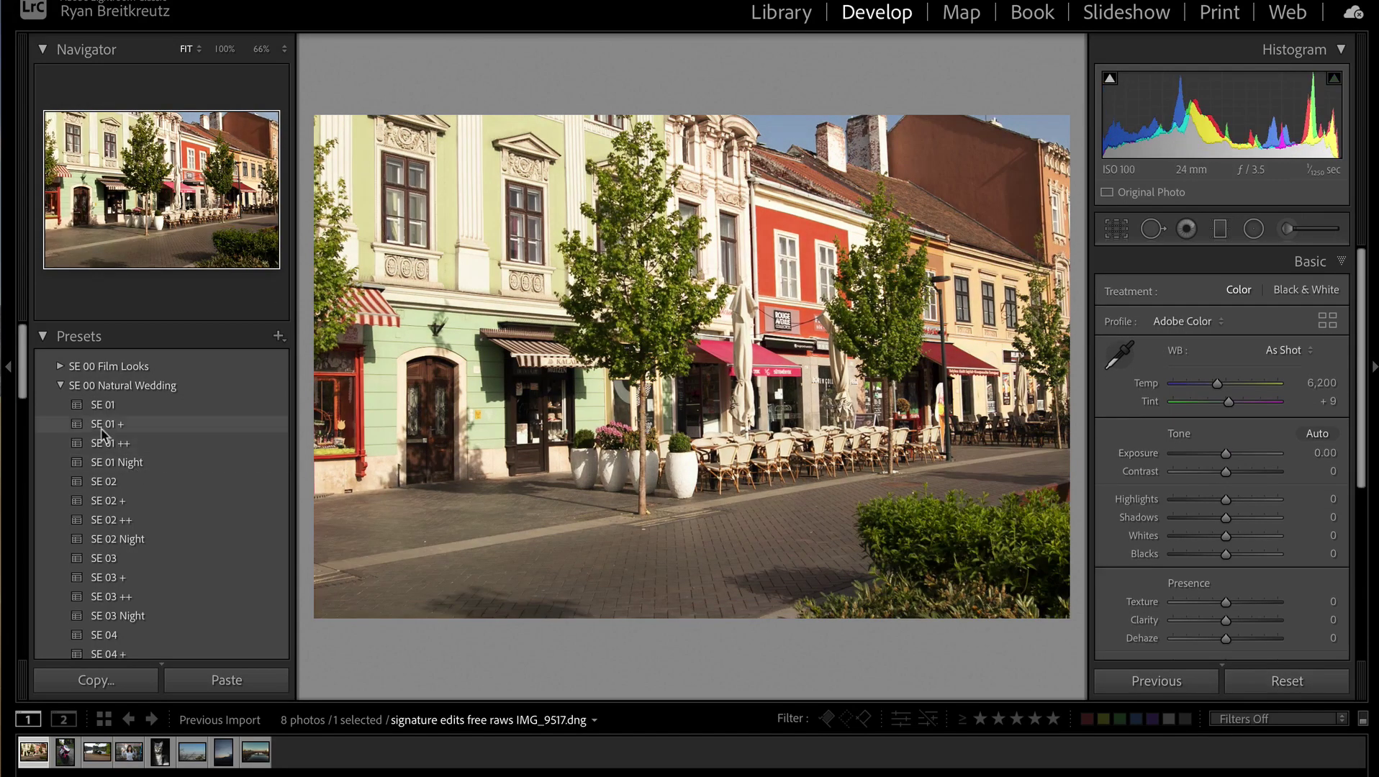
Step: Enlarge the photo preview by hiding the presets side, and set the photo's Temp to 6,535 and Exposure to -0.50
left_click(8, 369)
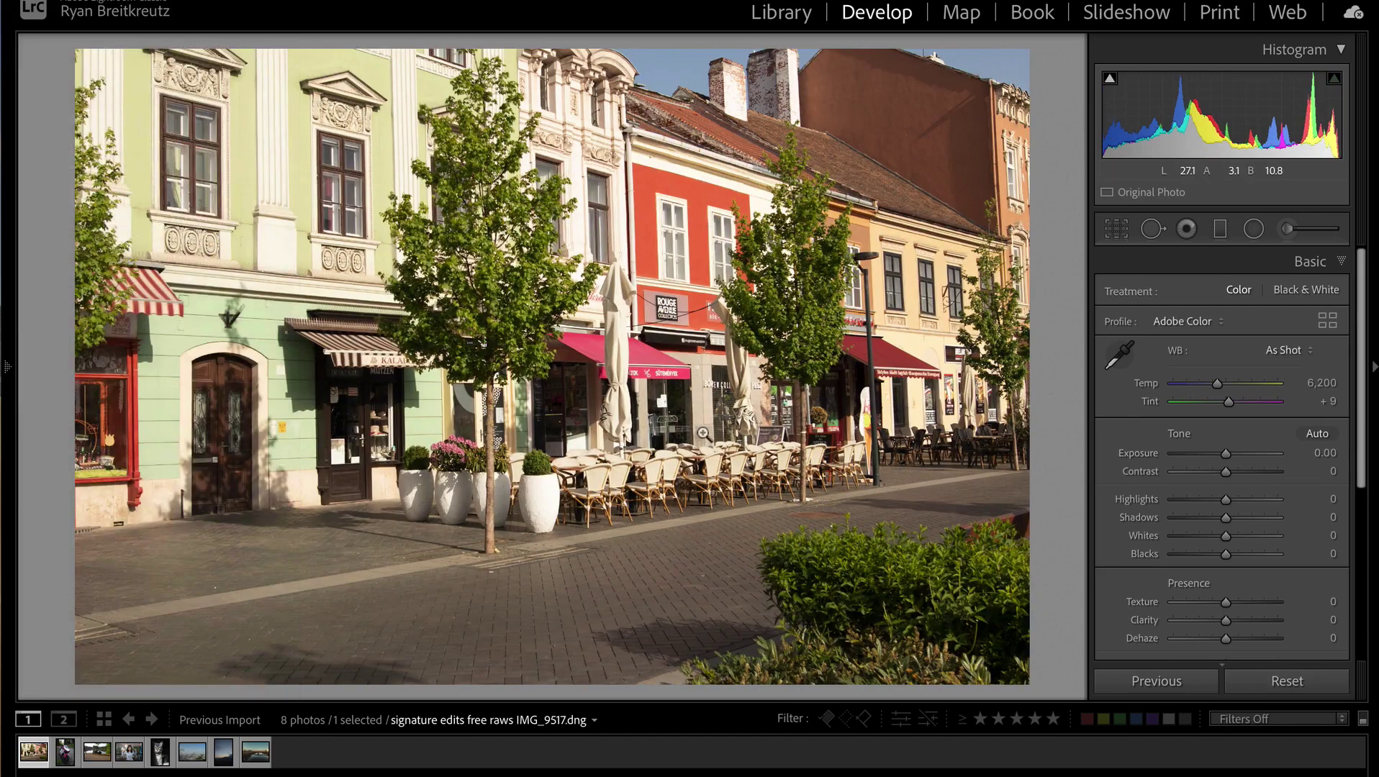
left_click_drag(1225, 455, 1215, 461)
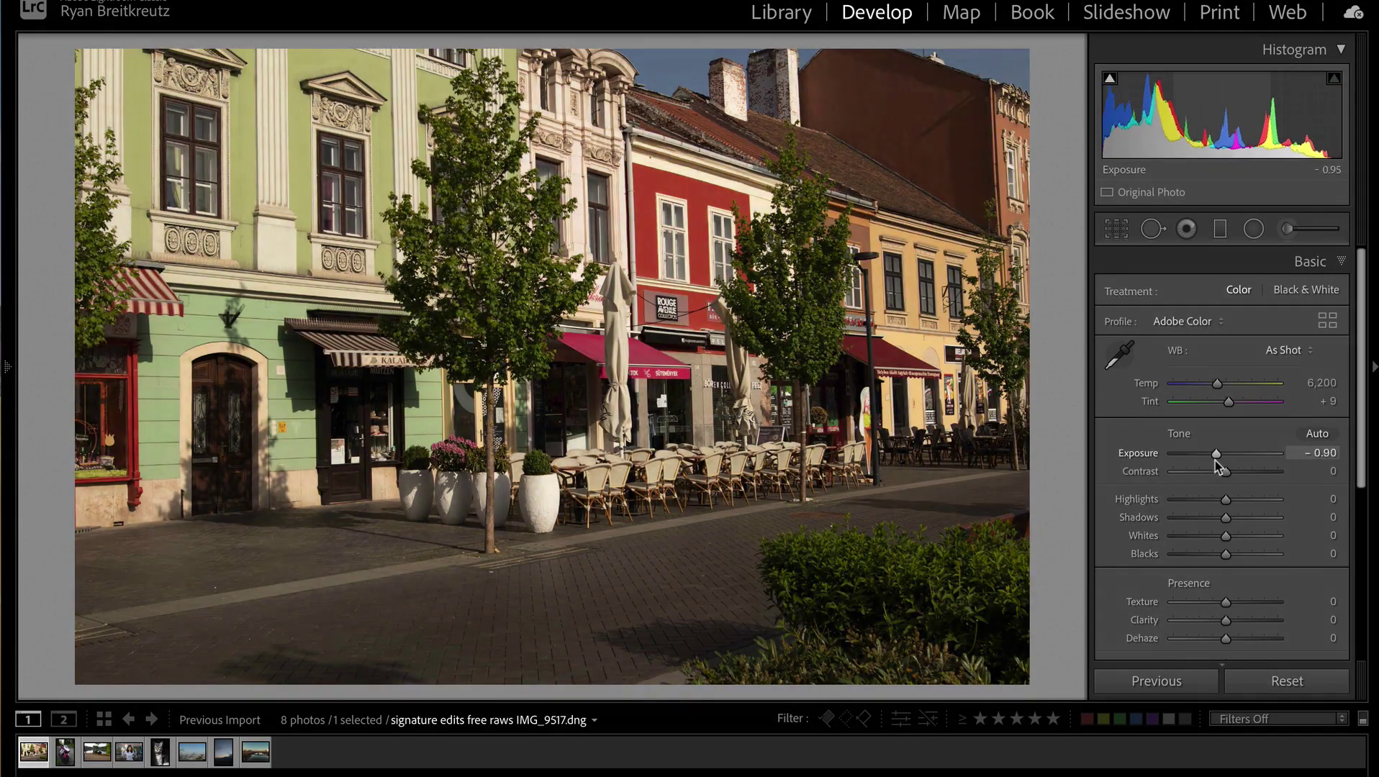
left_click_drag(1217, 384, 1221, 387)
key("equal")
key("equal")
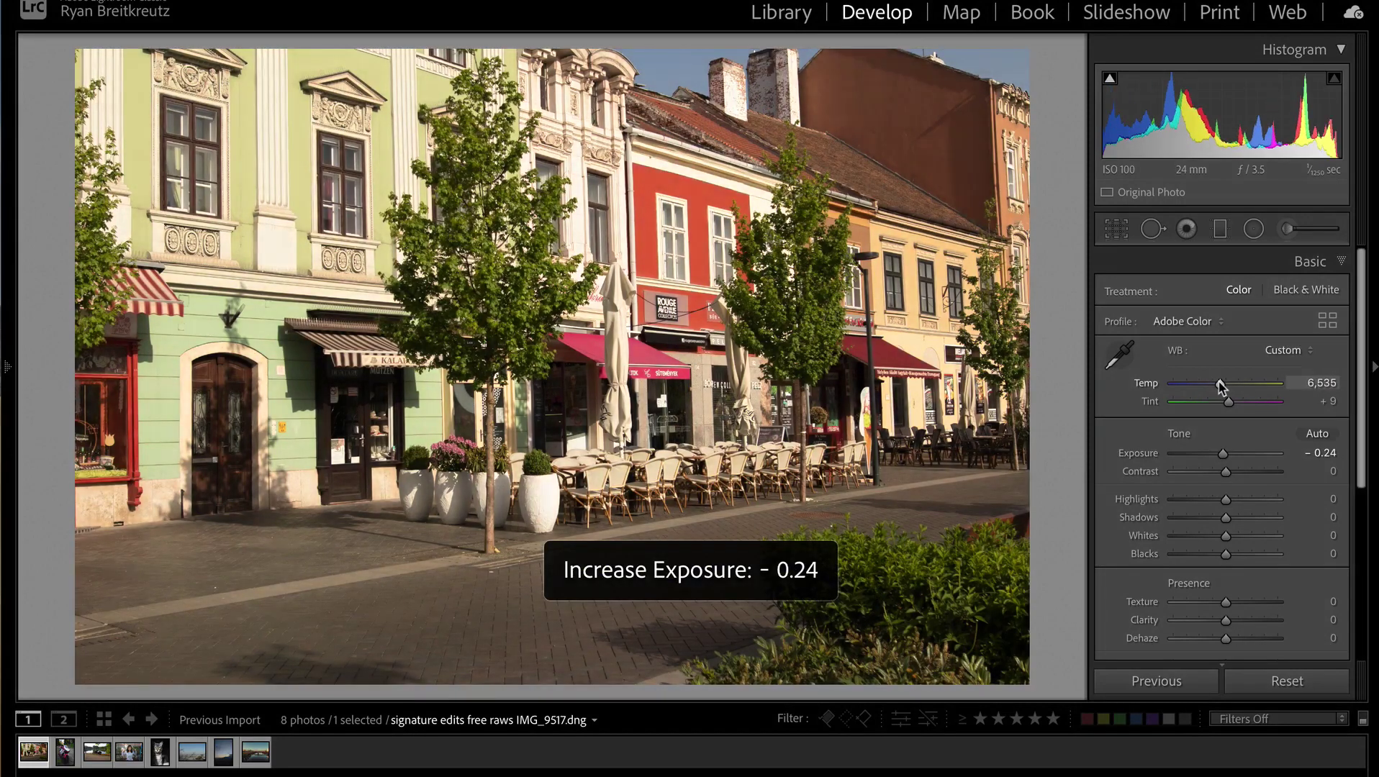
key("minus")
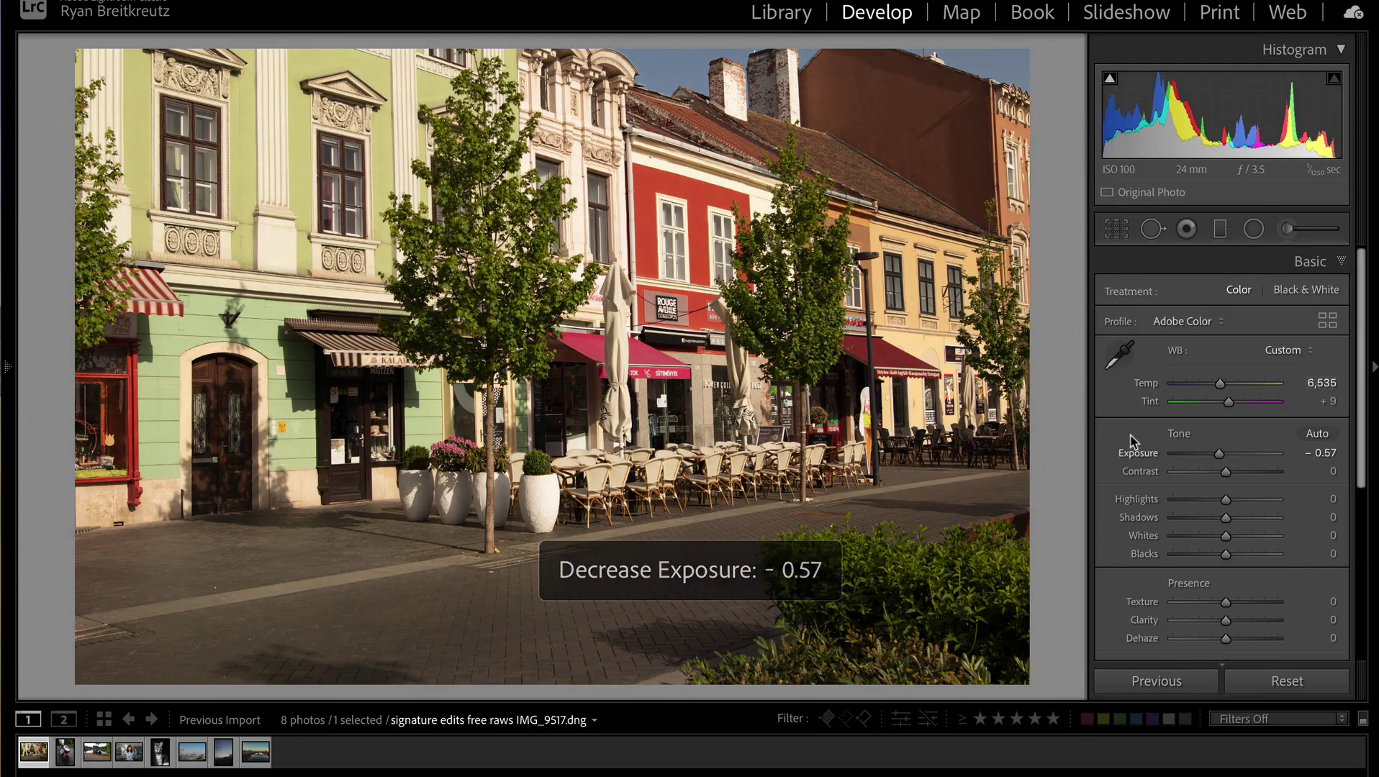
key("equal")
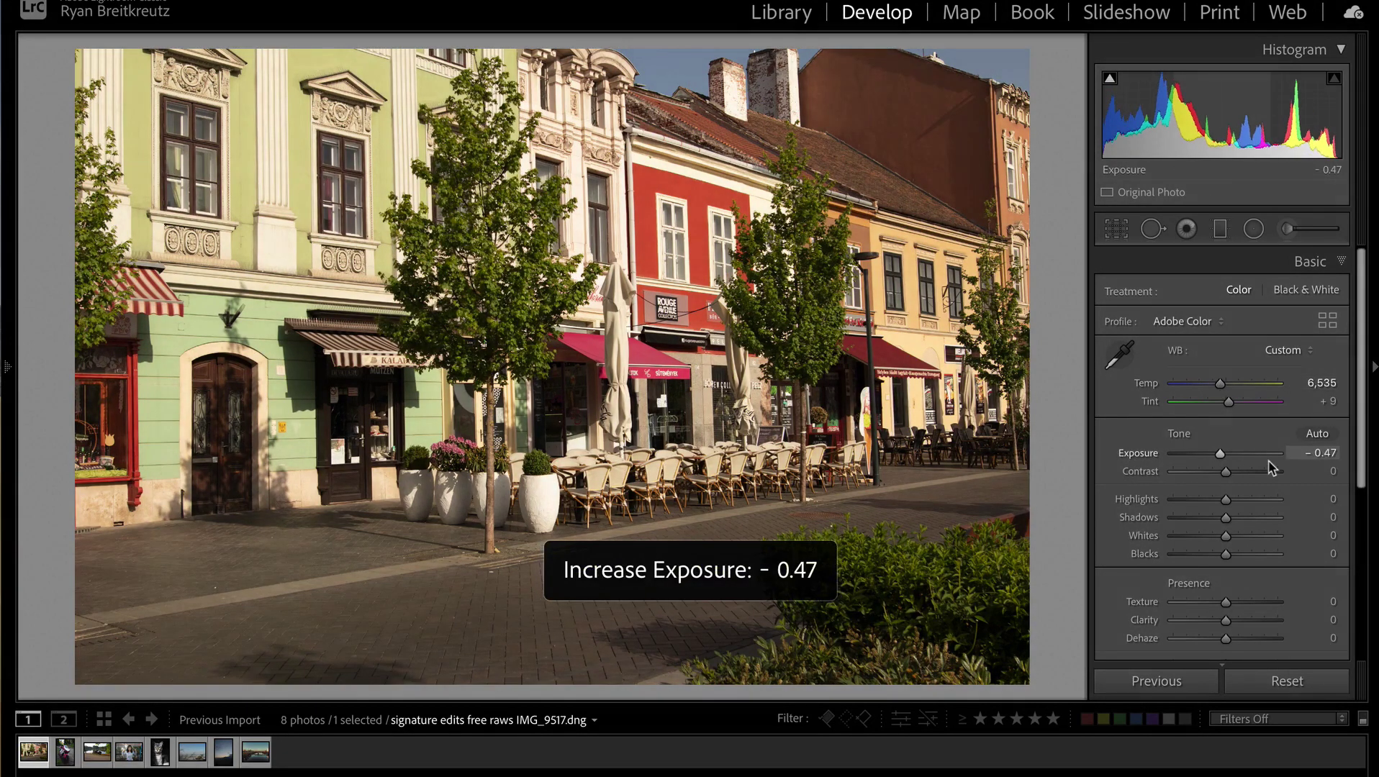
key("equal")
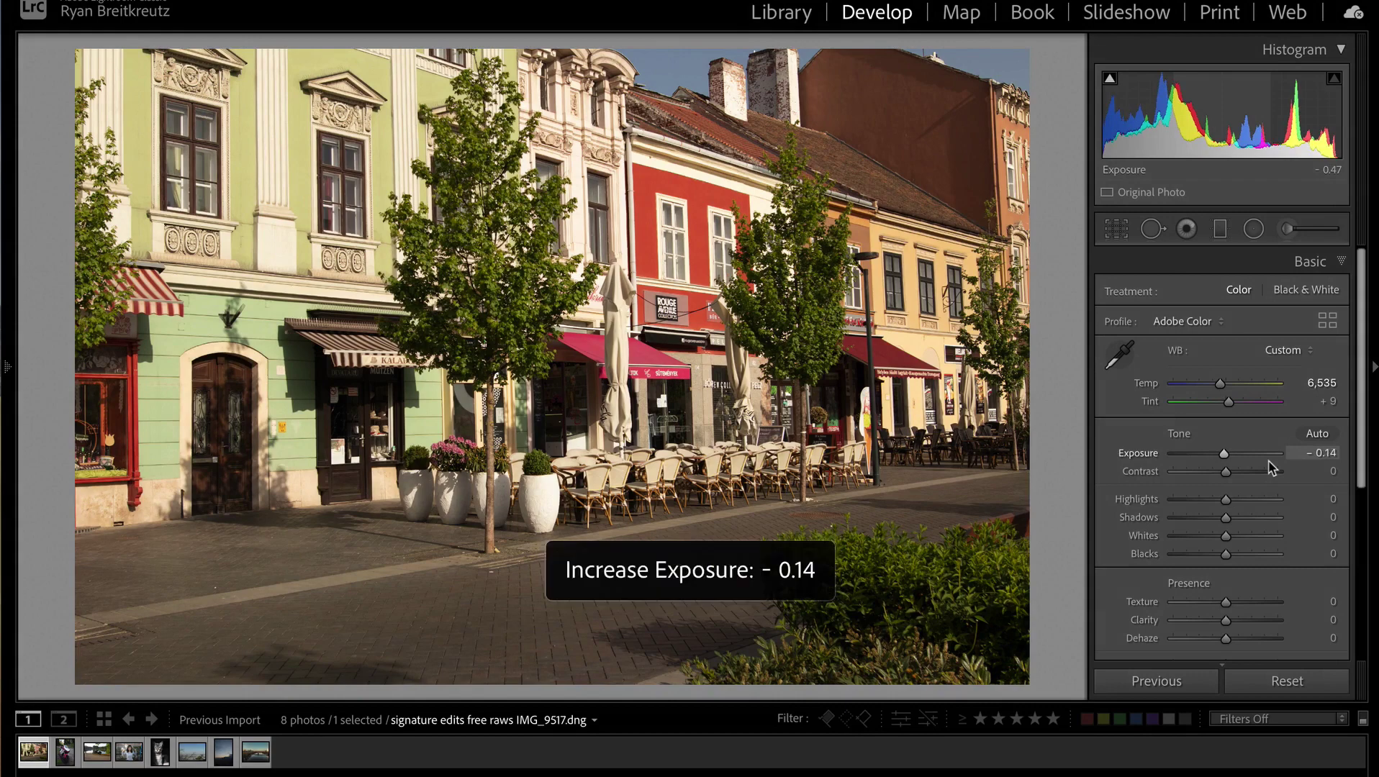
key("minus")
key("minus")
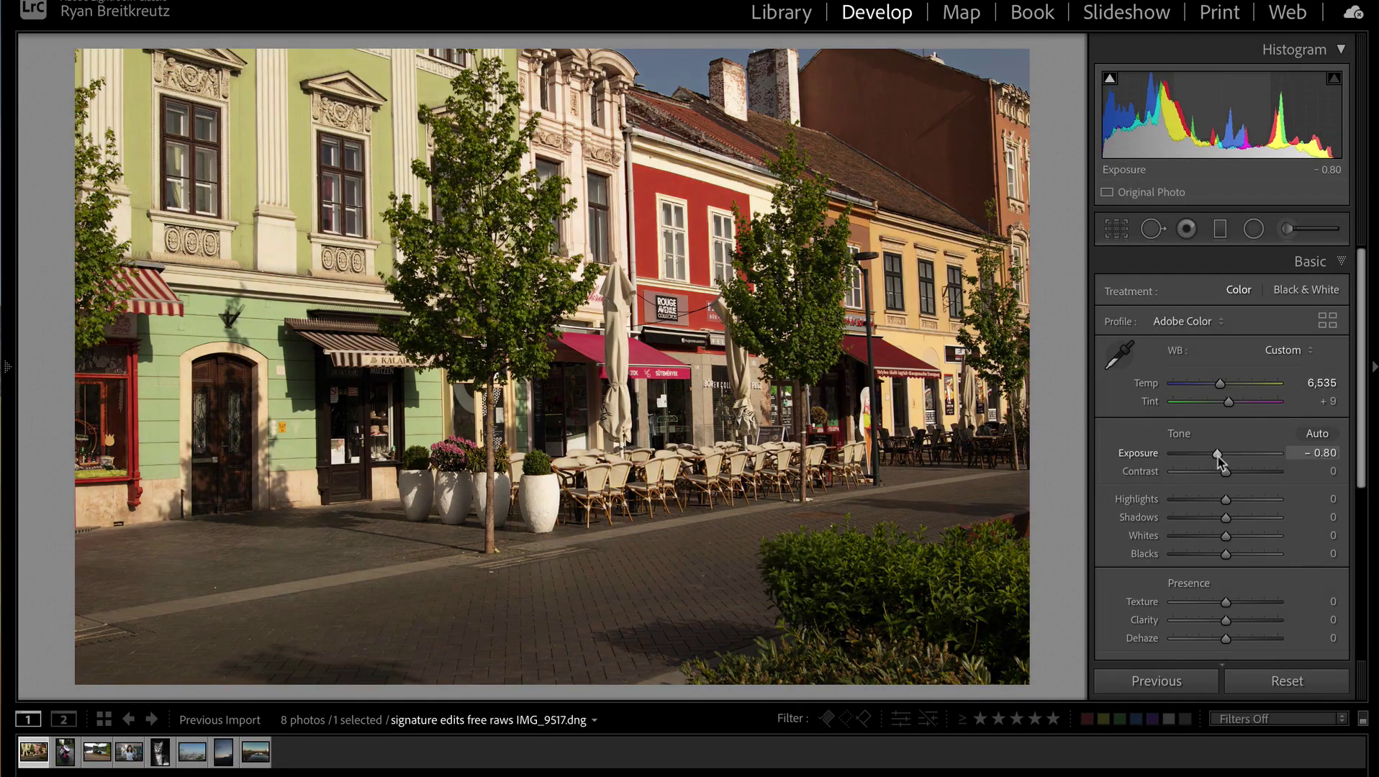
key("equal")
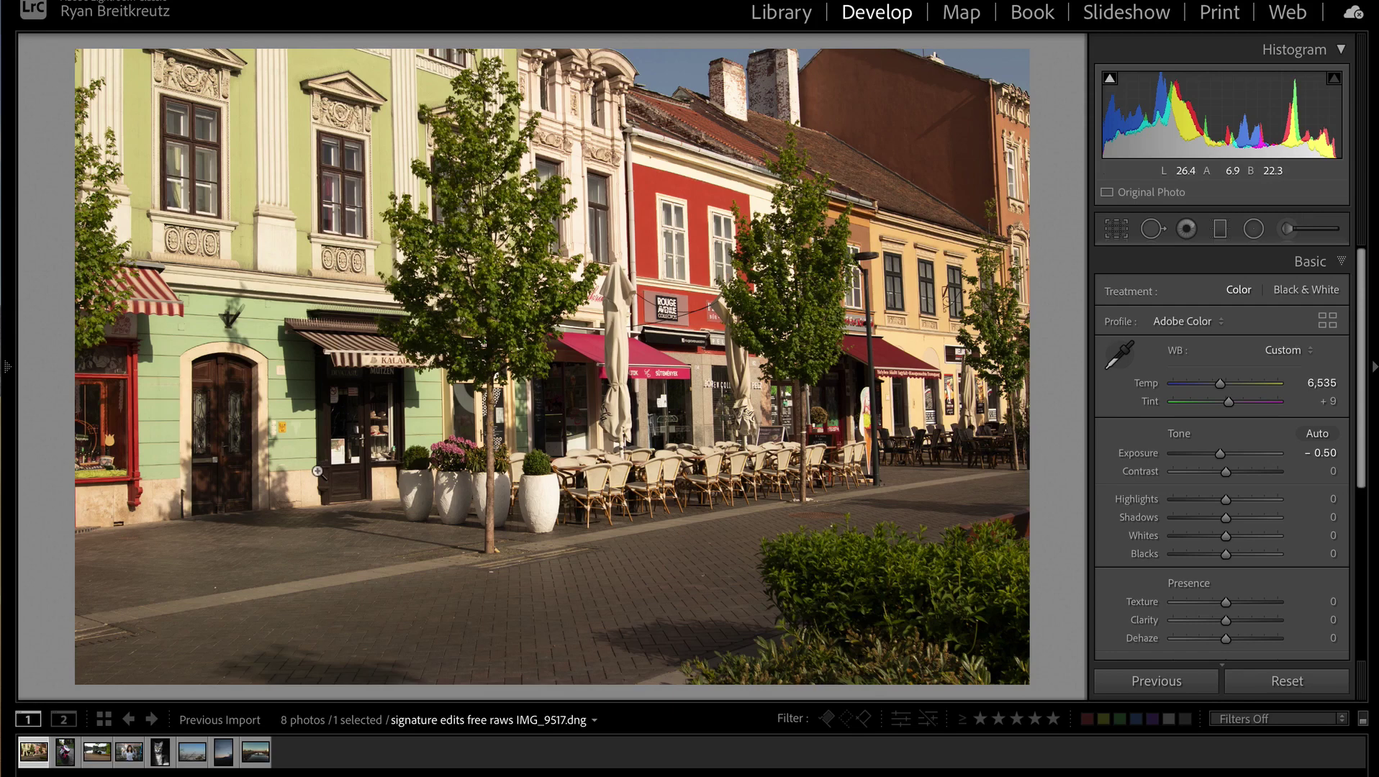
Step: Place a large radial filter centred on the wooden door of the green building and reset its effect values
left_click(1253, 228)
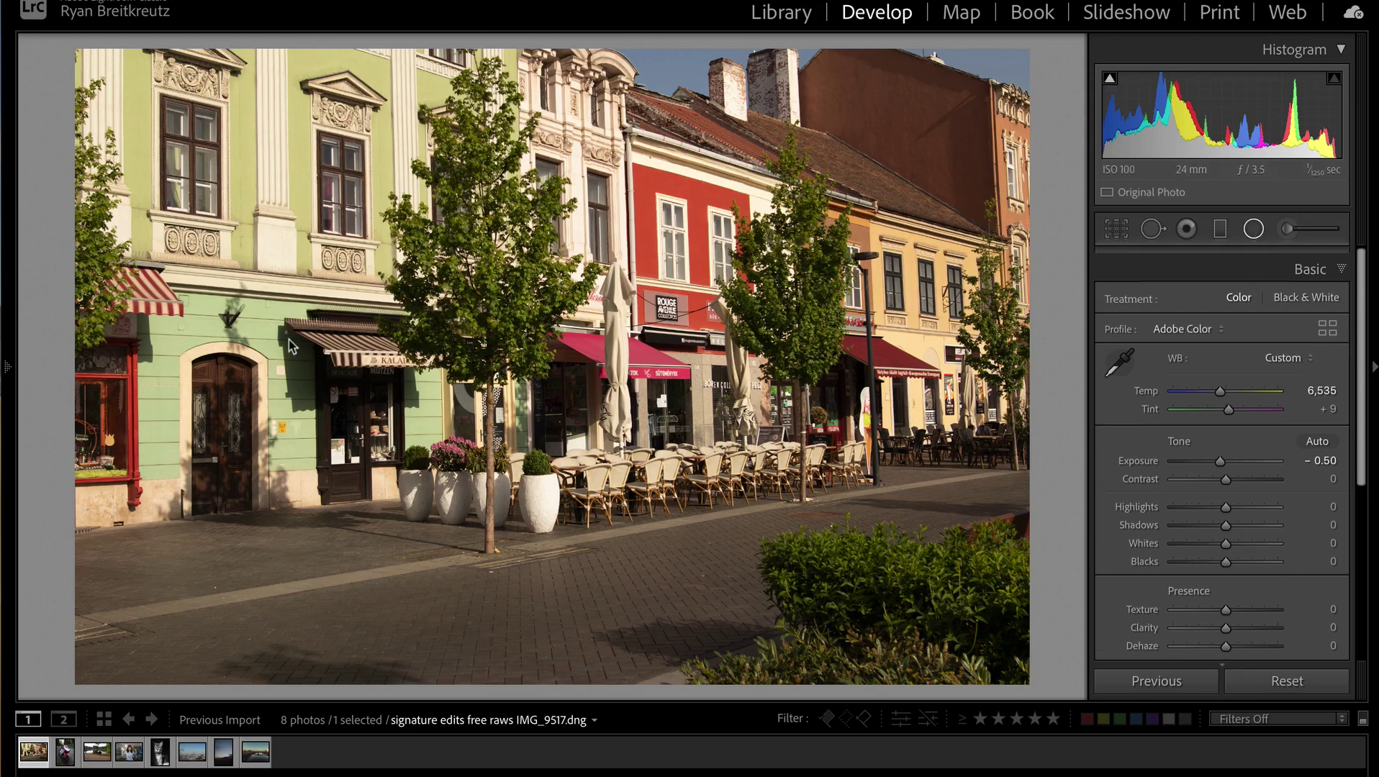
left_click_drag(182, 362, 397, 610)
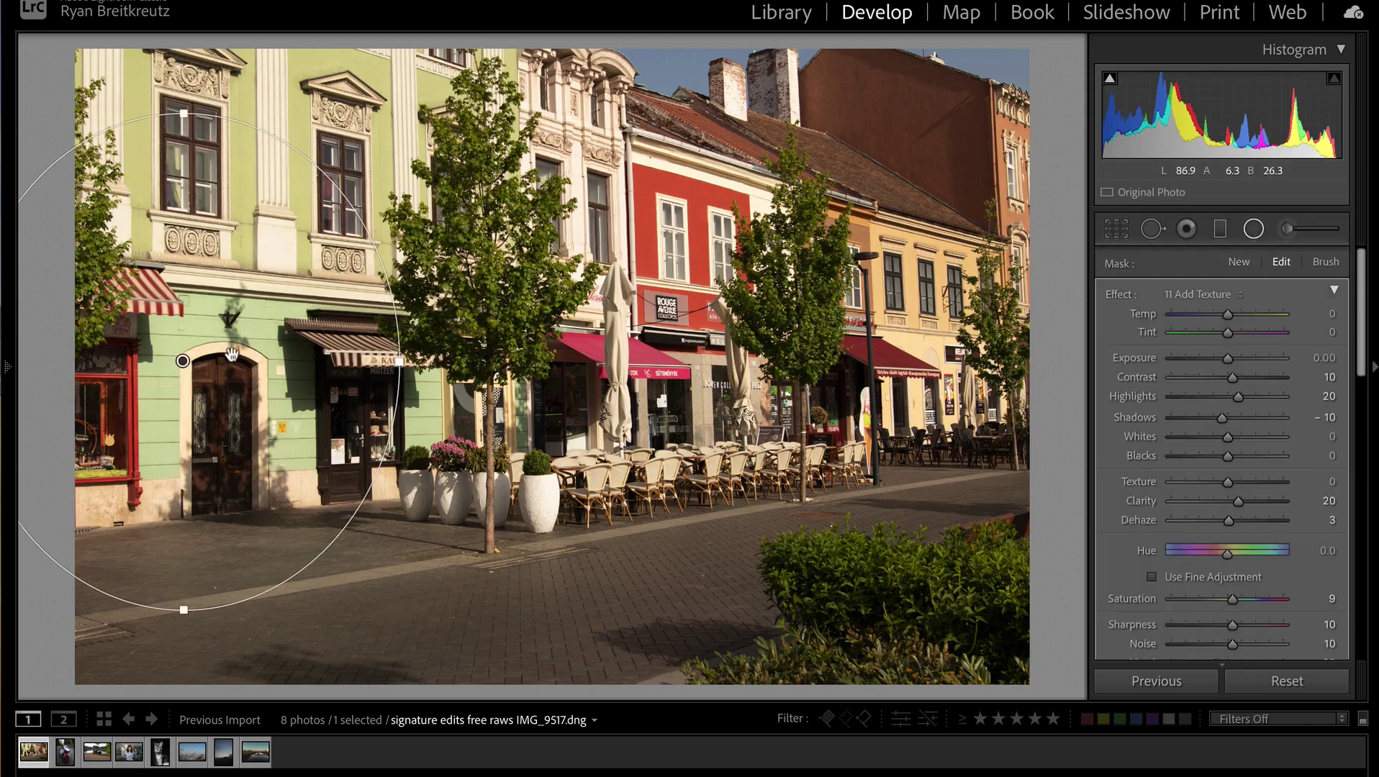
left_click_drag(282, 429, 281, 408)
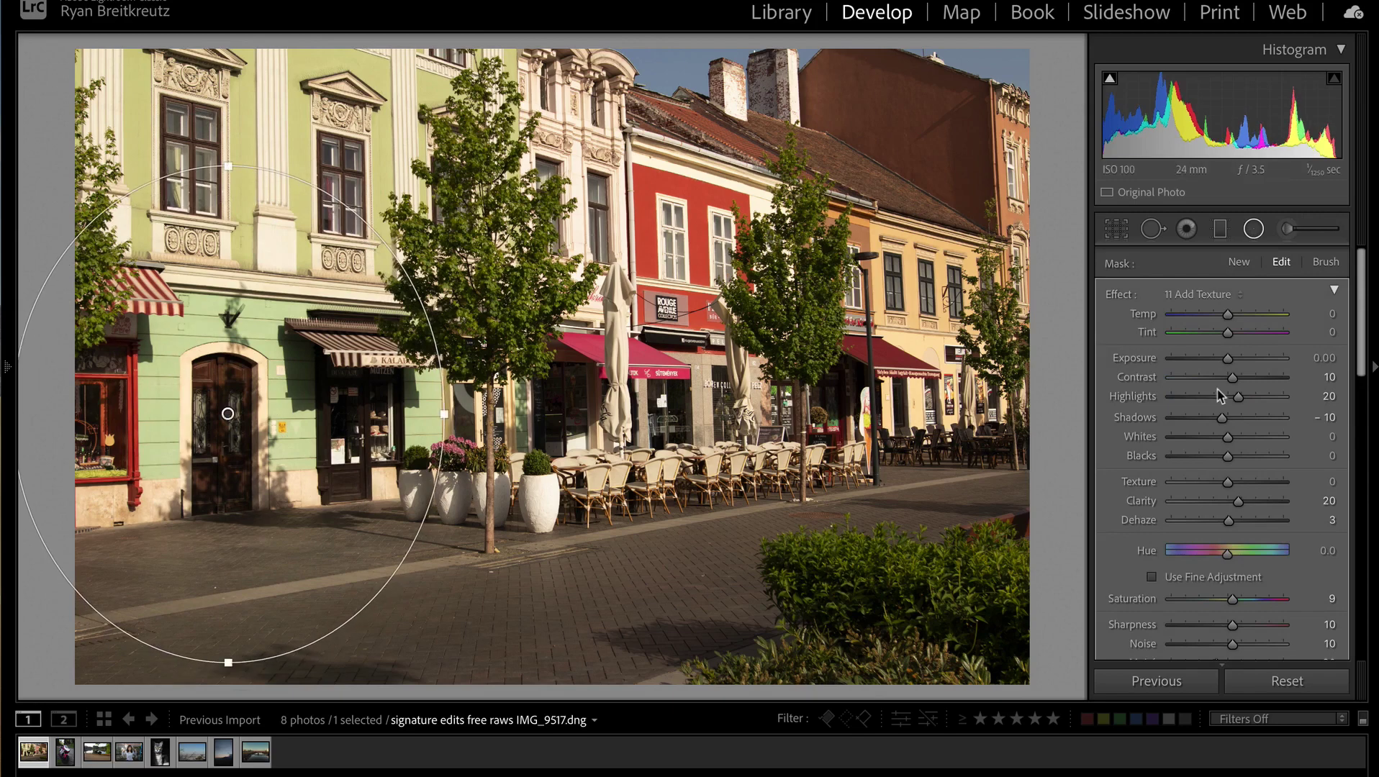
double_click(1119, 295)
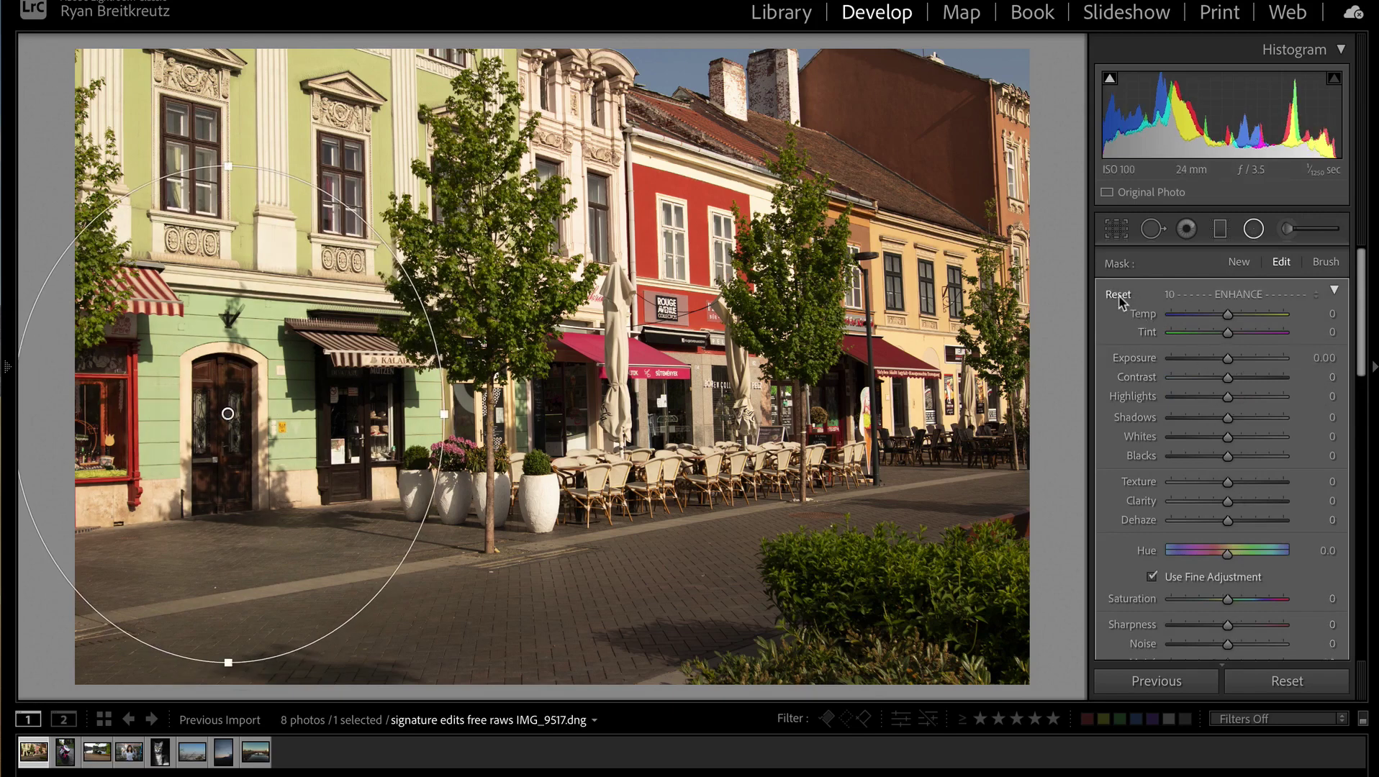
Step: Set the radial filter's Exposure to 0.42 and Contrast to -67, and close the filter
left_click(1251, 359)
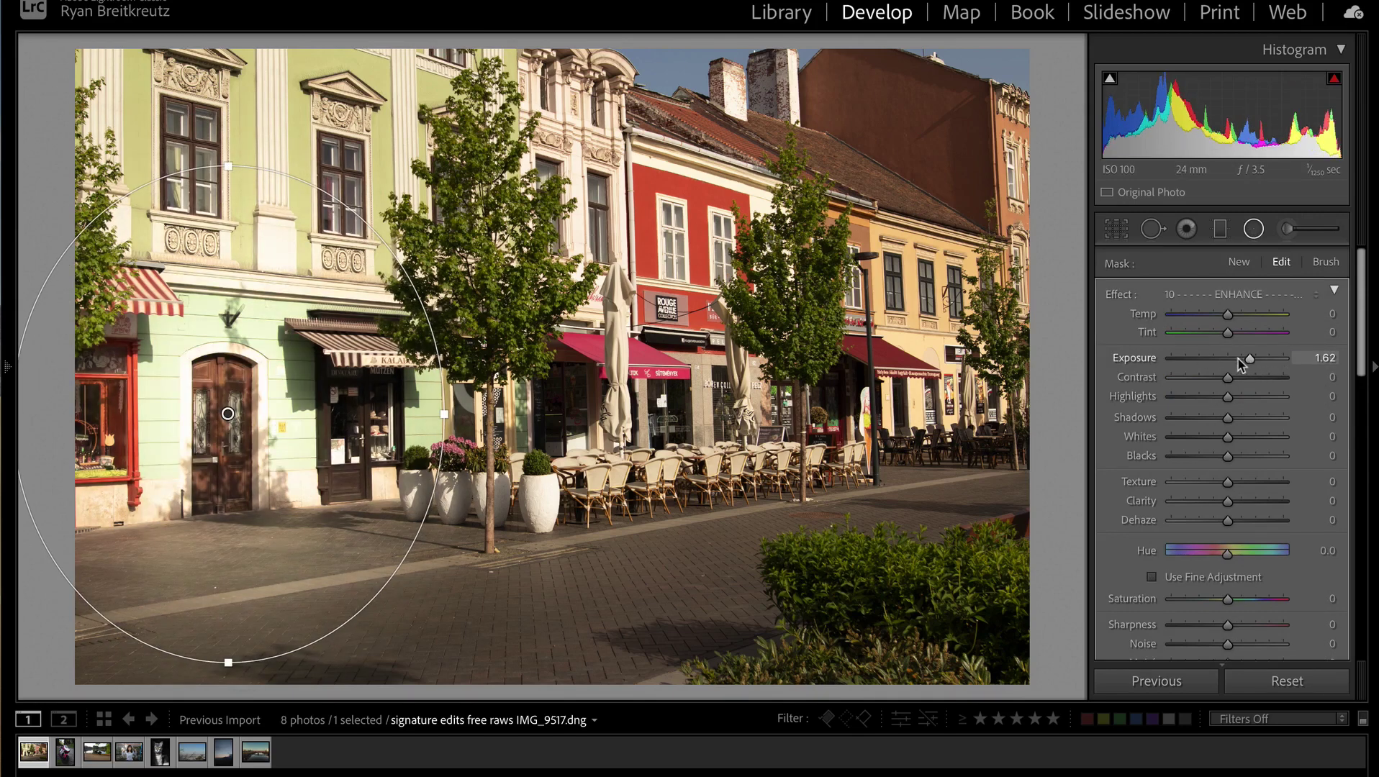
left_click(1238, 358)
left_click(1189, 377)
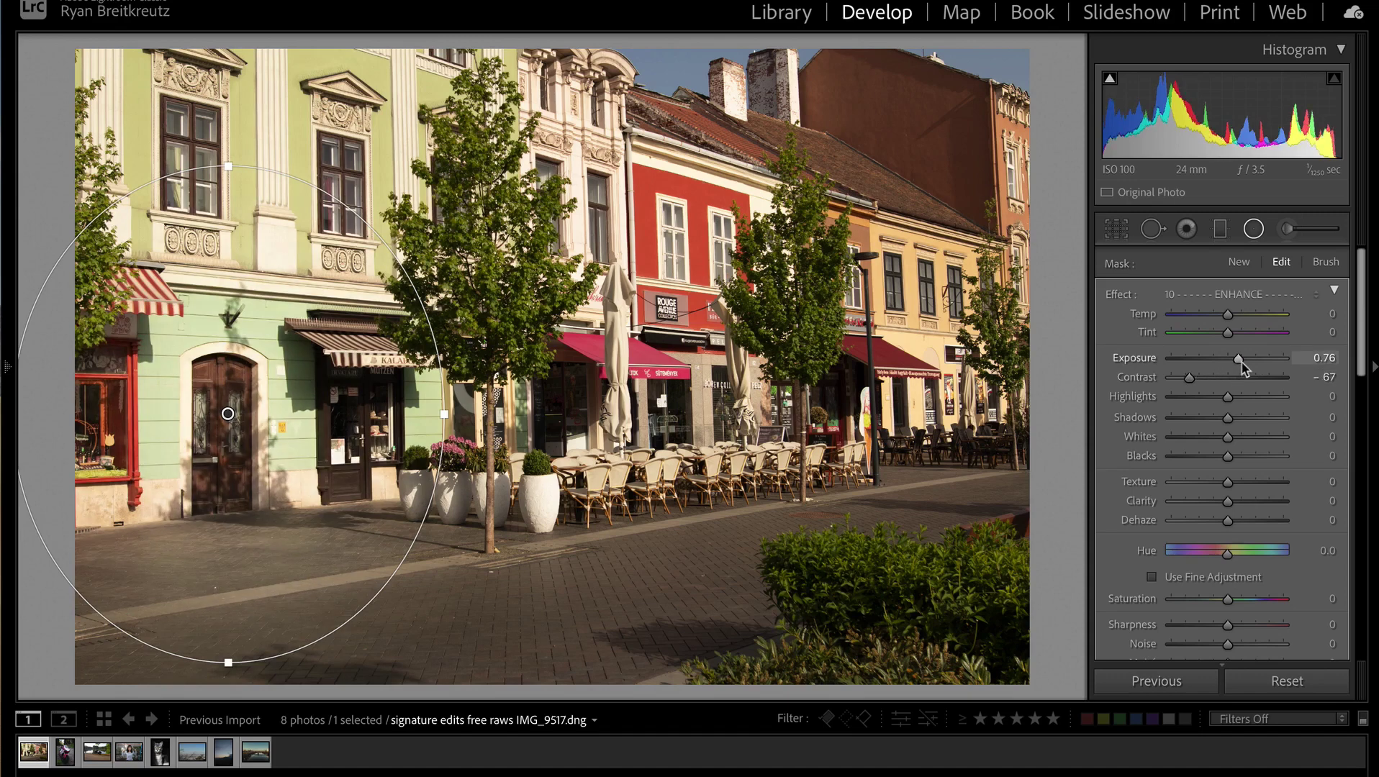
left_click_drag(1237, 364, 1232, 364)
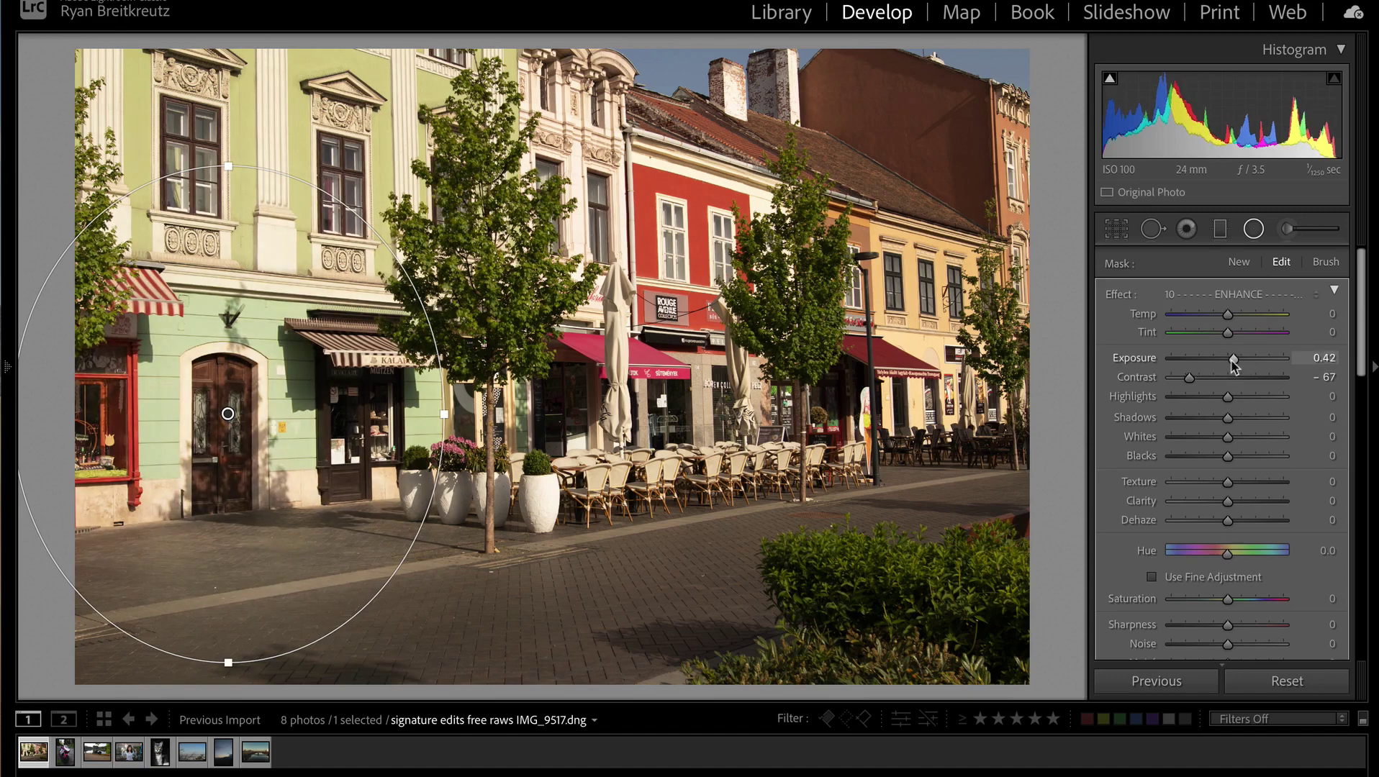
key("shift+m")
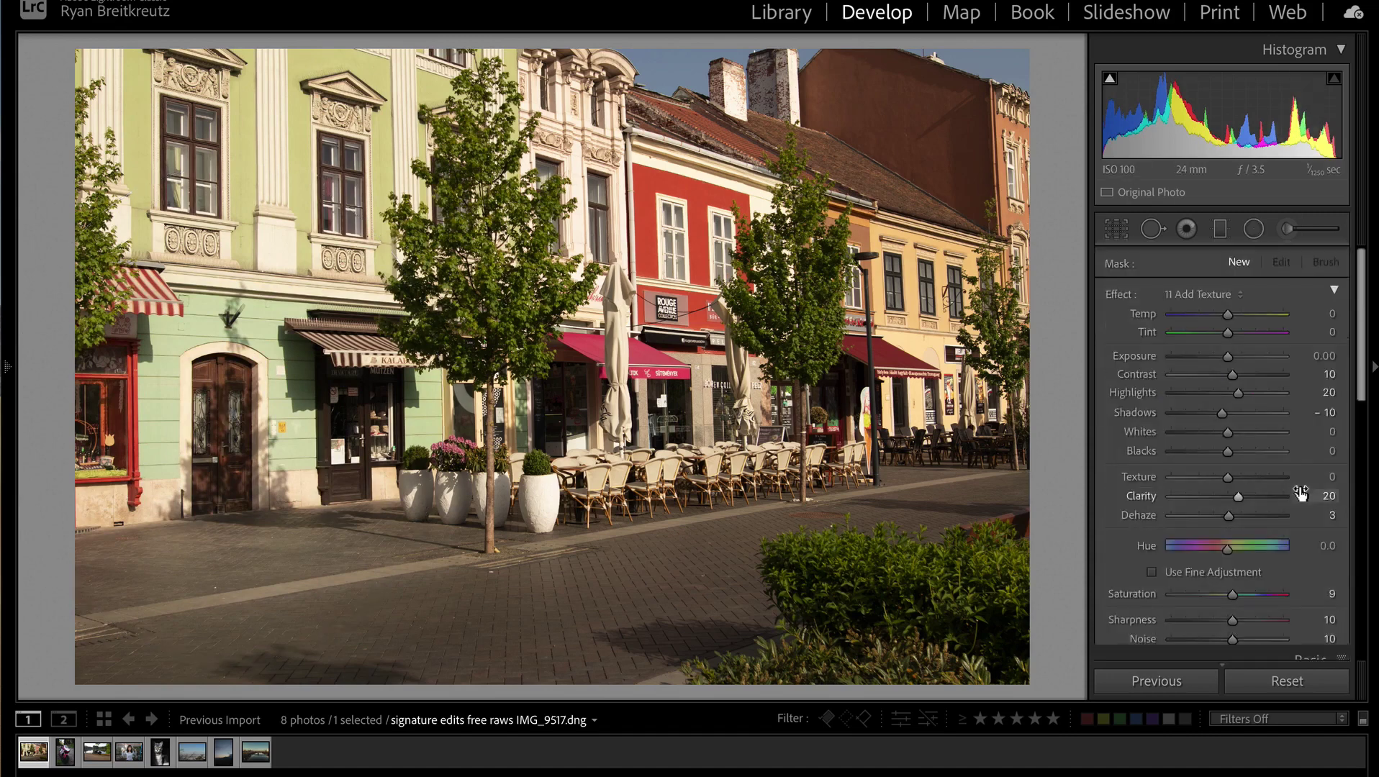
Step: Lower the photo's overall Exposure, and set the door radial filter's Highlights to 46 and Texture to 40
left_click_drag(1220, 454, 1214, 459)
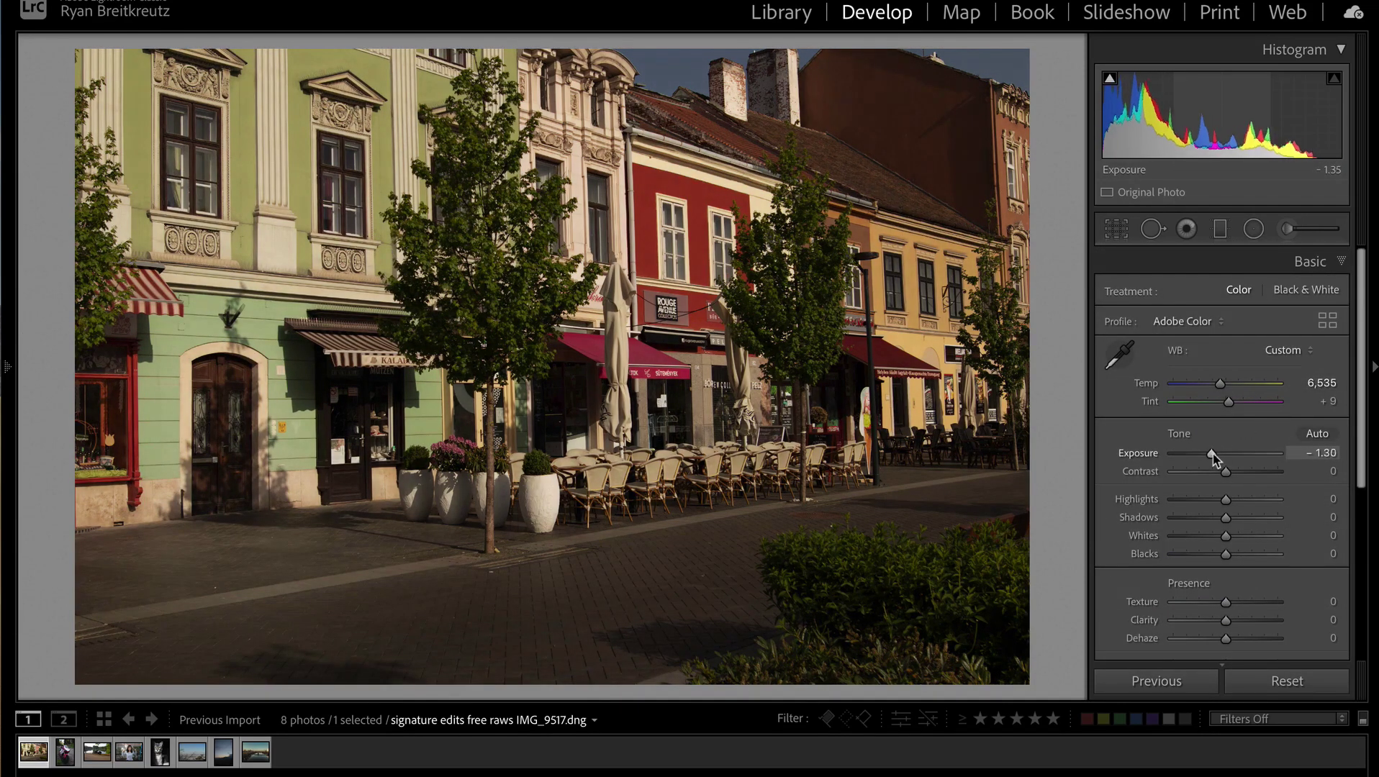
left_click(1254, 228)
left_click_drag(228, 418, 444, 662)
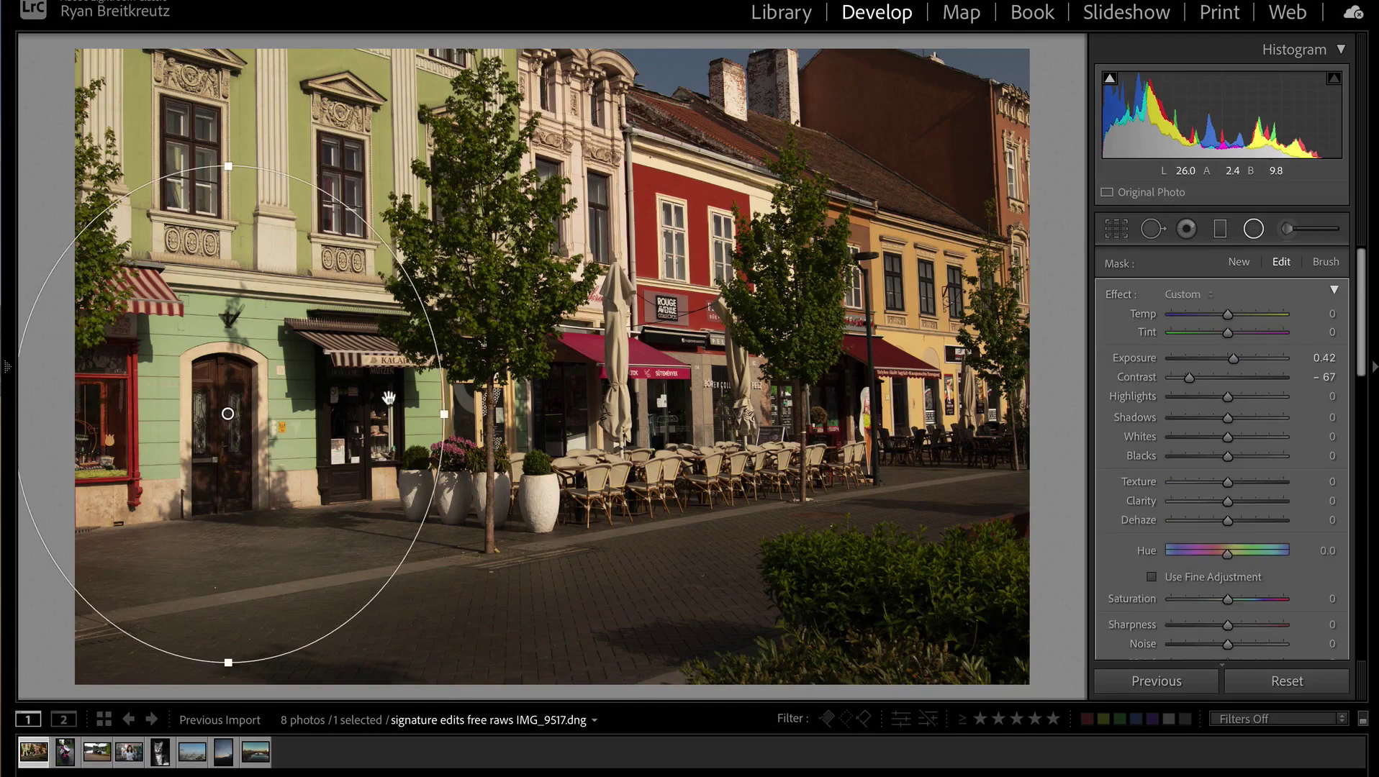
left_click(1265, 397)
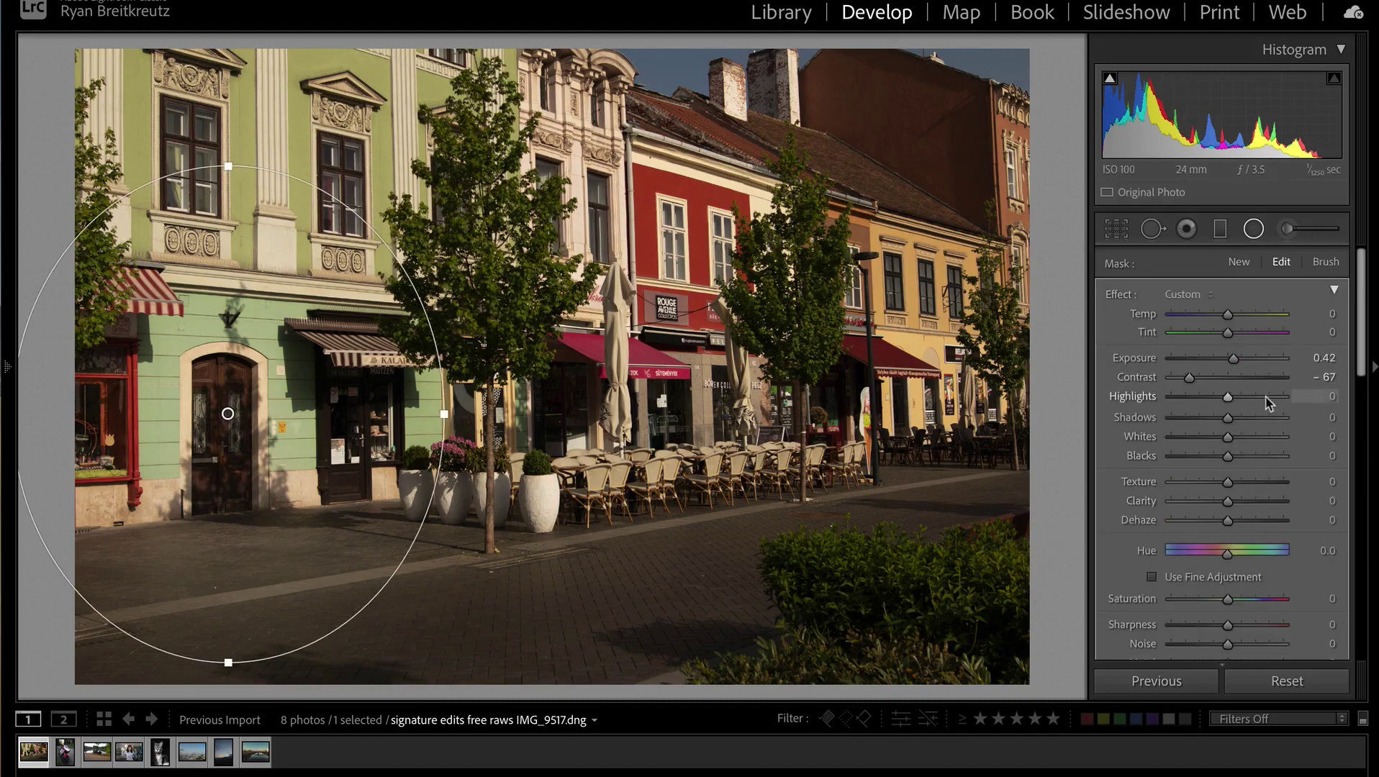
left_click_drag(1281, 403, 1254, 398)
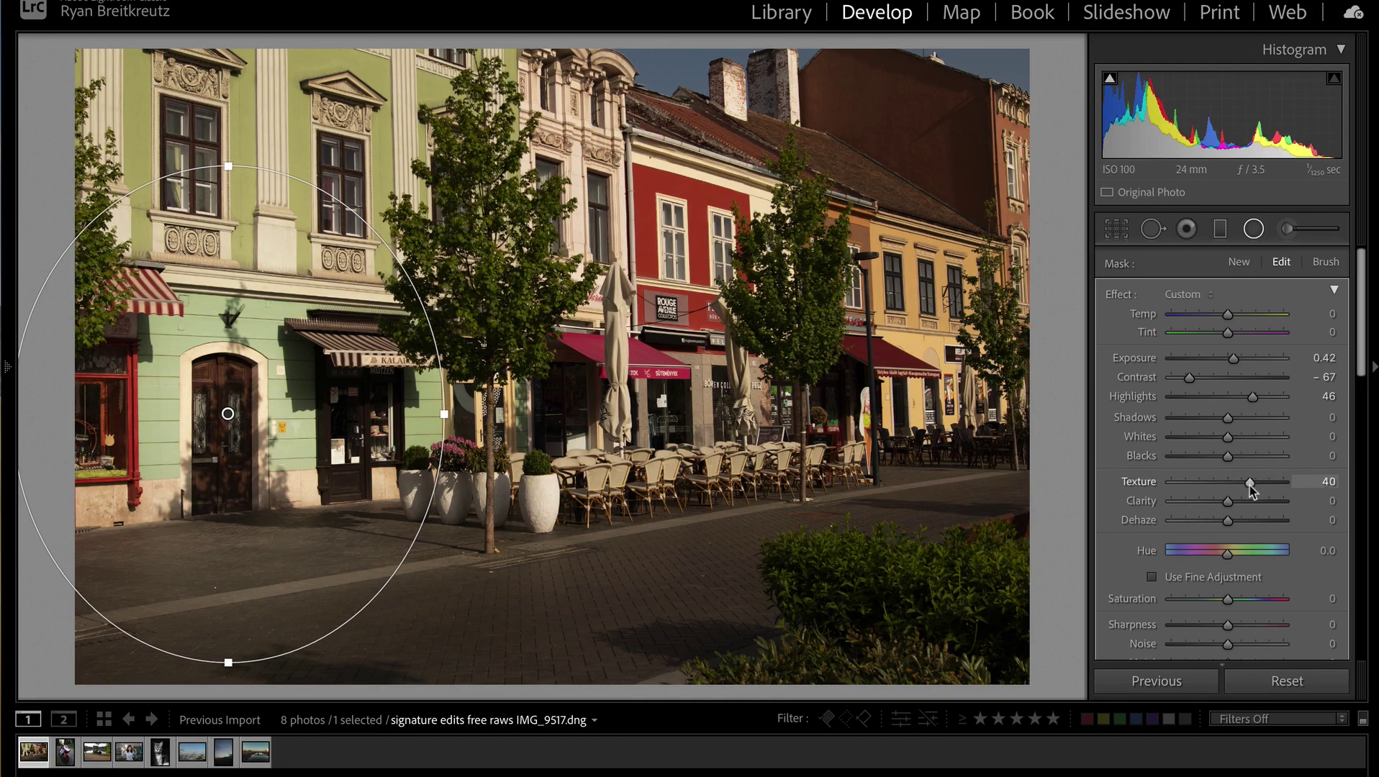
Step: Leave the radial filter and raise the photo's overall Exposure to -0.82
left_click(1221, 229)
key("equal")
key("equal")
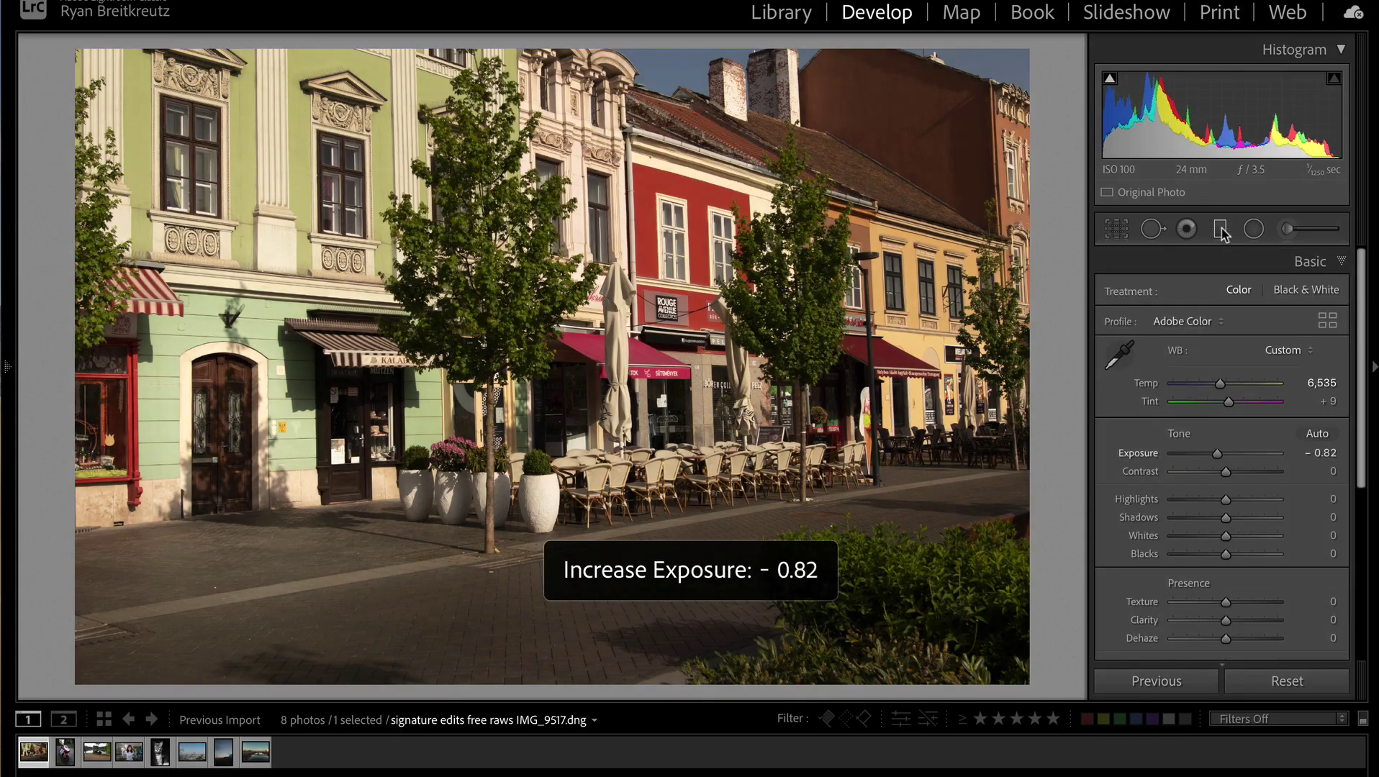
key("equal")
key("minus")
Step: Compare the edited street photo with its unedited version several times
key("backslash")
key("backslash")
key("backslash")
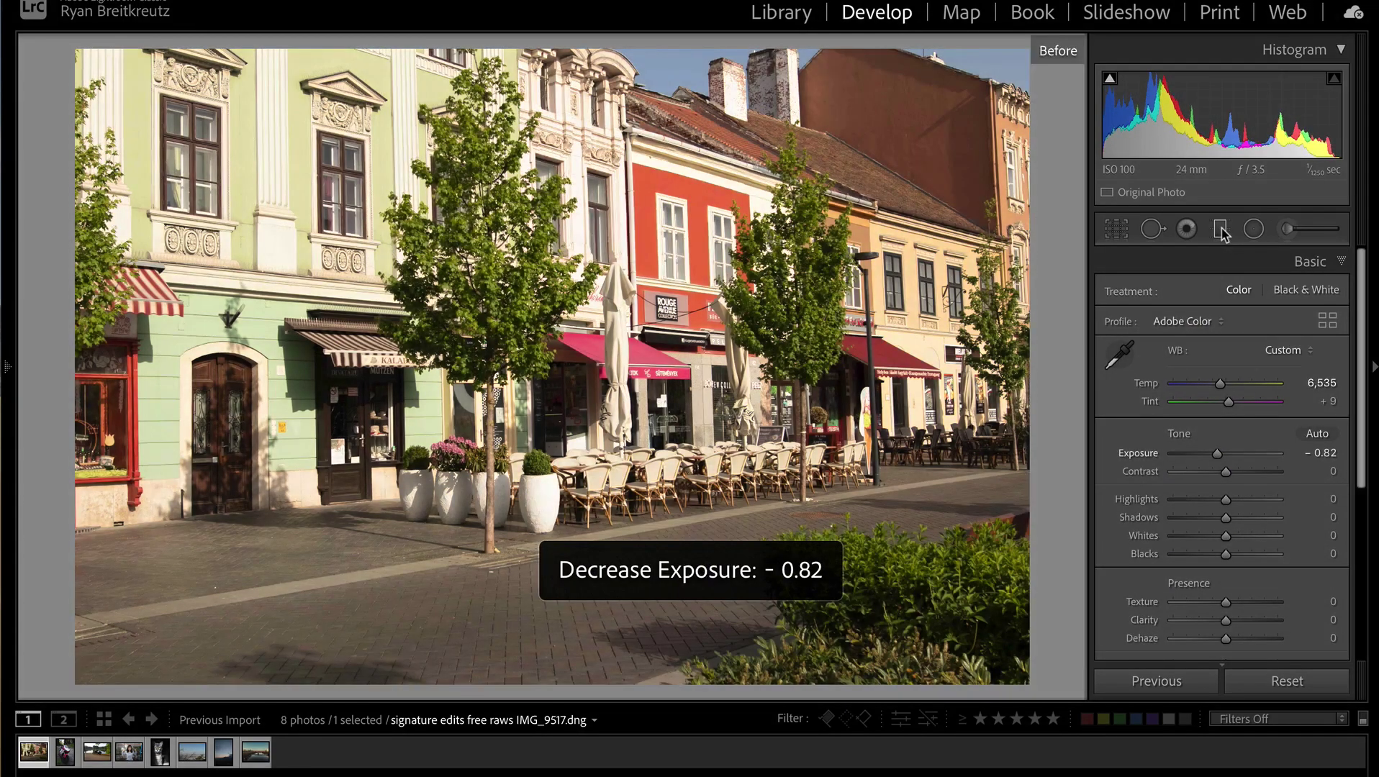
key("backslash")
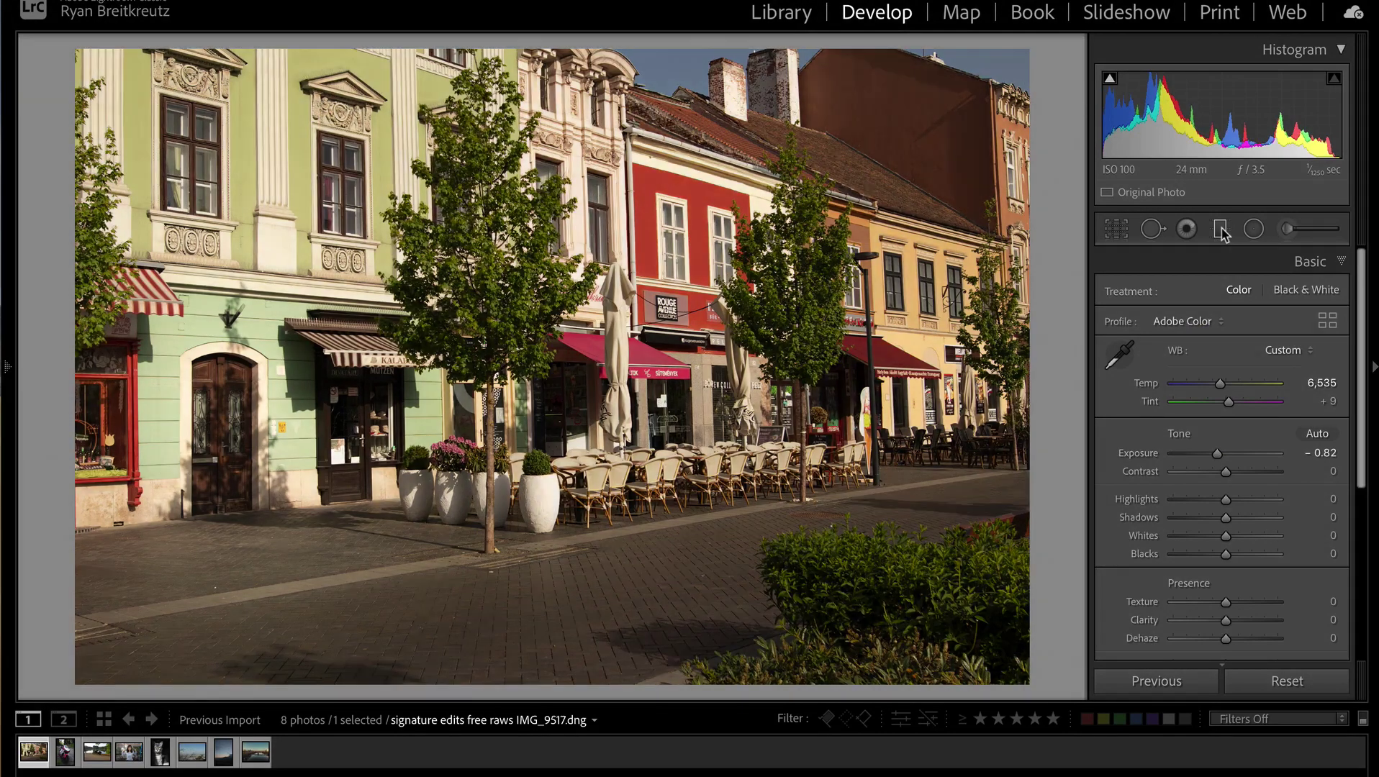
key("backslash")
key("backslash")
key("backslash")
key("backslash")
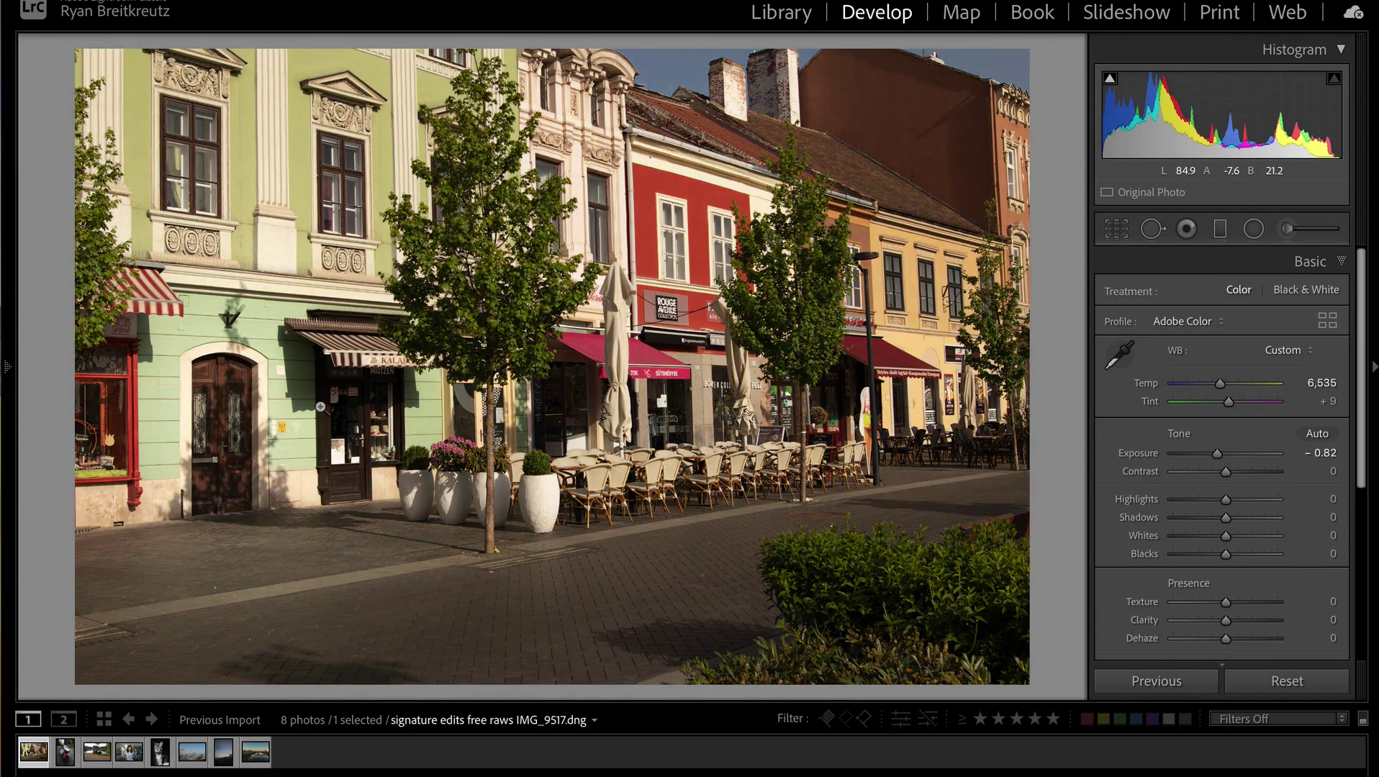
Step: Crop the street photo at its original aspect ratio, trimming the far-right buildings and the lower foreground while keeping the rooftops and chimneys
key("r")
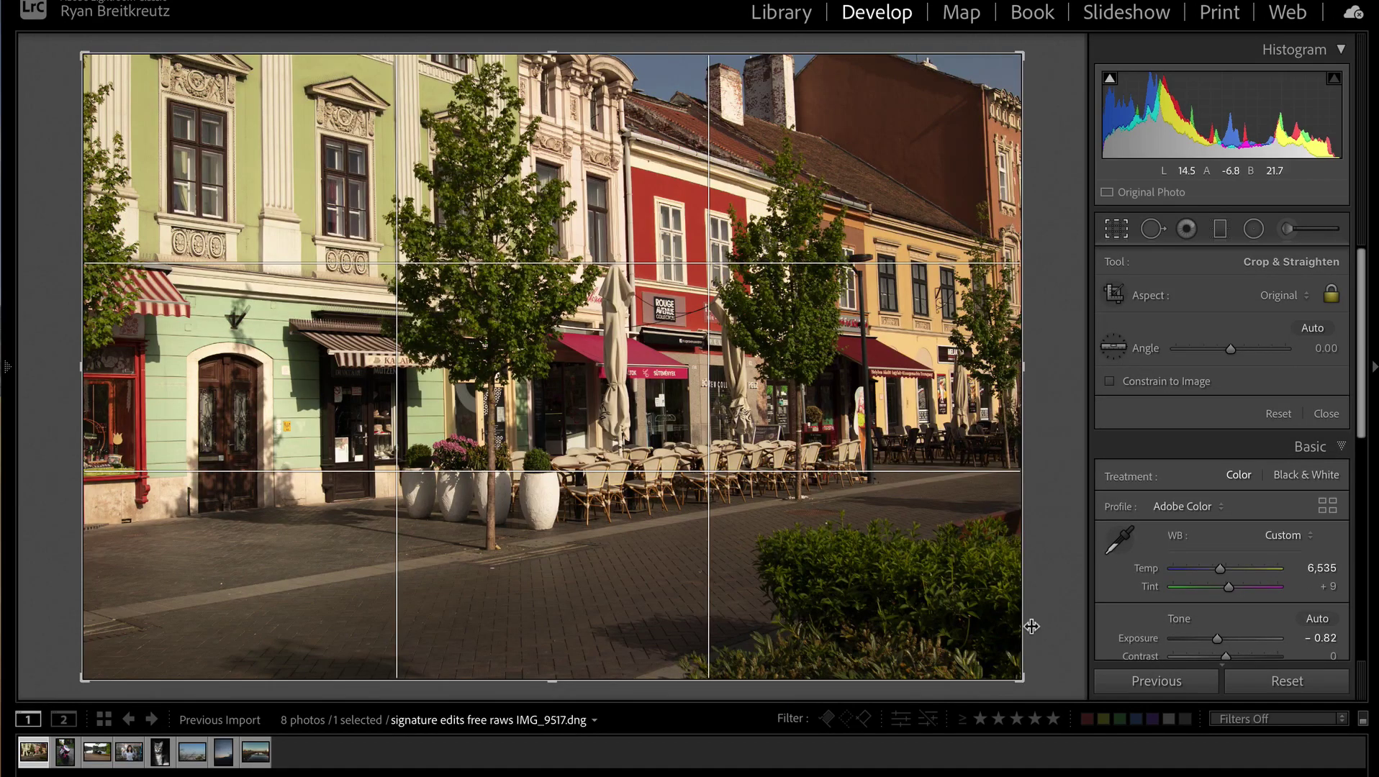
left_click_drag(1020, 677, 931, 639)
left_click_drag(838, 479, 836, 426)
key("Return")
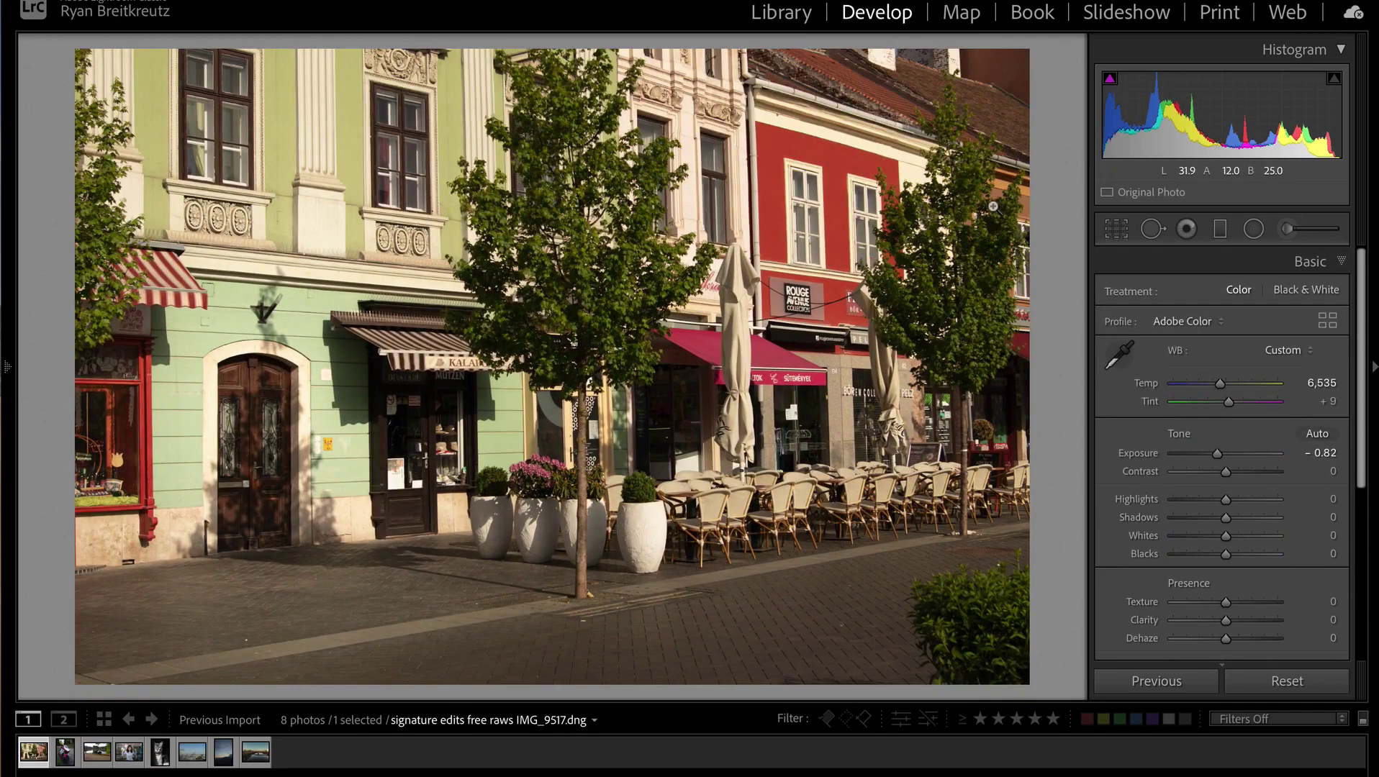
key("r")
left_click_drag(938, 101, 1002, 82)
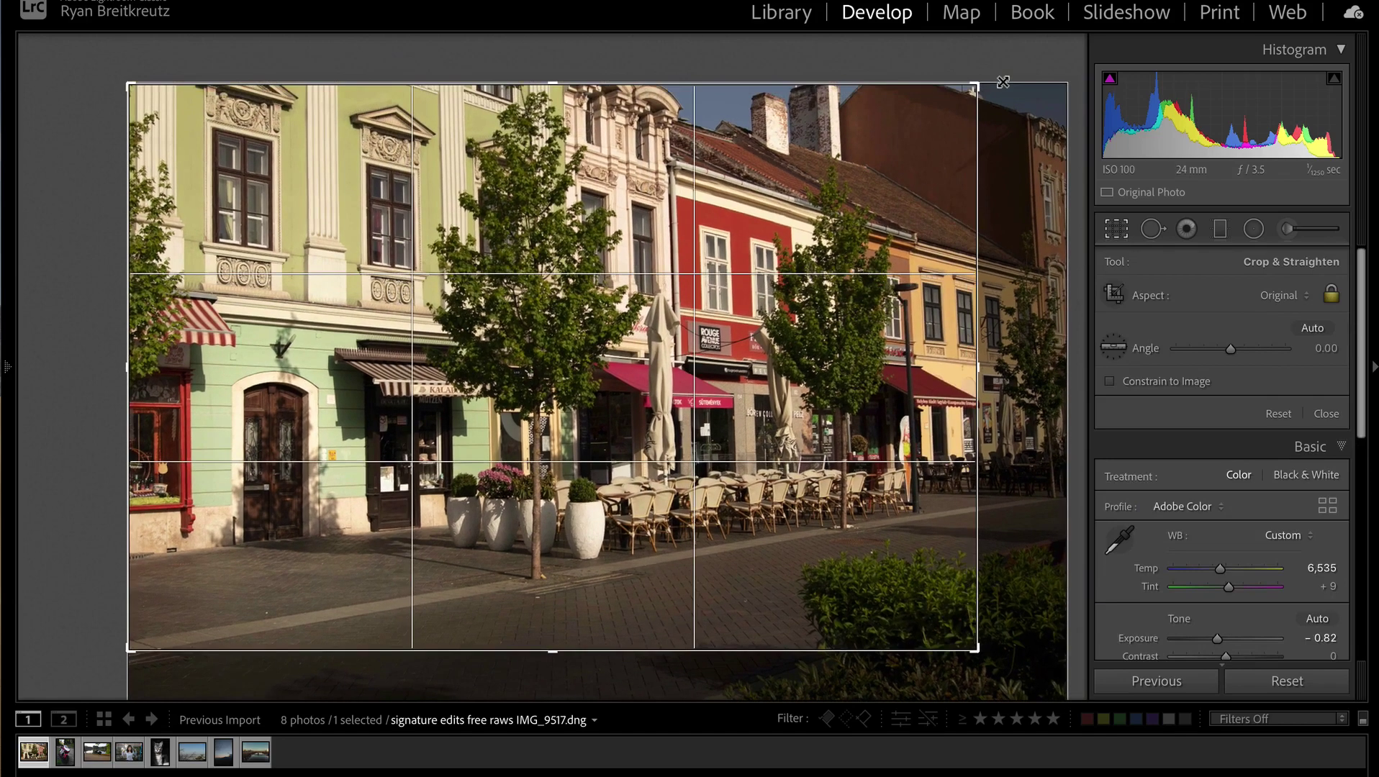
key("Return")
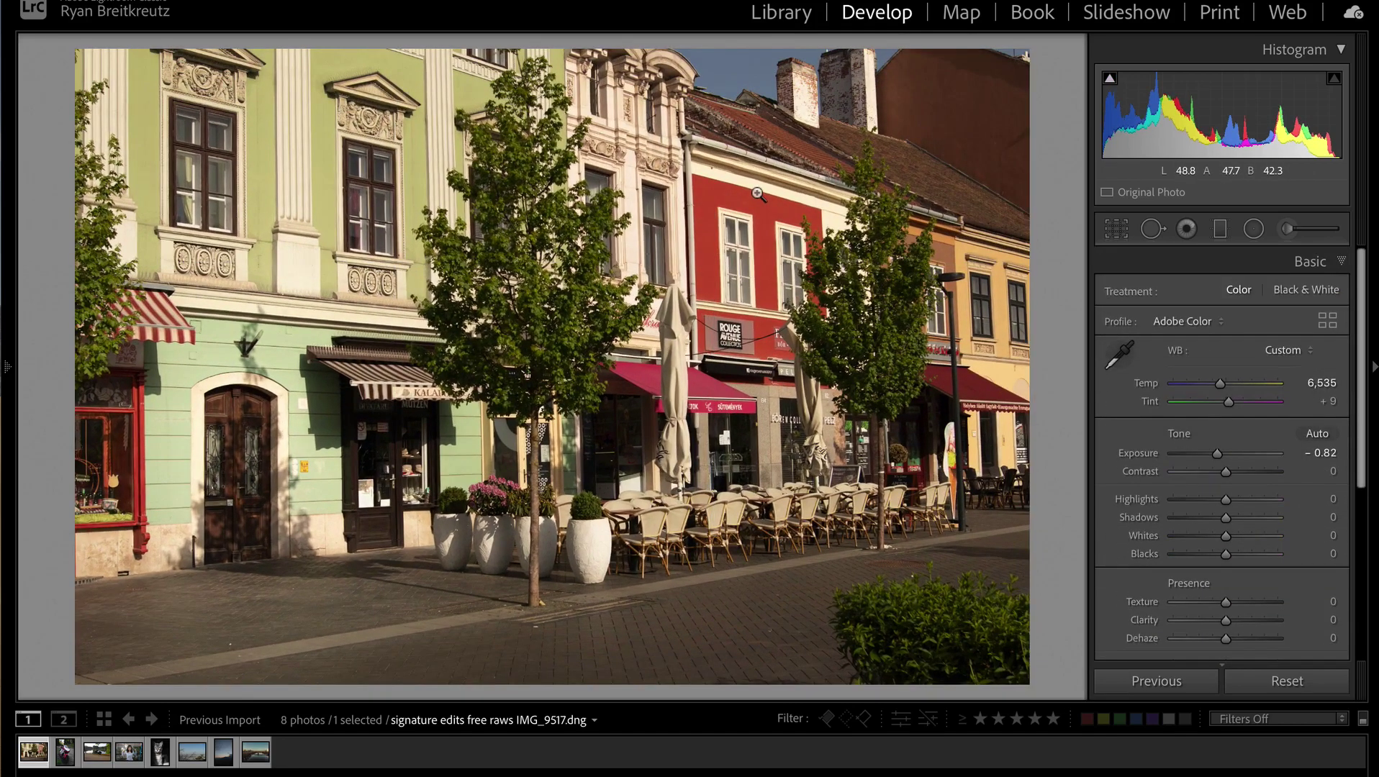
Step: Brush an Exposure effect over the green building's upper facade and the adjoining ornate cream facade, with the brush's Exposure at 0.47
left_click(1287, 230)
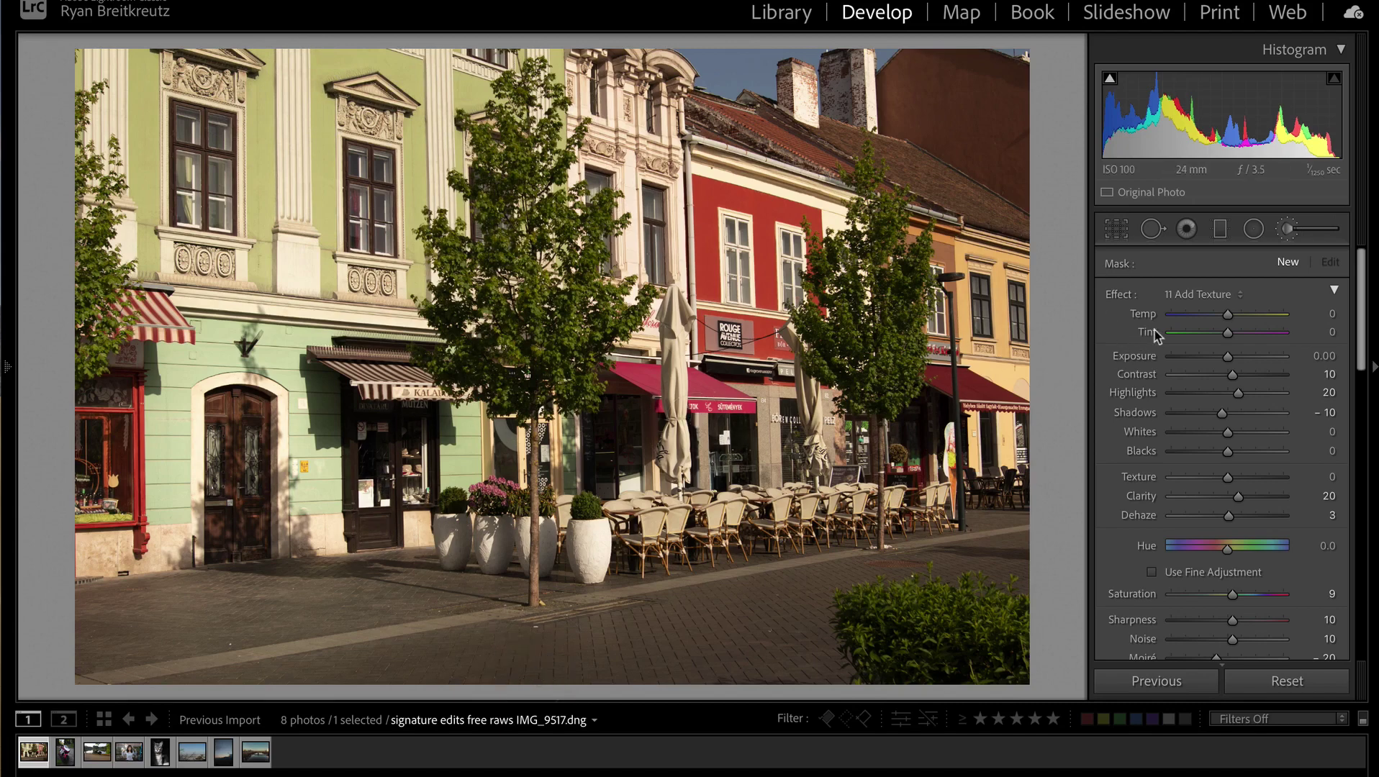
left_click(1223, 295)
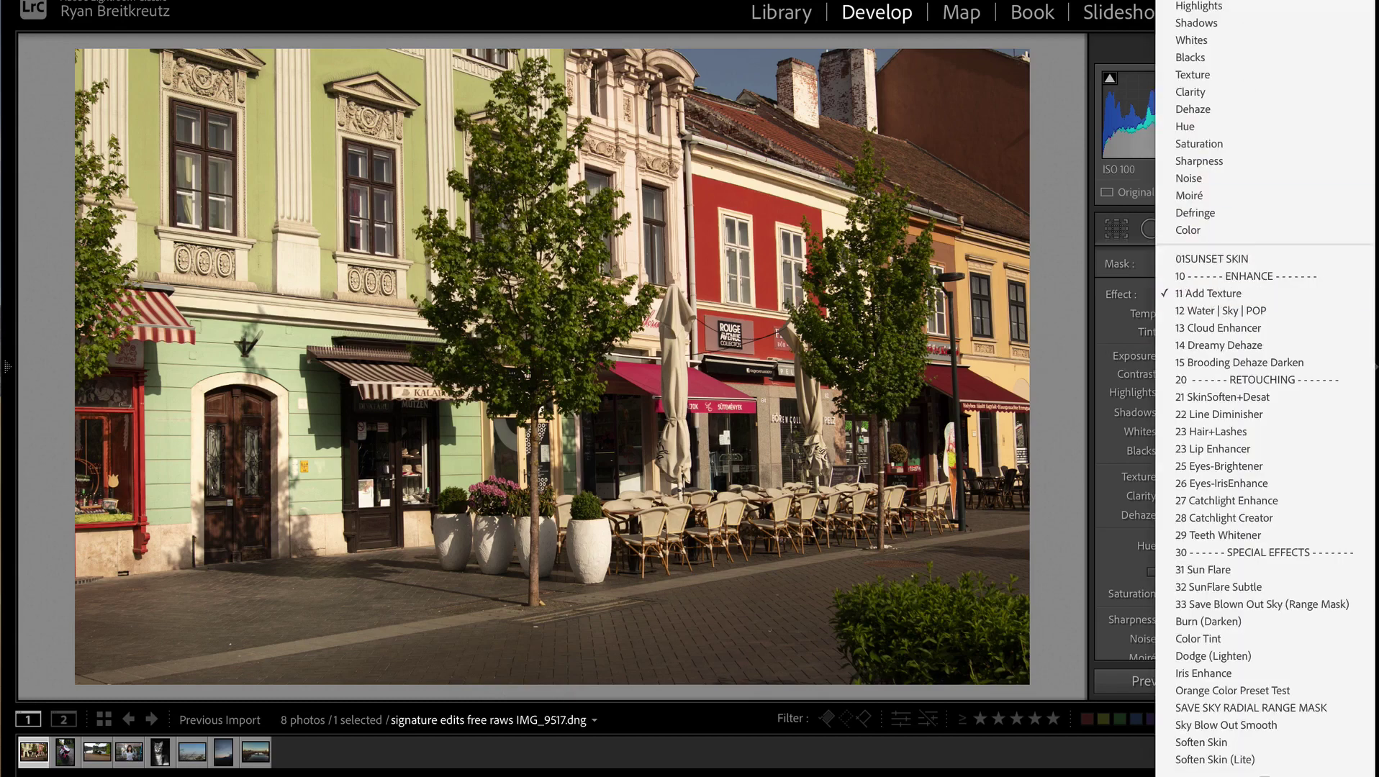
scroll(1265, 383, "up", 1)
left_click(1265, 390)
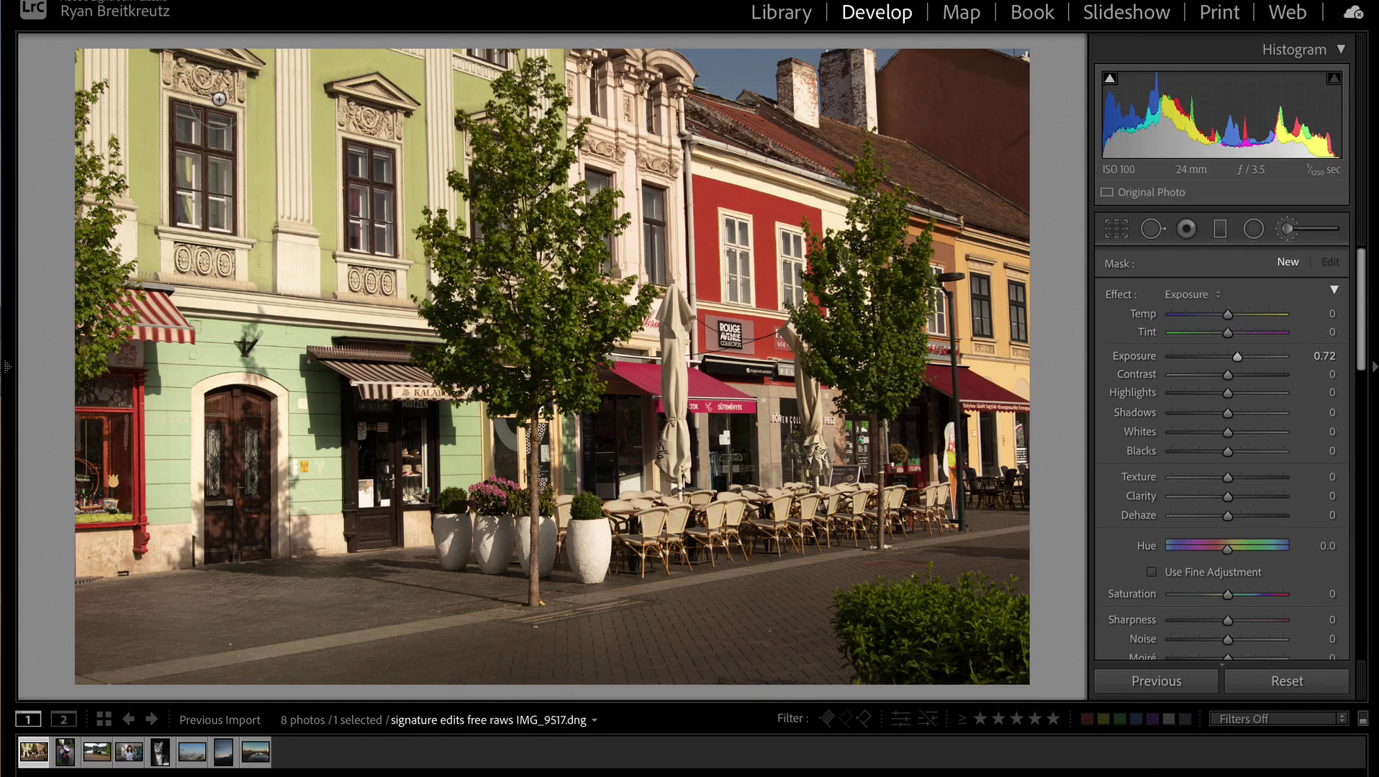
left_click_drag(202, 70, 201, 230)
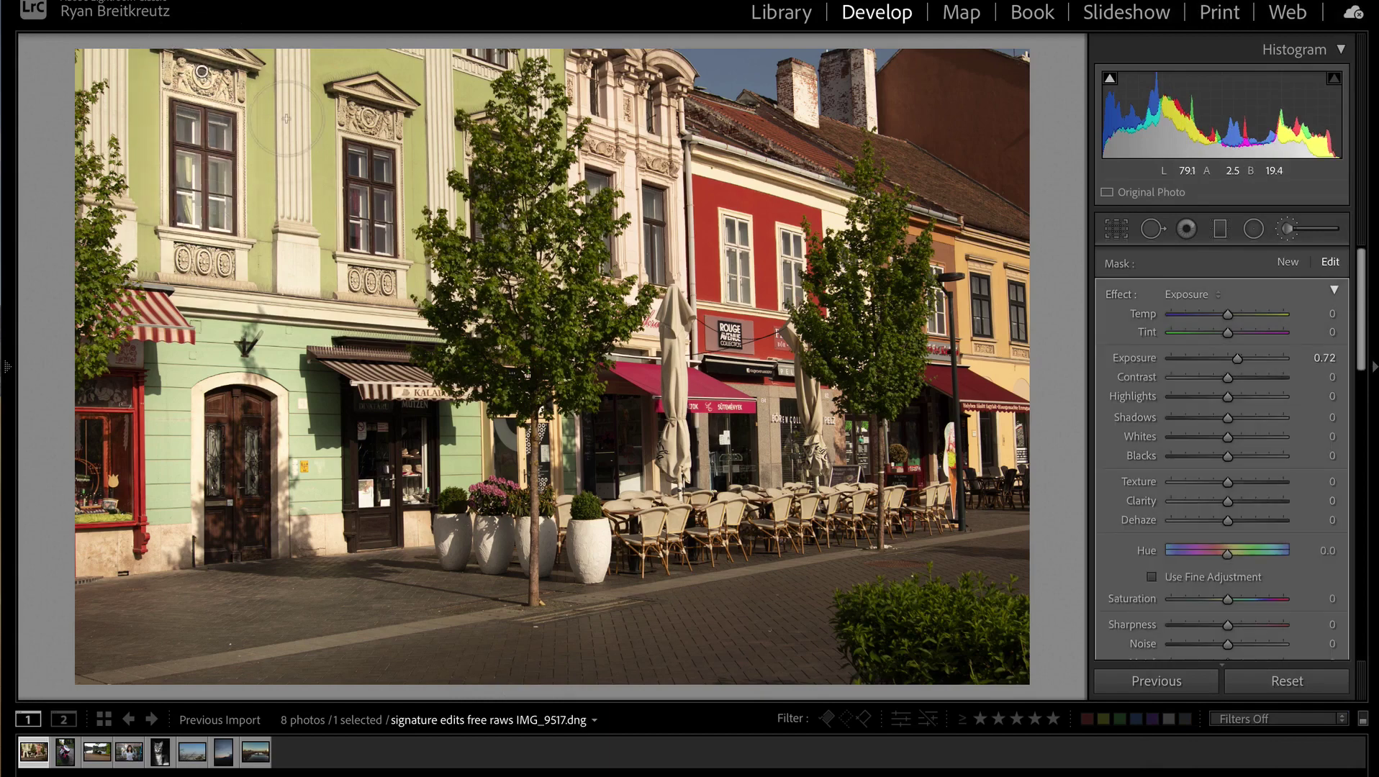
left_click_drag(292, 51, 291, 281)
left_click_drag(108, 52, 109, 281)
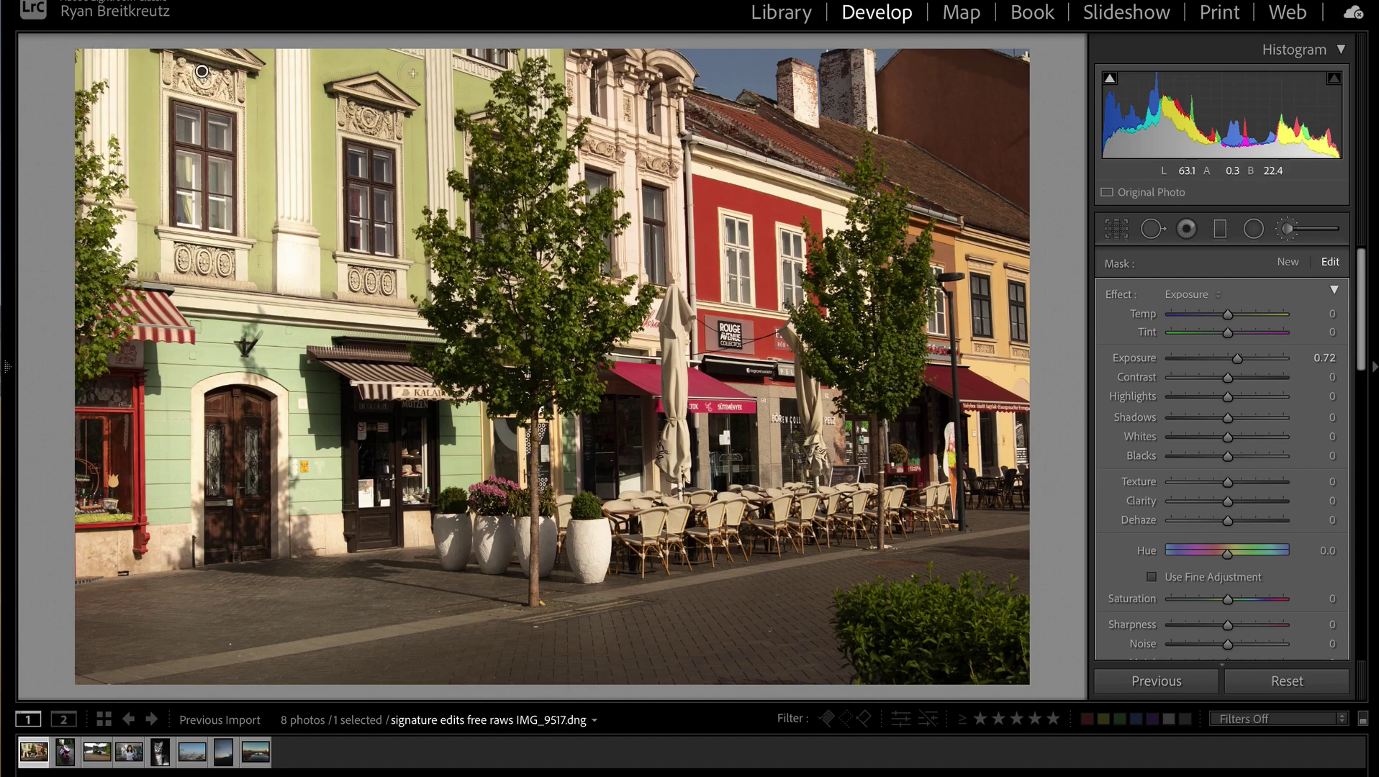
left_click_drag(363, 129, 360, 284)
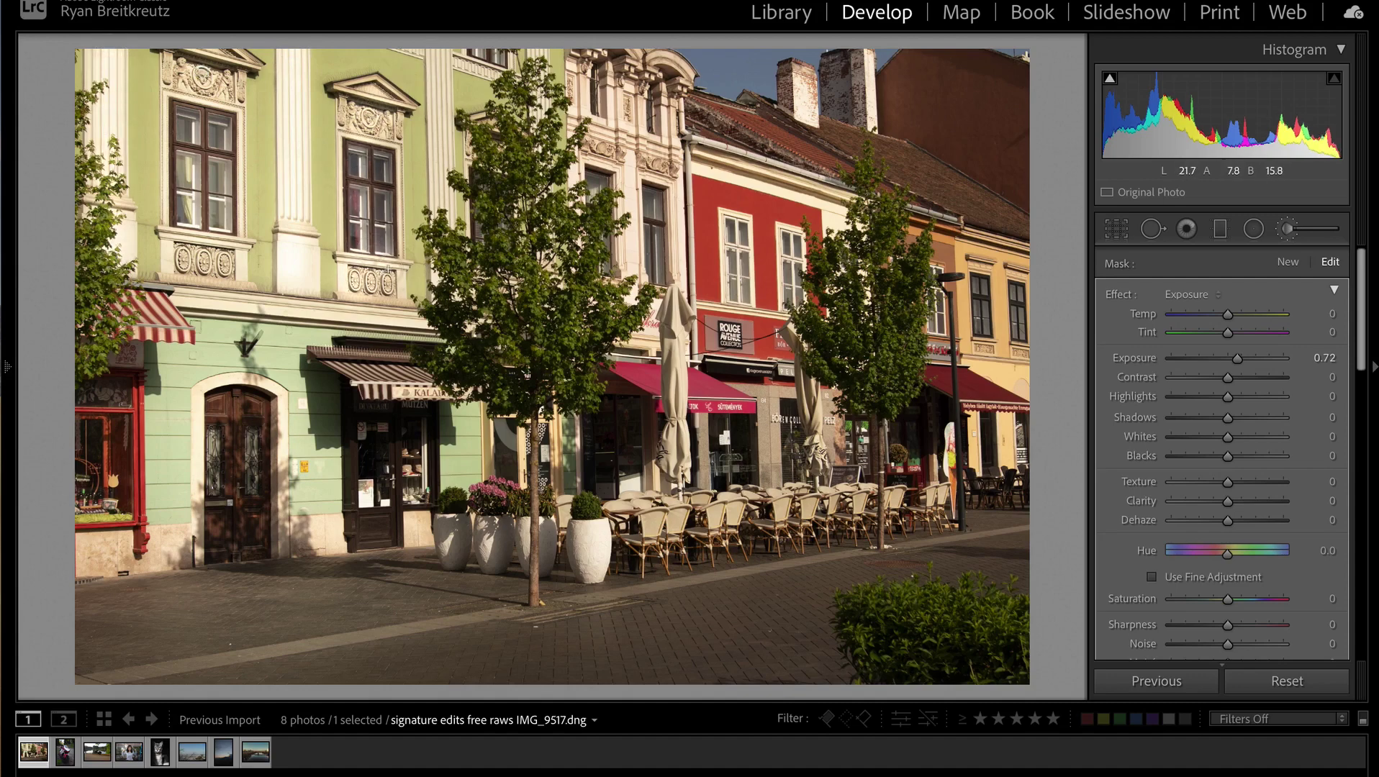
left_click_drag(446, 58, 450, 266)
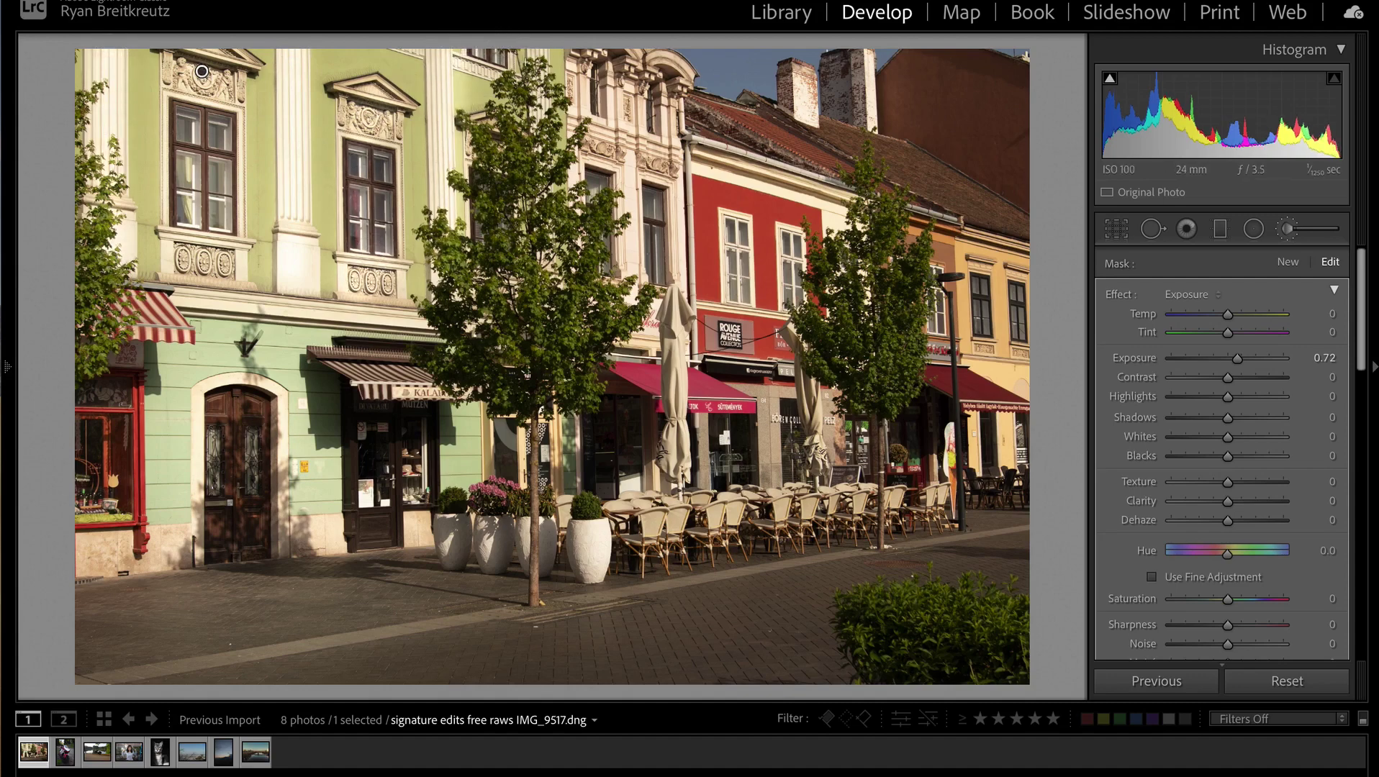
mouse_move(464, 63)
left_mouse_down()
mouse_move(550, 65)
mouse_move(644, 93)
mouse_move(662, 136)
mouse_move(630, 187)
mouse_move(644, 324)
mouse_move(612, 309)
left_mouse_up()
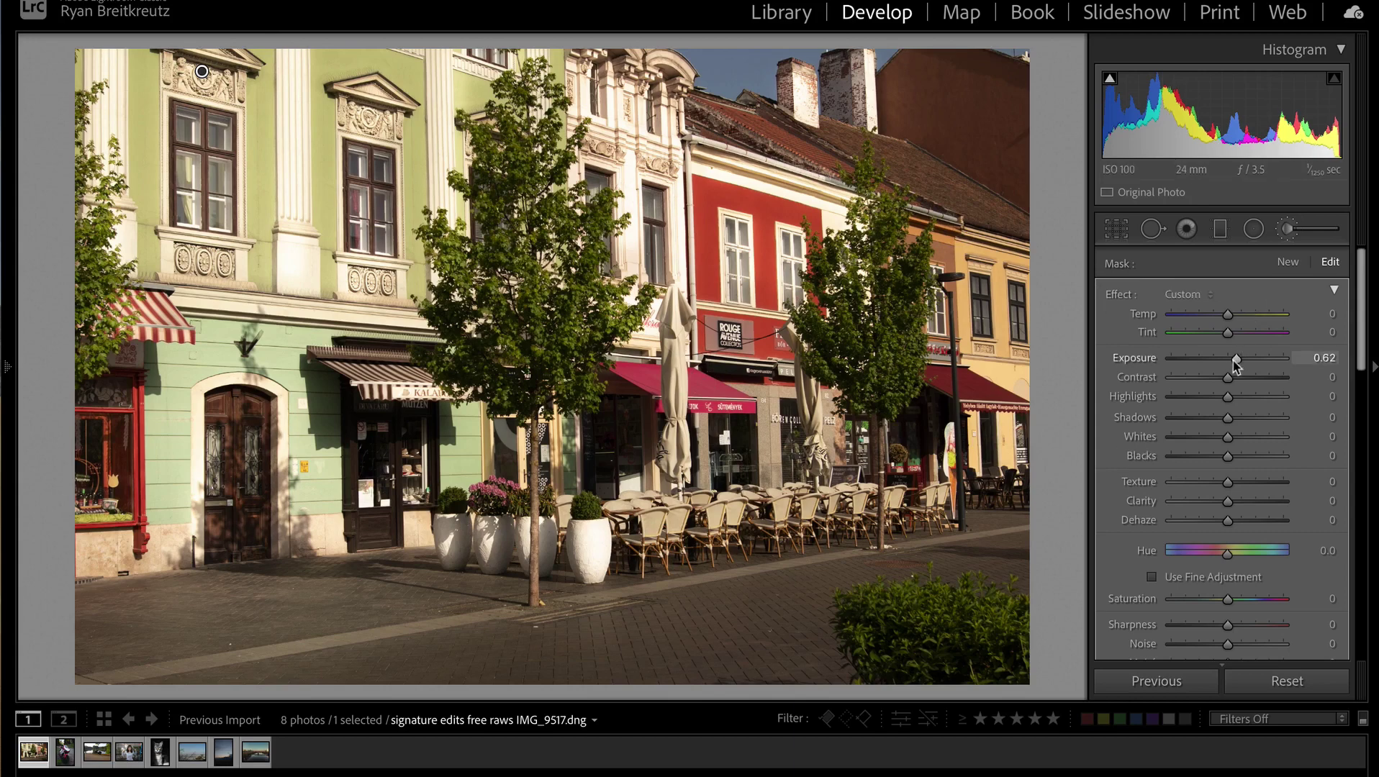
left_click_drag(1234, 365, 1232, 365)
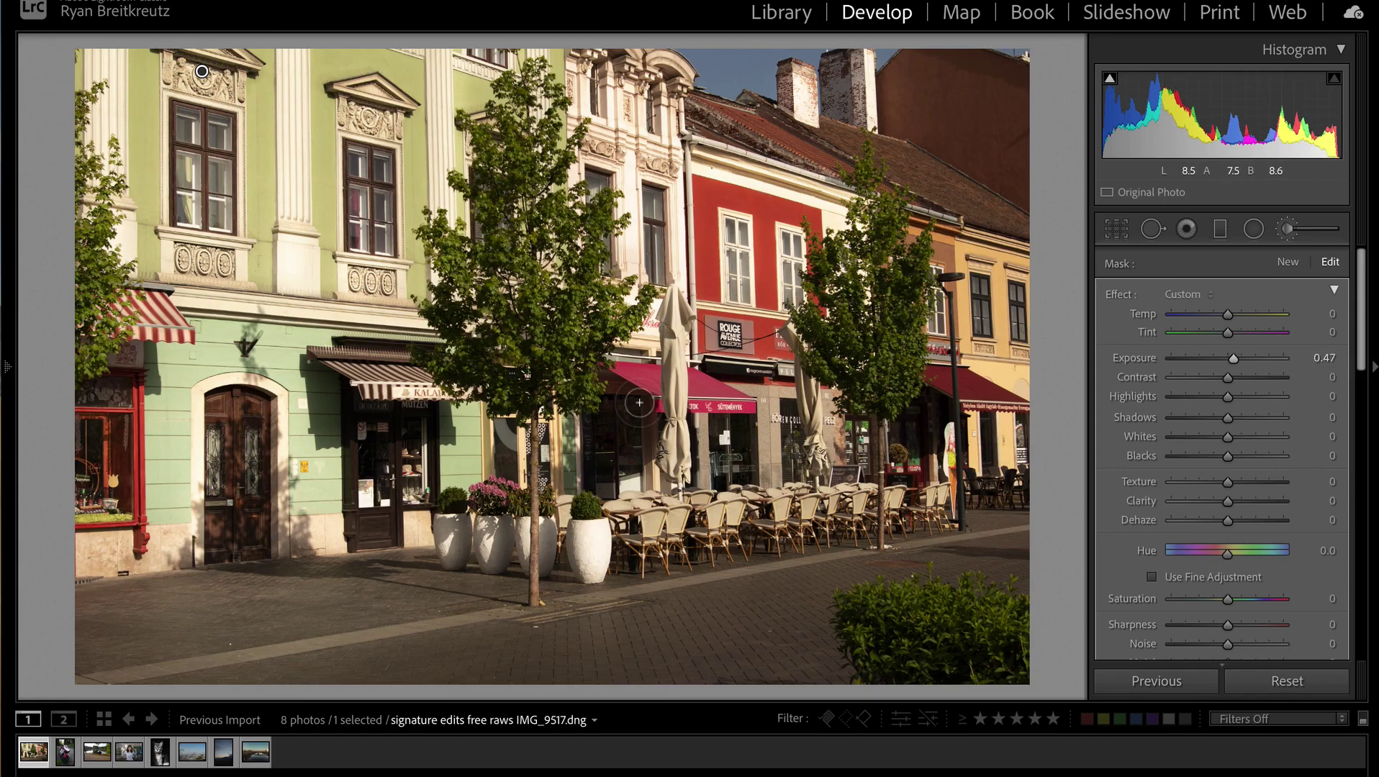
Step: Leave the brush, lower the photo's overall Exposure to -1.02, and compare it with the unedited version
key("Return")
key("shift+m")
key("minus")
key("minus")
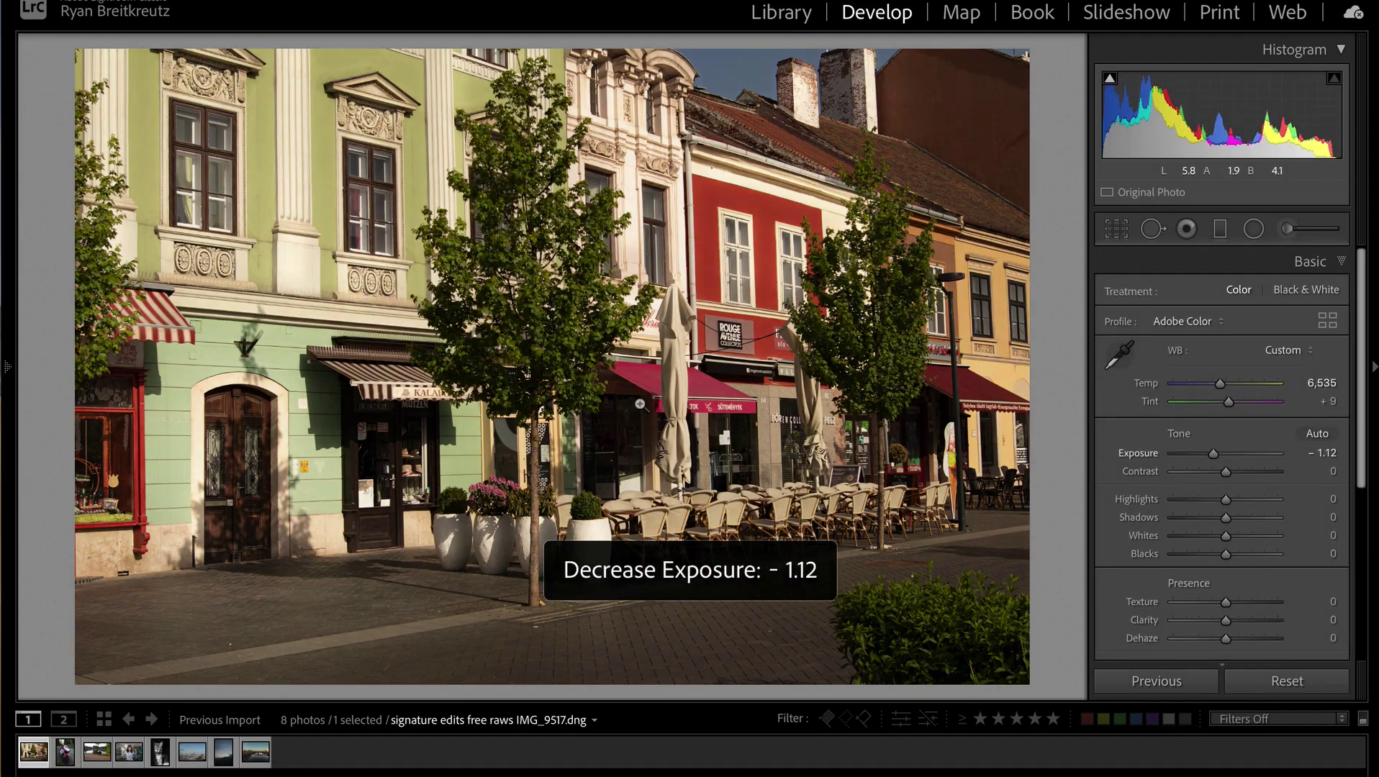
key("equal")
key("backslash")
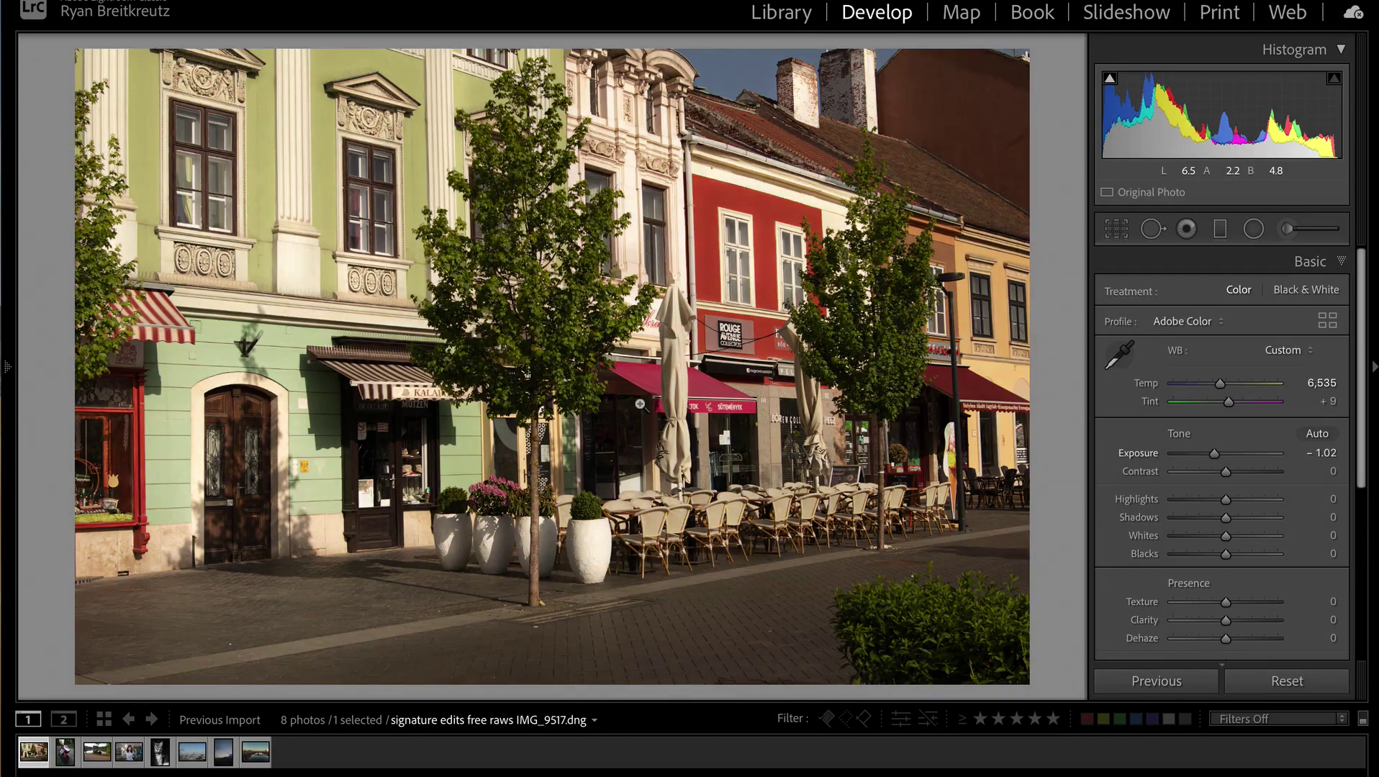
key("backslash")
Step: Paint a new darkening brush mask over the whole photo with Exposure at -0.48 and brush size 47
left_click(1287, 229)
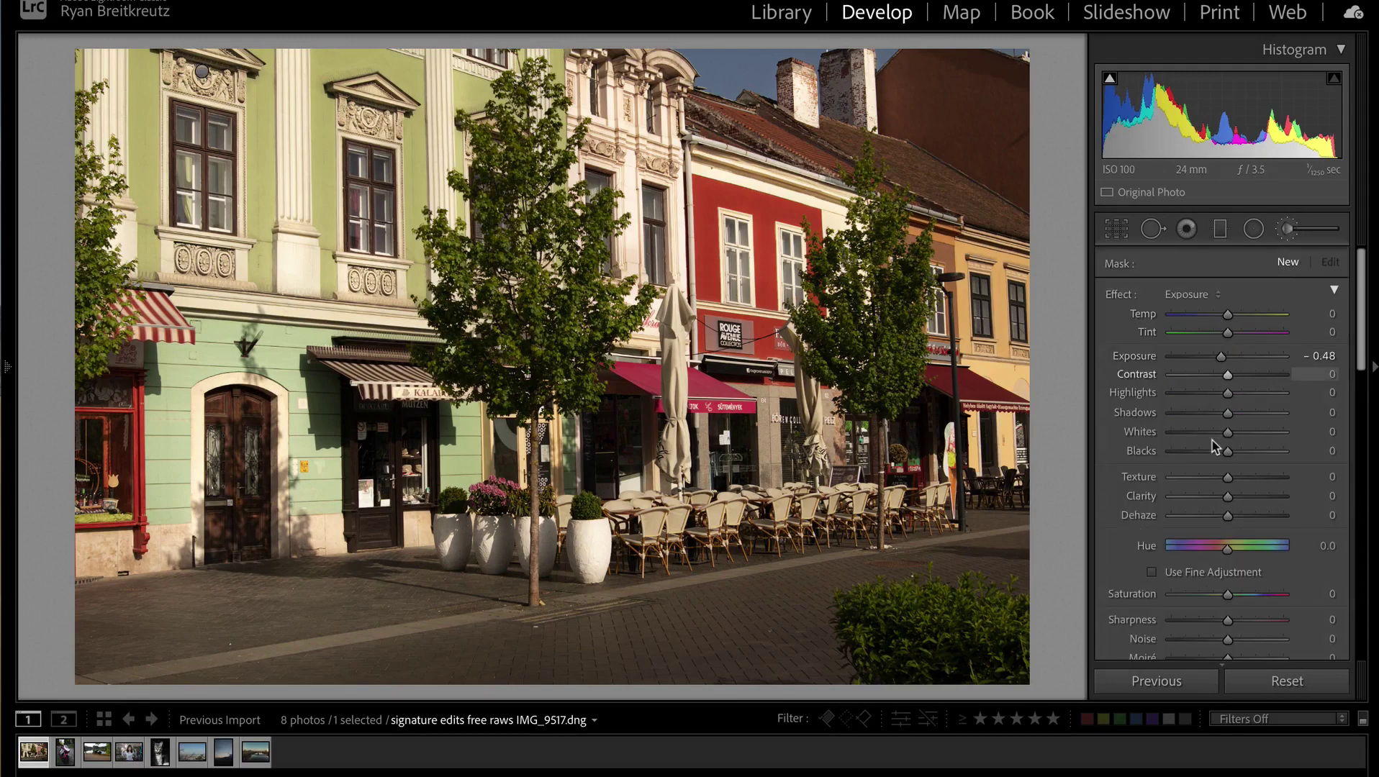
scroll(1213, 442, "down", 1)
scroll(1212, 445, "down", 5)
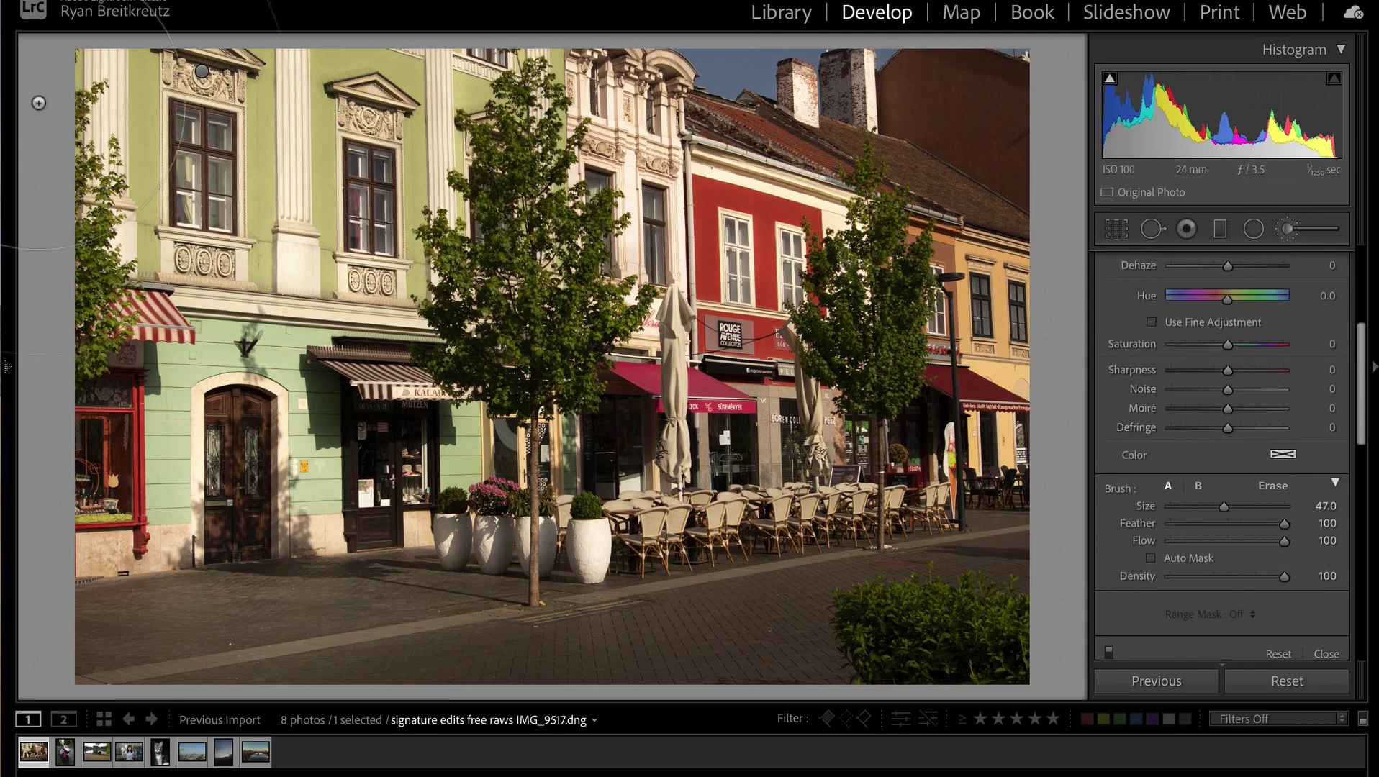
scroll(89, 100, "up", 4)
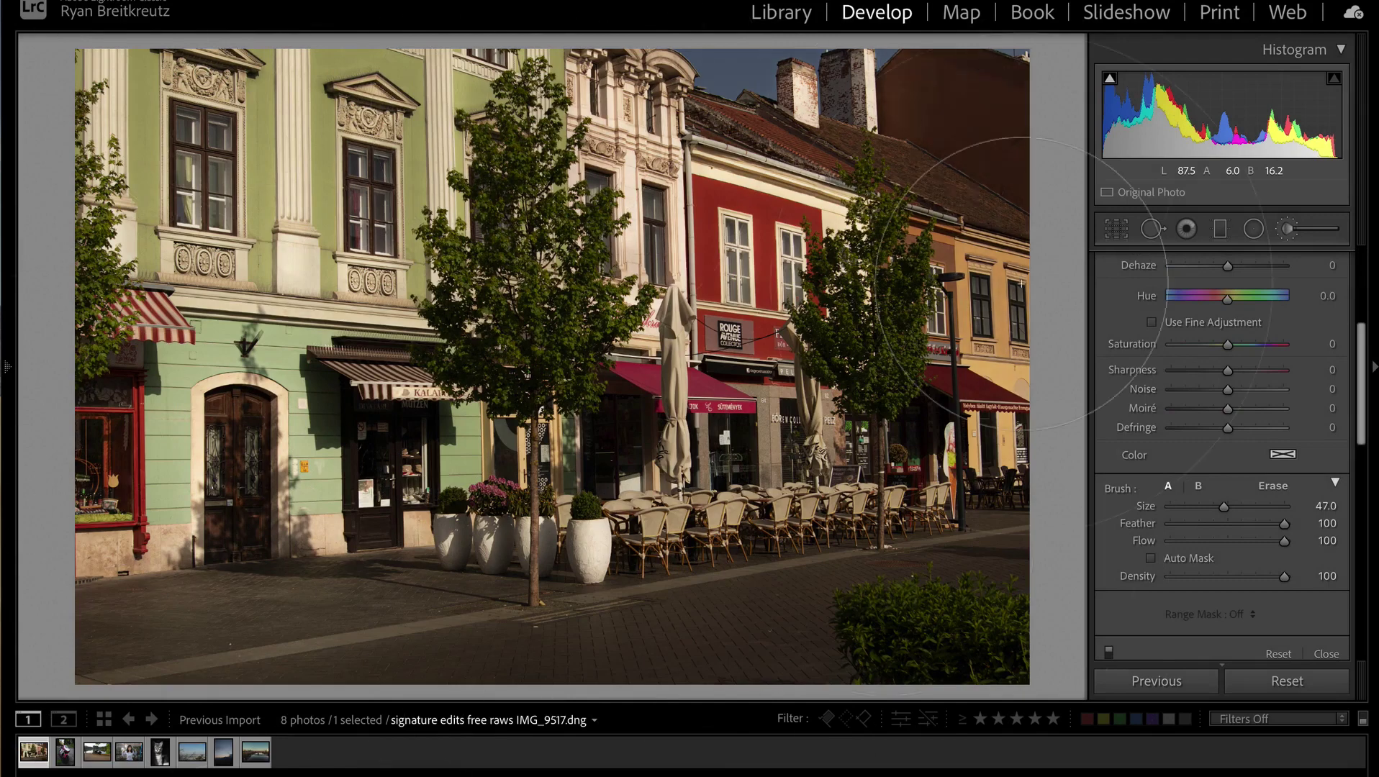
left_click(88, 100)
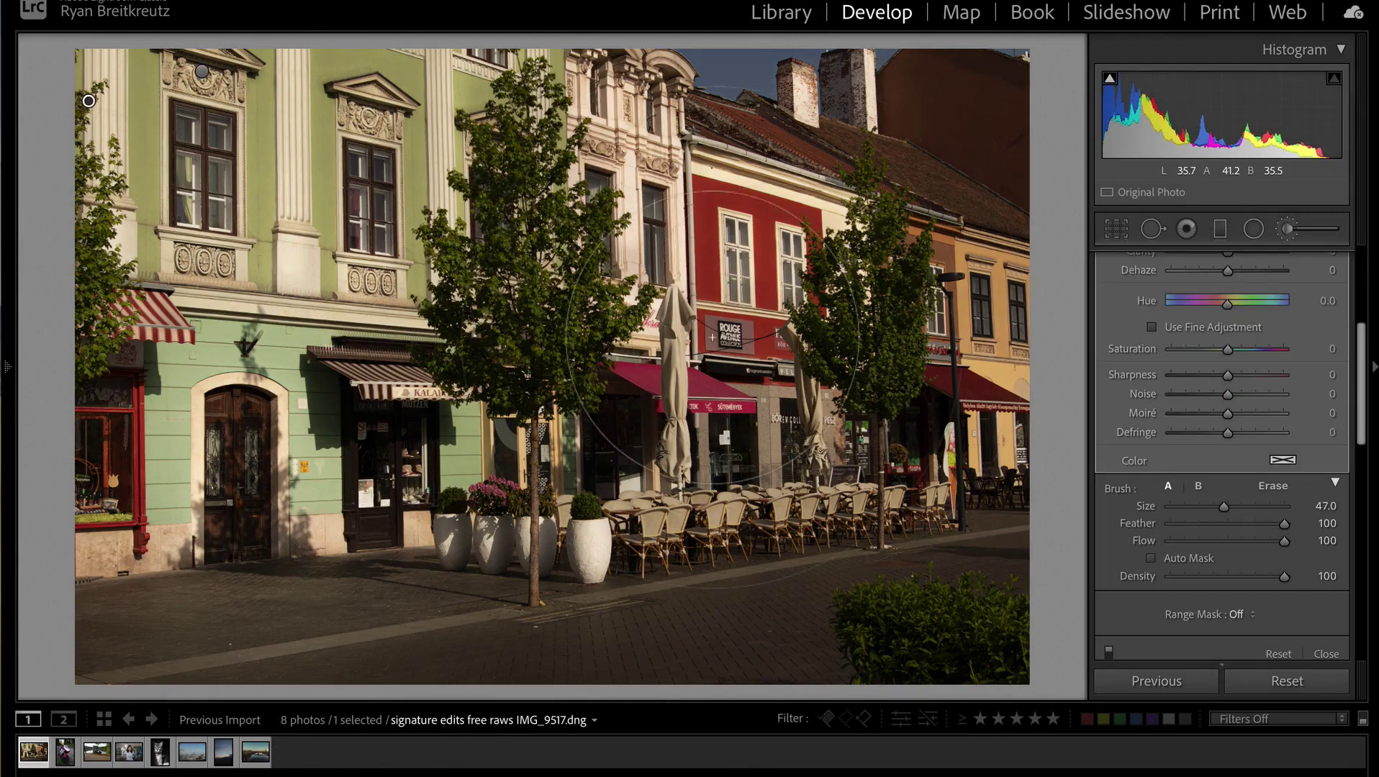
Step: Limit the darkening brush to the shadows with a Luminance range mask set to 0/11, checking it with the mask overlay
key("o")
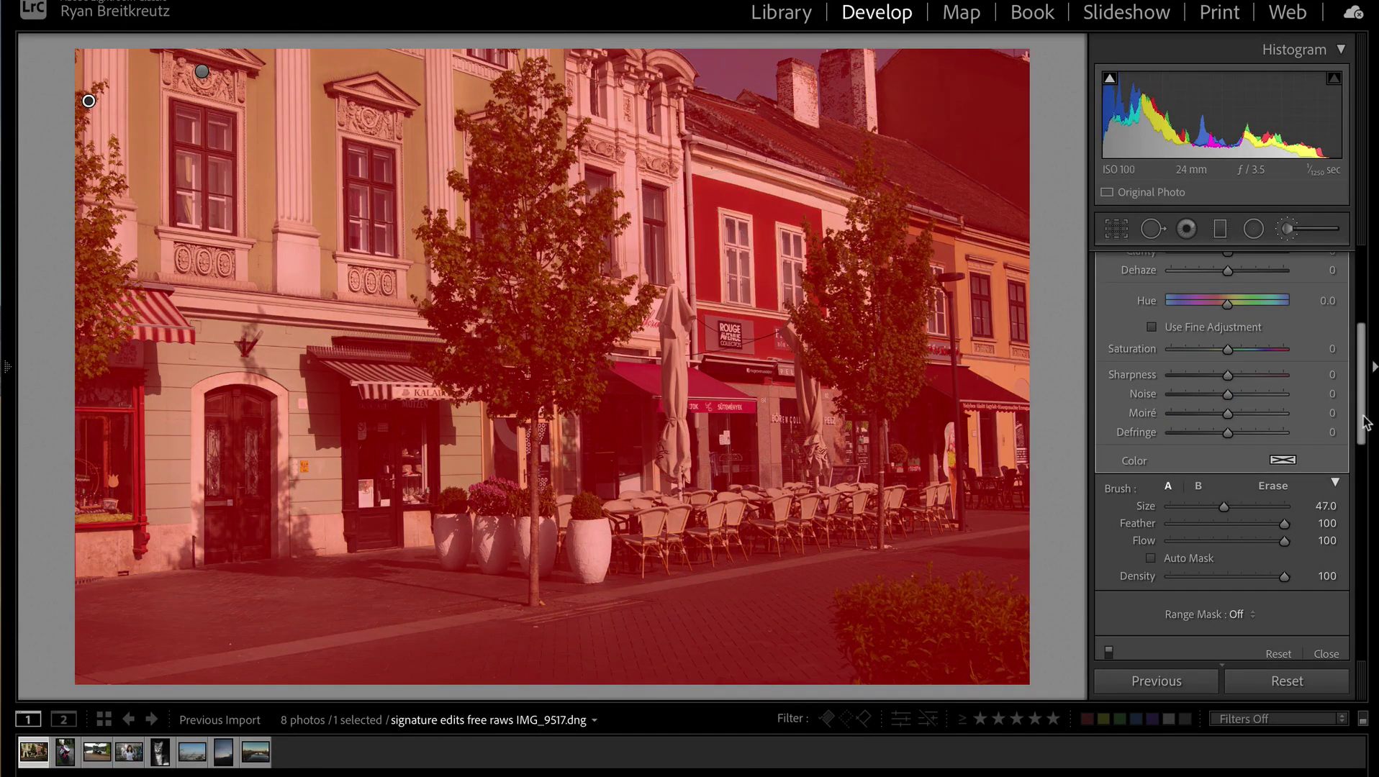
left_click(1237, 614)
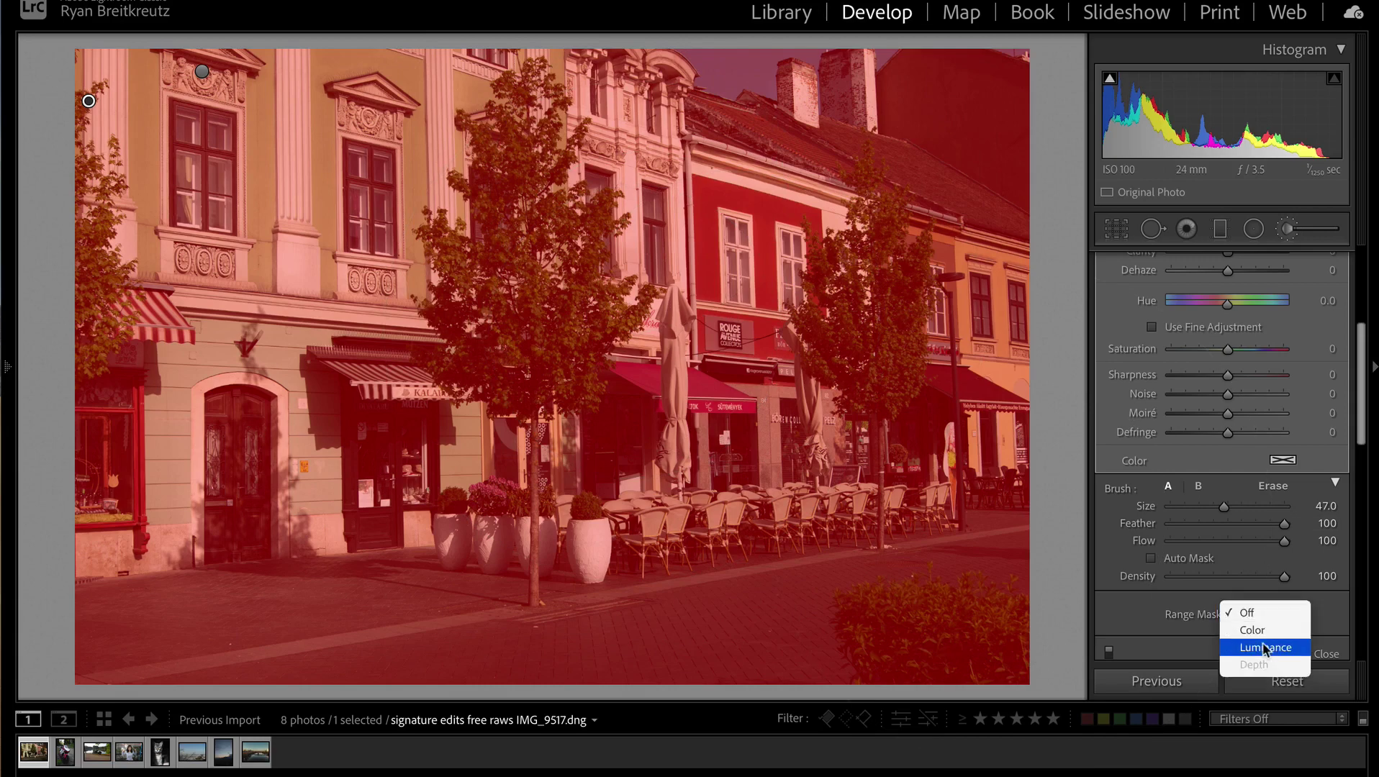
left_click(1264, 648)
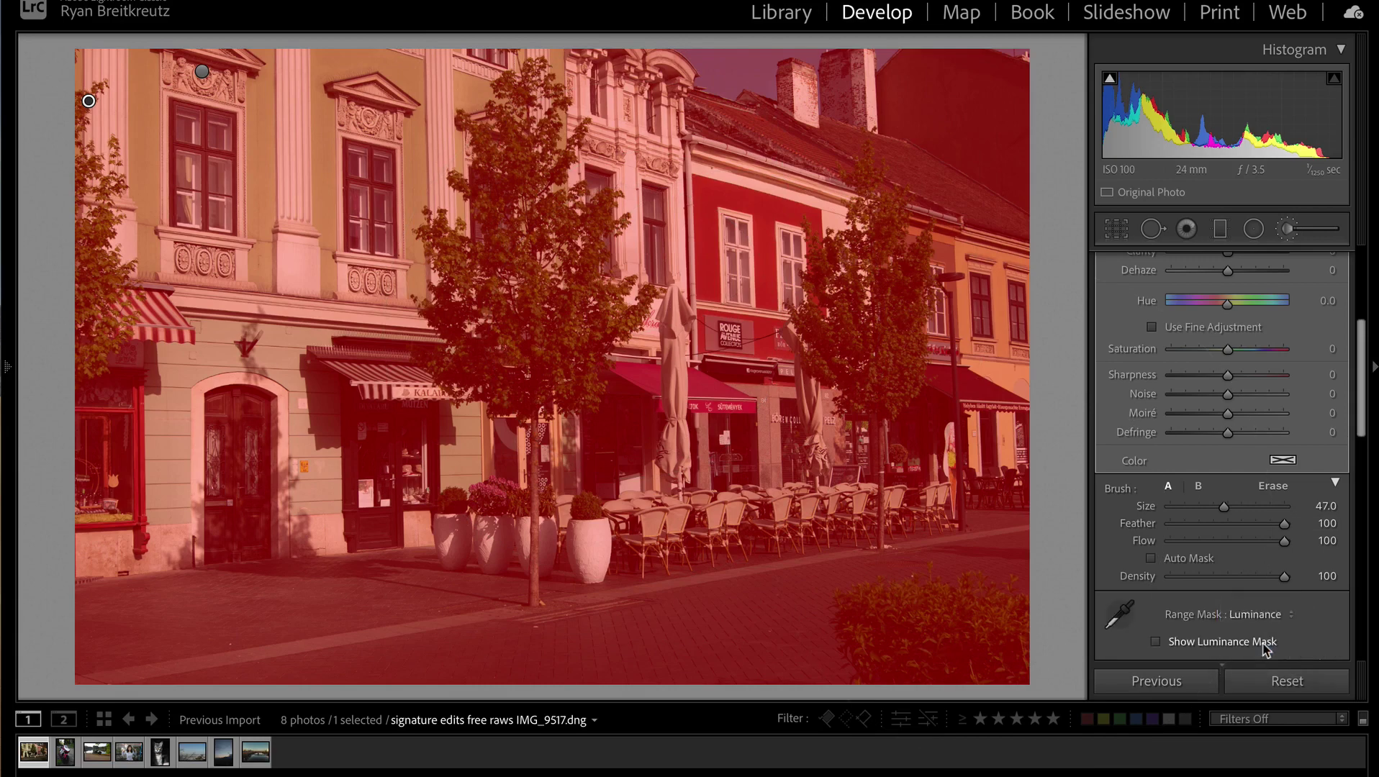
scroll(1270, 579, "down", 4)
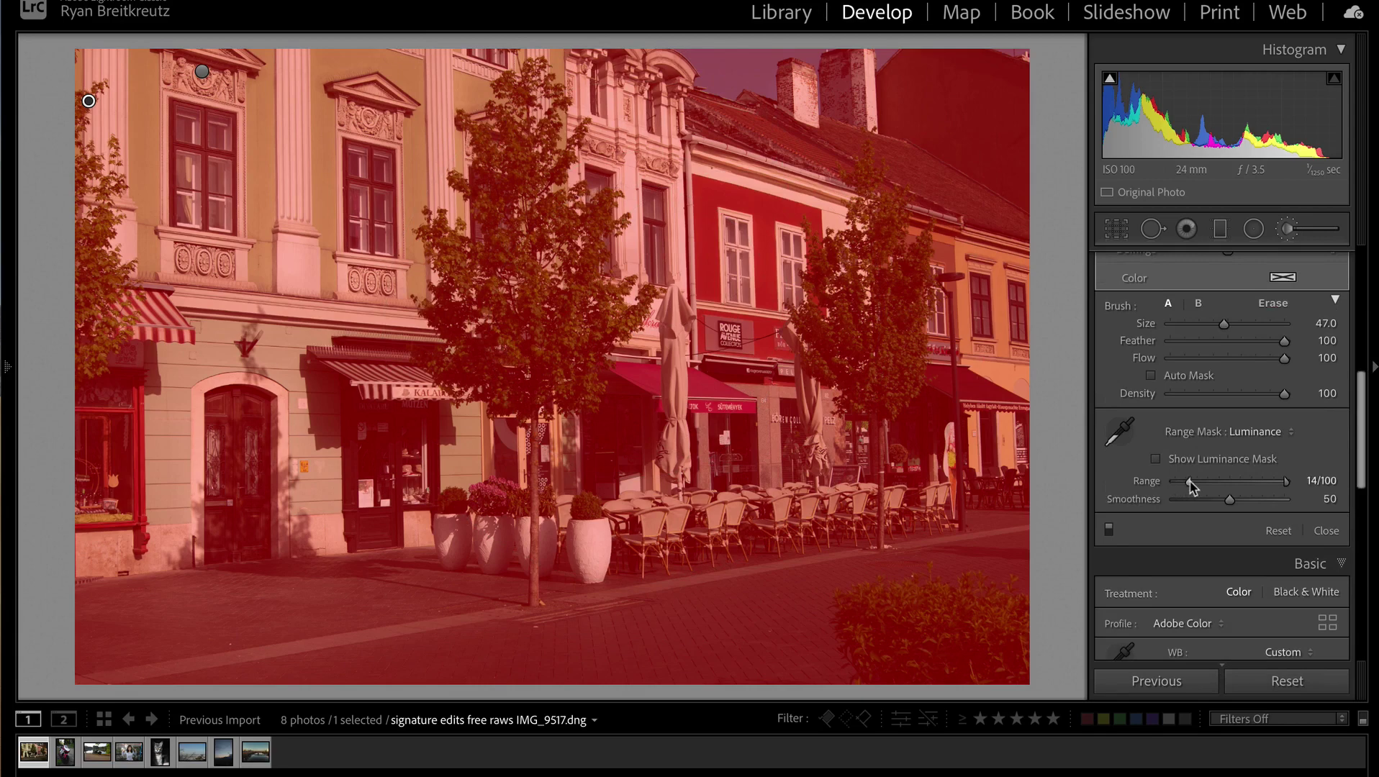
left_click_drag(1191, 485, 1271, 488)
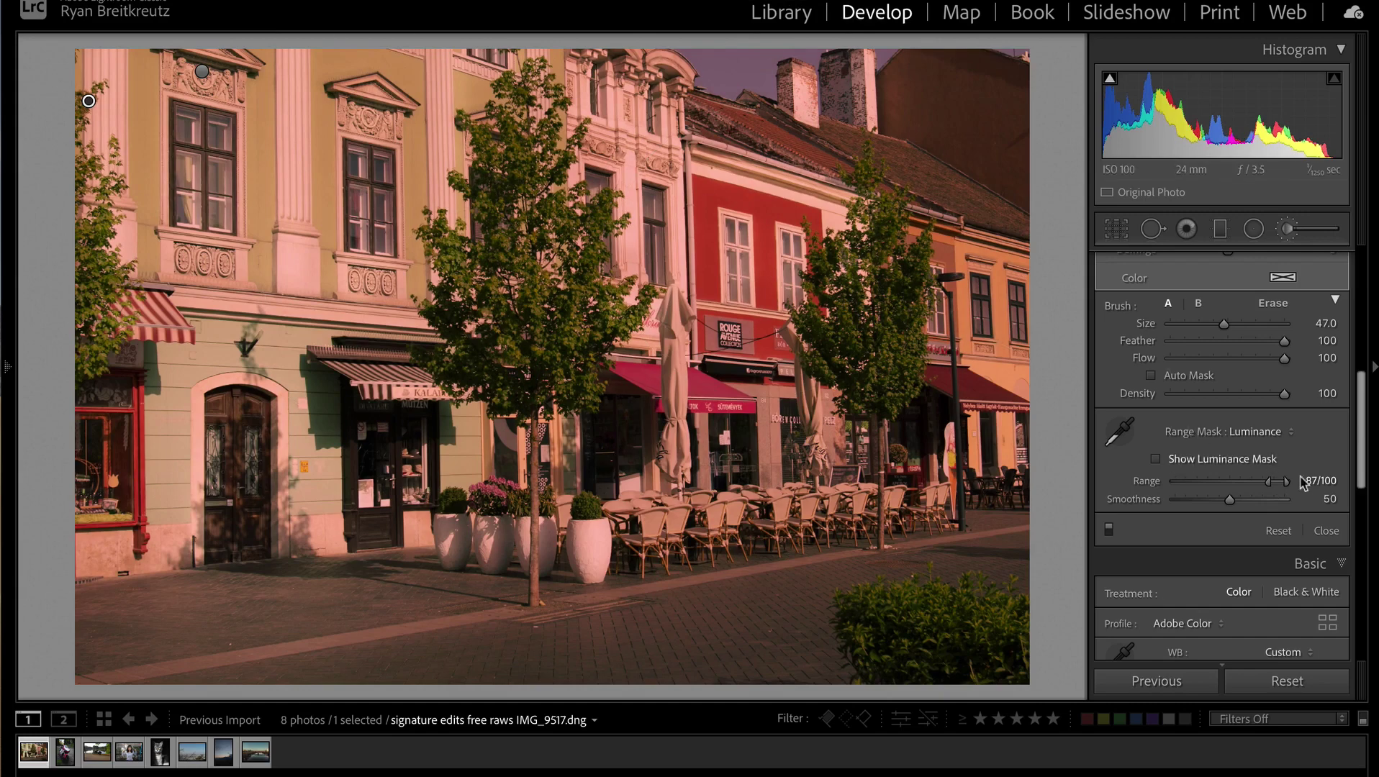
left_click_drag(1275, 484, 1181, 495)
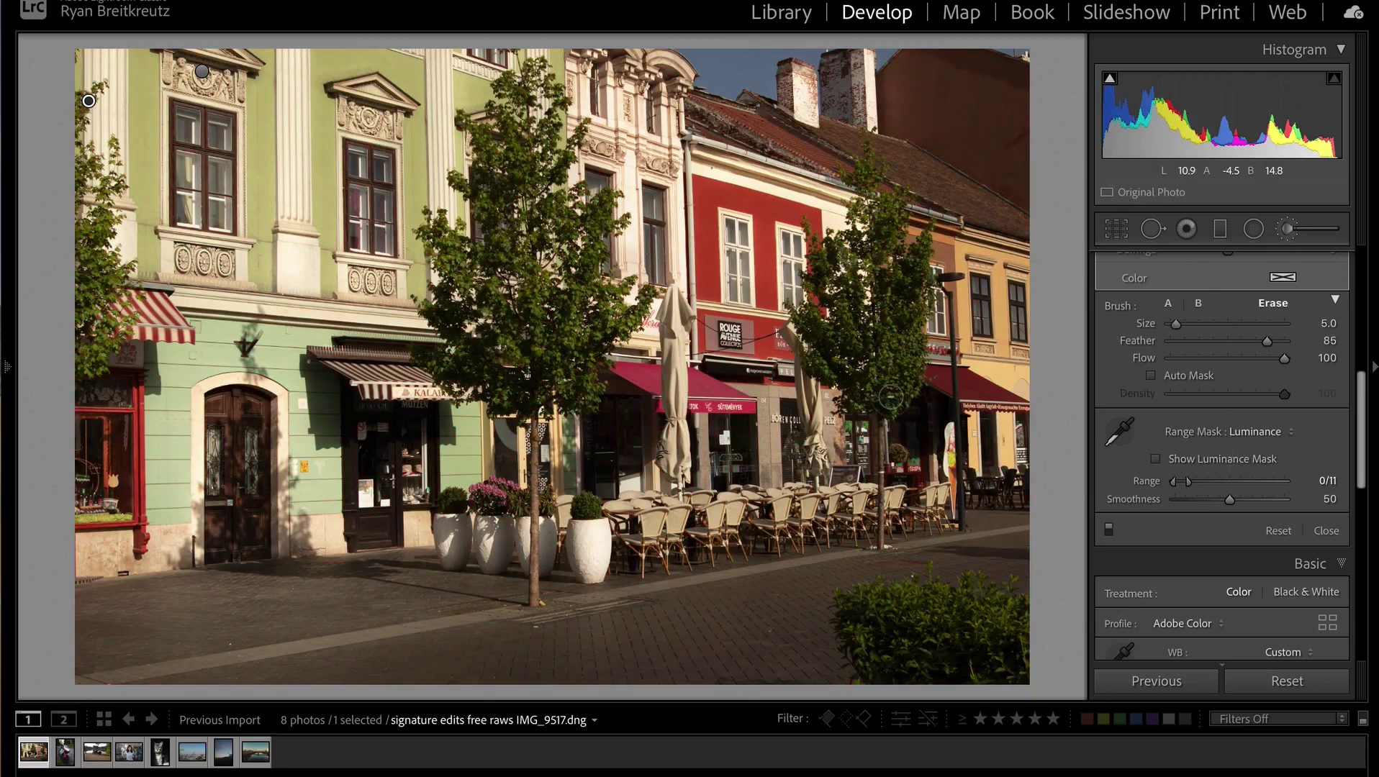
Step: Show the mask overlay and erase the darkening mask around the right-hand tree, rooftops, brown building and bush with a size 26 eraser
key("o")
scroll(864, 345, "down", 3)
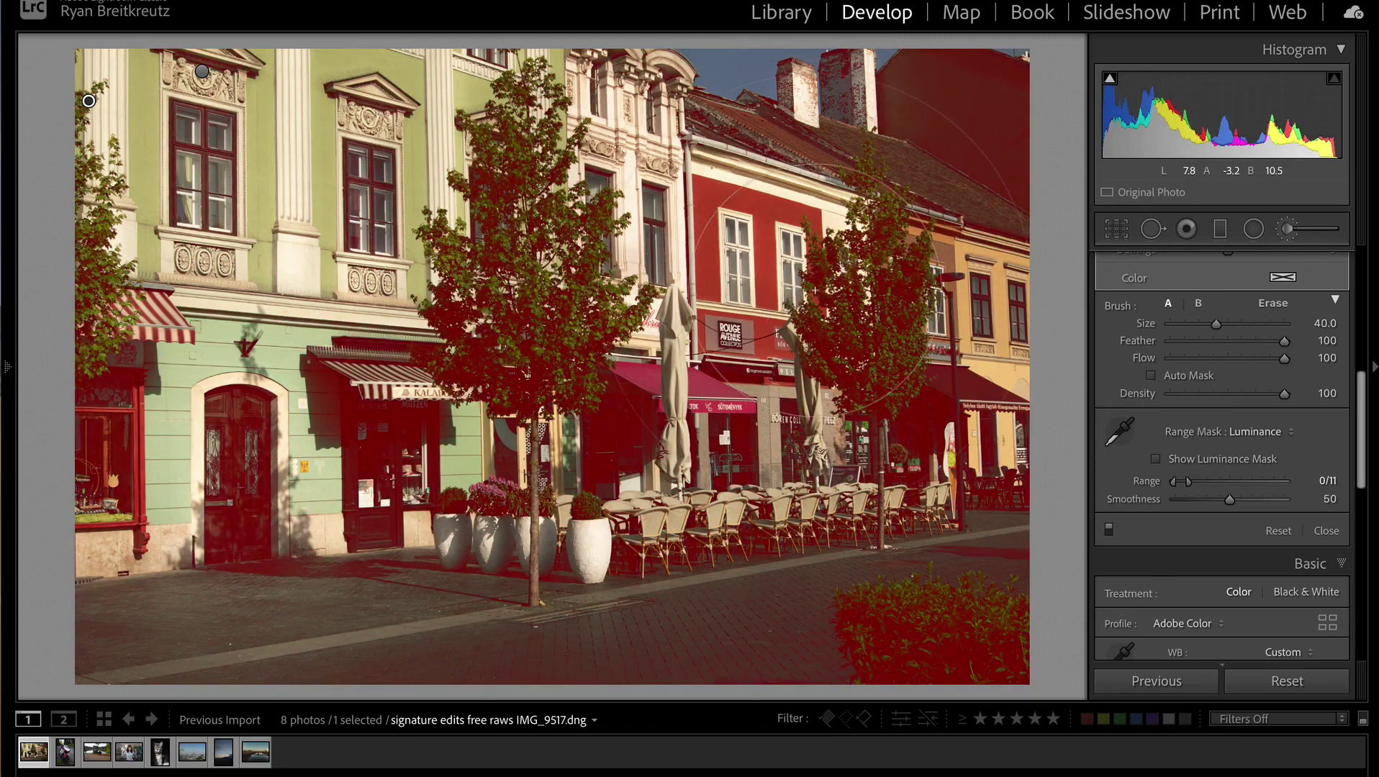
key("alt")
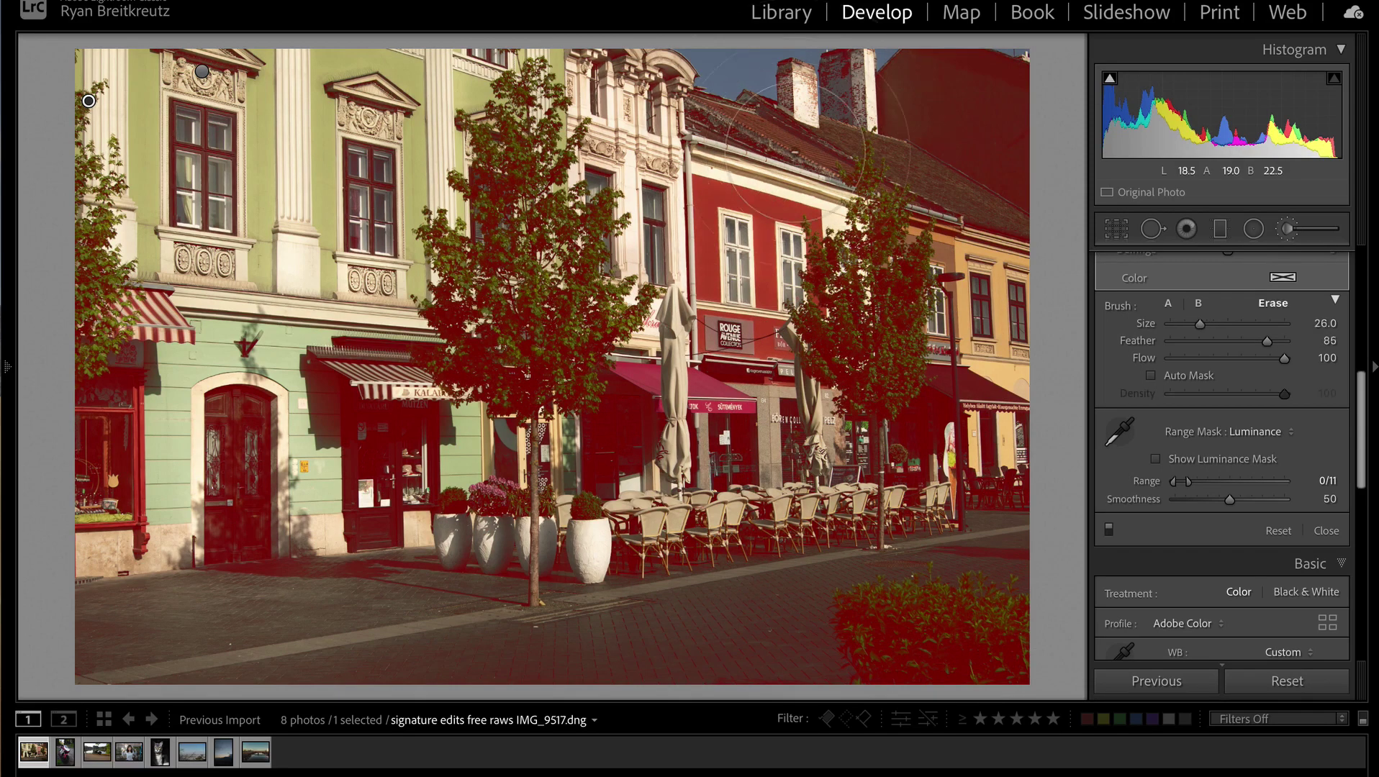
key("alt")
mouse_move(794, 152)
left_mouse_down()
mouse_move(849, 324)
mouse_move(892, 187)
mouse_move(970, 143)
mouse_move(957, 691)
mouse_move(827, 651)
left_mouse_up()
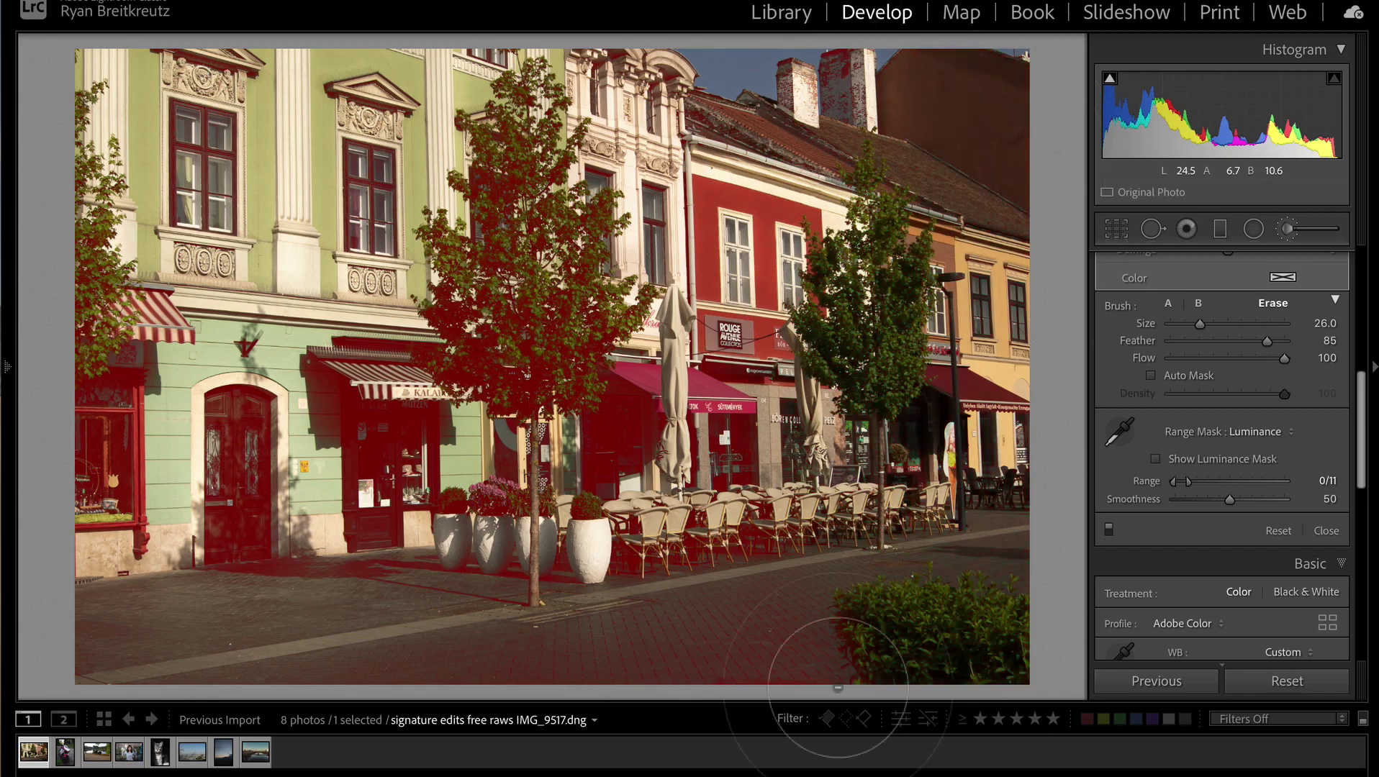
mouse_move(781, 69)
left_mouse_down()
mouse_move(899, 115)
mouse_move(950, 79)
mouse_move(806, 72)
mouse_move(713, 29)
left_mouse_up()
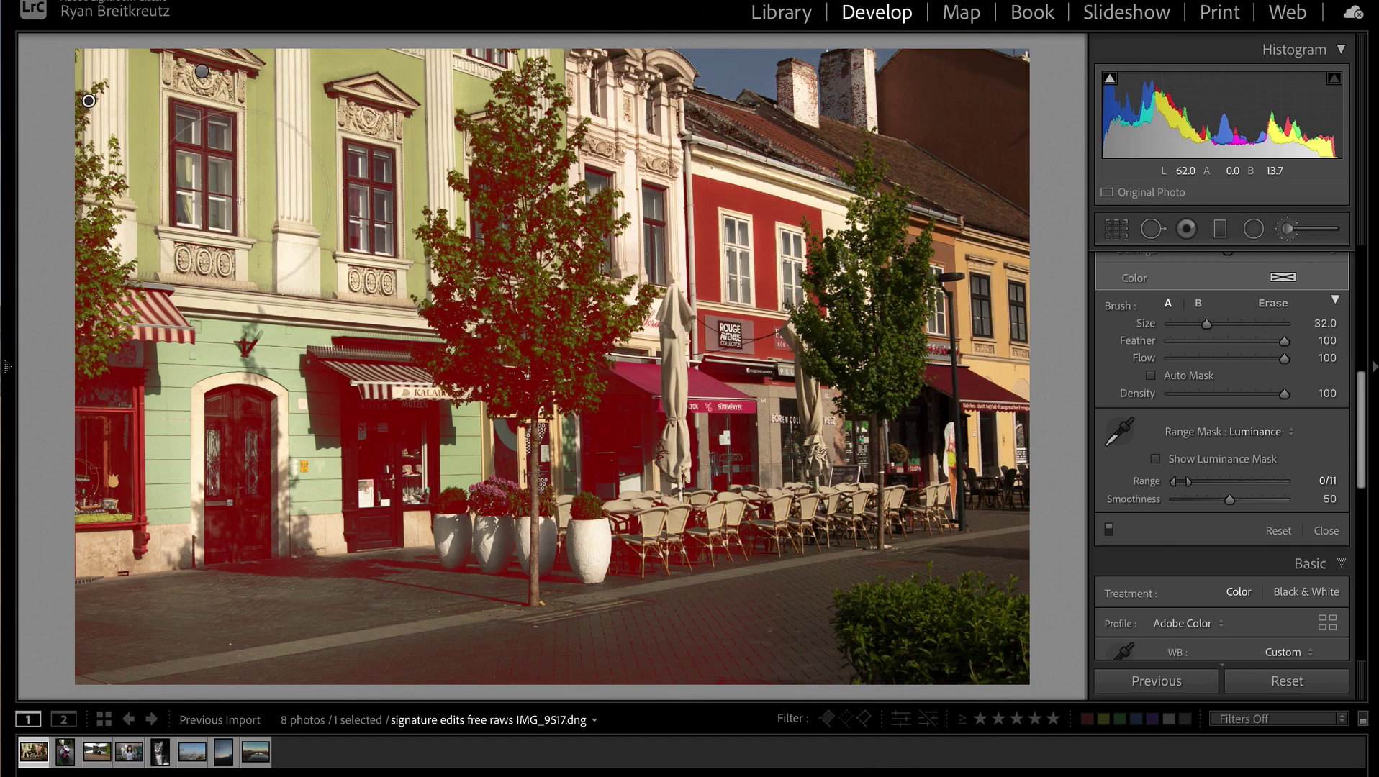
key("o")
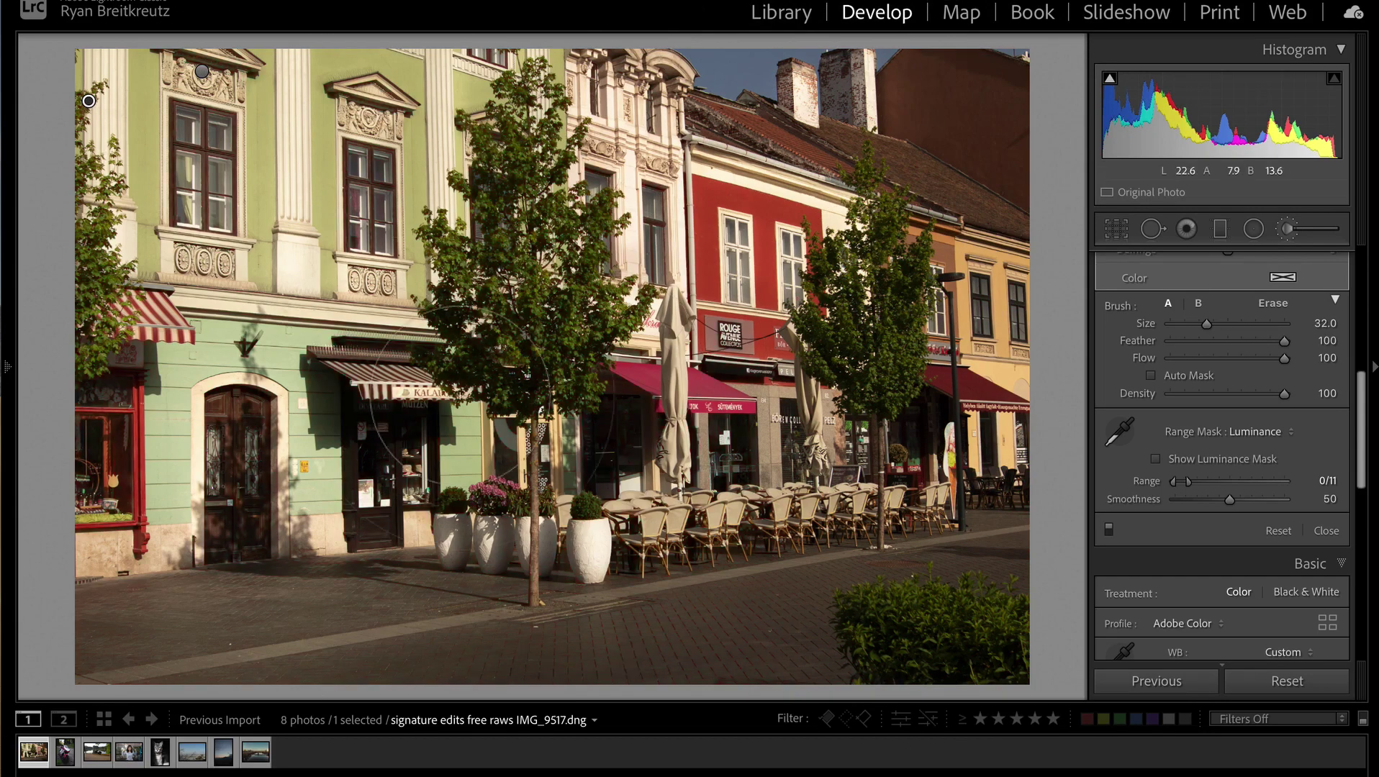
Step: Set the darkening brush's Contrast to 22, and compare the photo by deleting the brush adjustment and restoring it
scroll(1268, 453, "up", 2)
scroll(1268, 453, "up", 5)
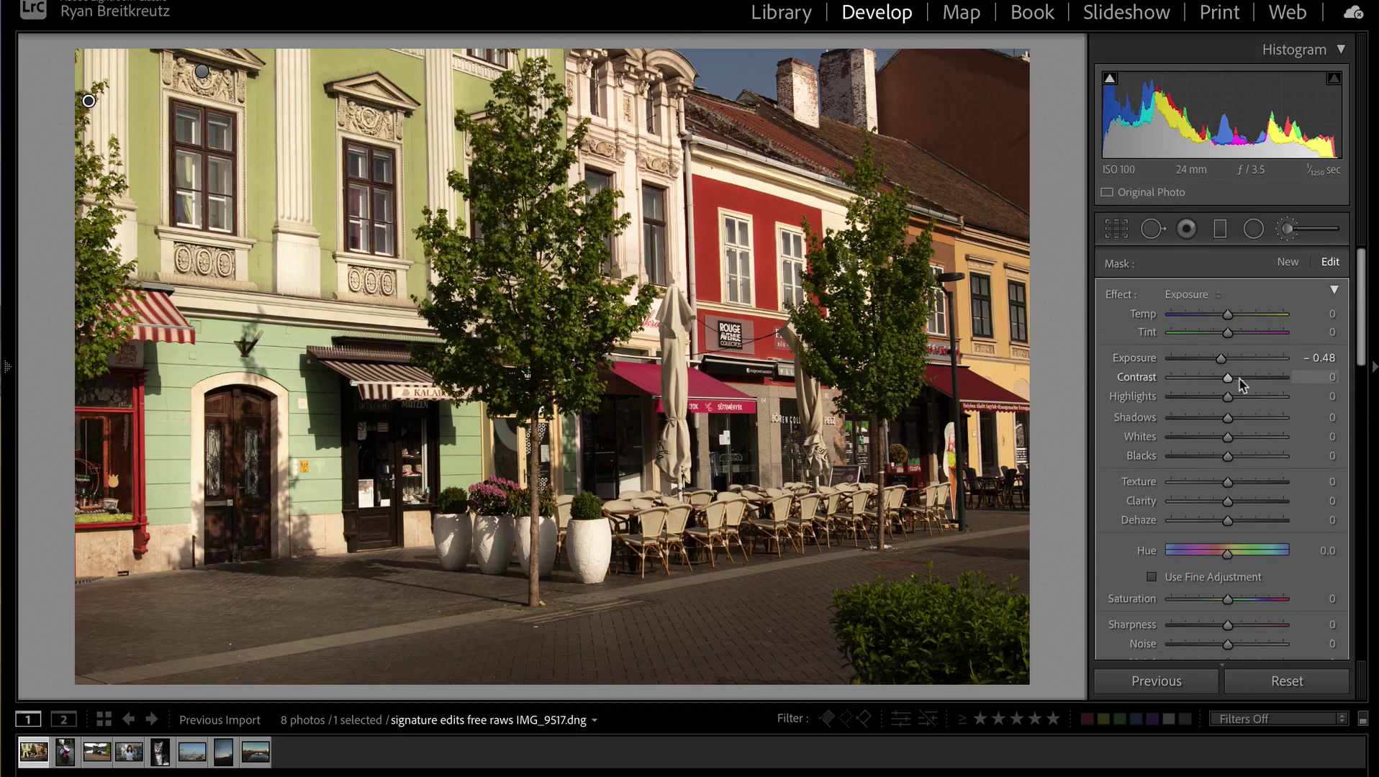
left_click_drag(1239, 380, 1247, 382)
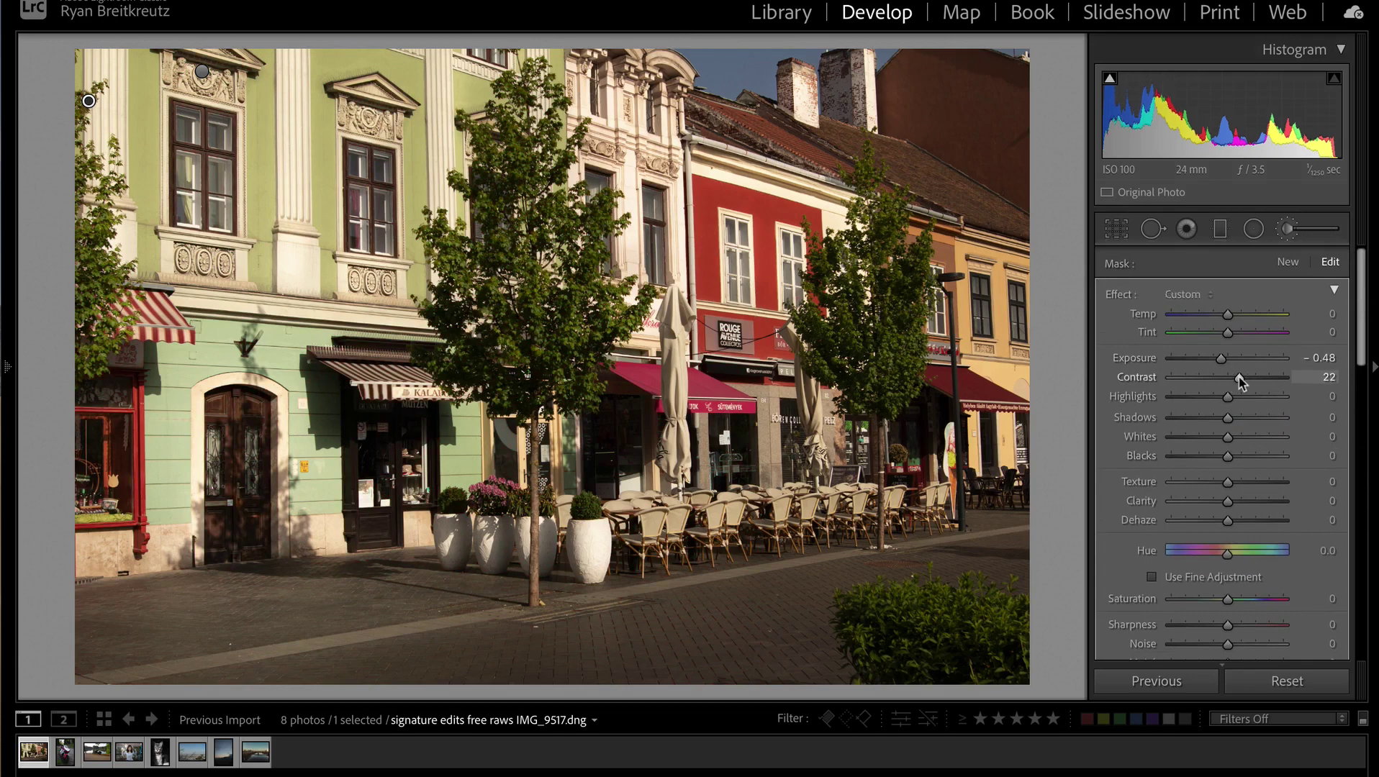
key("Delete")
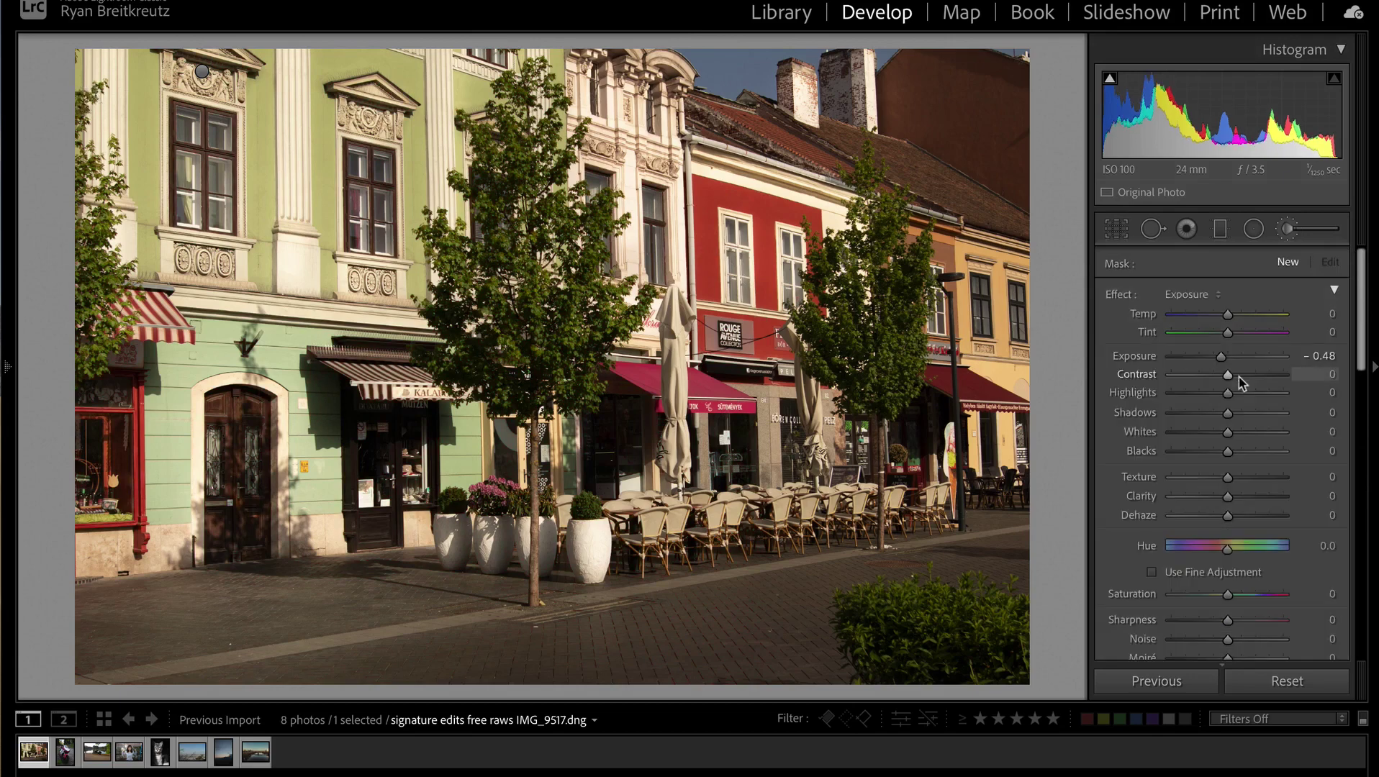
key("ctrl+z")
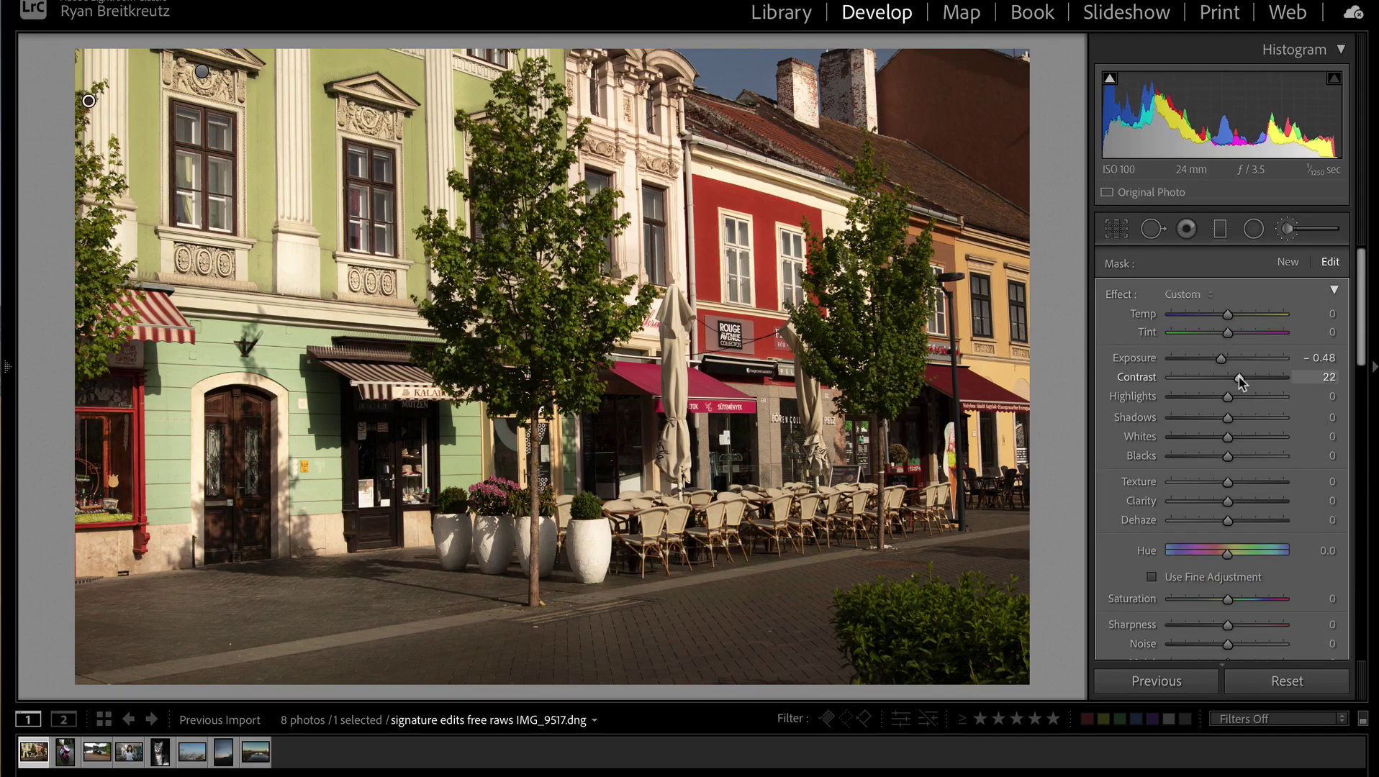
Step: Leave the brush and compare the edited street photo with its unedited version repeatedly
key("k")
key("backslash")
key("backslash")
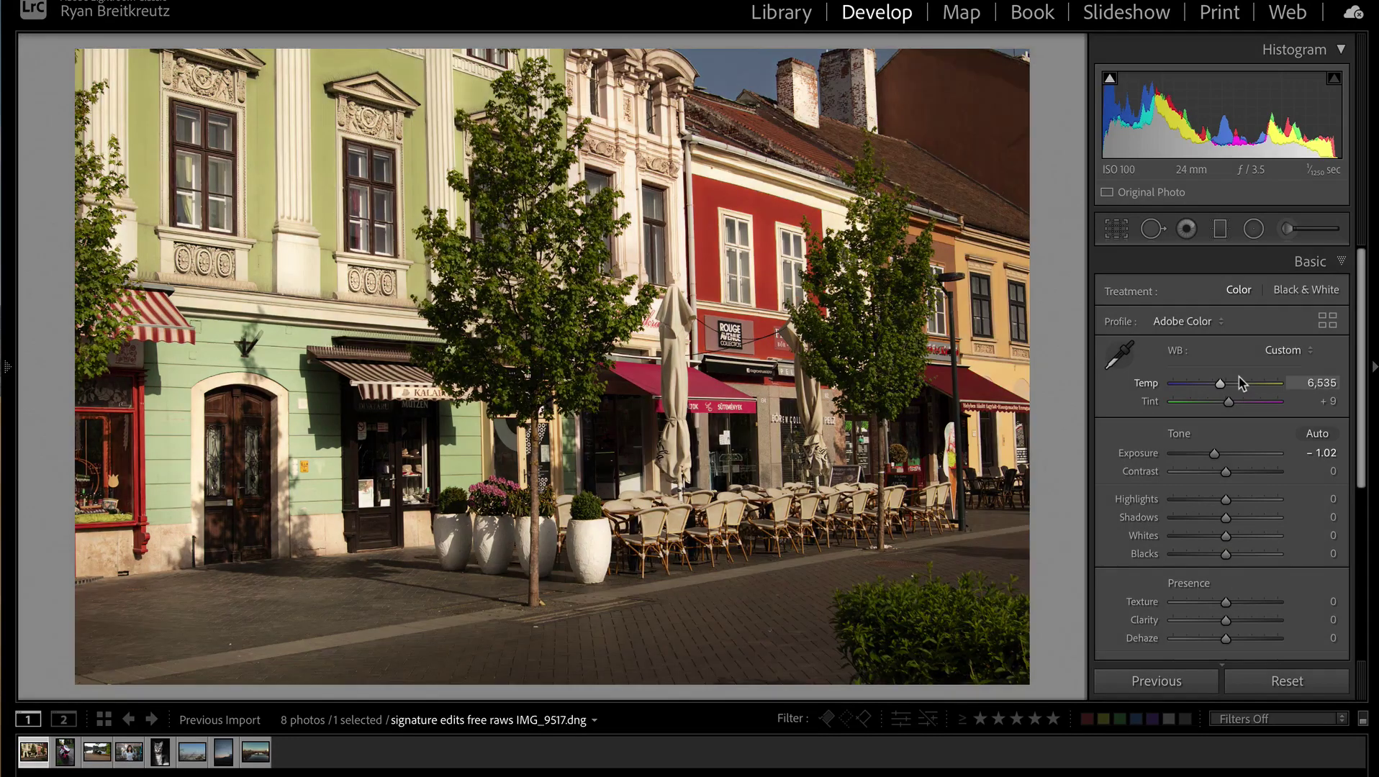
key("backslash")
key("backslash")
key("backslash")
key("backslash")
key("backslash")
key("backslash")
Step: Add a tone curve point at input 184, output 192, and try a midtone point at input 127, output 124, removing it again
scroll(1229, 453, "down", 5)
left_click(1255, 560)
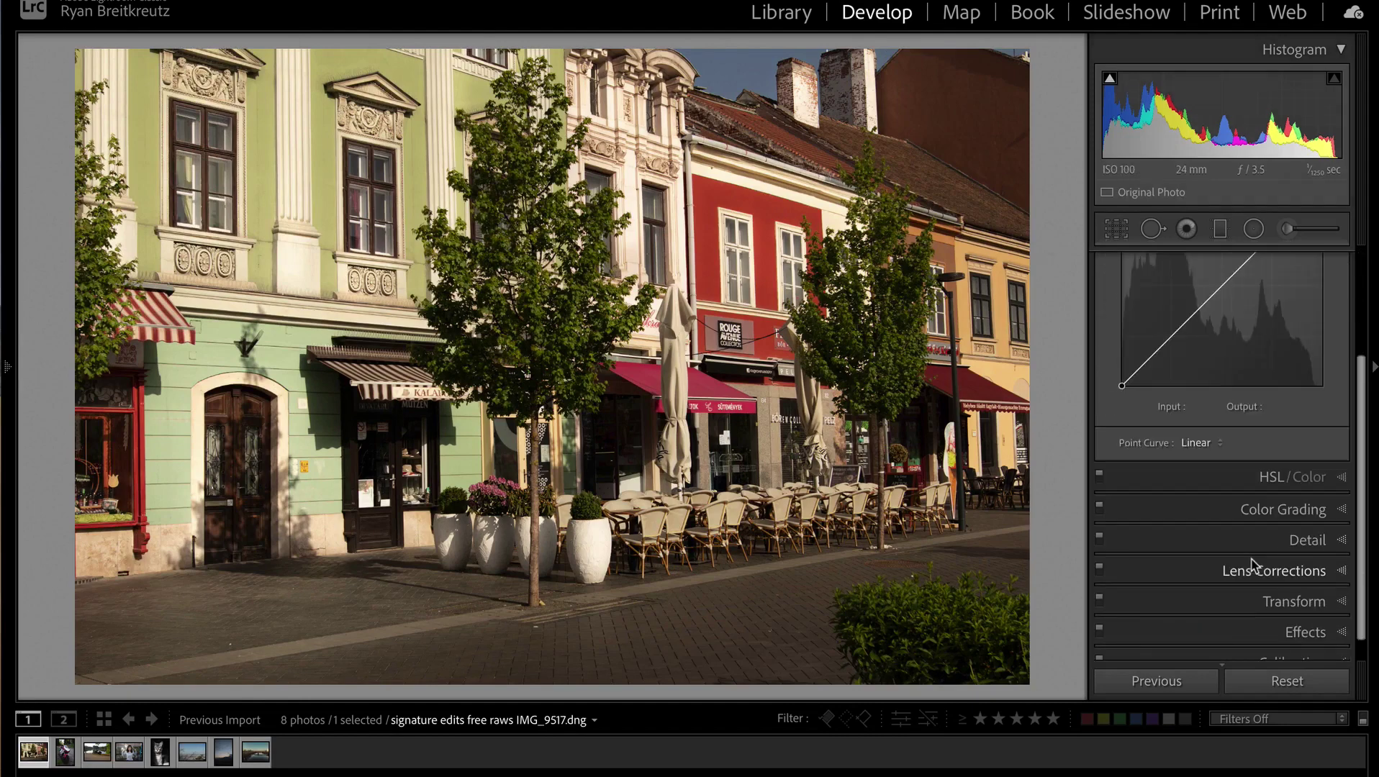
scroll(1252, 360, "up", 2)
left_click(1267, 326)
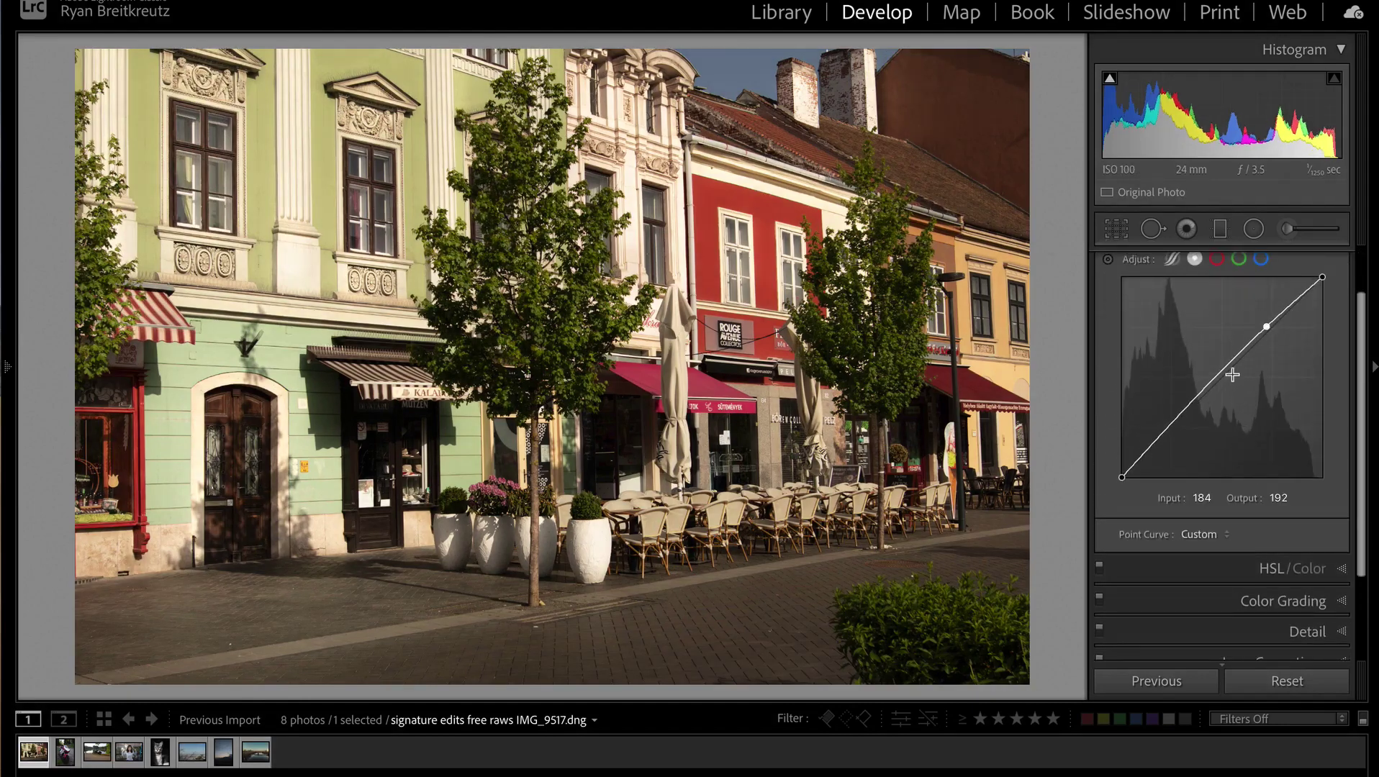
left_click(1221, 380)
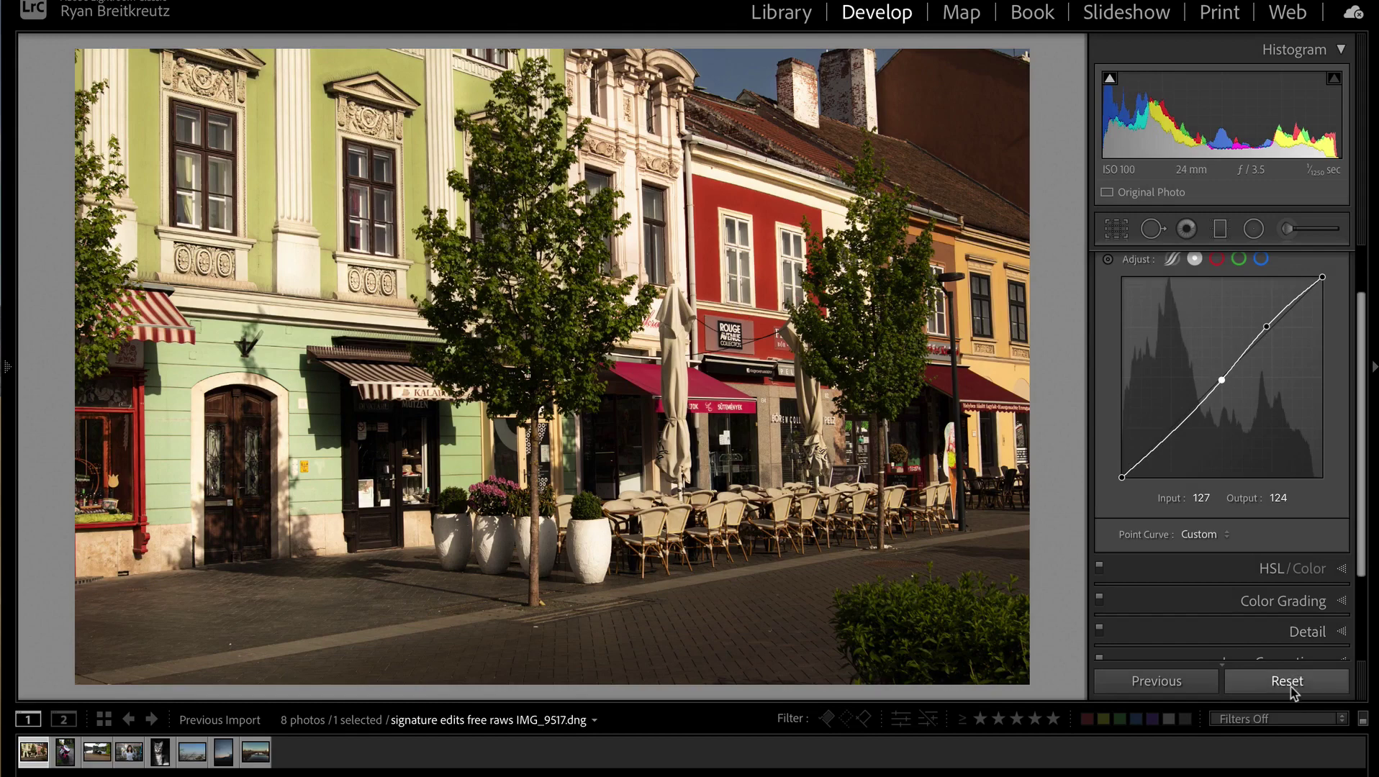
double_click(1221, 380)
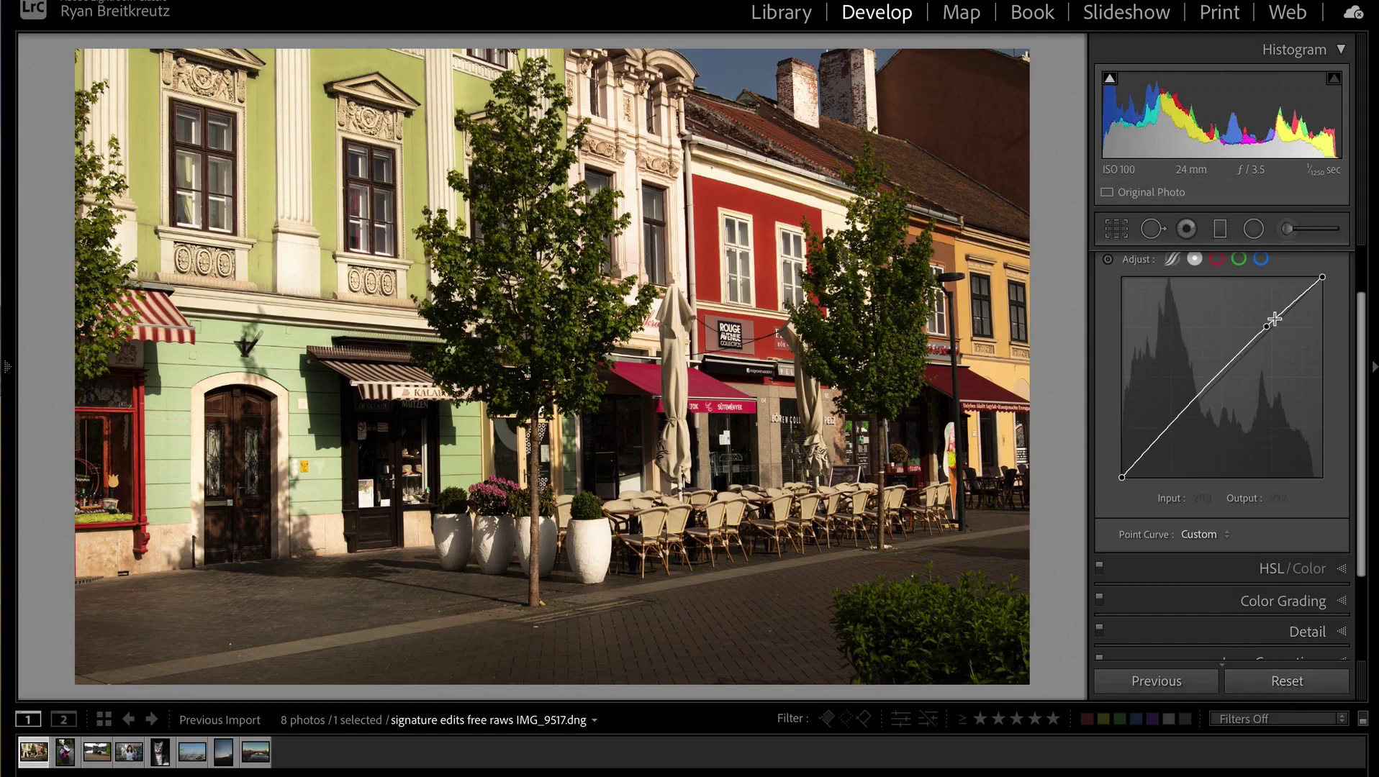
Step: Remove the remaining highlight point from the street photo's tone curve so the curve is linear again
double_click(1266, 326)
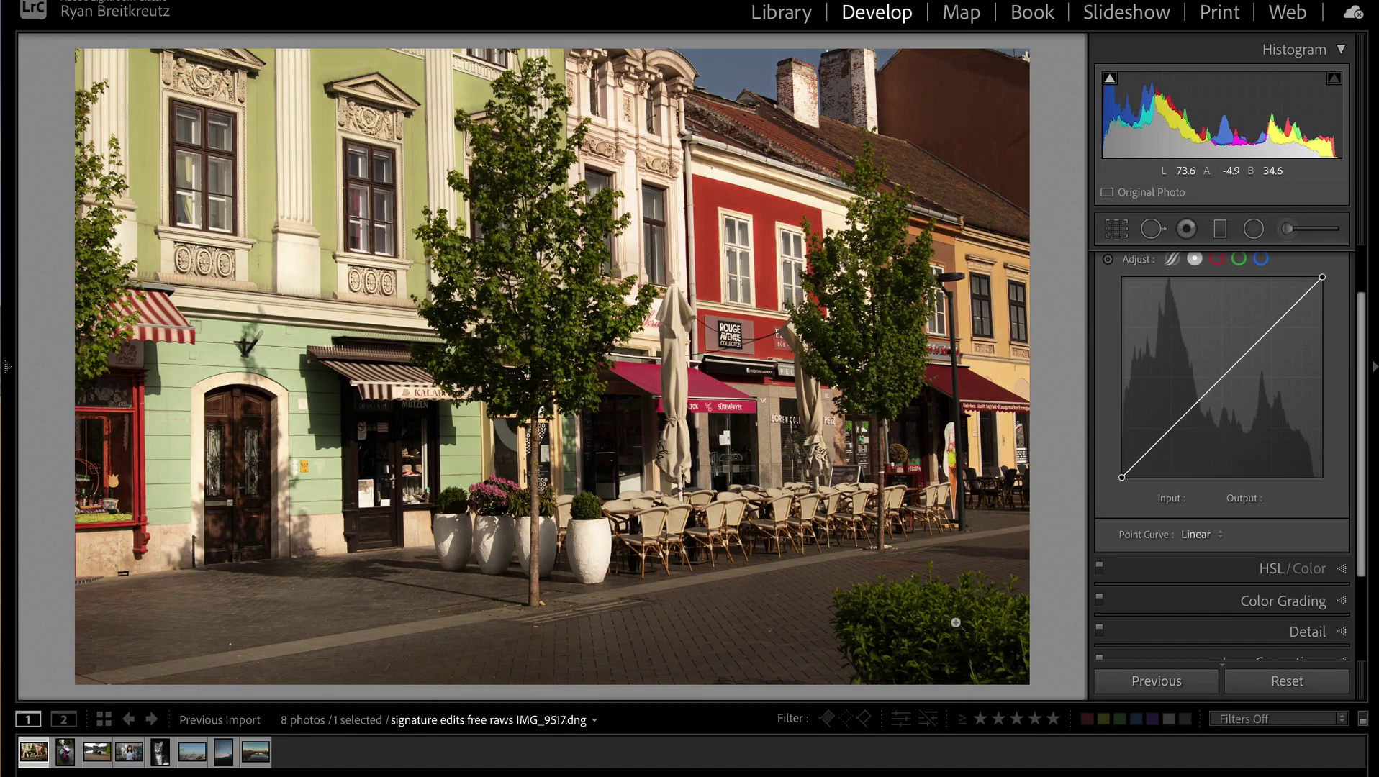
key("minus")
key("equal")
Step: Go to the motorcycle photo and warm its white balance by setting the temperature to 11,397
key("Right")
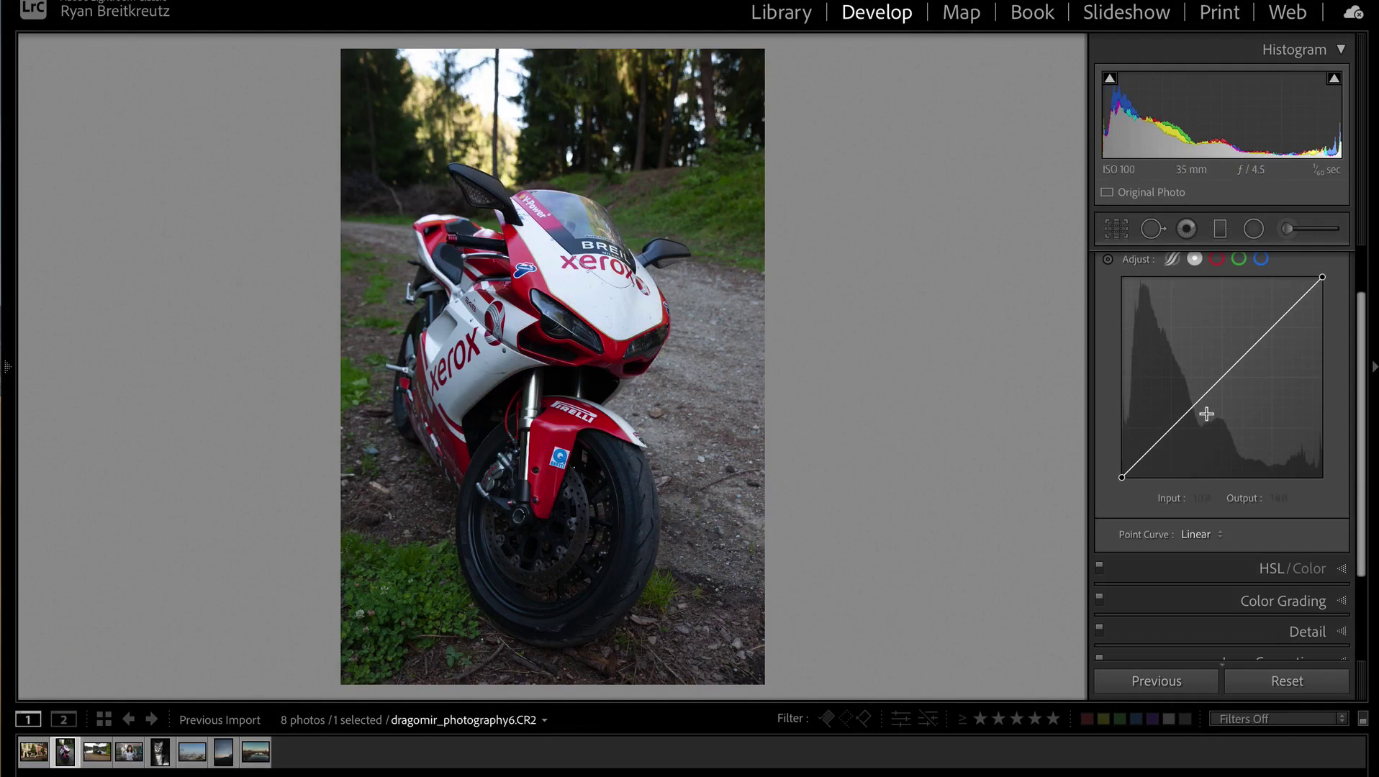
scroll(1206, 414, "up", 3)
left_click(1307, 263)
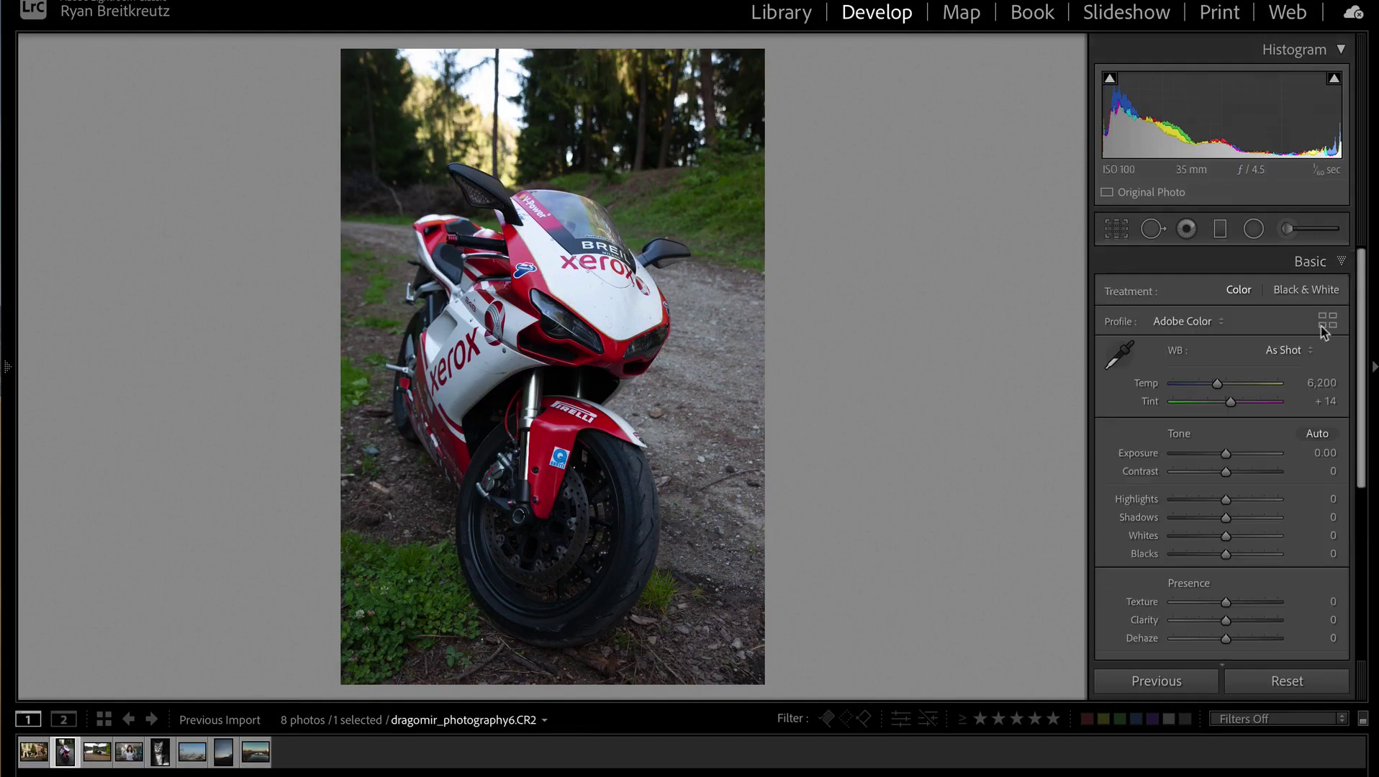
left_click_drag(1216, 383, 1251, 388)
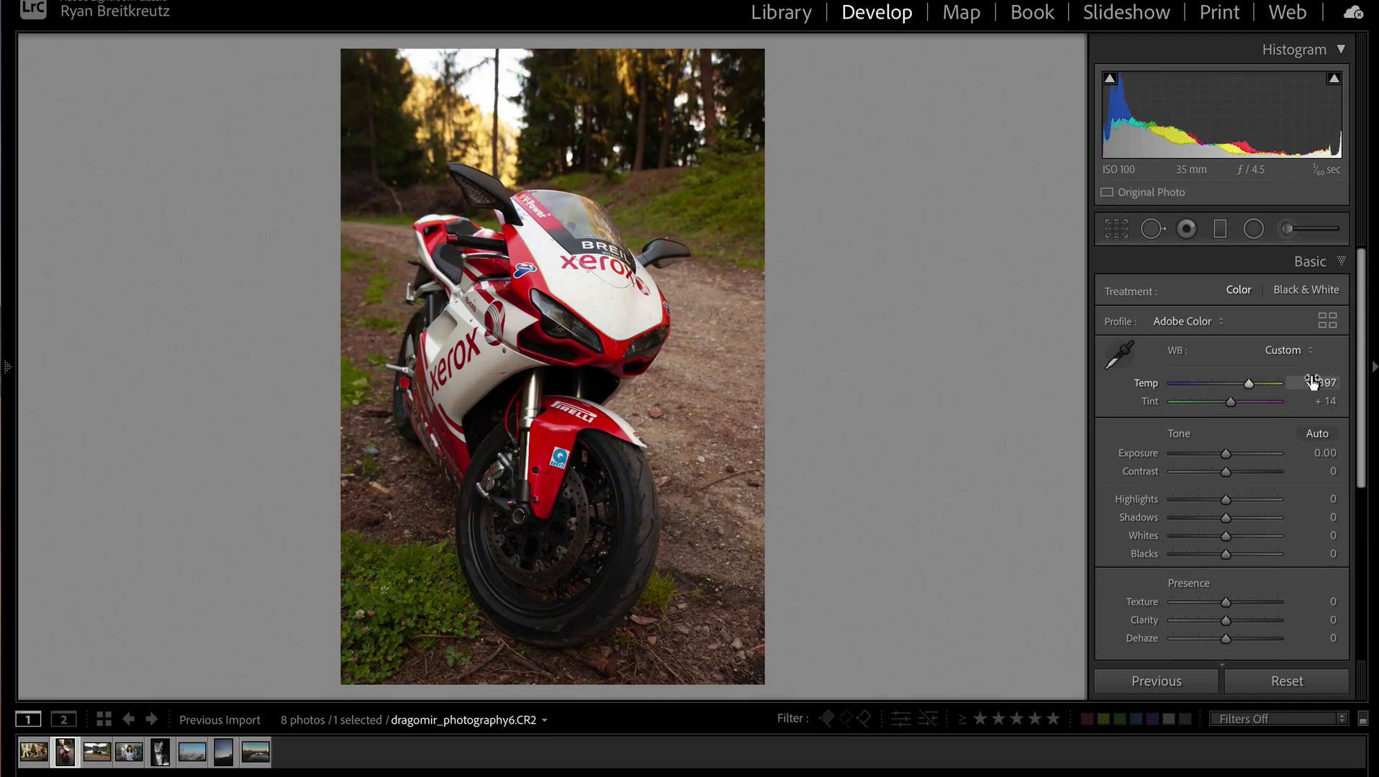
Step: Draw a tall radial filter centred on the motorcycle and widen it to nearly the full width of the photo
left_click(1252, 229)
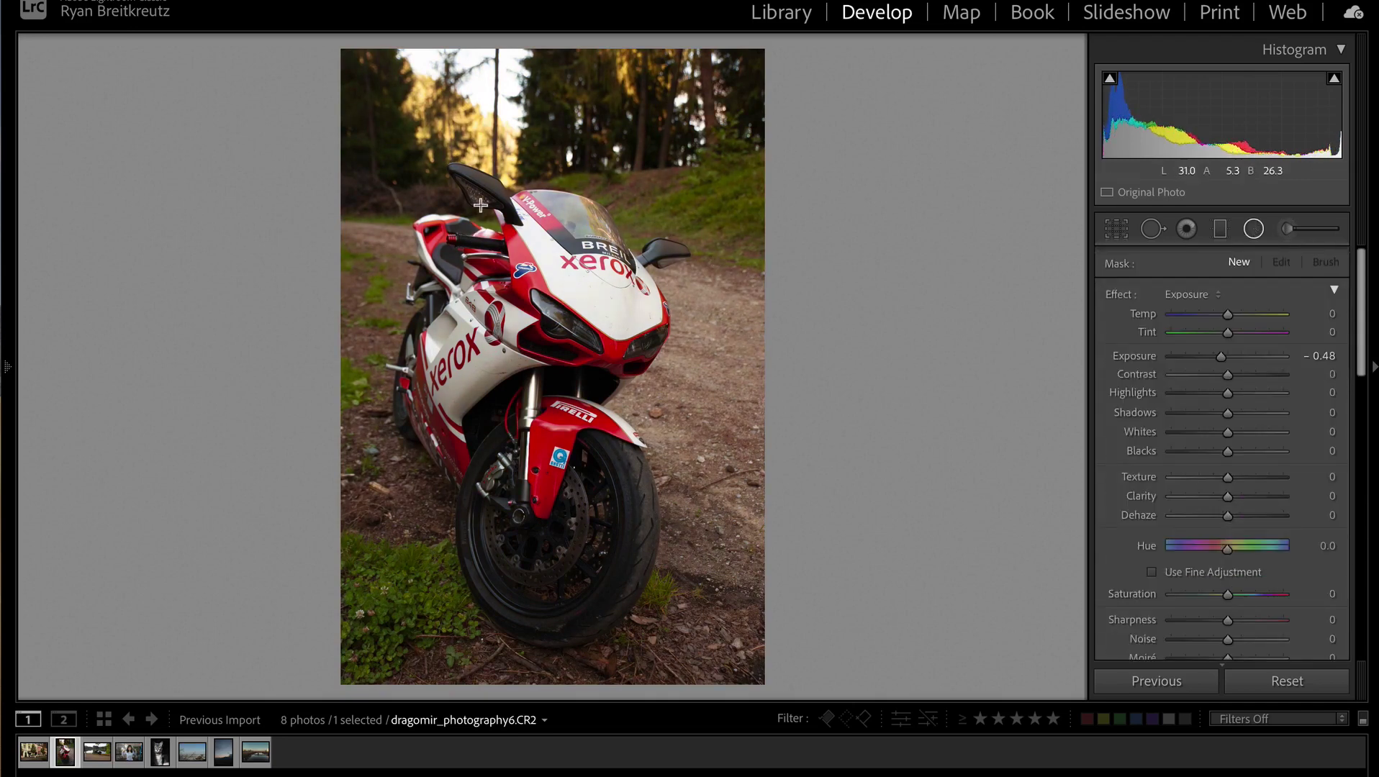
mouse_move(581, 593)
left_mouse_down()
mouse_move(708, 691)
mouse_move(538, 371)
left_mouse_up()
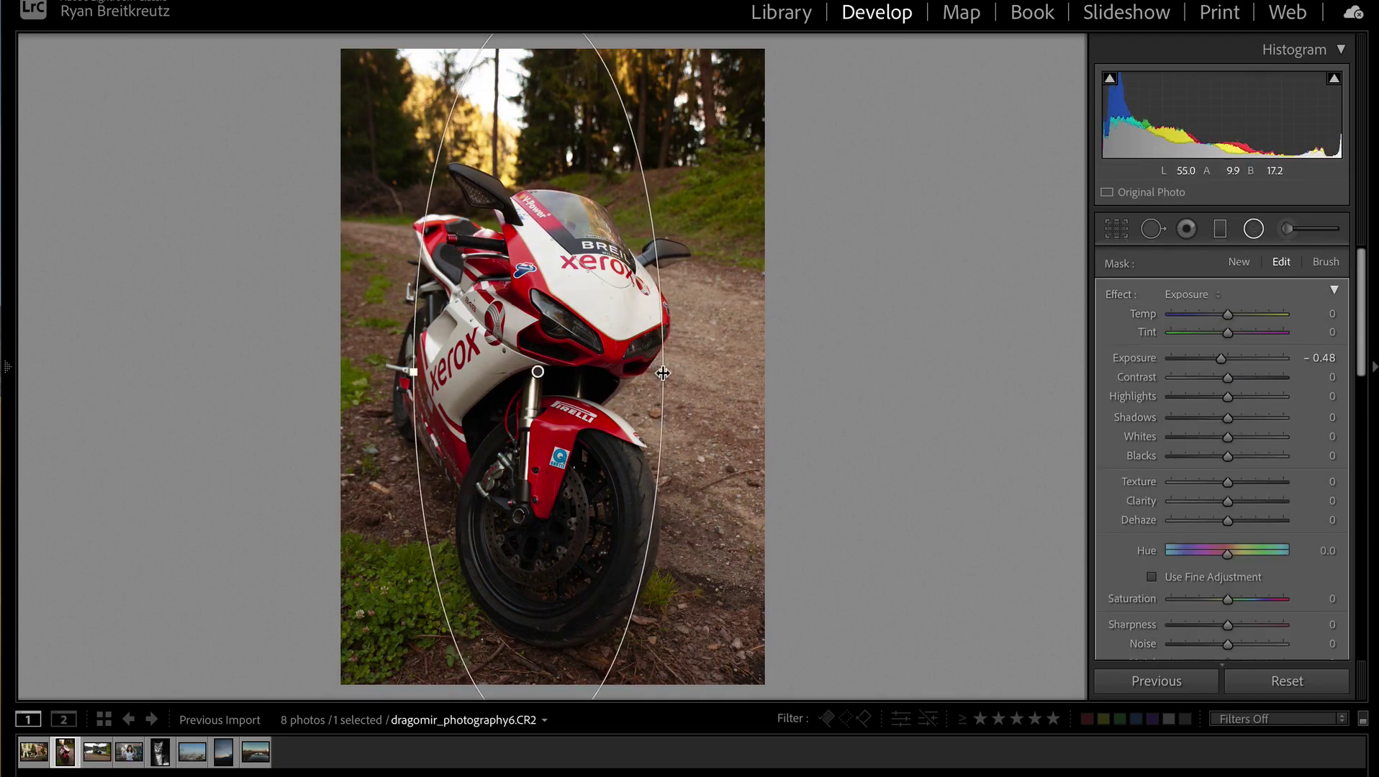
left_click_drag(663, 373, 744, 395)
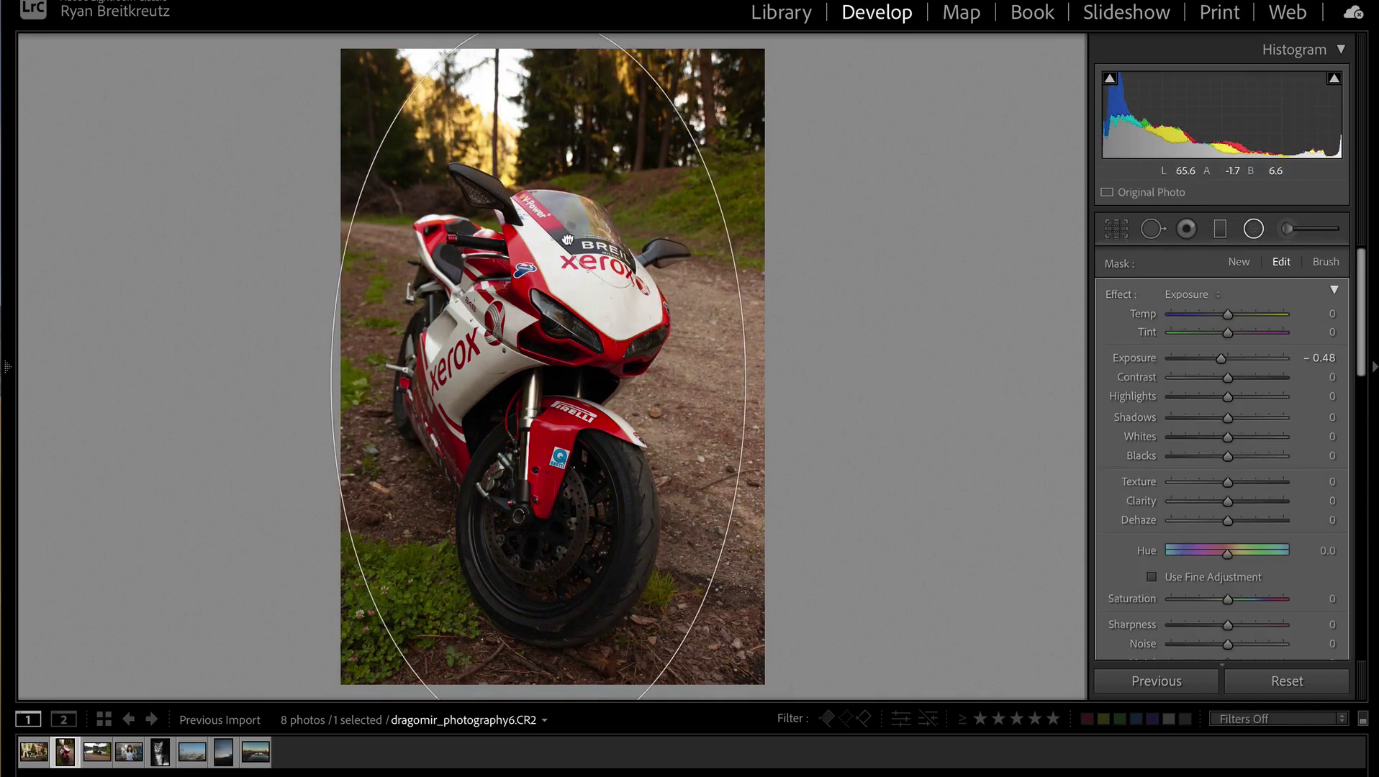
Step: Apply the 15 Brooding Dehaze Darken effect preset to the motorcycle's radial filter
left_click(1198, 298)
scroll(1198, 297, "down", 10)
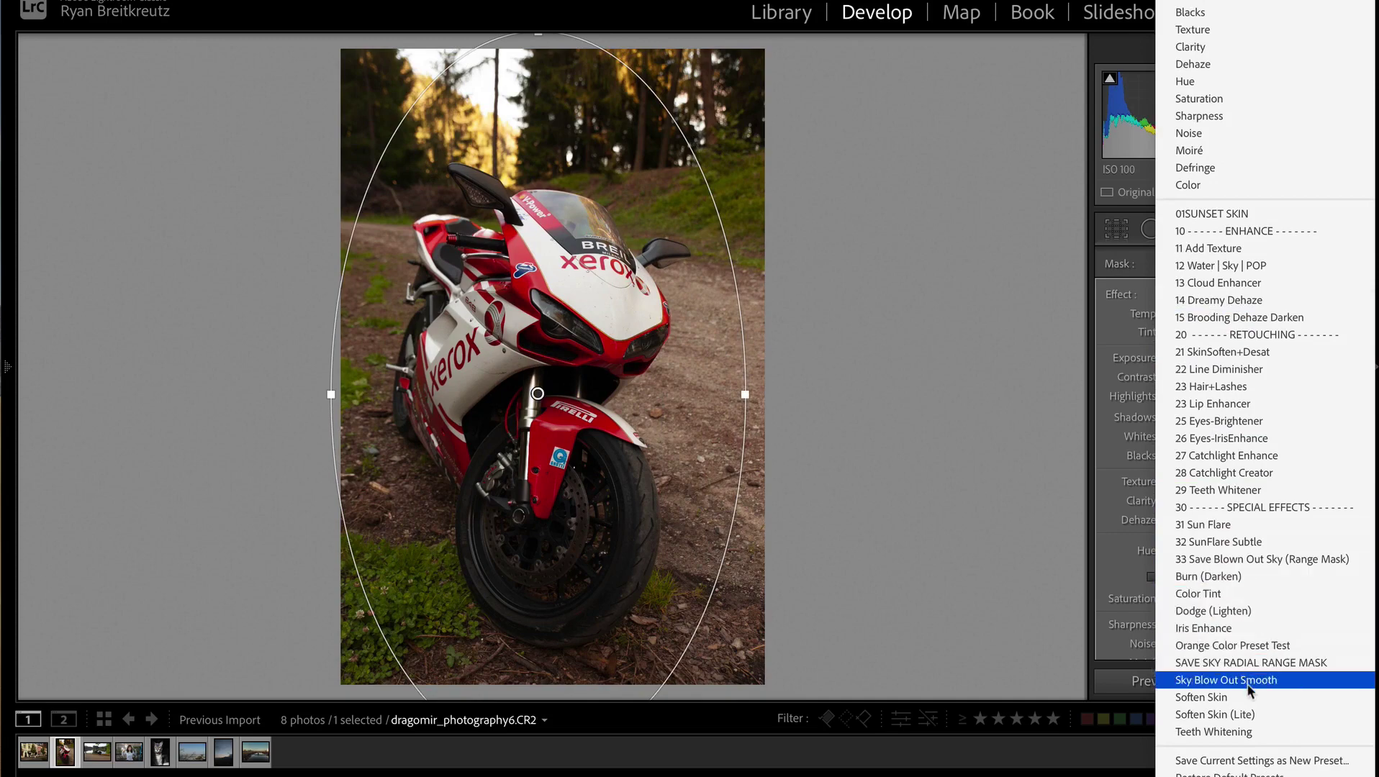
left_click(1252, 320)
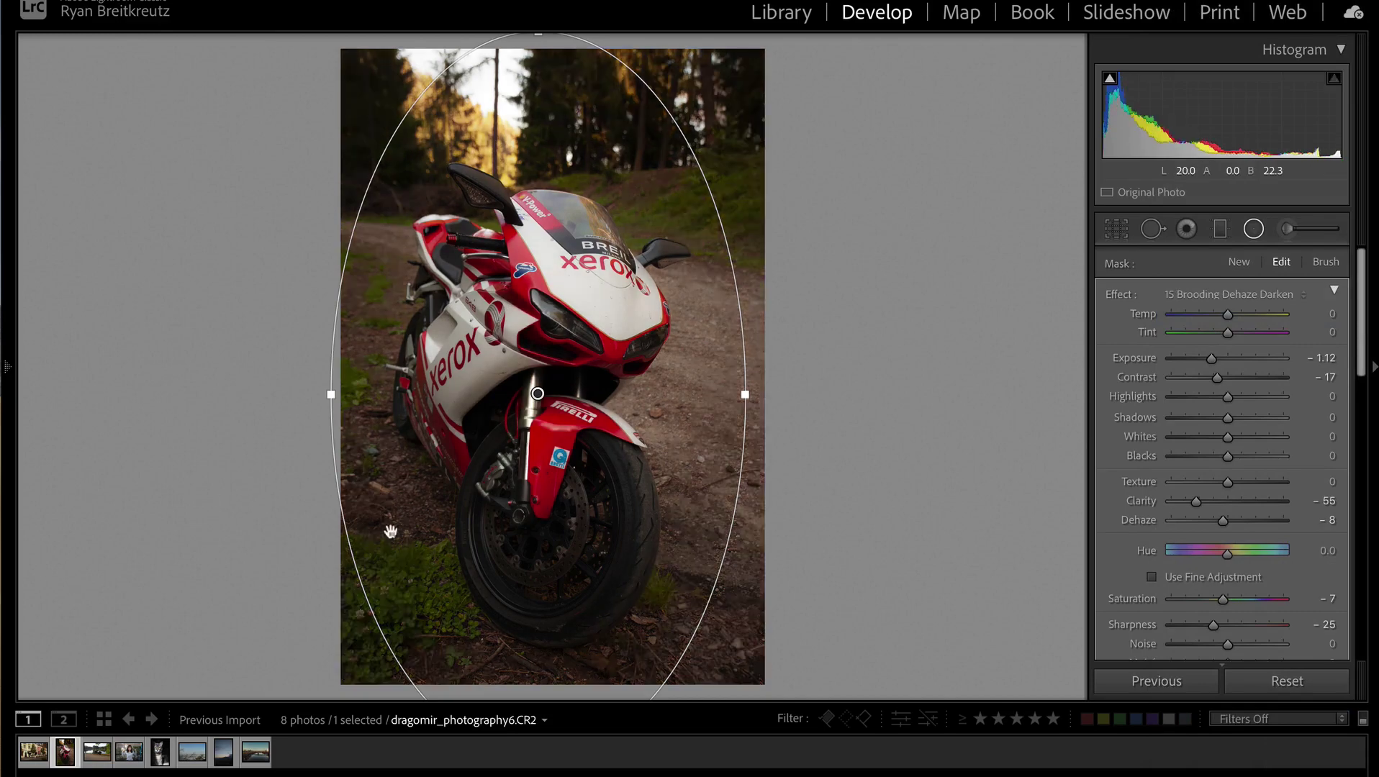
Step: Check the radial filter's mask overlay, widen the ellipse beyond the photo's sides, and compare by deleting and restoring the filter
key("Delete")
key("ctrl+z")
key("o")
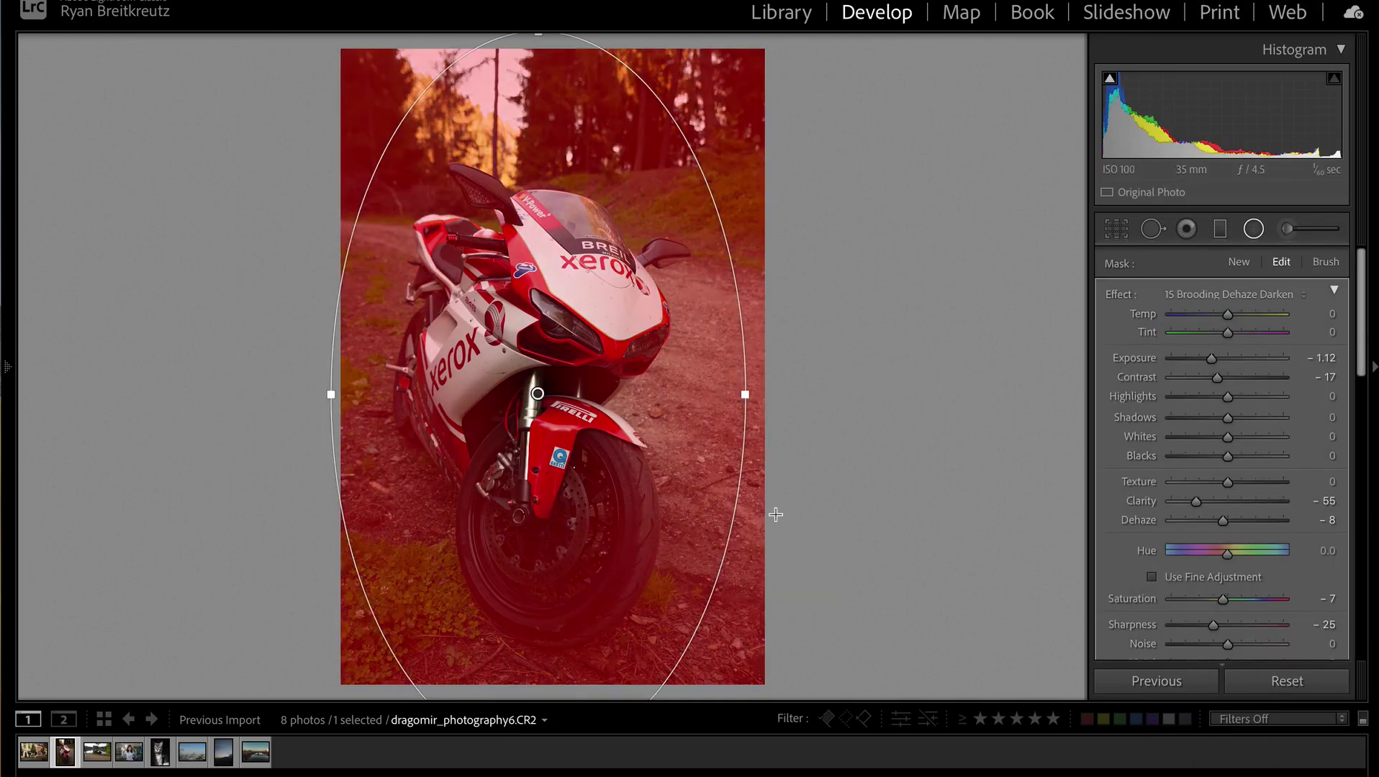
key("o")
left_click_drag(744, 394, 794, 396)
key("Delete")
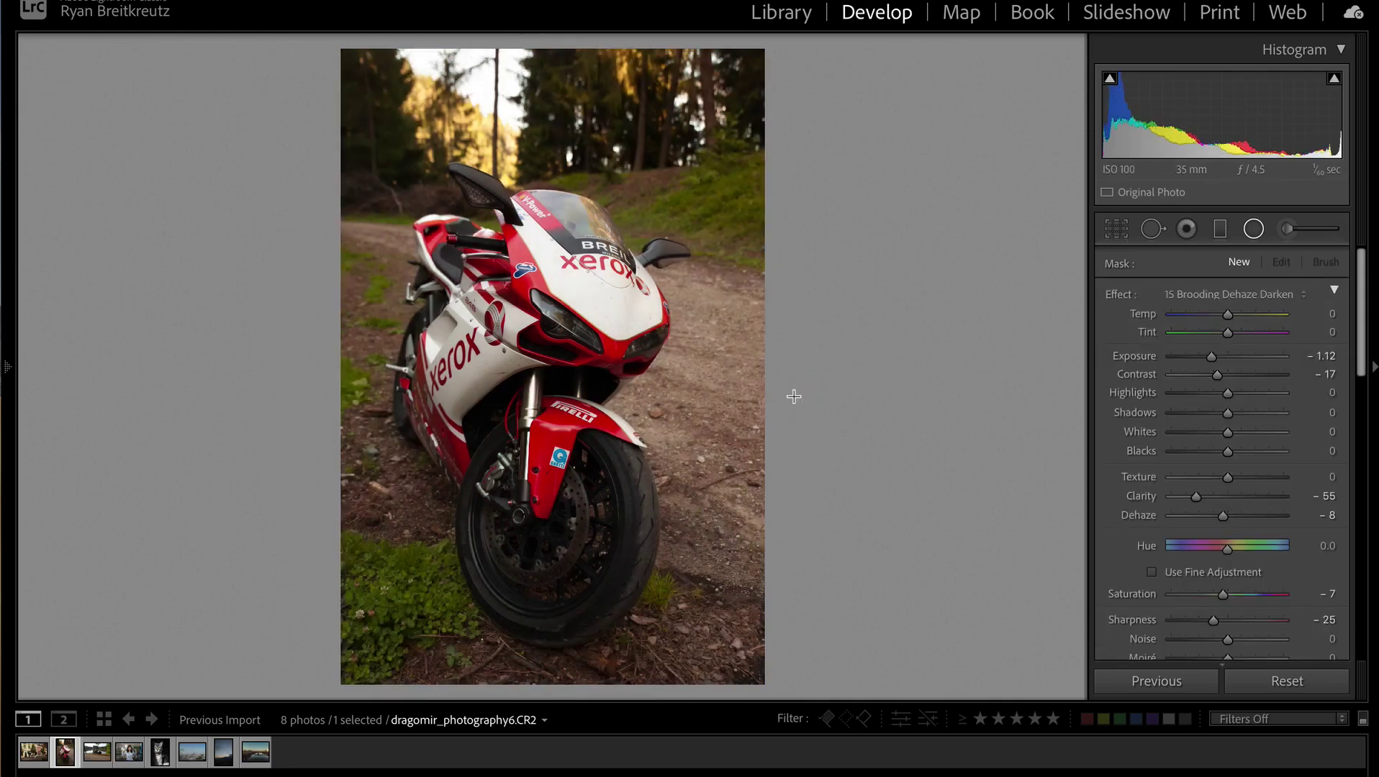
key("ctrl+z")
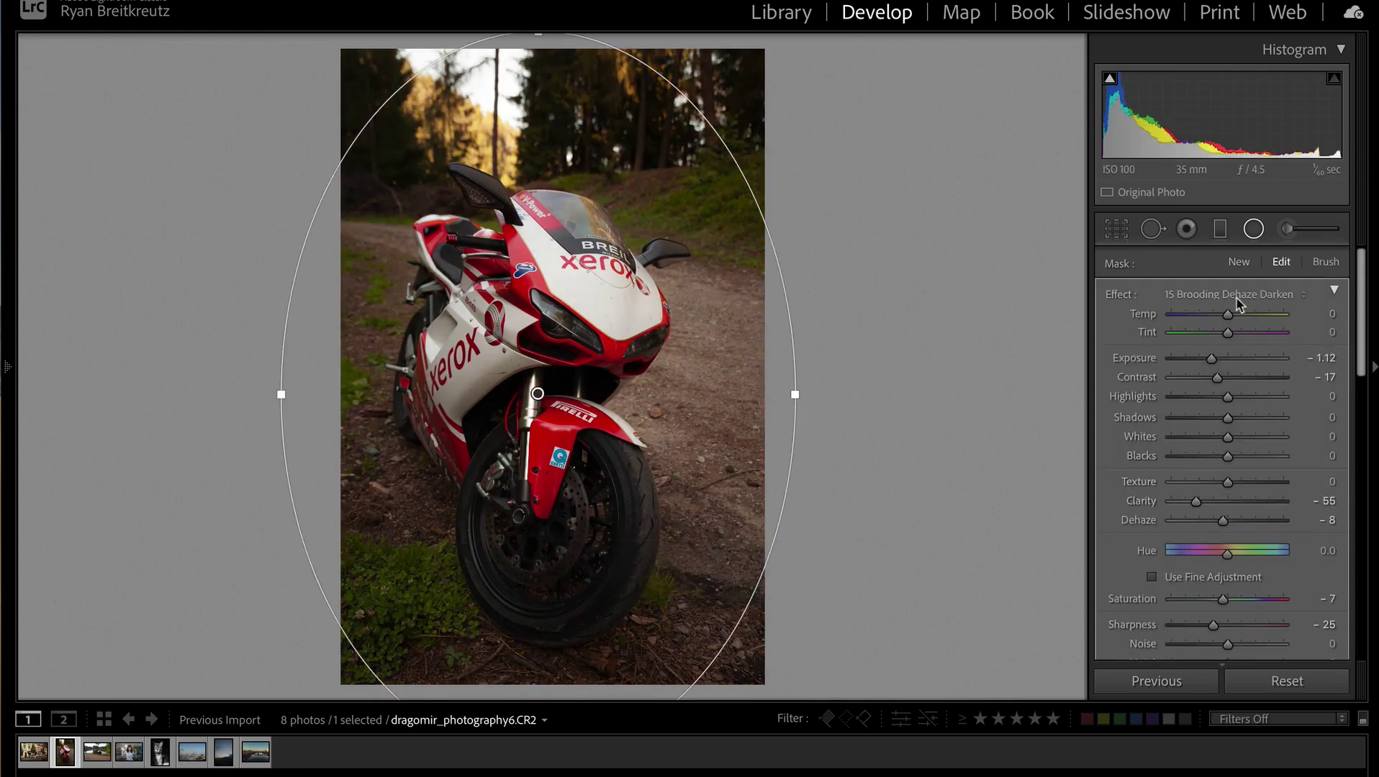
Step: Look through the radial filter's effect presets, keeping 15 Brooding Dehaze Darken
scroll(1227, 488, "down", 2)
scroll(1225, 485, "down", 3)
scroll(1225, 483, "up", 5)
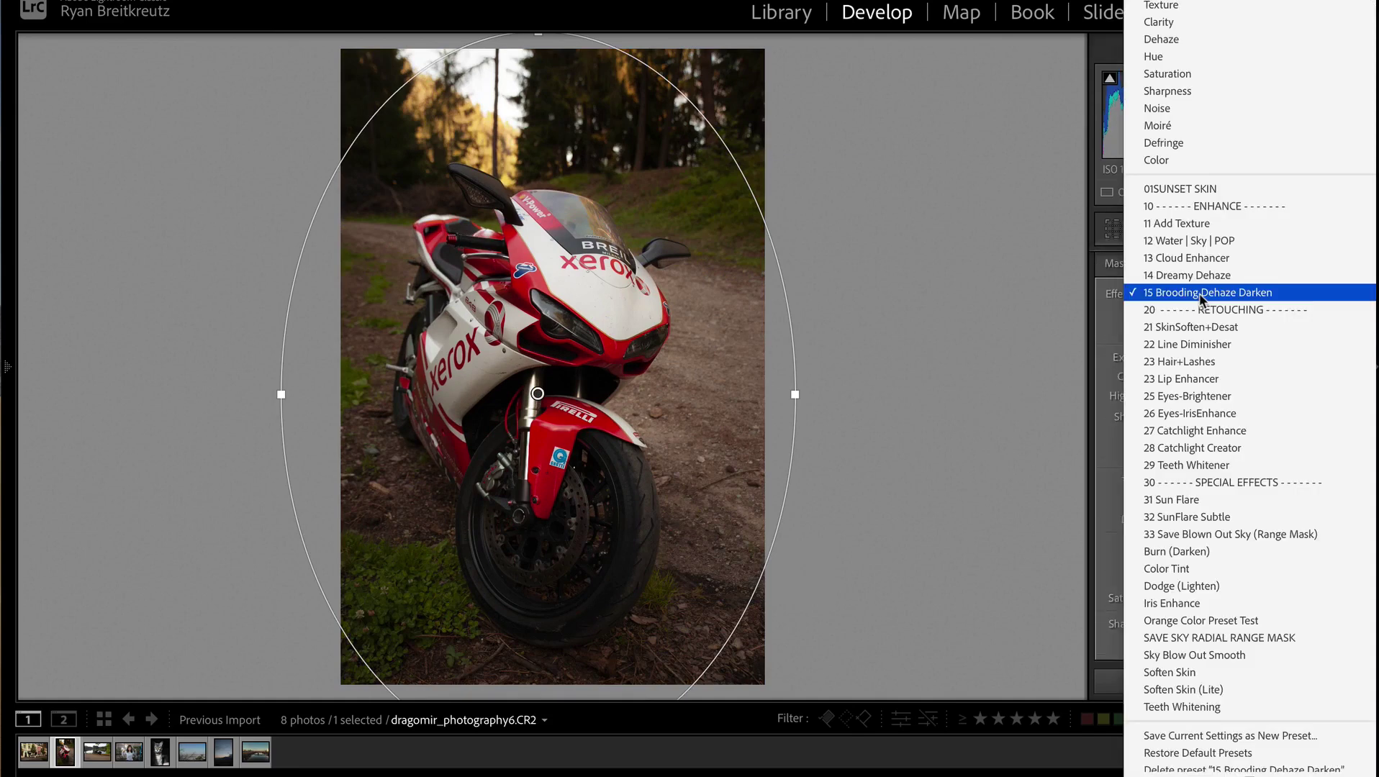
left_click(1209, 292)
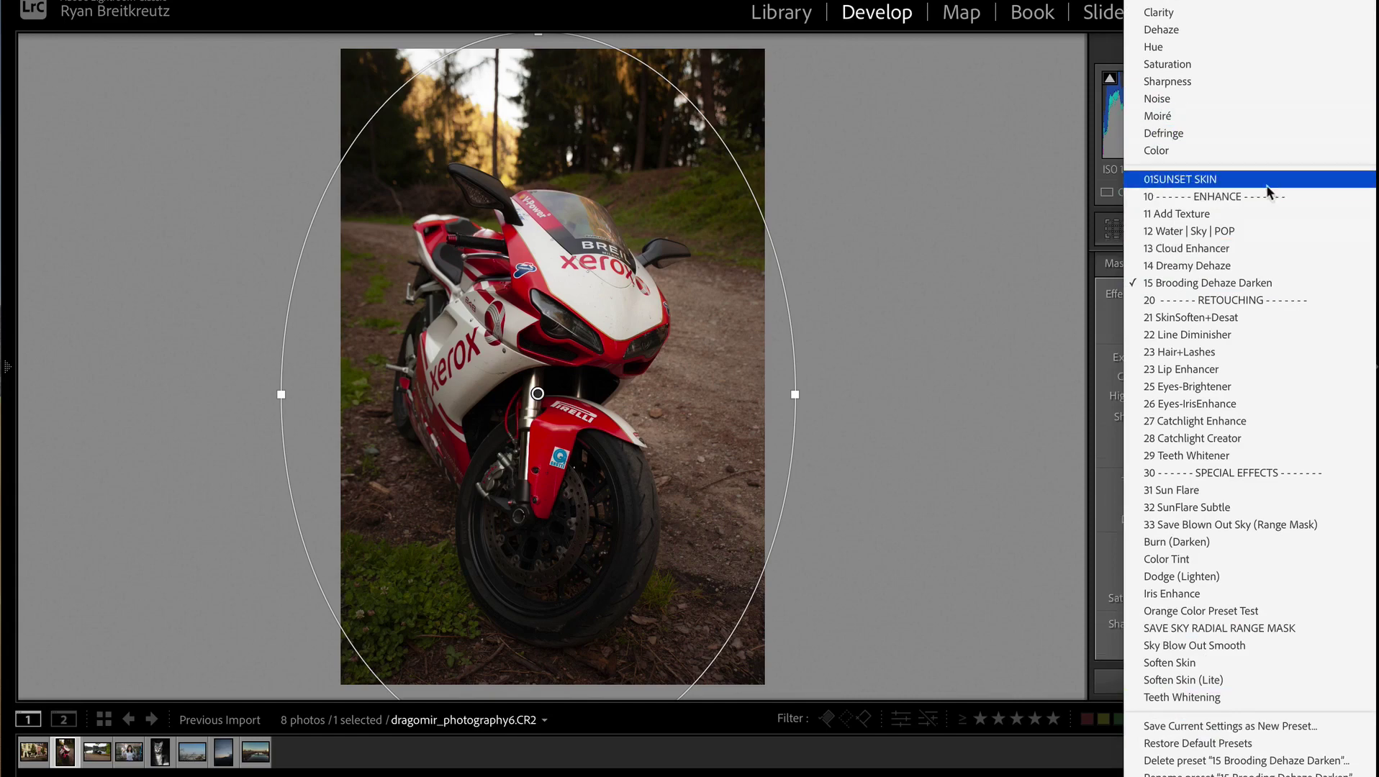
left_click(1073, 305)
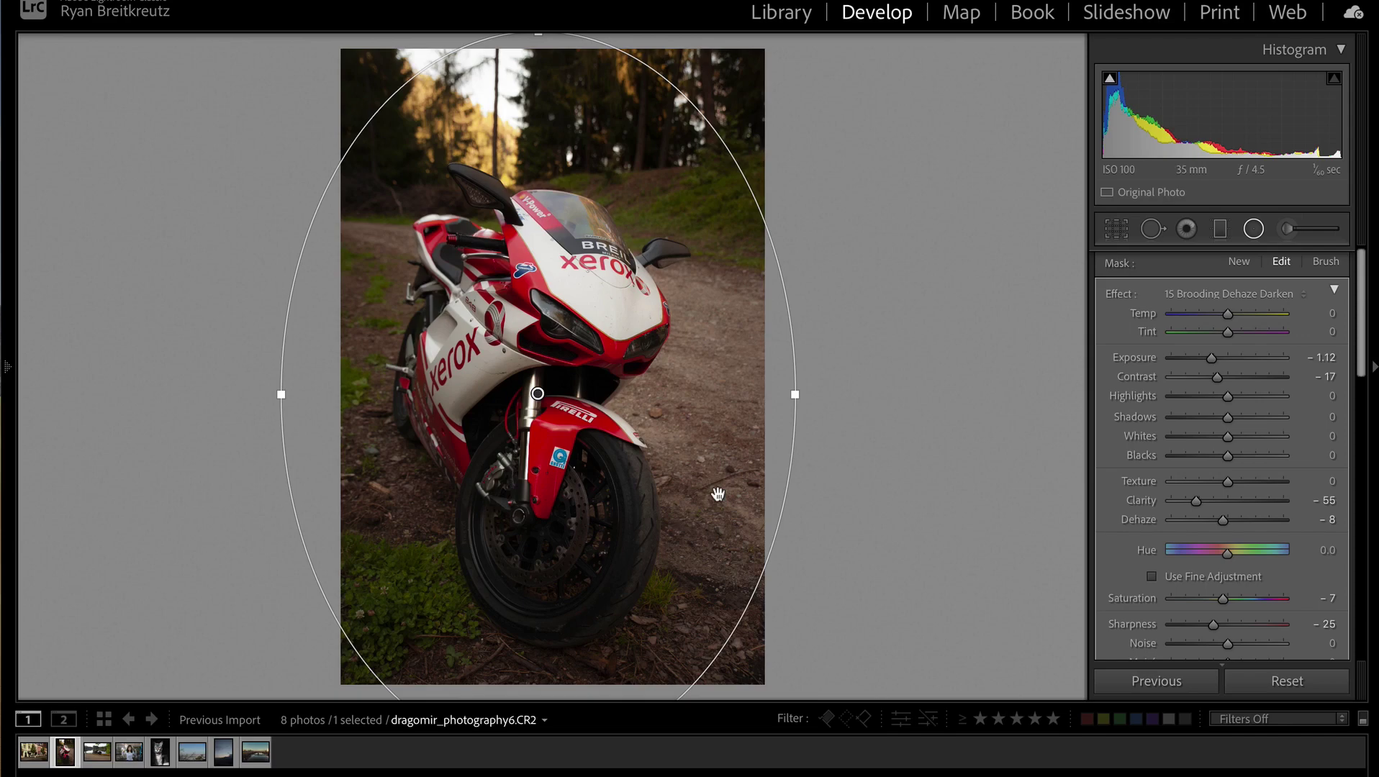
Step: Leave the radial filter and compare the edited motorcycle photo with its unedited version
key("shift+m")
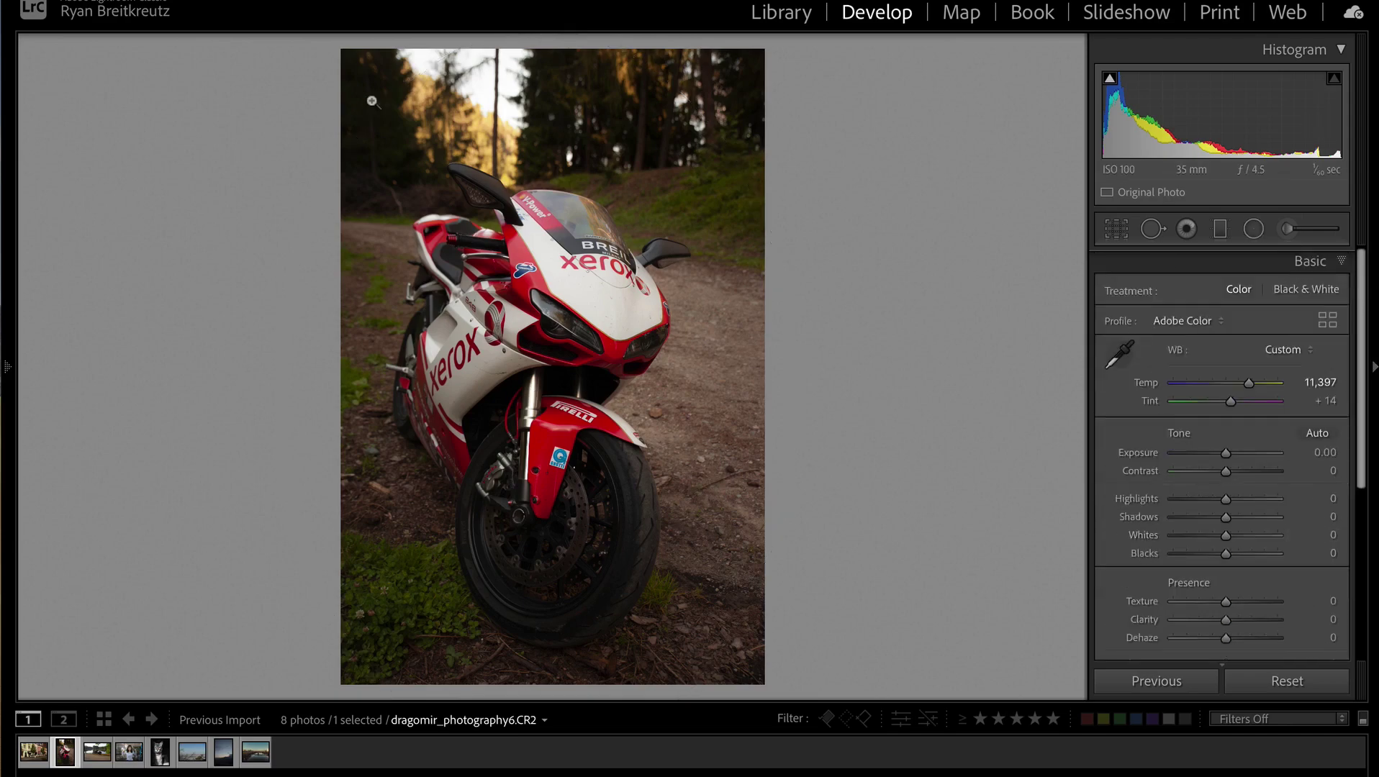
key("backslash")
key("backslash")
key("backslash")
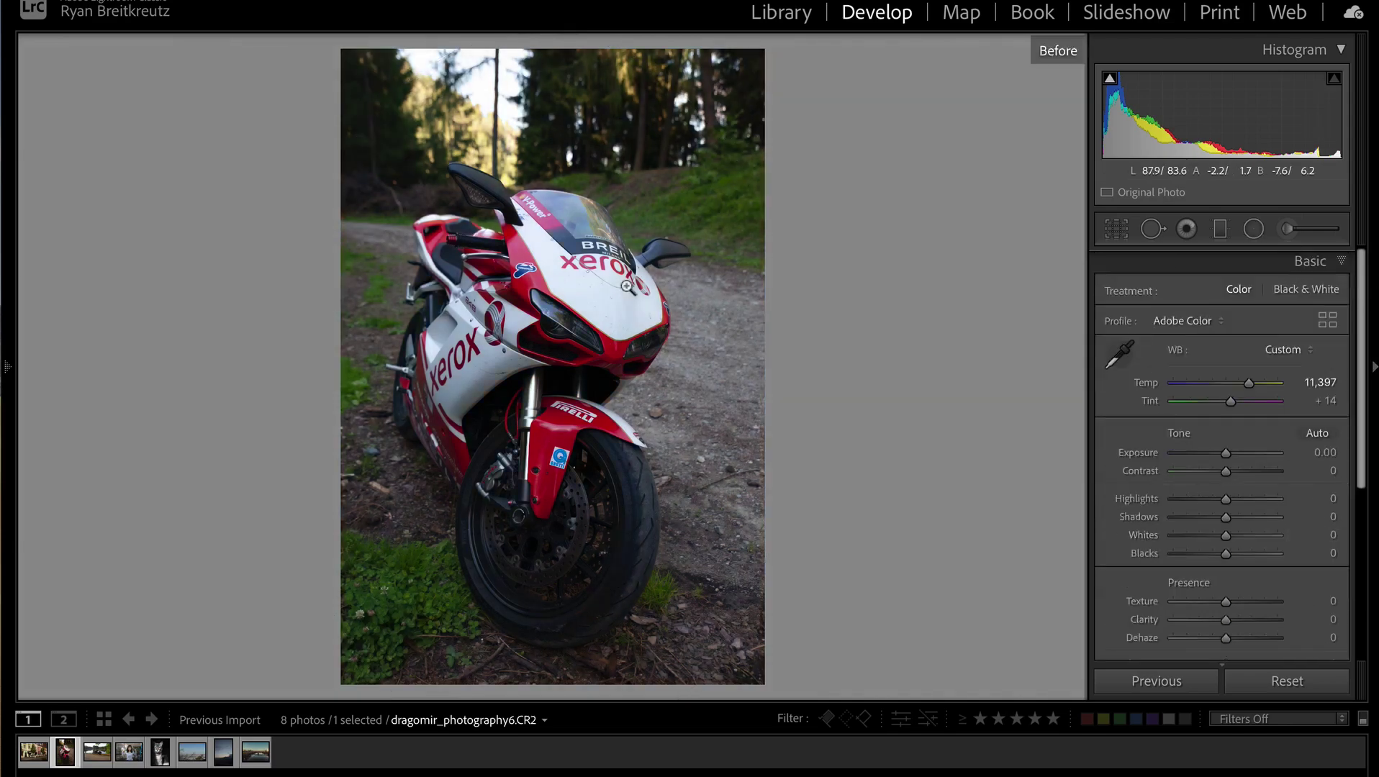
key("backslash")
Step: Reselect the motorcycle's radial filter, show its mask overlay, and reduce the feather to 36
left_click(1253, 230)
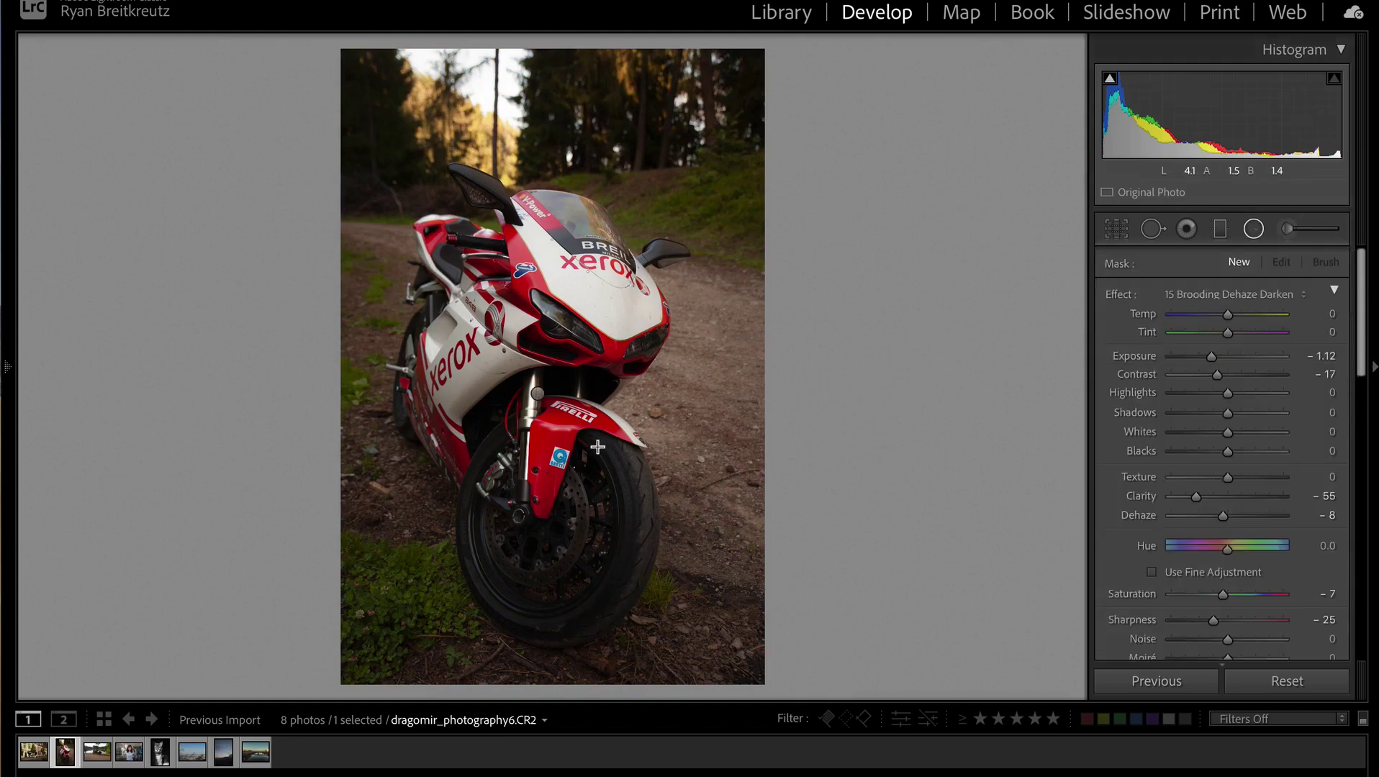
left_click_drag(539, 393, 795, 754)
scroll(1203, 614, "down", 5)
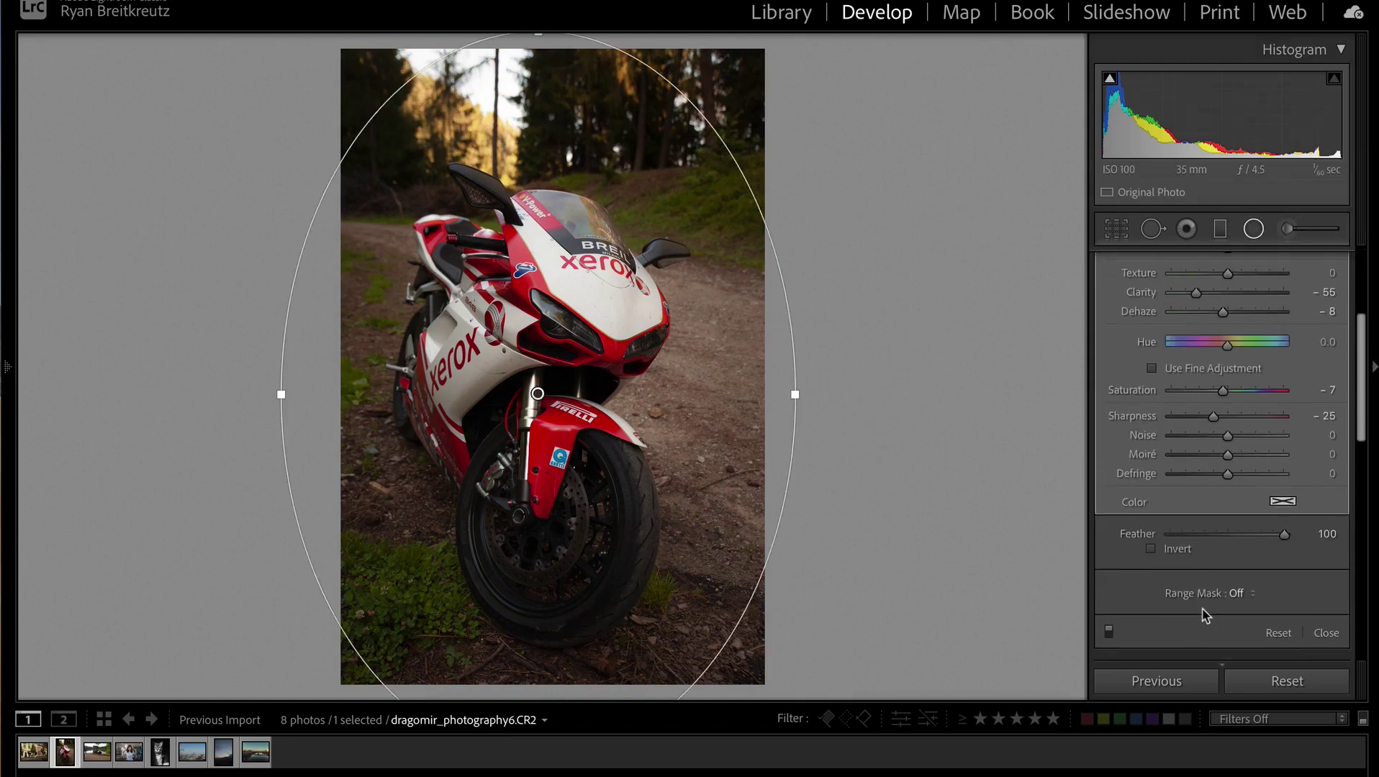
key("o")
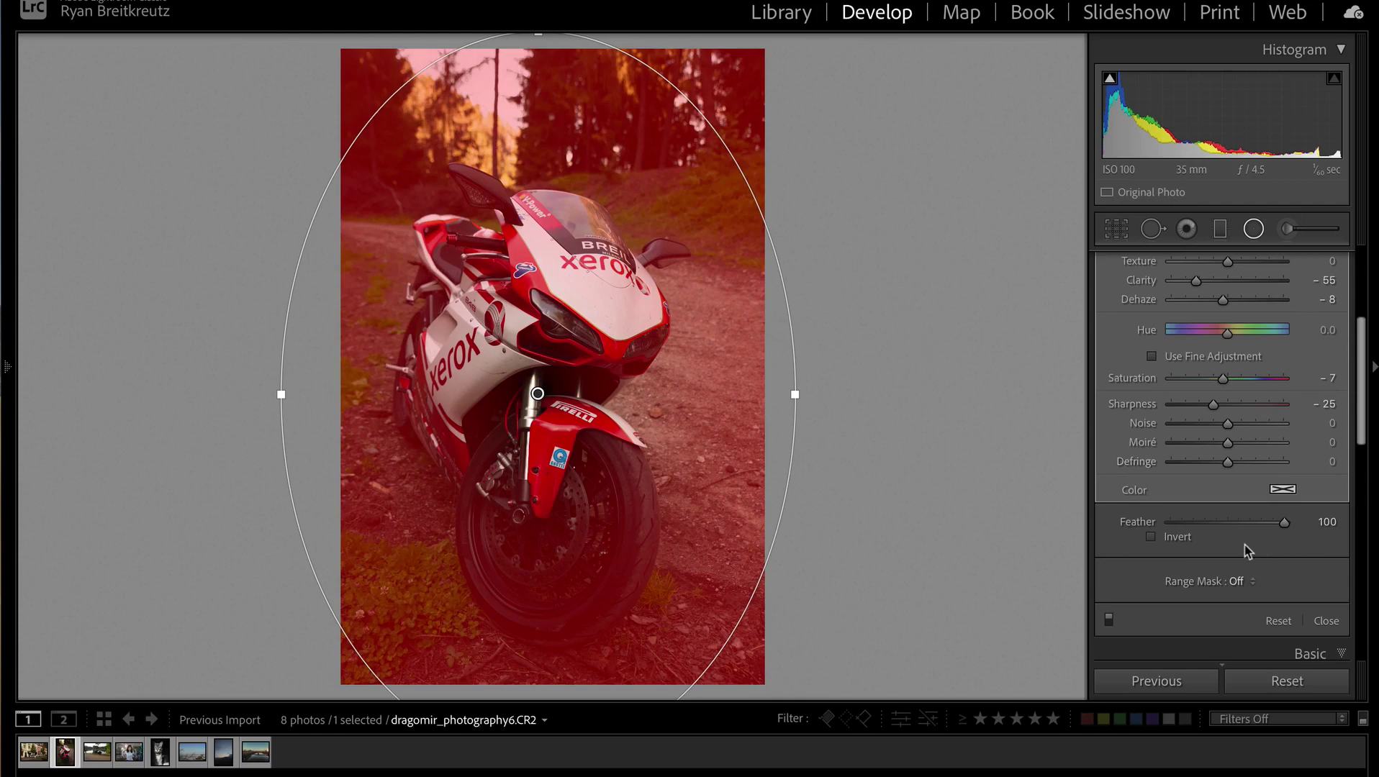
left_click_drag(1285, 531, 1215, 538)
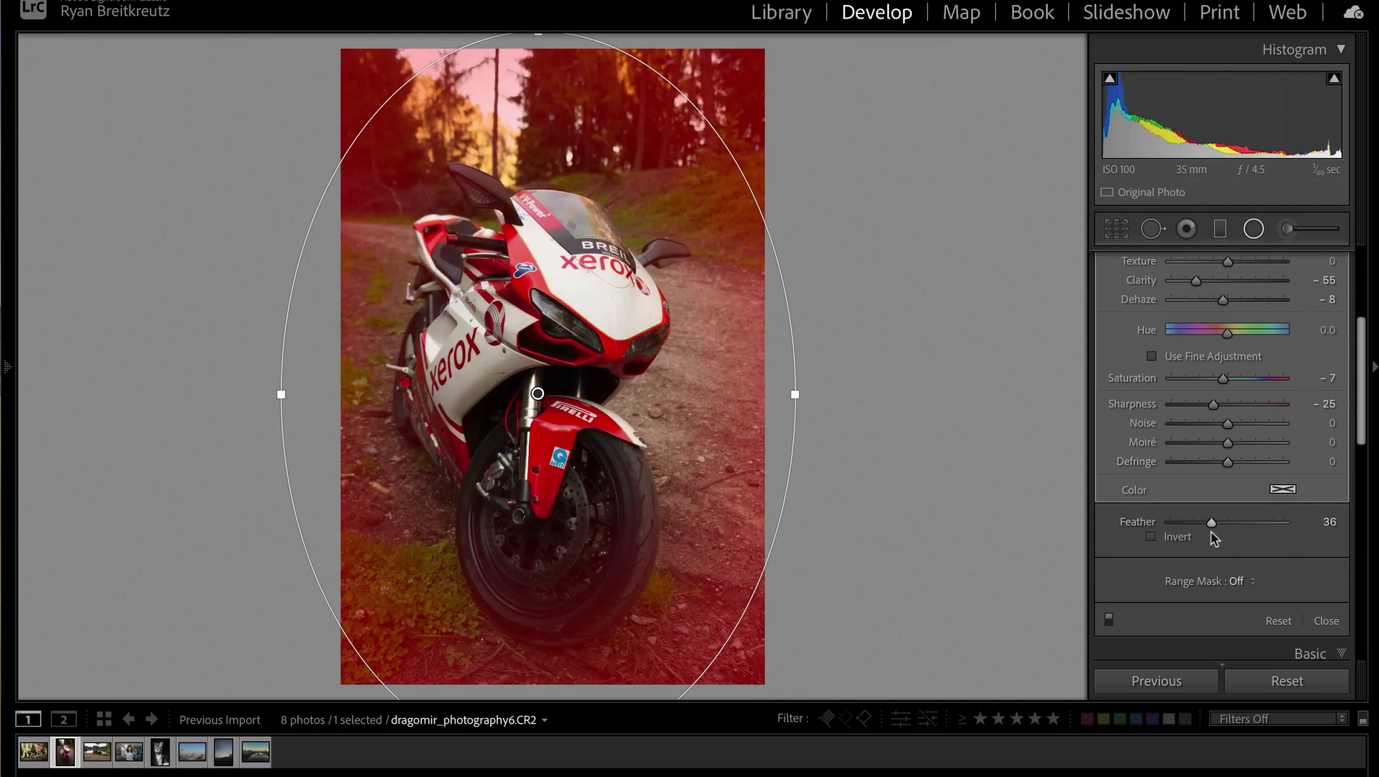
key("o")
key("shift+m")
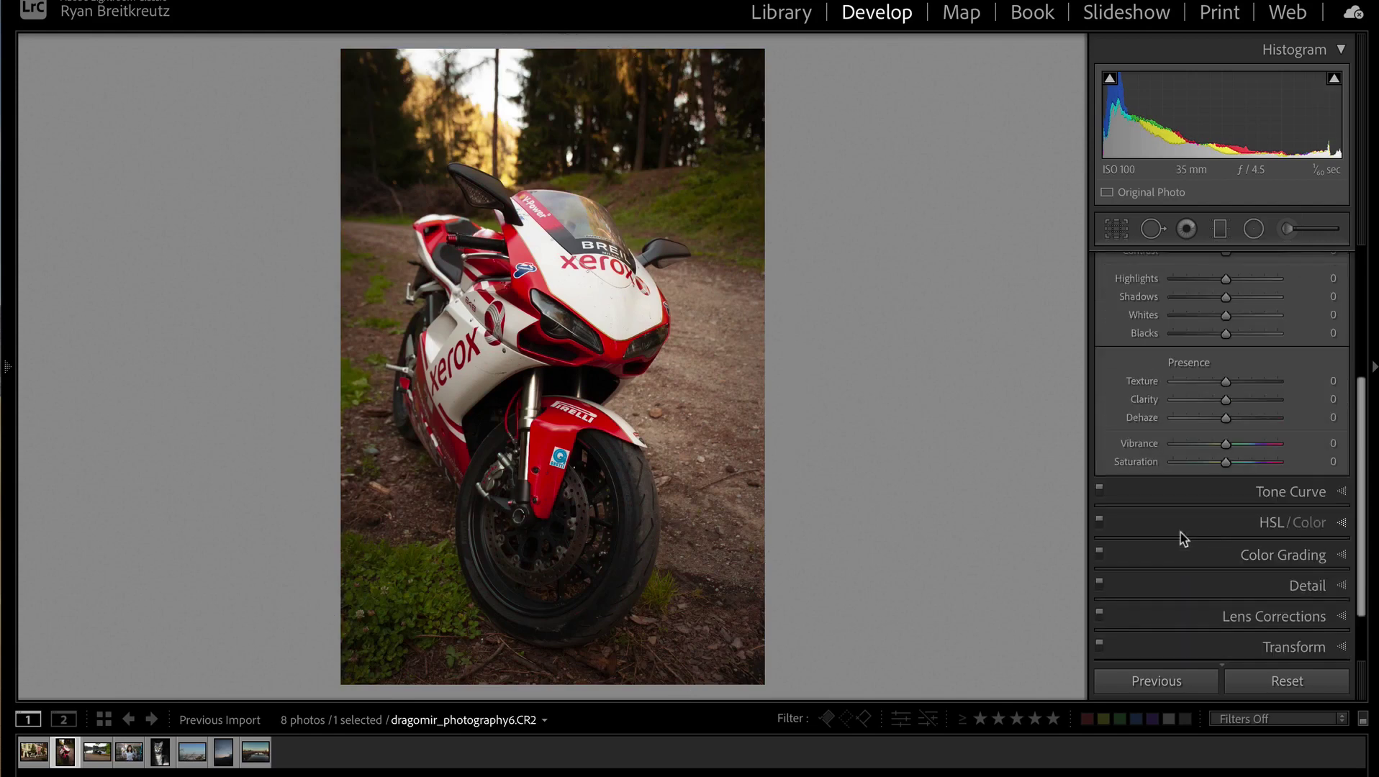
Step: Set the motorcycle radial filter's Clarity to -20 and Exposure to -1.90
scroll(1178, 486, "up", 5)
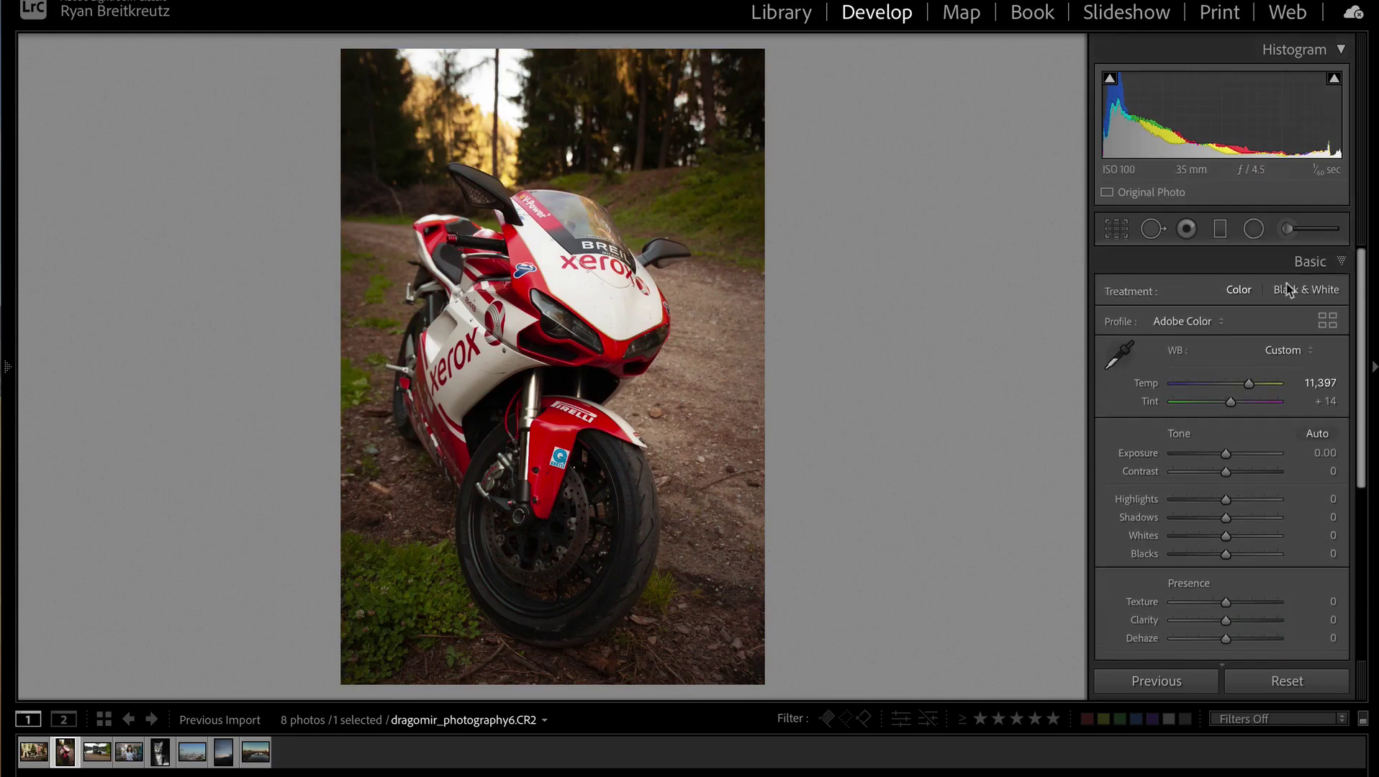
left_click(1253, 229)
left_click(539, 396)
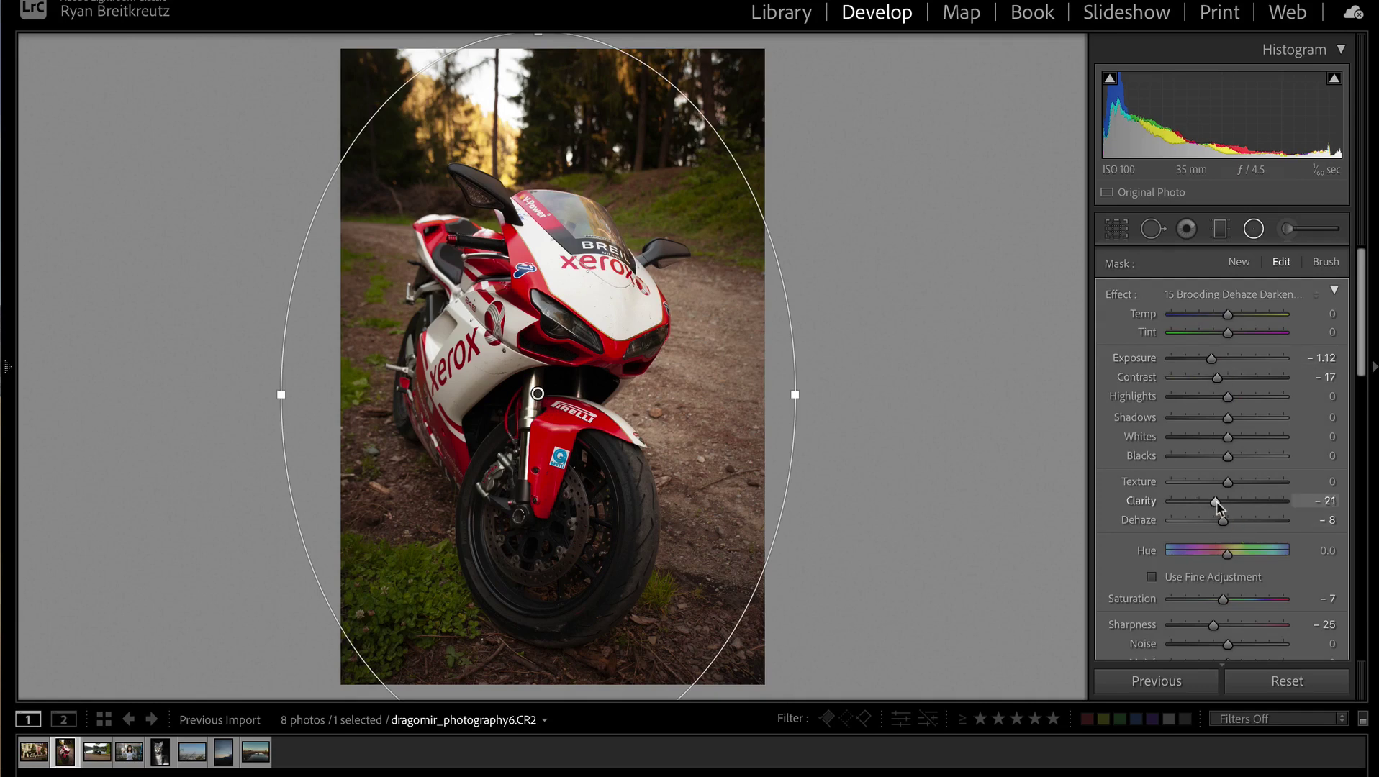
left_click_drag(1216, 504, 1217, 504)
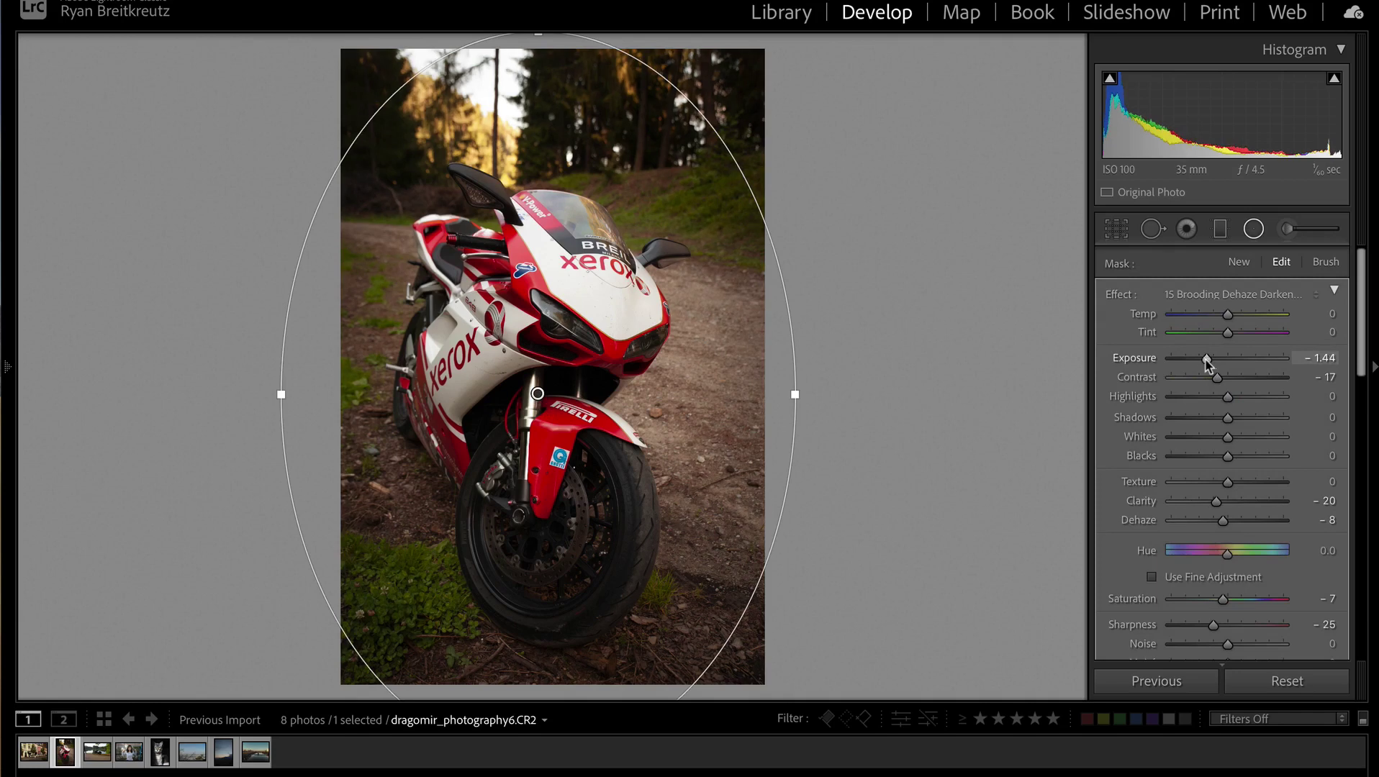
left_click_drag(1208, 360, 1200, 363)
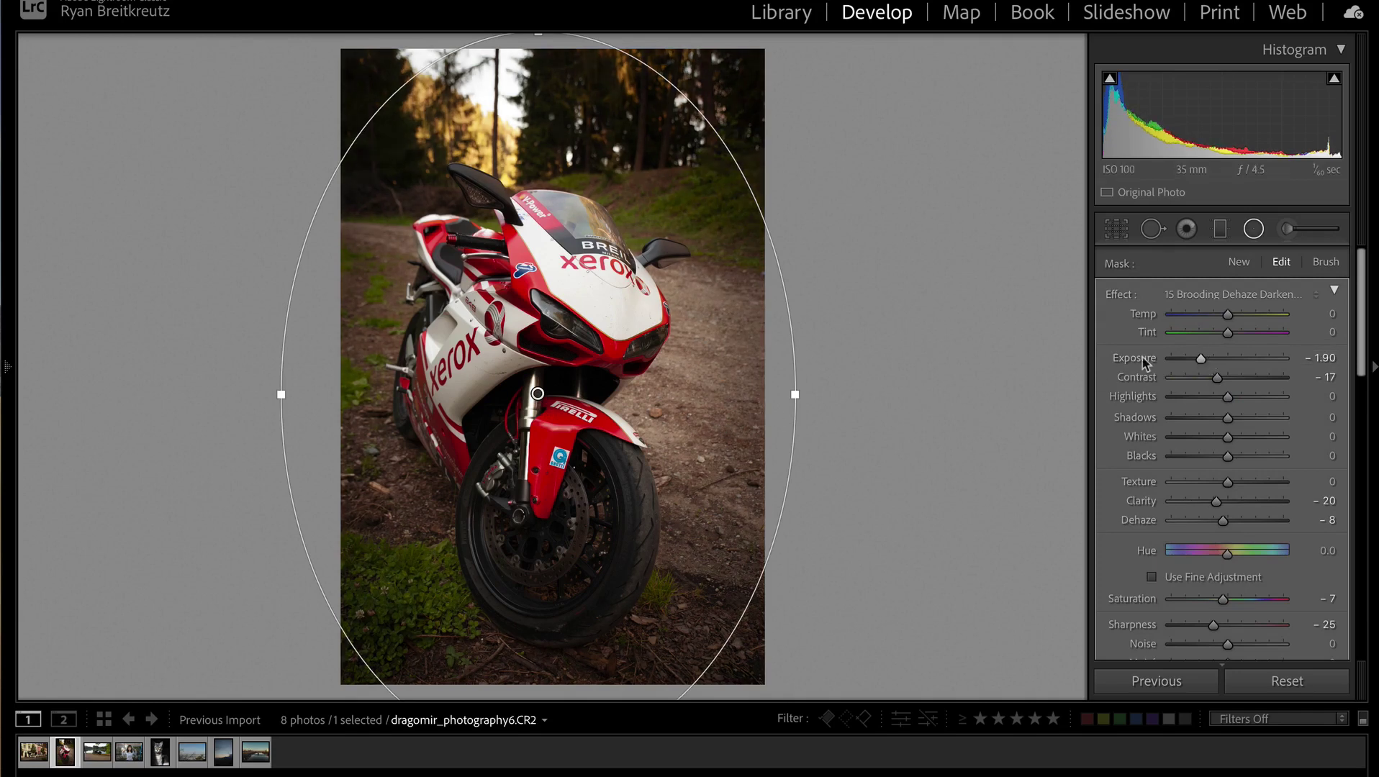
Step: Try brushing extra darkening into the radial mask over the path and background beside the motorcycle, and undo the strokes
left_click(1325, 263)
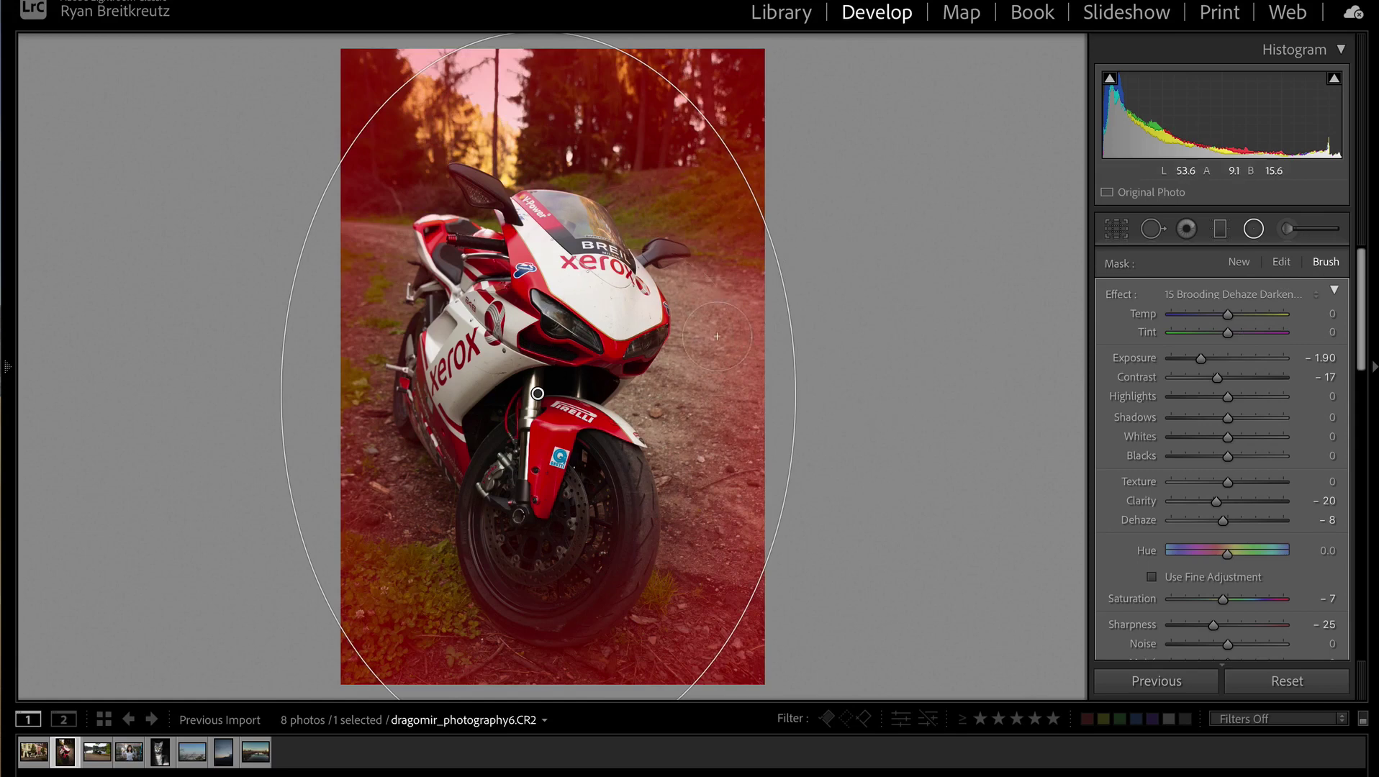
mouse_move(699, 292)
left_mouse_down()
mouse_move(675, 378)
mouse_move(648, 403)
left_mouse_up()
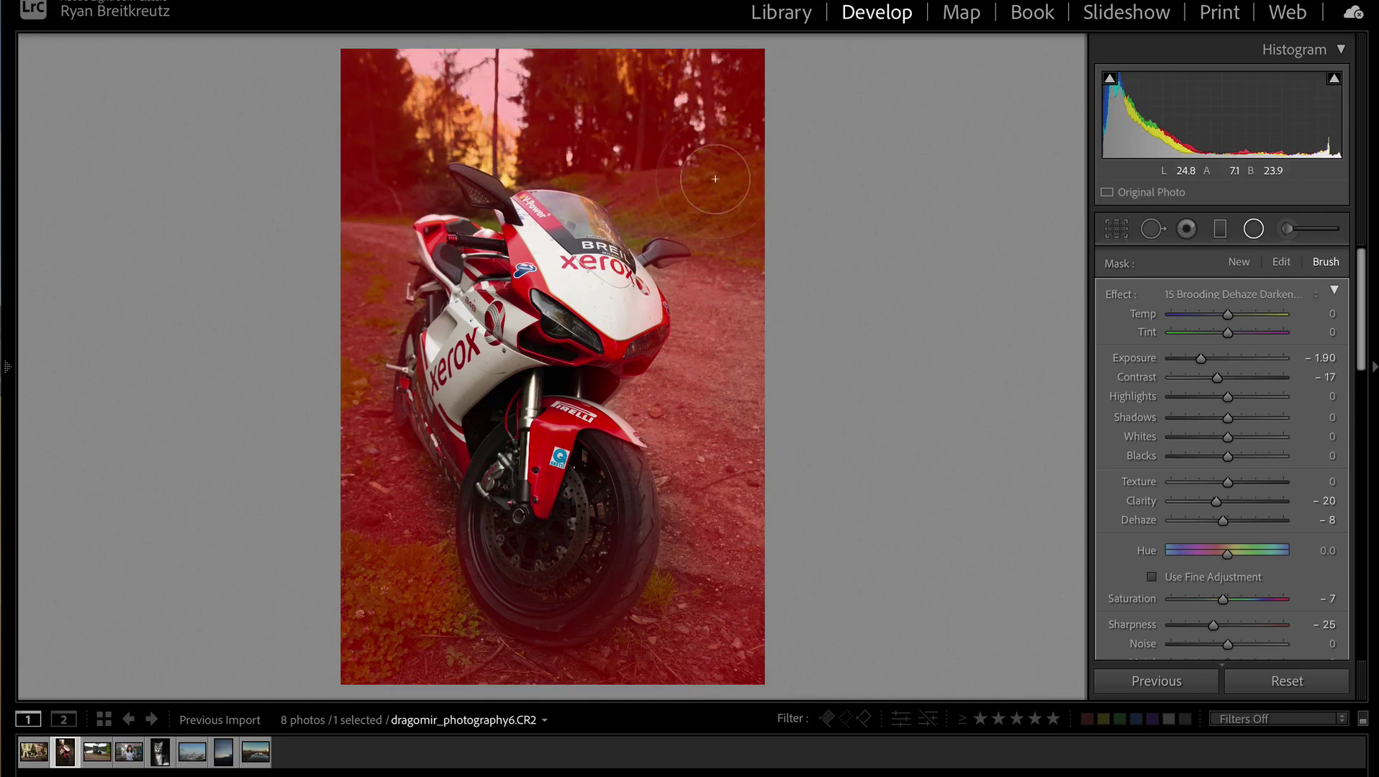
key("shift+m")
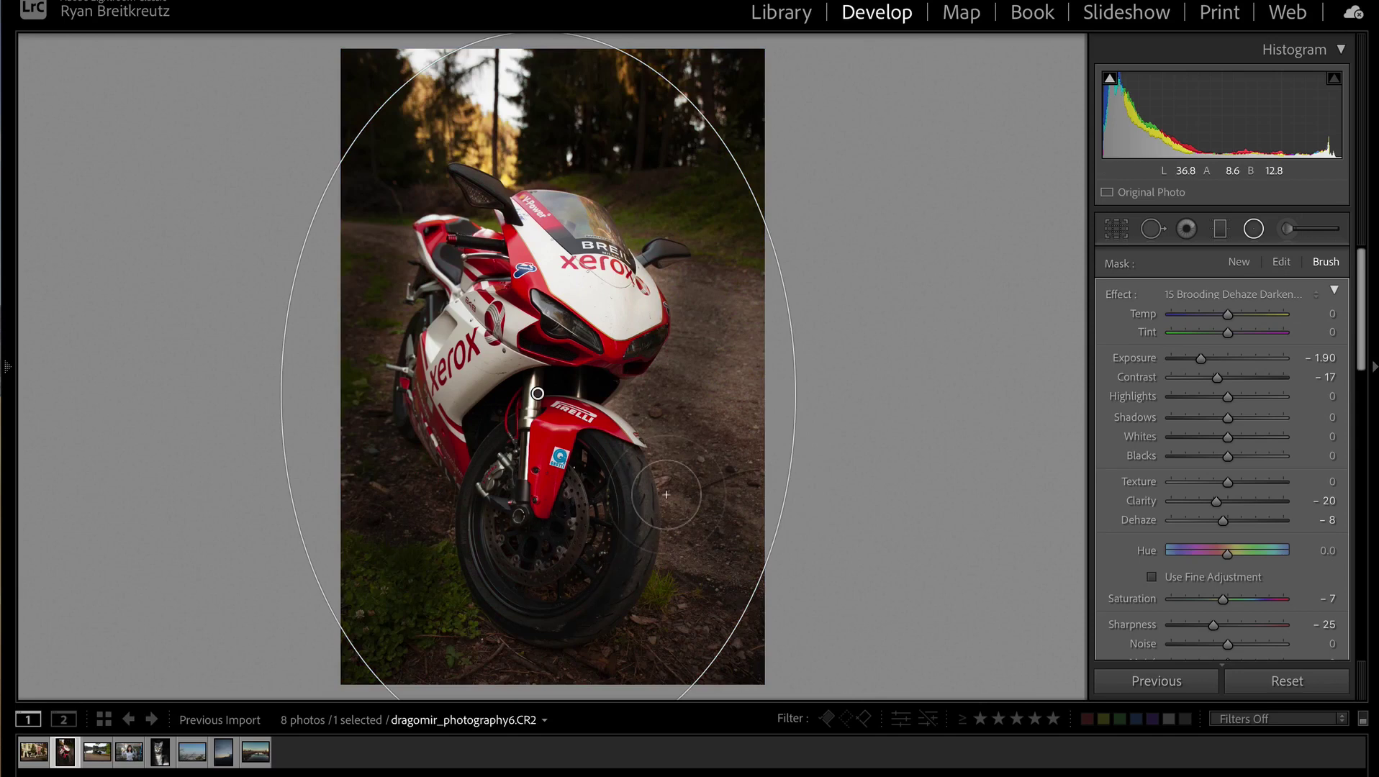
key("ctrl+z")
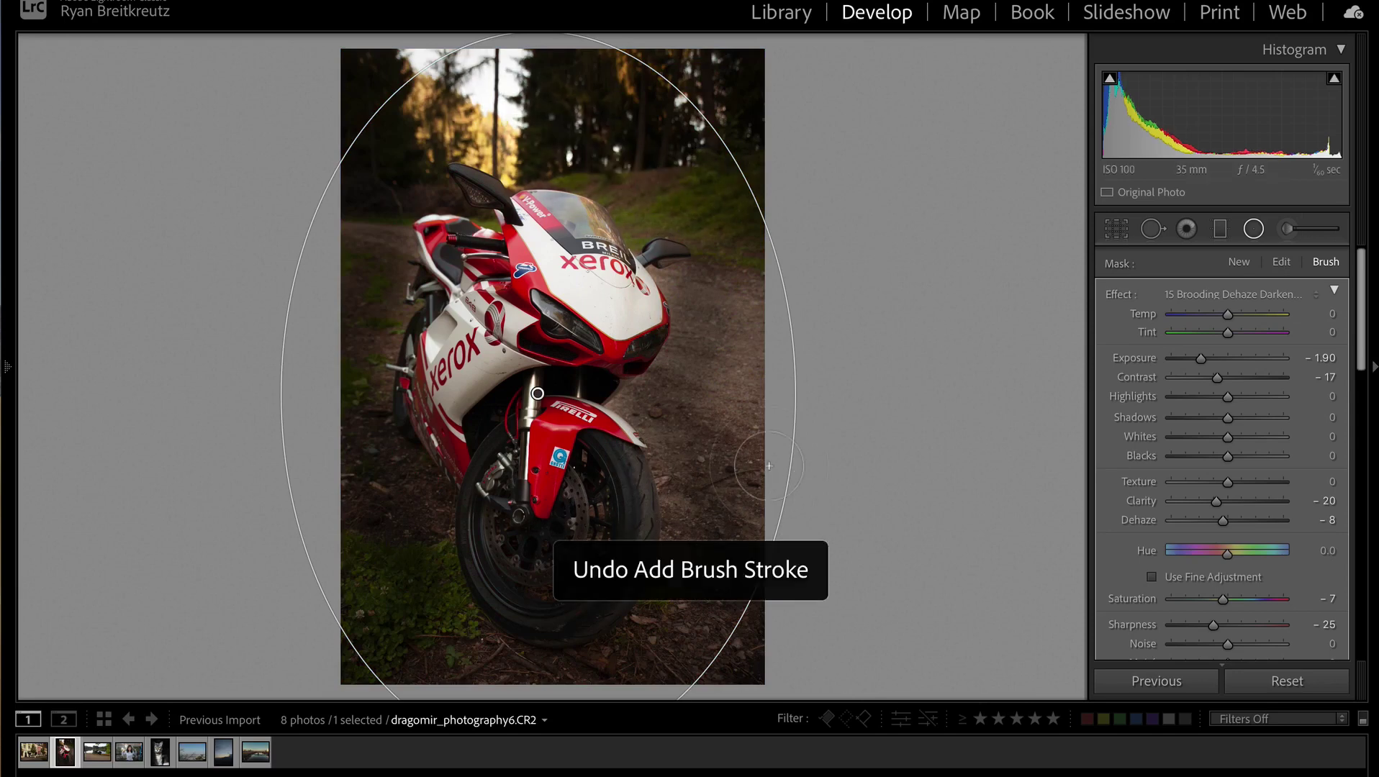
key("ctrl+z")
key("ctrl+z")
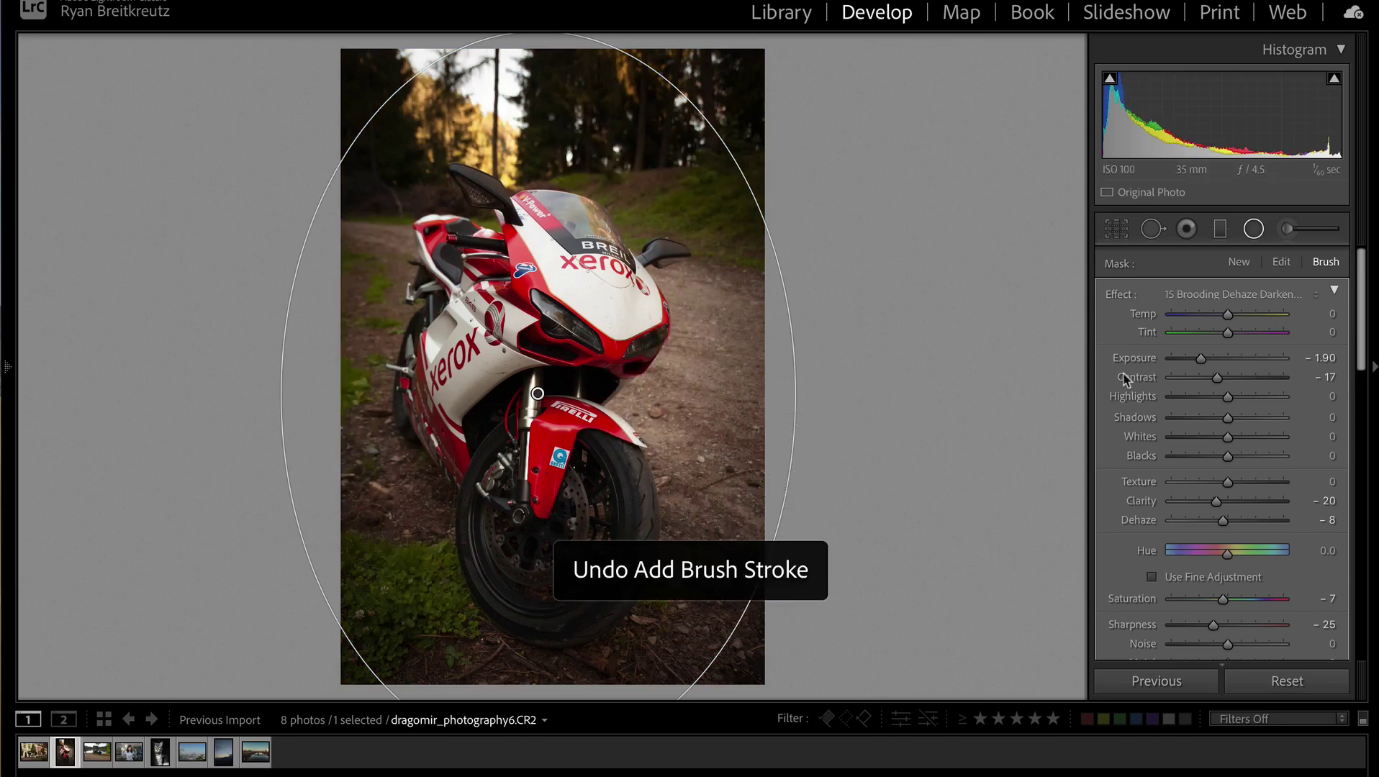
Step: Set the mask brush's flow to 16 and size to 17, check the mask overlay, and leave the radial filter
scroll(1180, 619, "down", 5)
scroll(1197, 638, "down", 1)
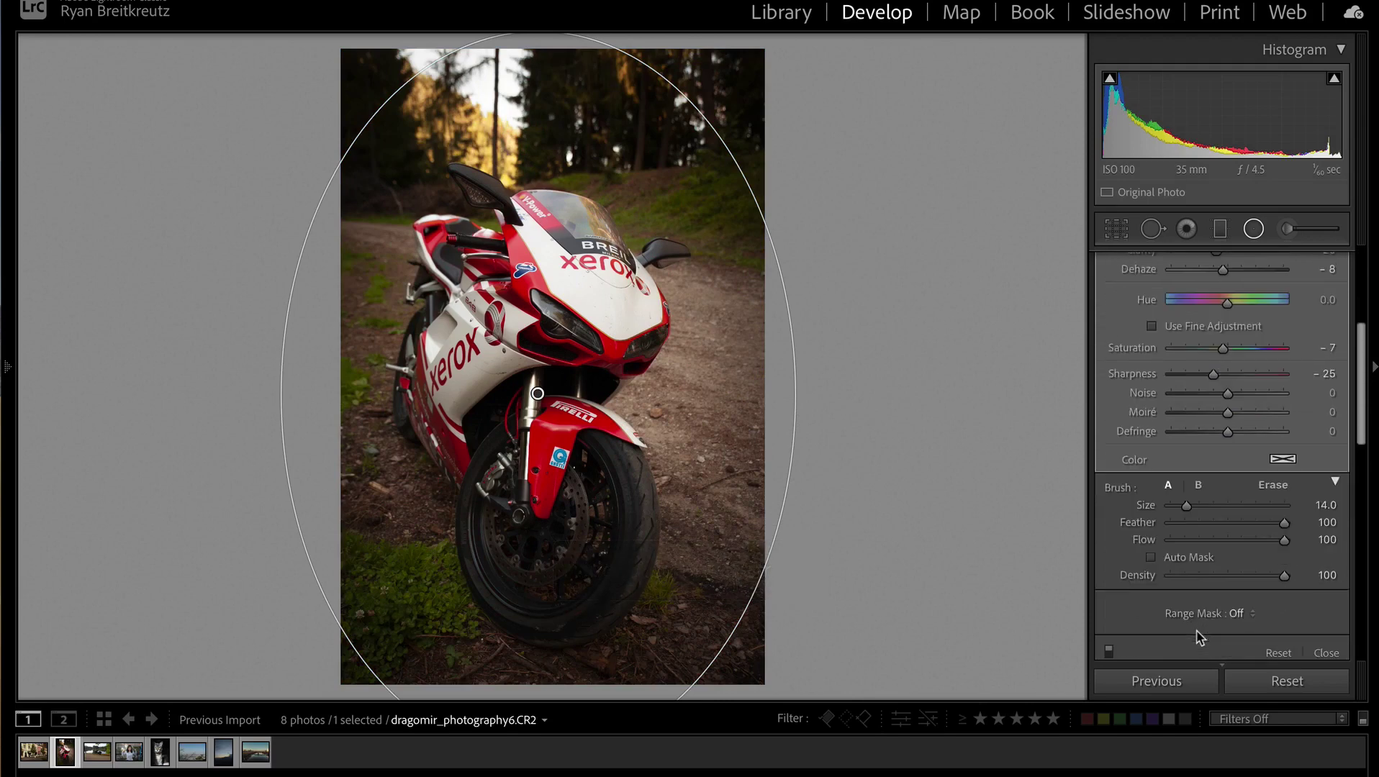
left_click(1186, 541)
scroll(741, 403, "up", 3)
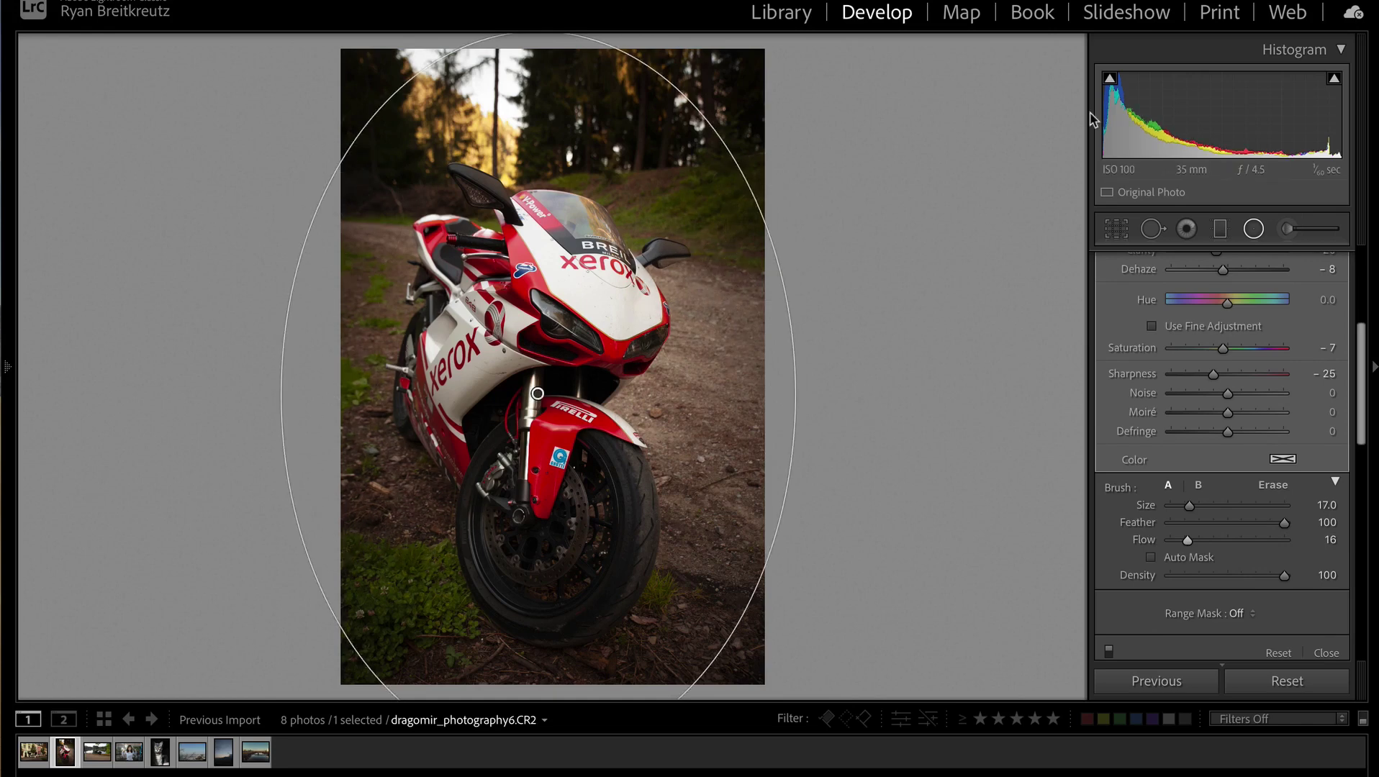
key("o")
key("o")
key("shift+m")
Step: Compare the darkened motorcycle photo with its unedited version several times
scroll(1257, 434, "up", 3)
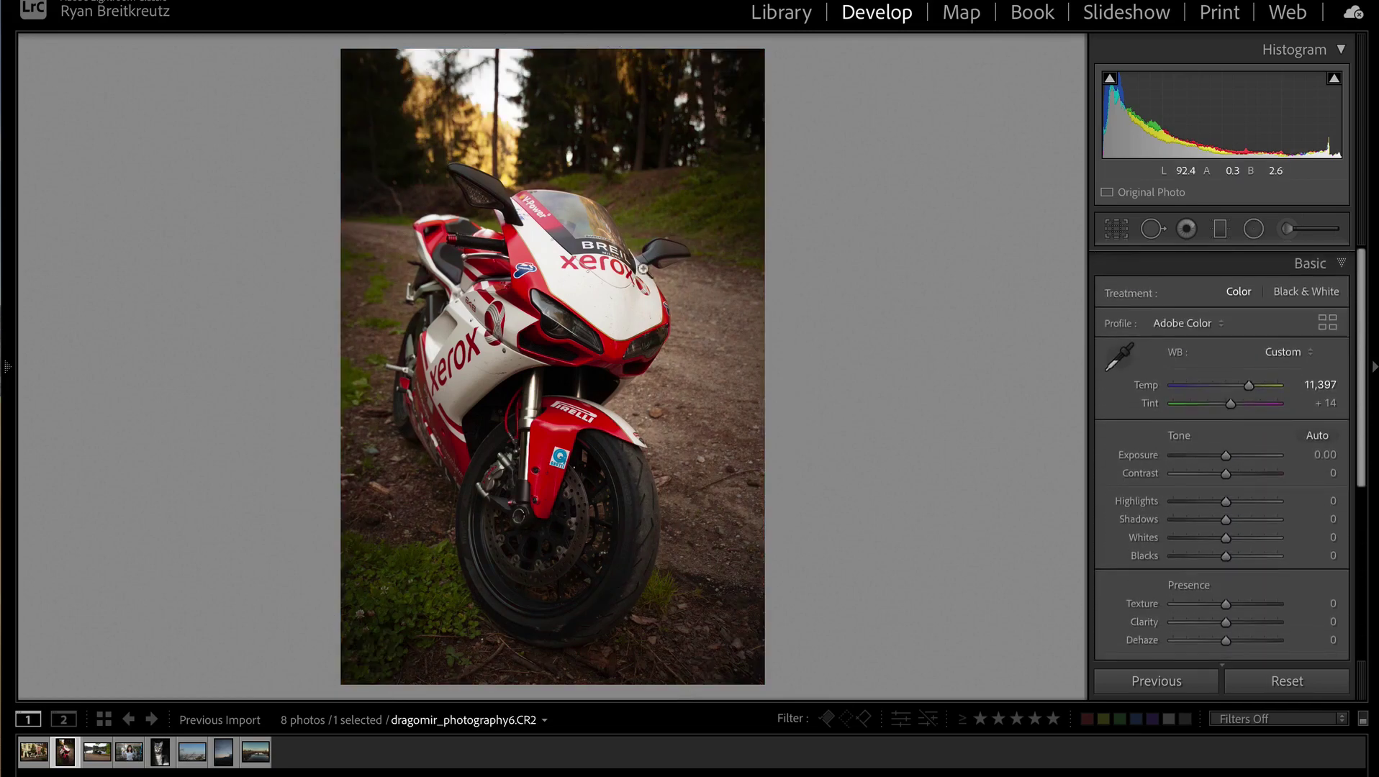
key("backslash")
key("backslash")
key("backslash")
key("backslash")
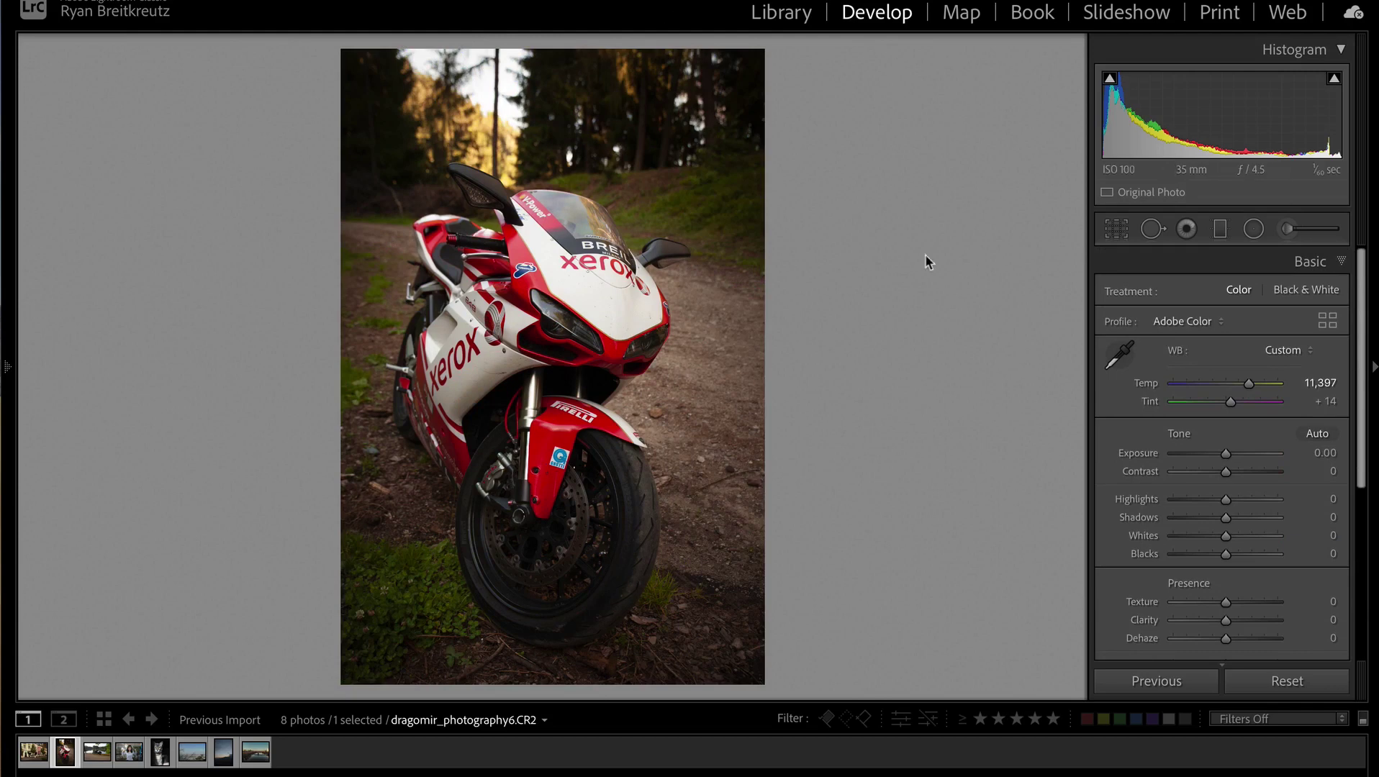
Step: Reopen the motorcycle's radial filter, try stronger and weaker effect amounts, and set its Exposure to -1.39
left_click(1253, 228)
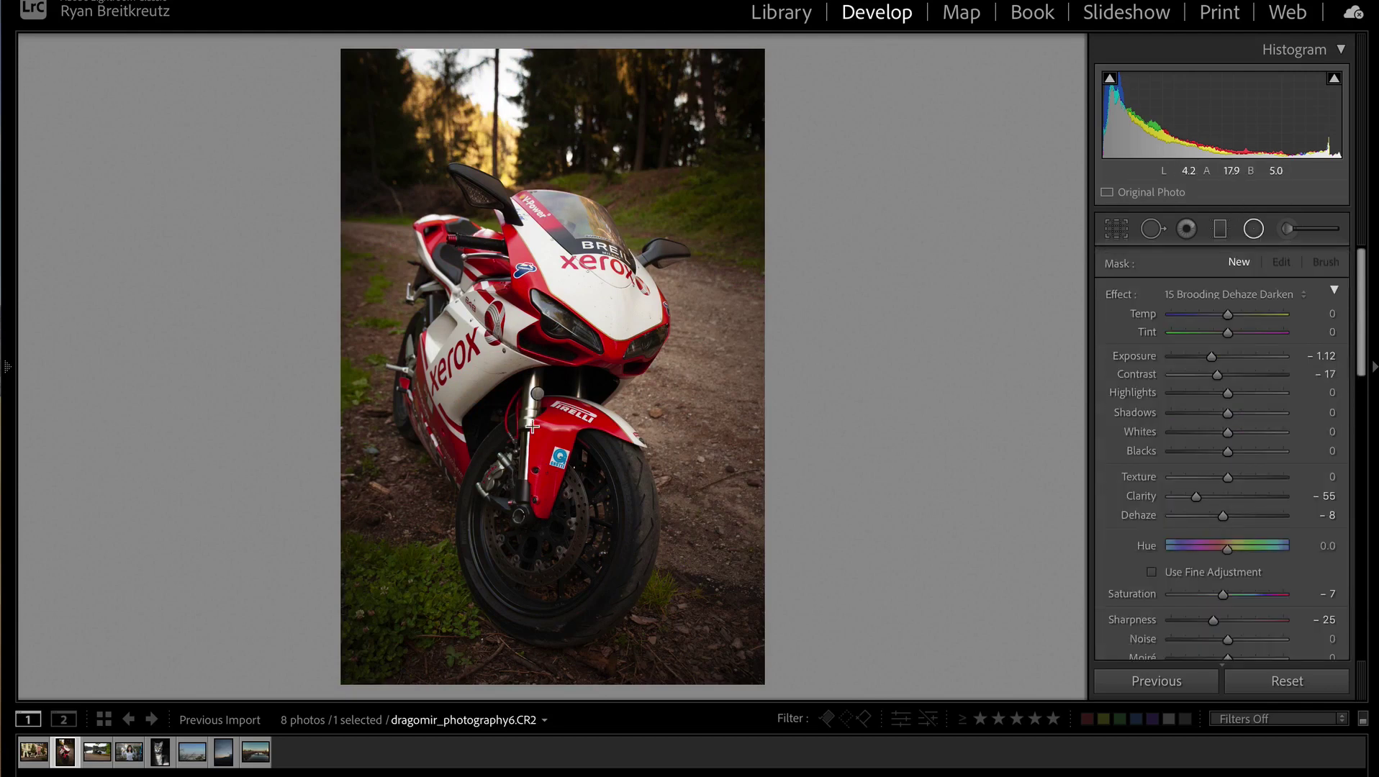
left_click_drag(539, 394, 795, 43)
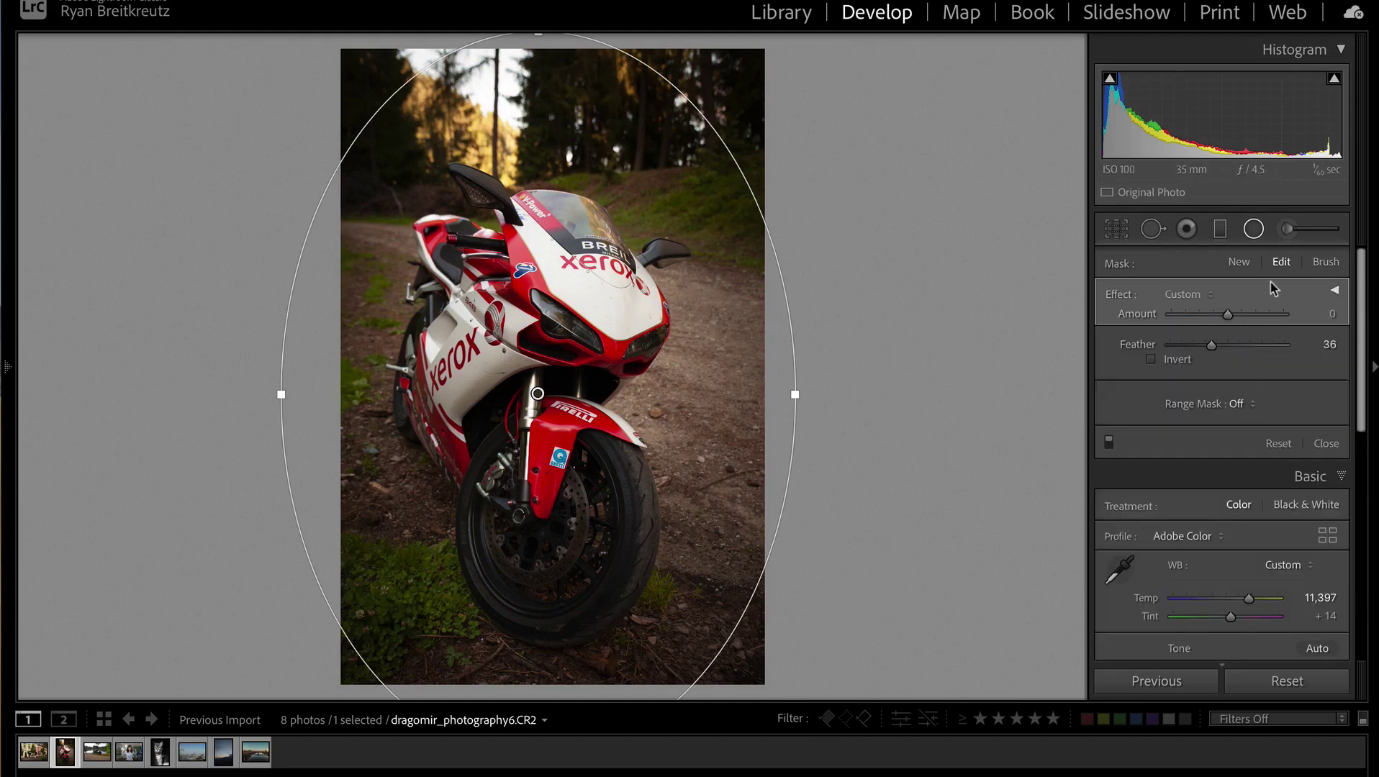
left_click(1335, 292)
left_click(1335, 293)
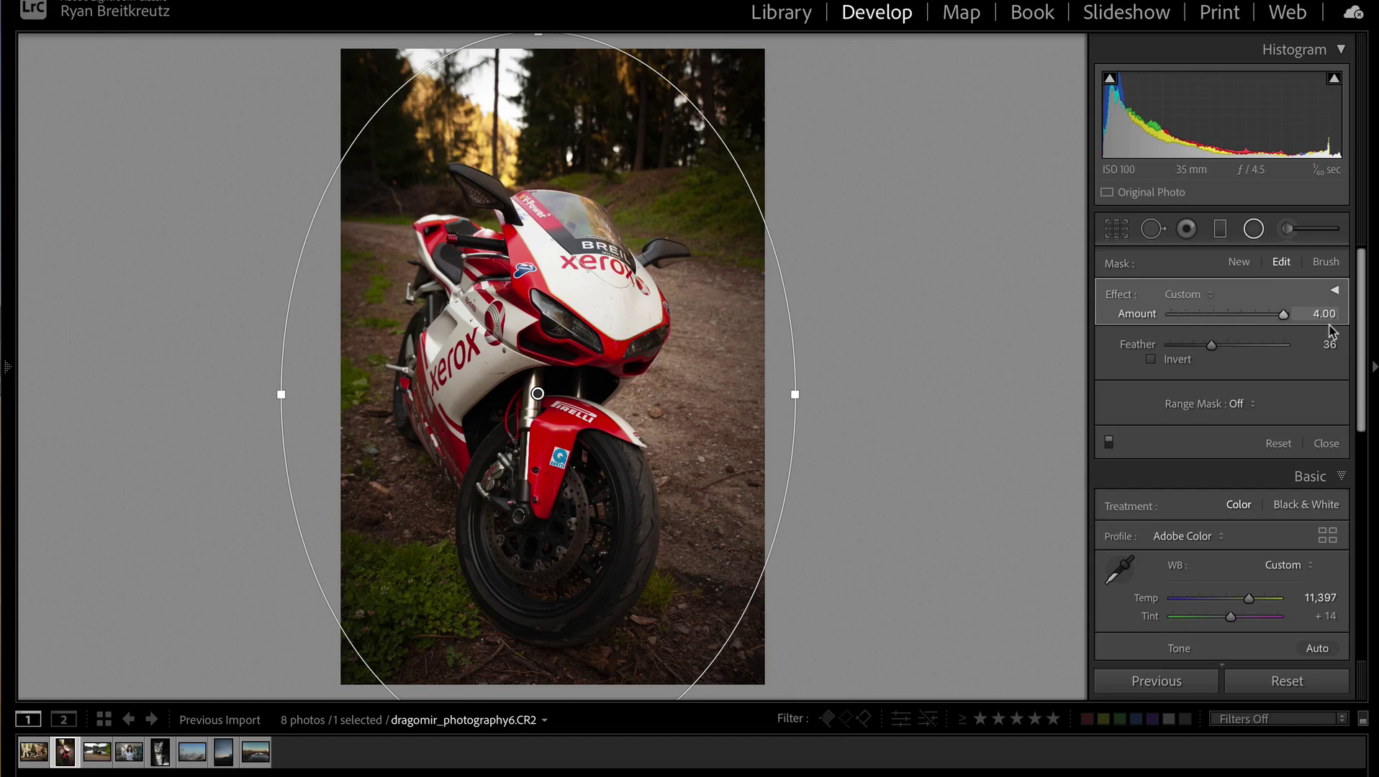
left_click_drag(1329, 325, 1151, 315)
left_click_drag(1300, 314, 1178, 327)
left_click(1335, 291)
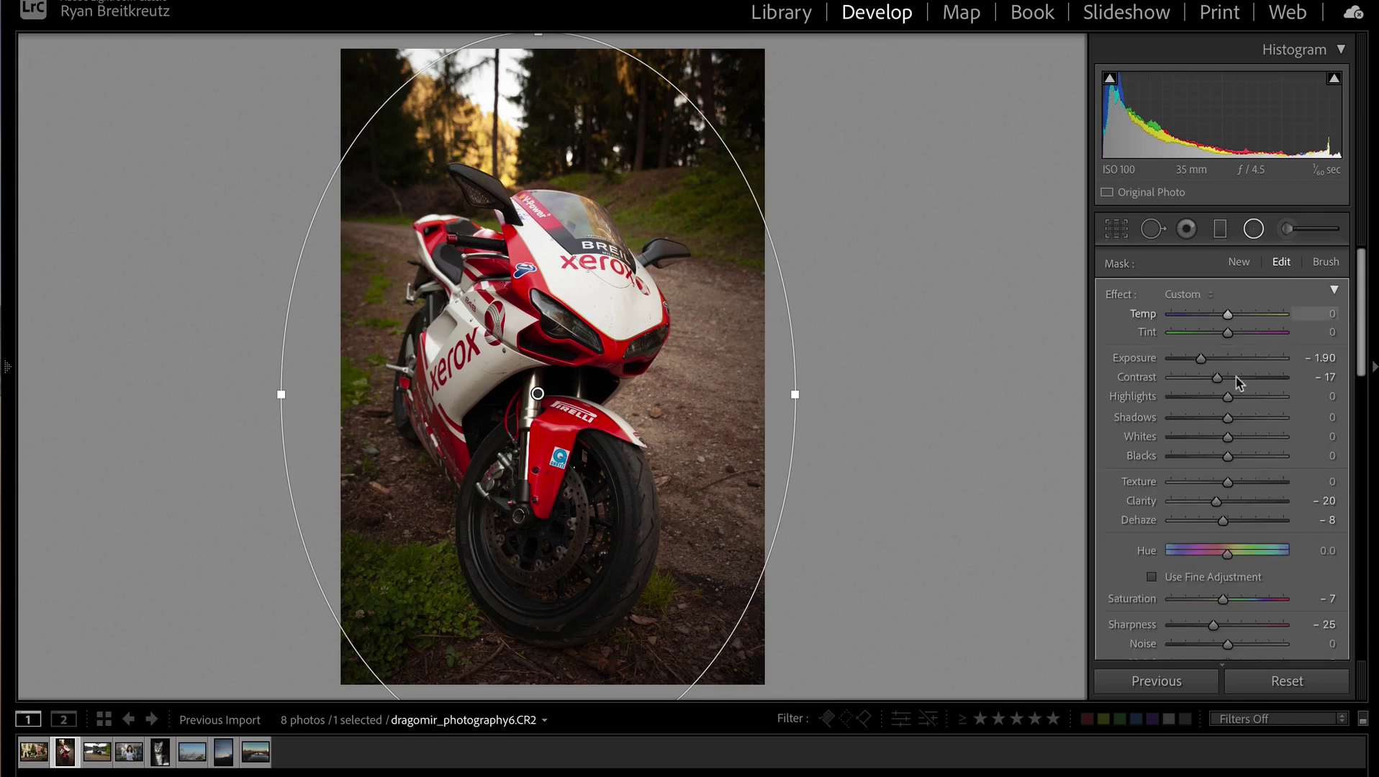
left_click_drag(1203, 366, 1210, 367)
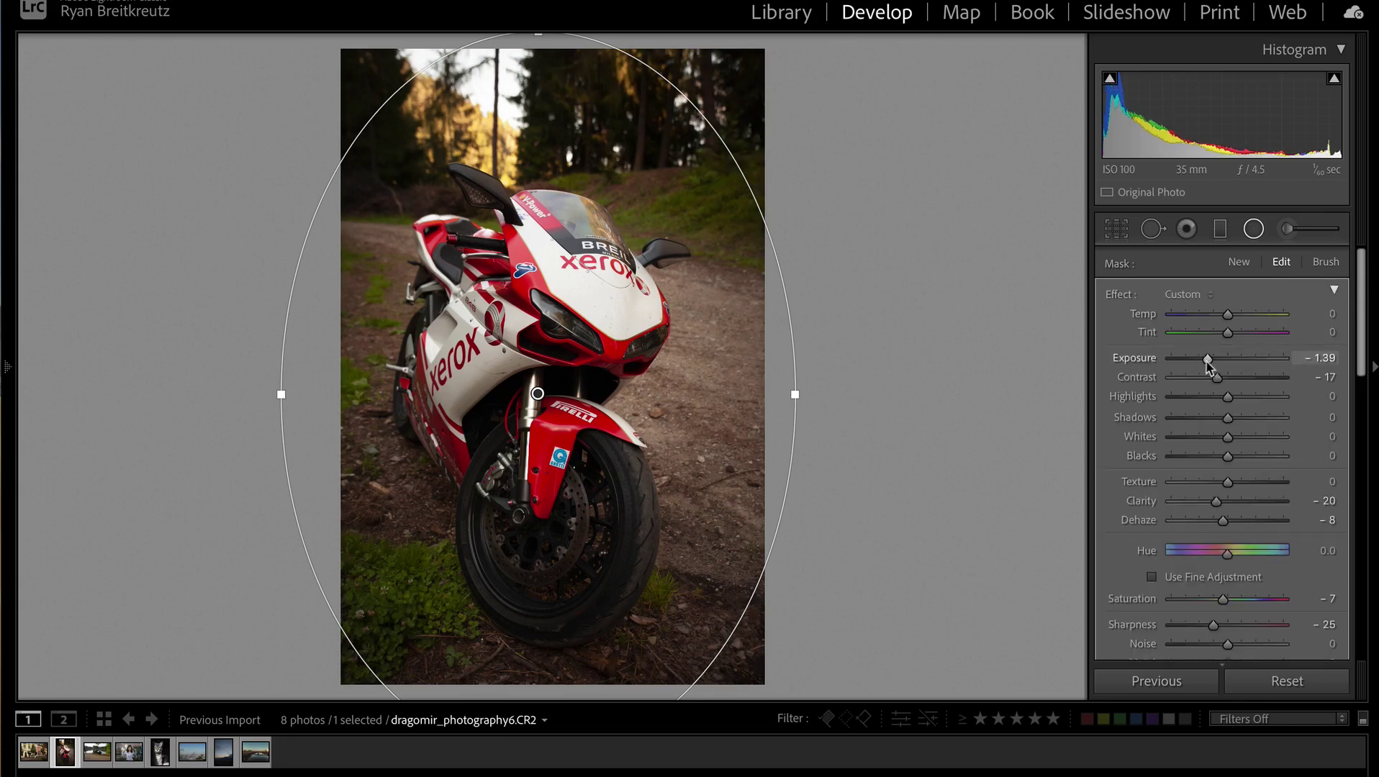
key("shift+m")
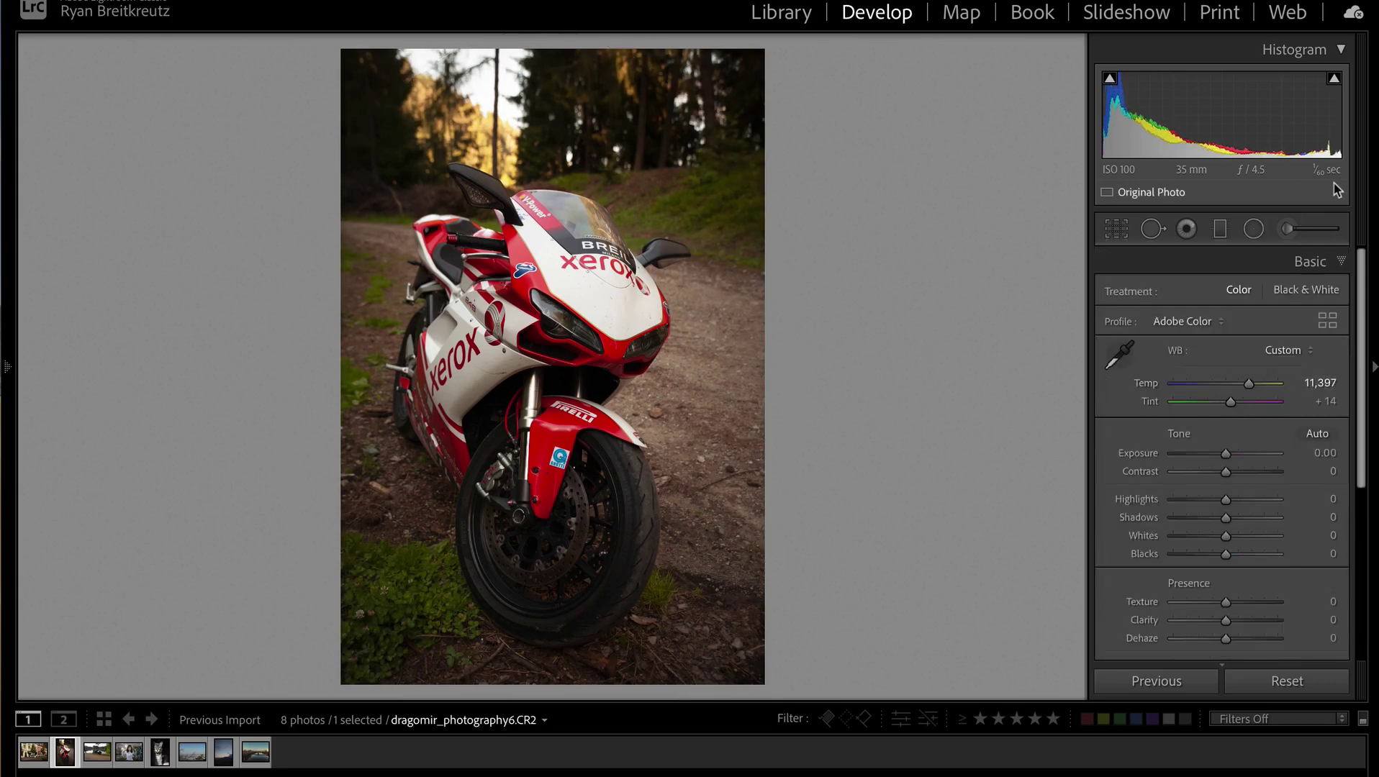
Step: Start a new adjustment brush with its effect sliders reset, and set Exposure to 0.72, Contrast to -42 and Highlights to 75
left_click(1290, 234)
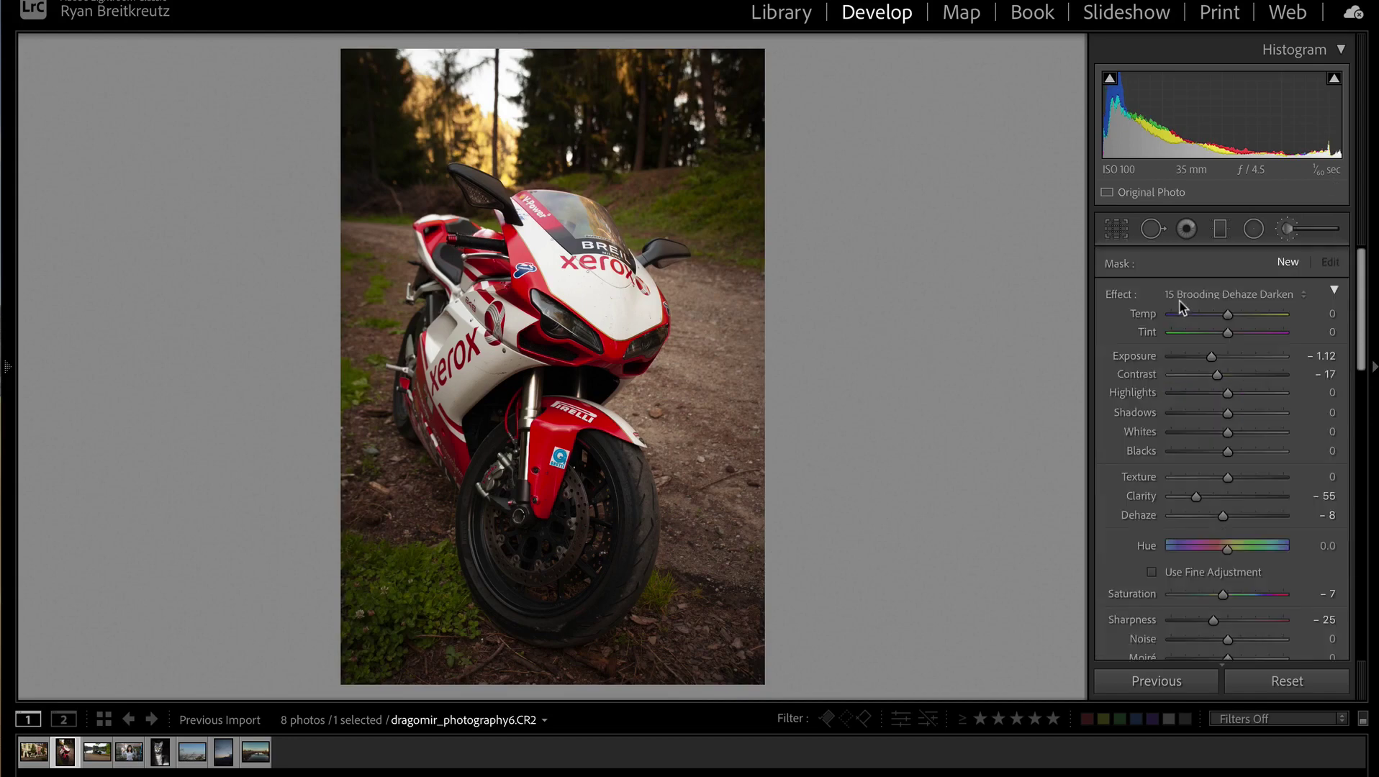
left_click(1209, 297)
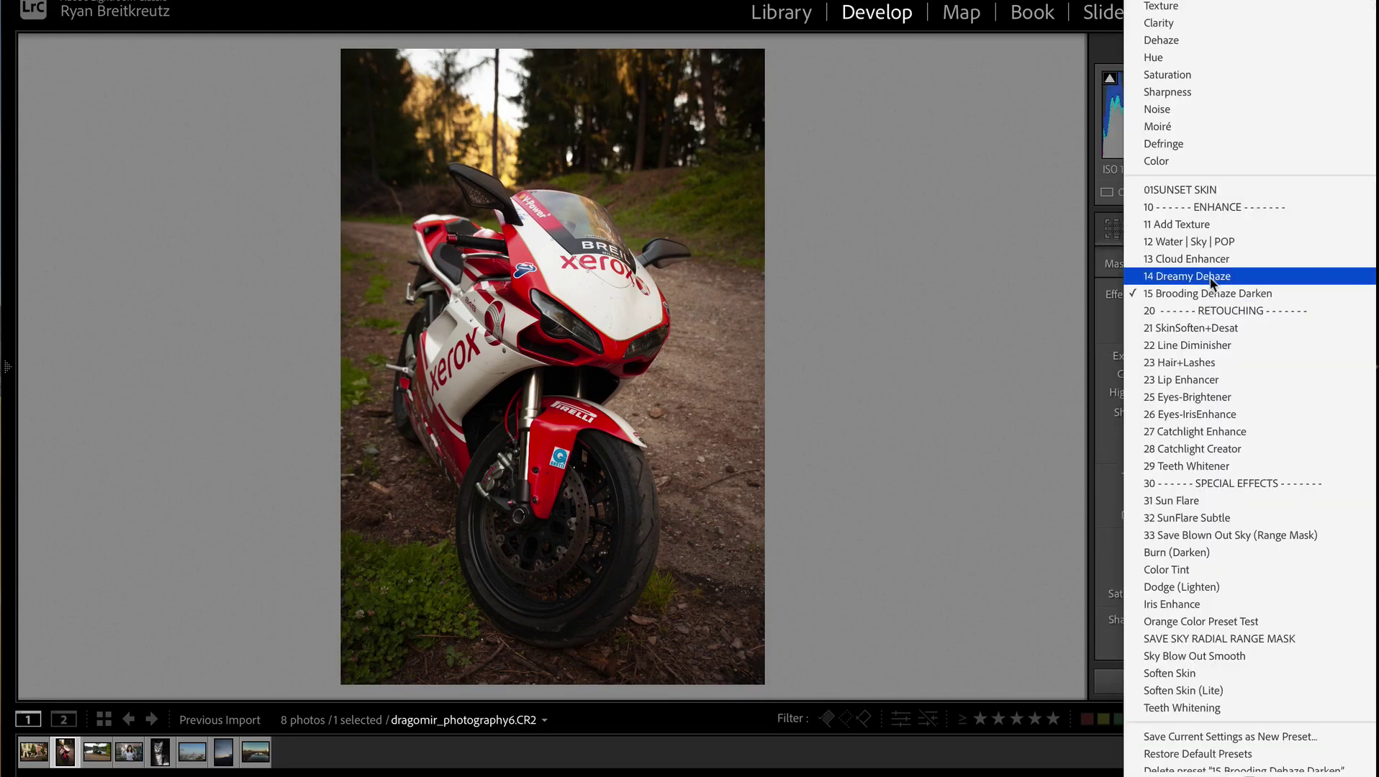
left_click(1205, 224)
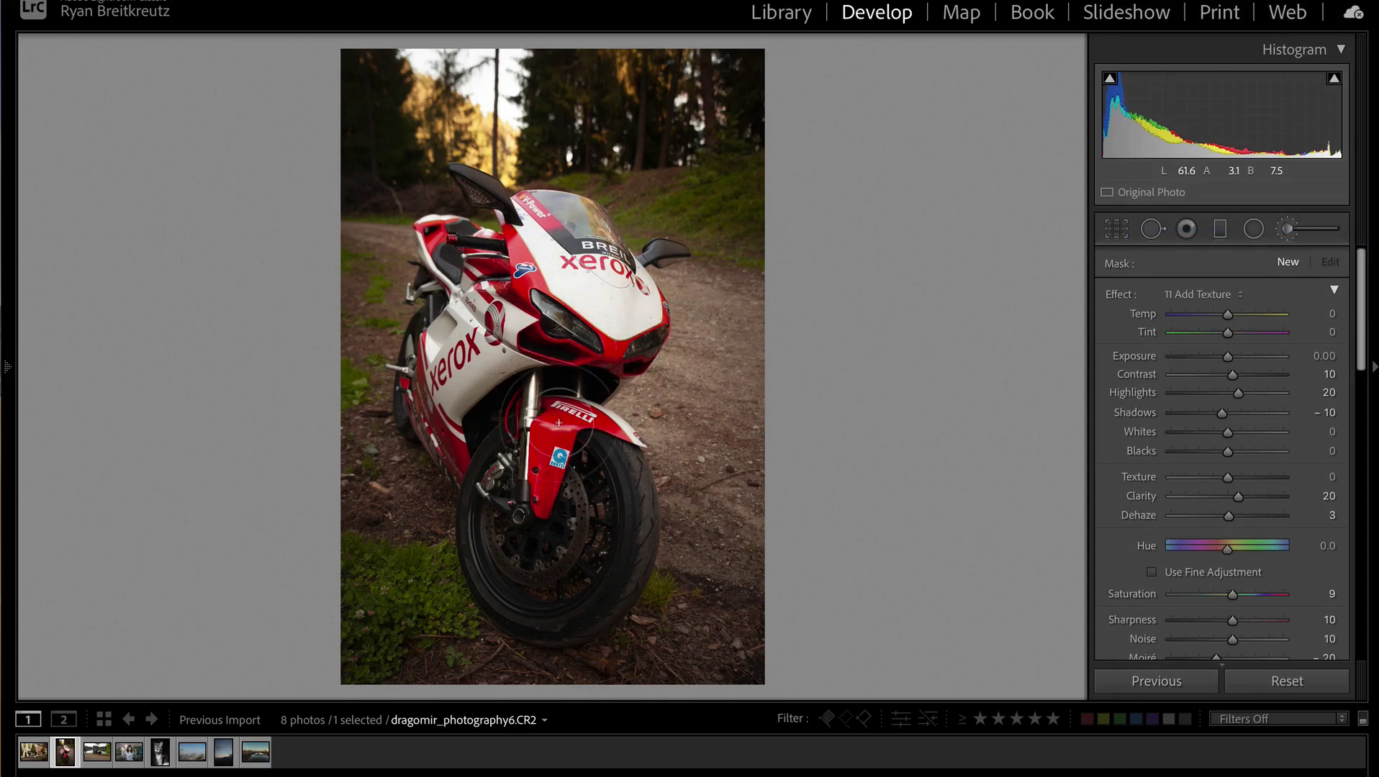
left_click(1288, 263)
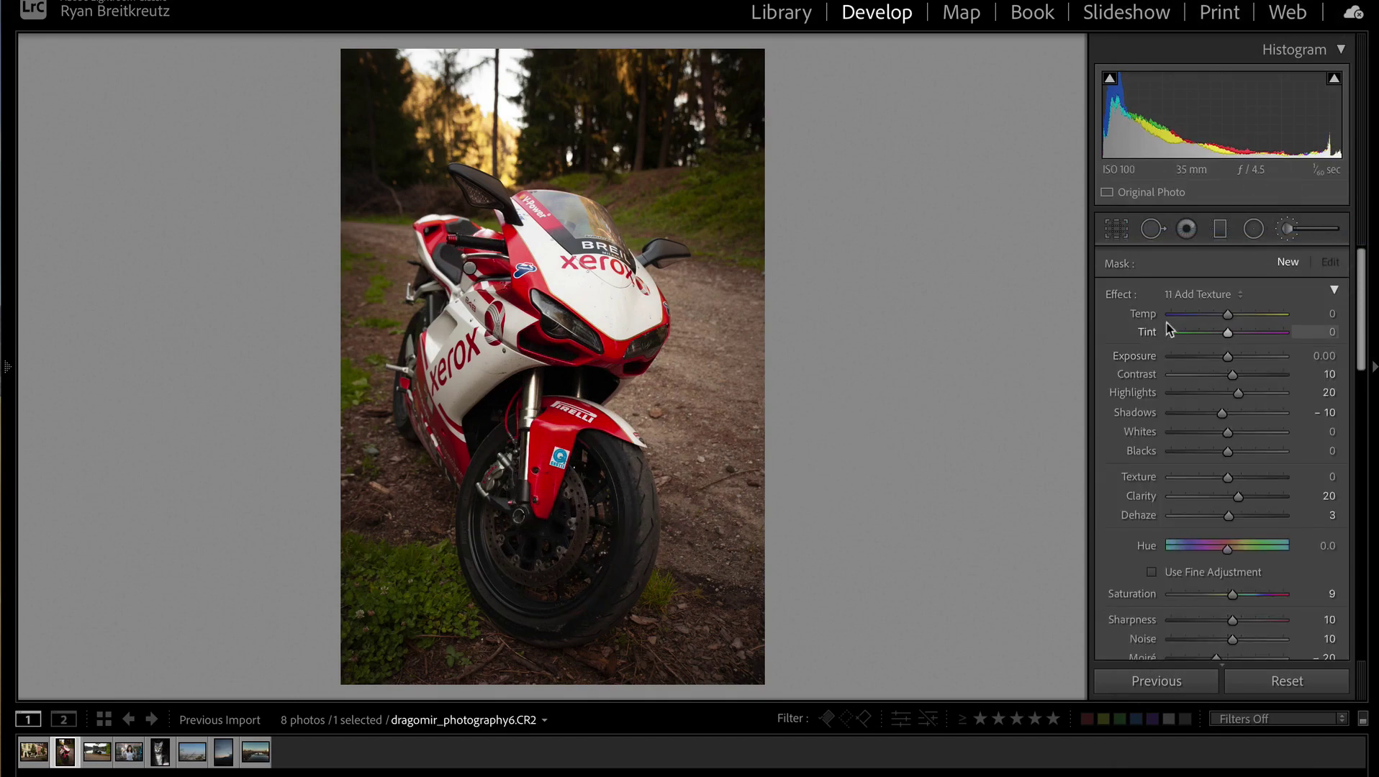
double_click(1120, 294)
mouse_move(1227, 375)
left_mouse_down()
mouse_move(1203, 375)
mouse_move(1269, 394)
mouse_move(1238, 358)
left_mouse_up()
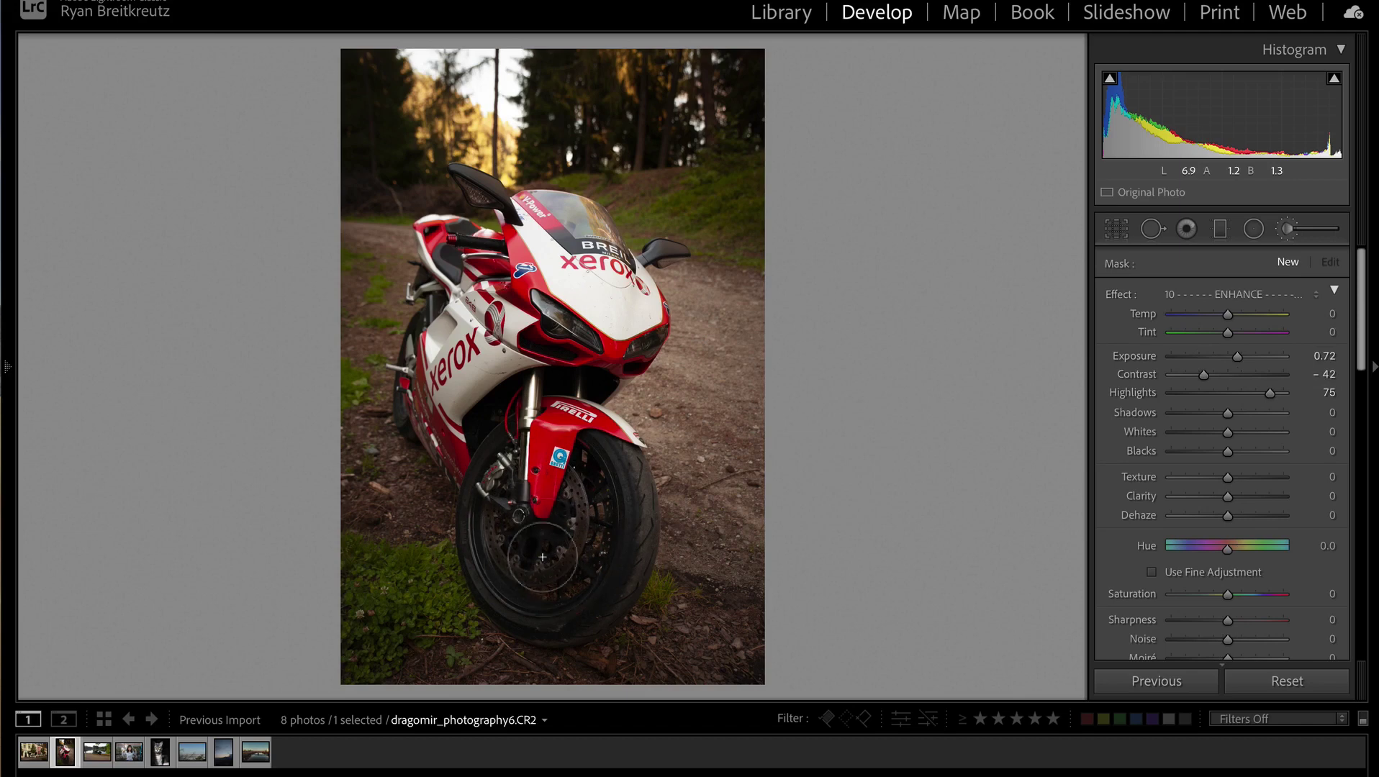
Step: Brush over the front wheel at flow 100, and set Contrast to 0, Whites to 100 and Texture to 32
scroll(1173, 569, "down", 5)
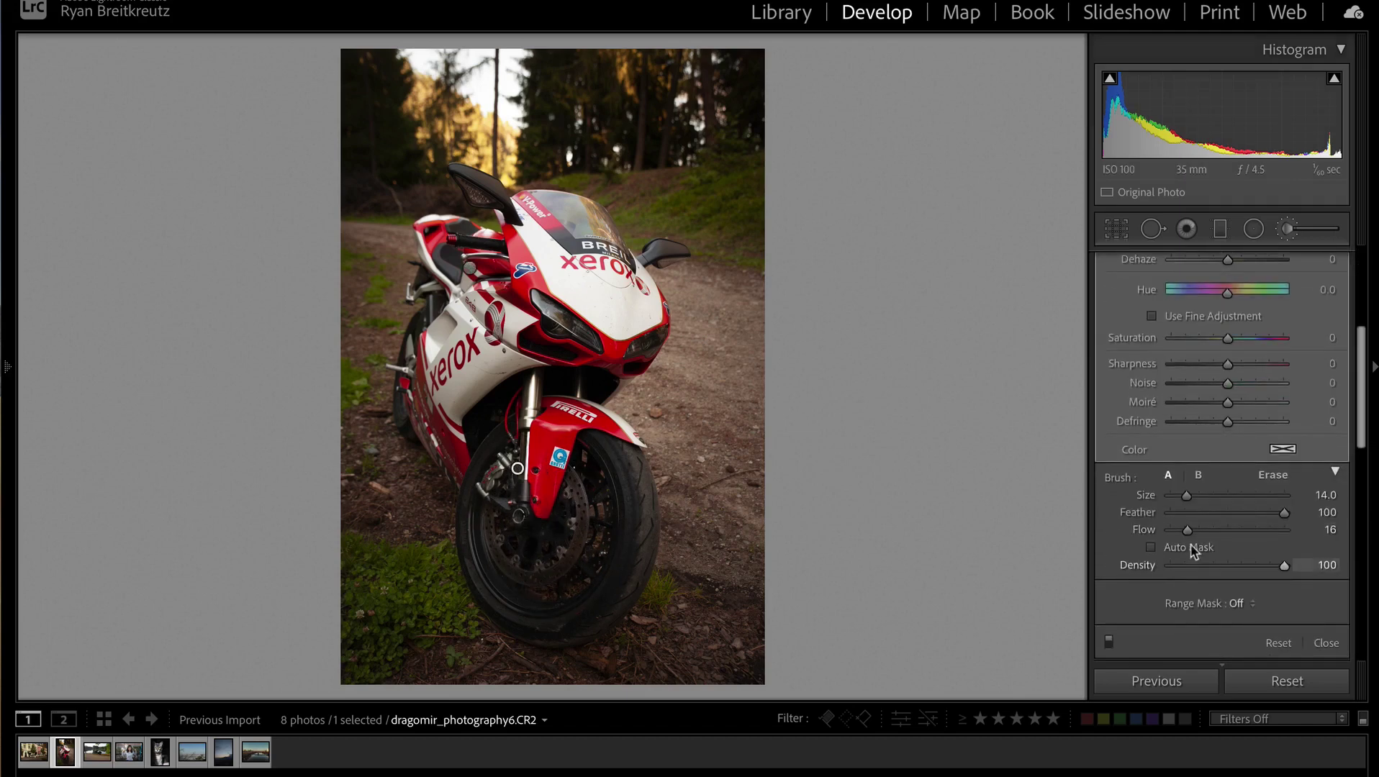
double_click(1180, 529)
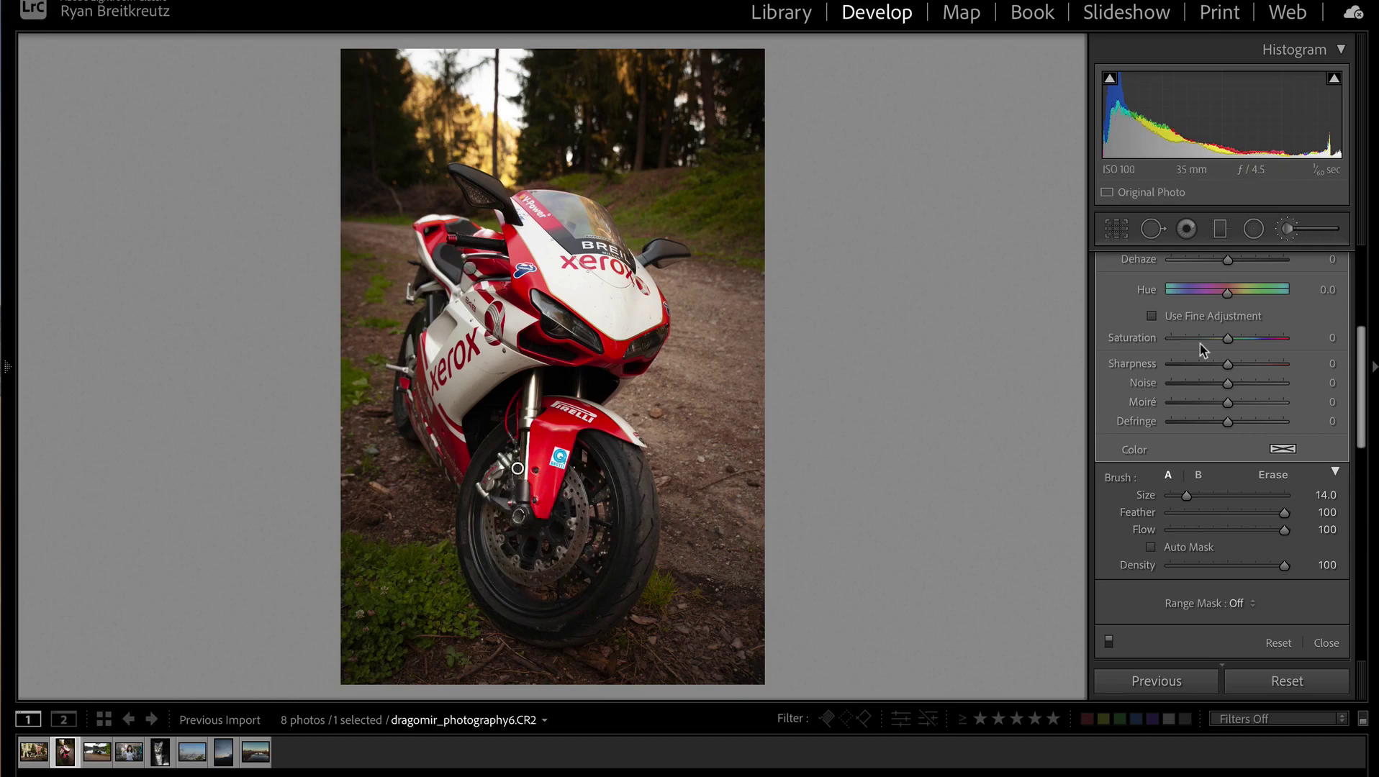
scroll(1224, 342, "up", 6)
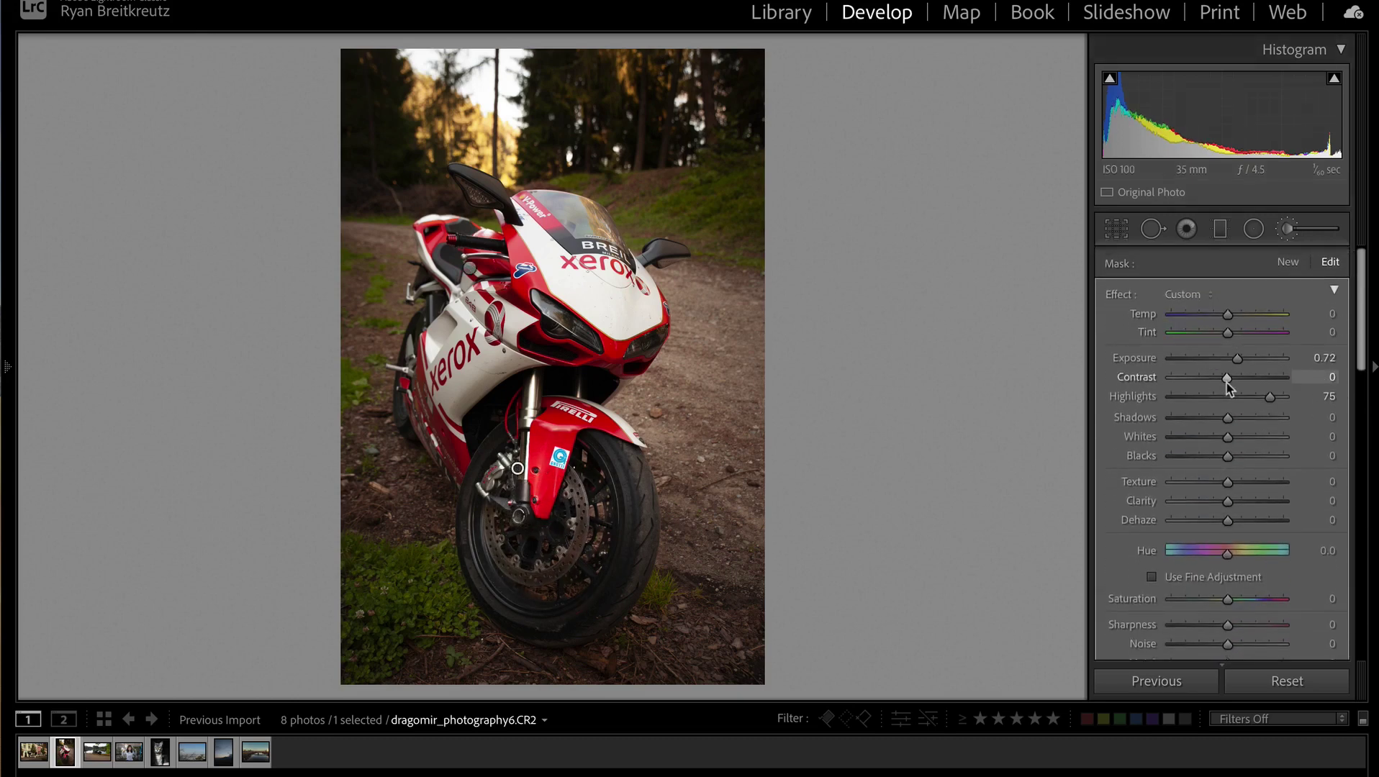
left_click_drag(1253, 437, 1283, 436)
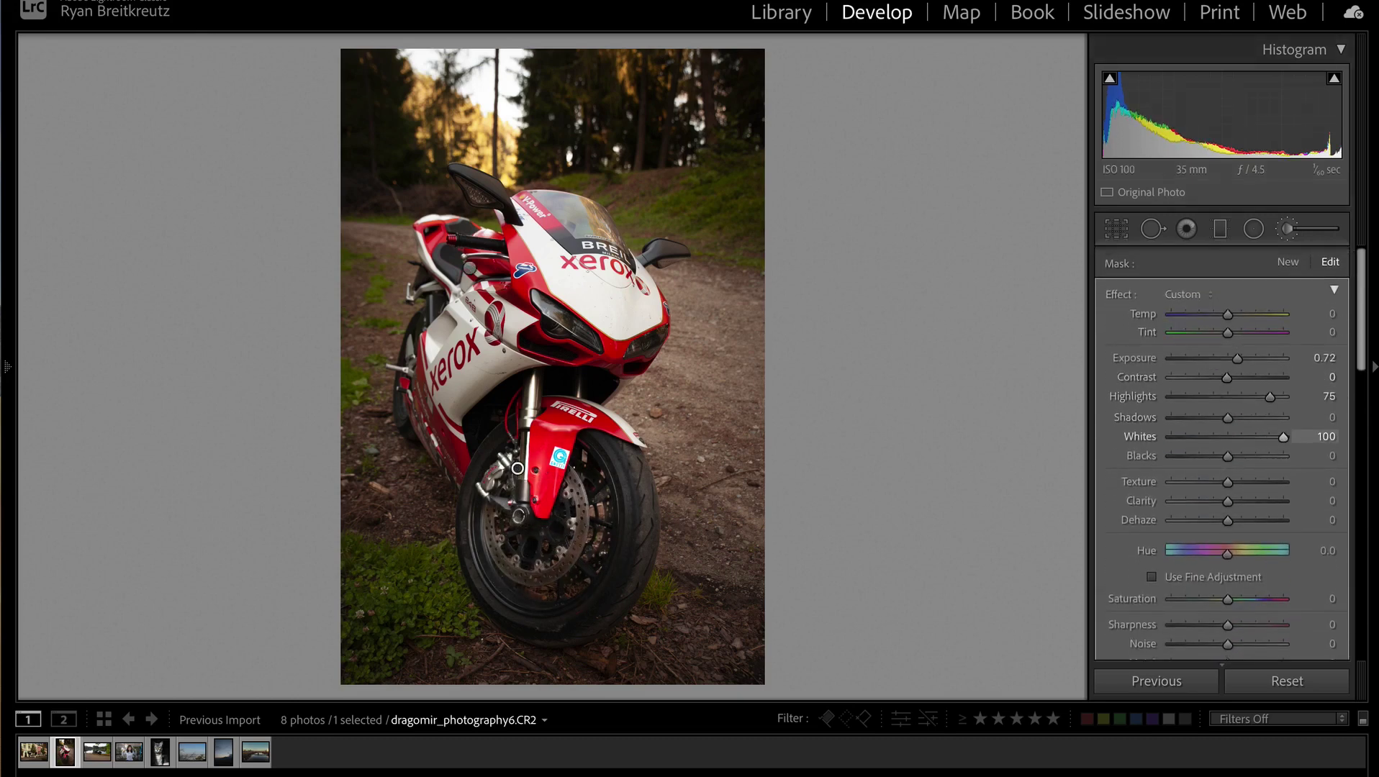
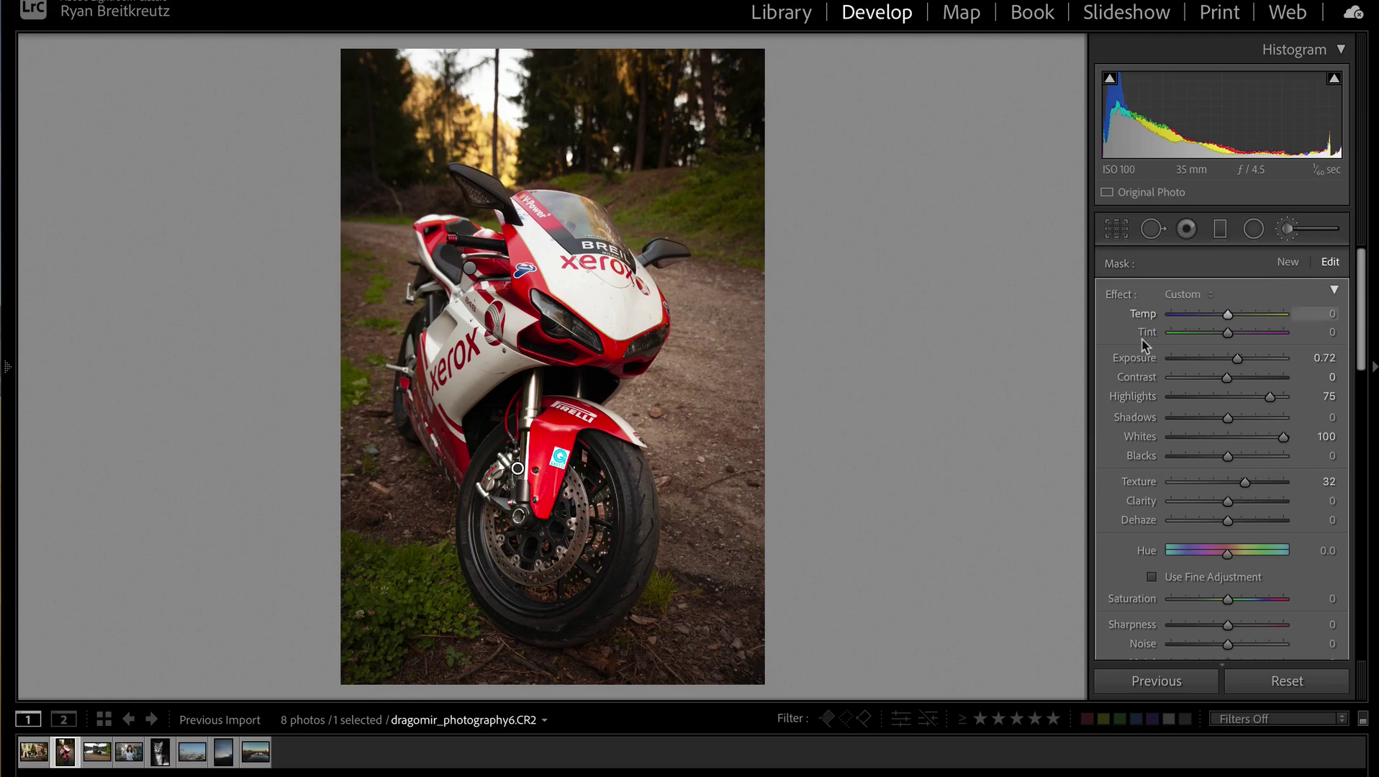
Step: Brush a new brightening adjustment over the motorcycle's headlights with Exposure 0.73, Contrast -42 and Highlights 75
left_click(1288, 264)
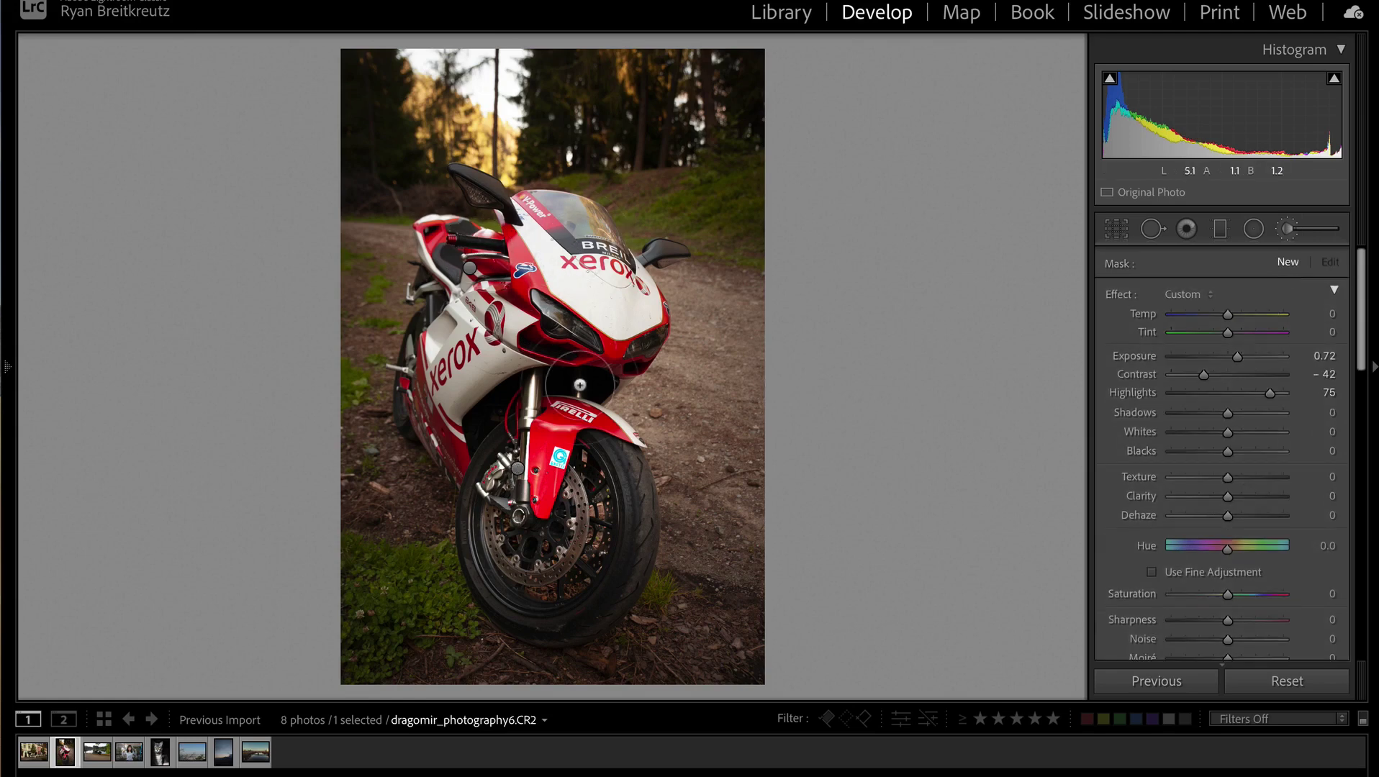
mouse_move(543, 315)
left_mouse_down()
mouse_move(587, 320)
mouse_move(601, 349)
mouse_move(647, 323)
mouse_move(636, 342)
left_mouse_up()
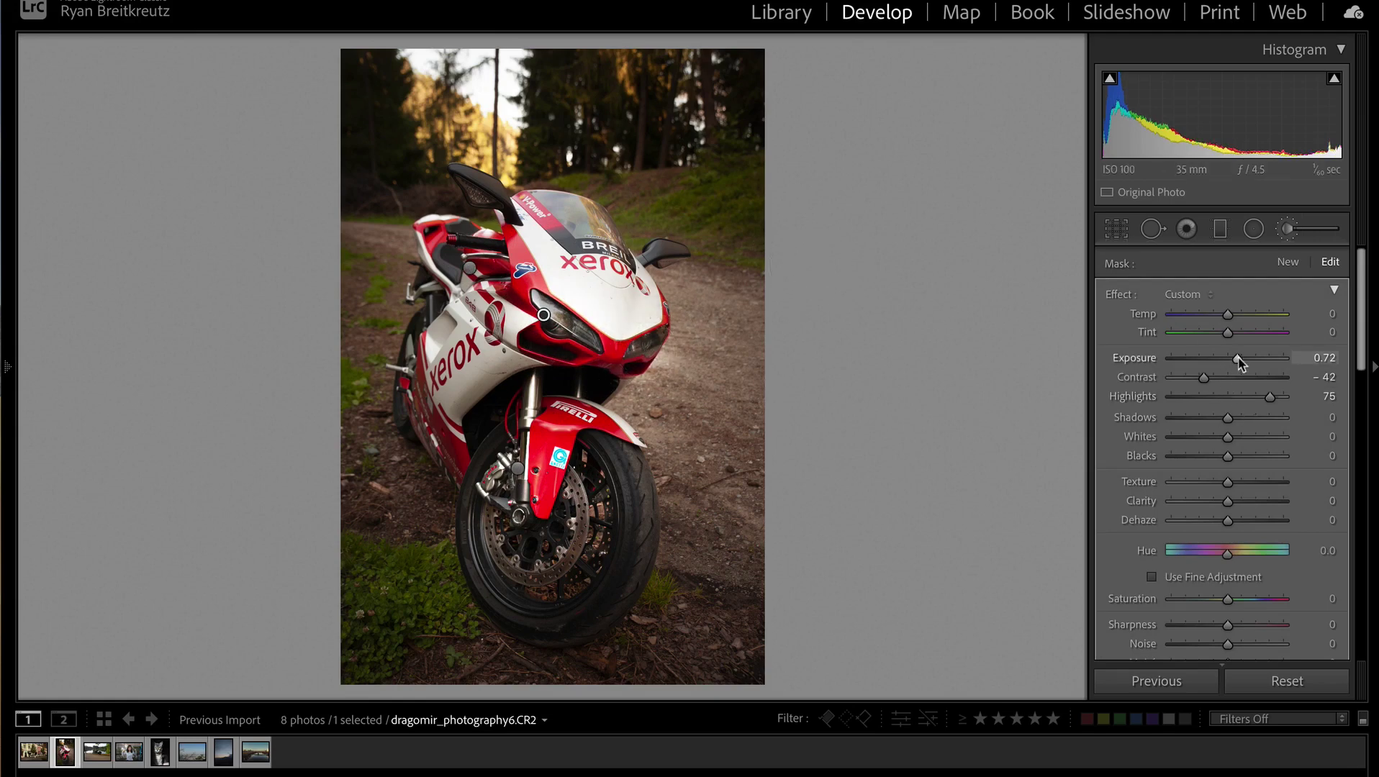
left_click_drag(1252, 365, 1242, 366)
Step: Compare the photo with and without the headlight adjustment, and compare the edit with the unedited version
key("Delete")
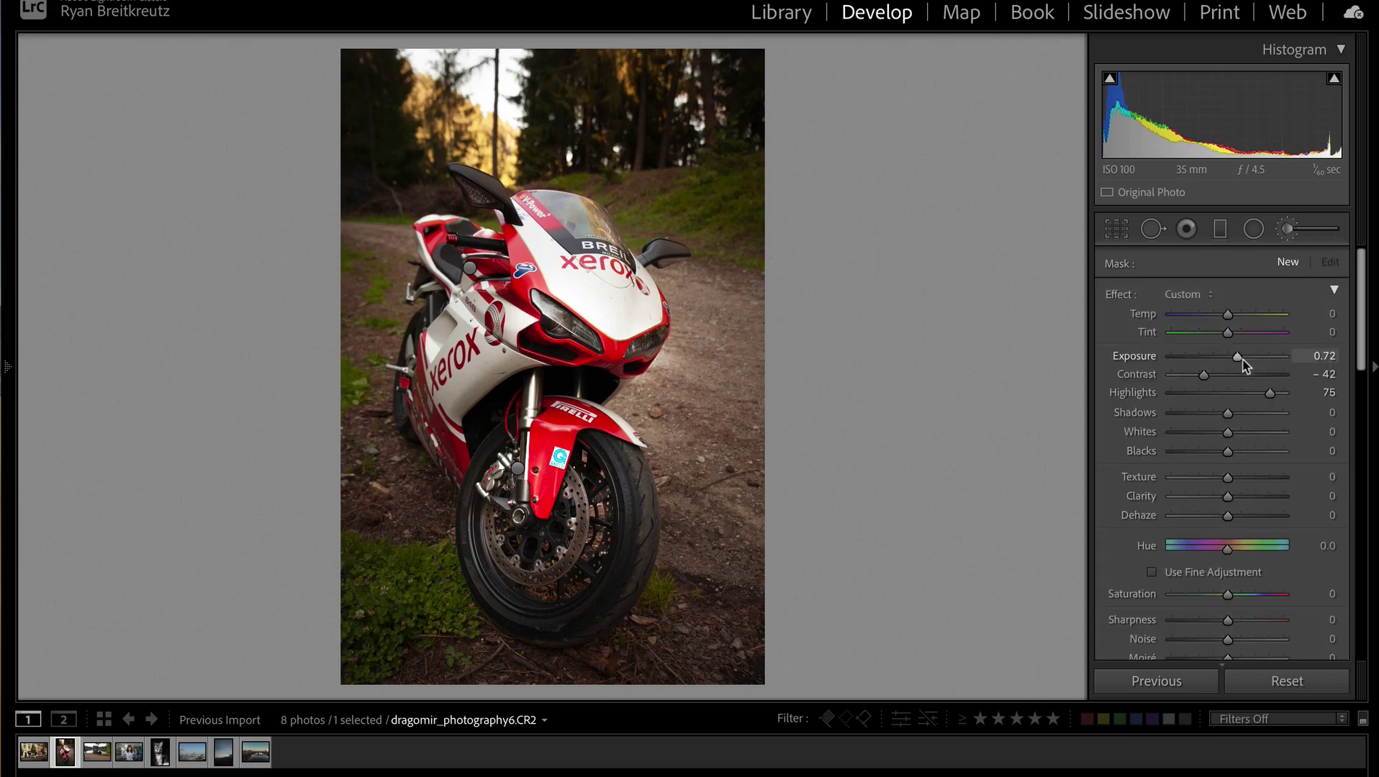
key("ctrl+z")
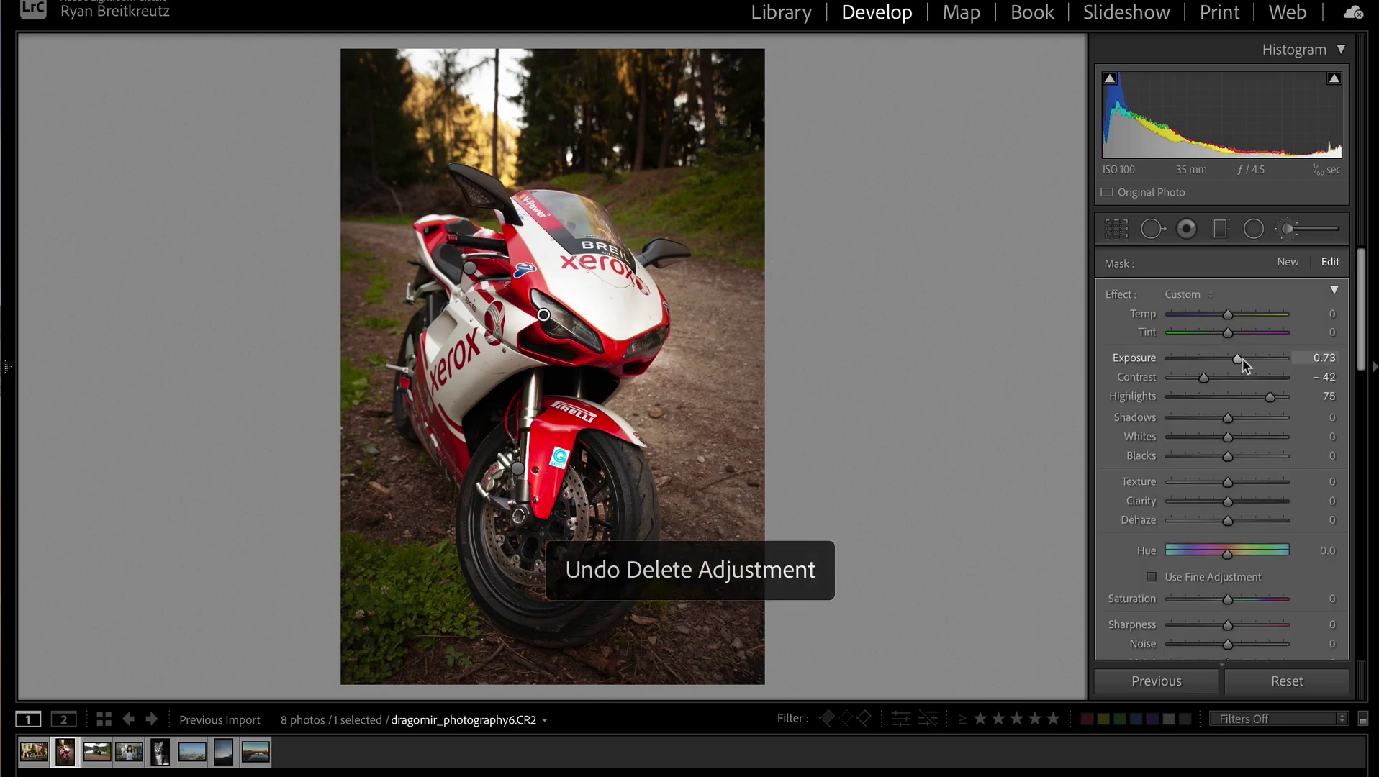
key("k")
key("backslash")
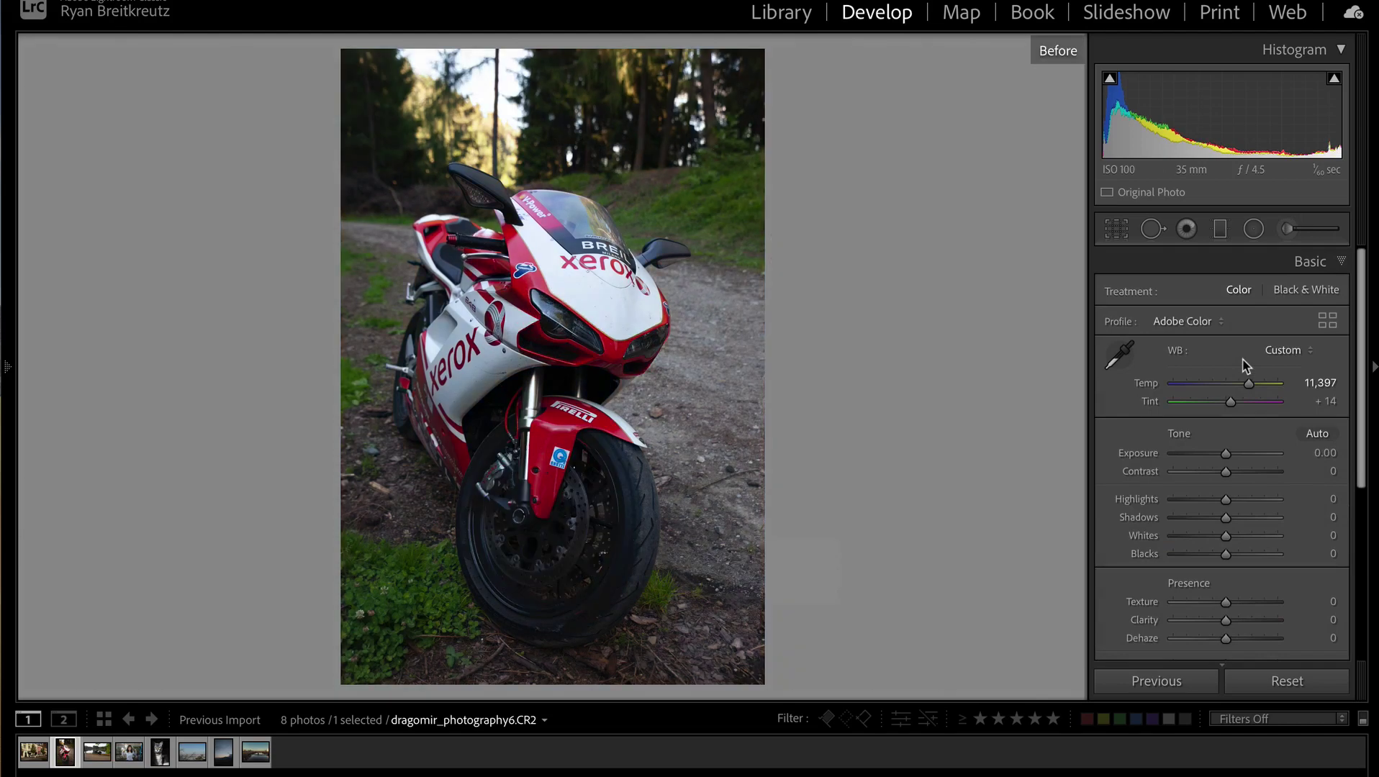
key("backslash")
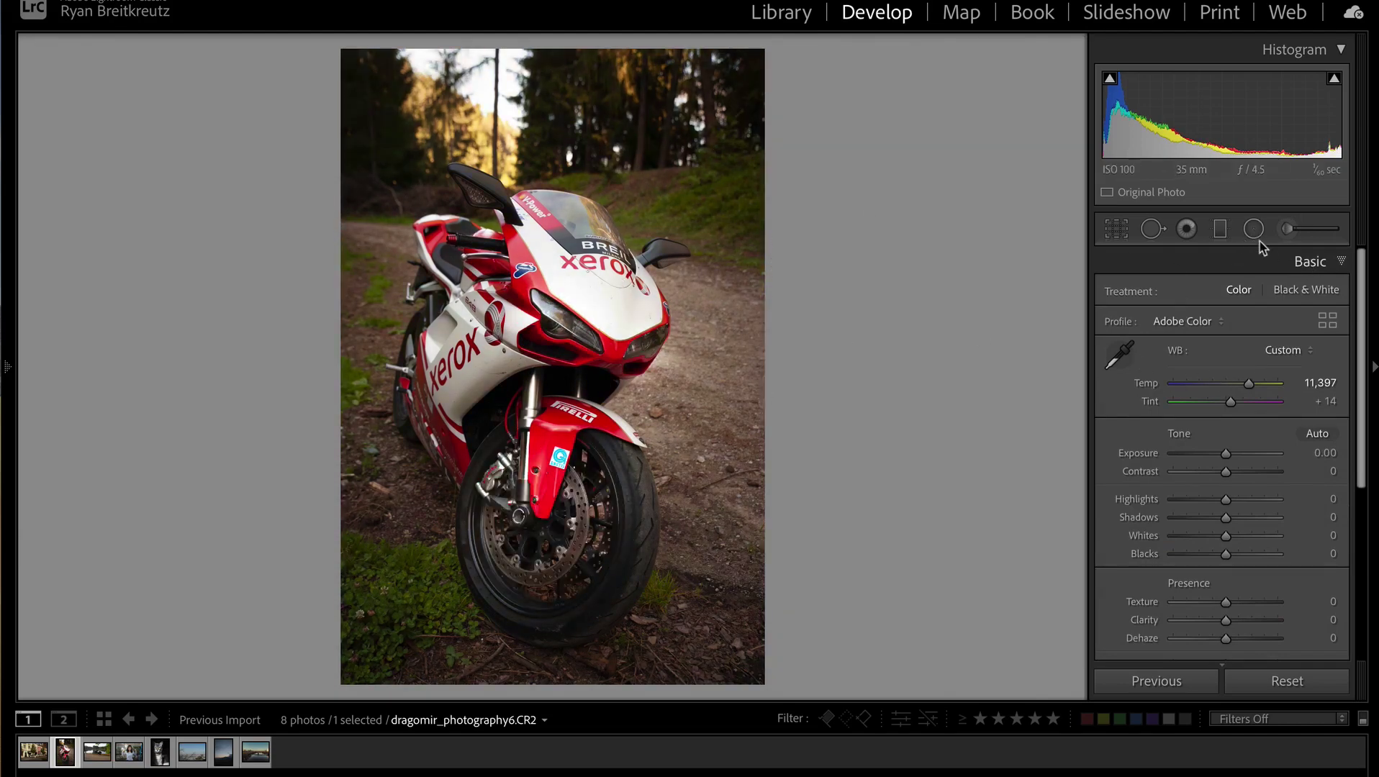
Step: Soften the darkening around the motorcycle by setting the existing radial filter's Exposure to -0.94
key("m")
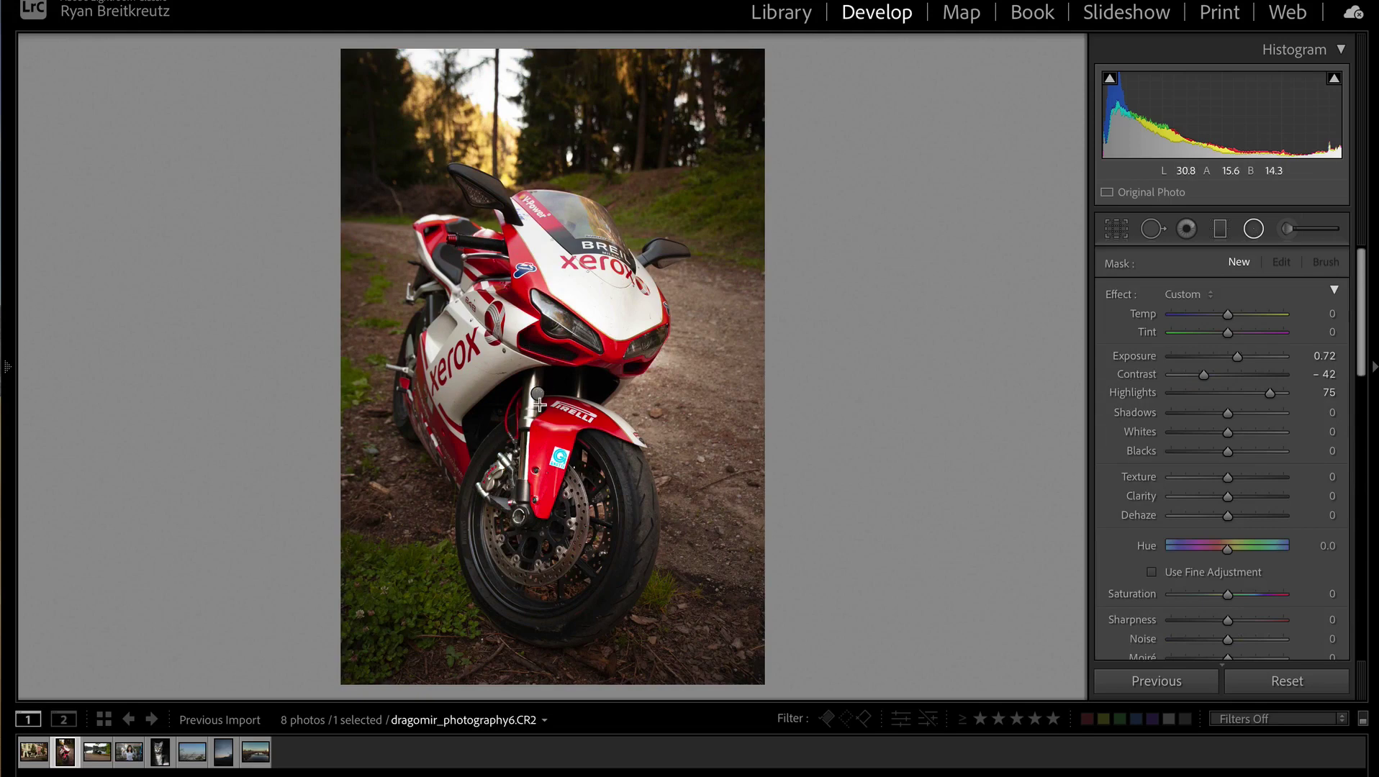
left_click_drag(537, 394, 794, 44)
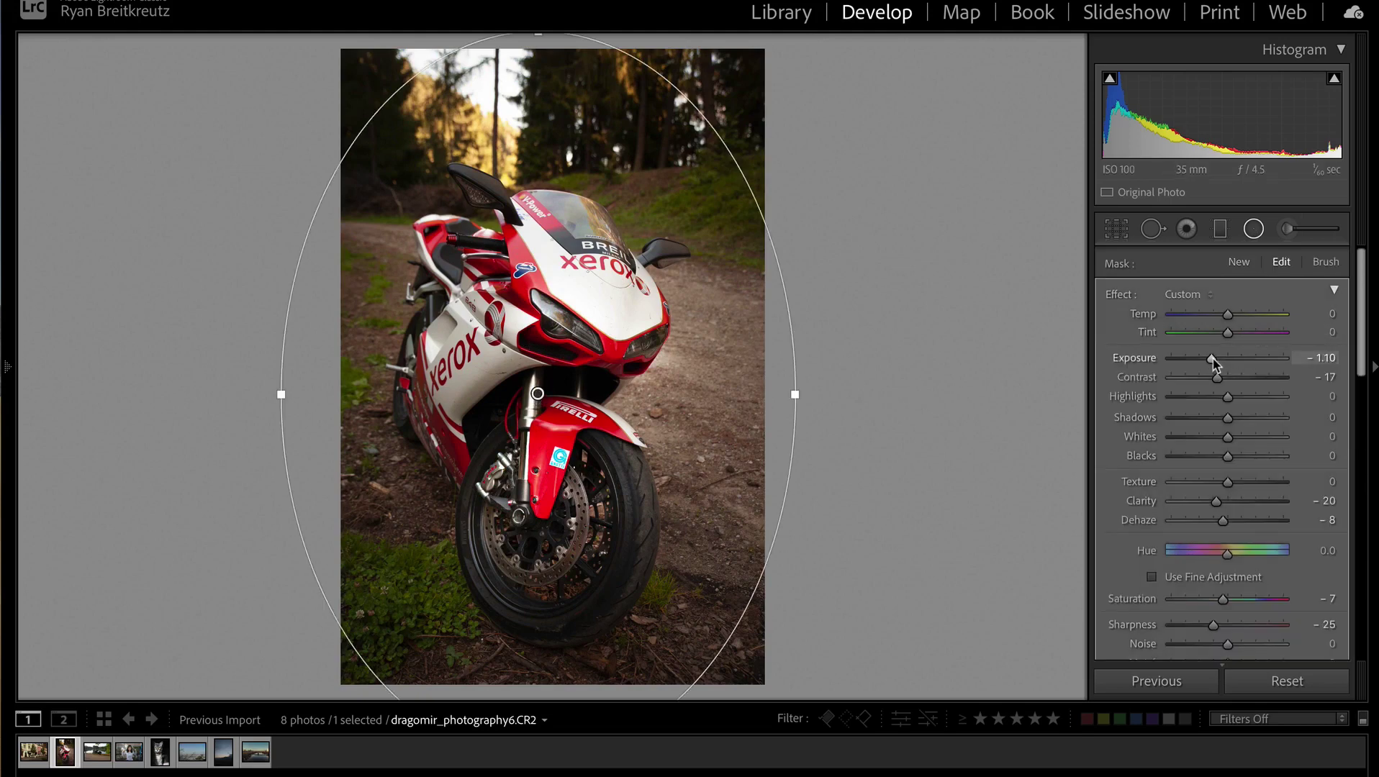
left_click_drag(1213, 362, 1217, 363)
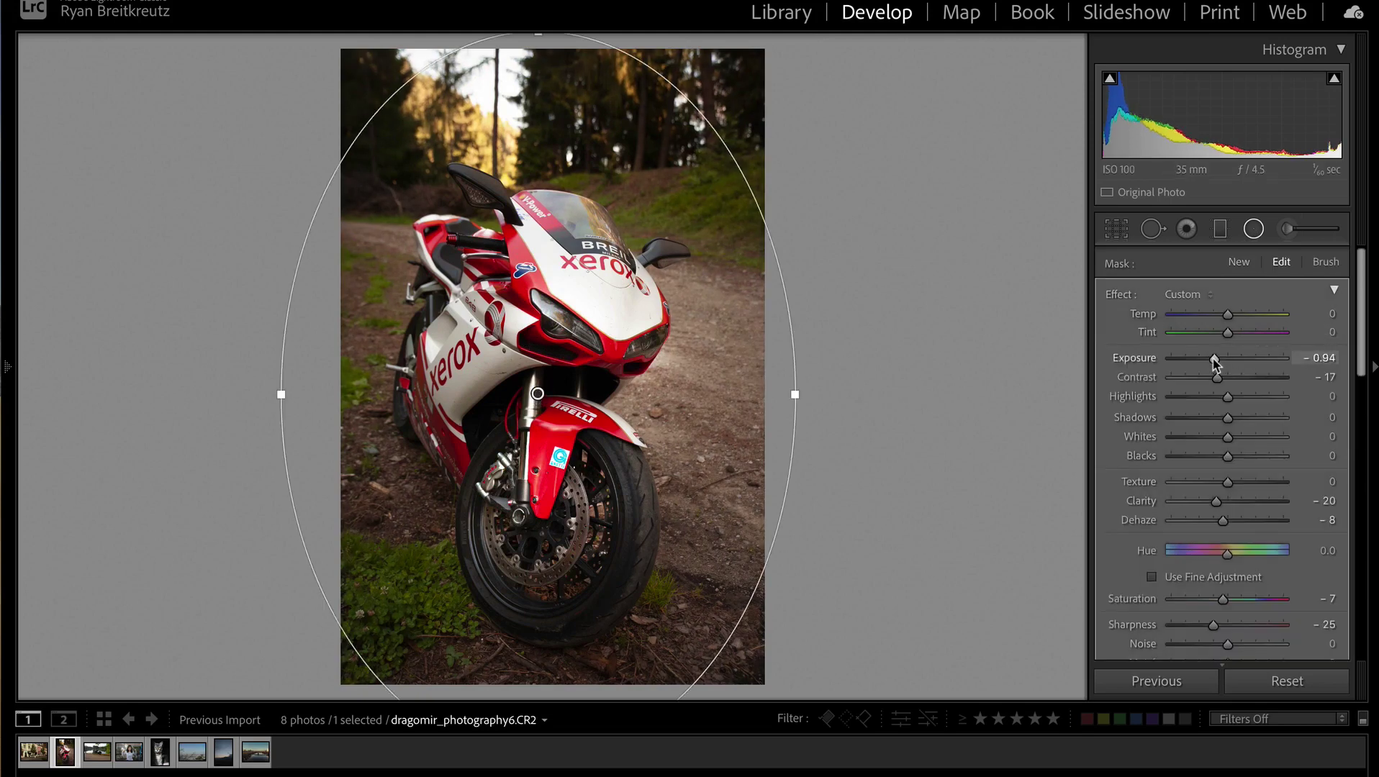
key("shift+m")
Step: Reduce the HSL saturation of Yellow to -32 and Green to -71
scroll(1221, 576, "down", 3)
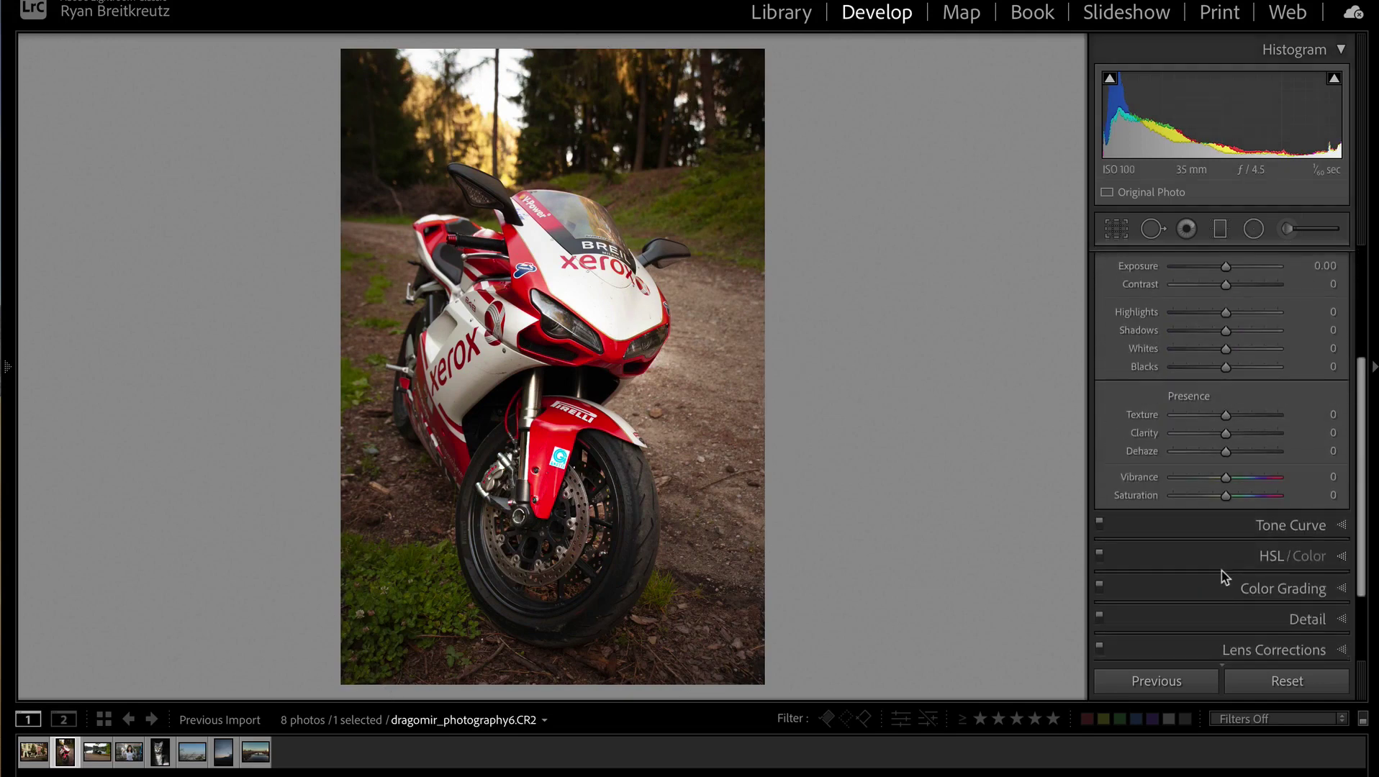
scroll(1222, 576, "down", 2)
left_click(1264, 461)
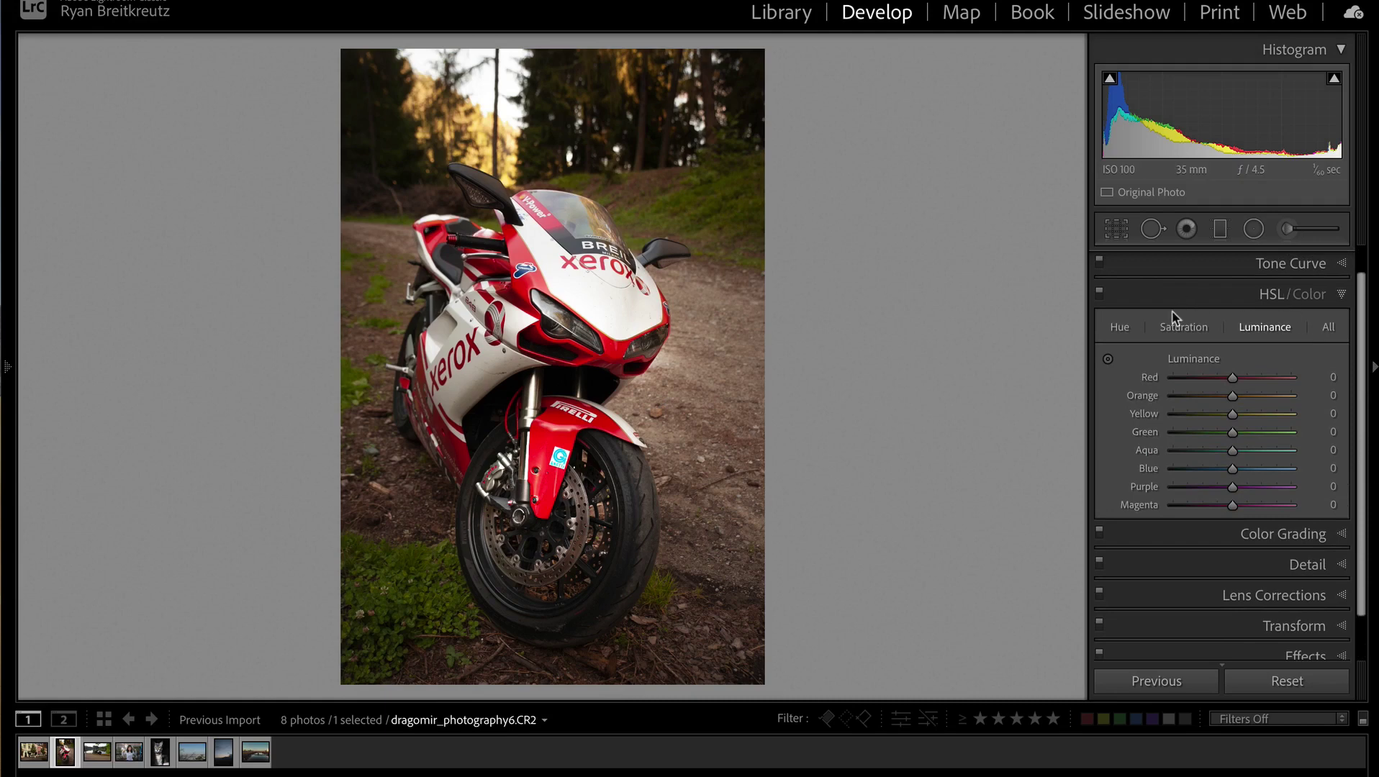
left_click(1184, 327)
left_click(1188, 415)
left_click(1189, 432)
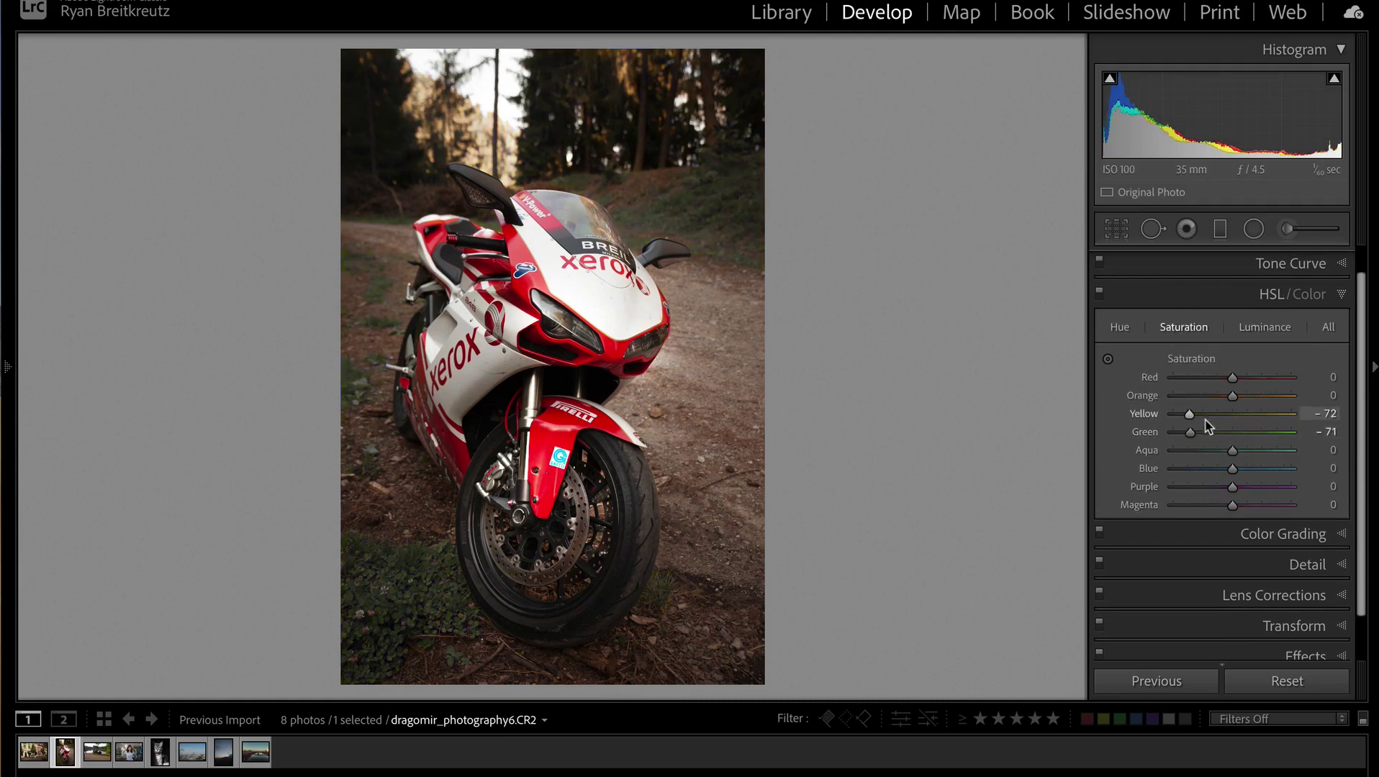
left_click(1228, 416)
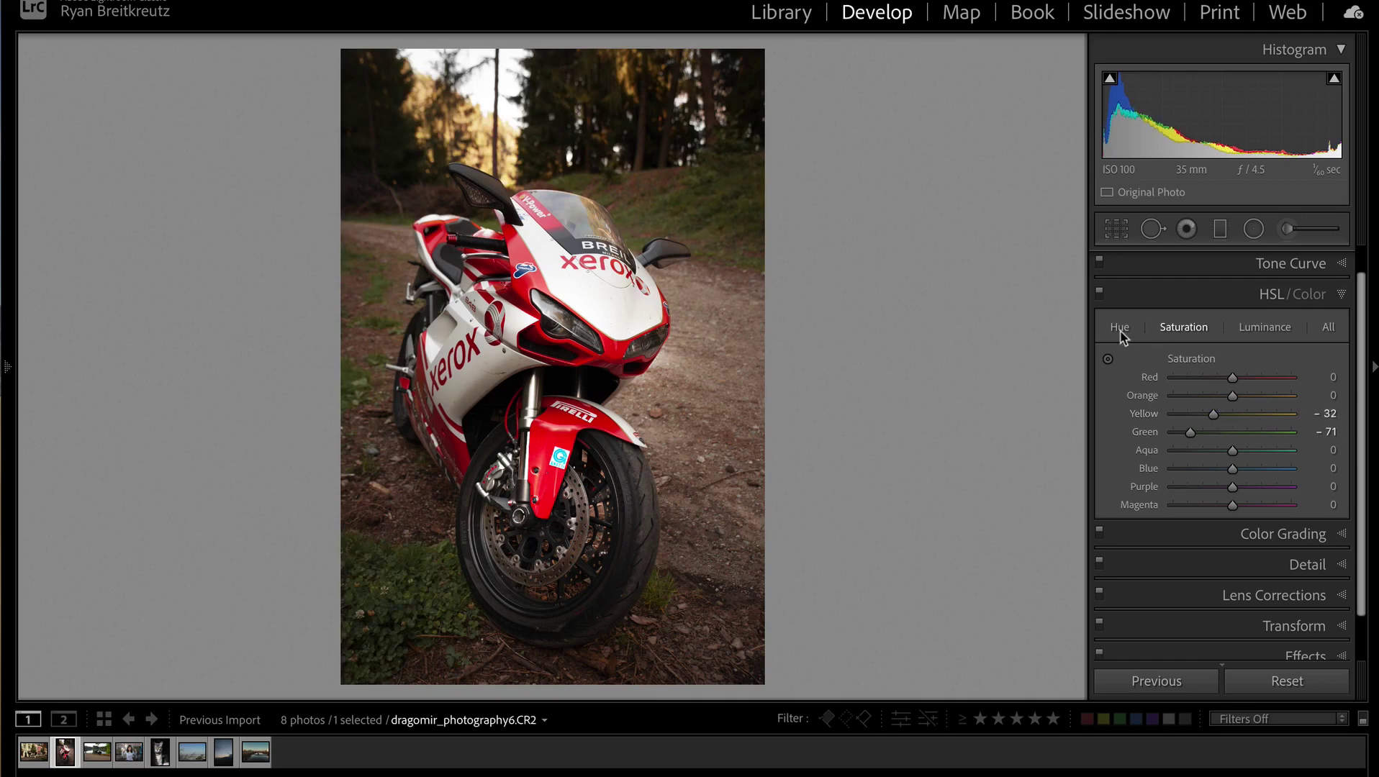
Step: Set the HSL hue of Yellow to -57, and the luminance of Yellow to -49 and Green to -100
left_click(1120, 328)
left_click(1184, 415)
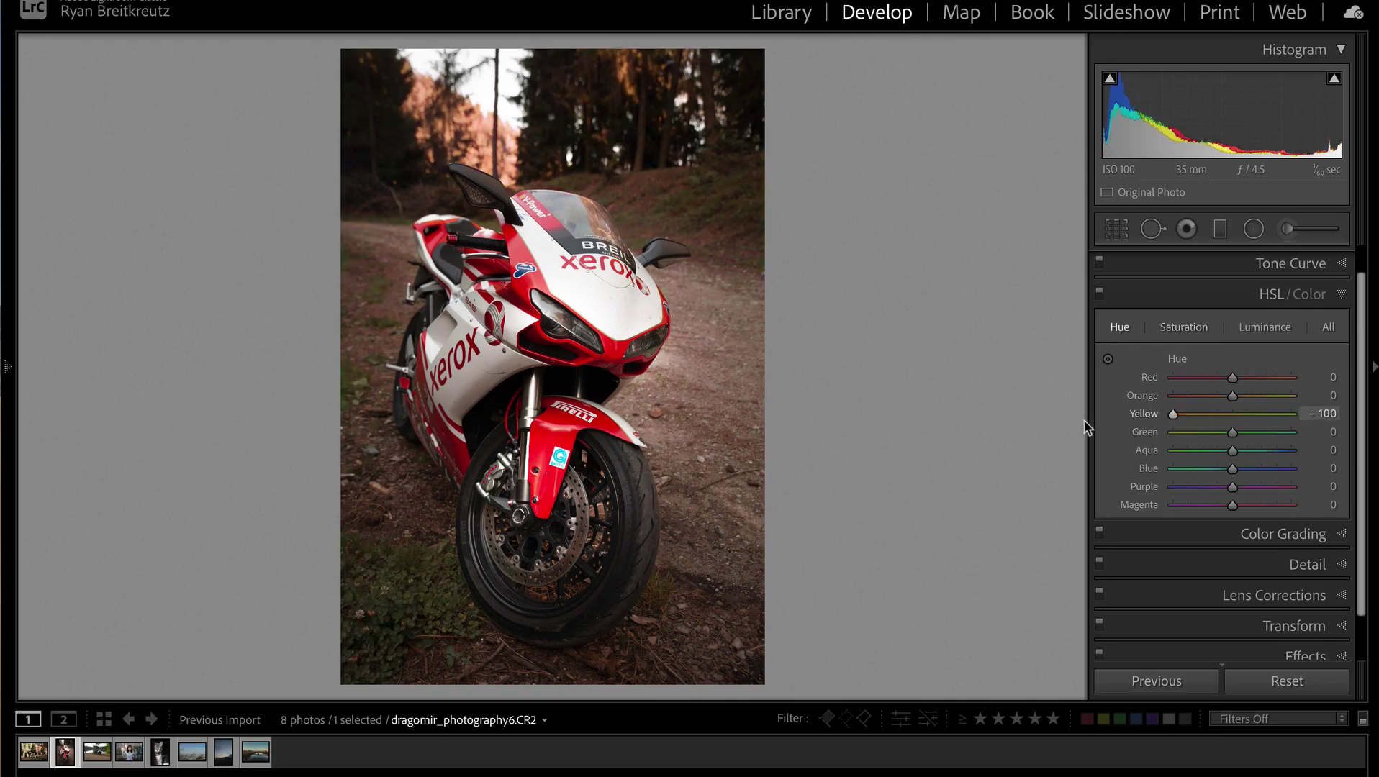
left_click(1197, 414)
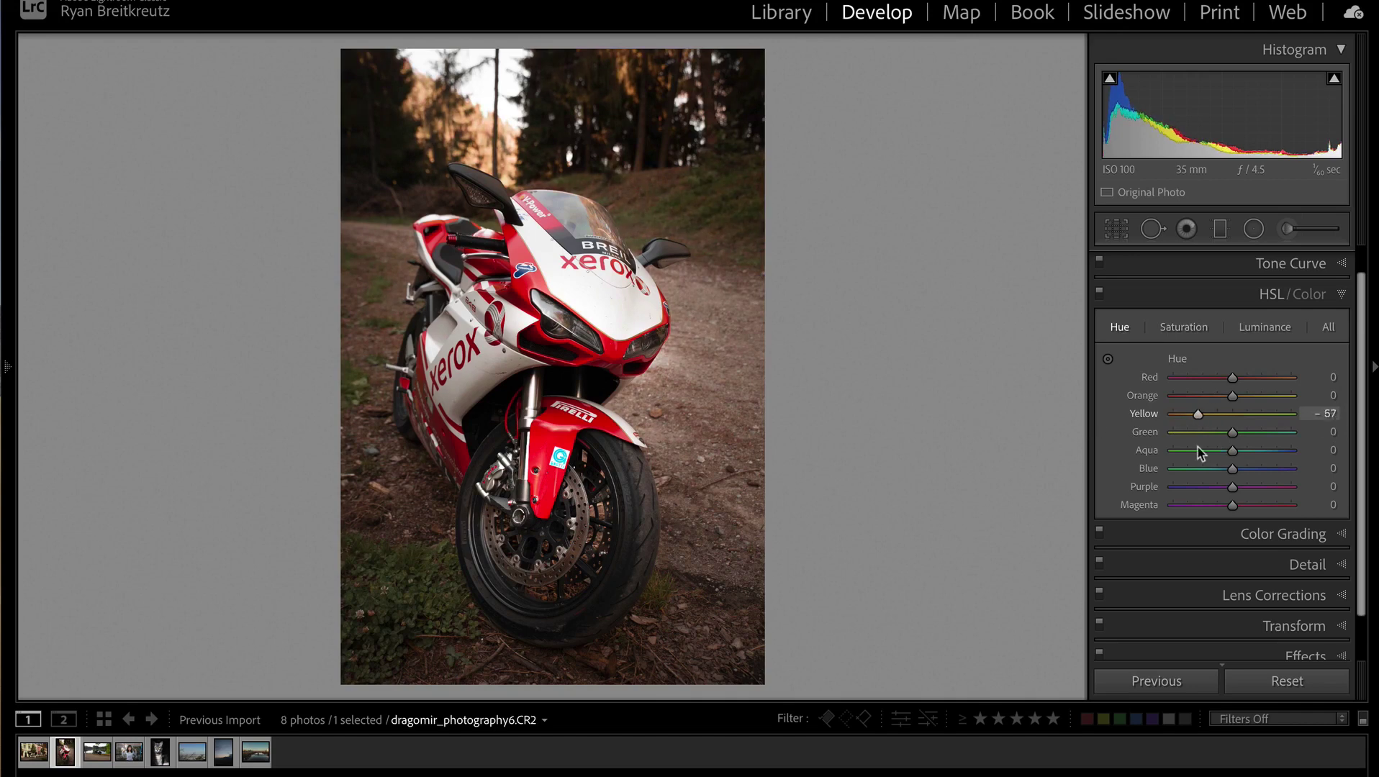
left_click(1265, 328)
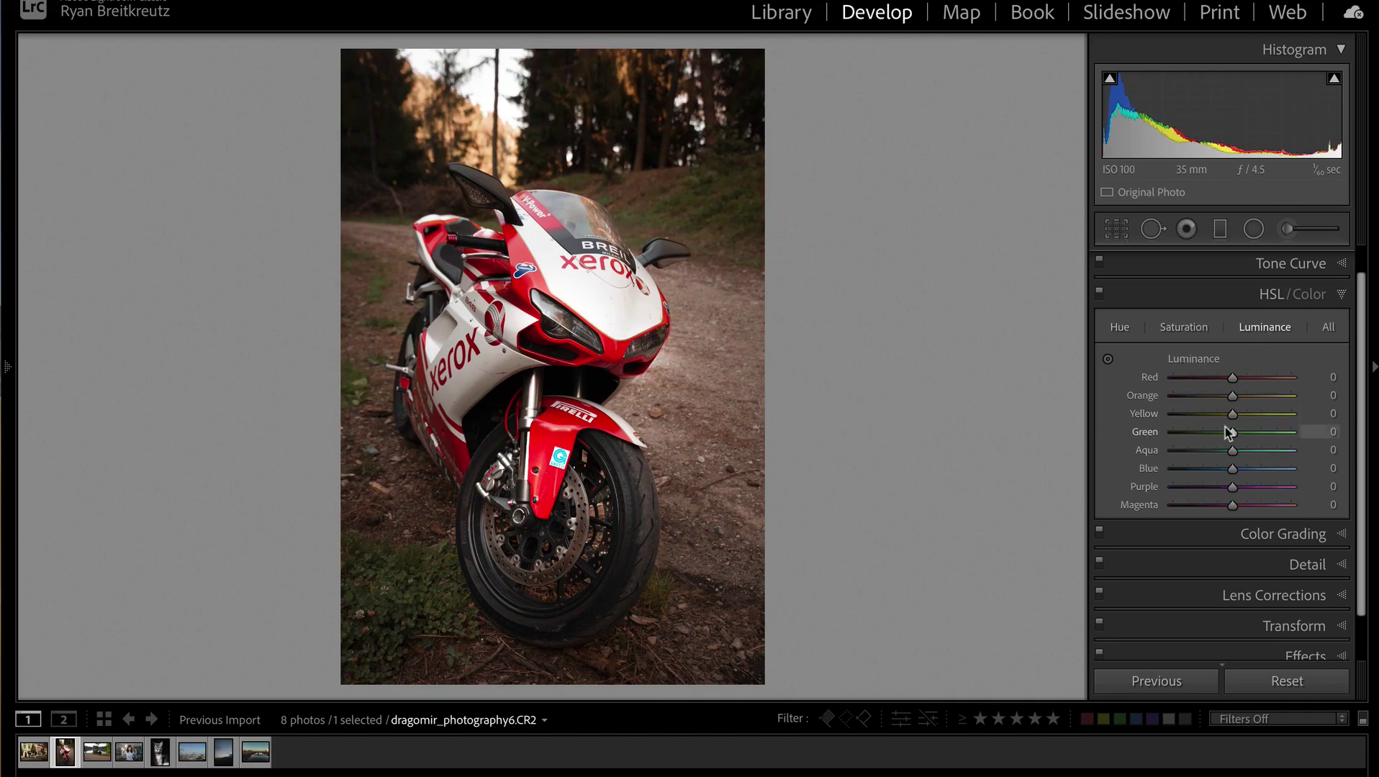
left_click_drag(1232, 414, 1140, 440)
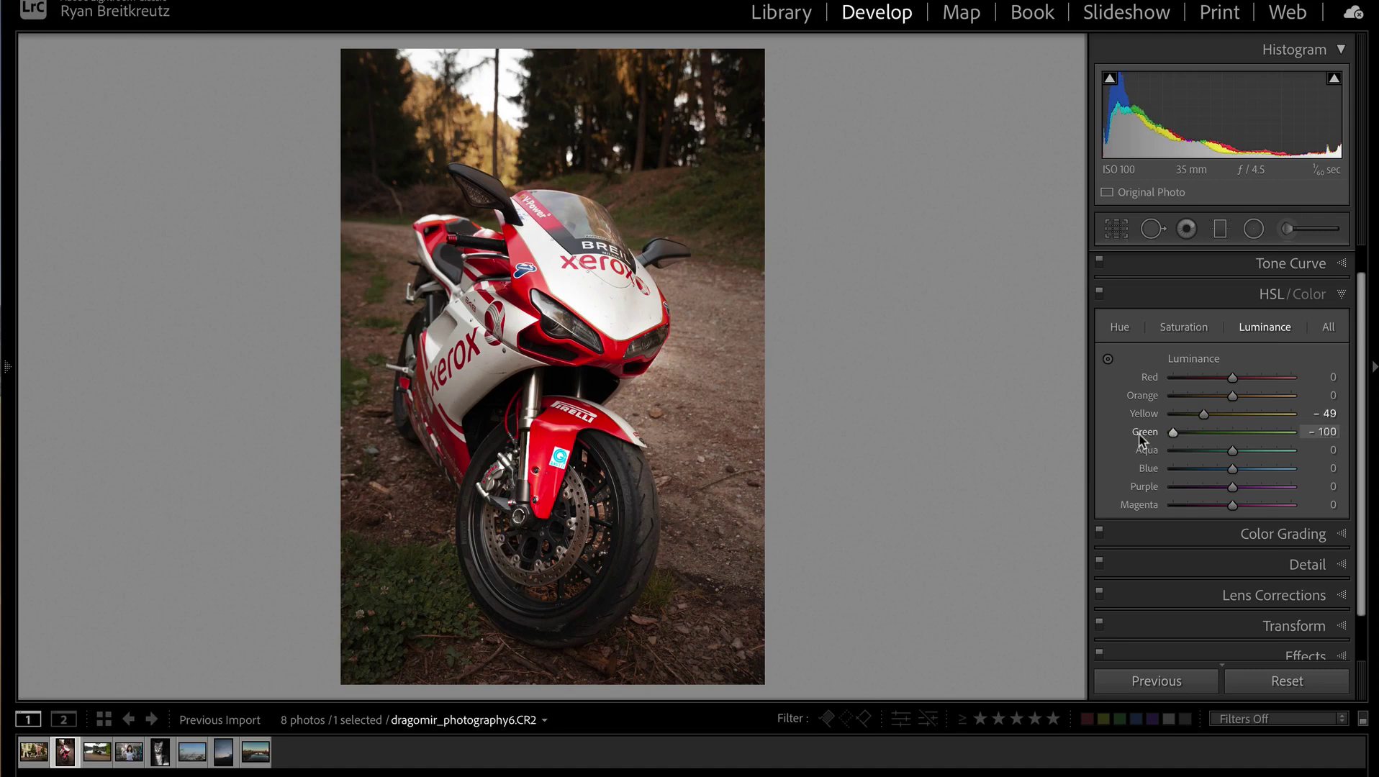
Step: Fully desaturate the foliage by setting the HSL saturation of both Yellow and Green to -100
left_click(1181, 332)
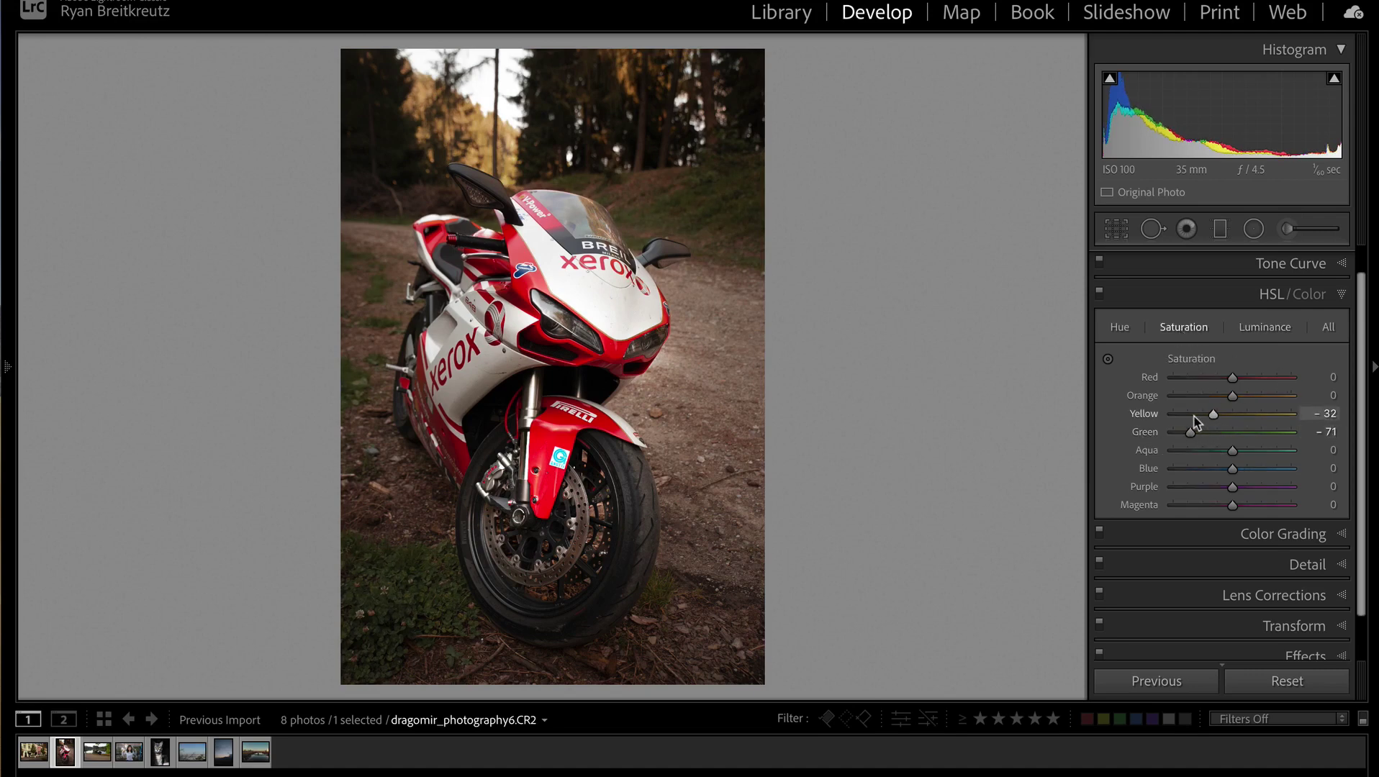
left_click_drag(1186, 417, 1140, 433)
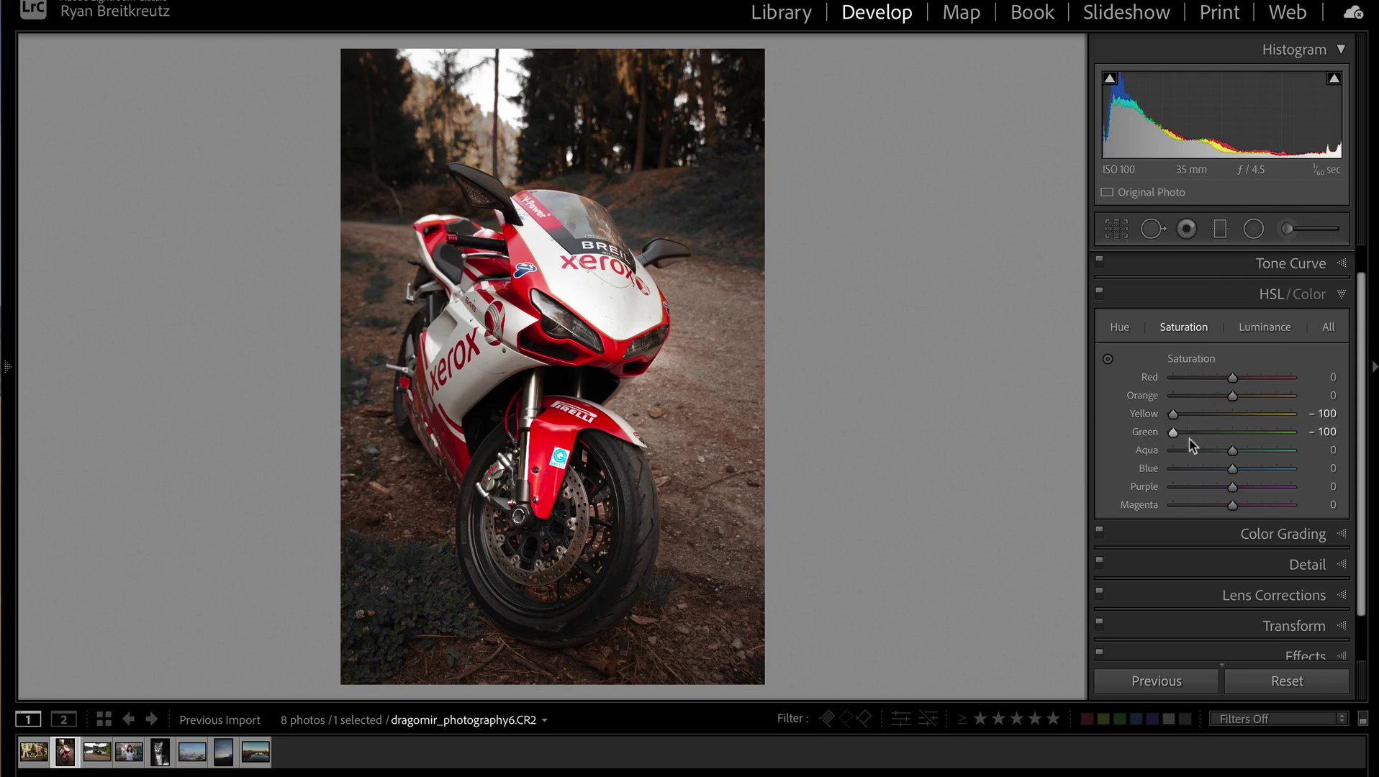
Step: Try fully desaturating Orange, Purple and Magenta by setting their HSL saturation to -100
left_click_drag(1198, 486, 1084, 506)
left_click(1195, 395)
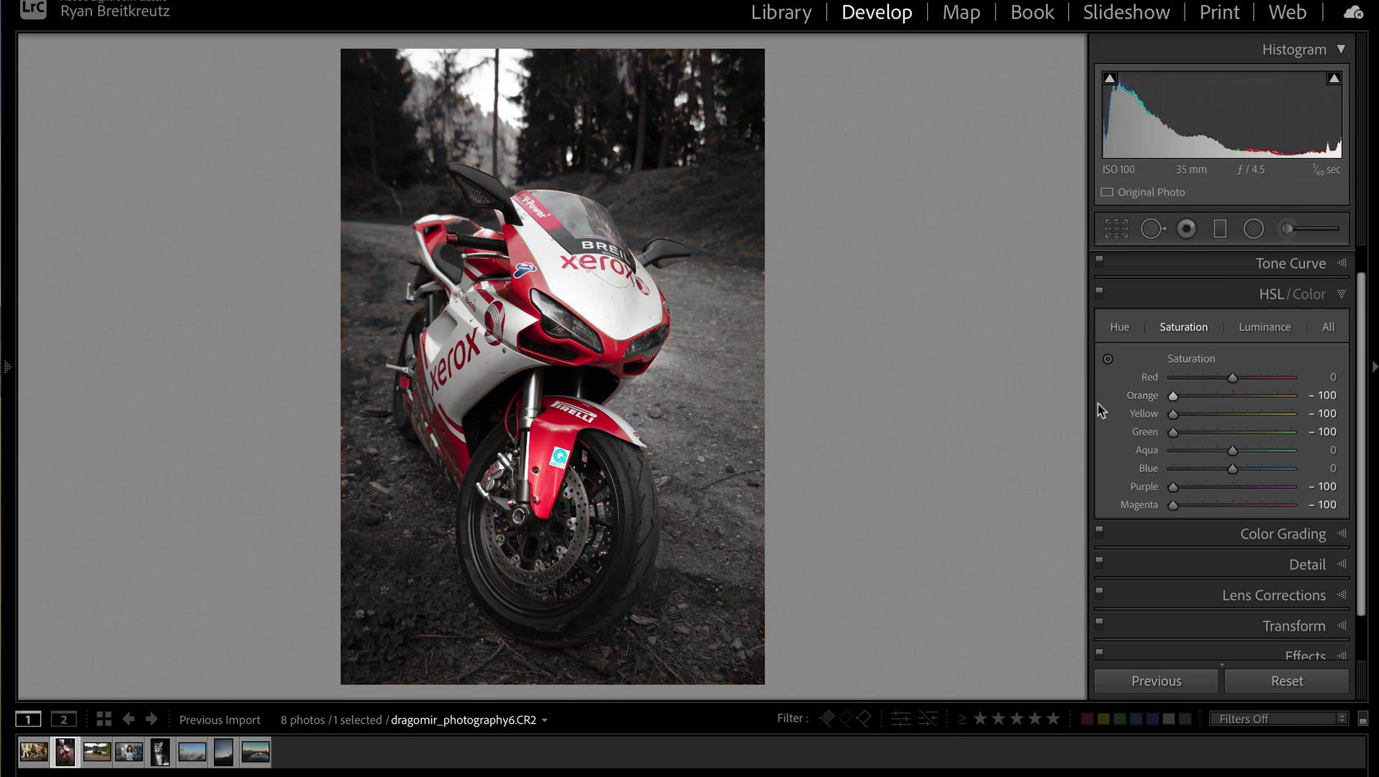
Step: Undo the recent desaturation changes back to a Green saturation of -71, and set the Yellow saturation to -8
key("ctrl+z")
key("ctrl+z")
key("ctrl+z")
key("ctrl+z")
key("ctrl+z")
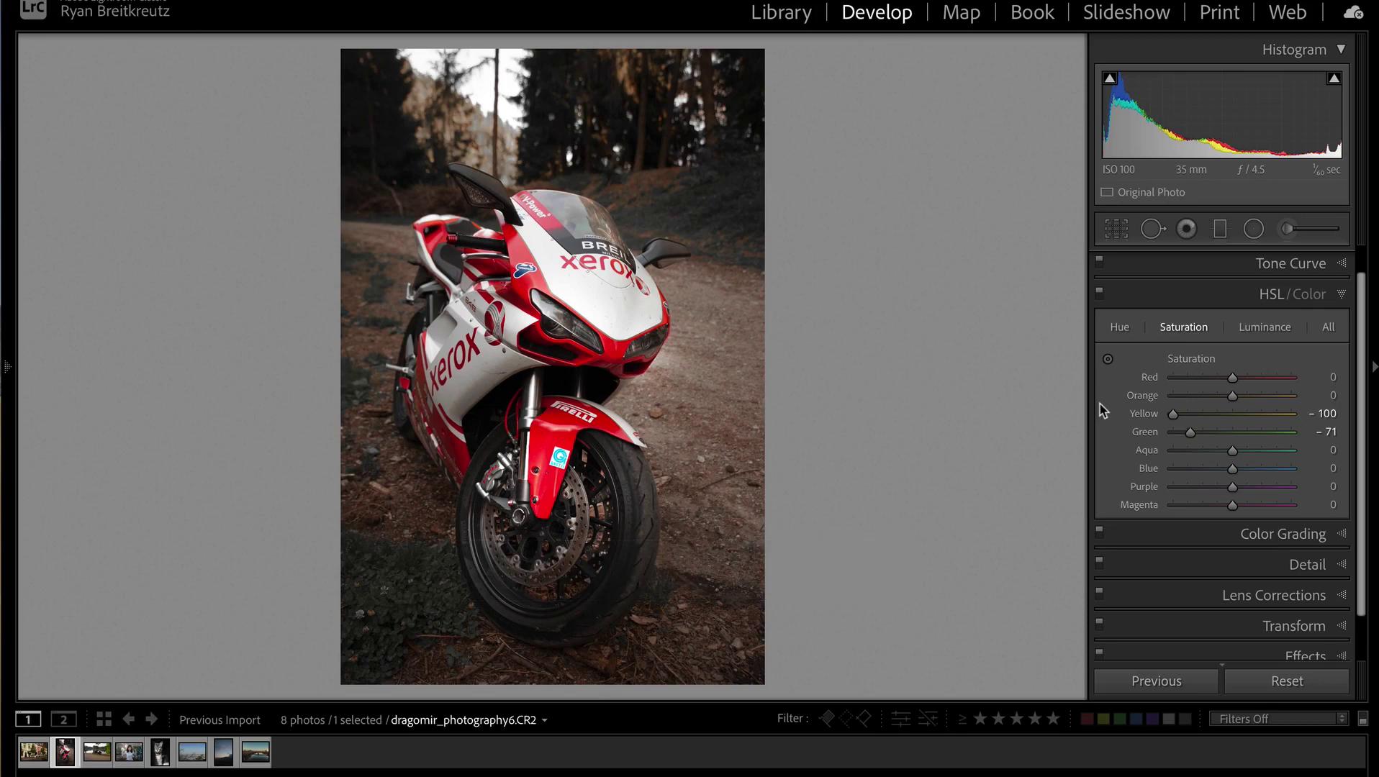
left_click(1227, 415)
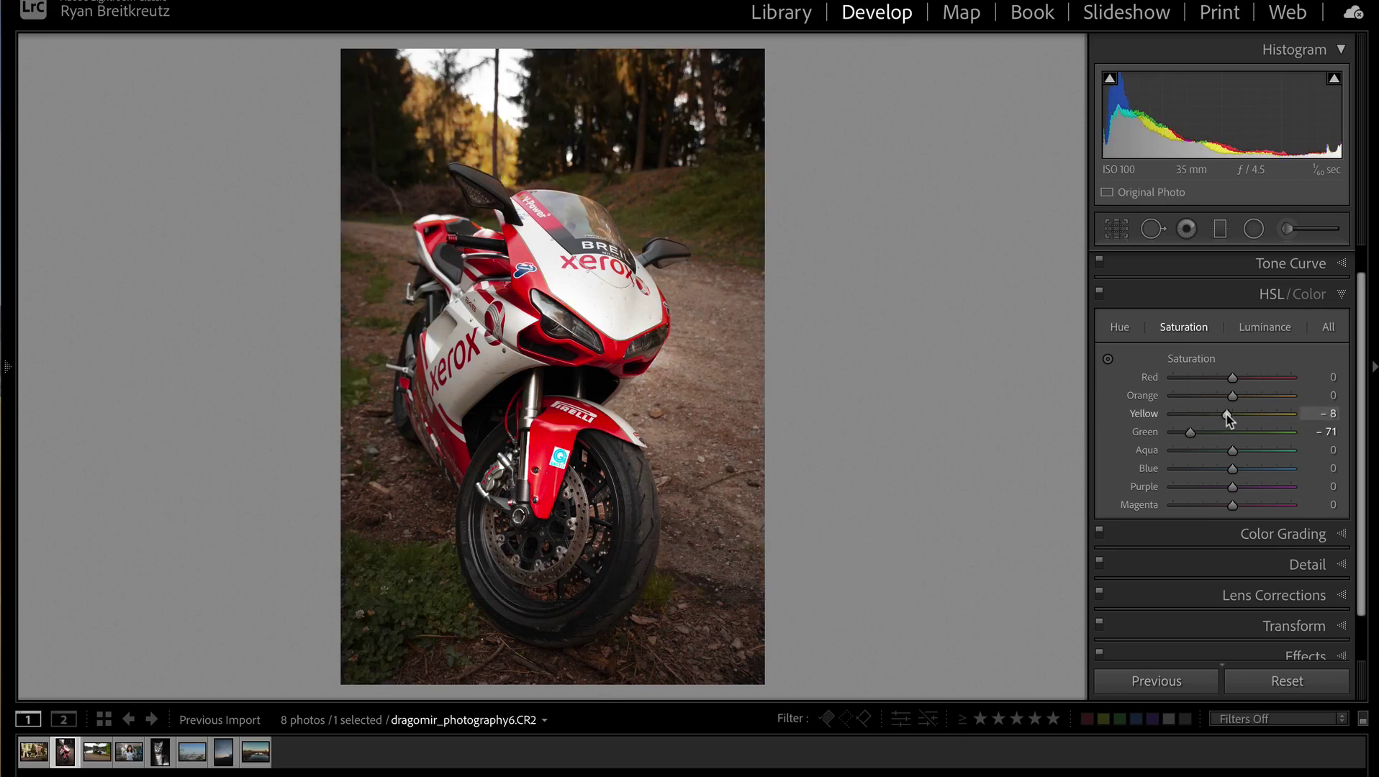
Step: Compare the edited red motorcycle photo with its unedited version
key("backslash")
key("backslash")
key("backslash")
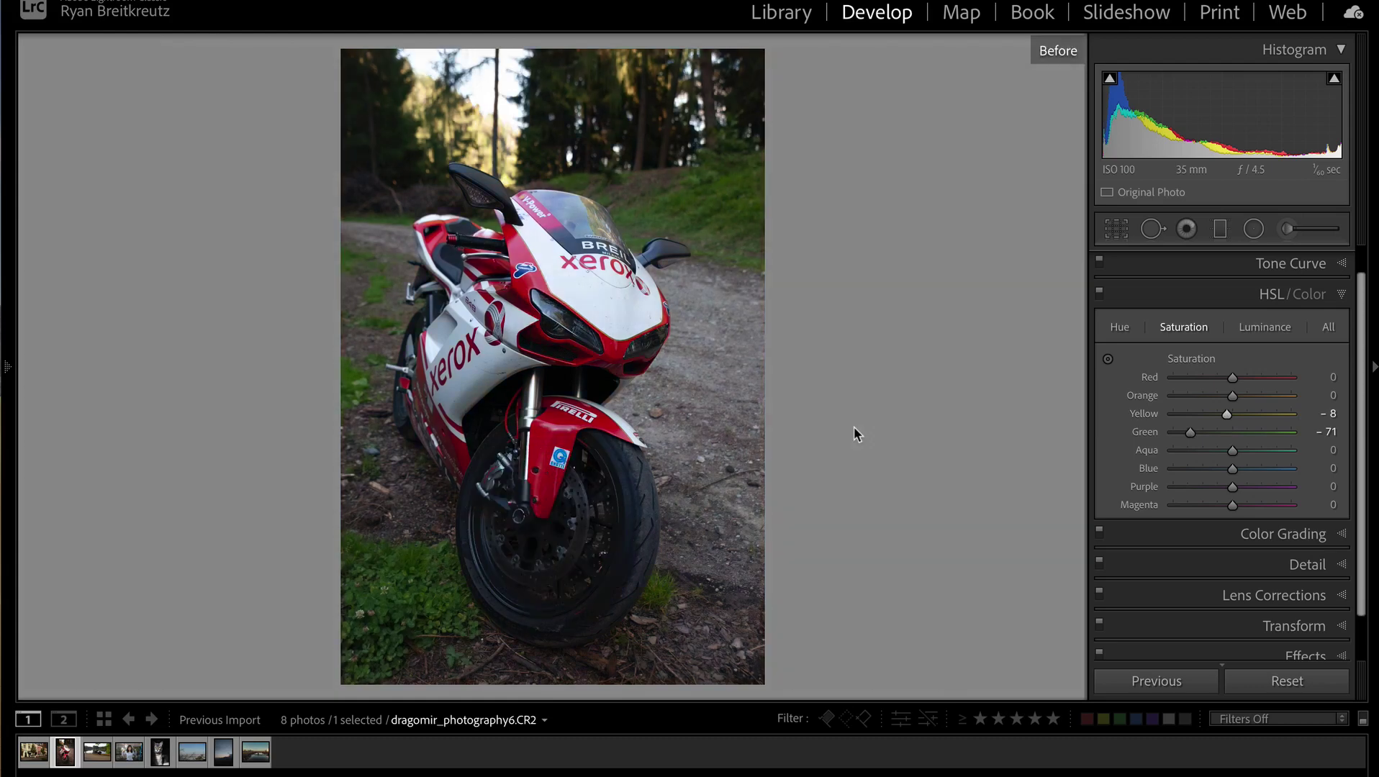
key("backslash")
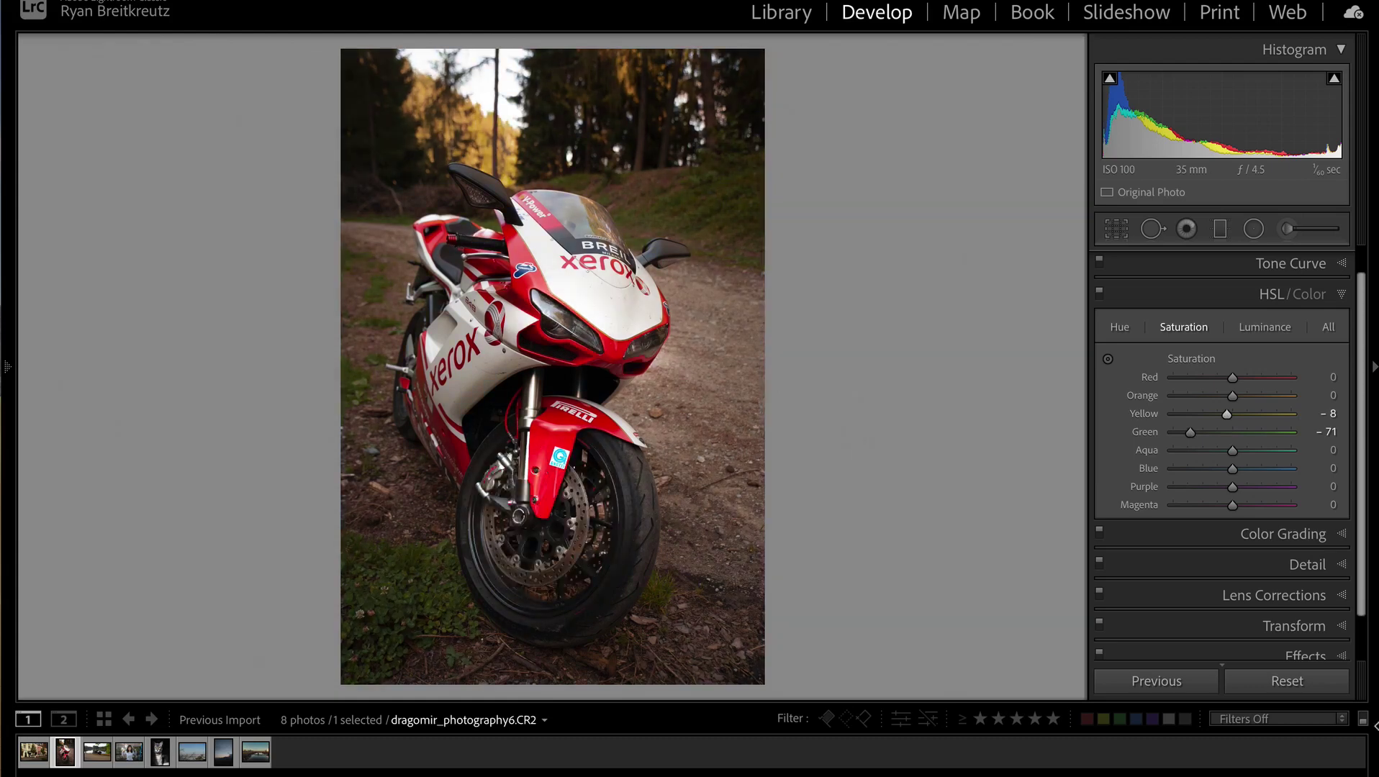
Step: Switch to the lakeside motorcycle photo and crop it slightly tighter around the motorcycle, keeping the original aspect ratio
key("Right")
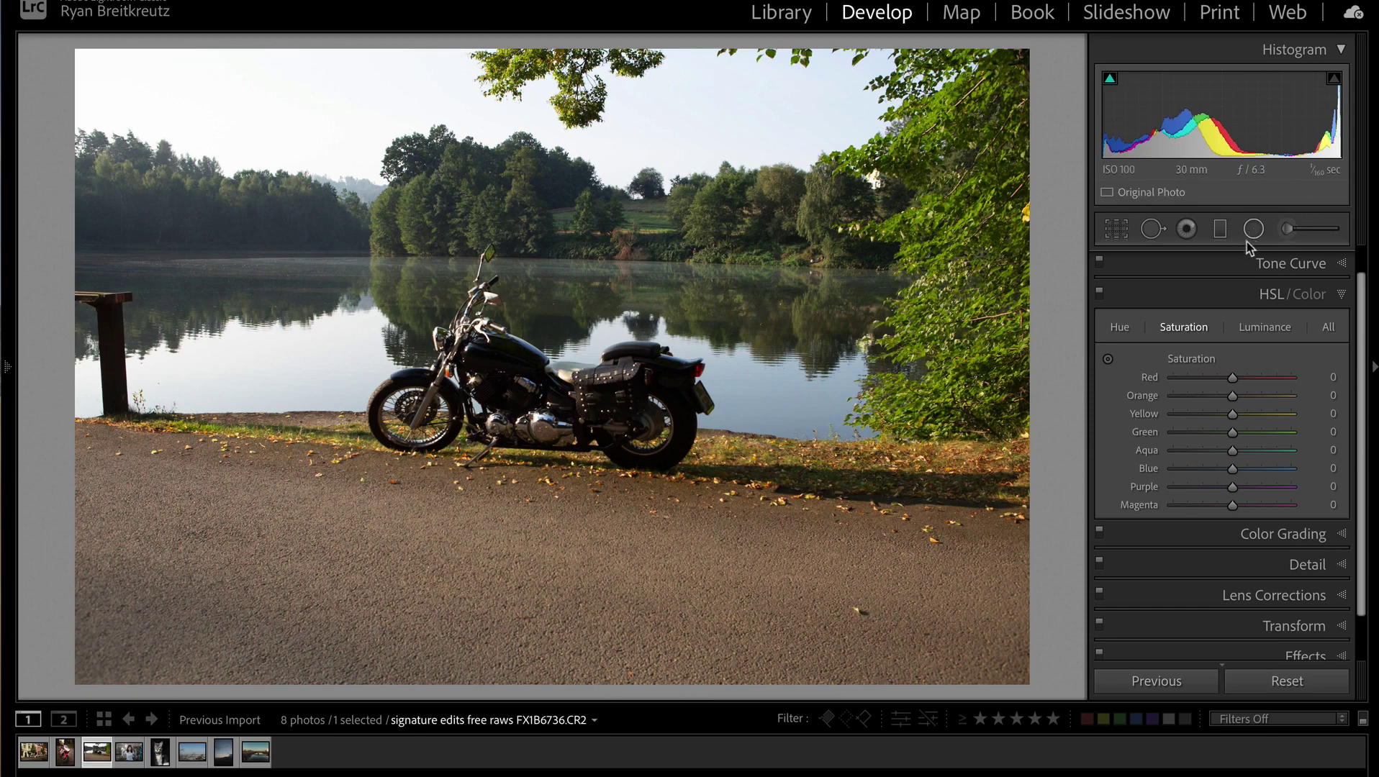
left_click(1153, 229)
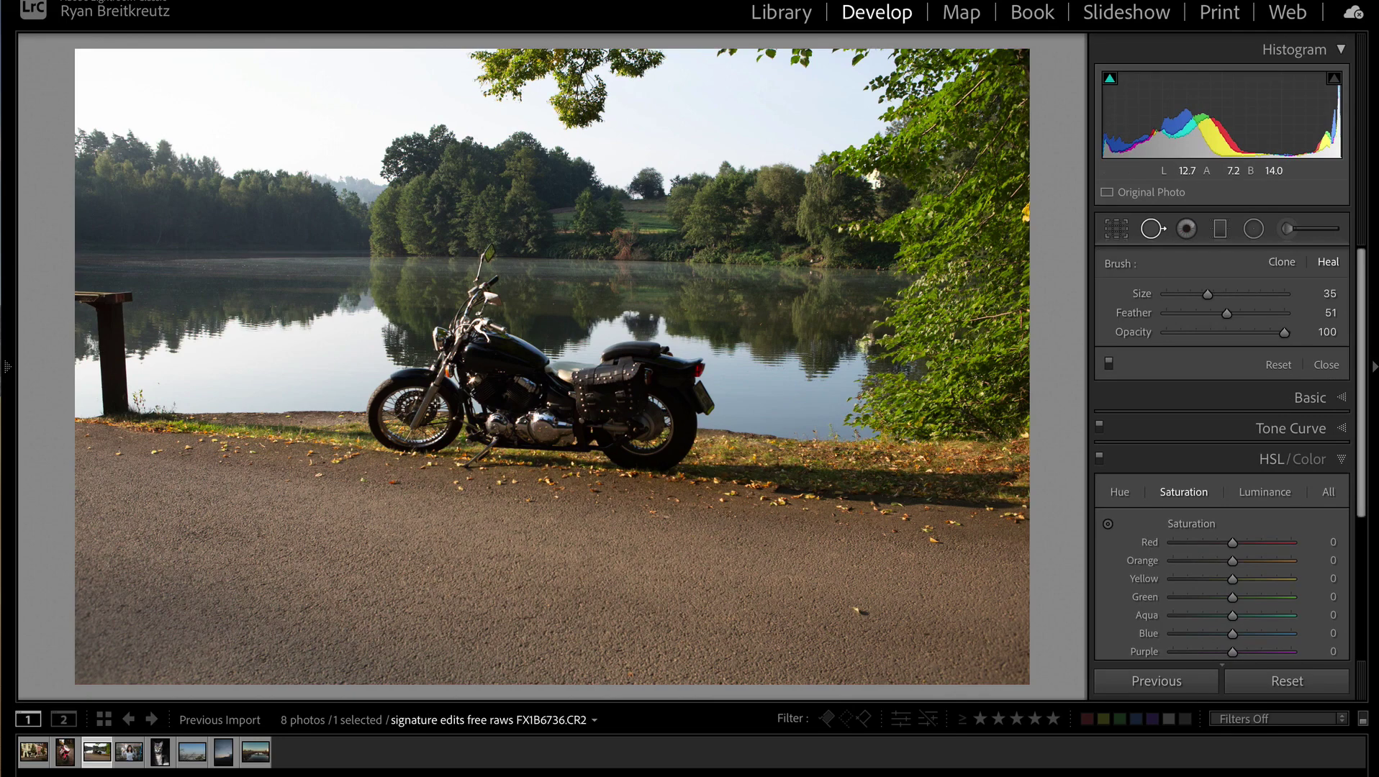
key("r")
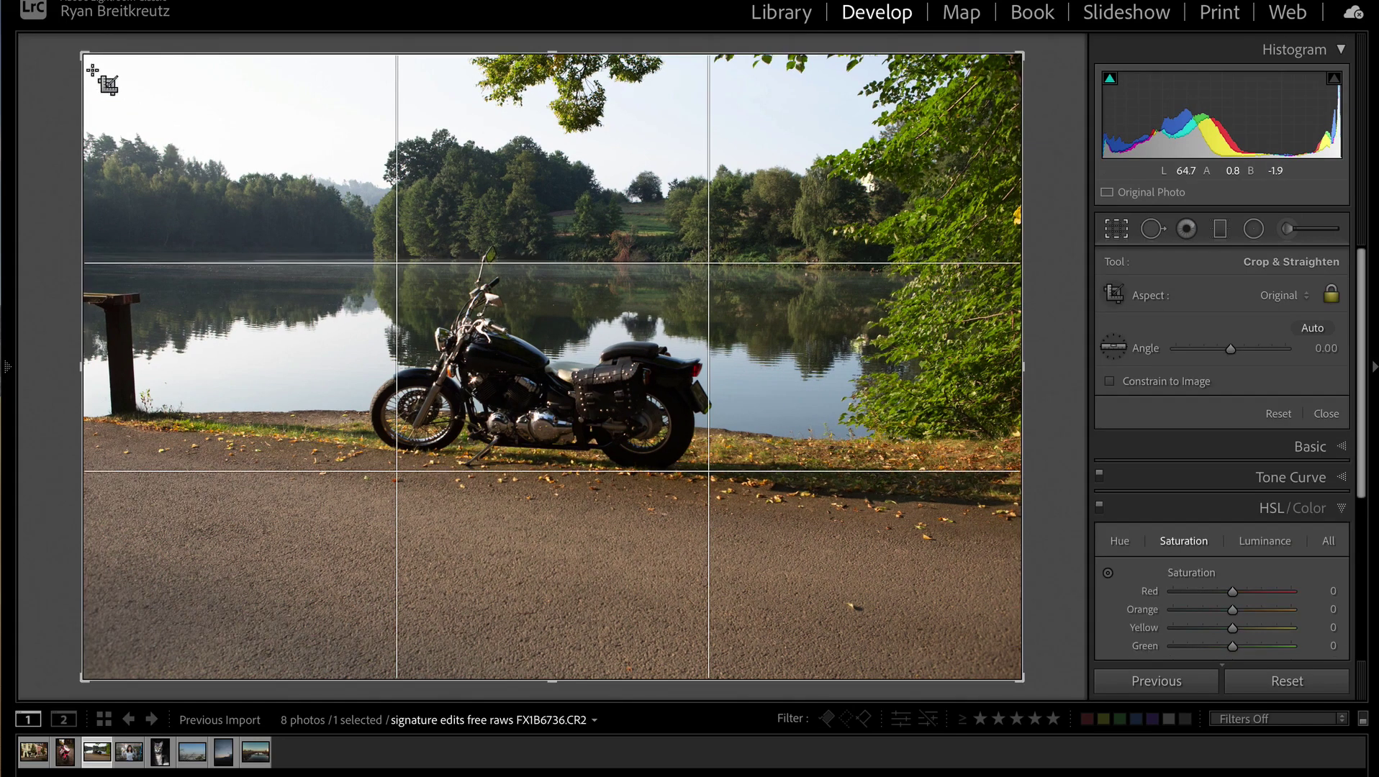
left_click_drag(81, 53, 247, 258)
key("ctrl+z")
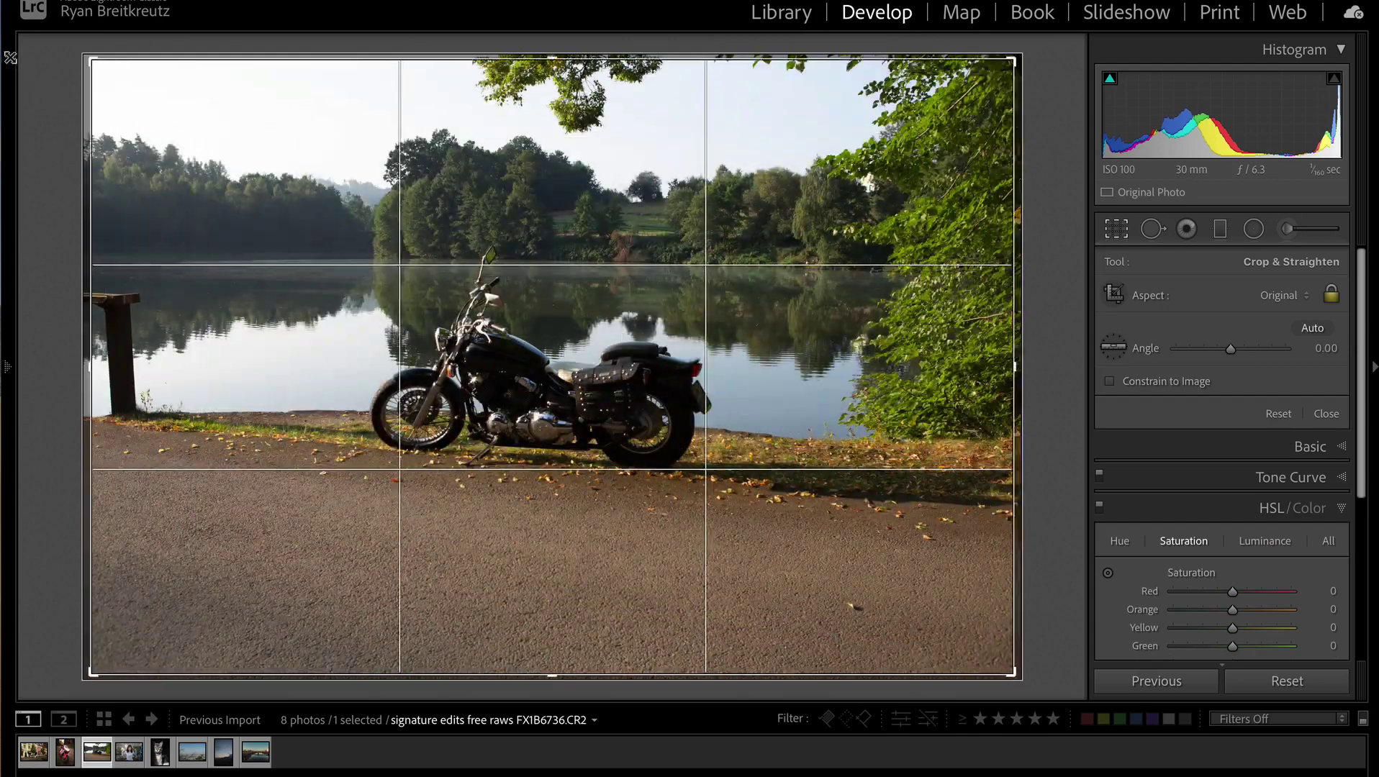
left_click_drag(83, 55, 100, 120)
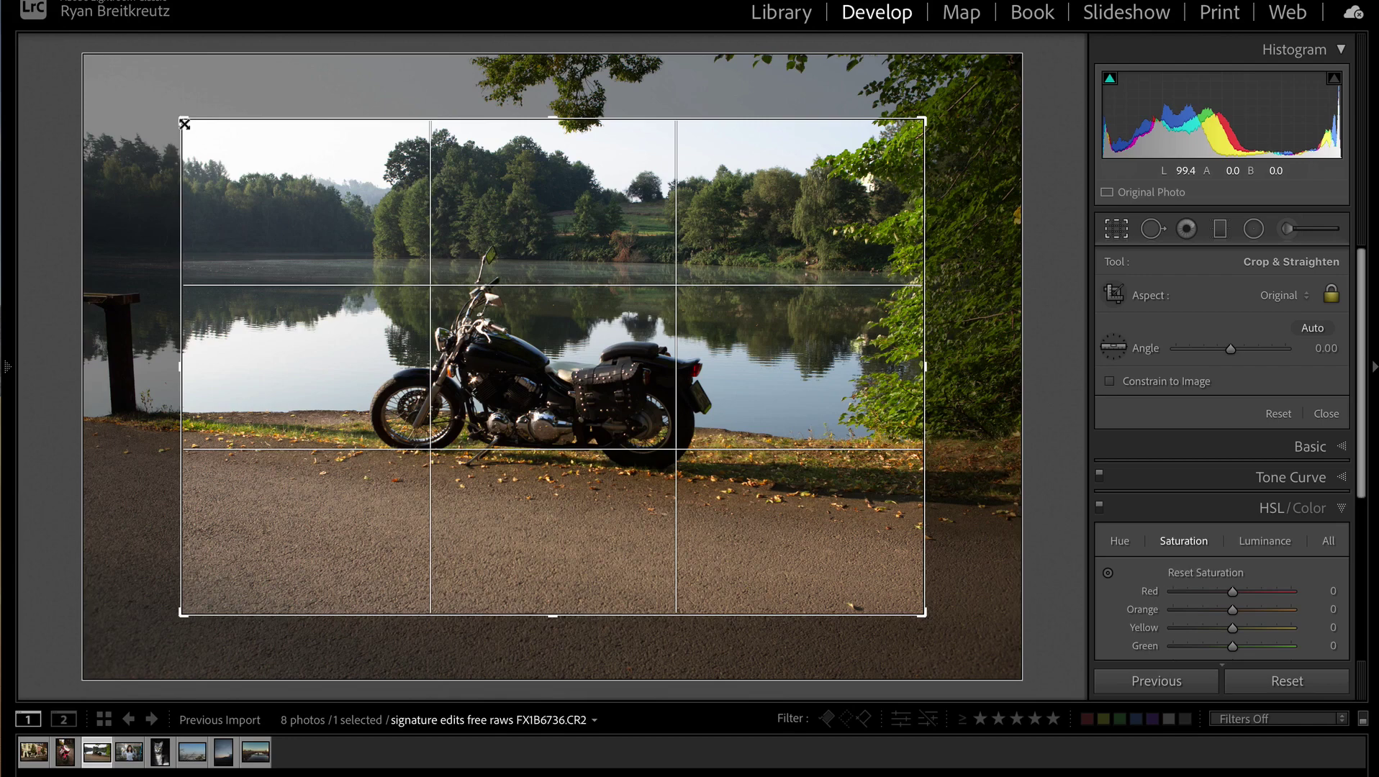
left_click_drag(184, 123, 79, 47)
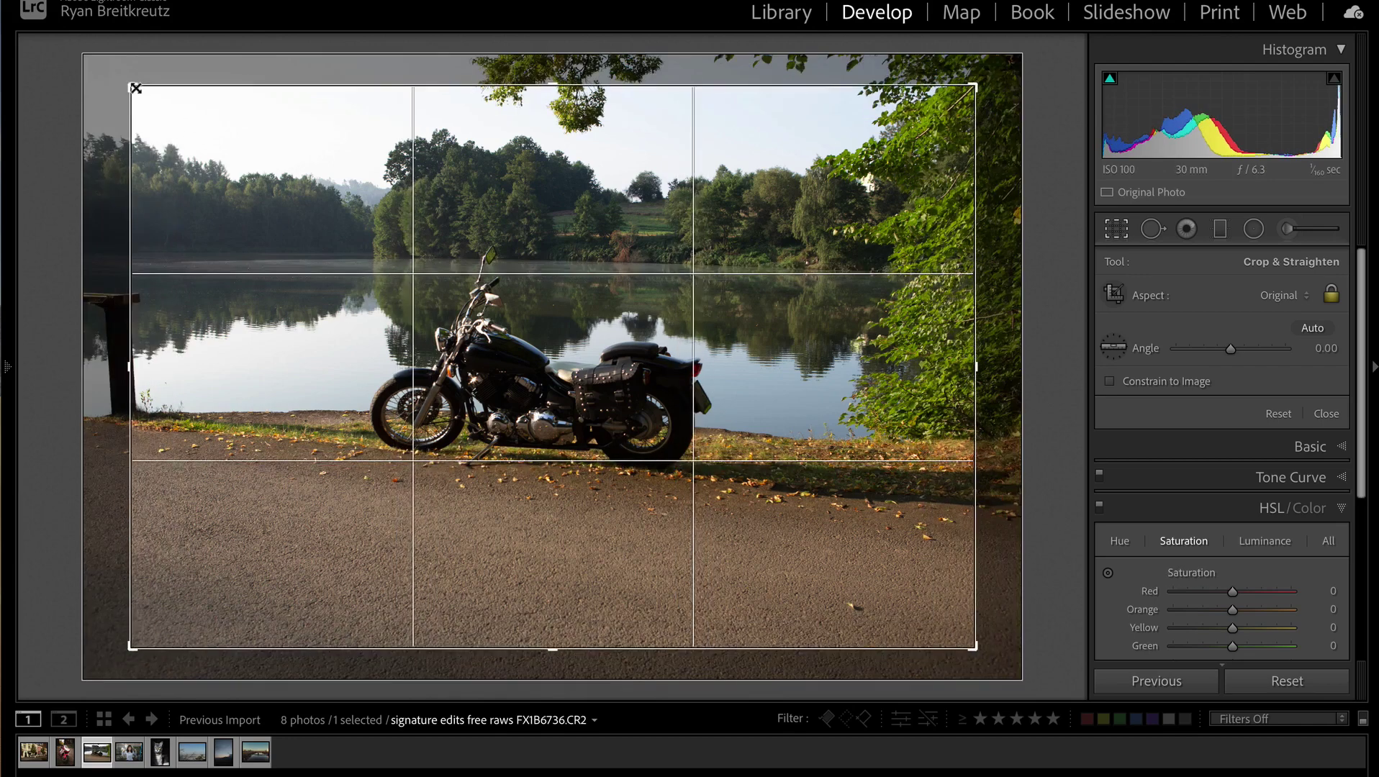
key("Return")
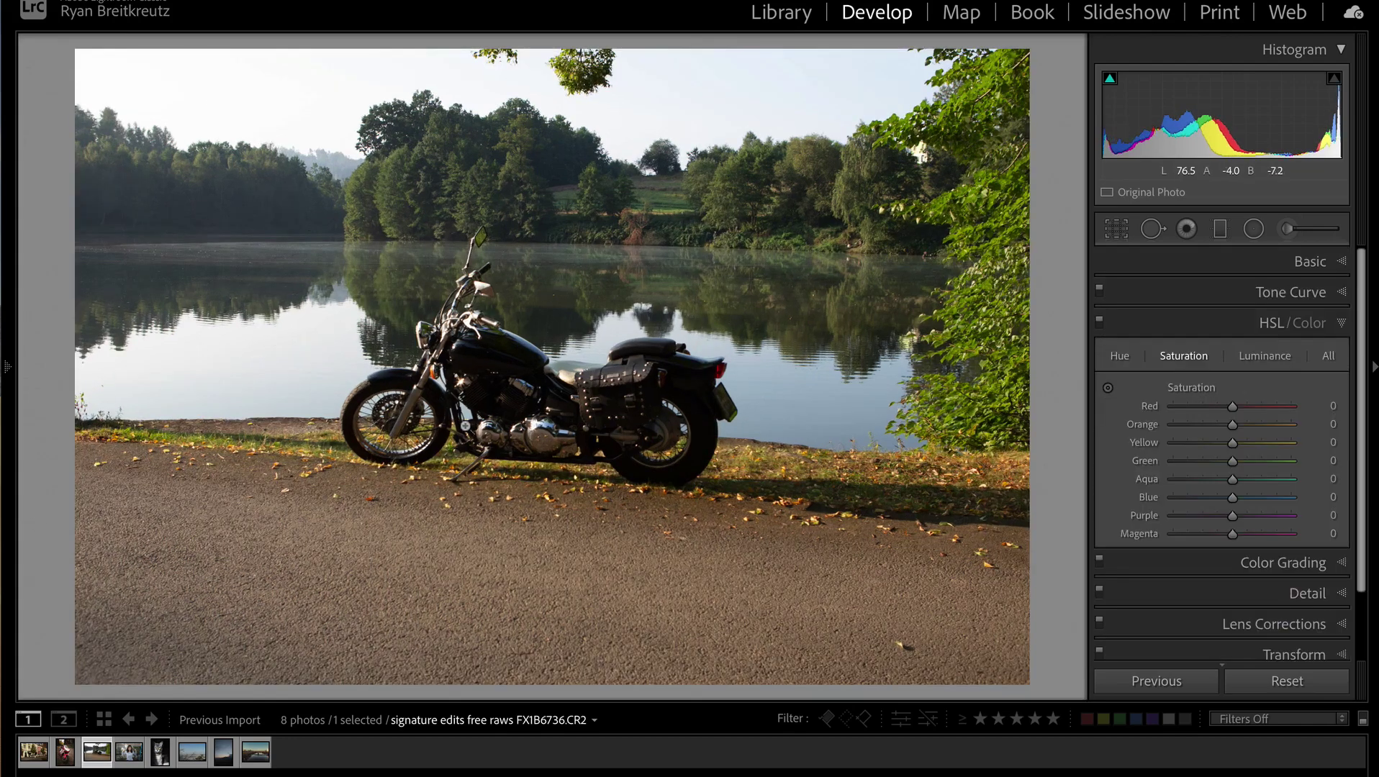
Step: Undo and redo the crop to compare the original framing with the tighter one
key("ctrl+z")
key("ctrl+z")
key("ctrl+y")
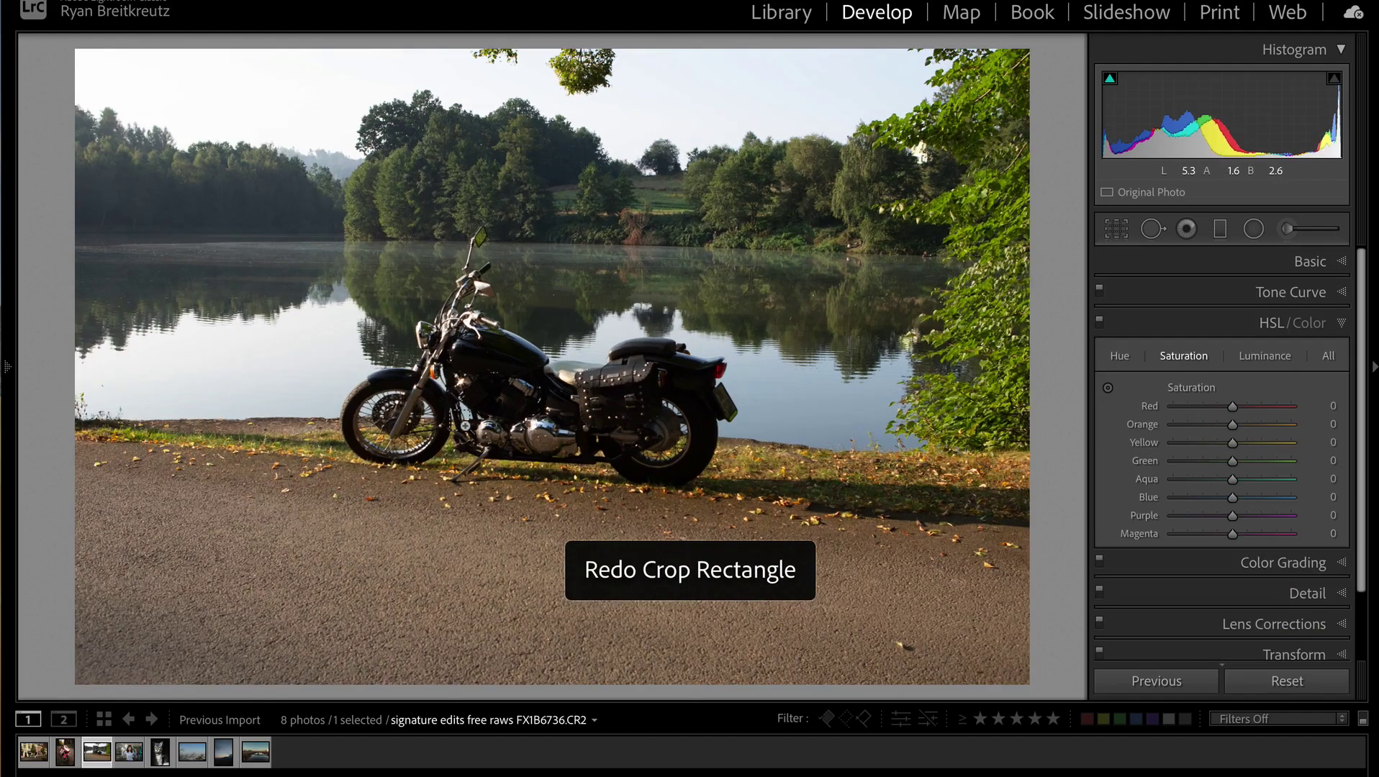
Step: Examine the motorcycle, its mirror and the treeline behind it at close zoom, and return to the full view
left_click(497, 352)
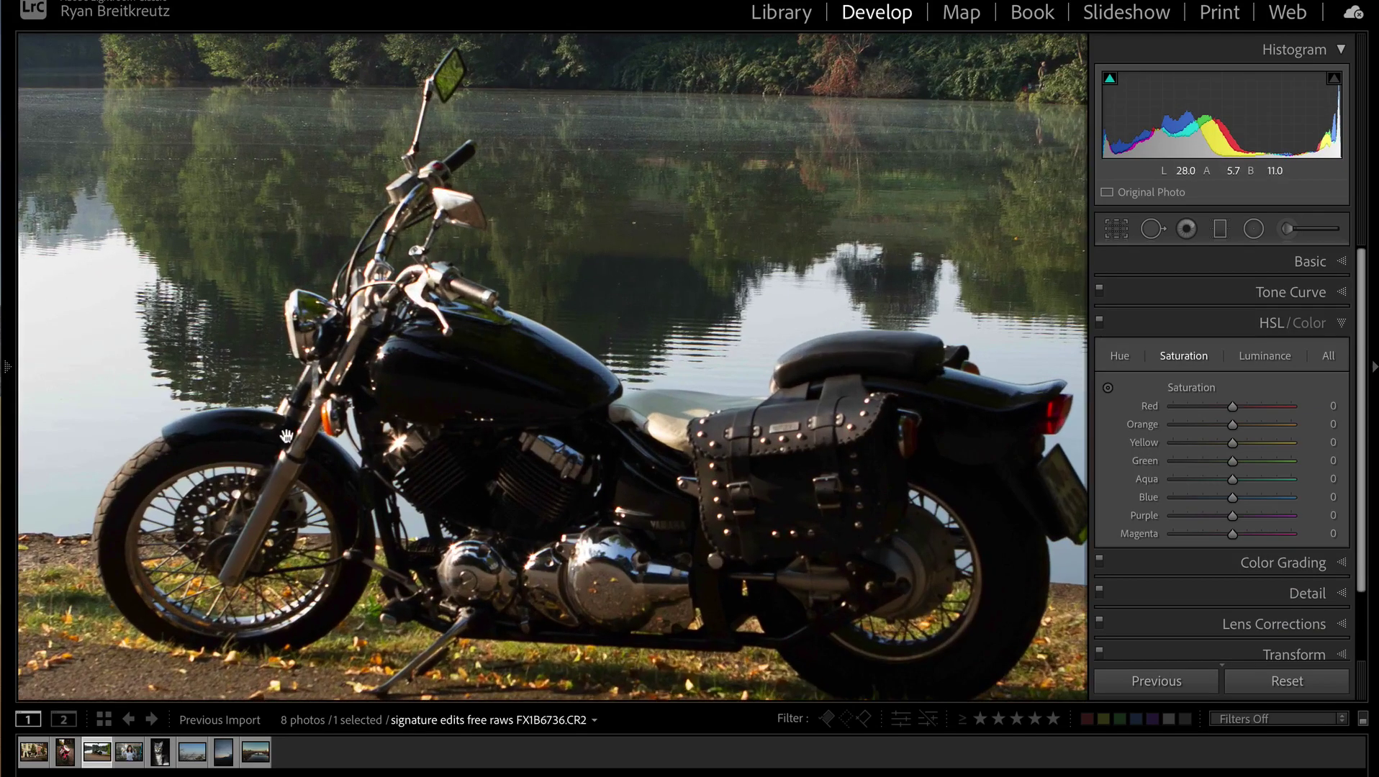
left_click_drag(267, 323, 548, 507)
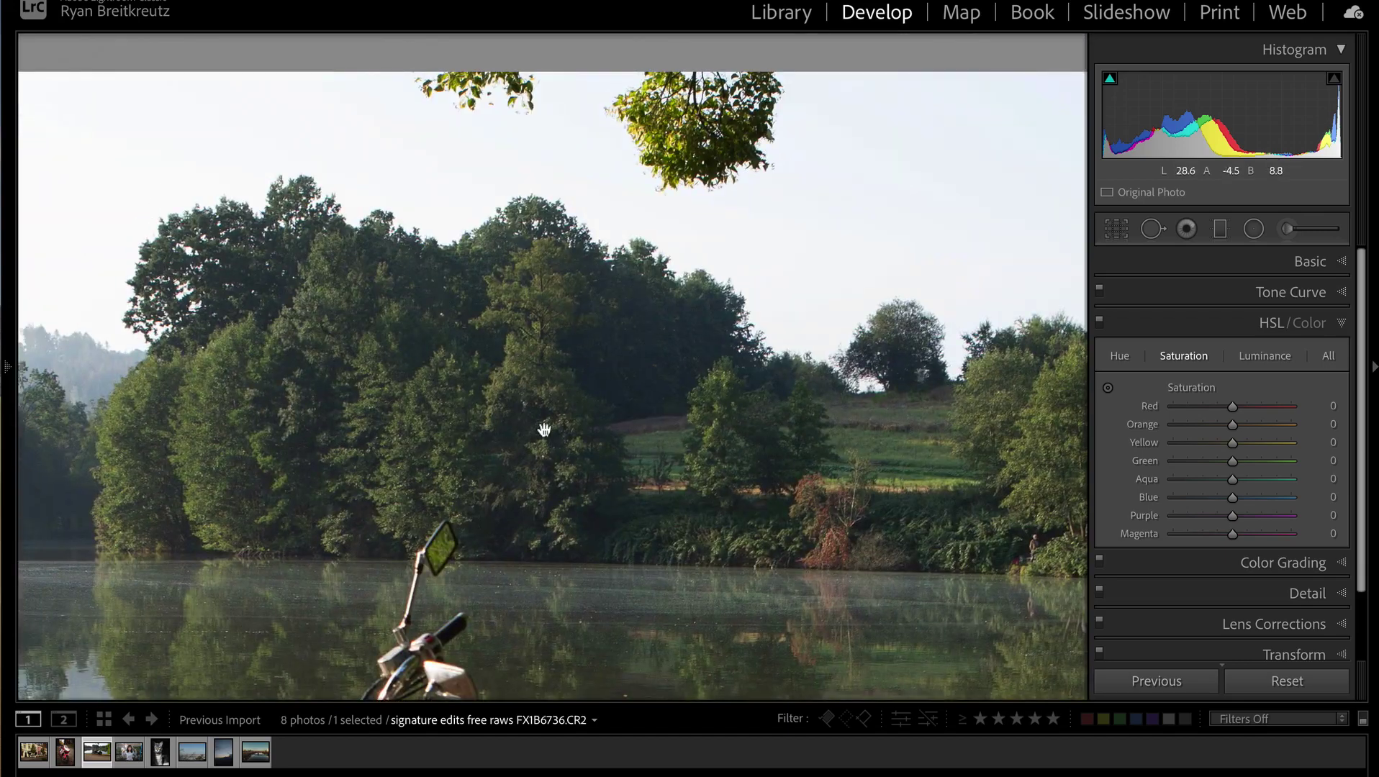
left_click(590, 456)
left_click(753, 309)
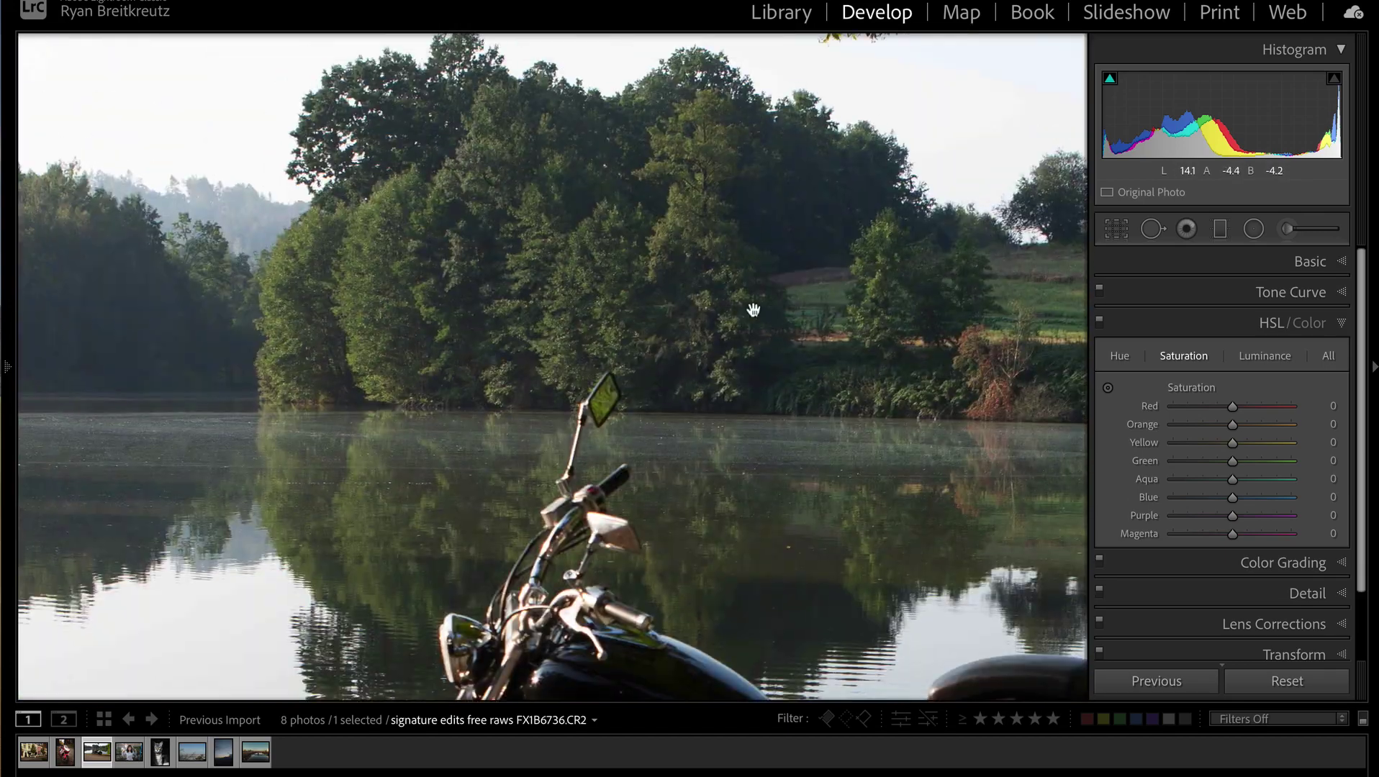
left_click_drag(746, 539, 519, 243)
left_click(591, 329)
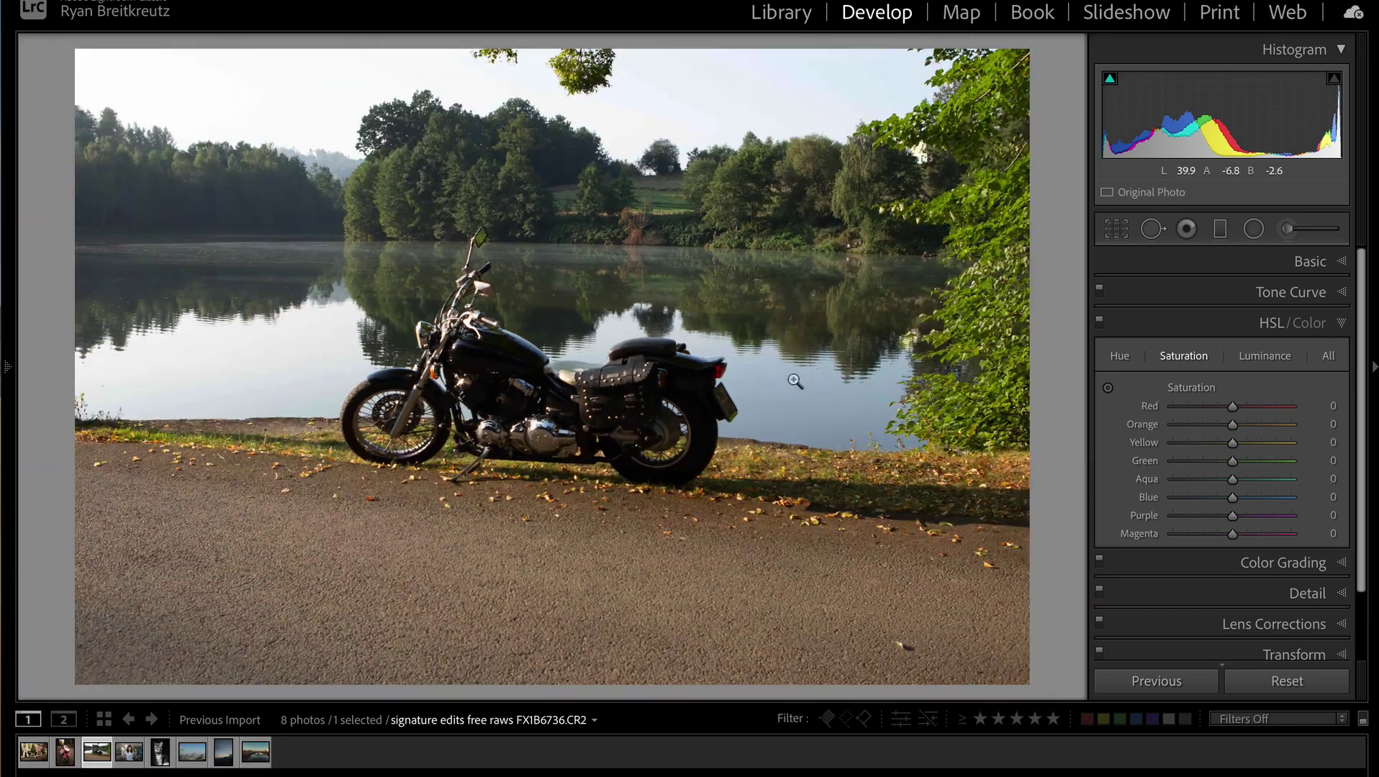
Step: Brush a reset local adjustment over the motorcycle and set Contrast to 1, Texture to 14, Clarity to 4 and Sharpness to 15
left_click(1287, 229)
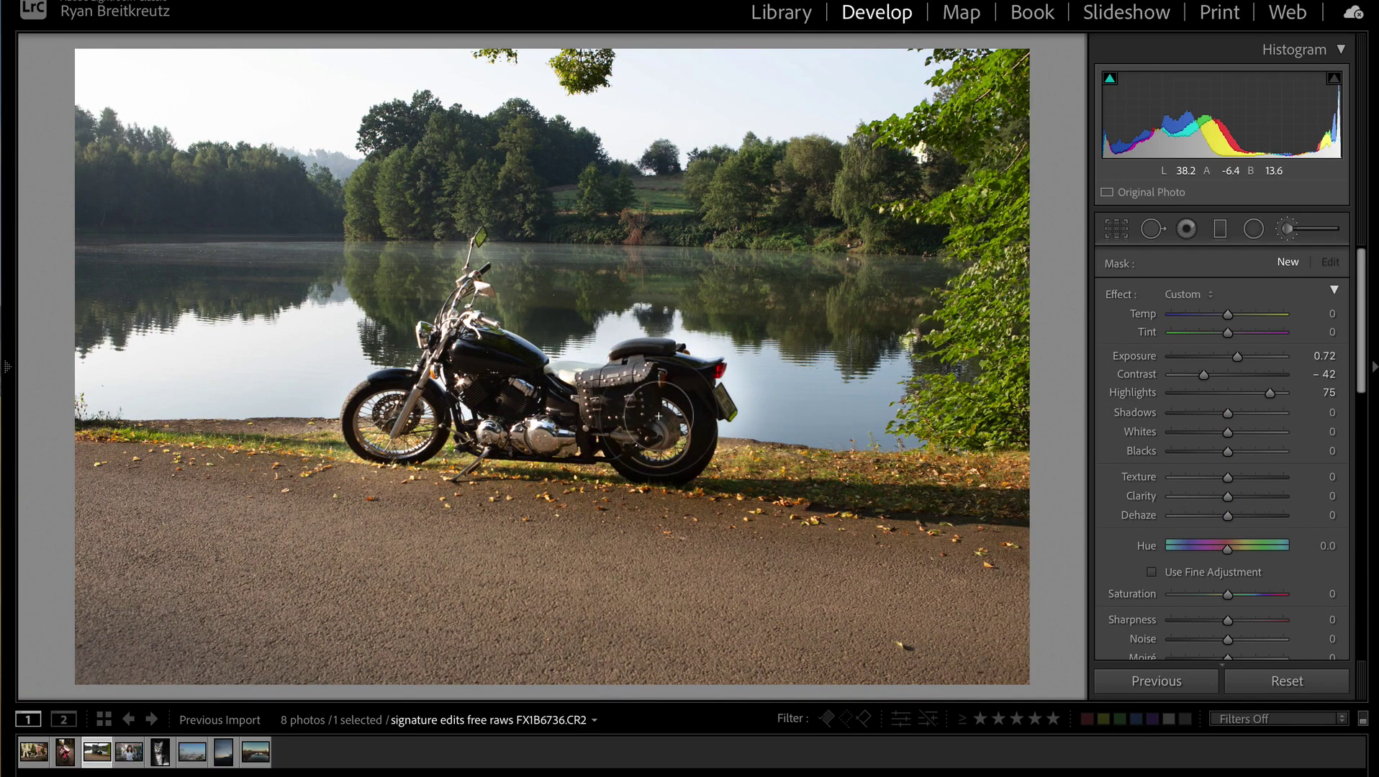
left_click(1119, 295, "alt")
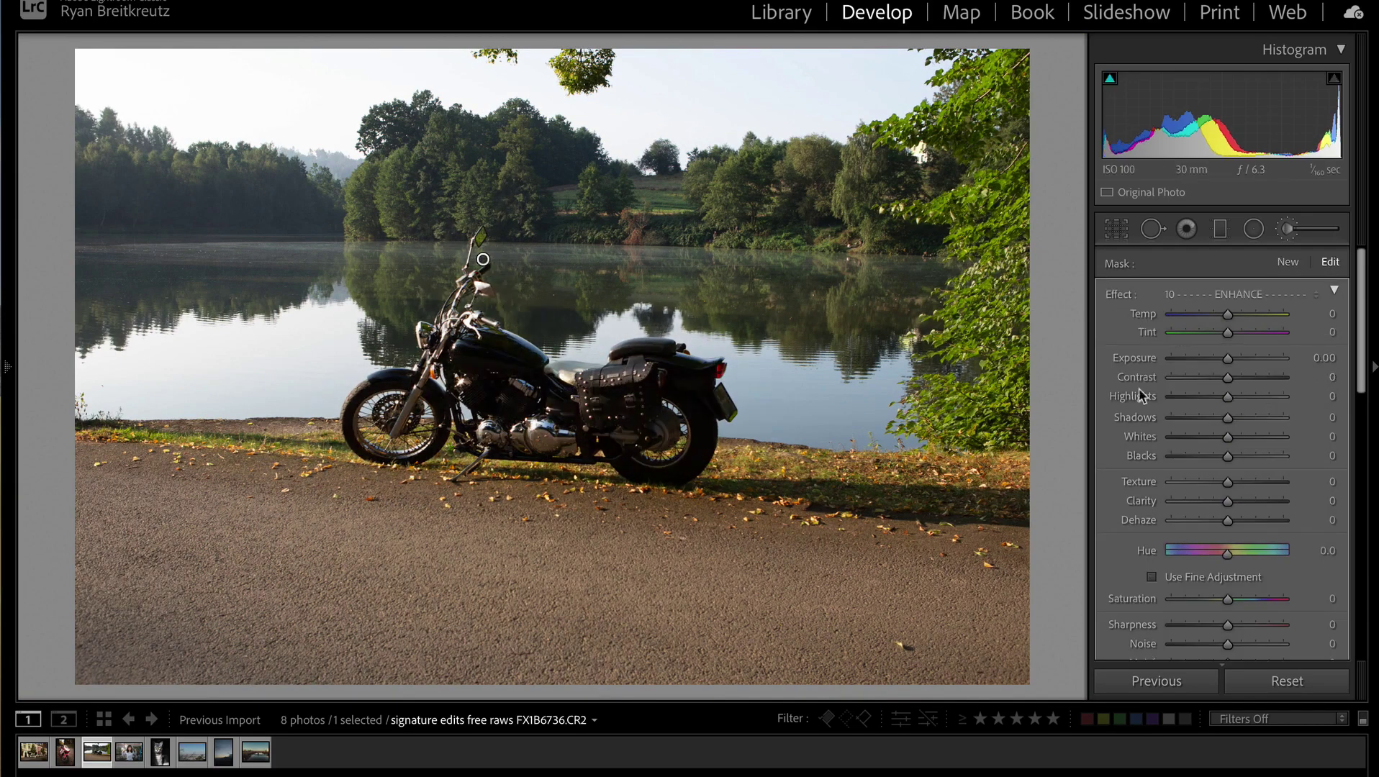
left_click(1239, 377)
left_click(1238, 502)
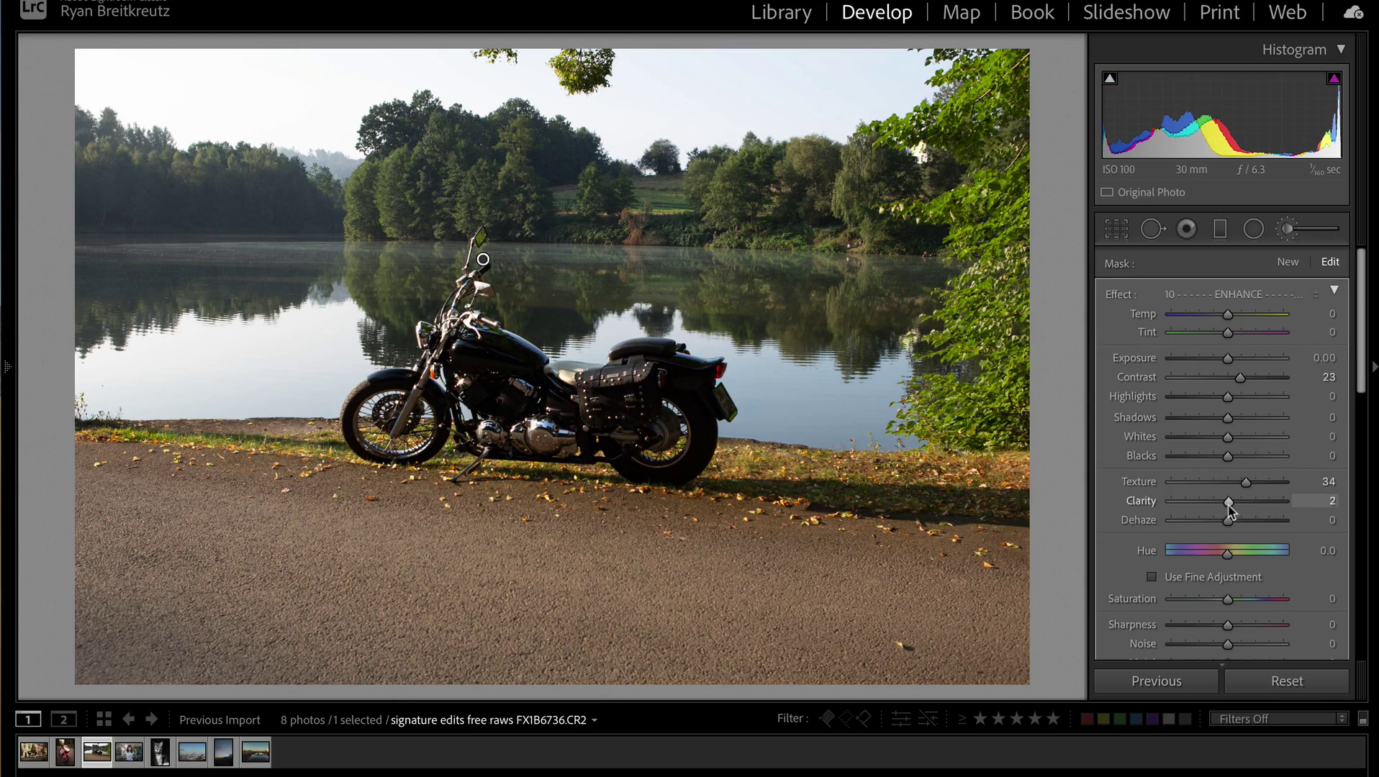
left_click_drag(1230, 511, 1250, 485)
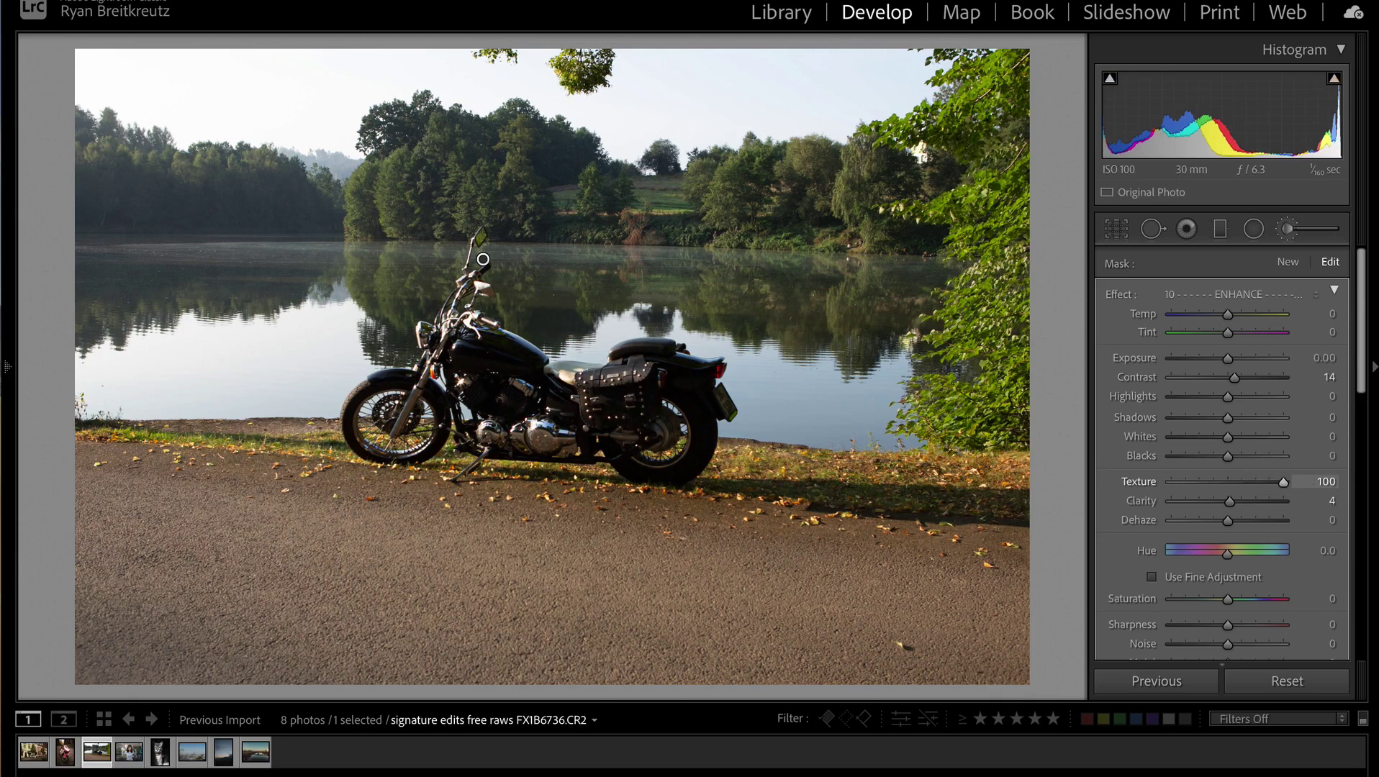
left_click_drag(1280, 518, 1270, 518)
left_click_drag(1228, 626, 1258, 627)
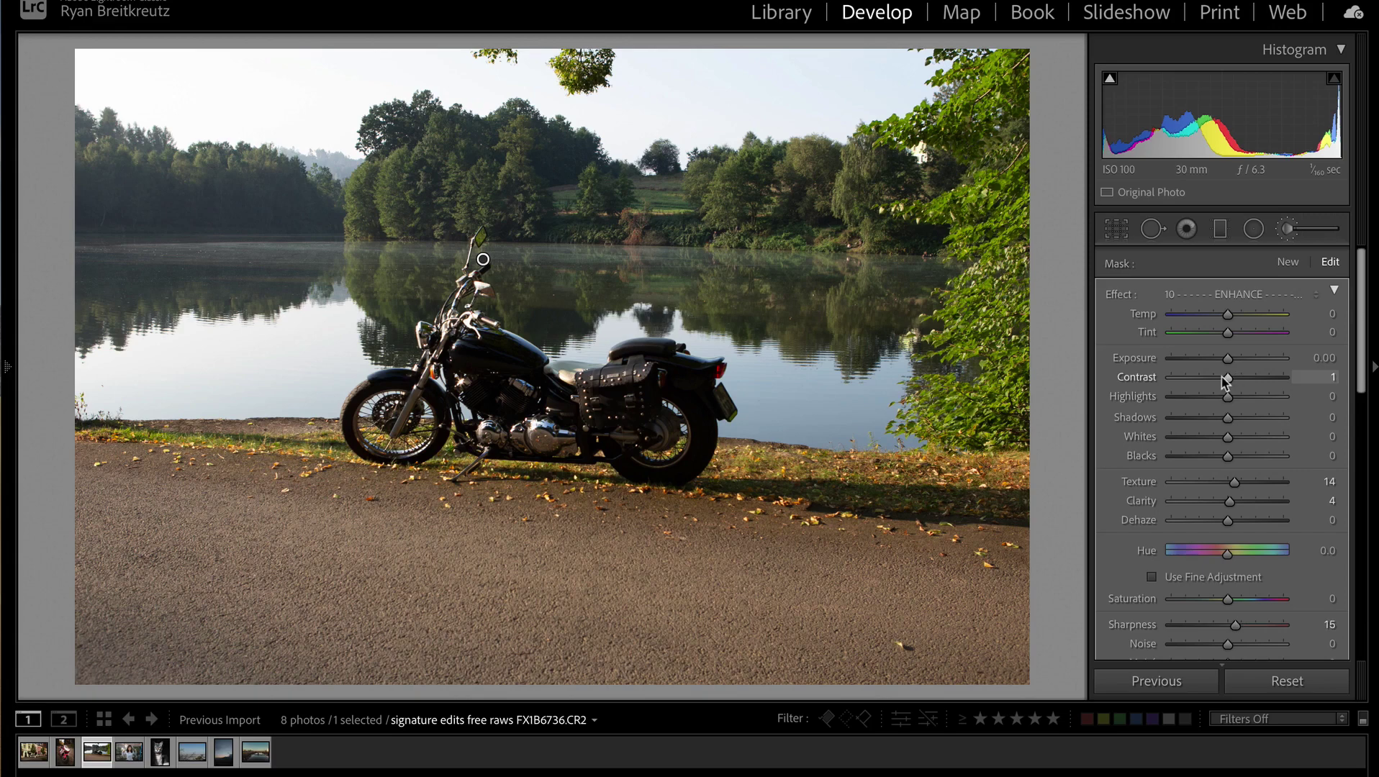
Step: Set the brush adjustment's Highlights to -85, Sharpness to 28 and Dehaze to 7, and briefly remove and restore it to compare
left_click_drag(1227, 397, 1183, 403)
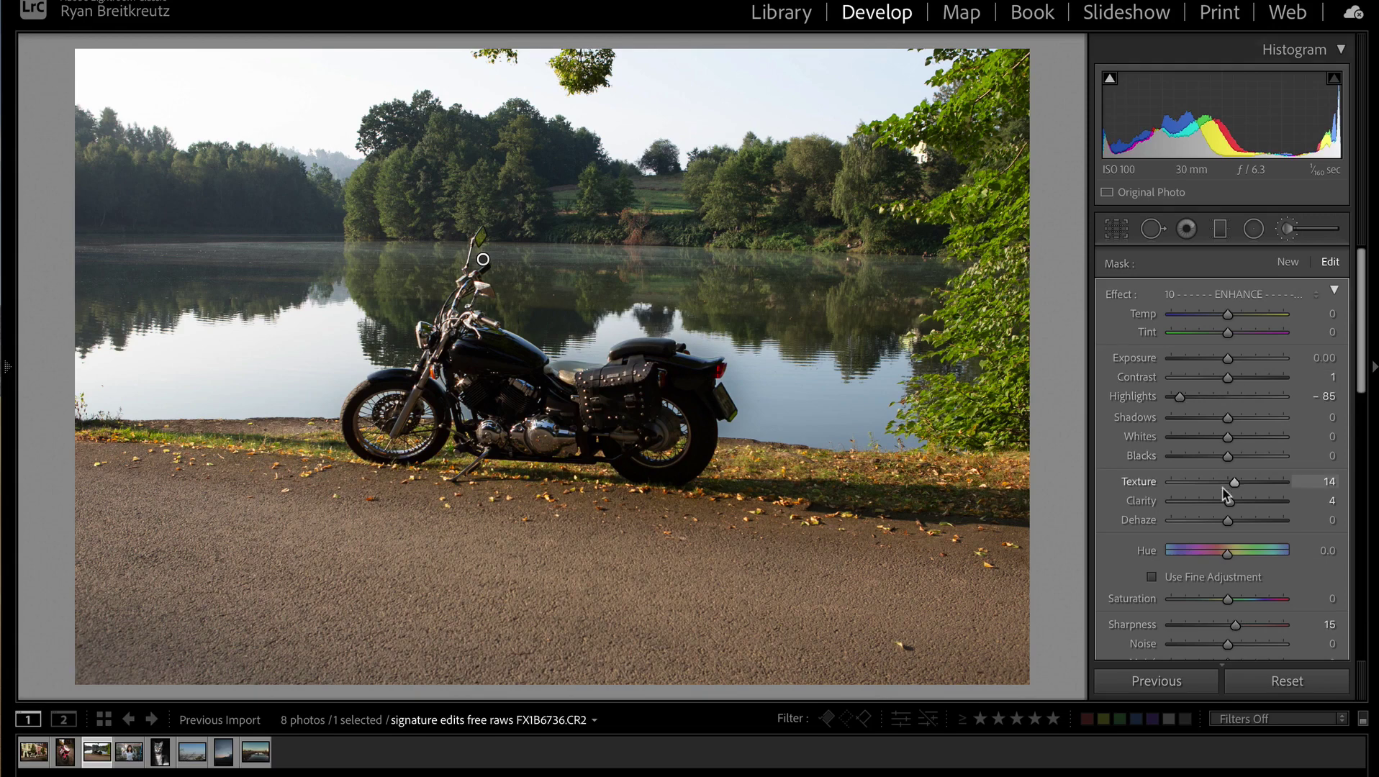
scroll(1231, 484, "down", 3)
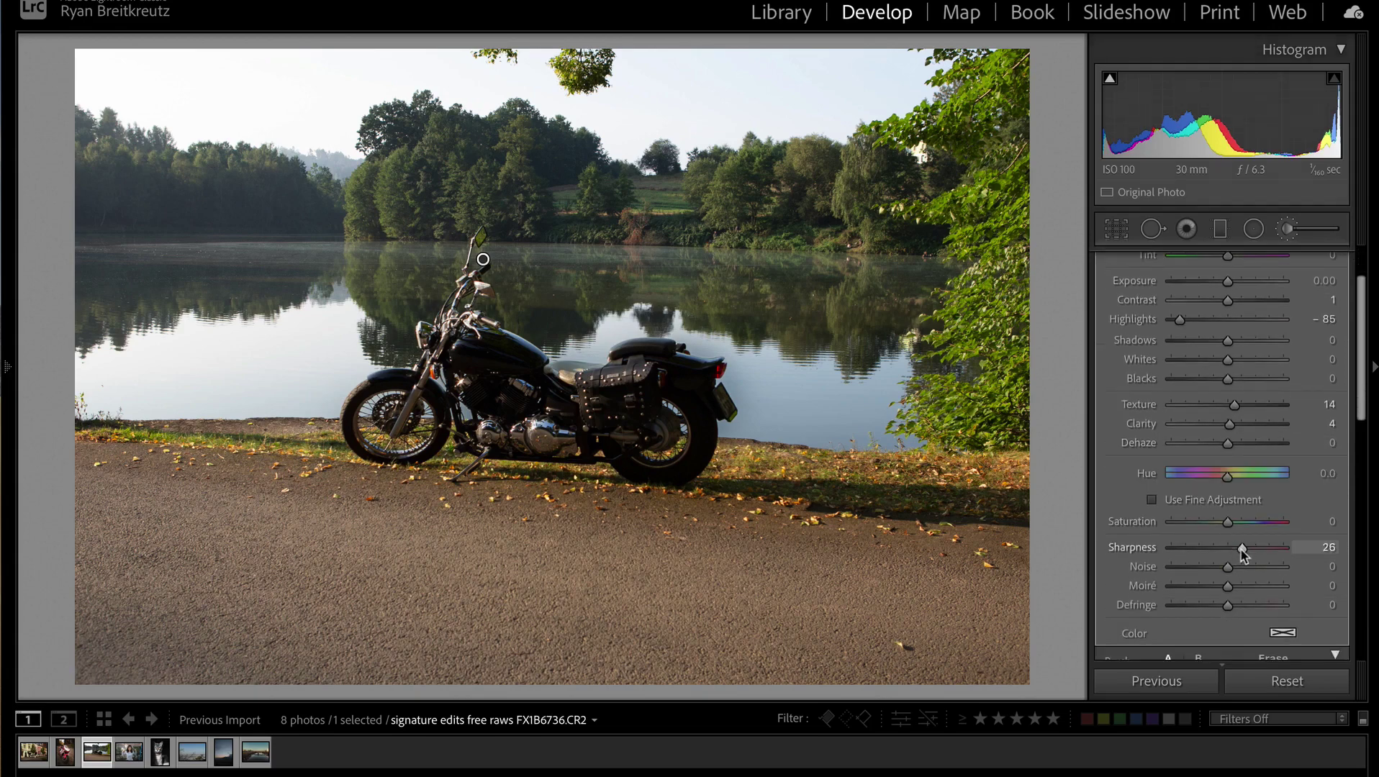
left_click_drag(1245, 553, 1243, 552)
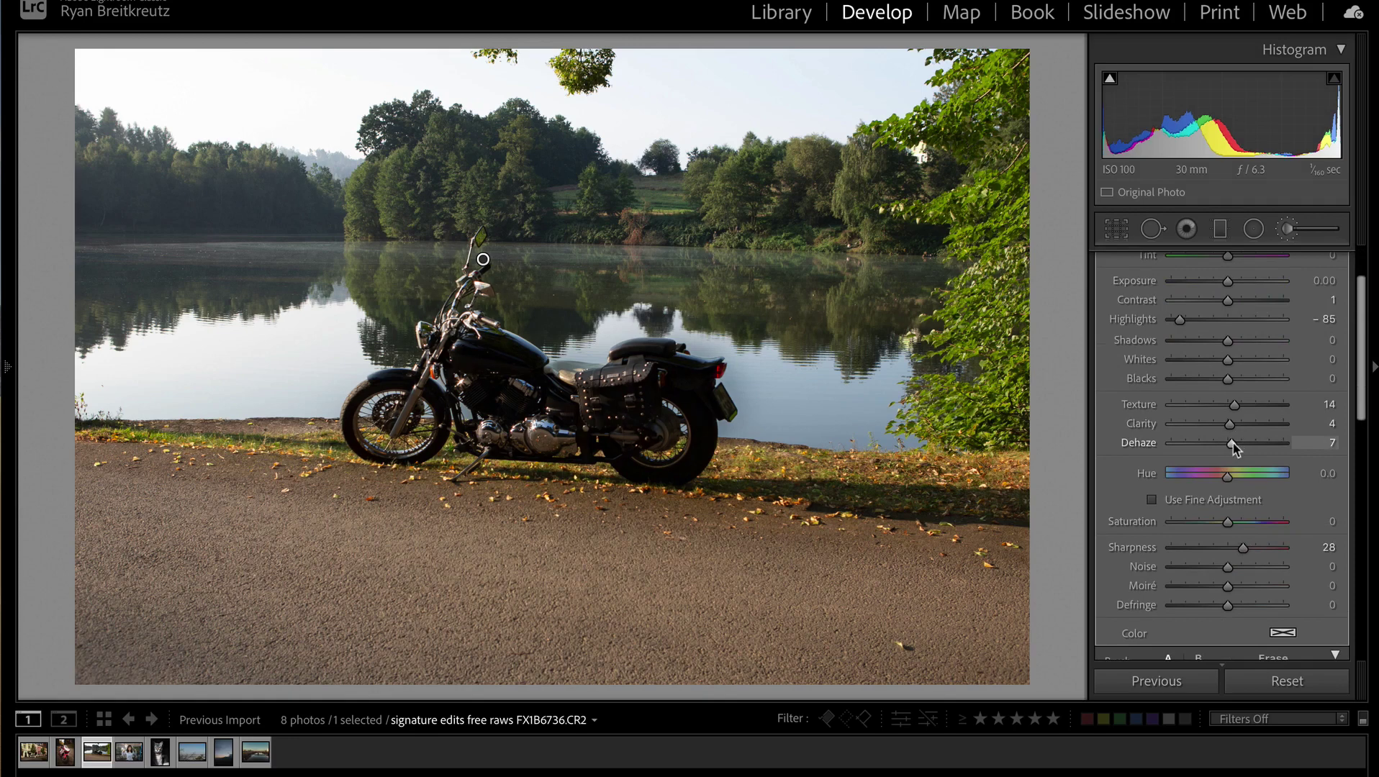
key("Delete")
key("ctrl+z")
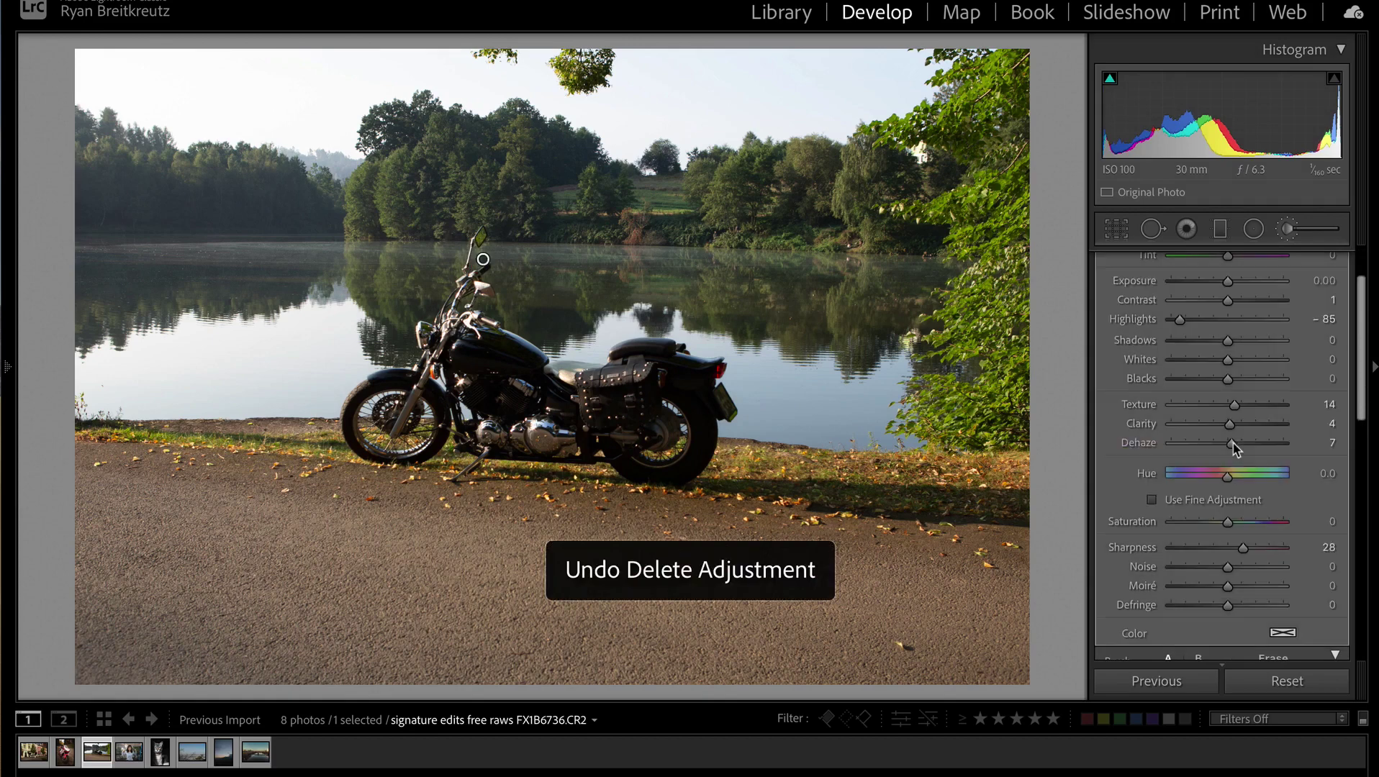
Step: Set the motorcycle brush adjustment's Highlights to -36 and Contrast to -24, and finish editing it
left_click(1207, 321)
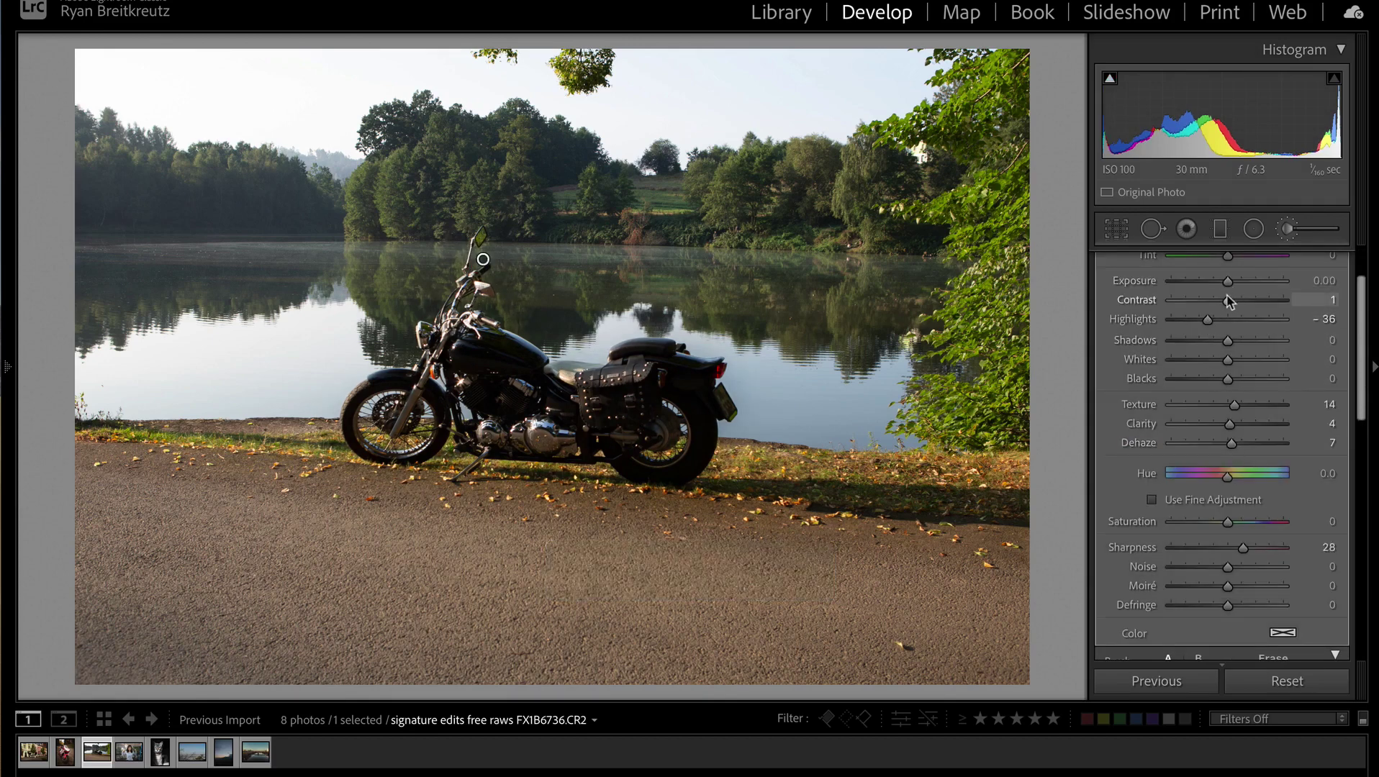
key("Down")
key("Down")
key("Down")
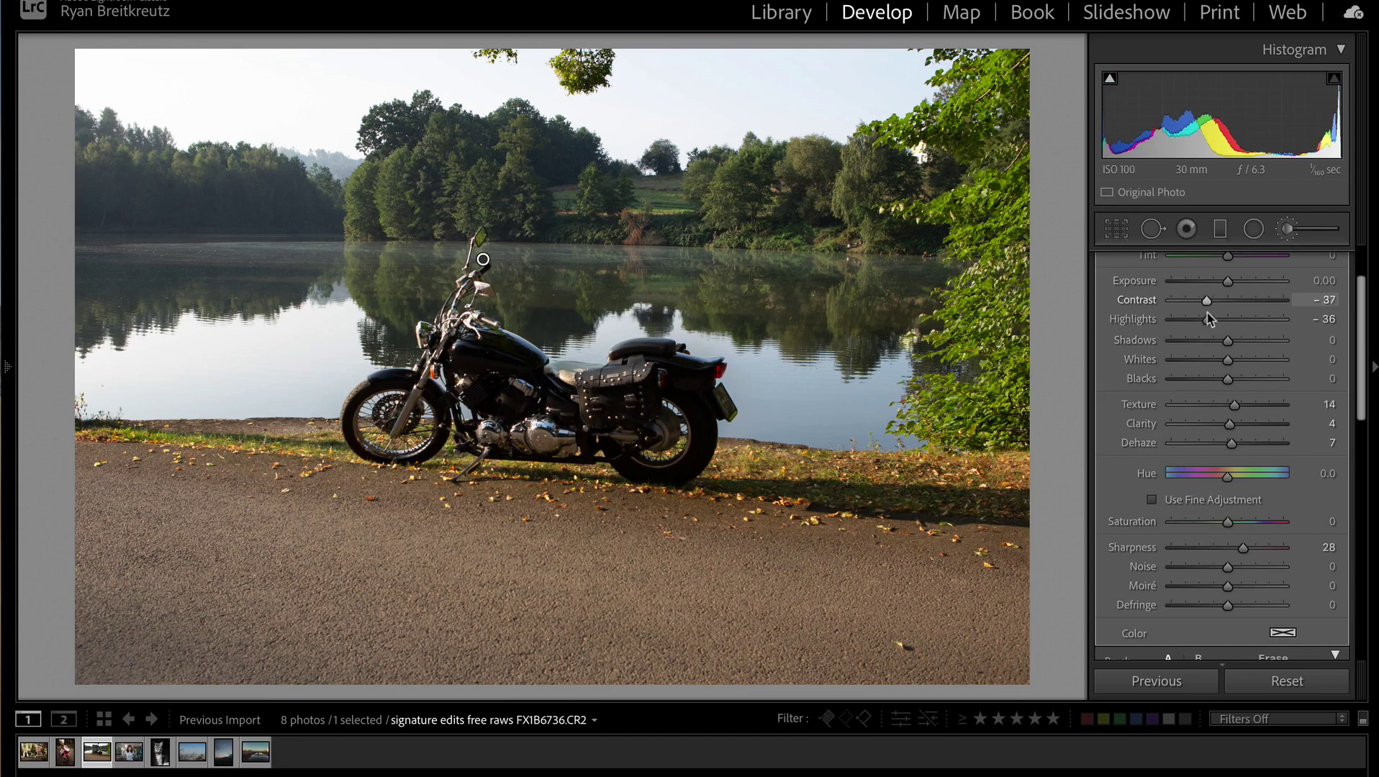
key("Down")
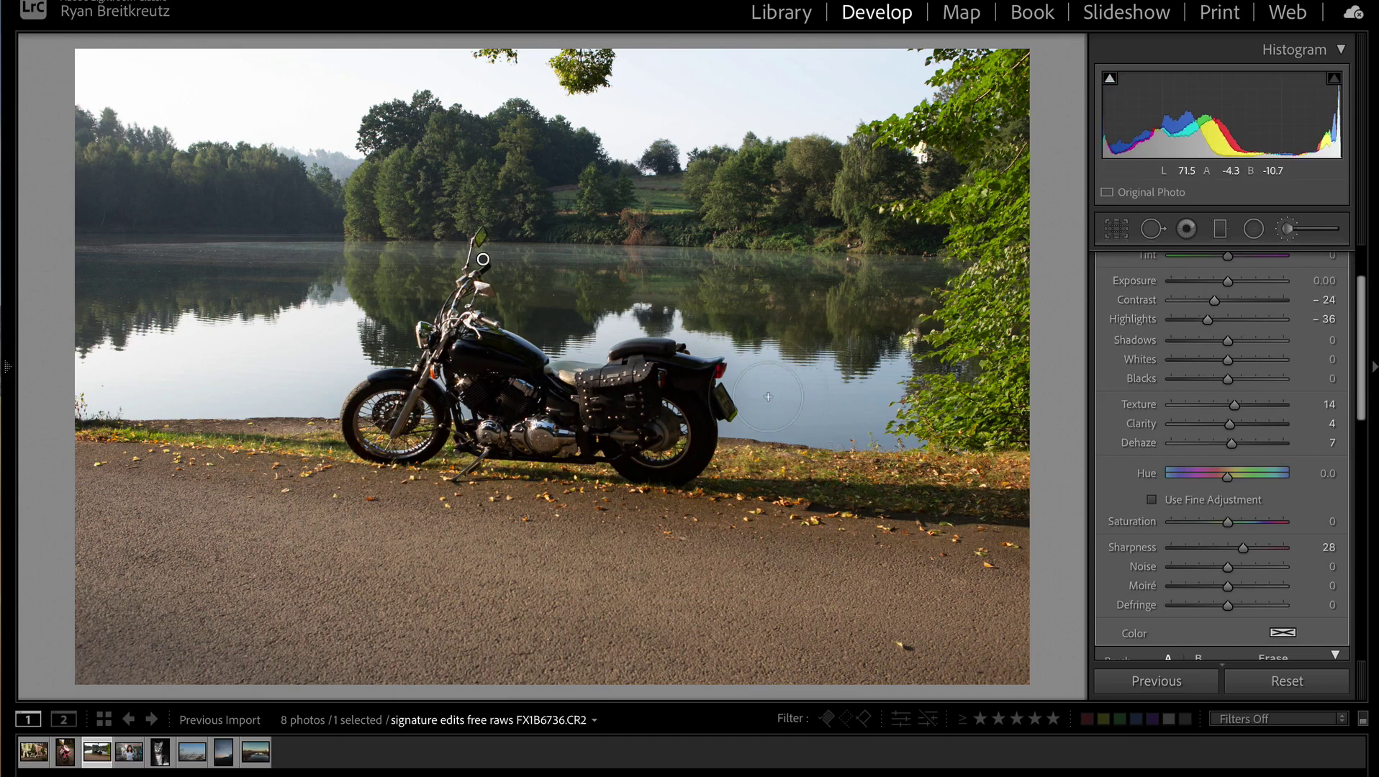
key("k")
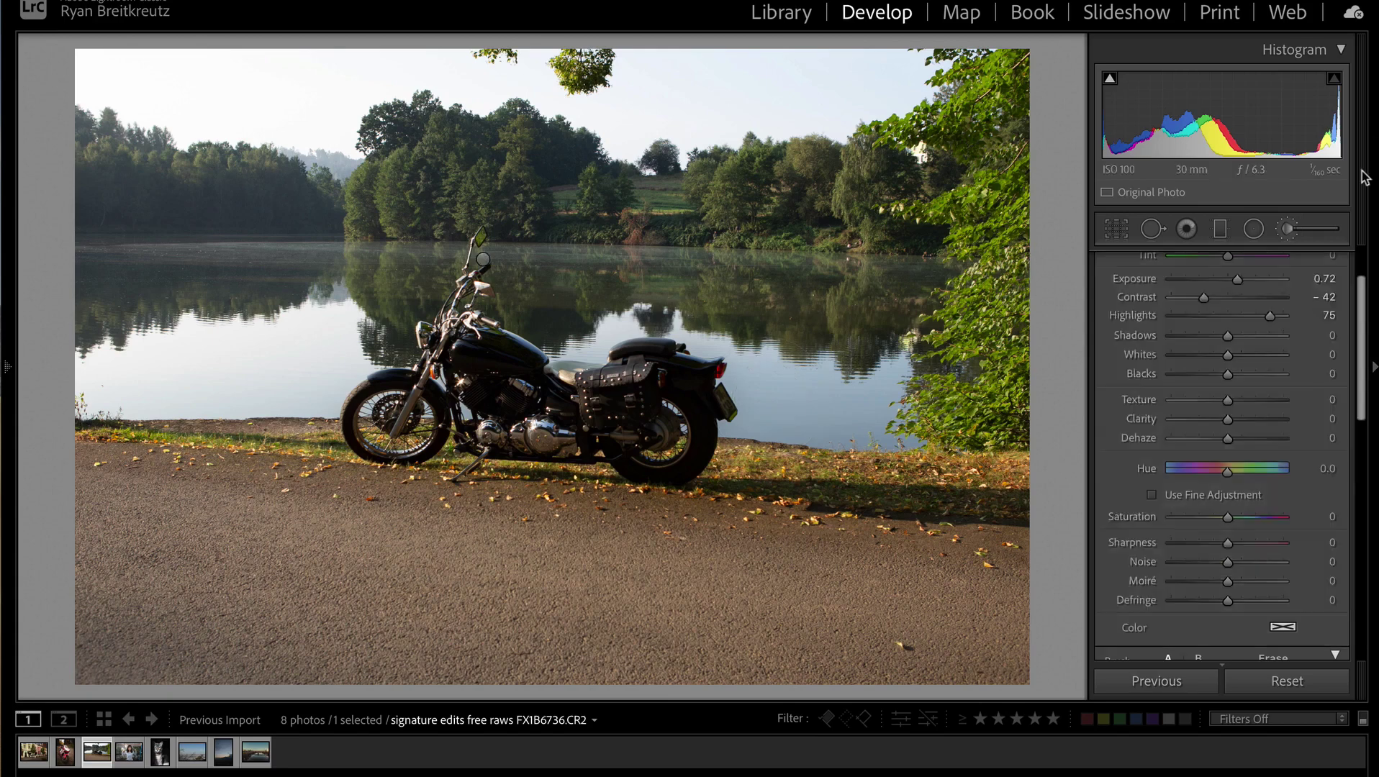
Step: Draw a wide elliptical radial filter centred on the motorcycle, reaching from the treeline down to the asphalt
left_click(1253, 231)
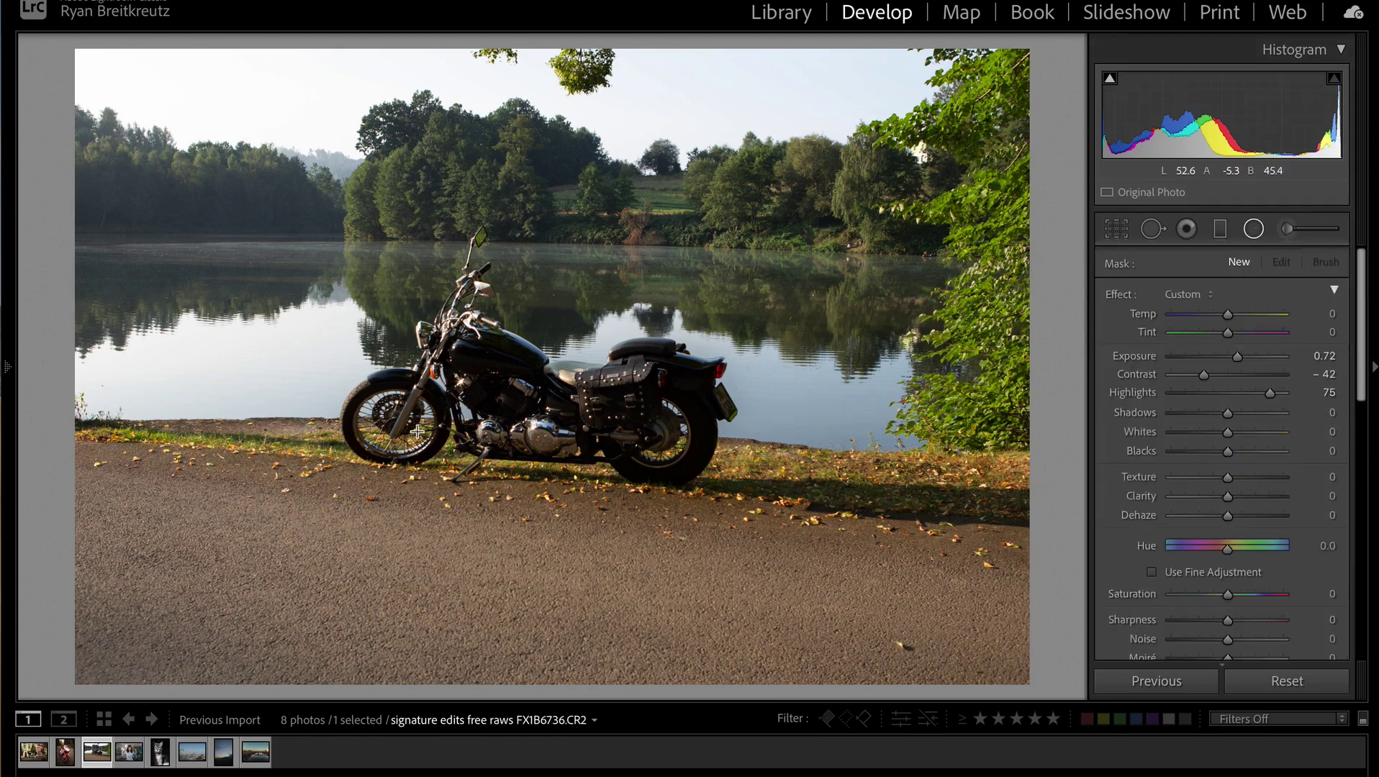
left_click_drag(374, 389, 1086, 615)
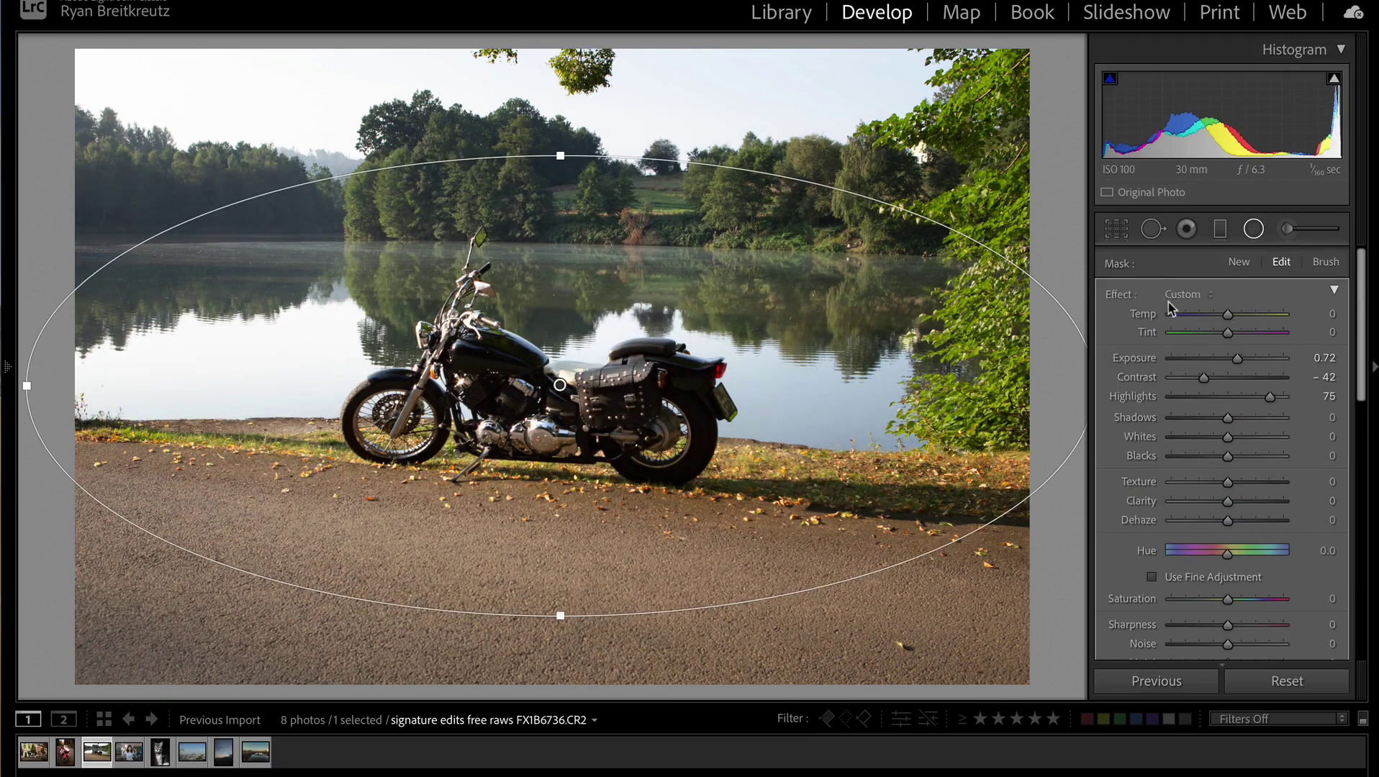
left_click_drag(649, 459, 643, 459)
Step: Toggle the radial filter's inversion to compare both sides, keep the effect inside the ellipse, and set its Exposure to 0.36
key("apostrophe")
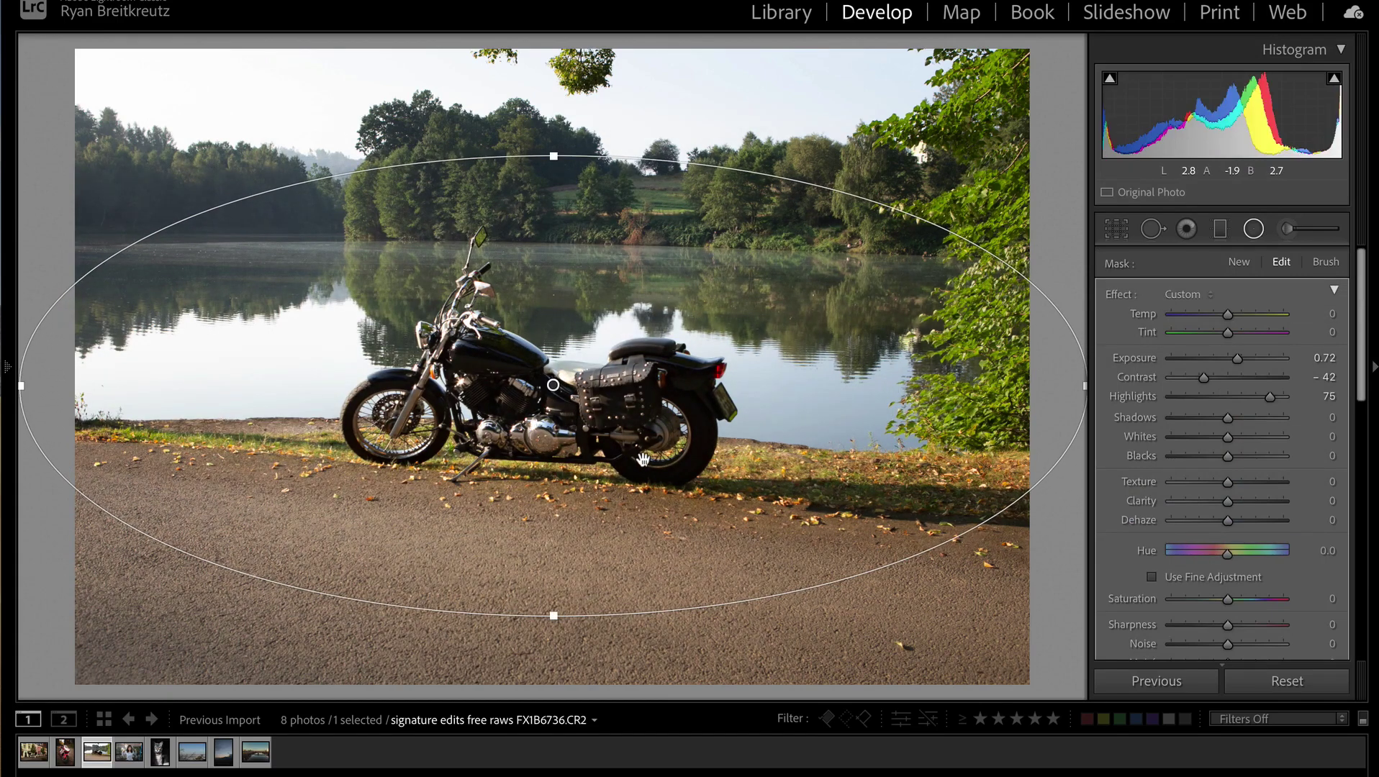
key("apostrophe")
key("apostrophe")
key("apostrophe")
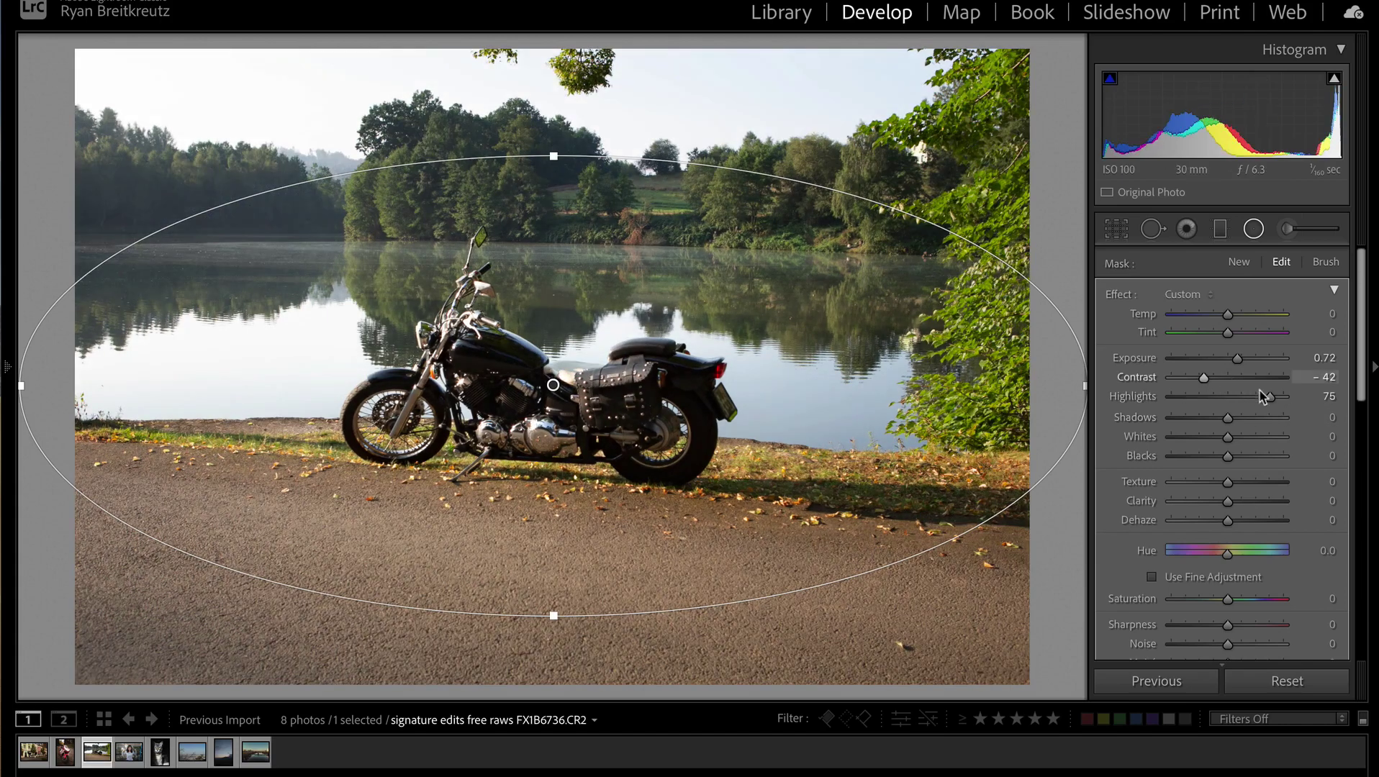
left_click_drag(1239, 363, 1235, 364)
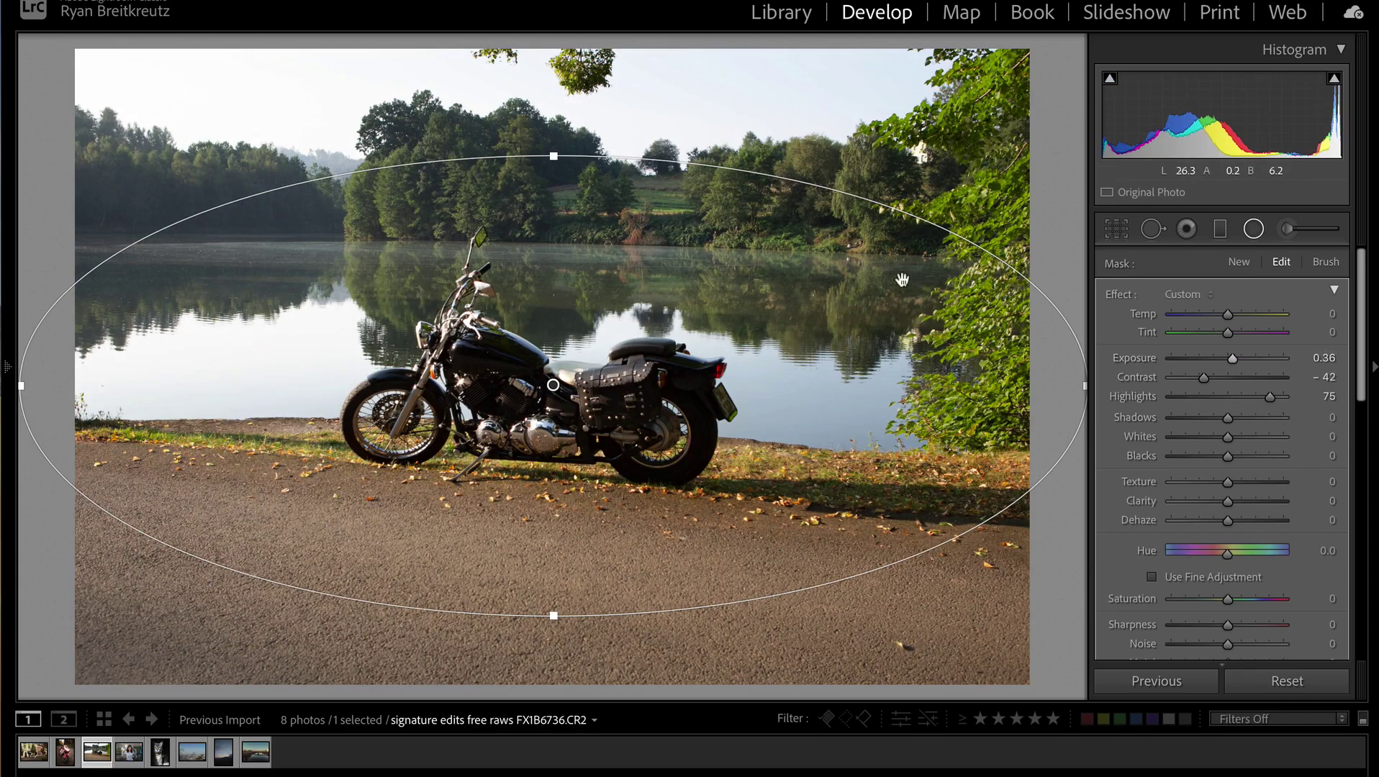
Step: Close the radial filter and lower the whole motorcycle photo's Exposure to -0.69
key("shift+m")
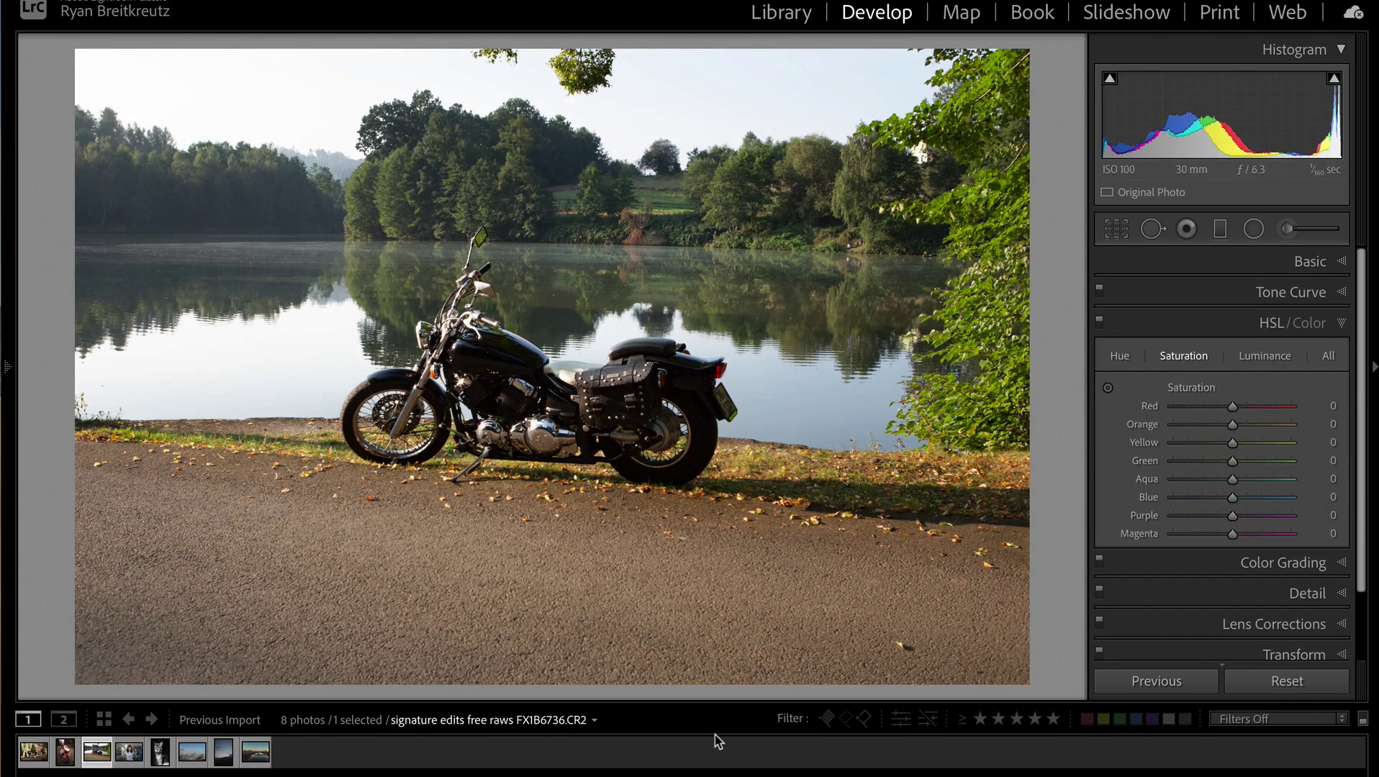
key("ctrl+bracketleft")
key("ctrl+bracketleft")
key("ctrl+bracketright")
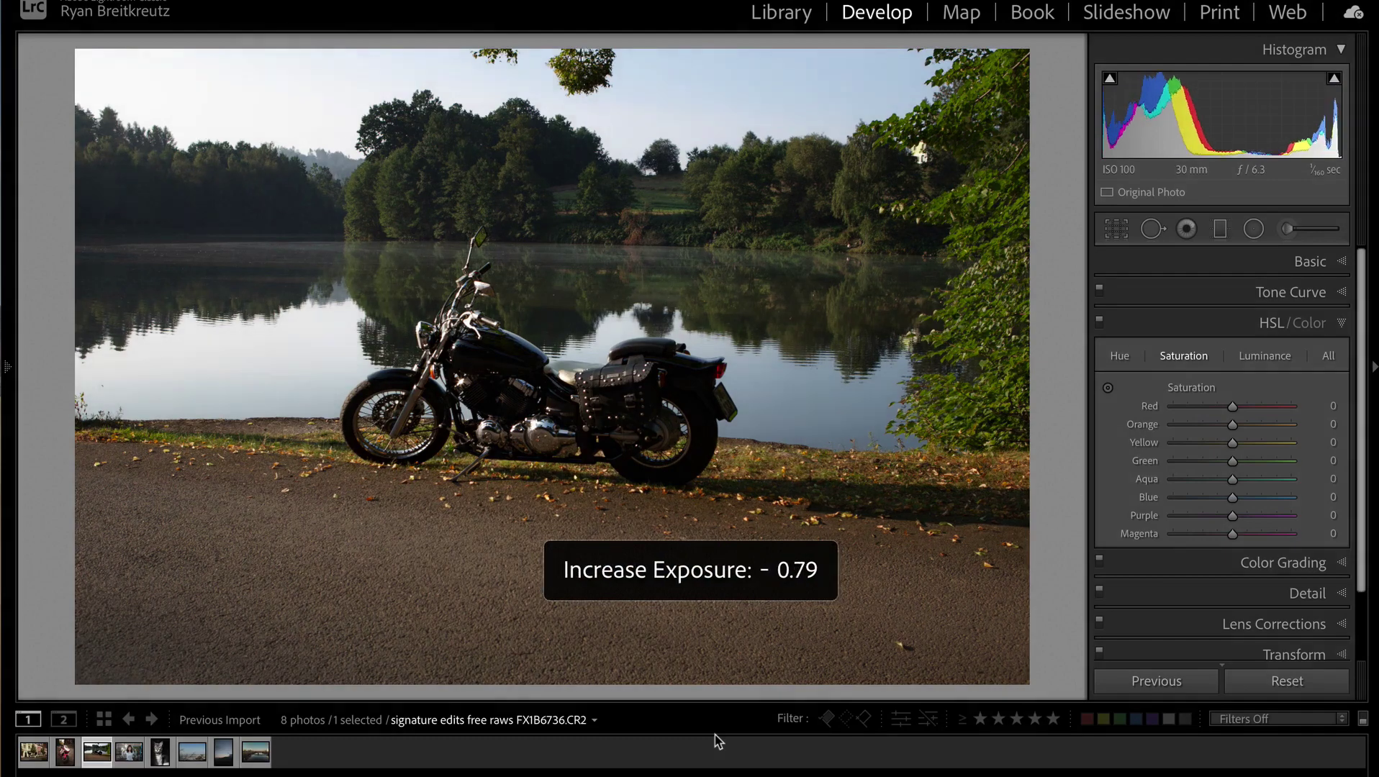
Step: Compare the darkened motorcycle photo with its unedited version several times
key("backslash")
key("backslash")
key("backslash")
key("backslash")
key("backslash")
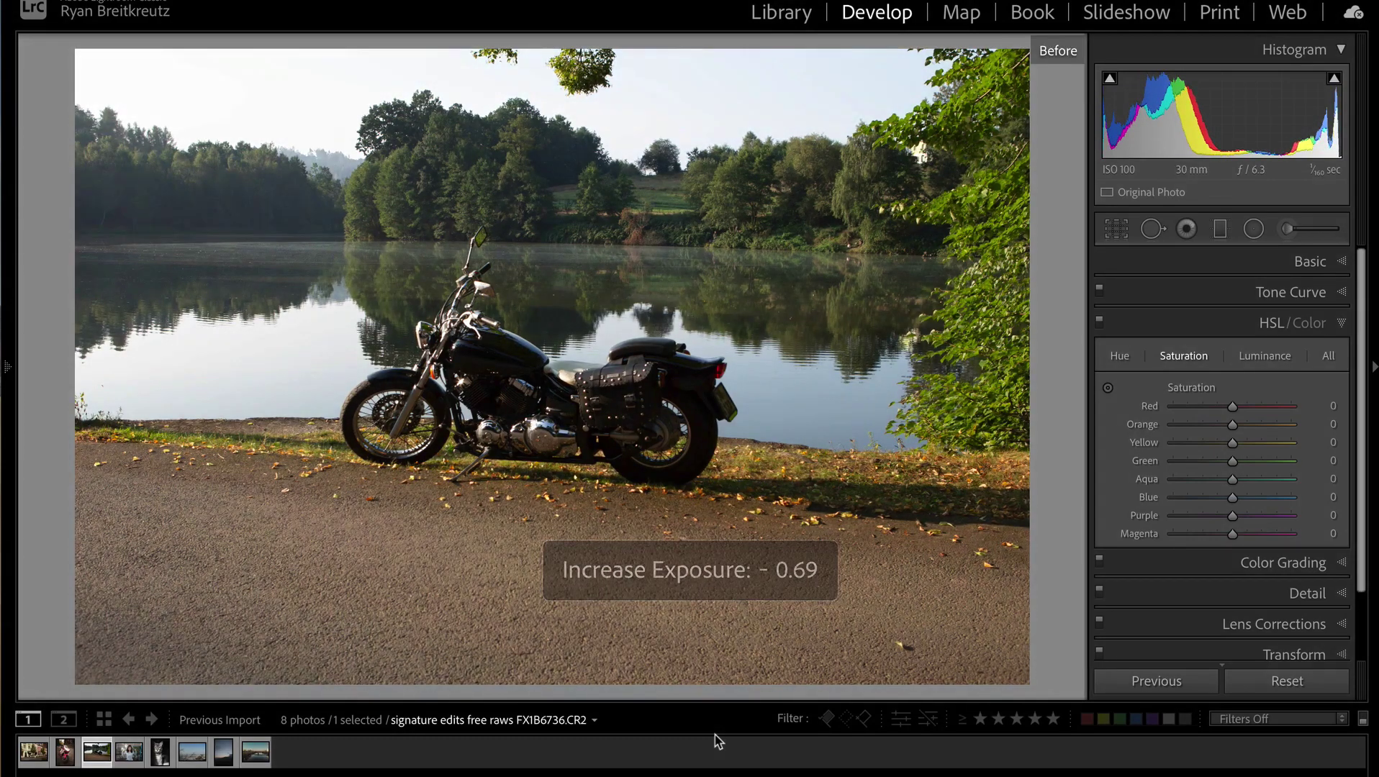
key("backslash")
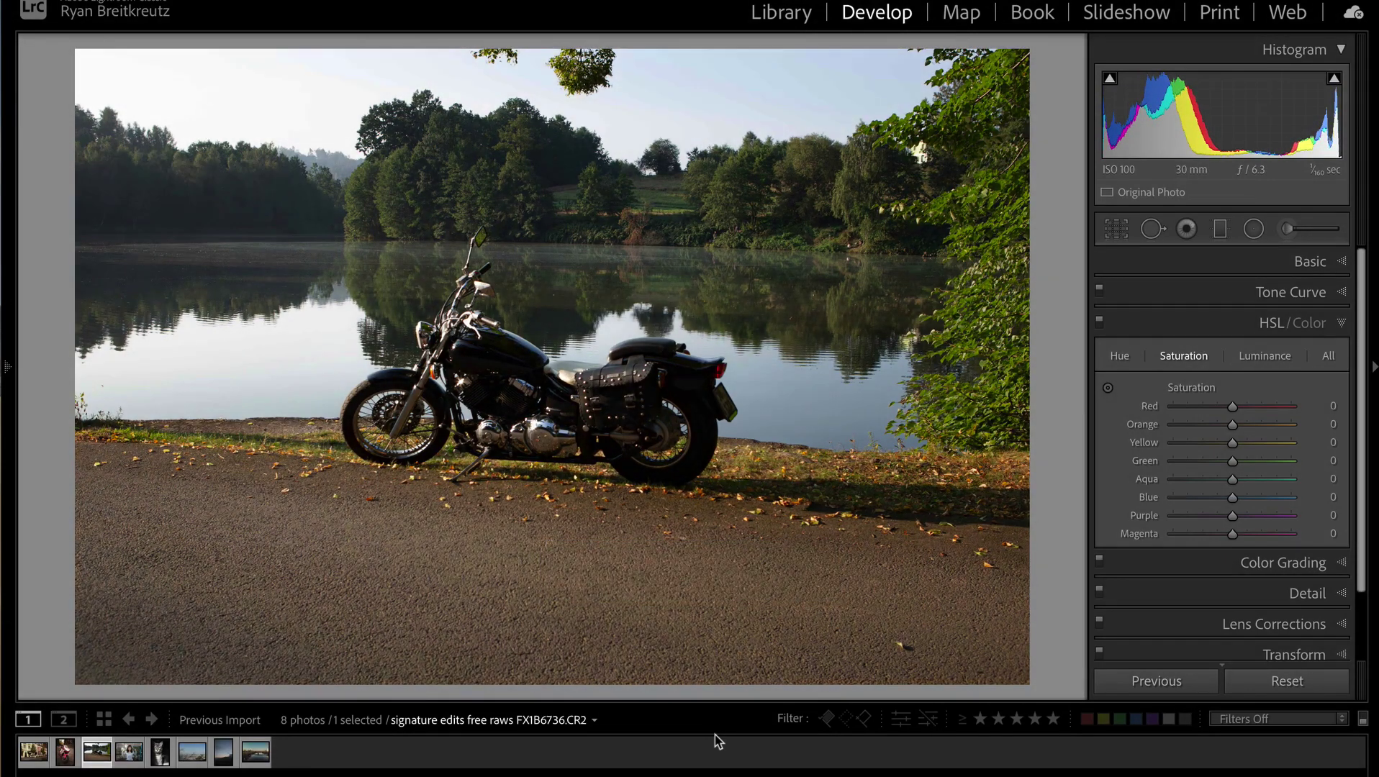
Step: Paint a new brush adjustment over the motorcycle's leather saddlebag and rear fender with Exposure 0.72, Contrast -42 and Highlights 75
left_click(698, 631)
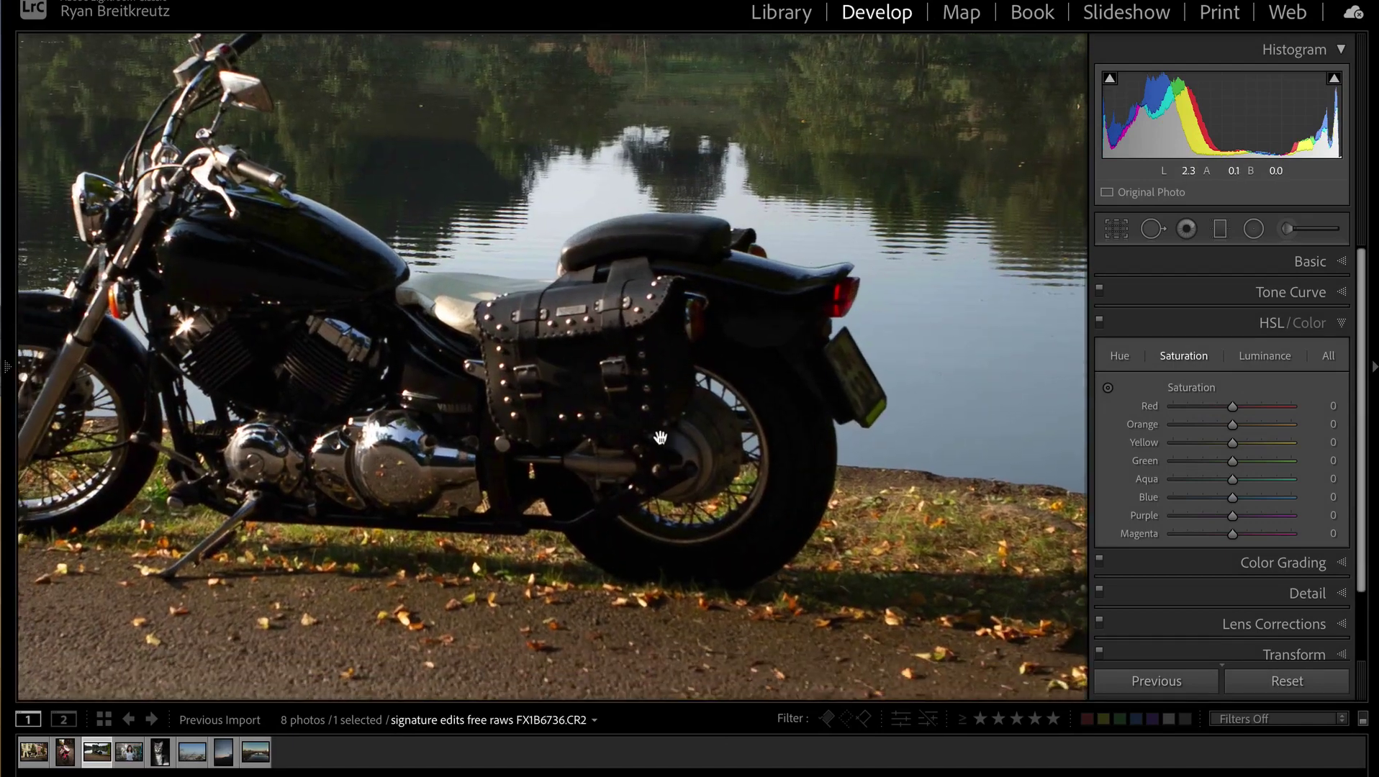
left_click(1287, 229)
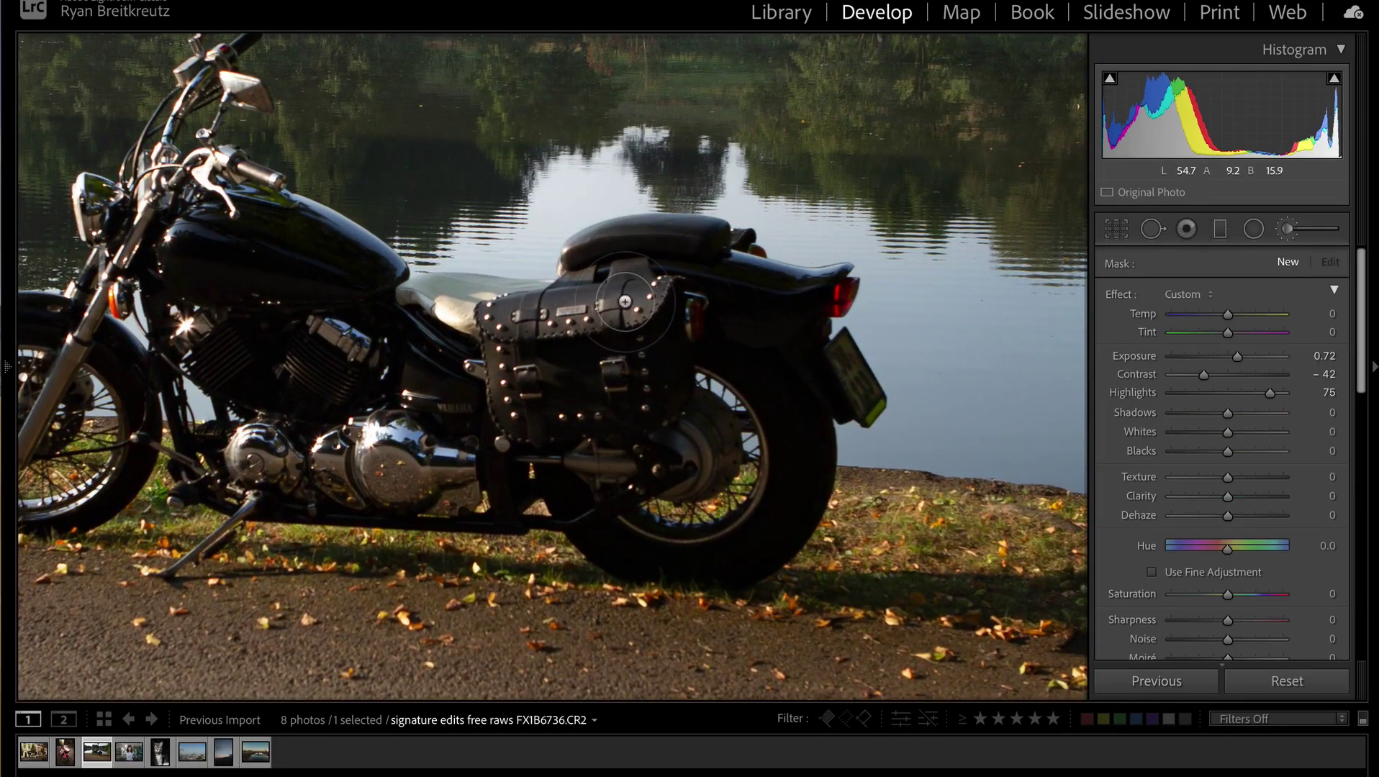
mouse_move(623, 272)
left_mouse_down()
mouse_move(504, 316)
mouse_move(662, 316)
mouse_move(619, 345)
left_mouse_up()
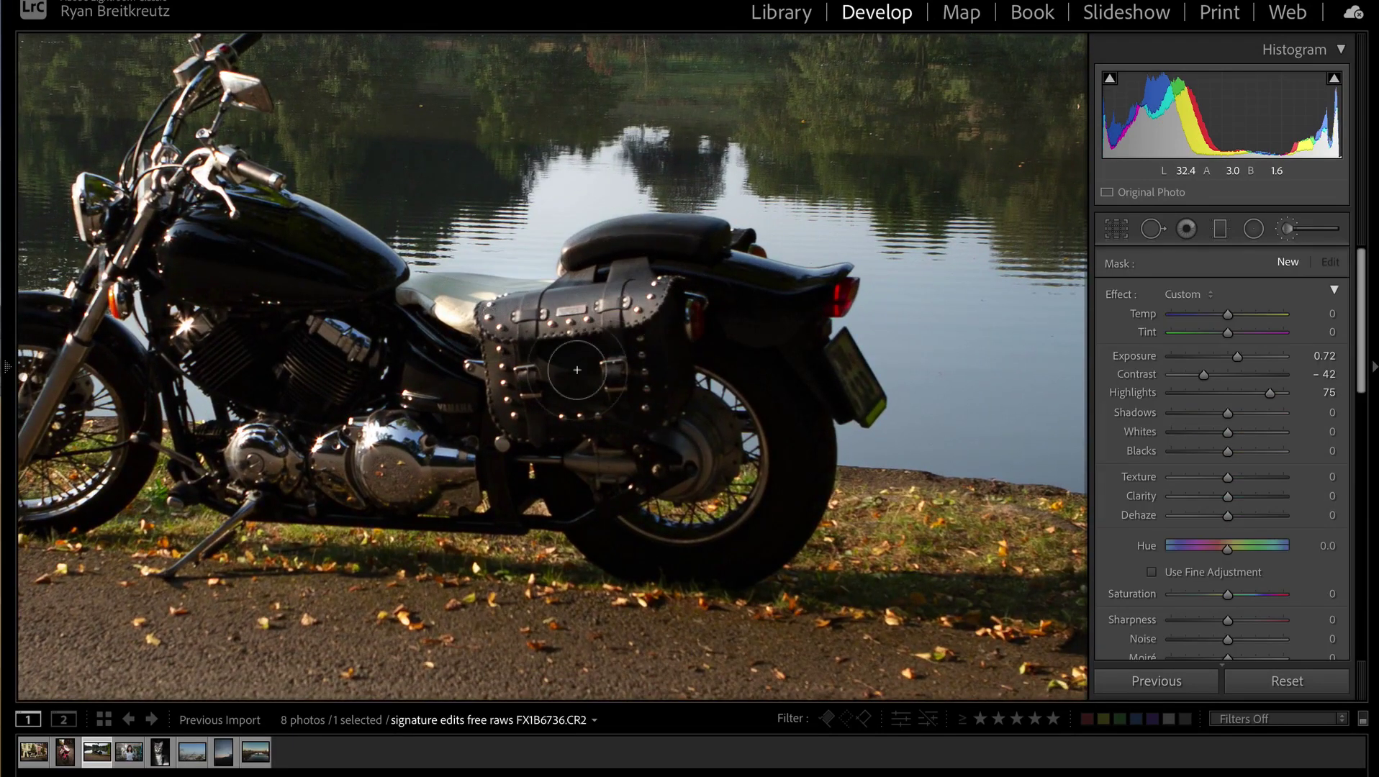
left_click_drag(576, 416, 575, 417)
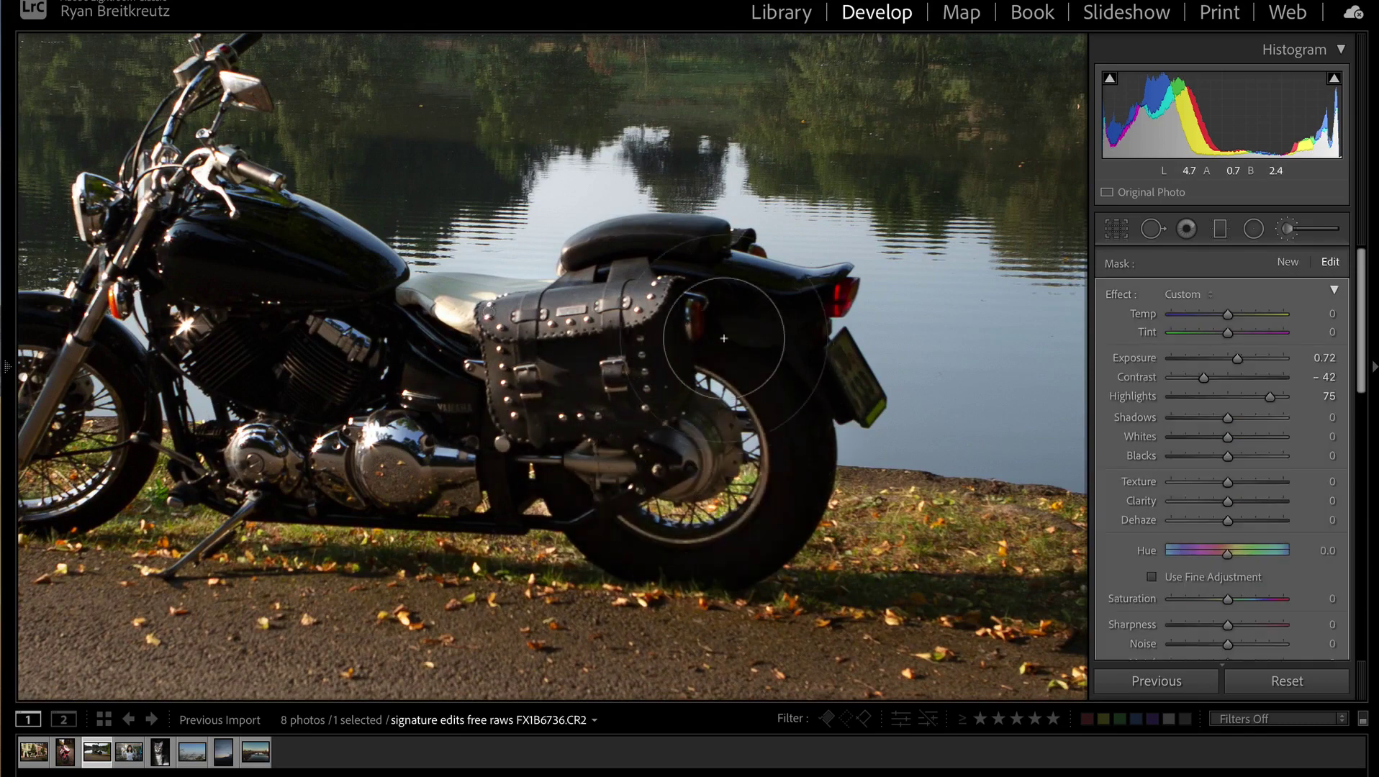
mouse_move(792, 374)
left_mouse_down()
mouse_move(816, 400)
mouse_move(784, 338)
left_mouse_up()
Step: Set the saddlebag brush adjustment's Sharpness to 25 and Contrast to -14, reset its Exposure, and raise its Texture
left_click_drag(1227, 481, 1249, 488)
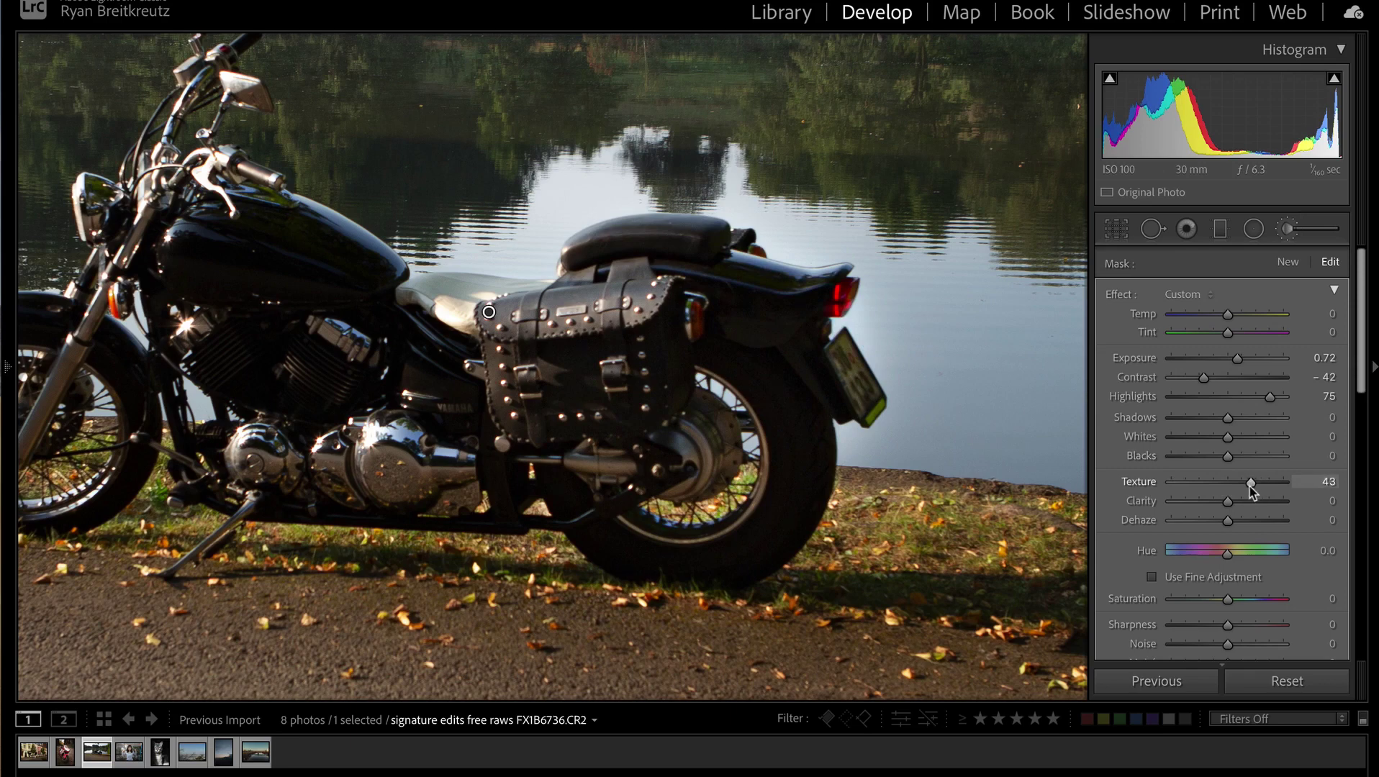
double_click(1250, 484)
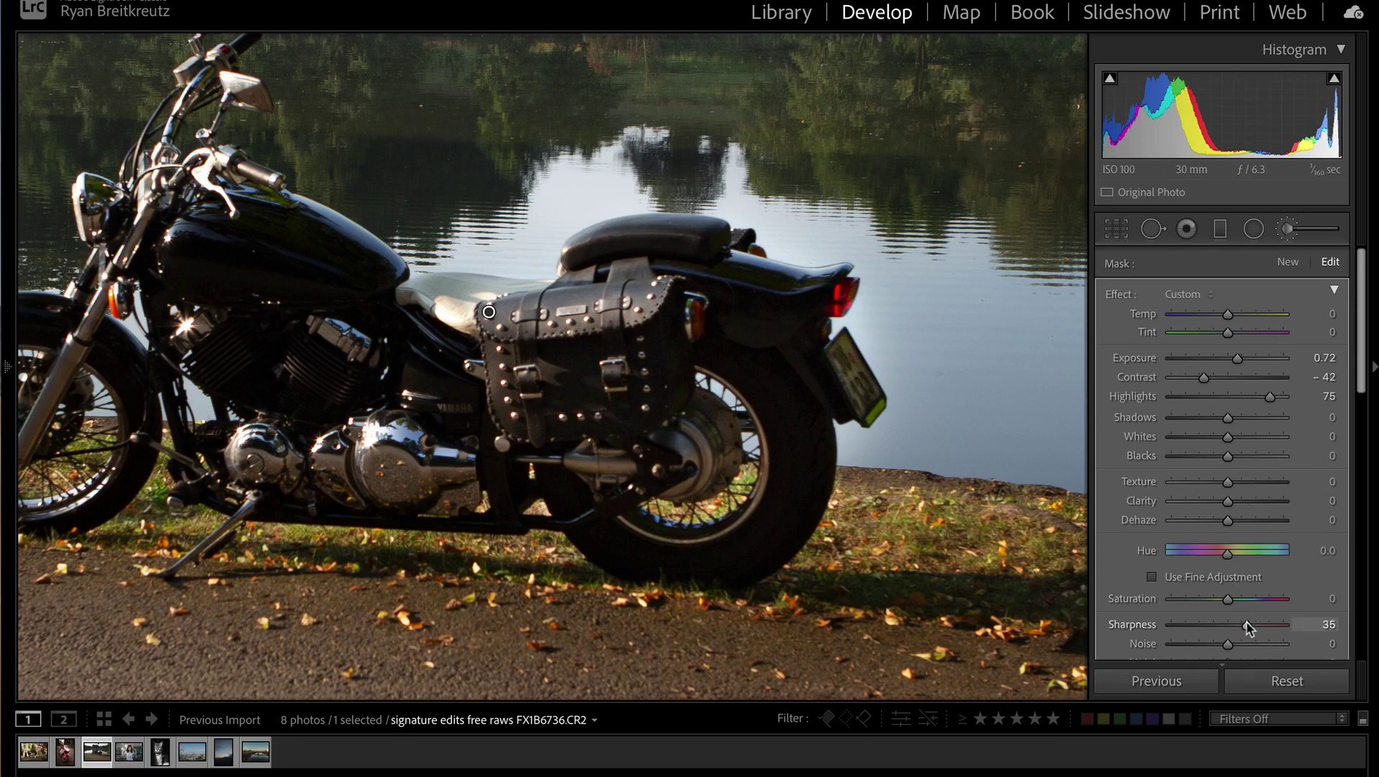
left_click_drag(1243, 628, 1241, 628)
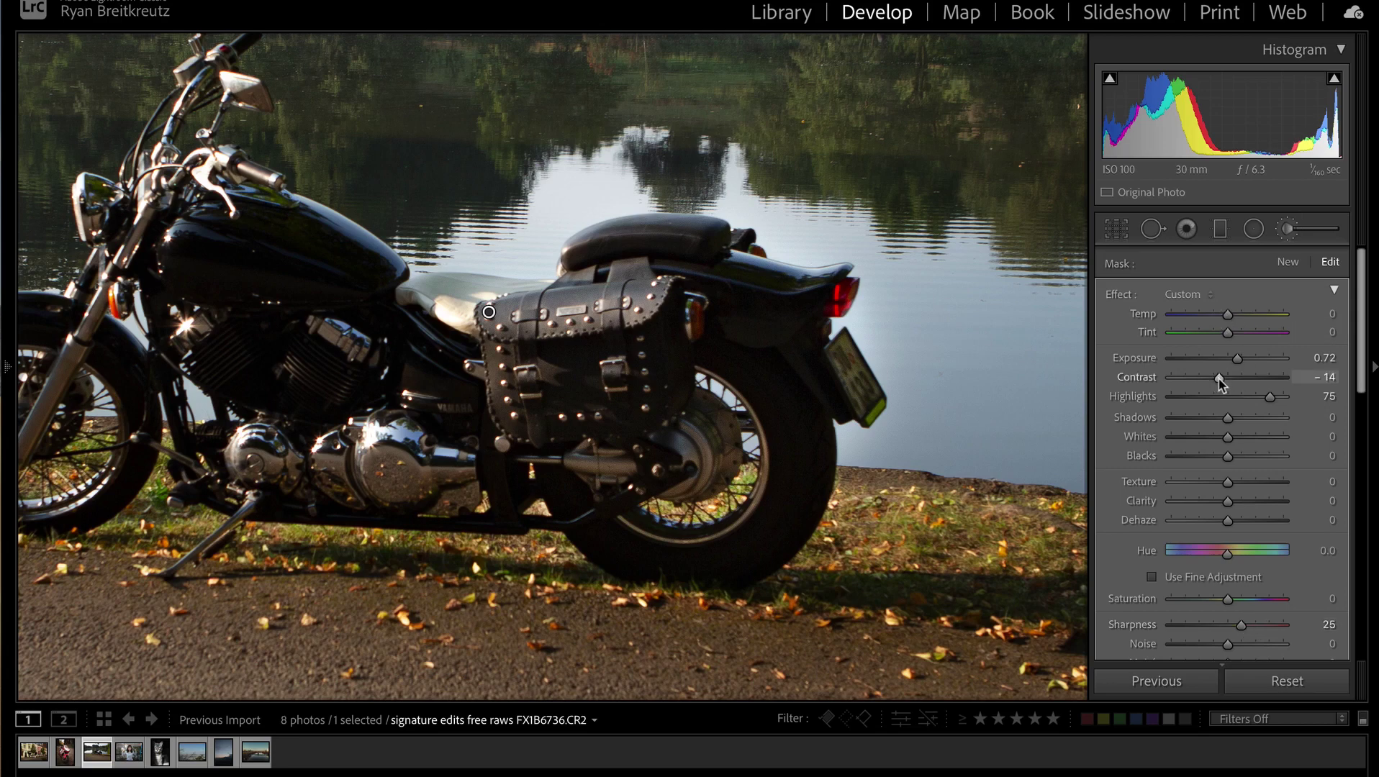
double_click(1235, 358)
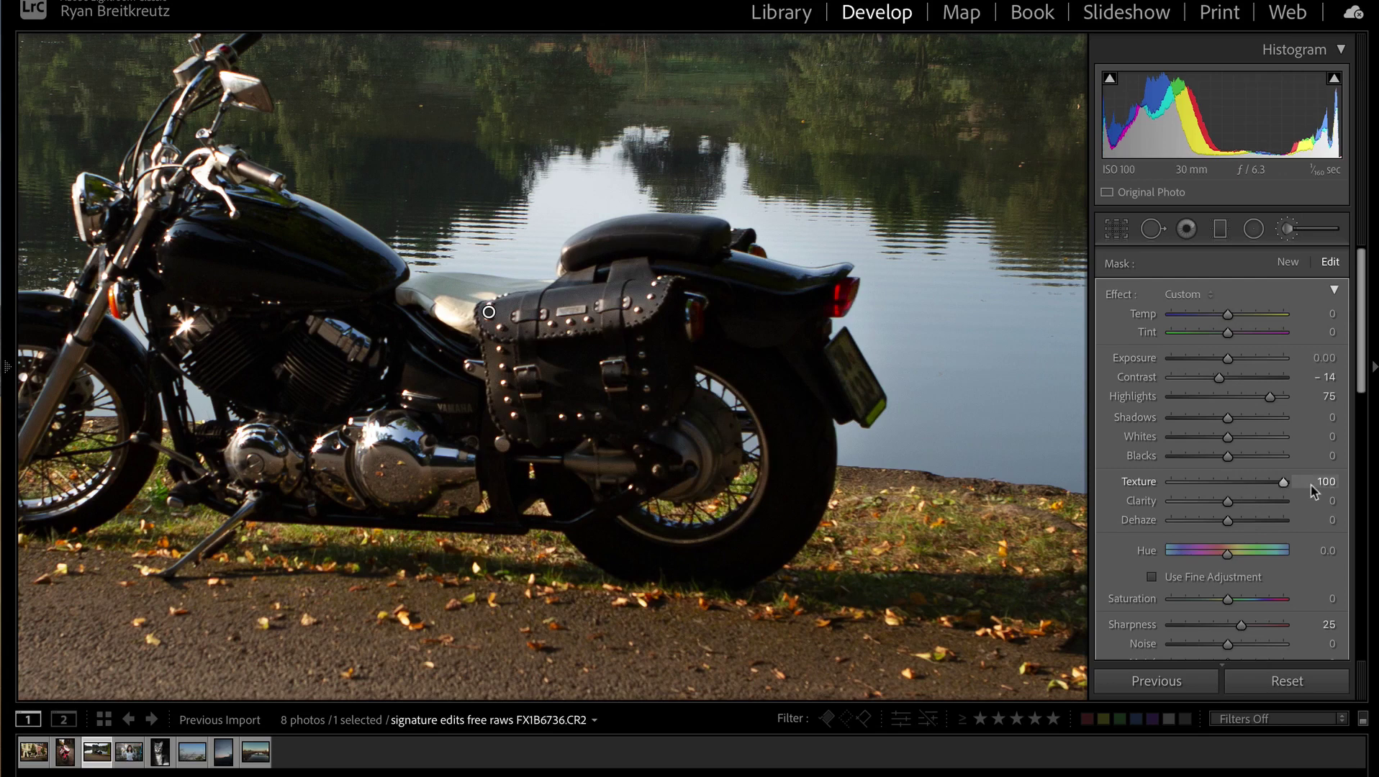
left_click_drag(1280, 494, 1258, 493)
Step: Paint a separate brush adjustment over the rear wheel and fender, reset its sliders, and set Contrast to -82 and Shadows to 10
left_click(1291, 263)
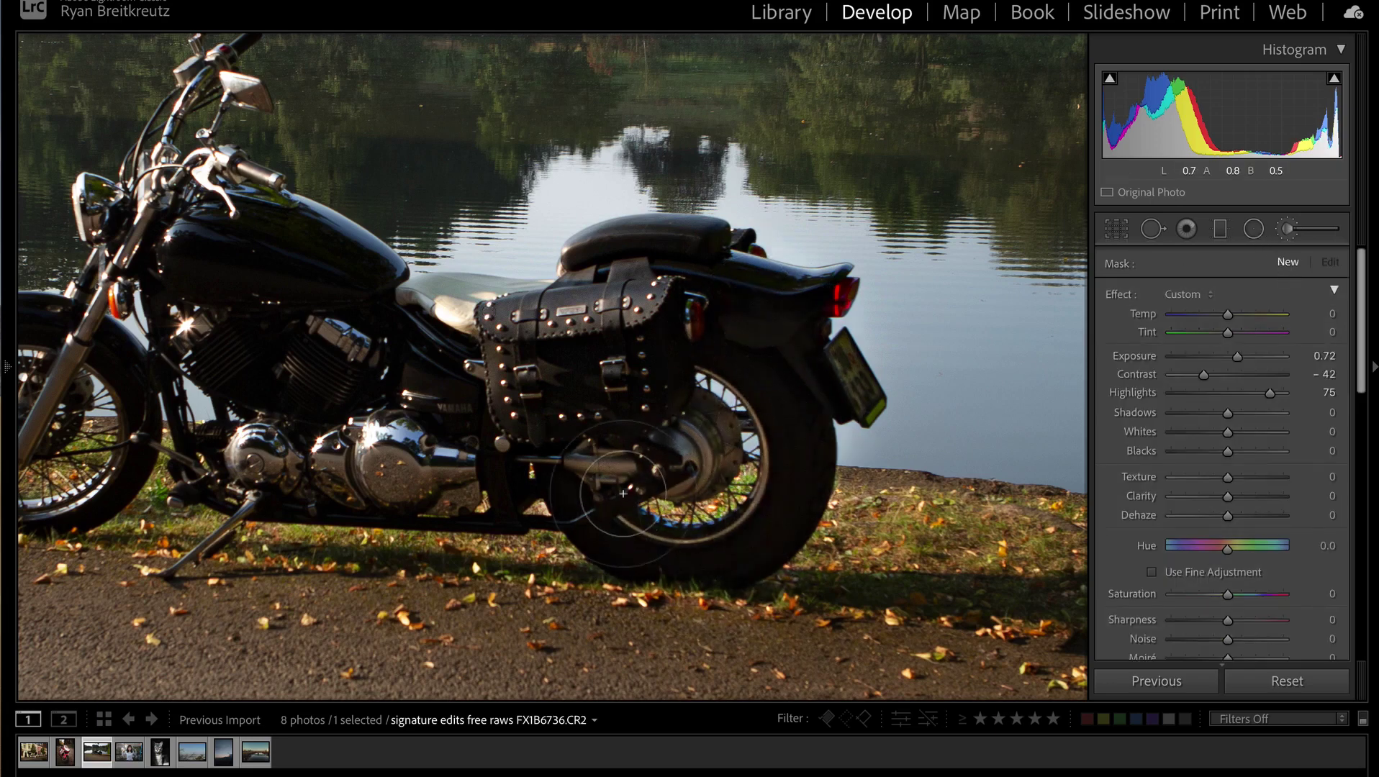
mouse_move(733, 344)
left_mouse_down()
mouse_move(767, 407)
mouse_move(745, 461)
left_mouse_up()
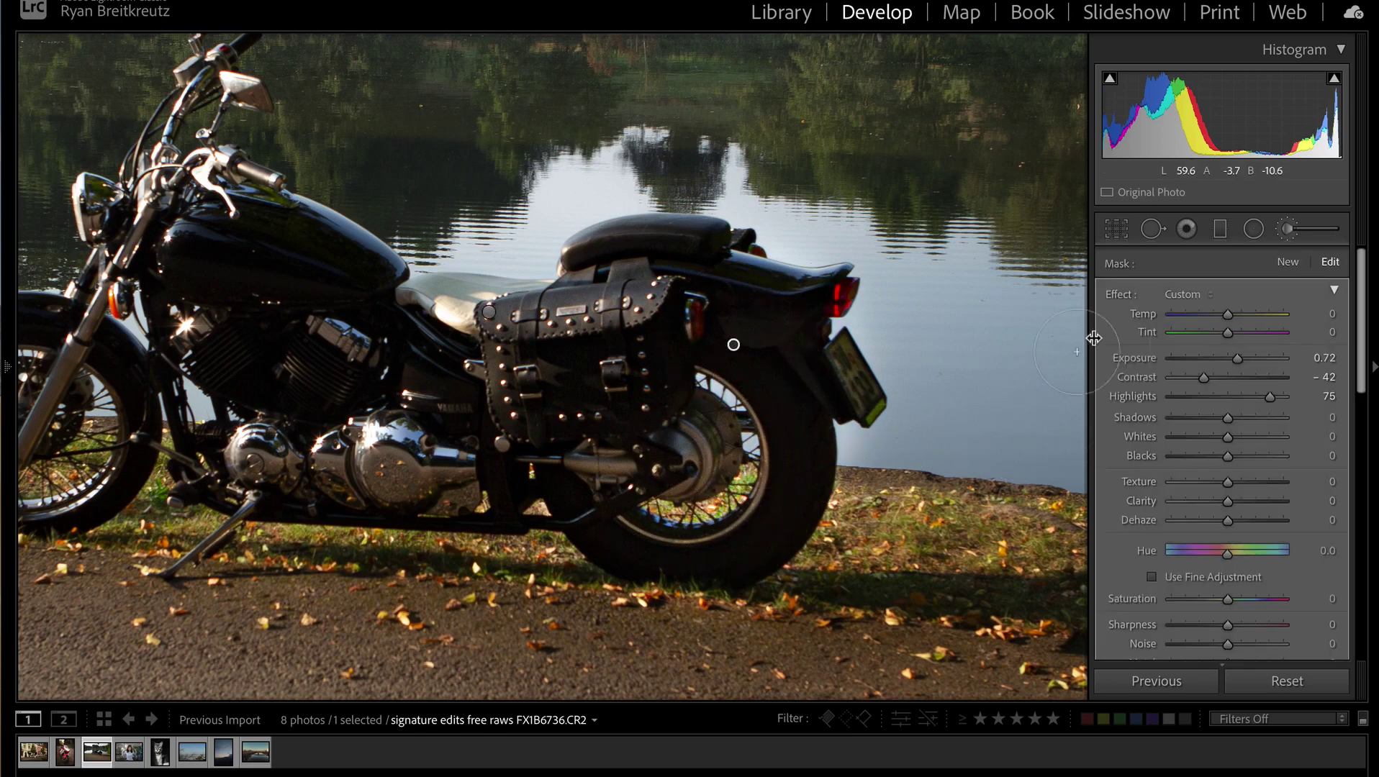
double_click(1115, 295)
left_click_drag(1228, 377, 1202, 380)
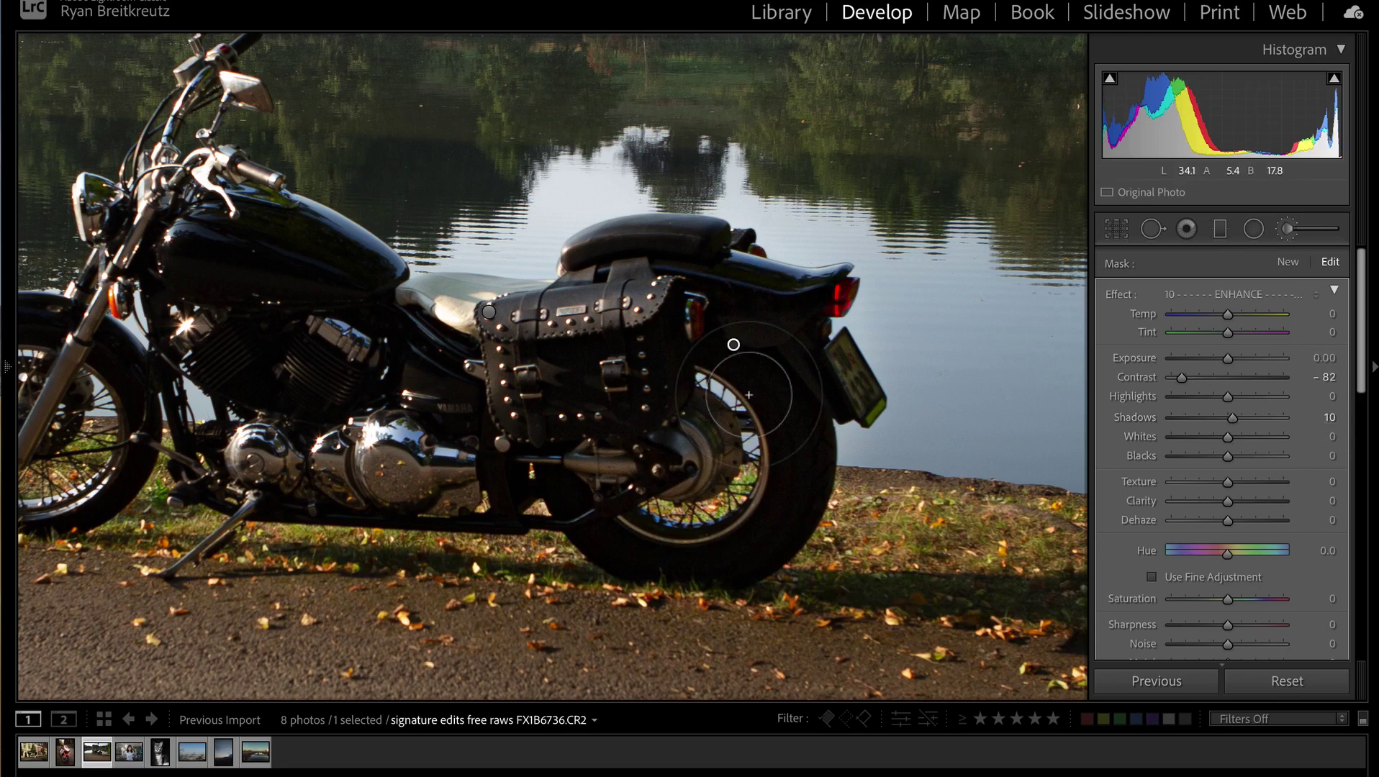
Step: Erase the rear-wheel mask's spill around the licence plate and tyre edge, and briefly delete and restore the adjustment to compare
key("o")
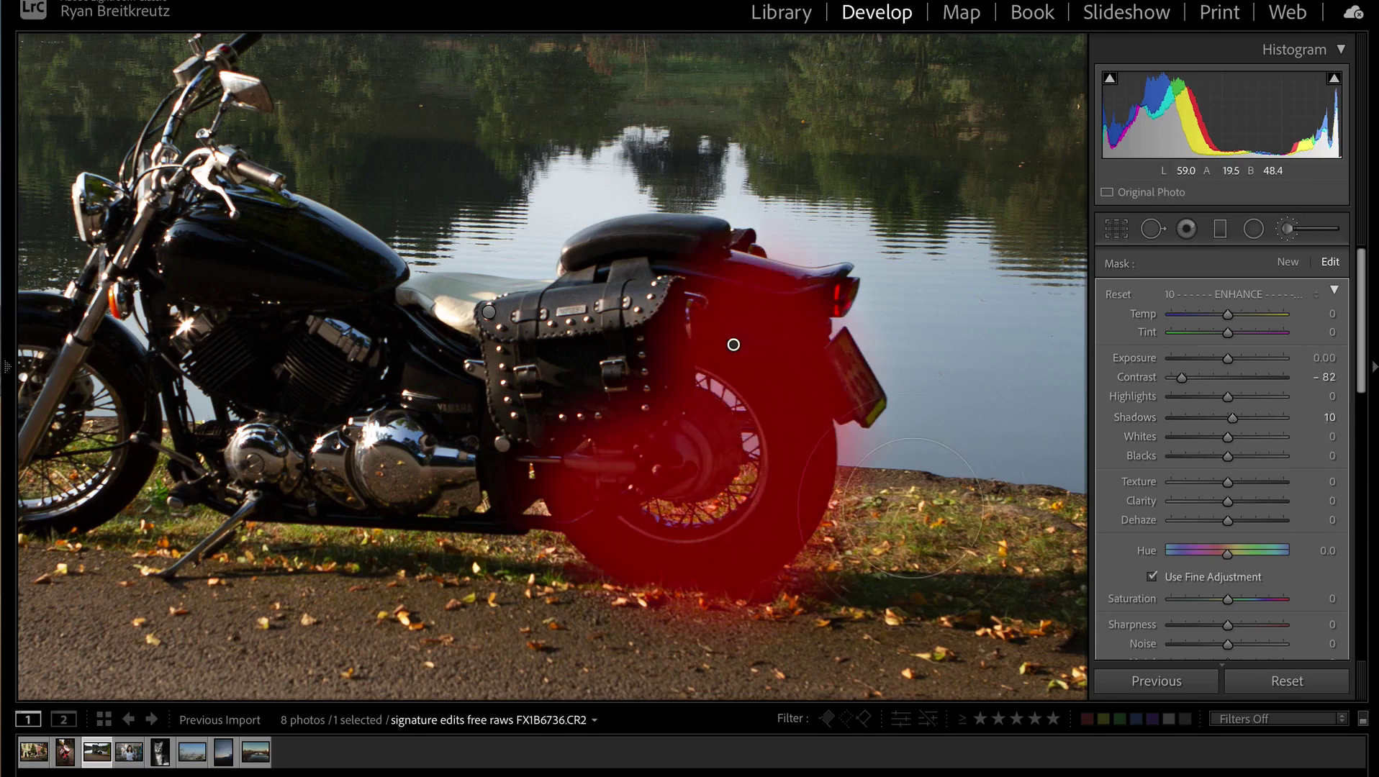
left_click_drag(852, 338, 863, 446)
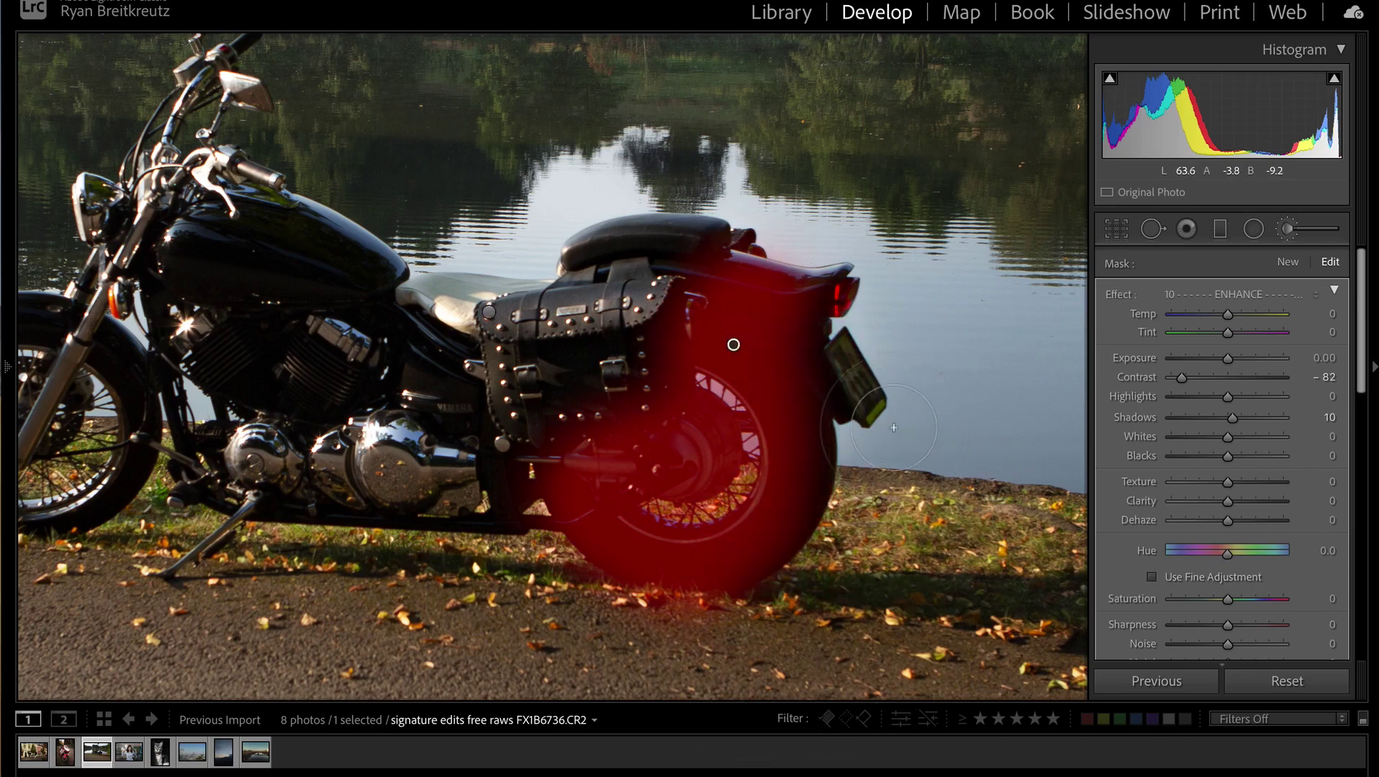
key("o")
key("Delete")
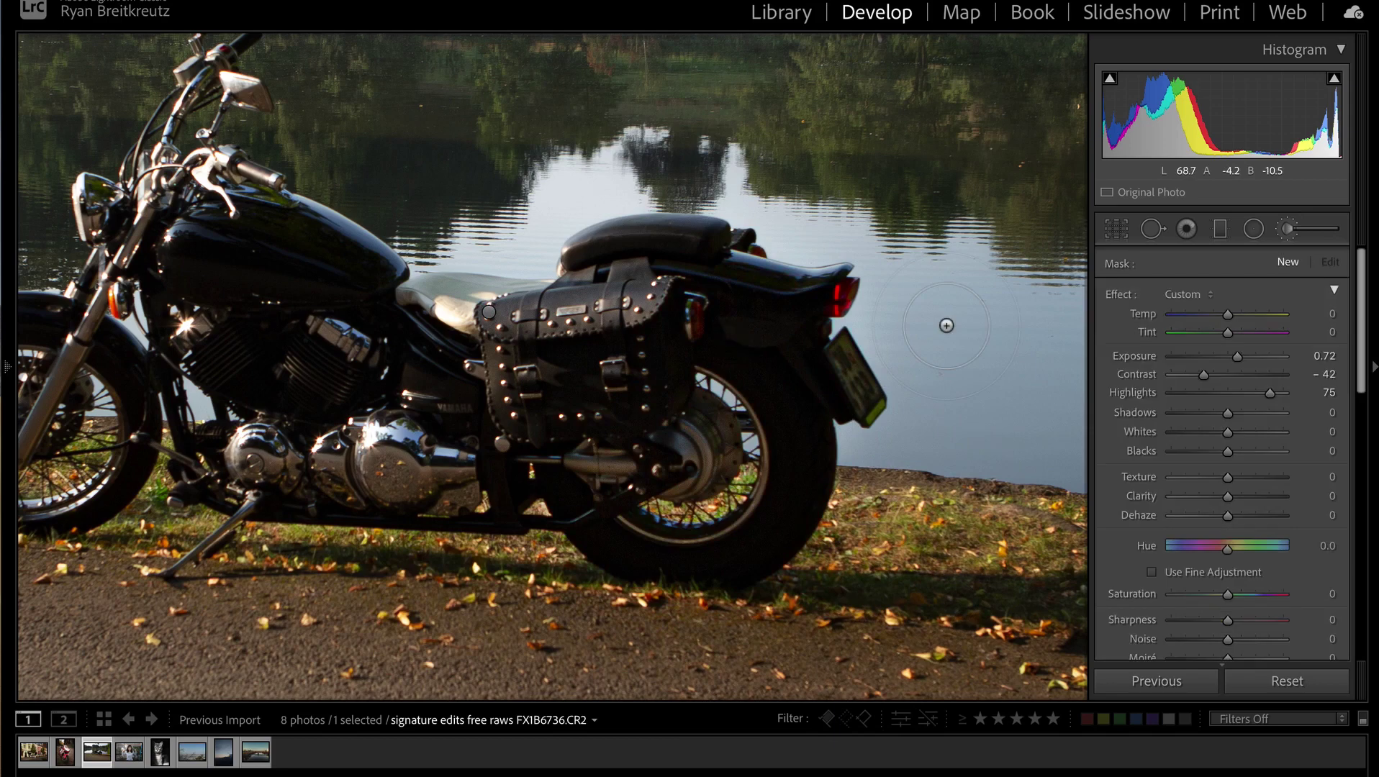
key("ctrl+z")
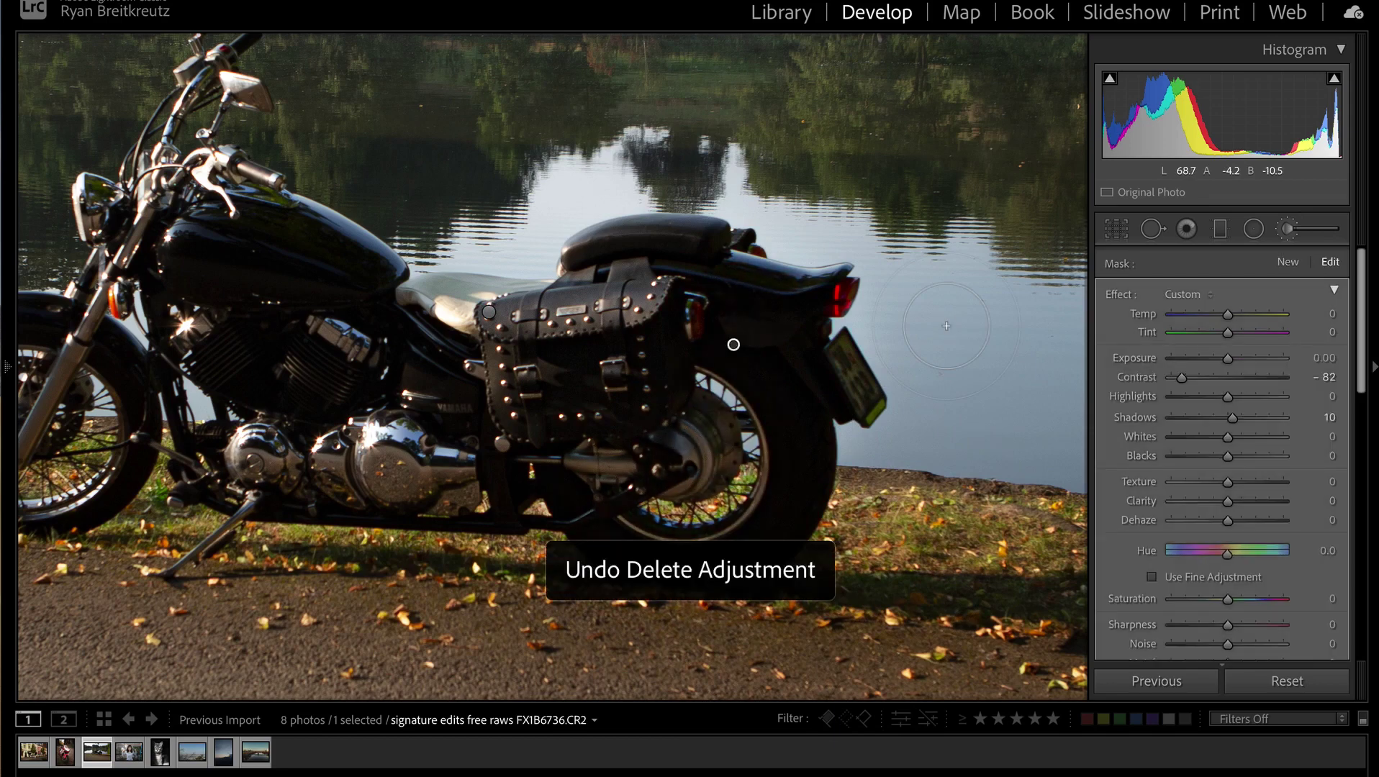
key("k")
key("z")
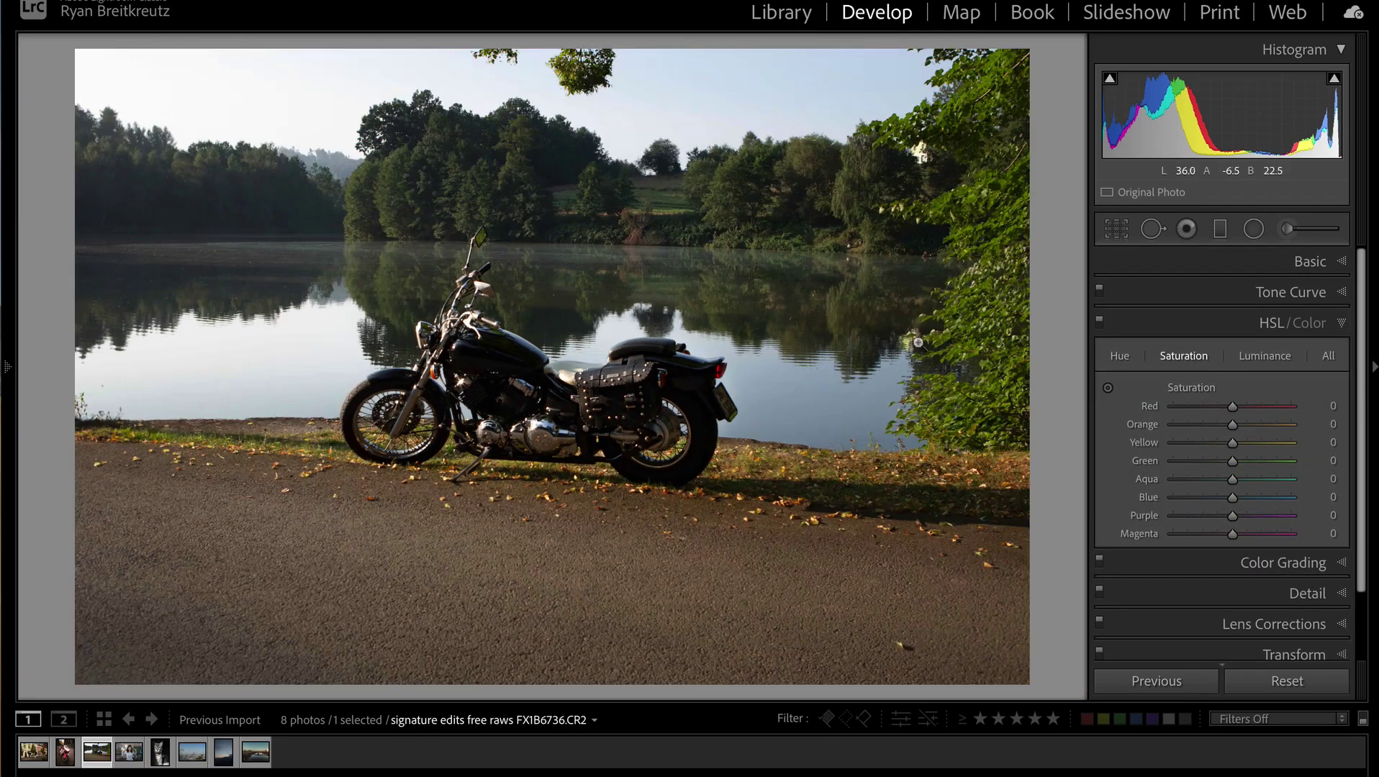
Step: Toggle between the original and edited motorcycle photo to judge the brushwork
key("backslash")
key("backslash")
key("backslash")
key("backslash")
key("backslash")
key("backslash")
Step: Paint another brush adjustment from the front wheel to the fuel tank, set its Whites to 32, and inspect the motorcycle up close
left_click(1287, 229)
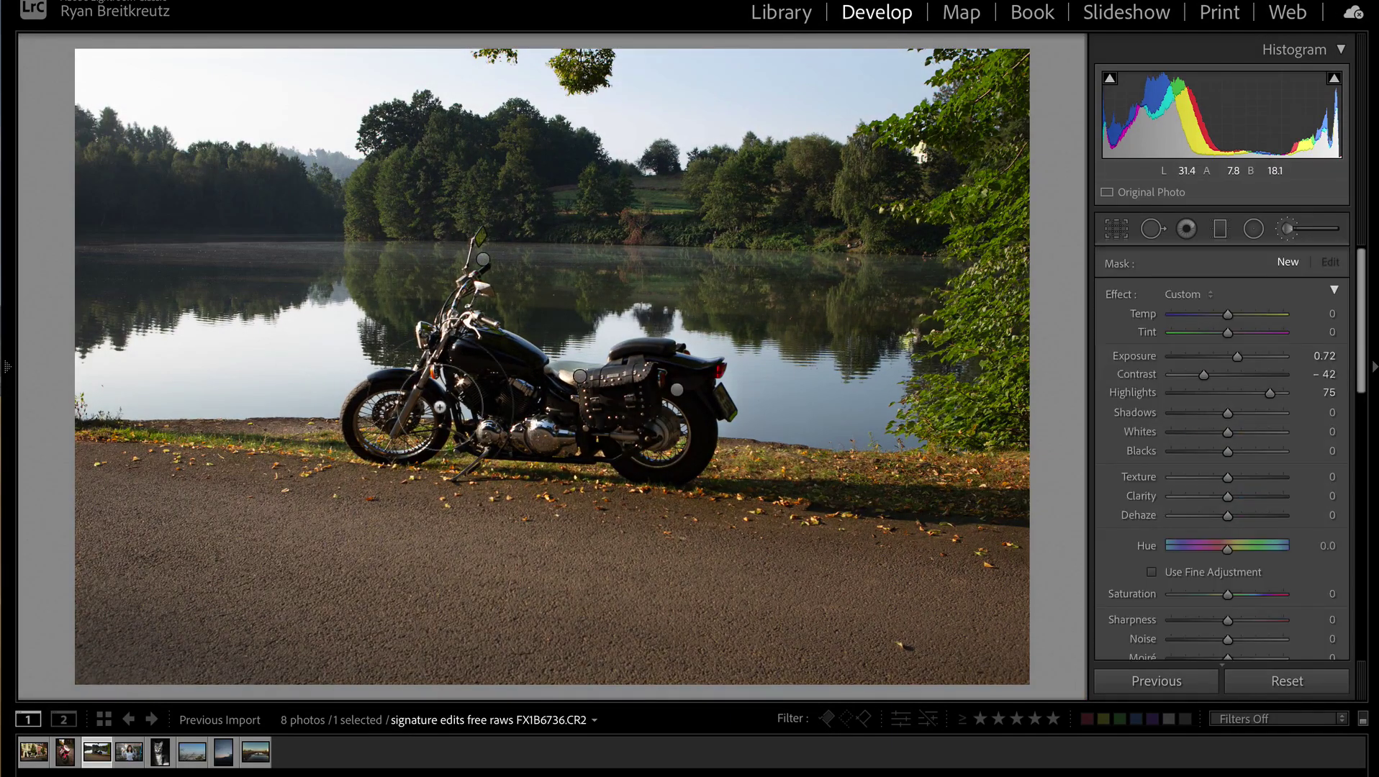
key("h")
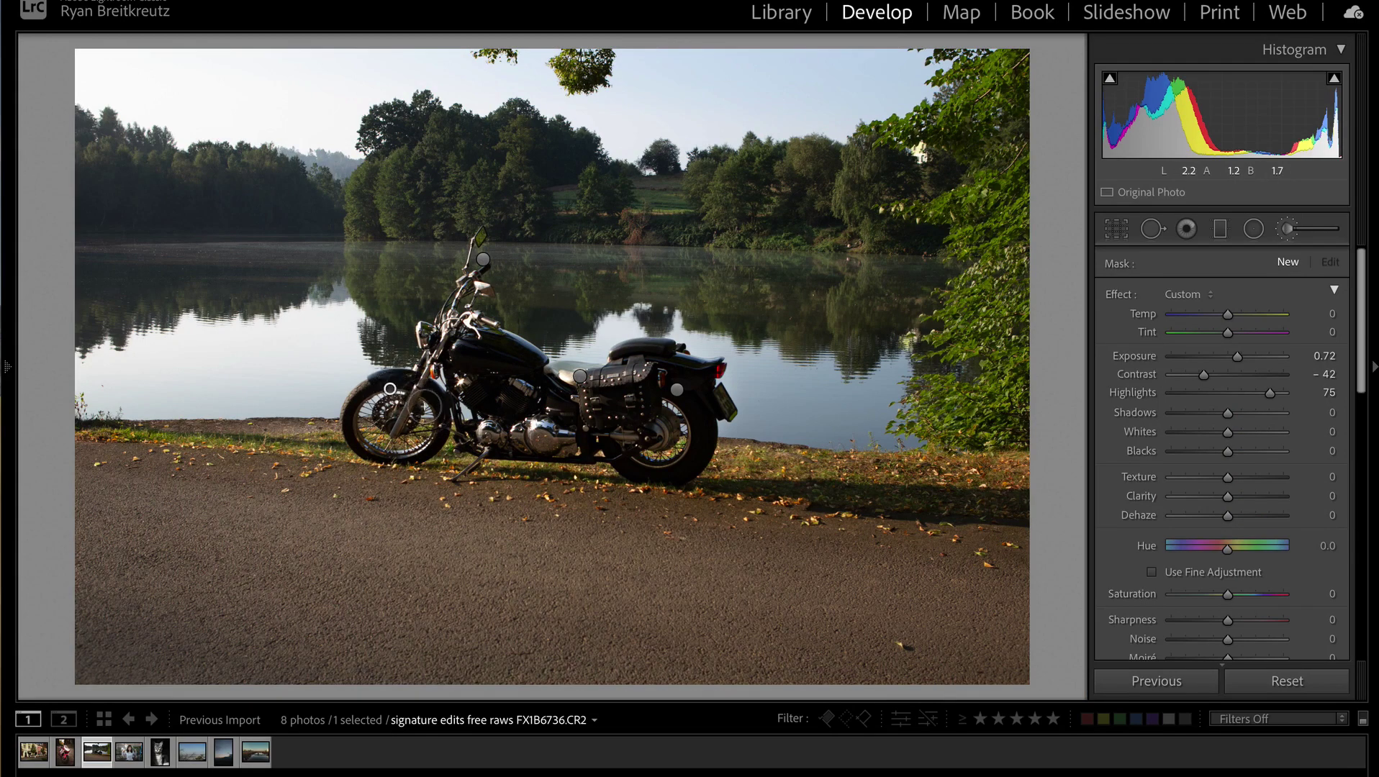
key("h")
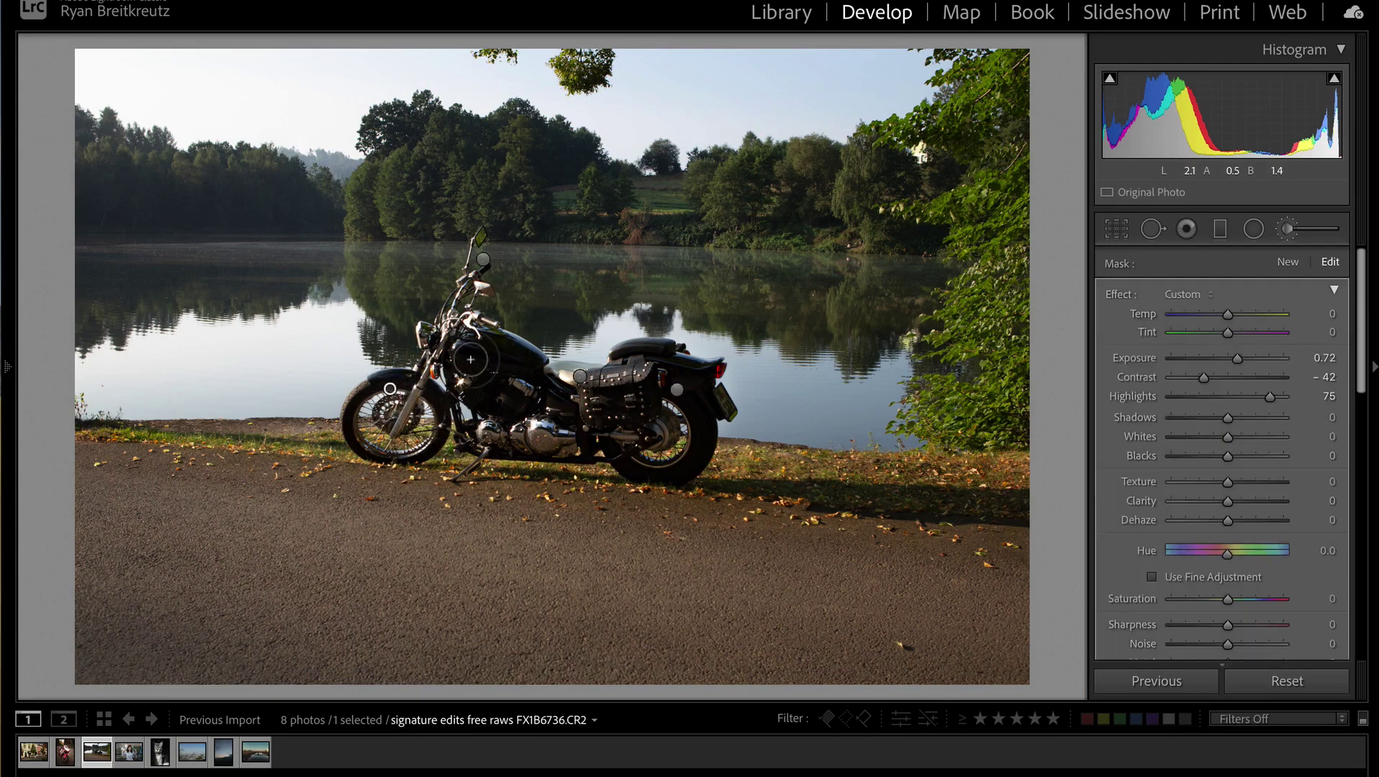
key("h")
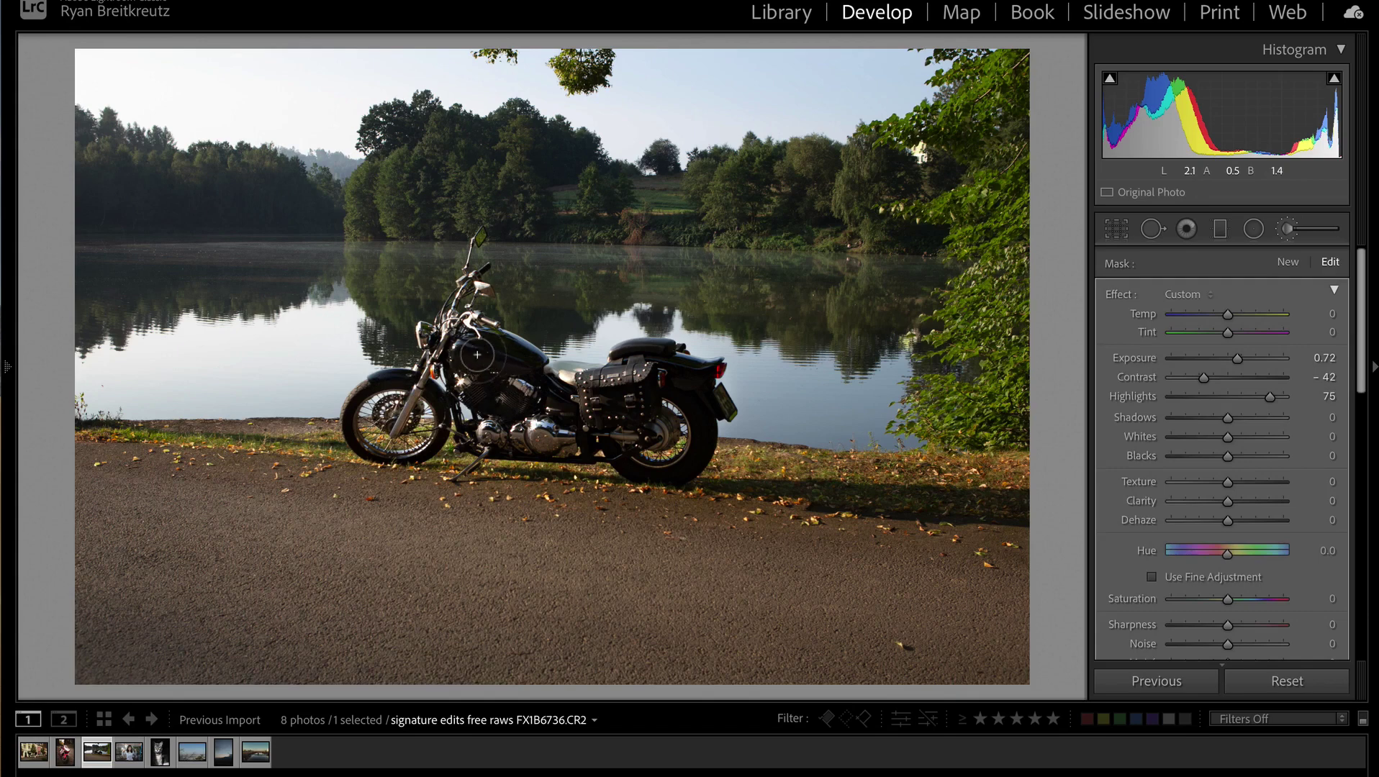
key("h")
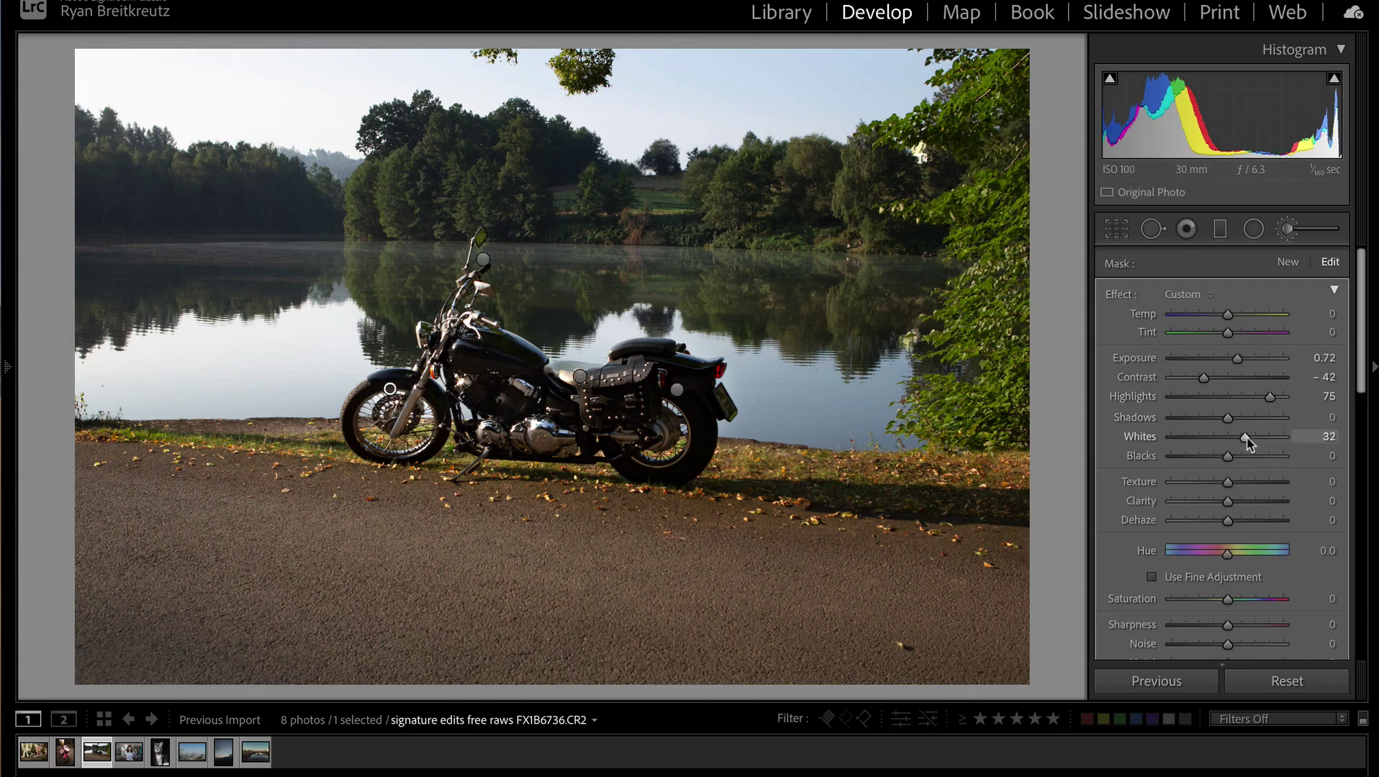
key("k")
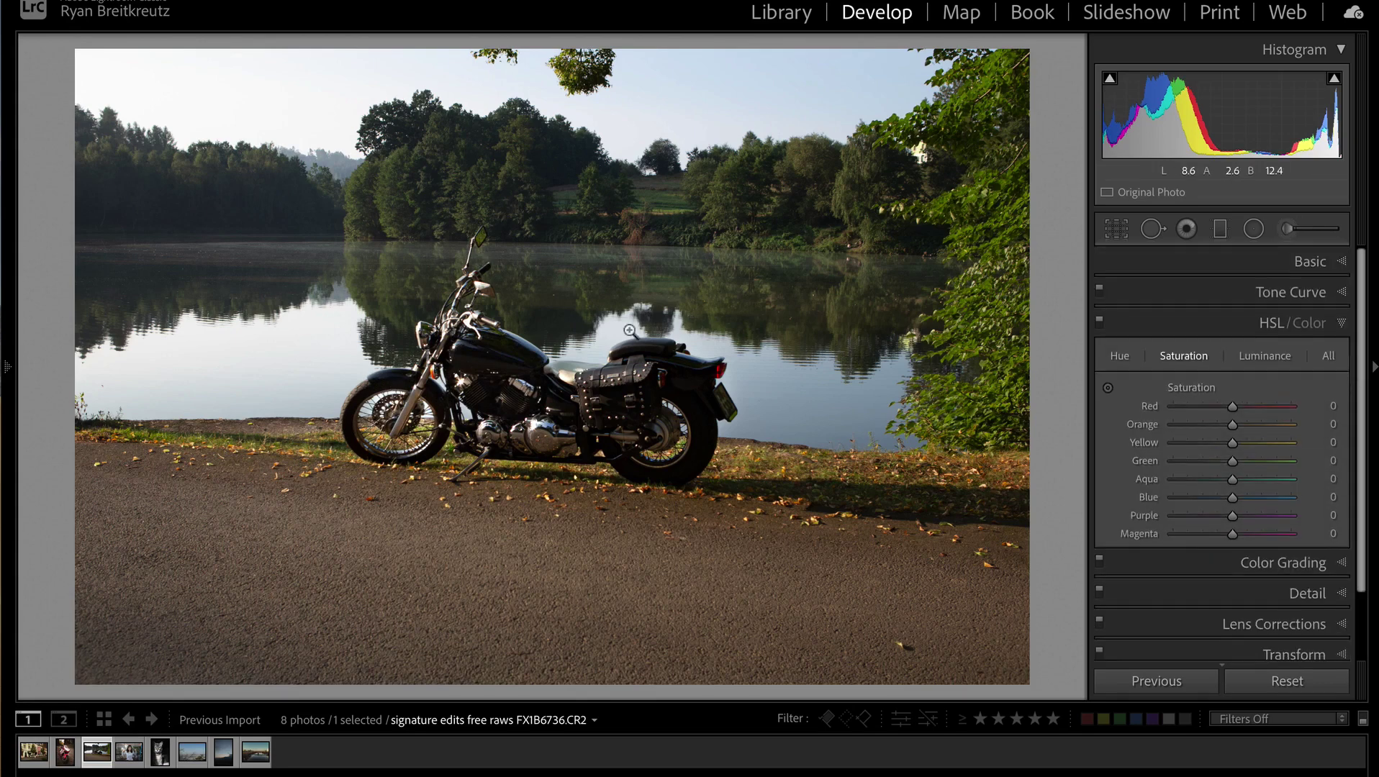
left_click_drag(505, 91, 534, 30)
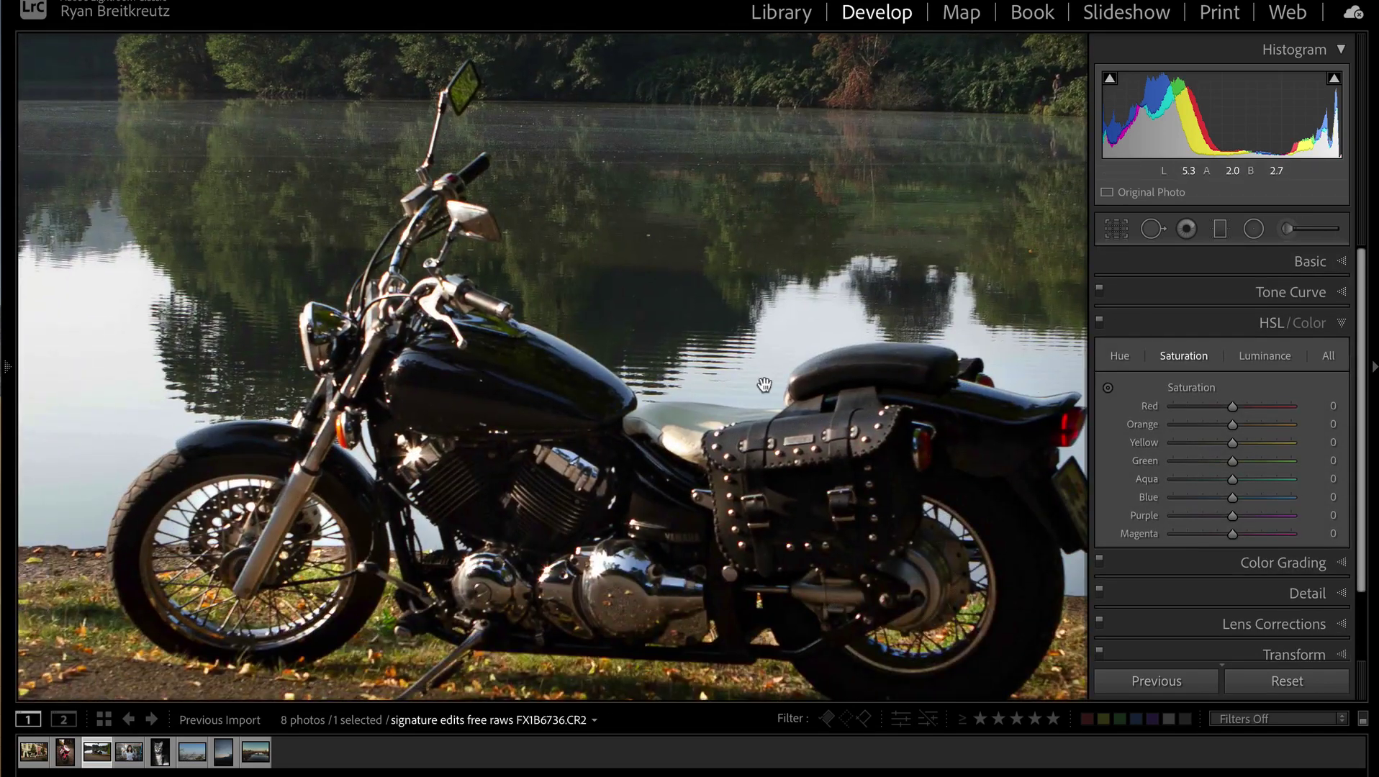
left_click(695, 480)
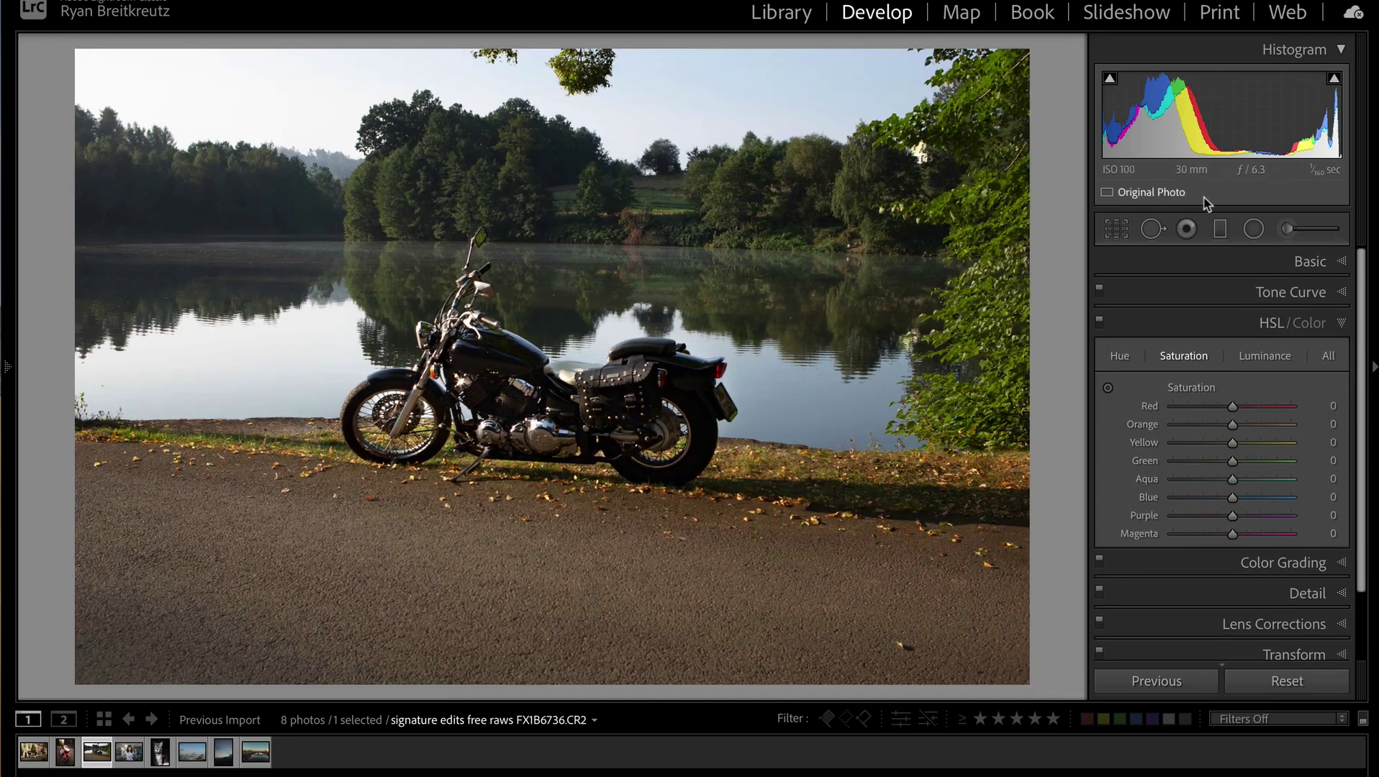
Step: Draw a second wide elliptical radial filter around the motorcycle and apply the 15 Brooding Dehaze Darken preset to it
left_click(1253, 228)
mouse_move(383, 373)
left_mouse_down()
mouse_move(969, 593)
mouse_move(490, 396)
left_mouse_up()
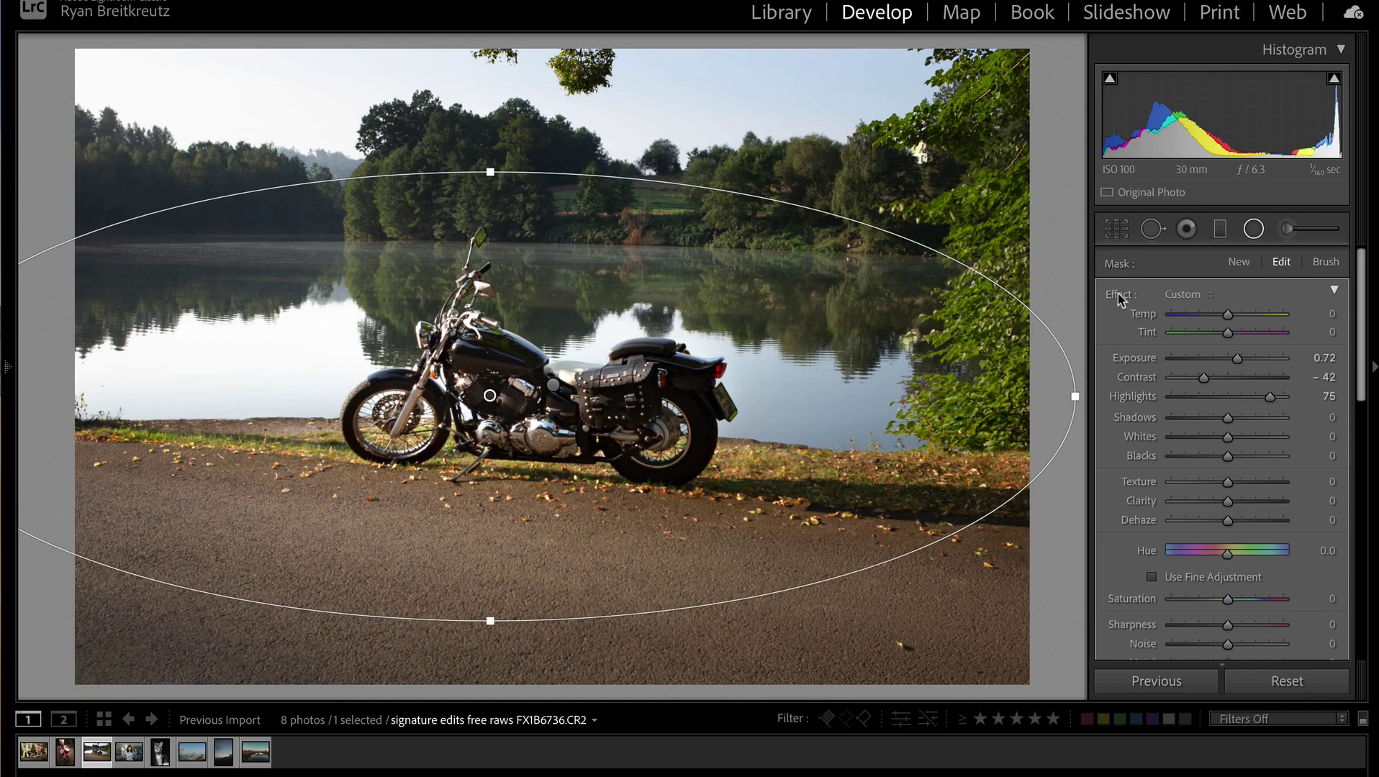
left_click(1181, 295)
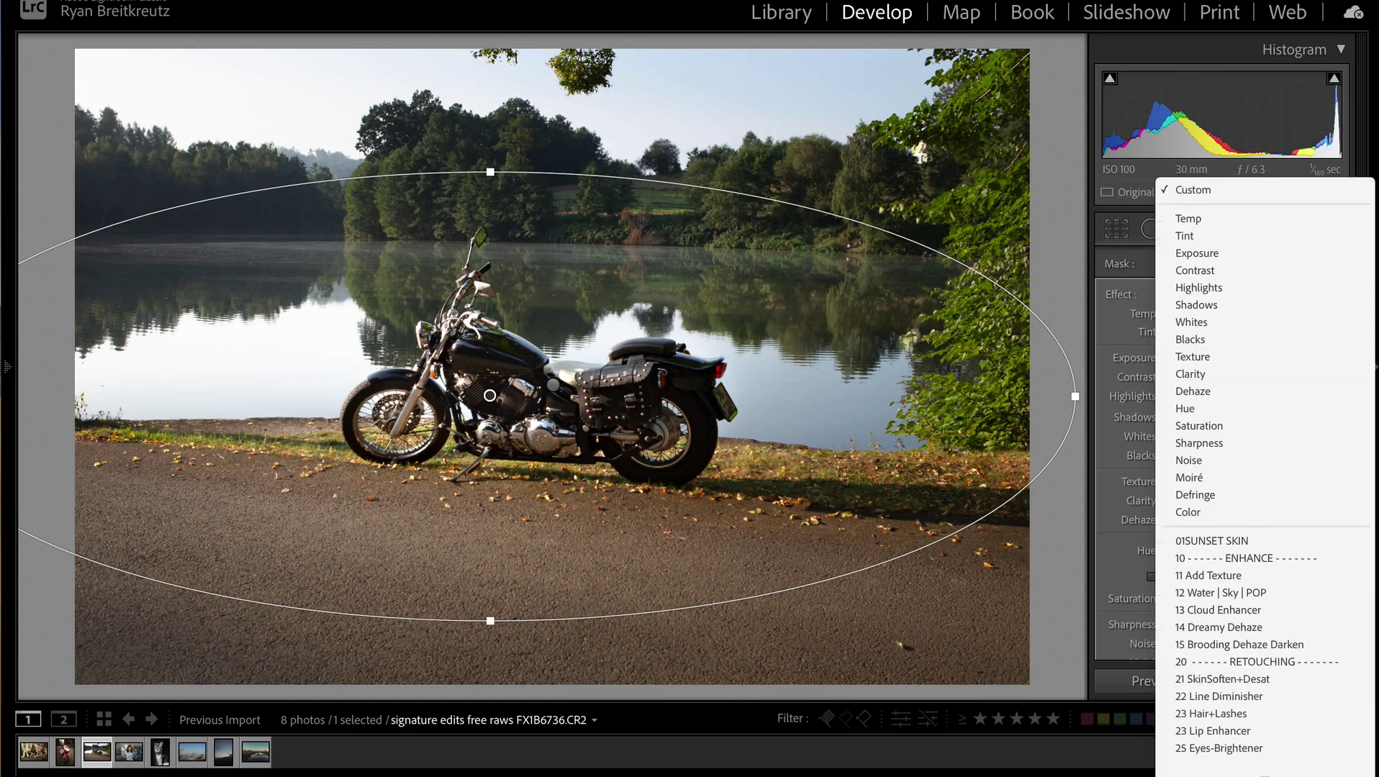
scroll(1296, 504, "down", 3)
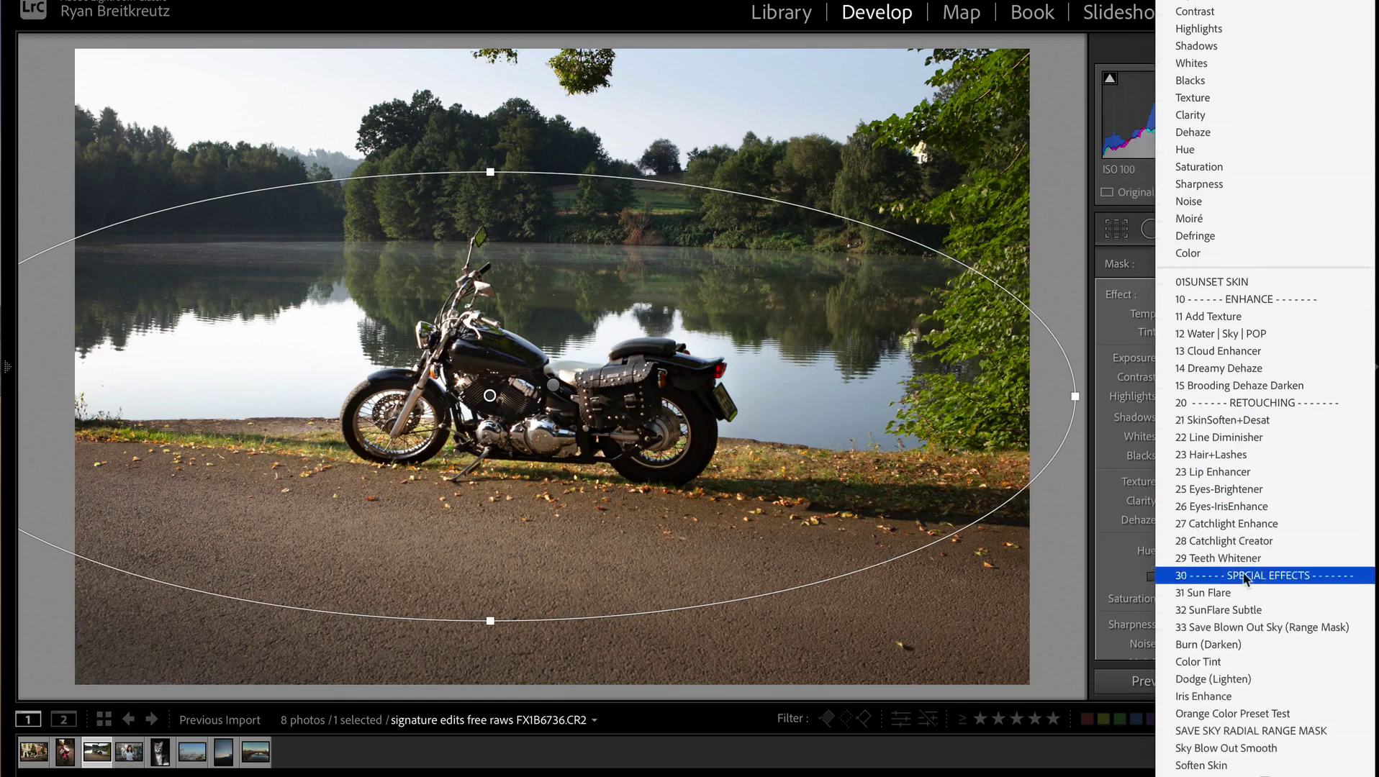
scroll(1238, 511, "down", 2)
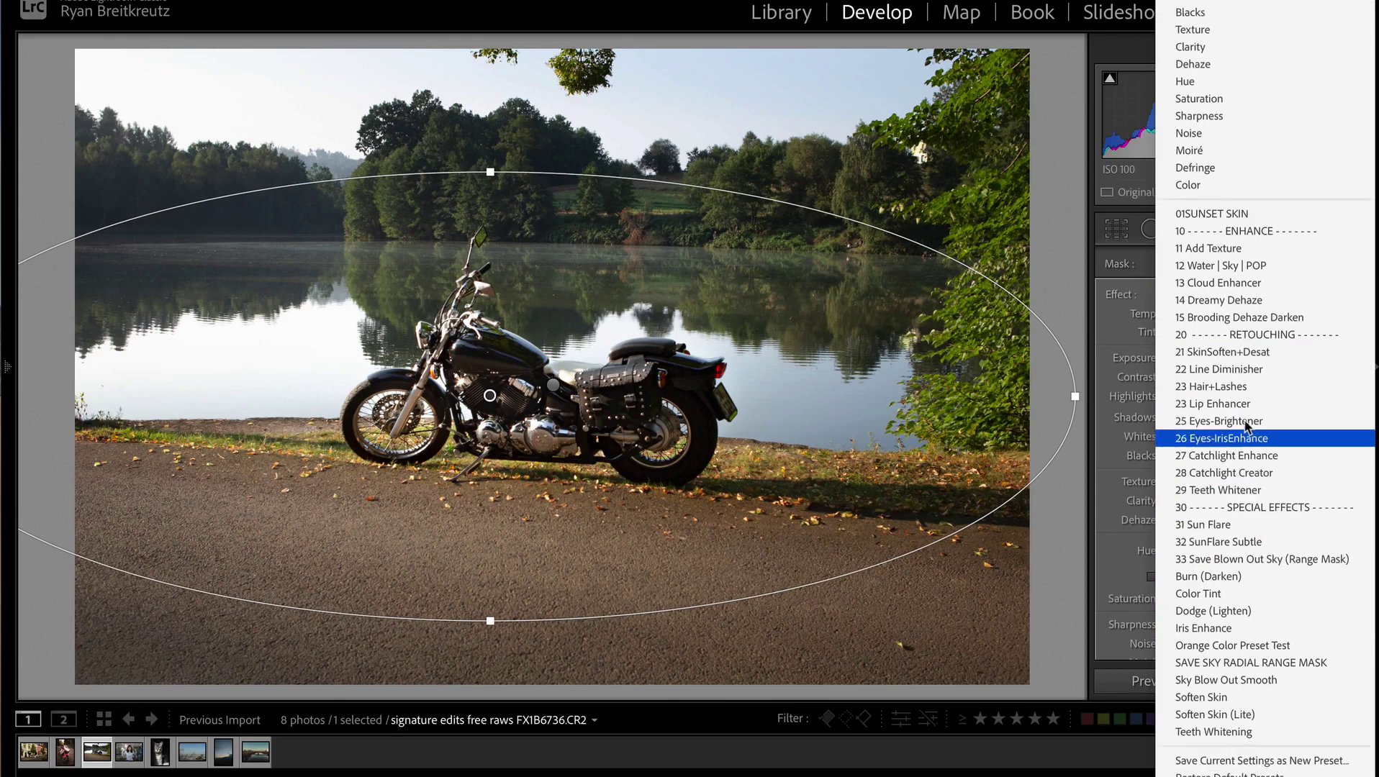
left_click(1242, 318)
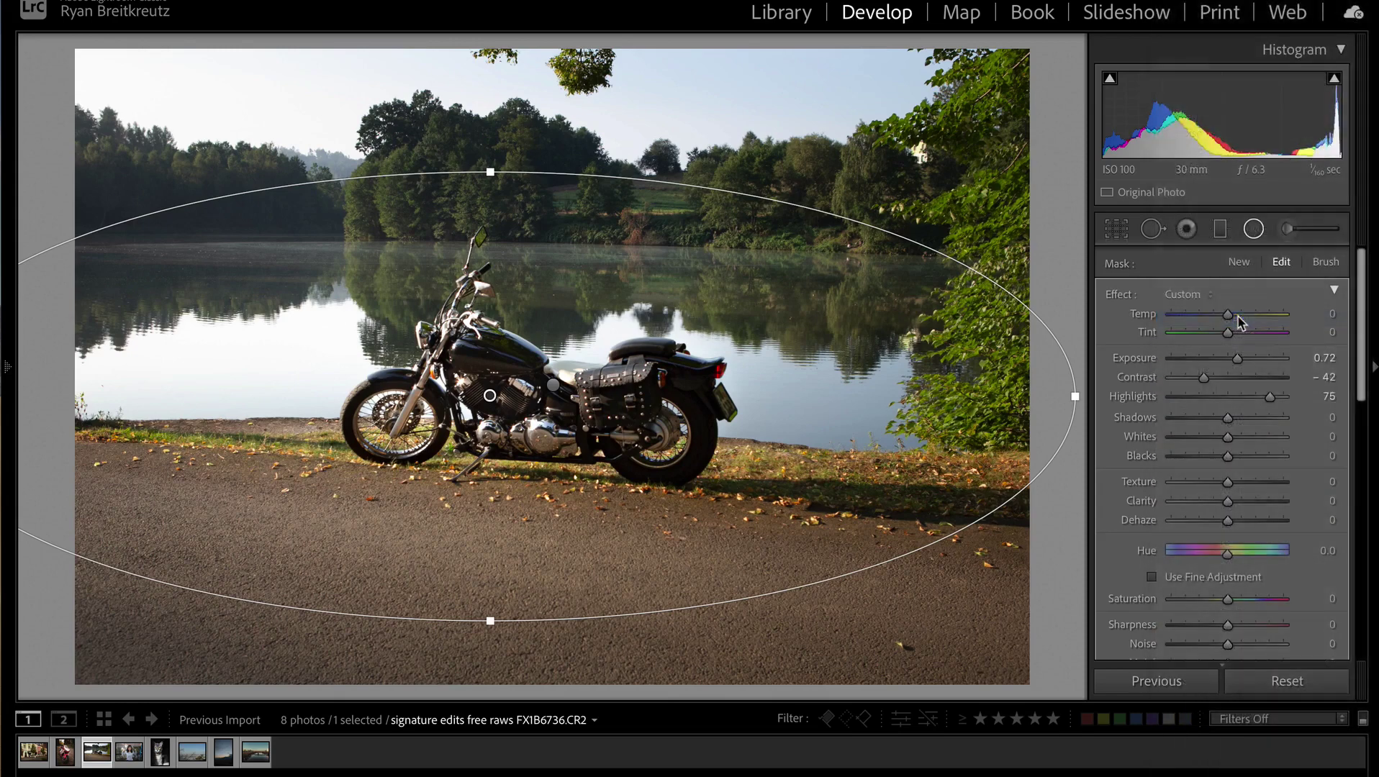
Step: Set the new radial filter's Exposure to -0.48 and Clarity to -14, and show its mask overlay with the effect outside the ellipse
left_click_drag(1215, 359, 1227, 397)
left_click_drag(1196, 501, 1219, 502)
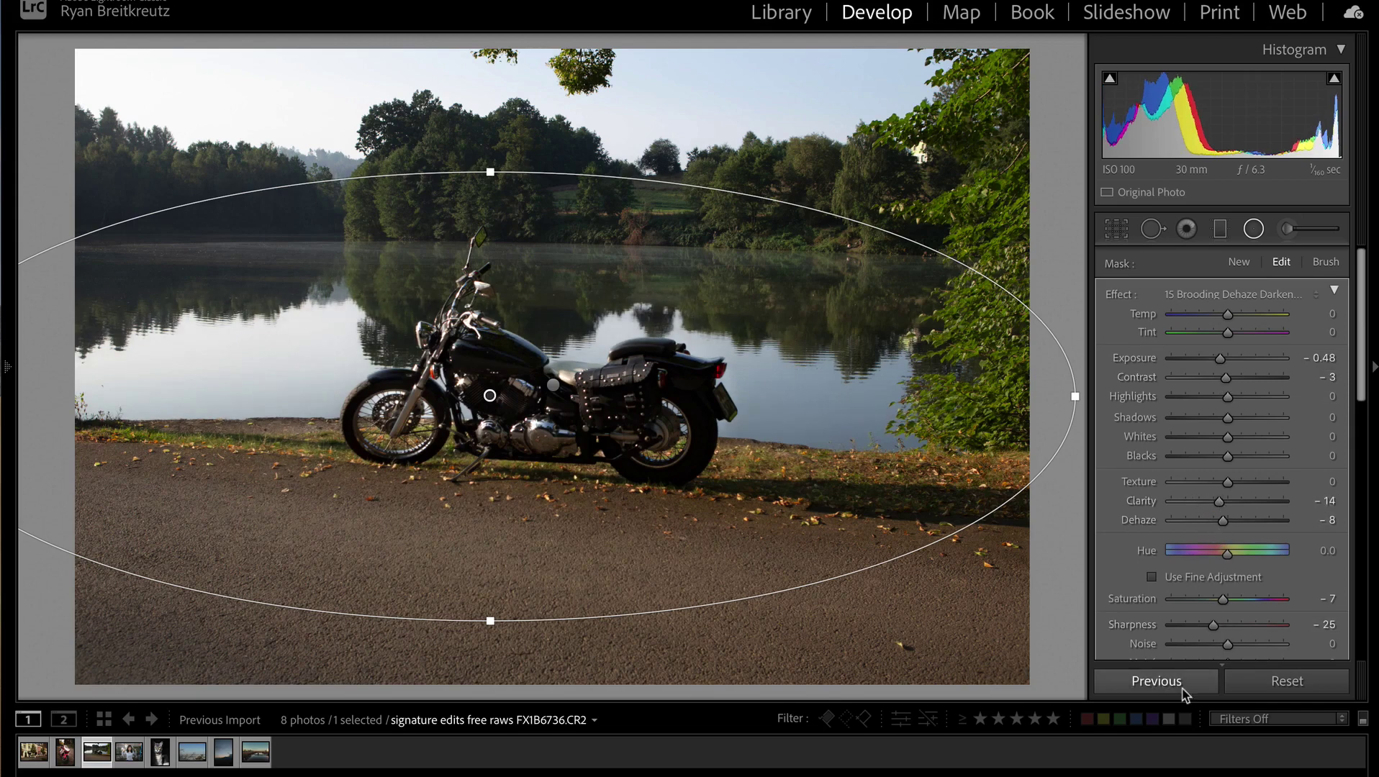
key("o")
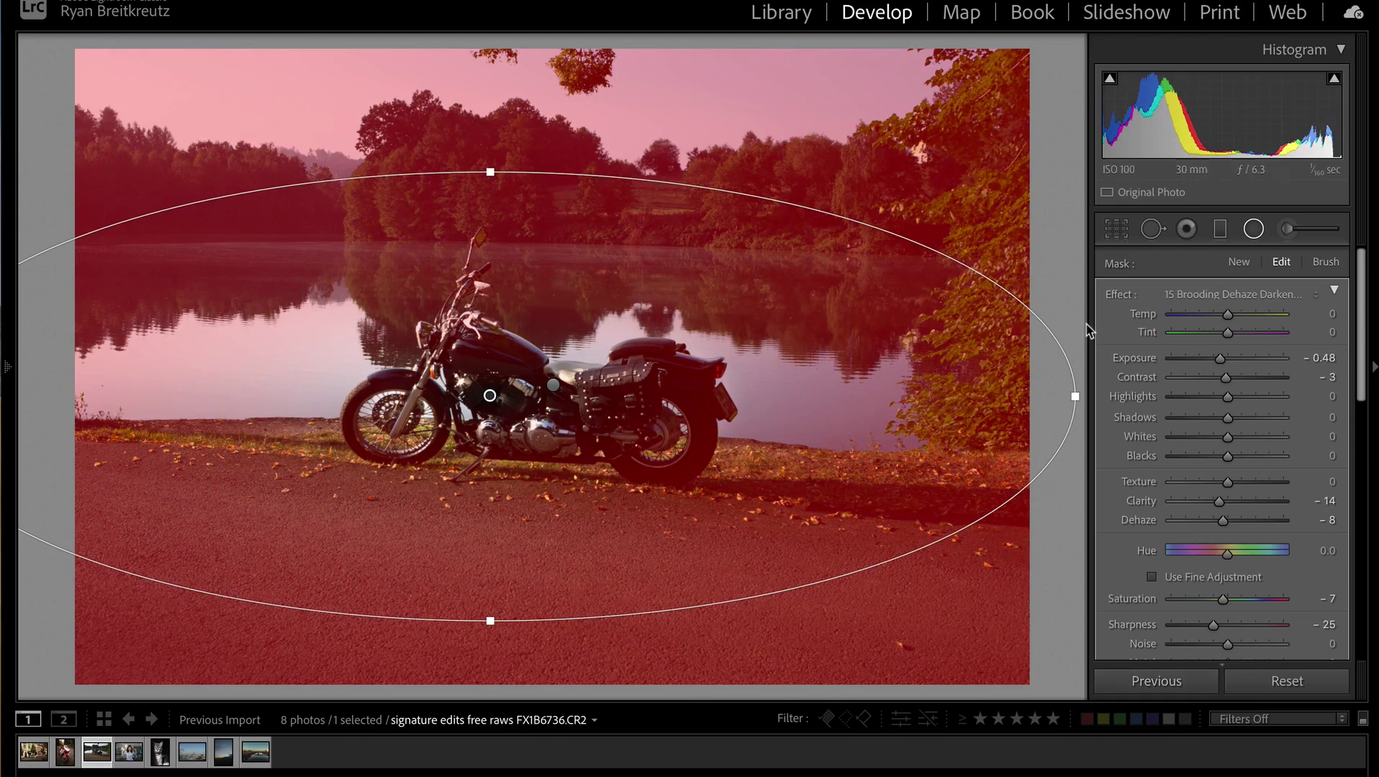
Step: Shift the wide radial filter slightly up and right, erase its mask from the motorcycle, then hide the overlay and close the filter
left_click_drag(489, 395, 495, 387)
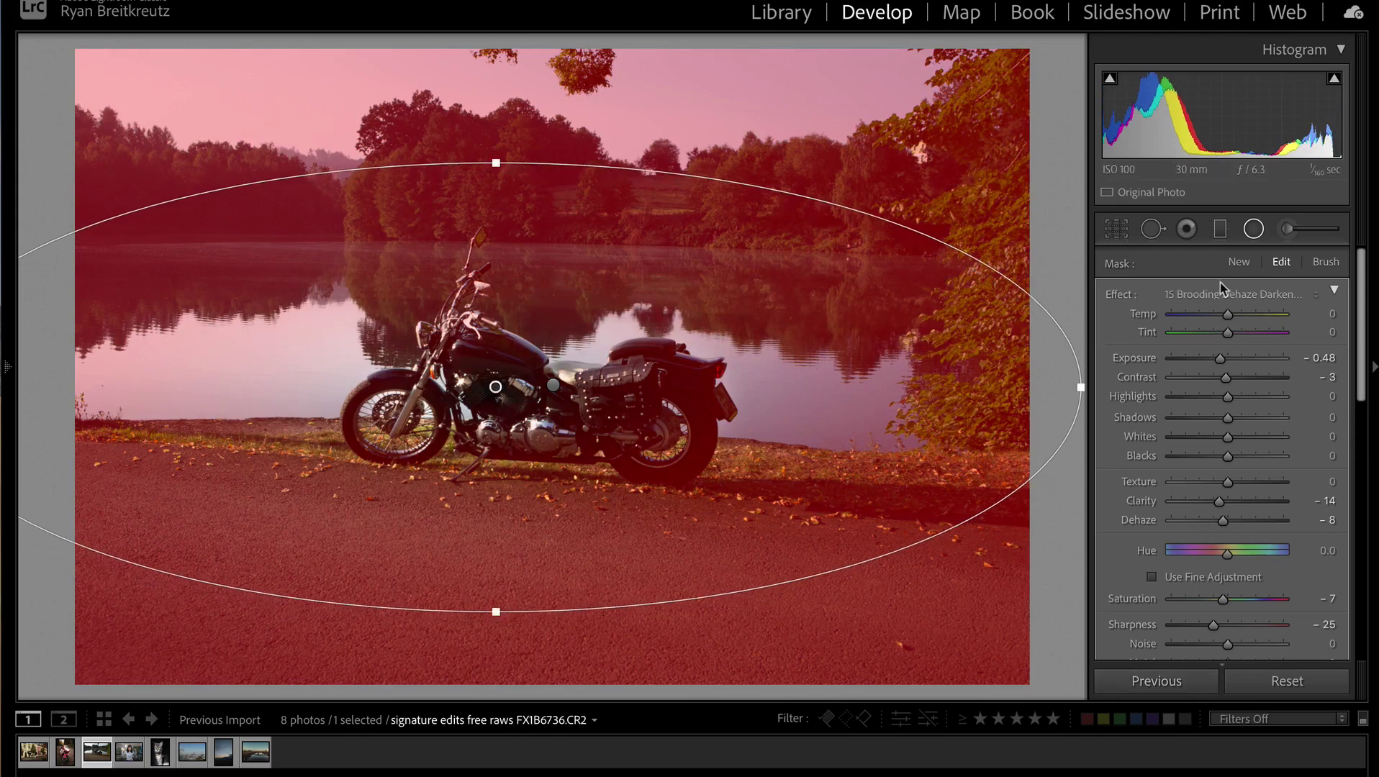
key("alt")
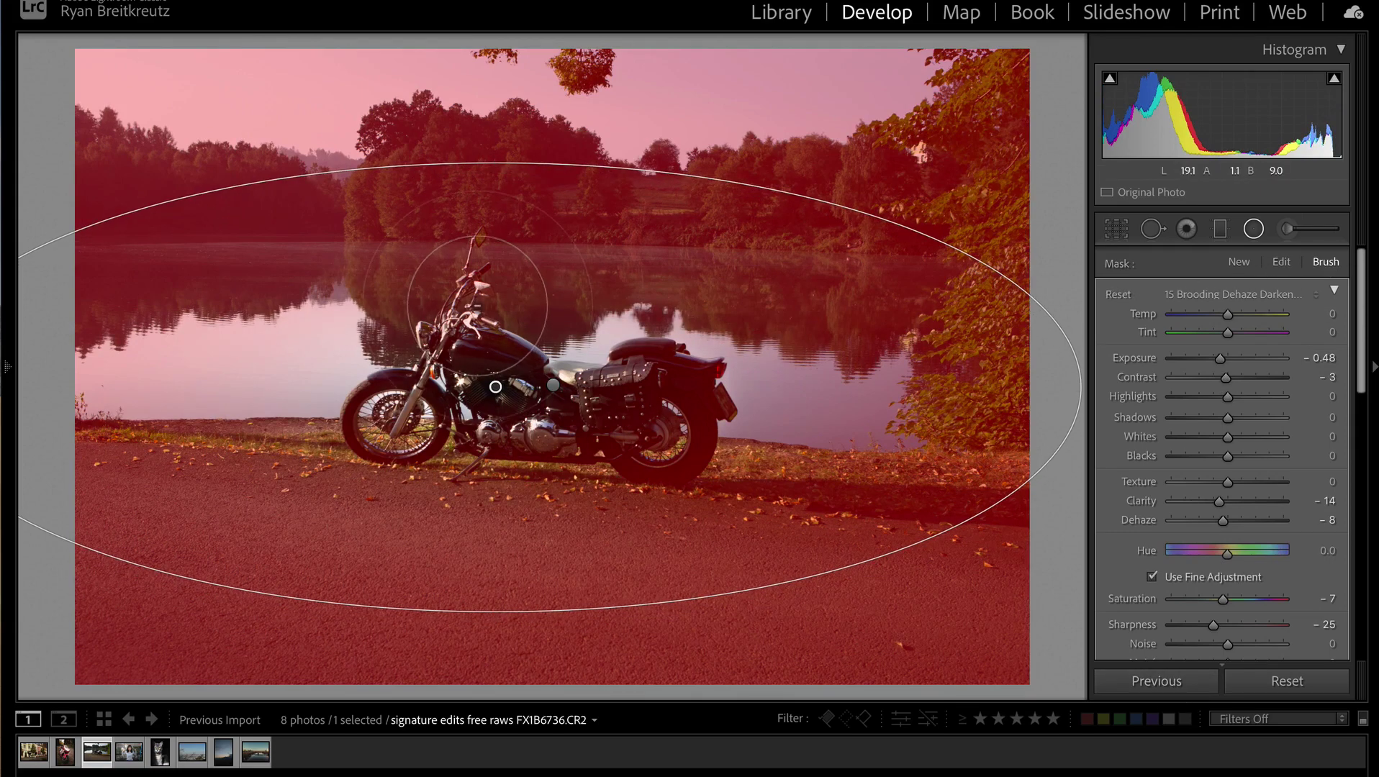
mouse_move(476, 243)
left_mouse_down()
mouse_move(482, 339)
mouse_move(468, 388)
left_mouse_up()
mouse_move(600, 405)
left_mouse_down()
mouse_move(663, 355)
mouse_move(696, 389)
mouse_move(664, 386)
mouse_move(662, 415)
mouse_move(614, 438)
mouse_move(510, 428)
mouse_move(655, 437)
mouse_move(677, 455)
mouse_move(698, 415)
mouse_move(693, 372)
mouse_move(644, 361)
mouse_move(601, 412)
mouse_move(435, 401)
mouse_move(370, 365)
mouse_move(367, 412)
mouse_move(468, 424)
left_mouse_up()
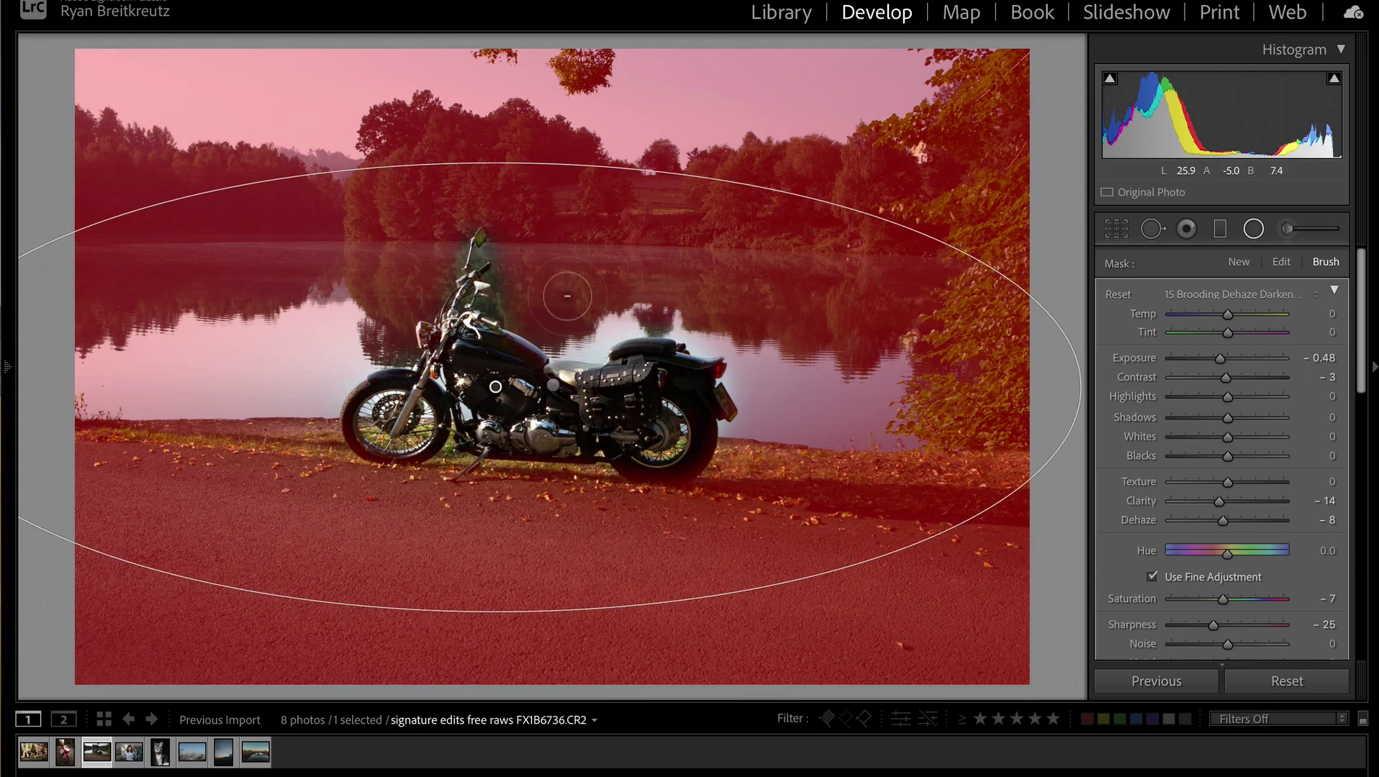
key("o")
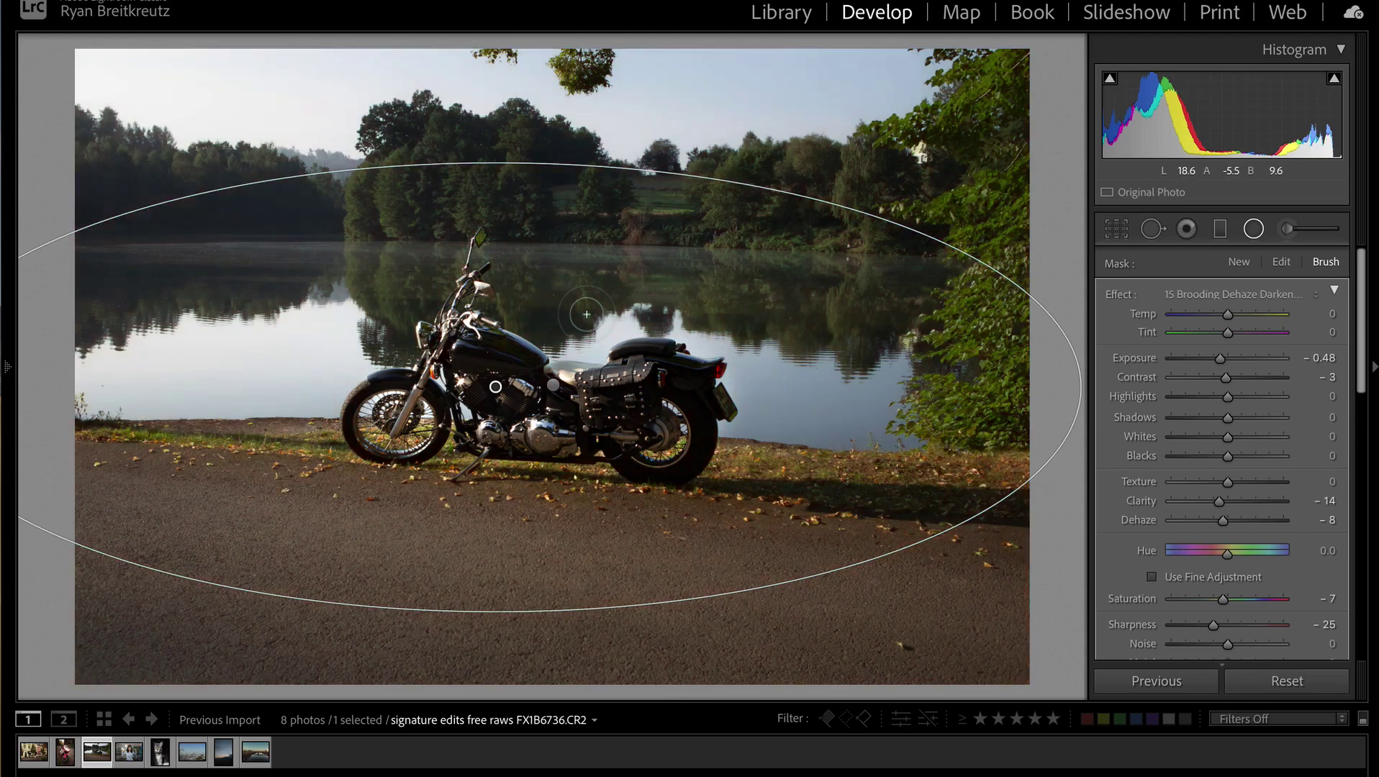
key("shift+m")
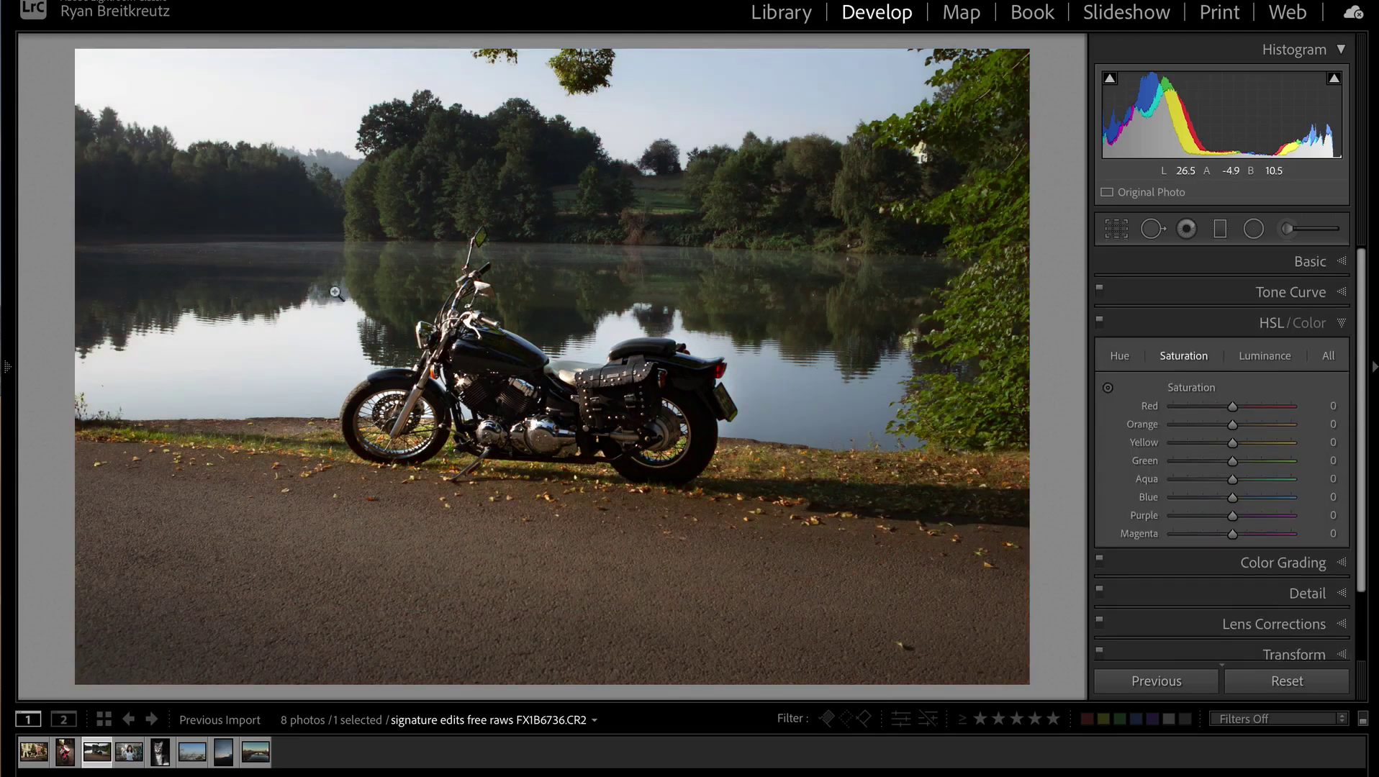
Step: Compare the edited motorcycle photo with its original version several times to judge the darkened surroundings
key("backslash")
key("backslash")
key("backslash")
key("backslash")
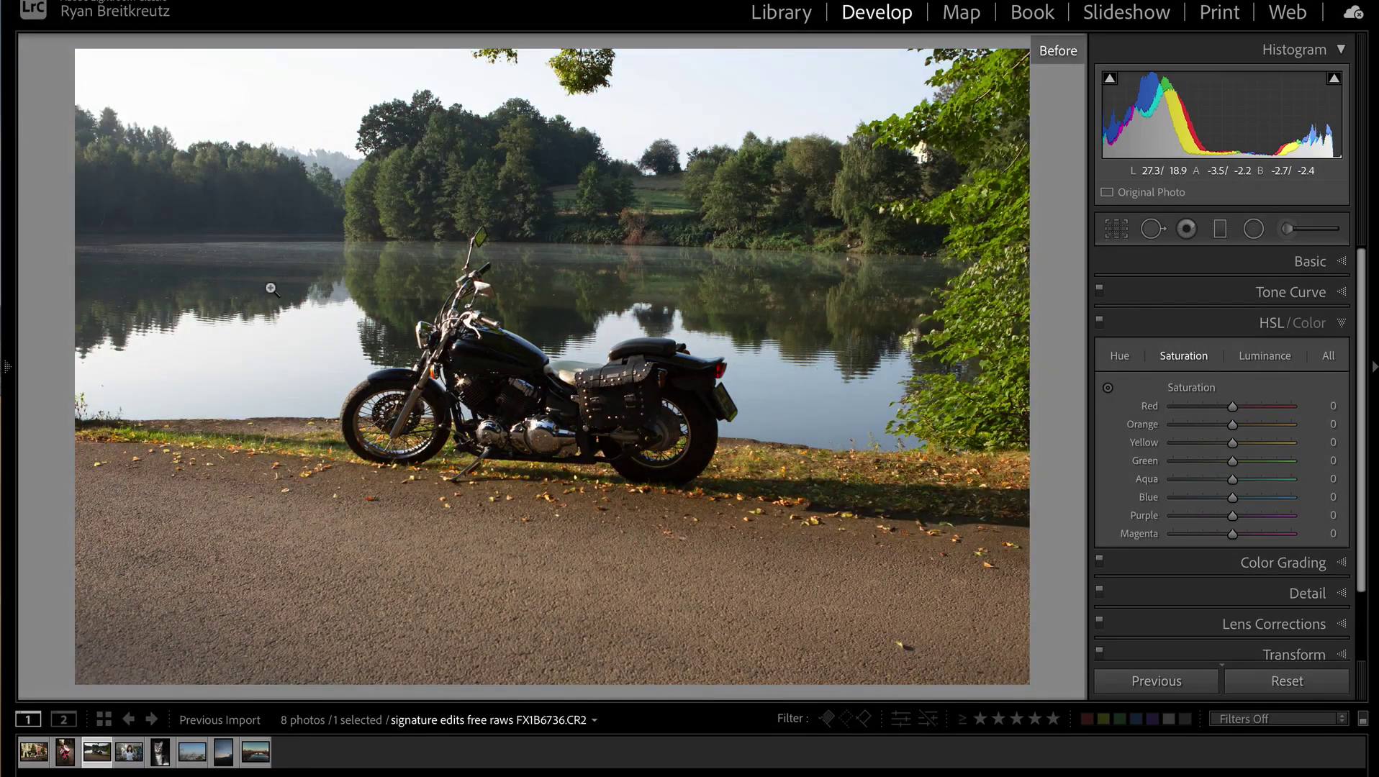
key("backslash")
key("backslash")
Step: Set the motorcycle photo's overall Exposure to -0.13 and warm its white balance Temp to 6,290
key("equal")
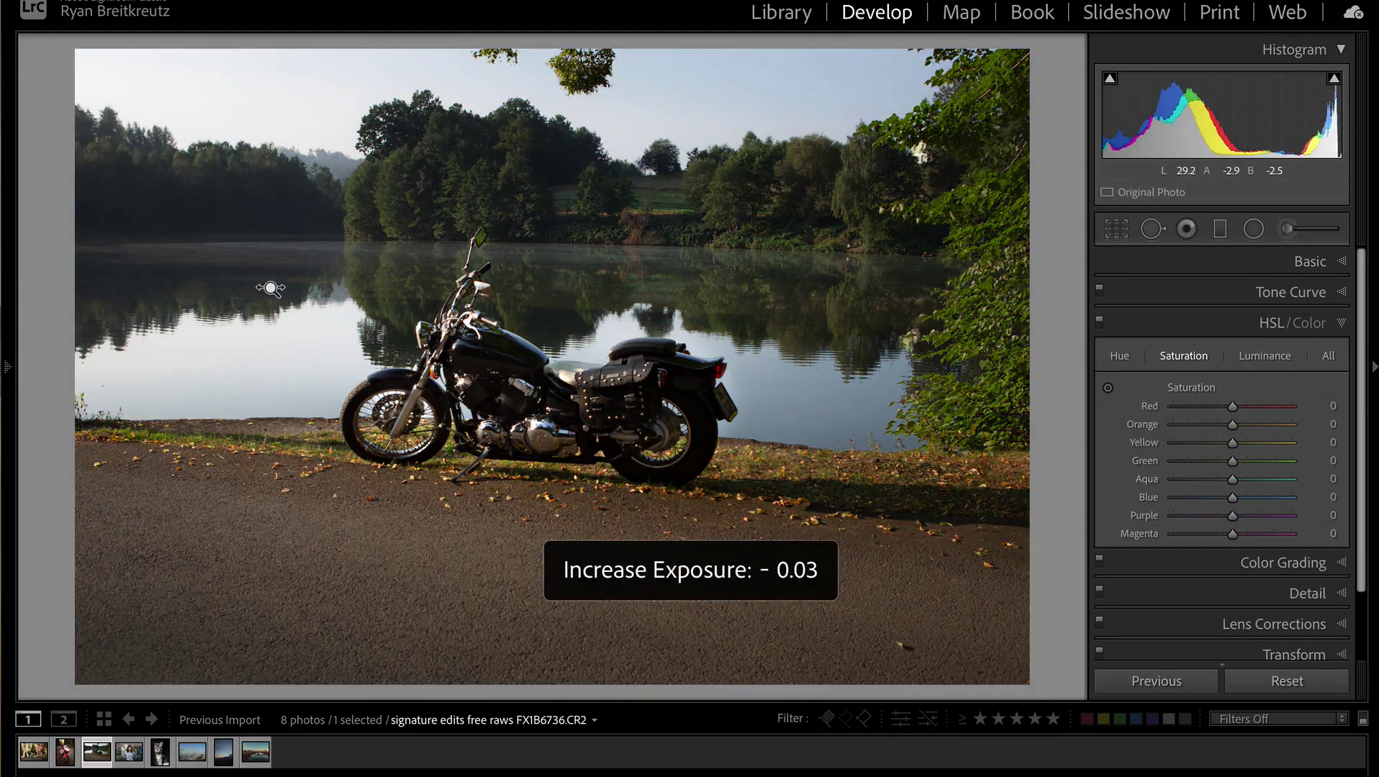
key("minus")
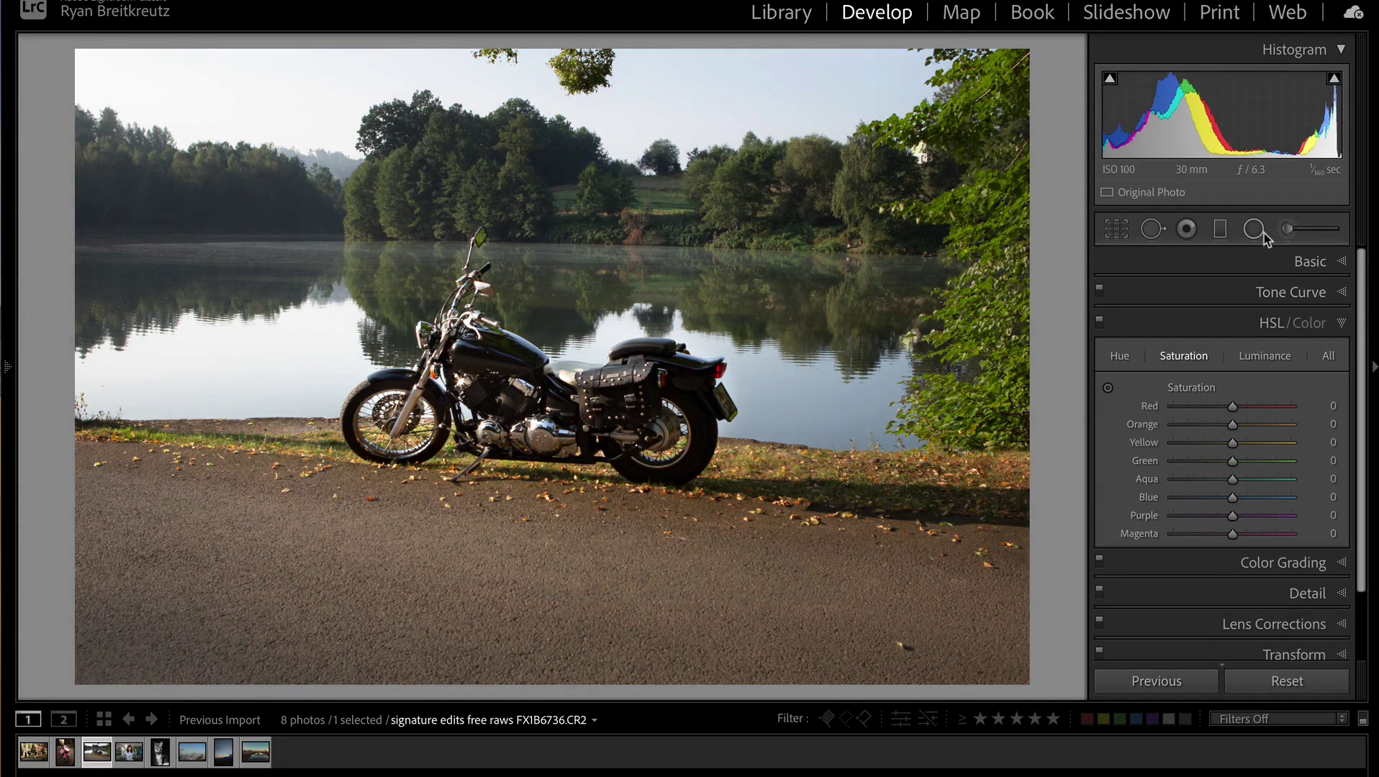
left_click(1261, 259)
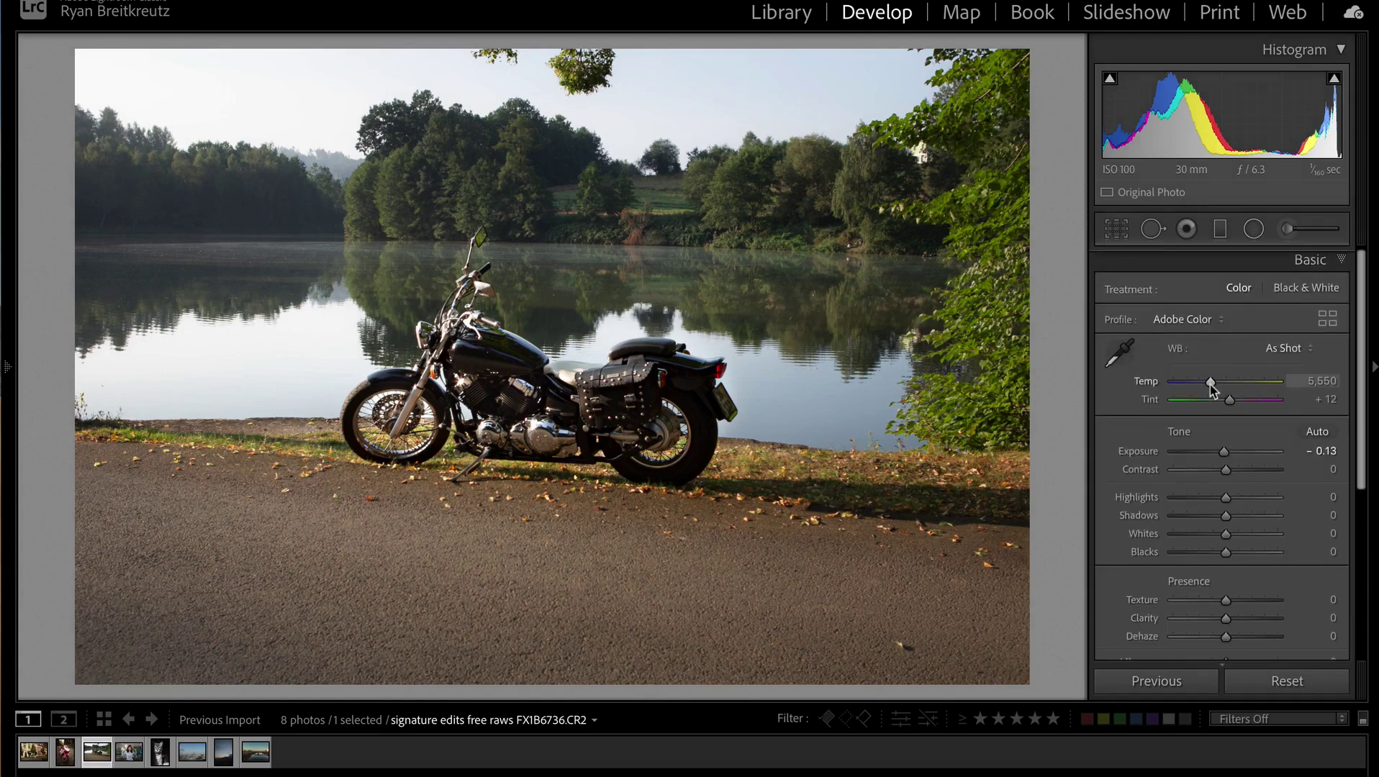
left_click_drag(1219, 387, 1218, 388)
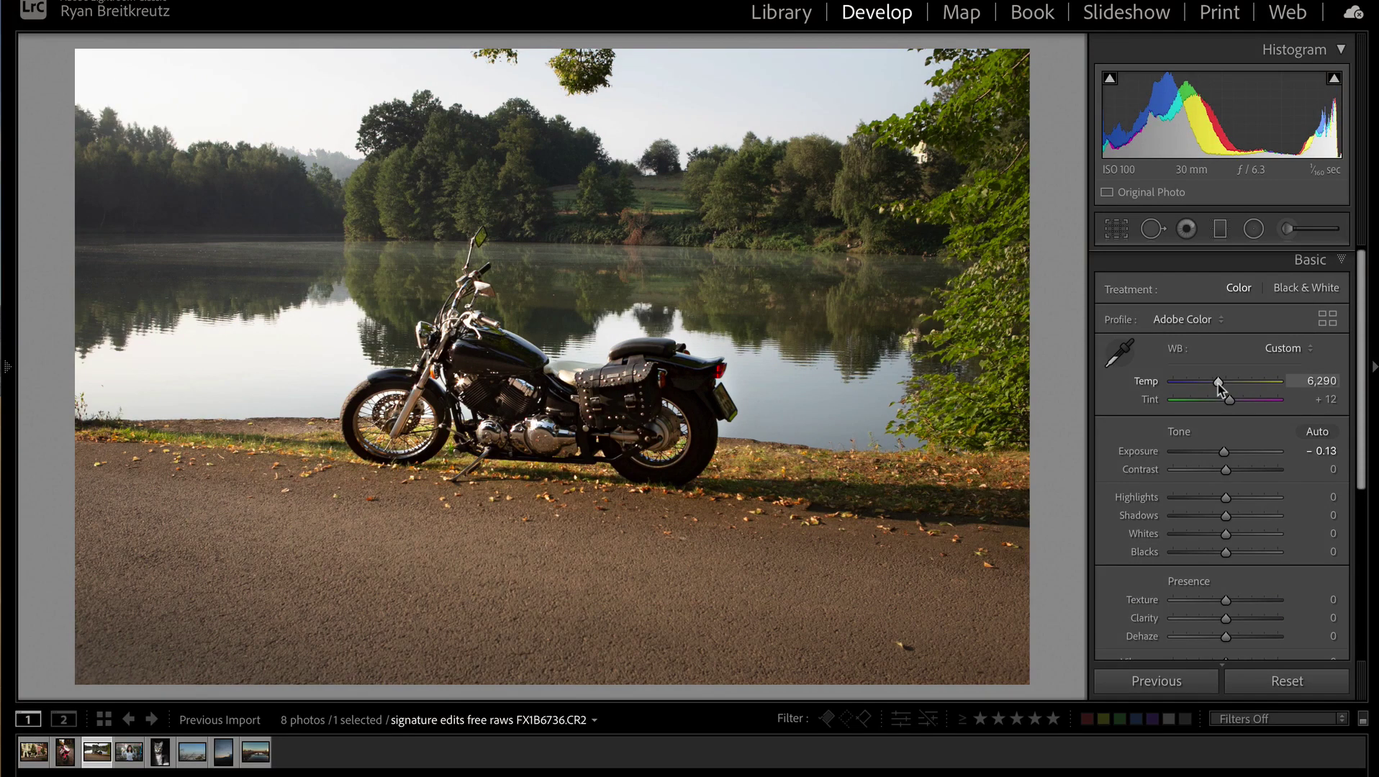
Step: Add a radial filter with the 32 SunFlare Subtle preset over the upper-left corner of the motorcycle photo
left_click(1253, 229)
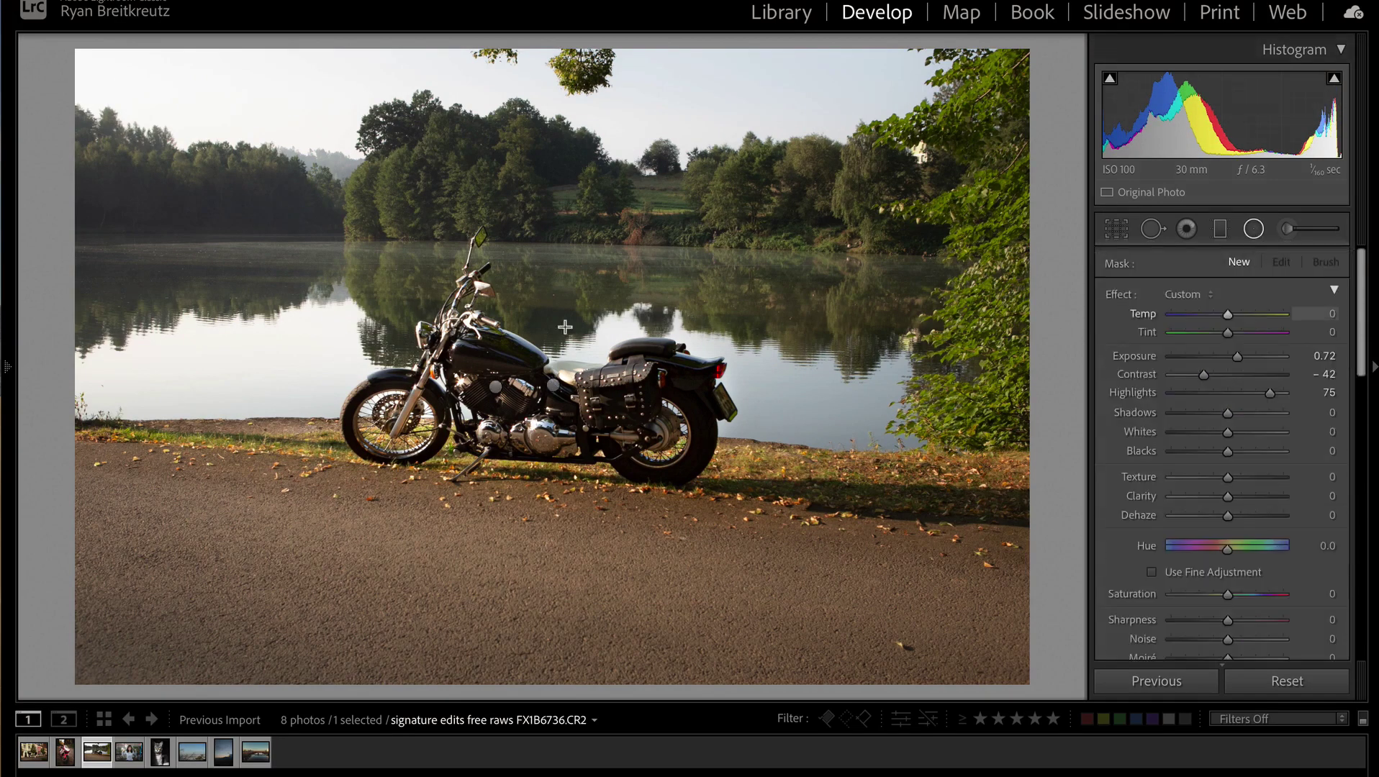
left_click(1186, 296)
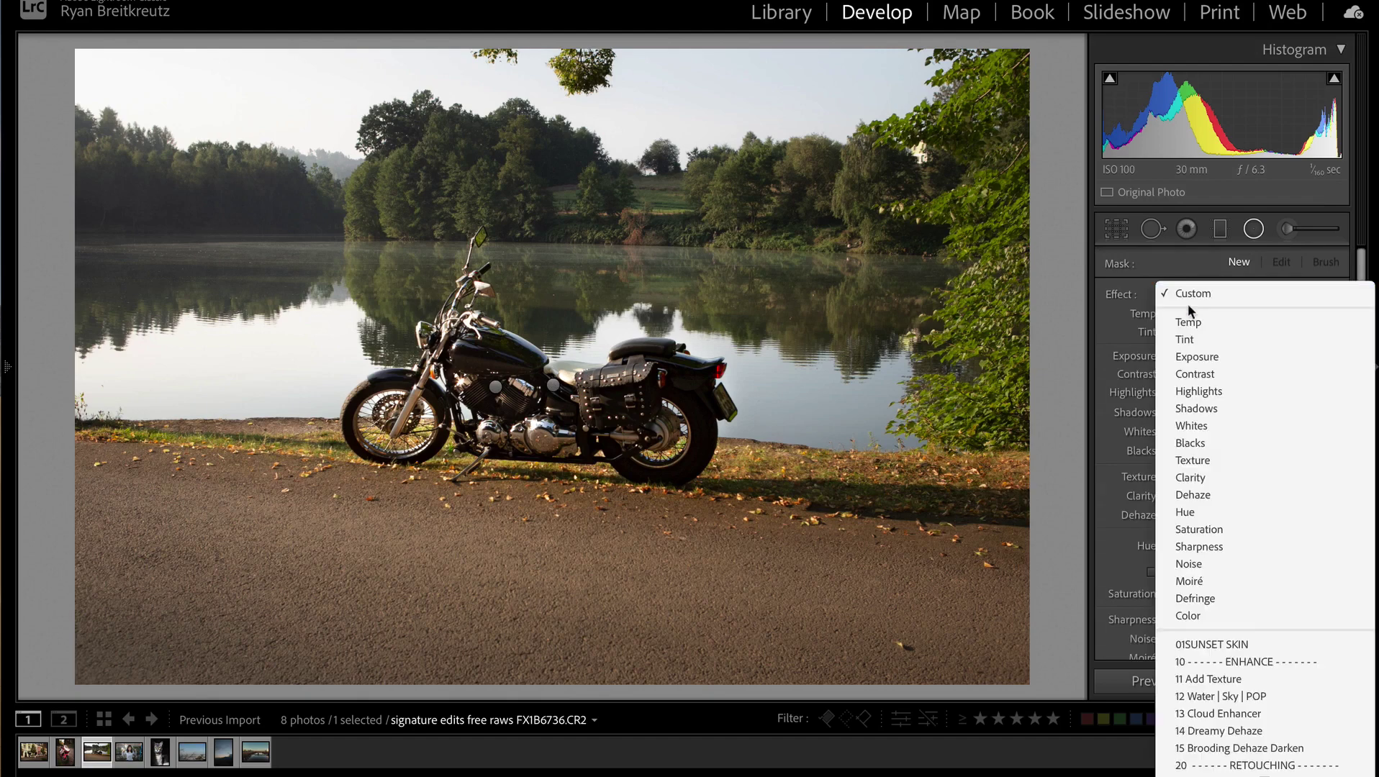
scroll(1187, 305, "down", 3)
scroll(1188, 306, "down", 5)
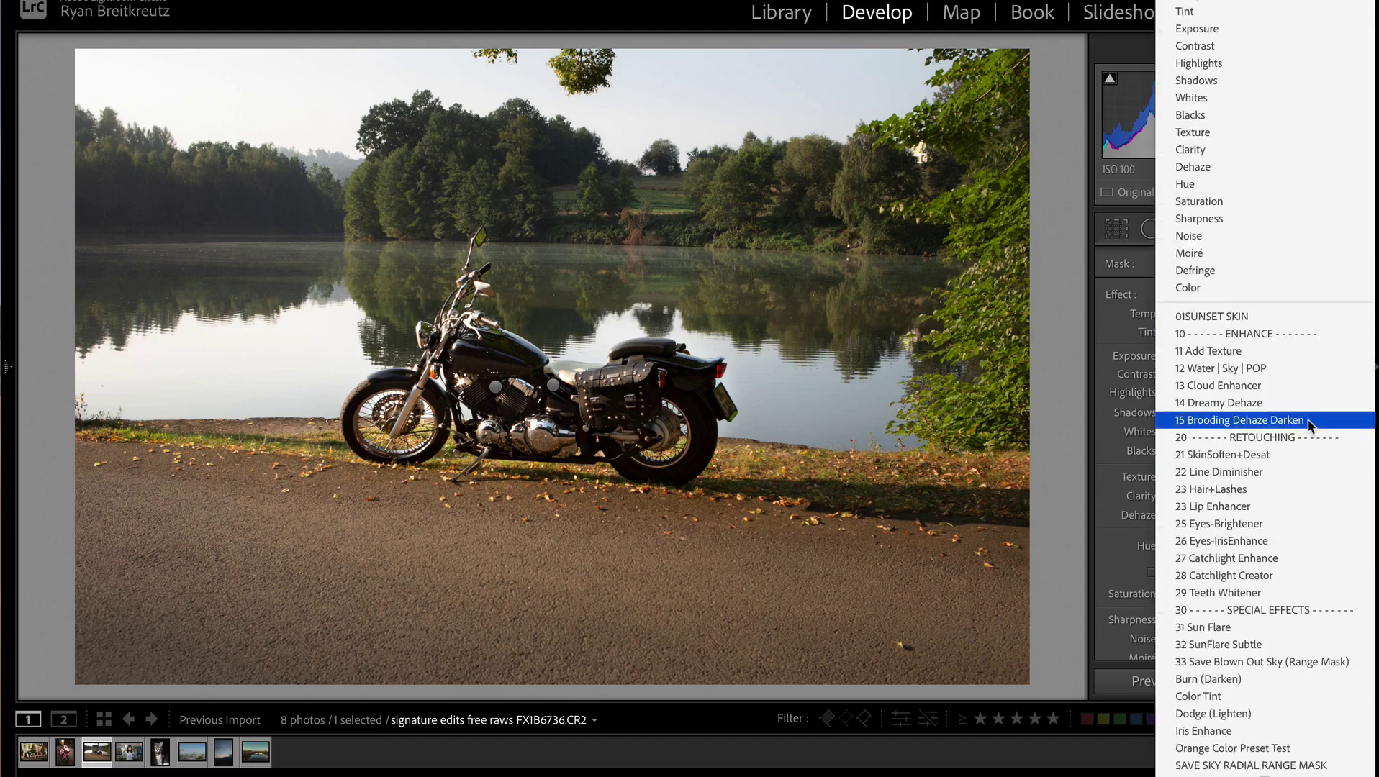
scroll(1308, 423, "down", 2)
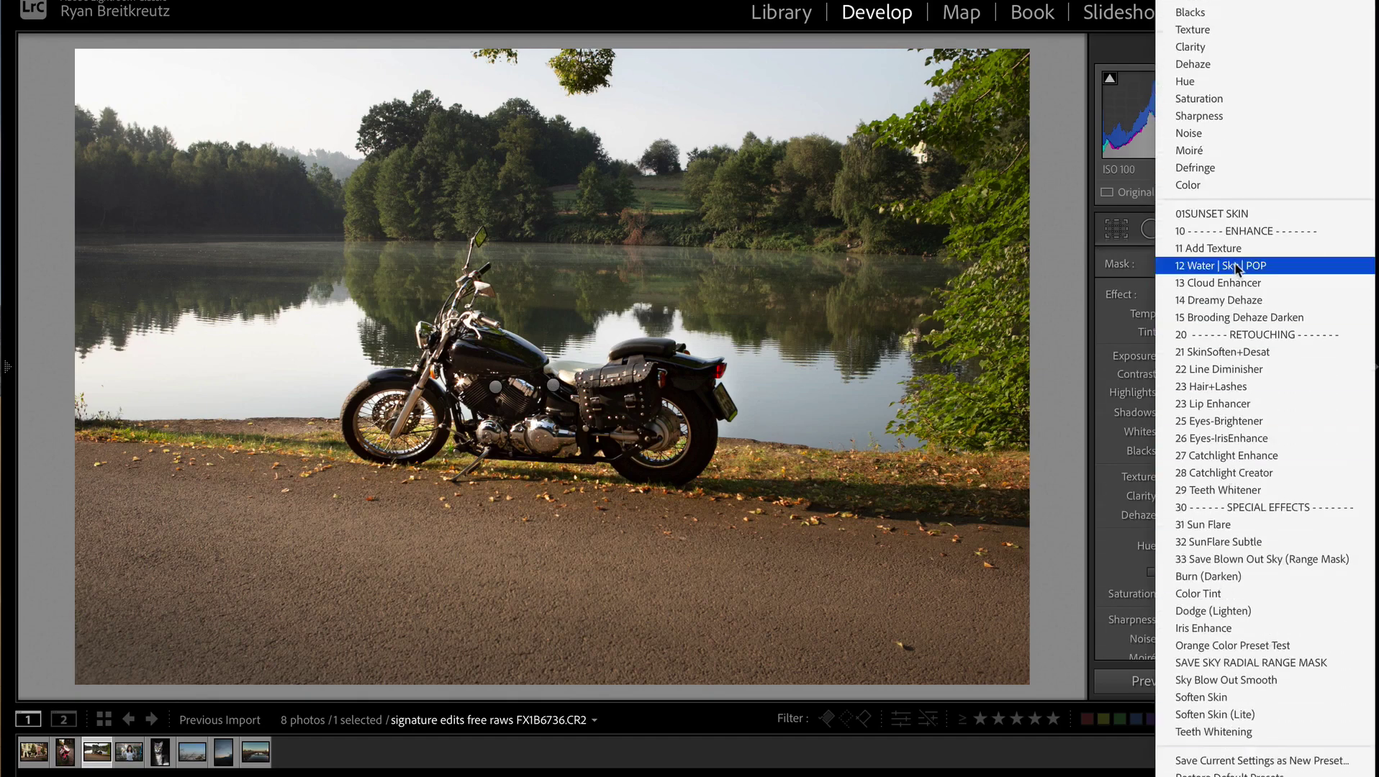
left_click(1231, 545)
left_click_drag(99, 164, 513, 511)
left_click_drag(209, 228, 160, 117)
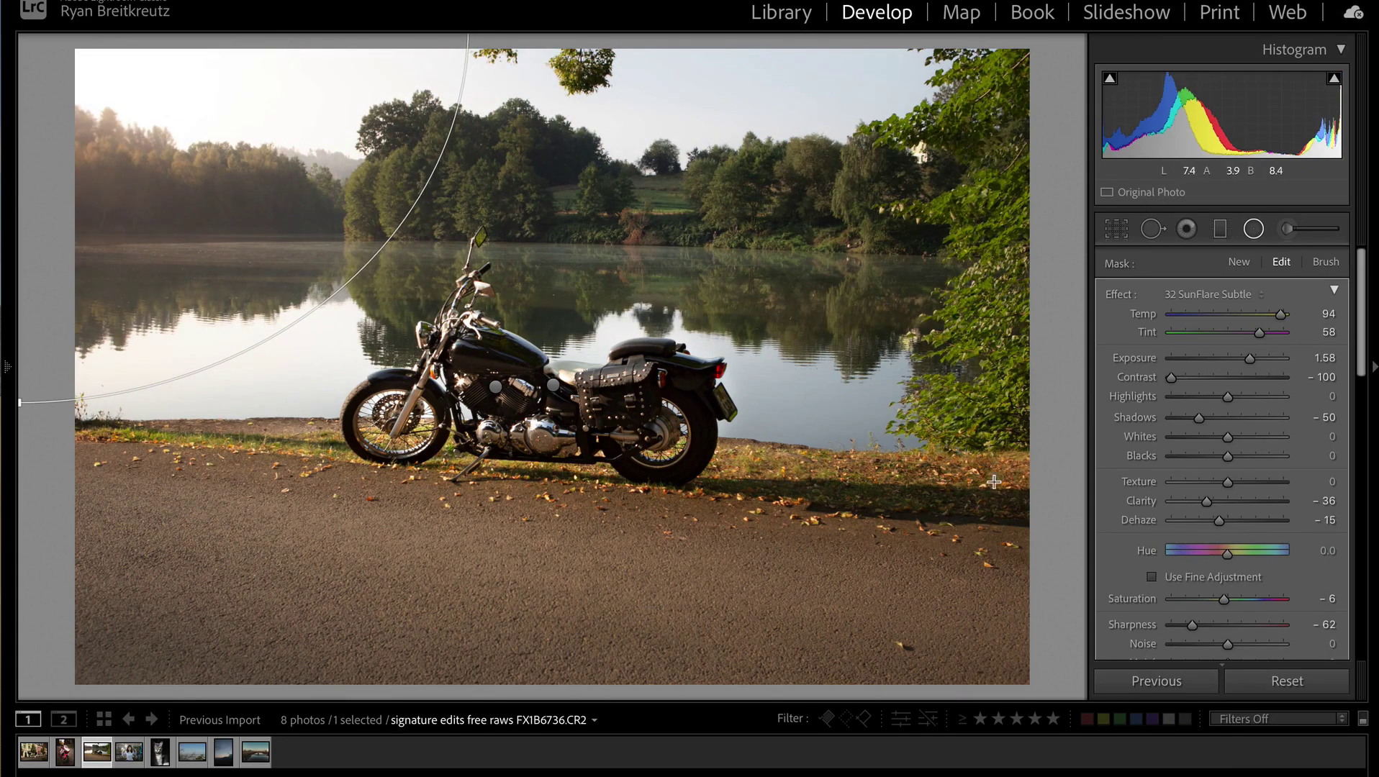
Step: Examine the sun flare filter's full extent beyond the photo's edges and compare the image with and without the flare
key("shift+m")
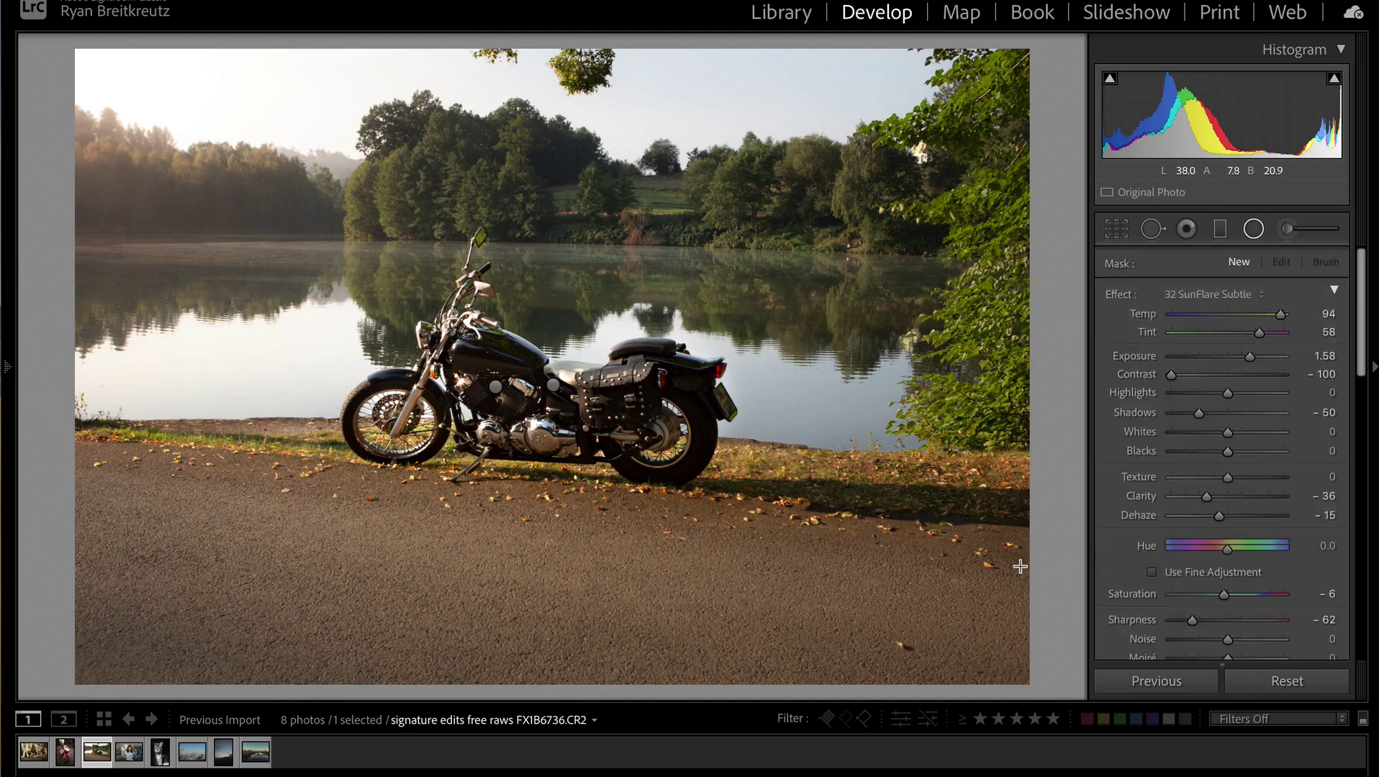
left_click(1253, 229)
key("ctrl+minus")
left_click(213, 150)
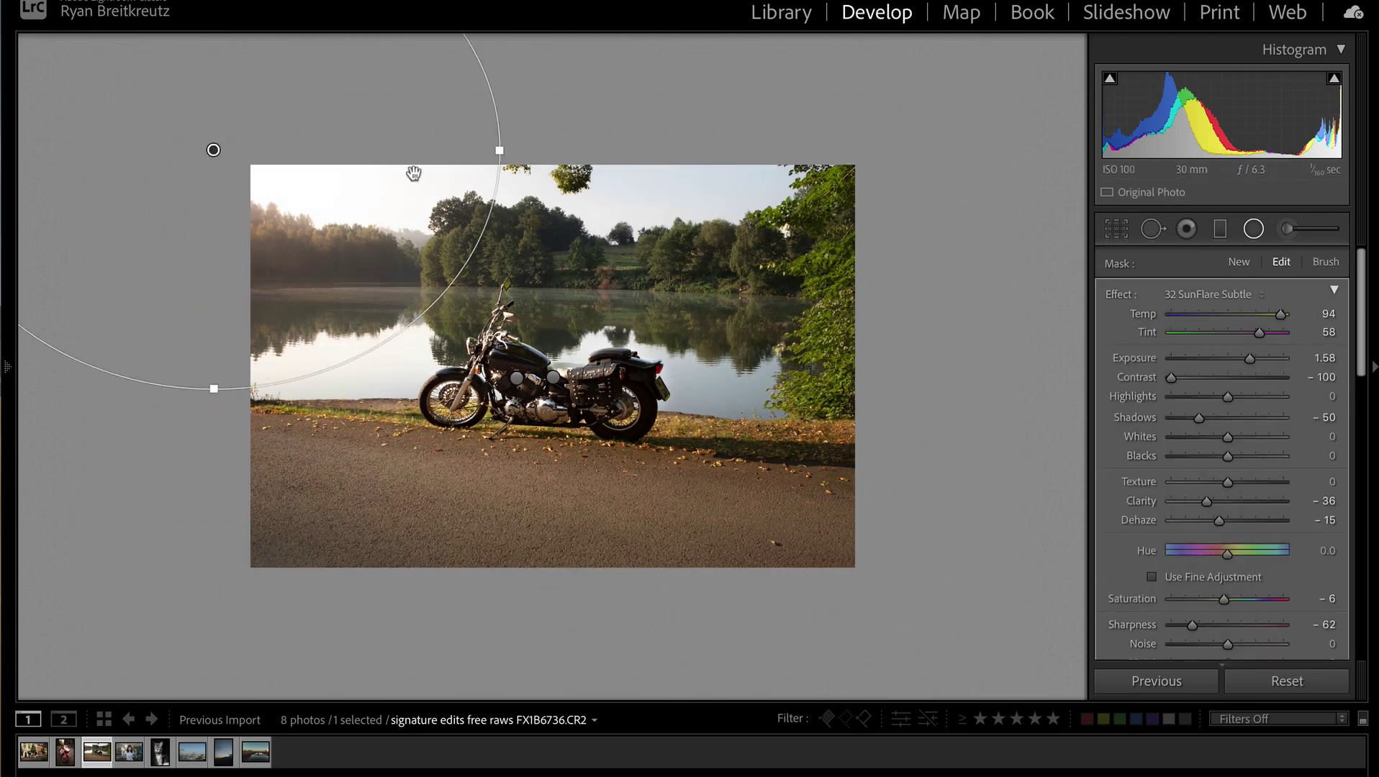
key("ctrl+plus")
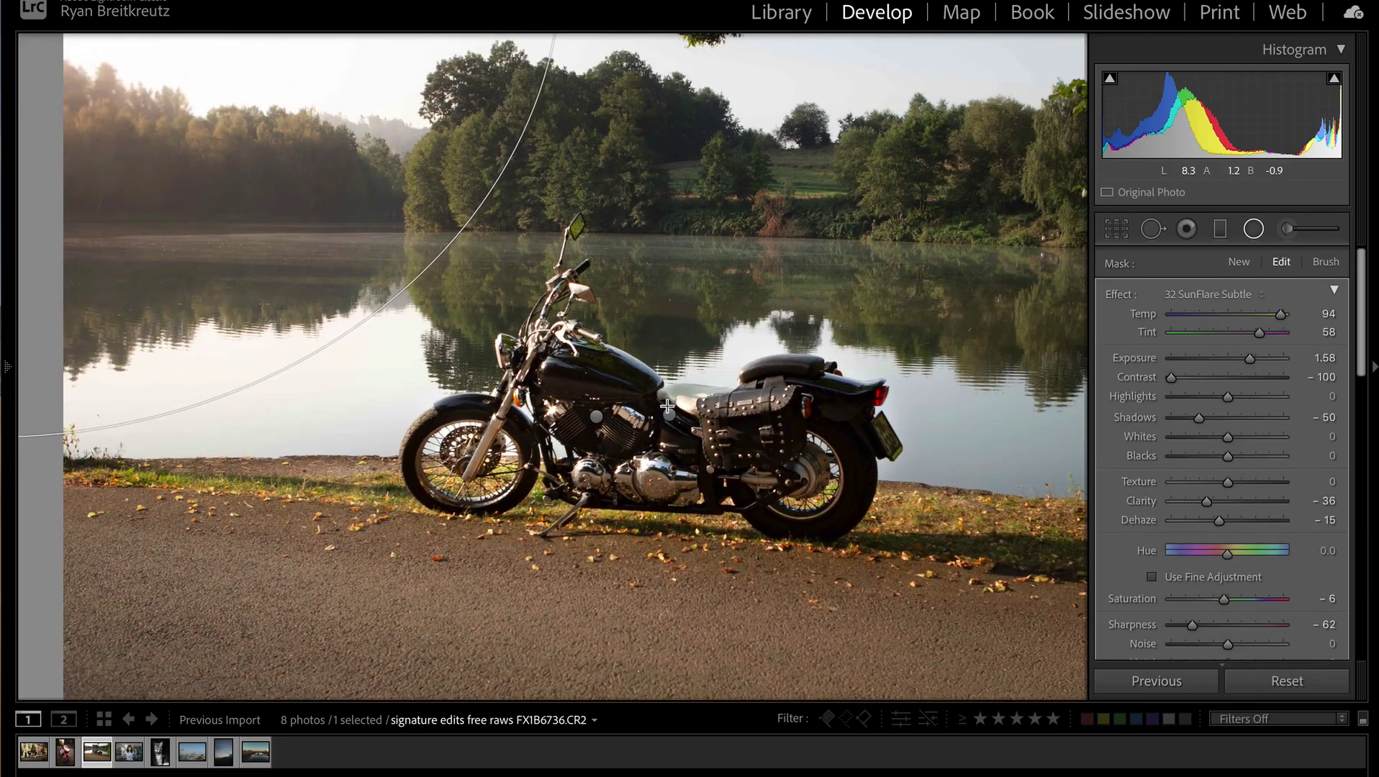
key("ctrl+minus")
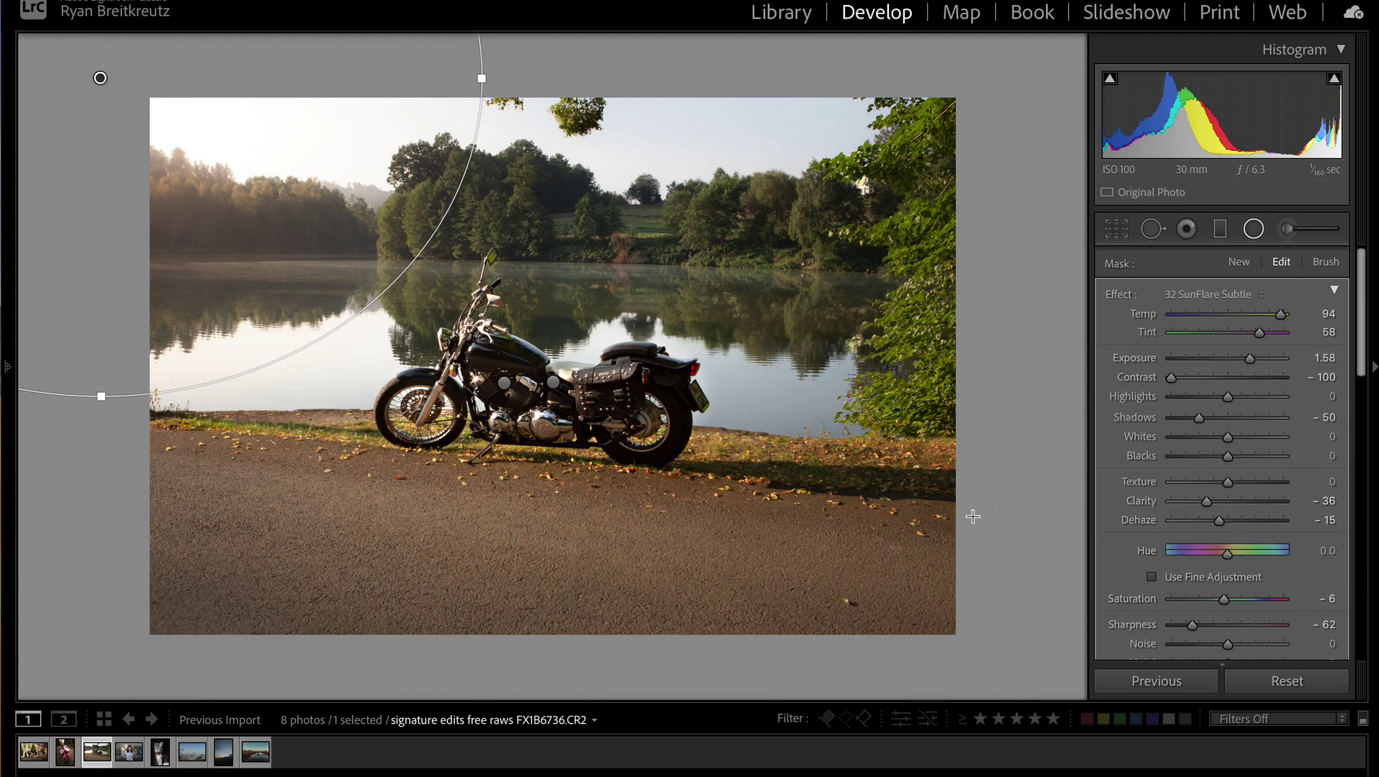
left_click(966, 559)
key("ctrl+z")
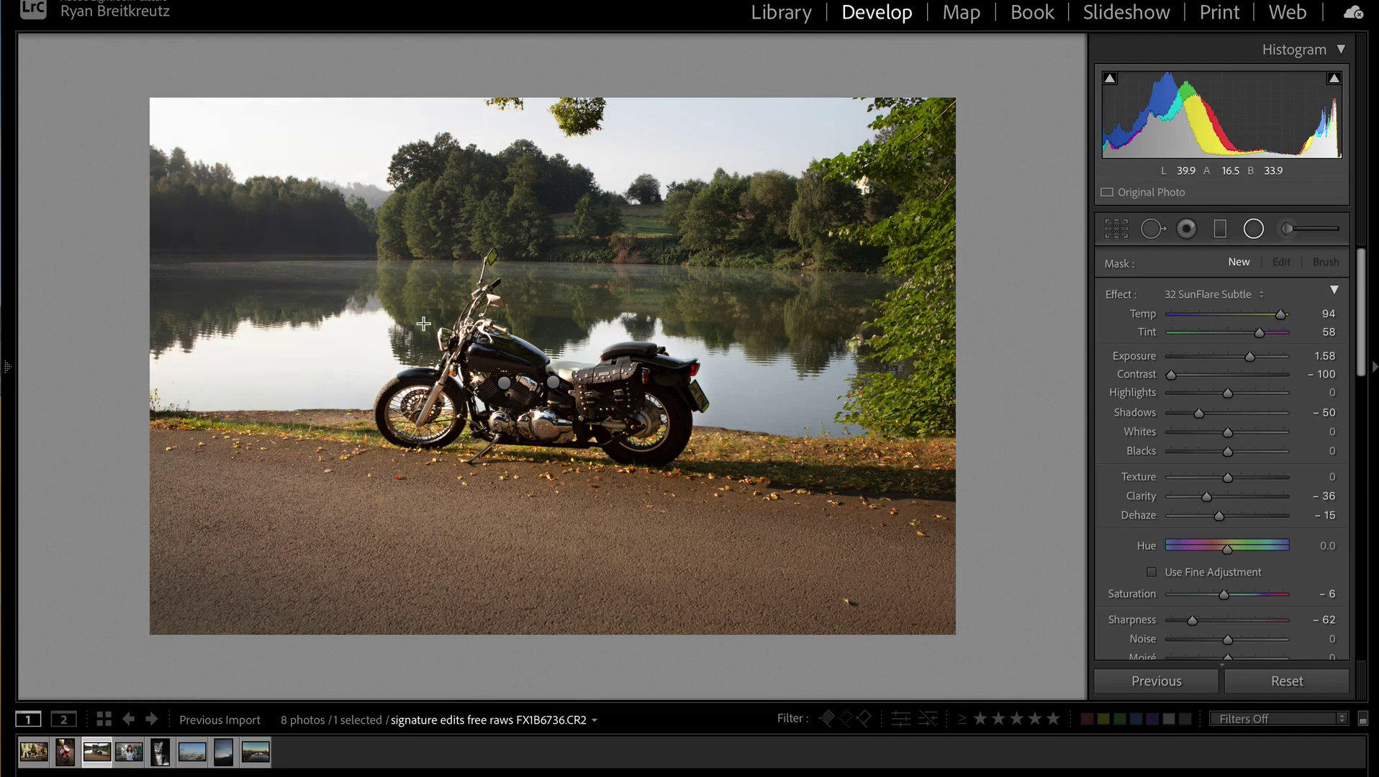
key("ctrl+z")
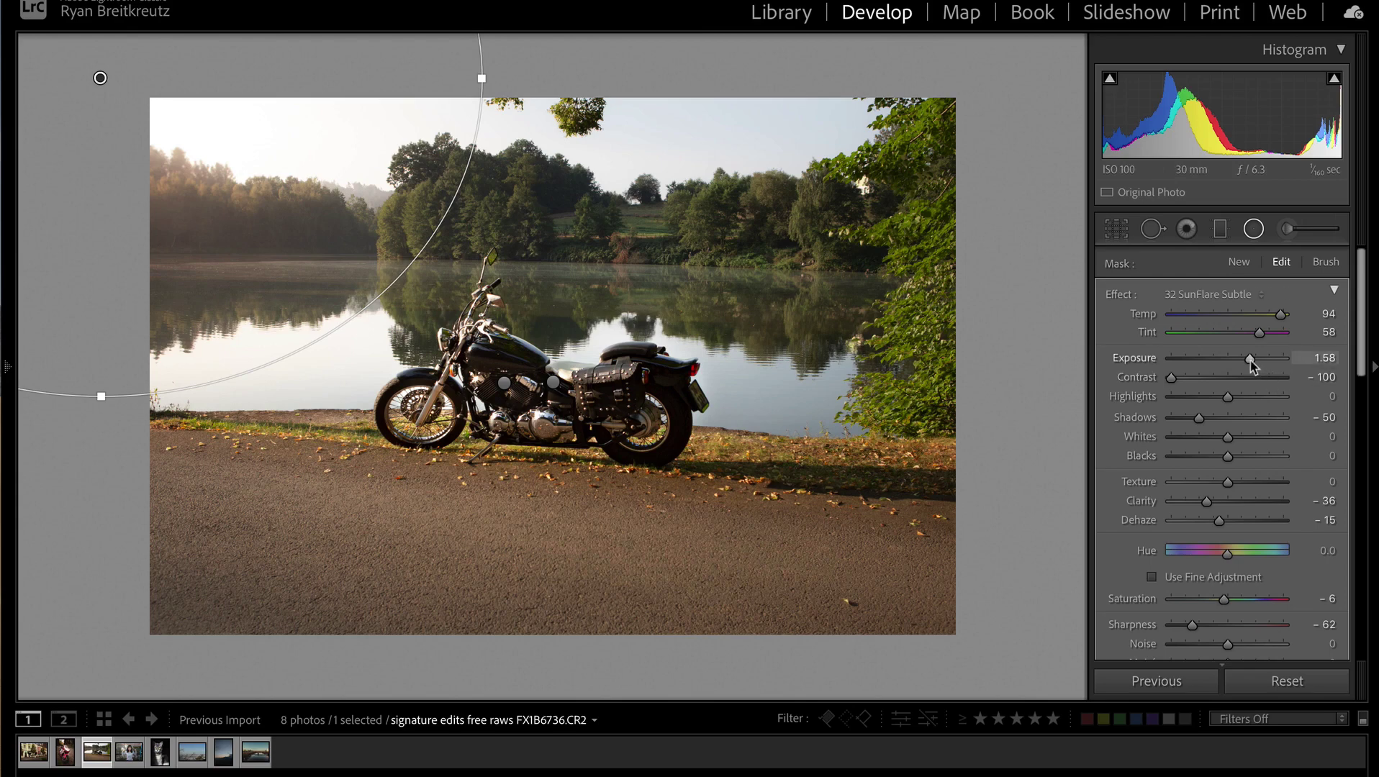
Step: Set the sun flare filter's exposure to 2.23 and its temperature to 100
left_click_drag(1250, 361, 1311, 311)
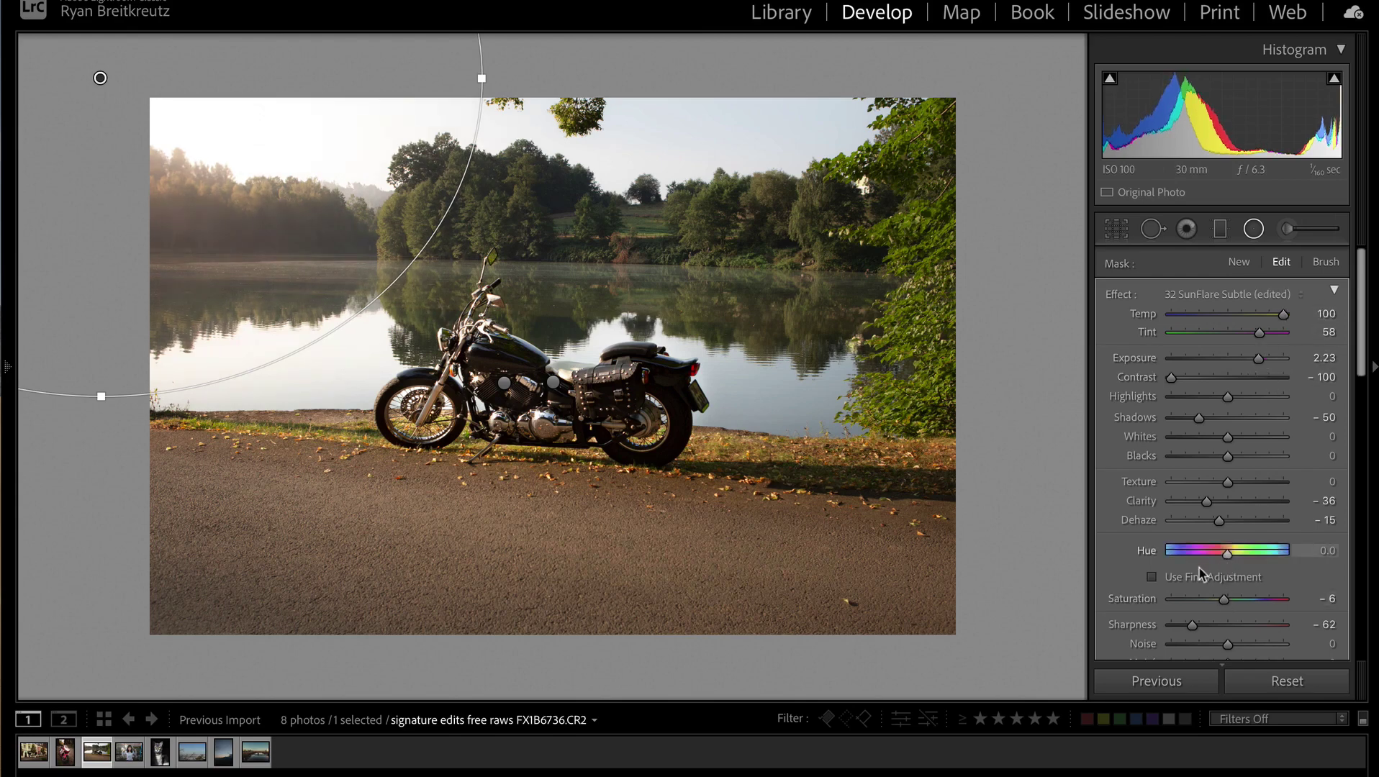
Step: Try shifting the sun flare filter's hue to 60 and undo the hue changes
left_click_drag(1227, 552, 1249, 554)
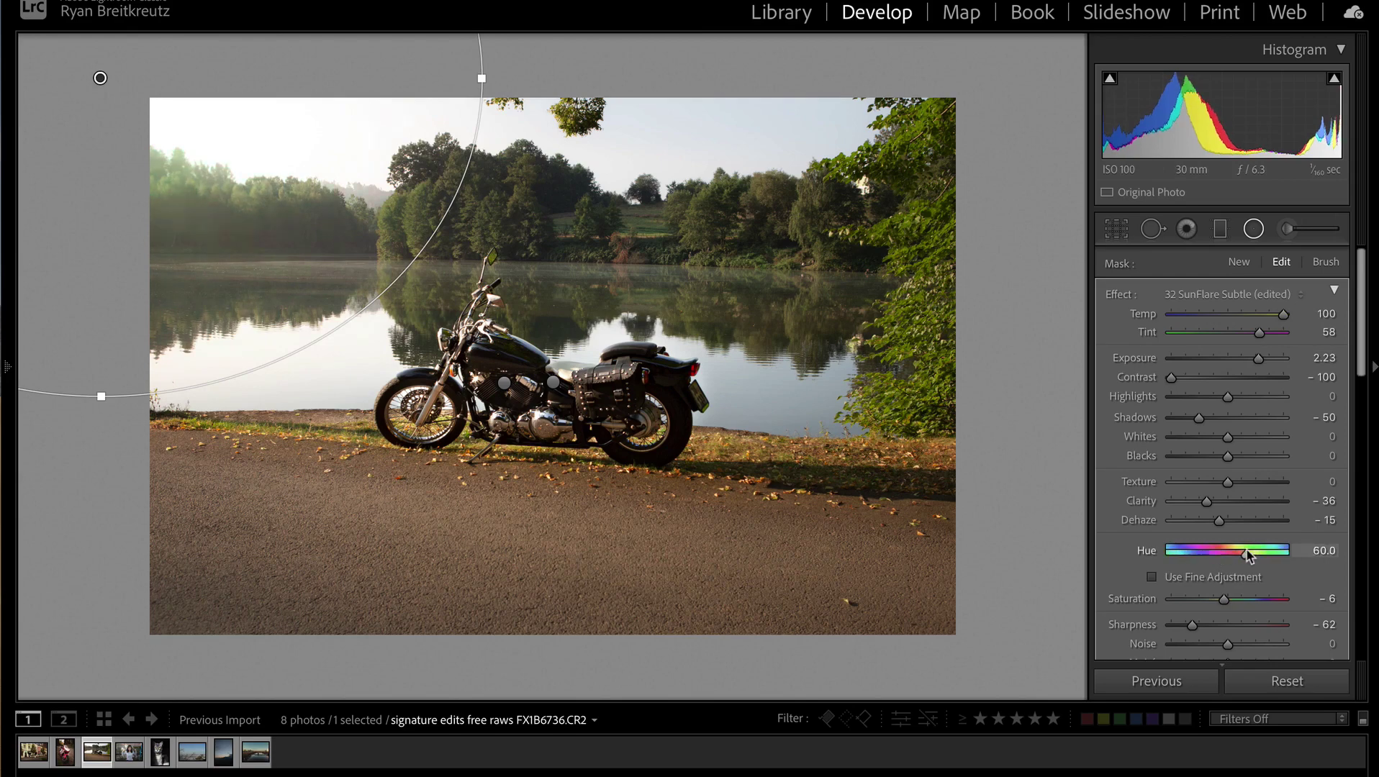
key("ctrl+z")
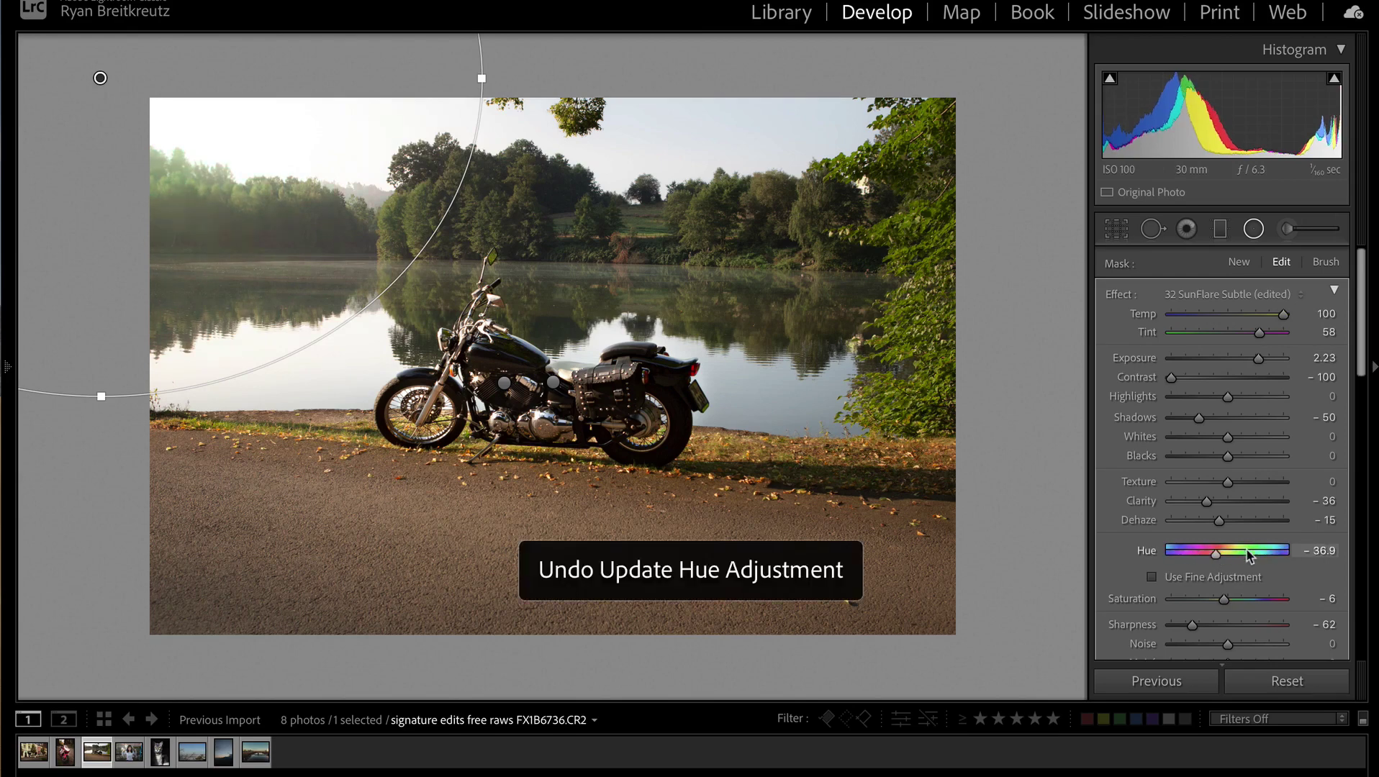
key("ctrl+z")
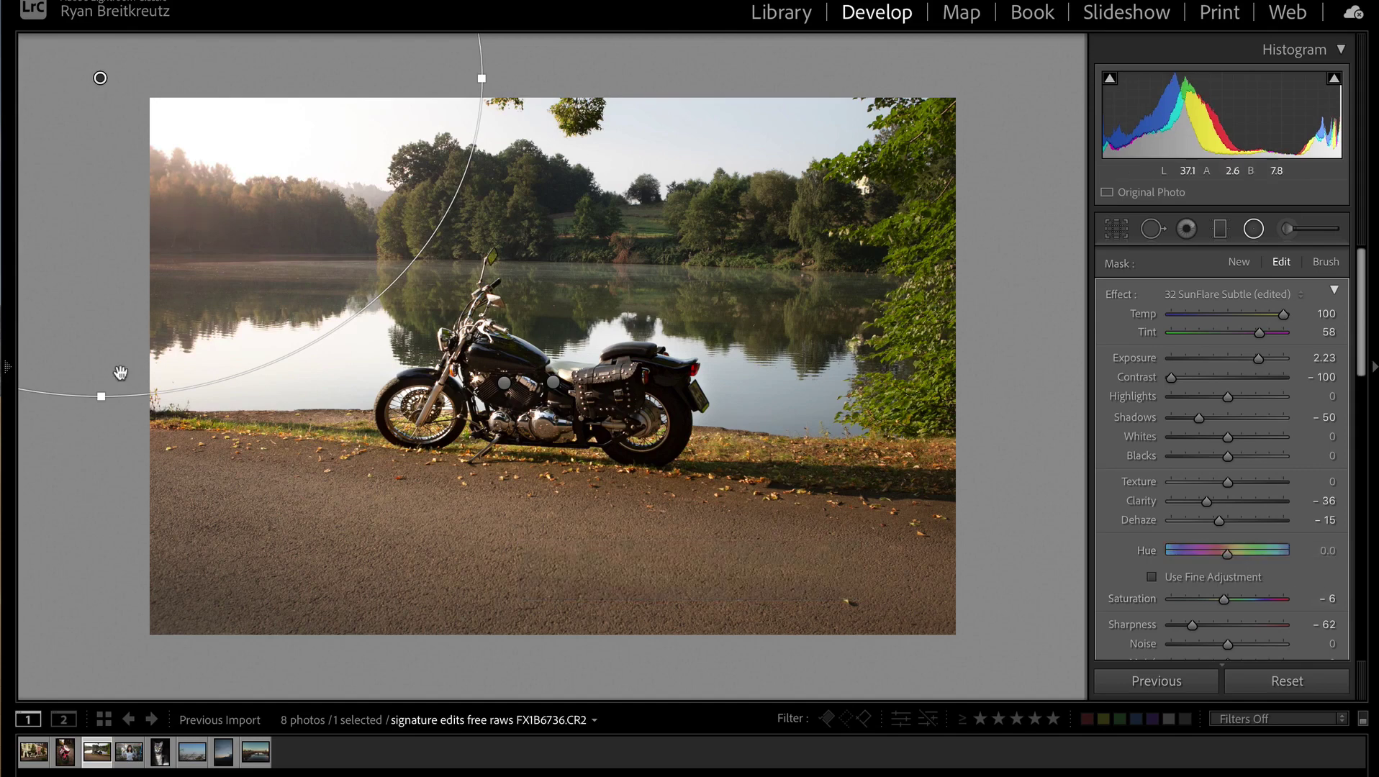
Step: Stretch the sun flare filter's ellipse downward past the shoreline onto the road
left_click_drag(101, 396, 101, 491)
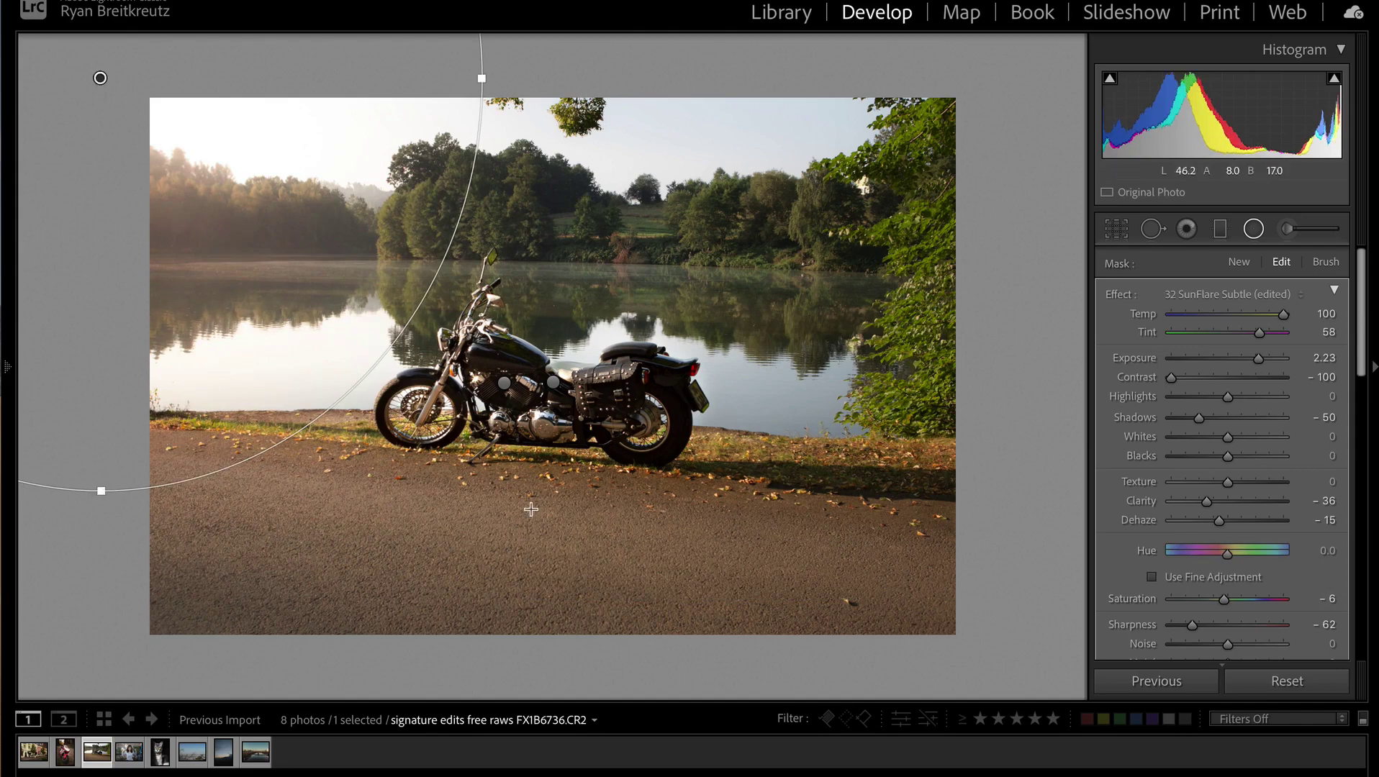
Step: Darken the foreground road with an adjustment brush at -0.48 exposure, and compare the photo before and after
left_click(1307, 229)
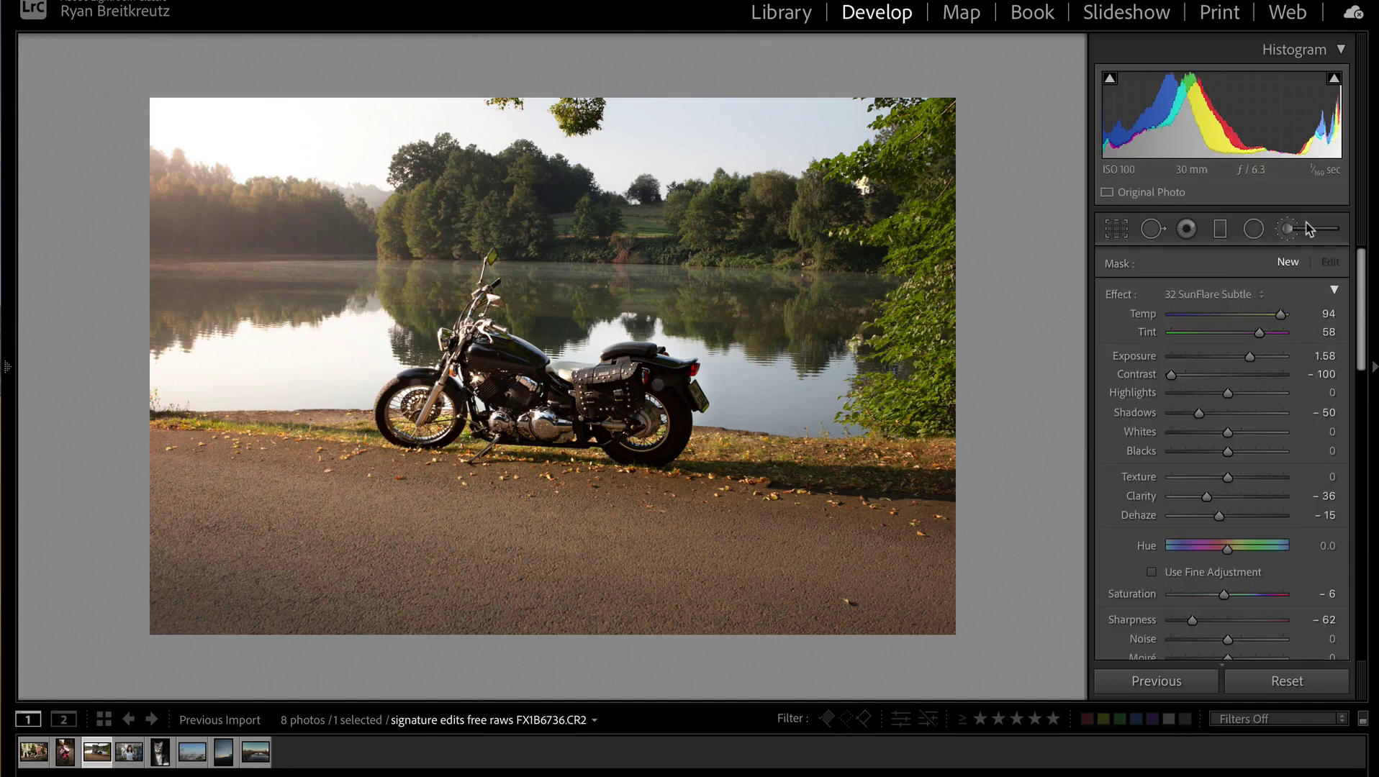
key("ctrl+minus")
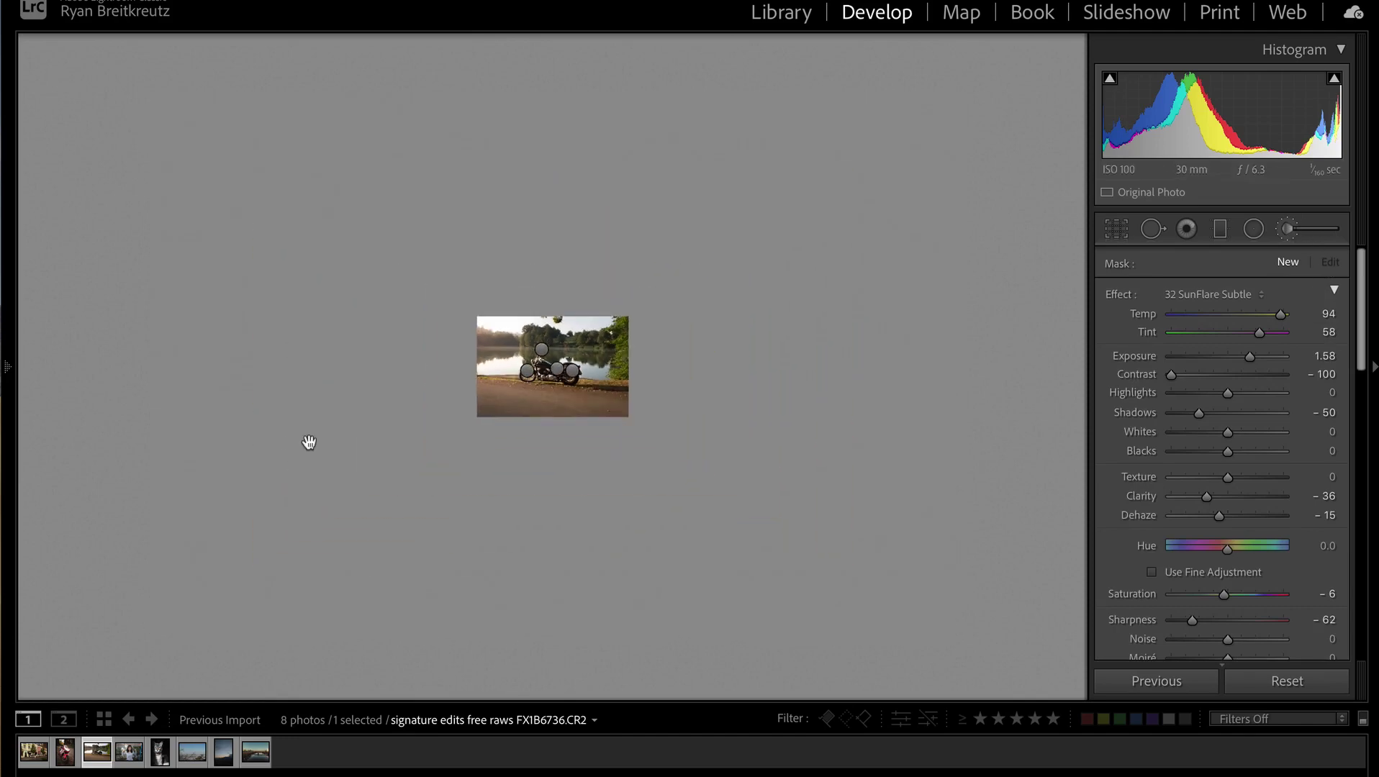
key("ctrl+equal")
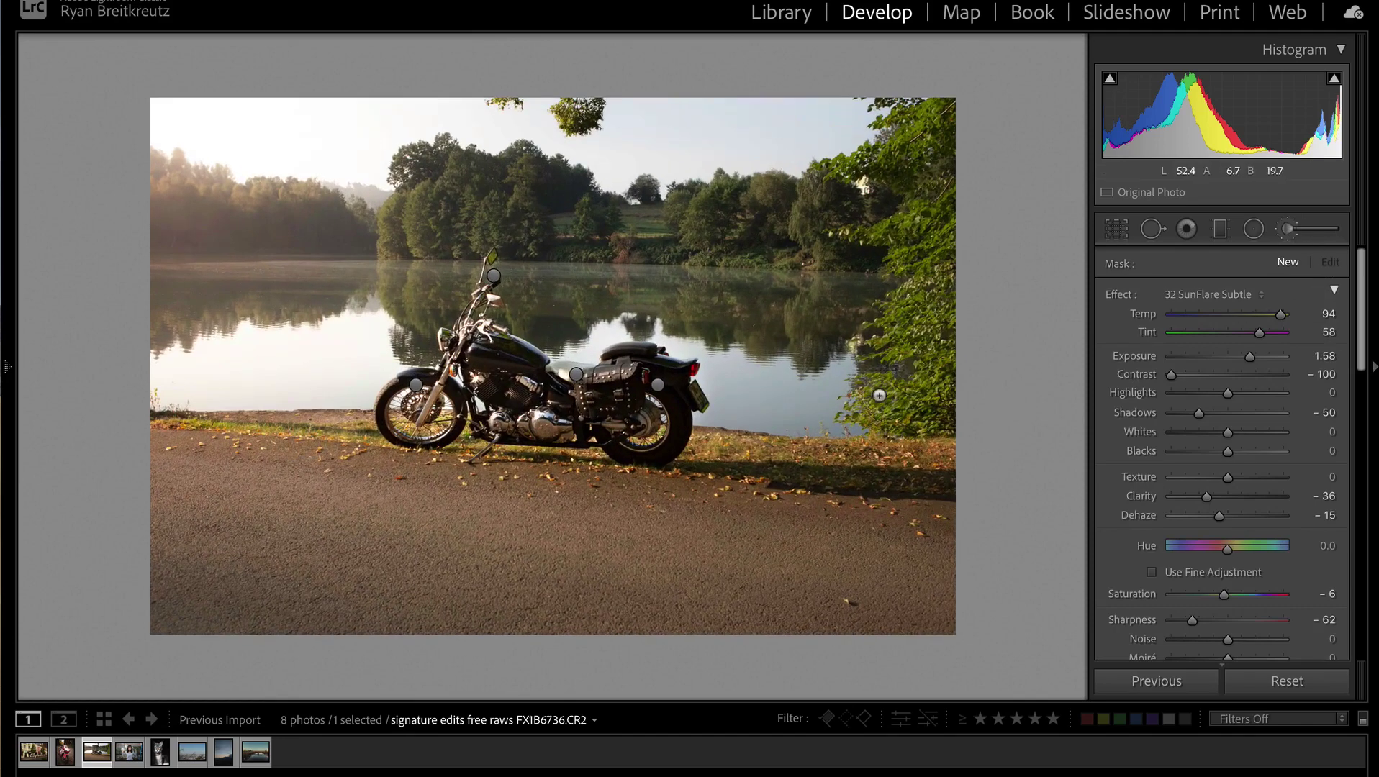
left_click(1222, 294)
scroll(1263, 388, "up", 3)
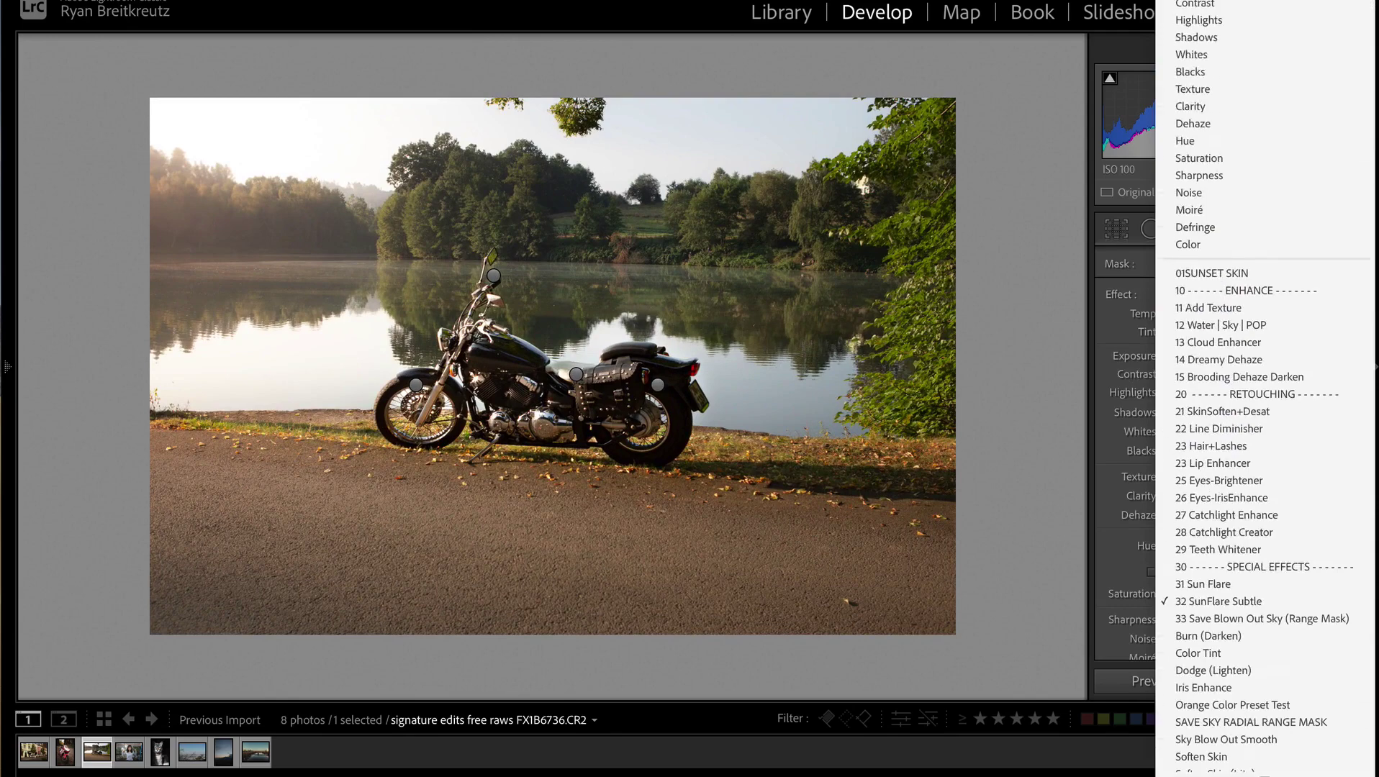
left_click(1231, 0)
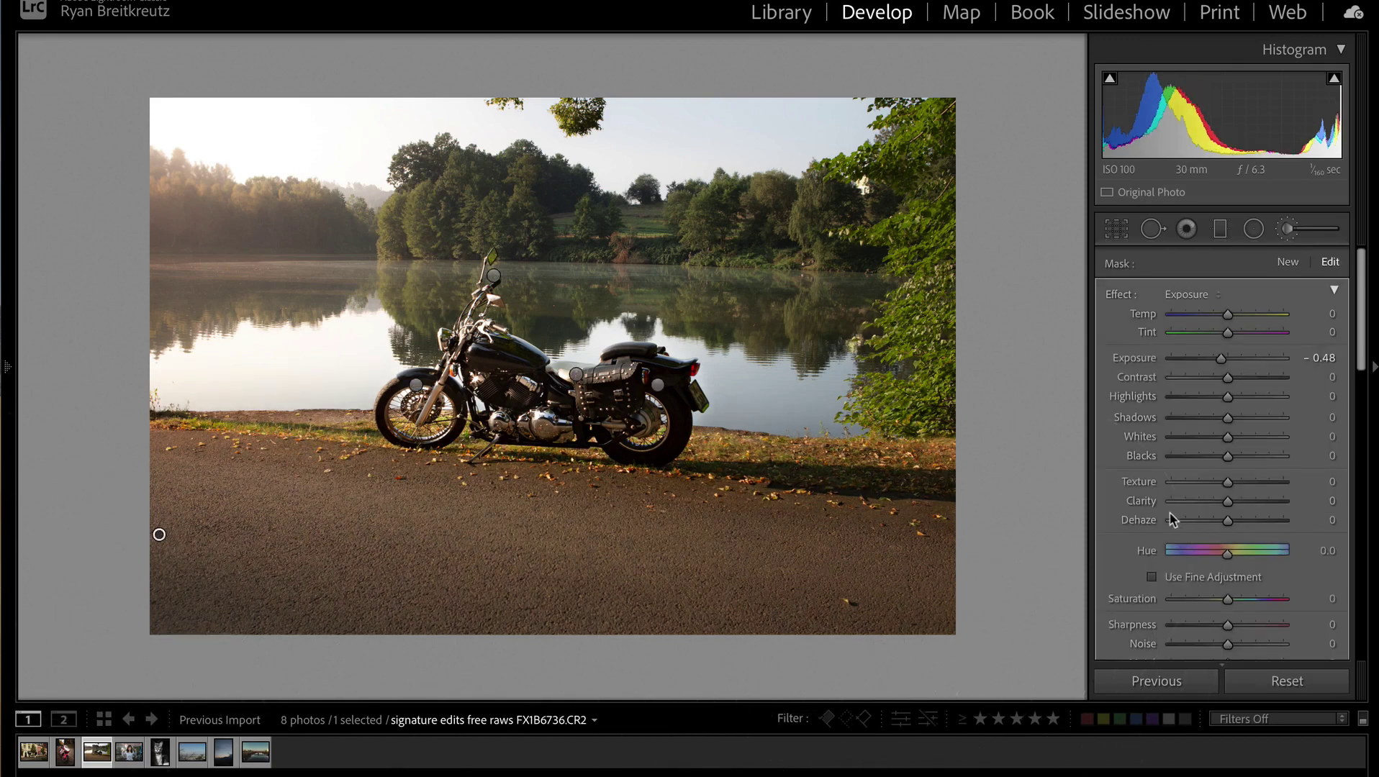
key("k")
key("backslash")
key("backslash")
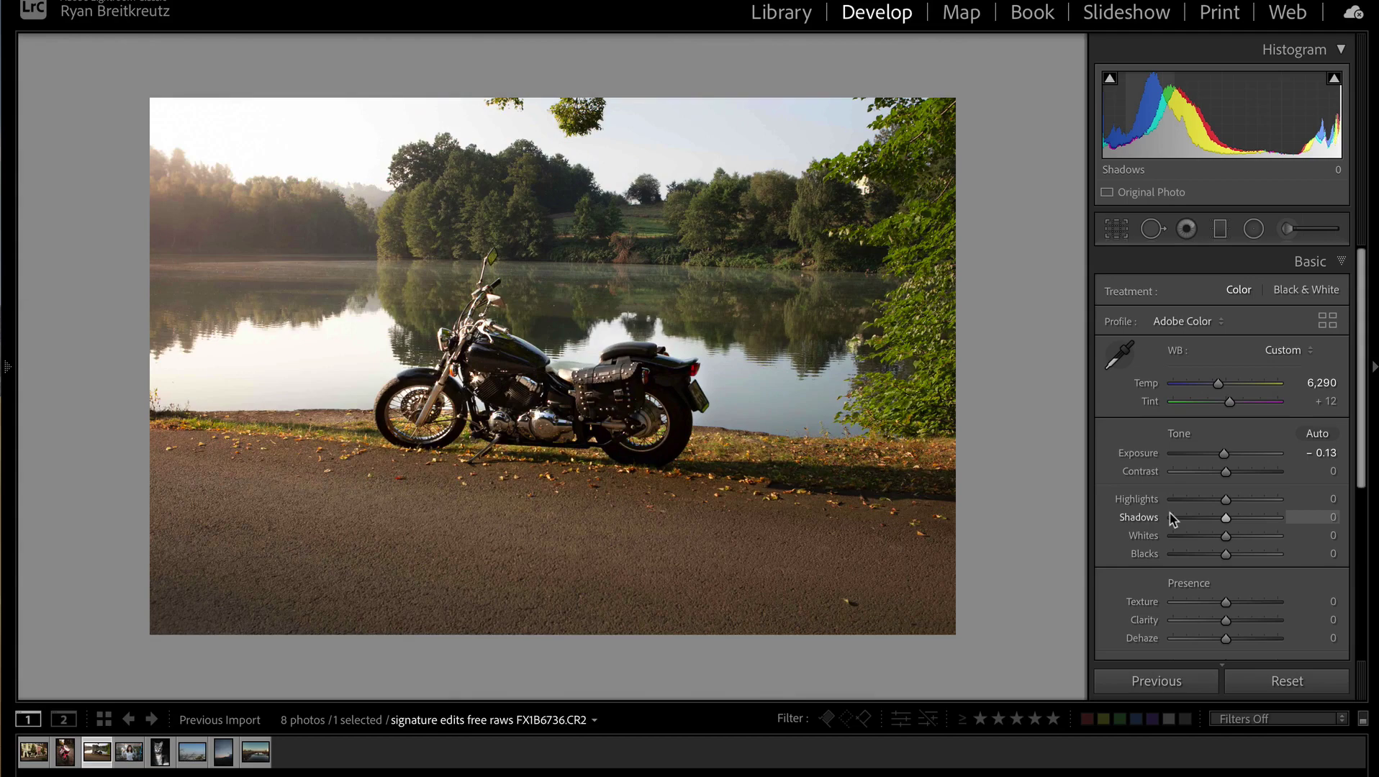
Step: Switch to the portrait of the woman on the swing, and set contrast to +27 and exposure to +0.15
key("Right")
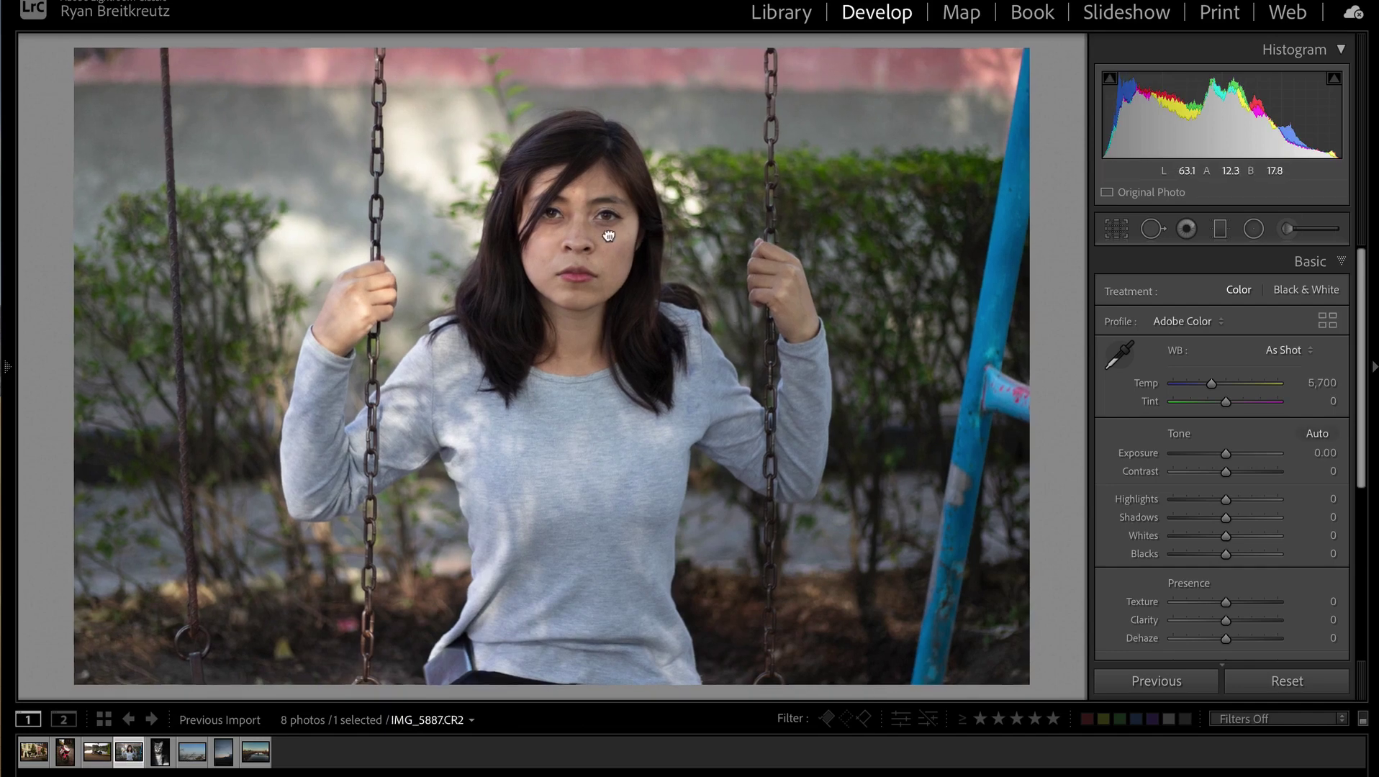
left_click(619, 196)
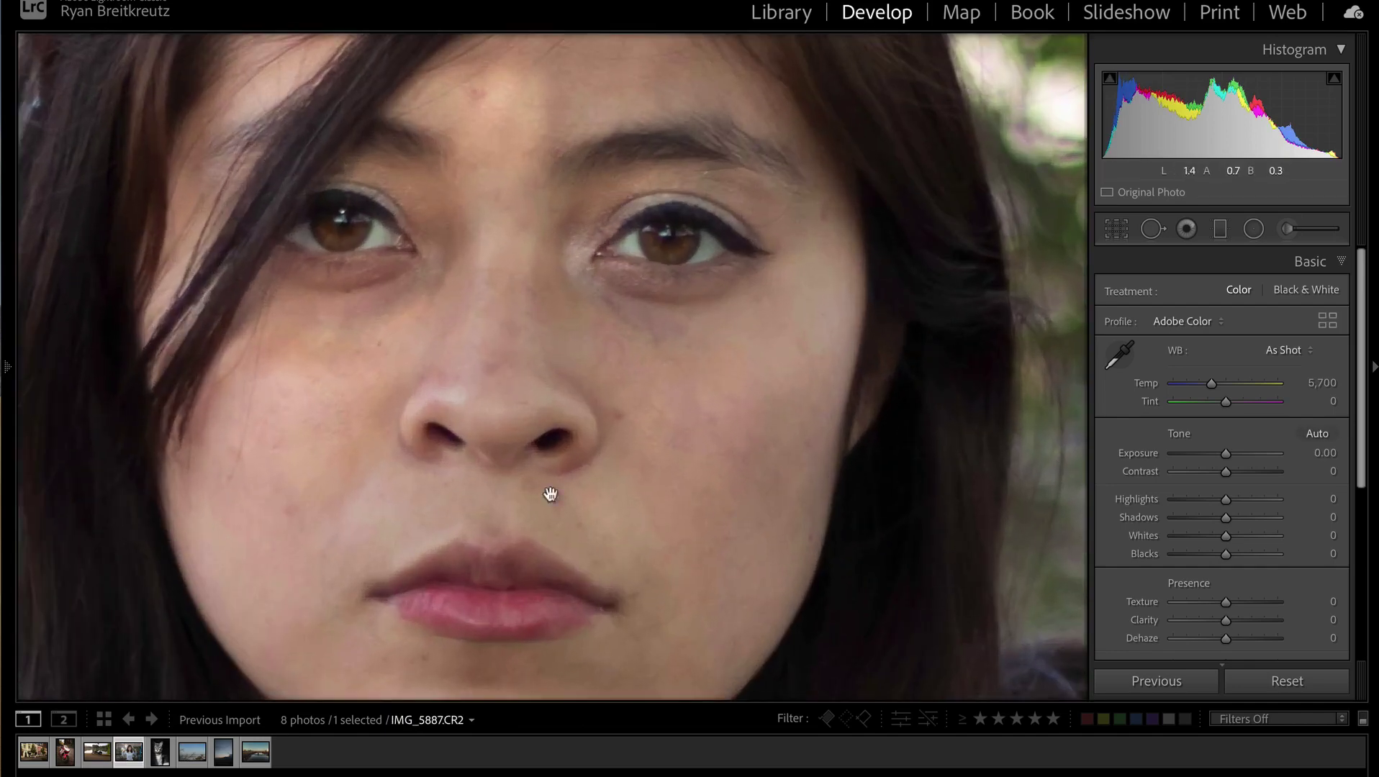
left_click(591, 317)
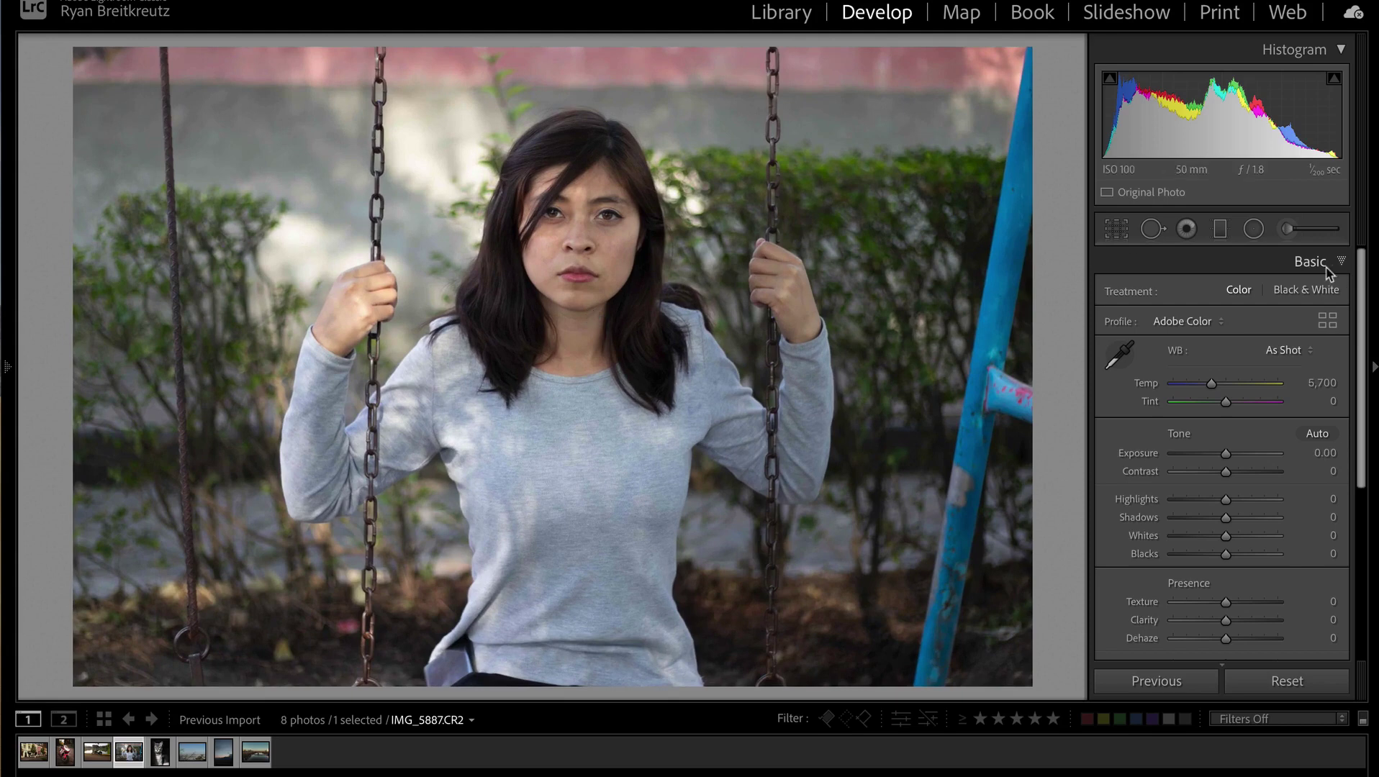
left_click_drag(1226, 472, 1239, 472)
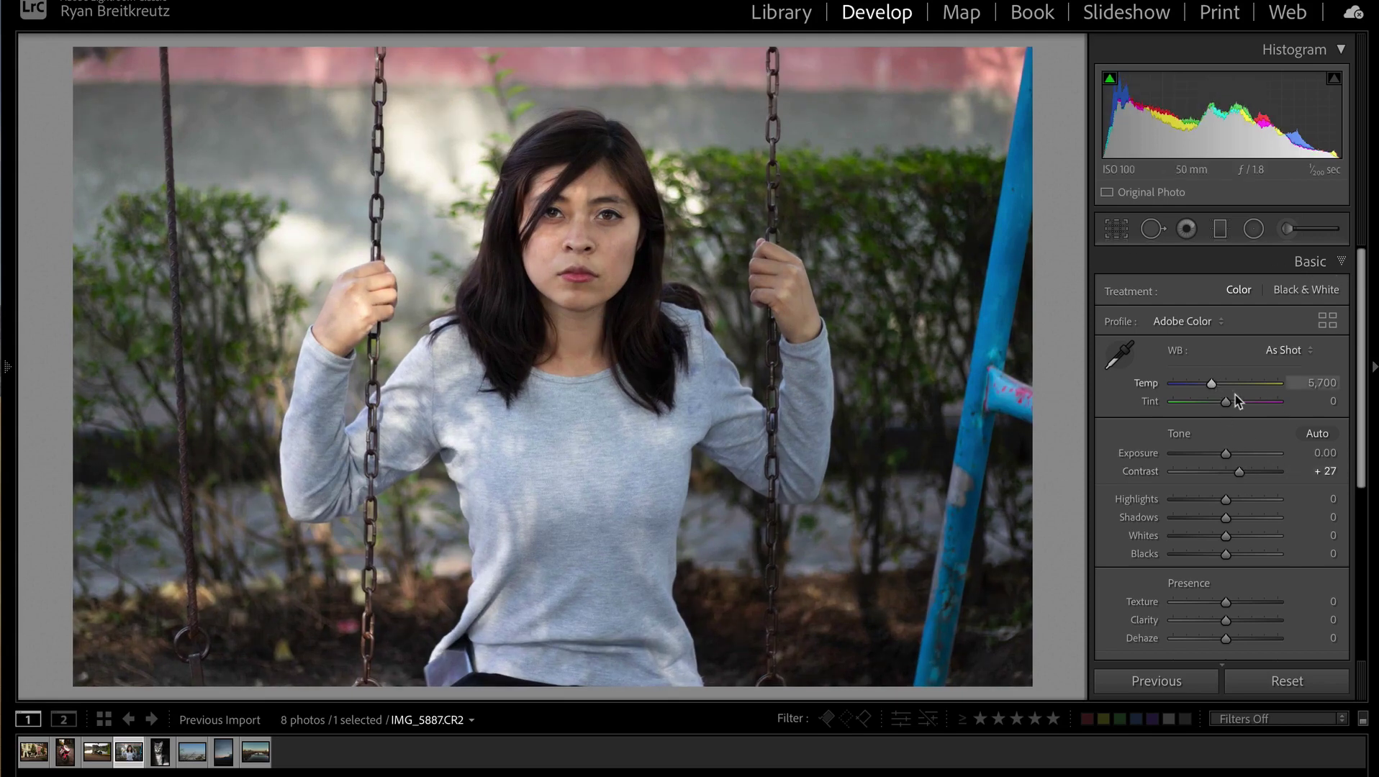
left_click_drag(1225, 454, 1228, 461)
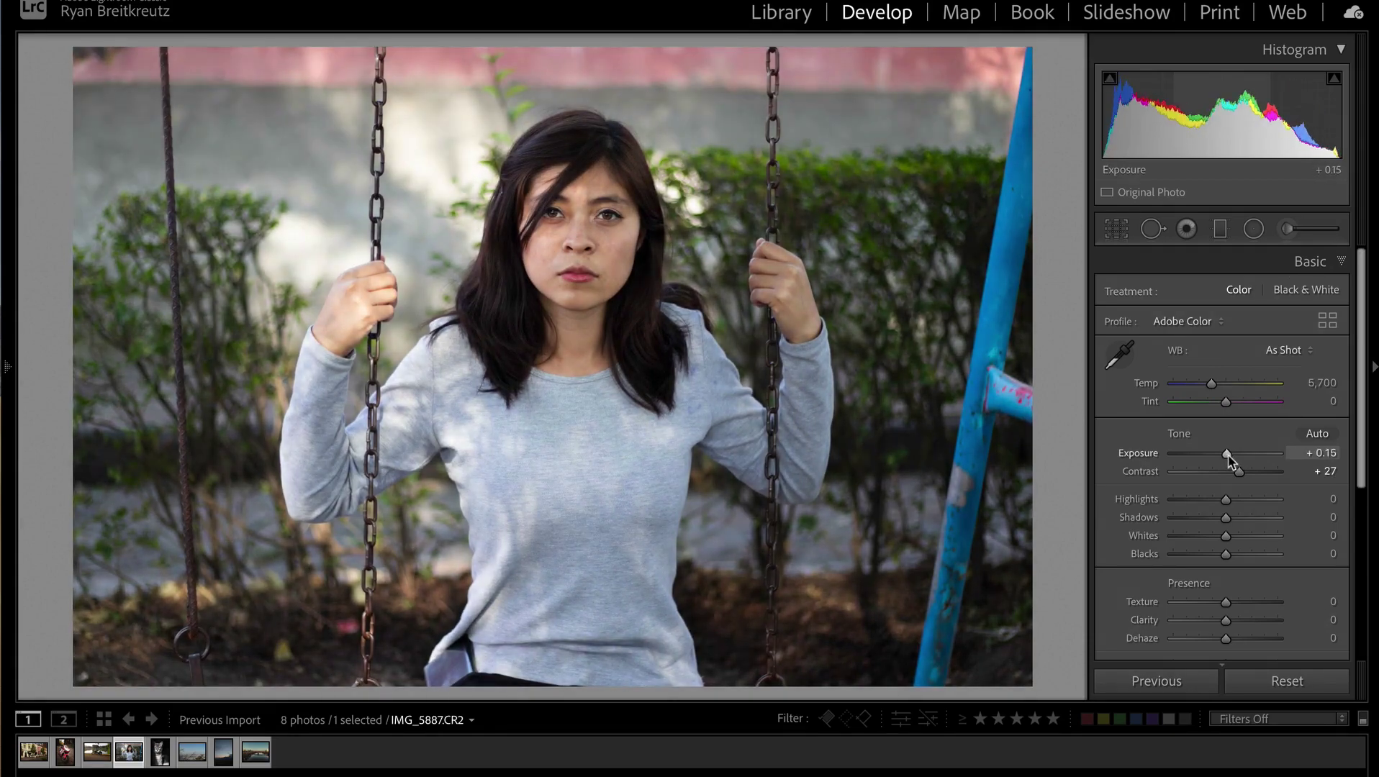
Step: Heal the small blemishes on the woman's forehead, cheeks and around her mouth using size 25 spot removal
left_click(590, 218)
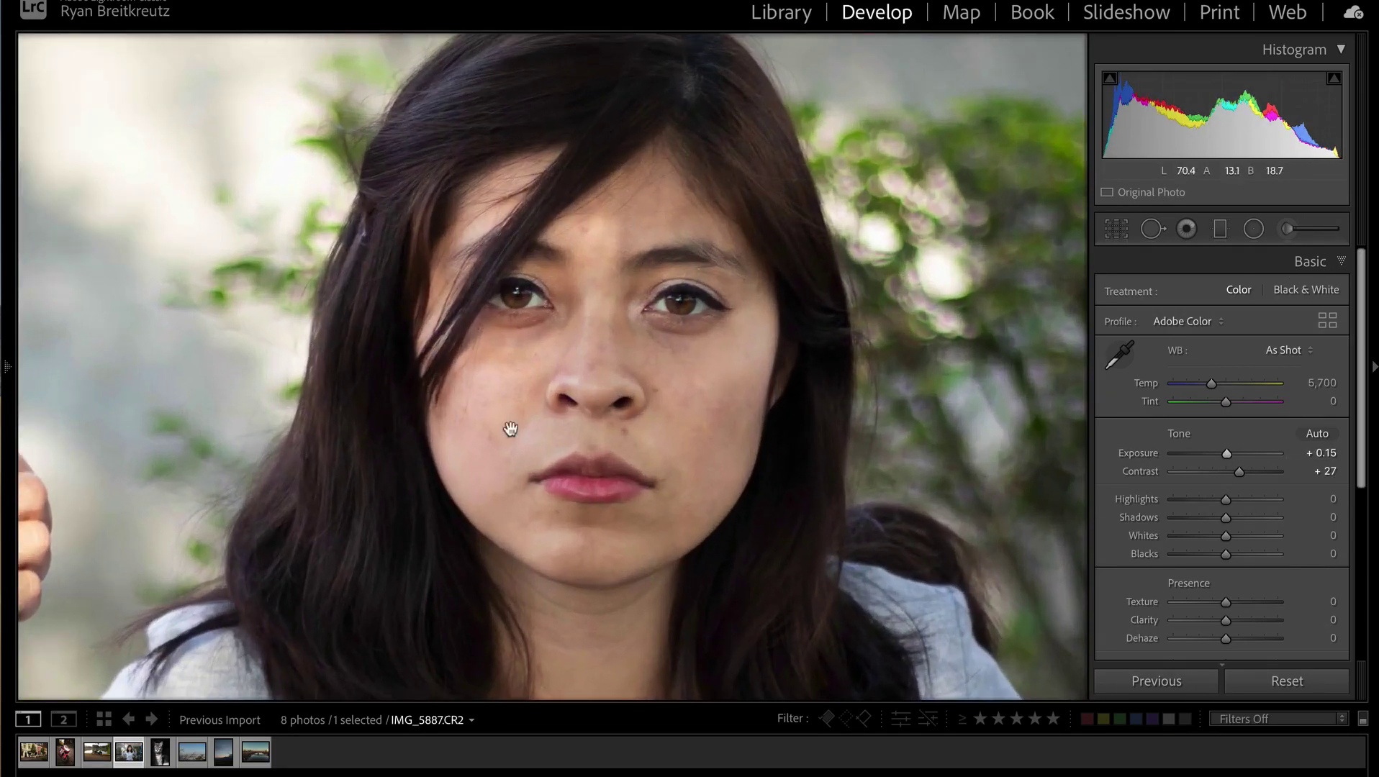
left_click(1287, 231)
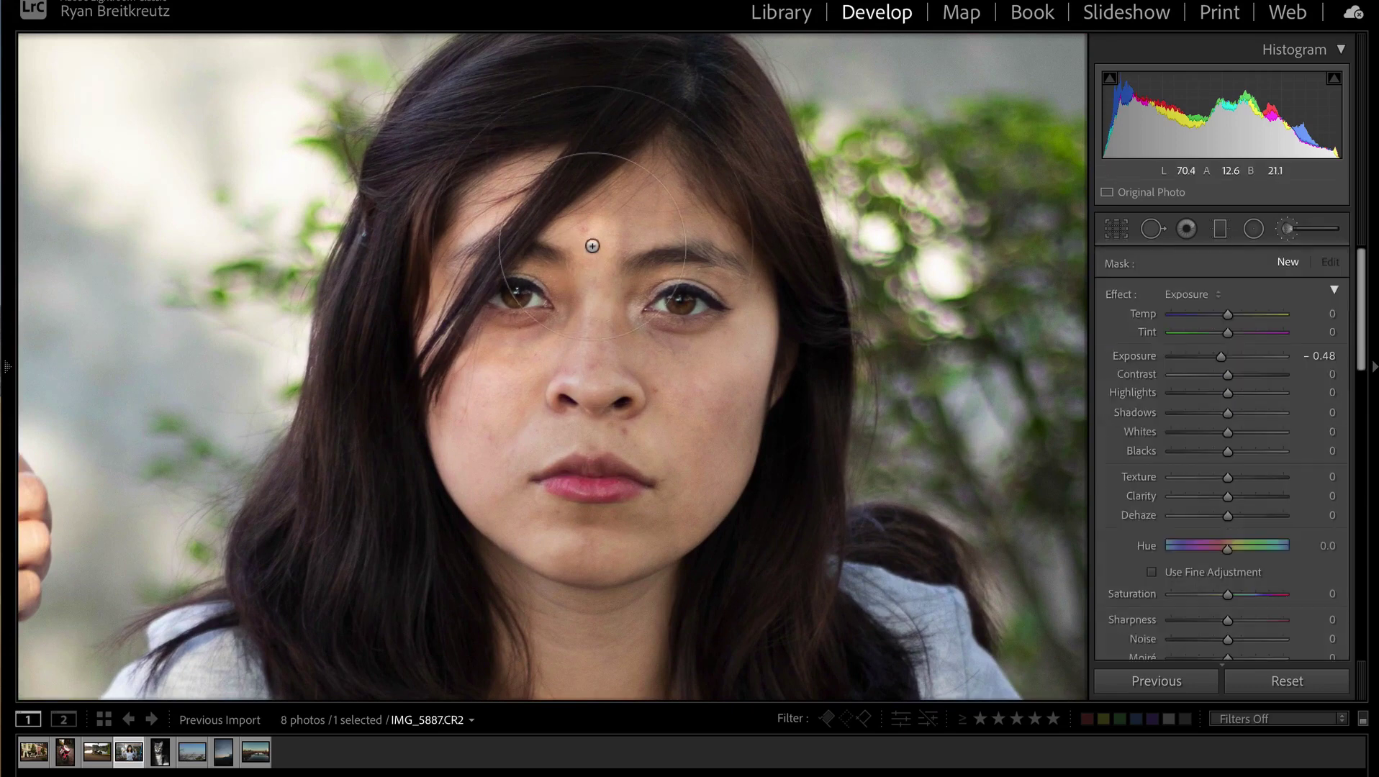
left_click(1153, 229)
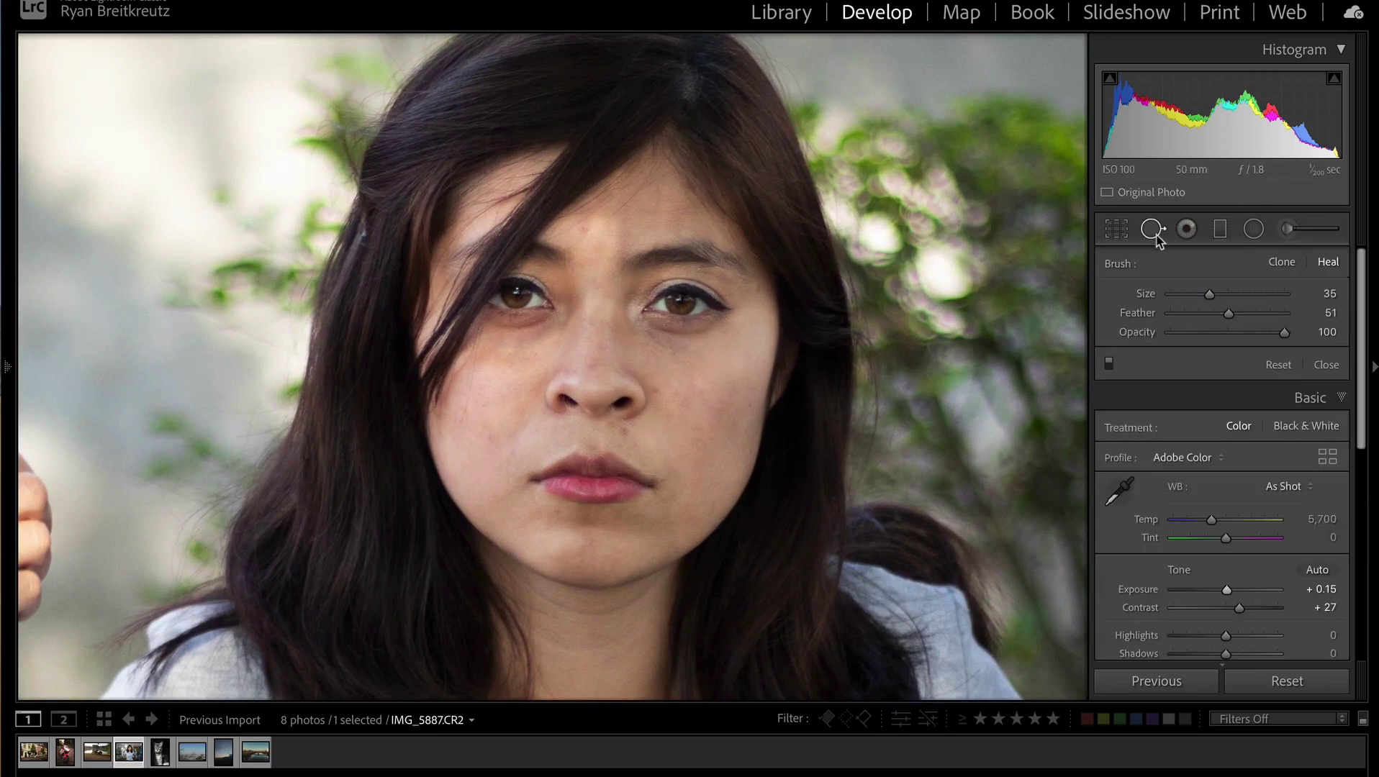
left_click(624, 432)
left_click(654, 390)
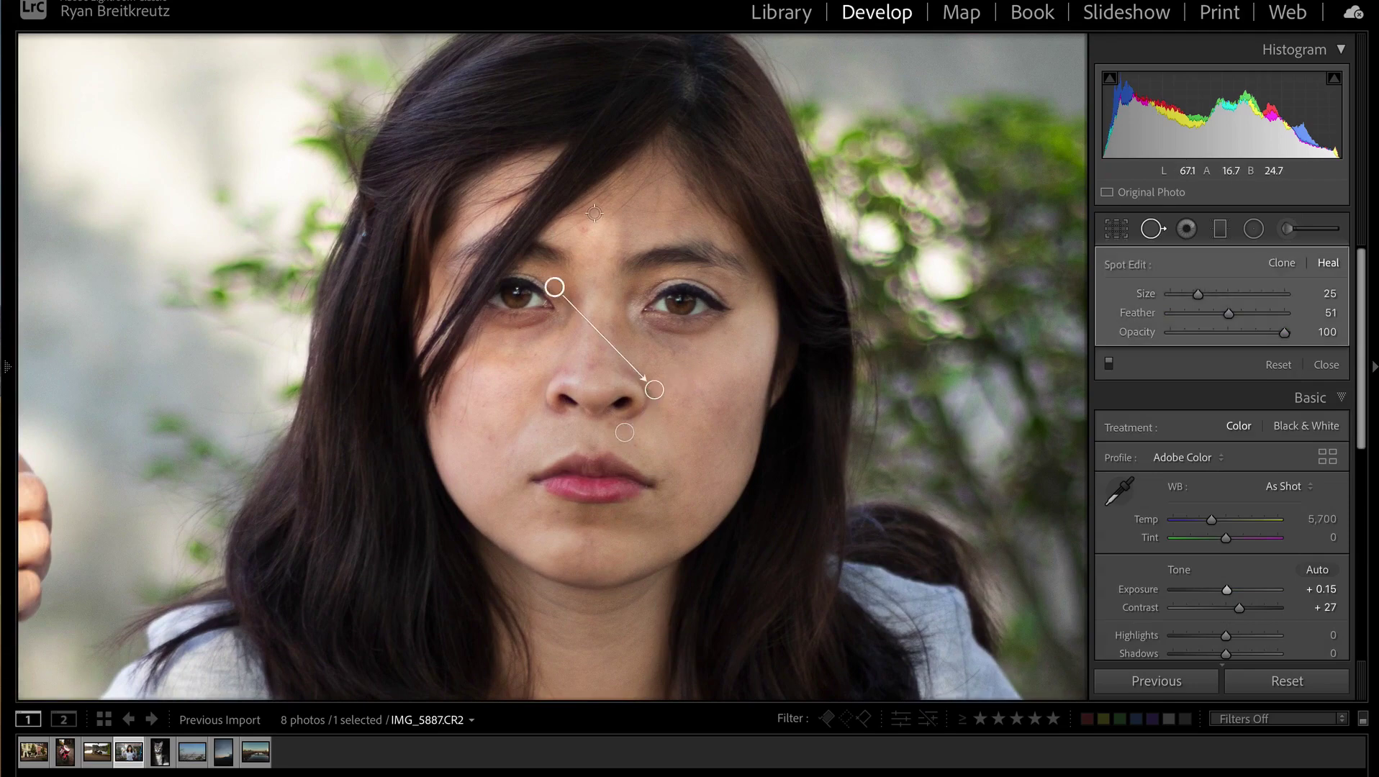
left_click(585, 229)
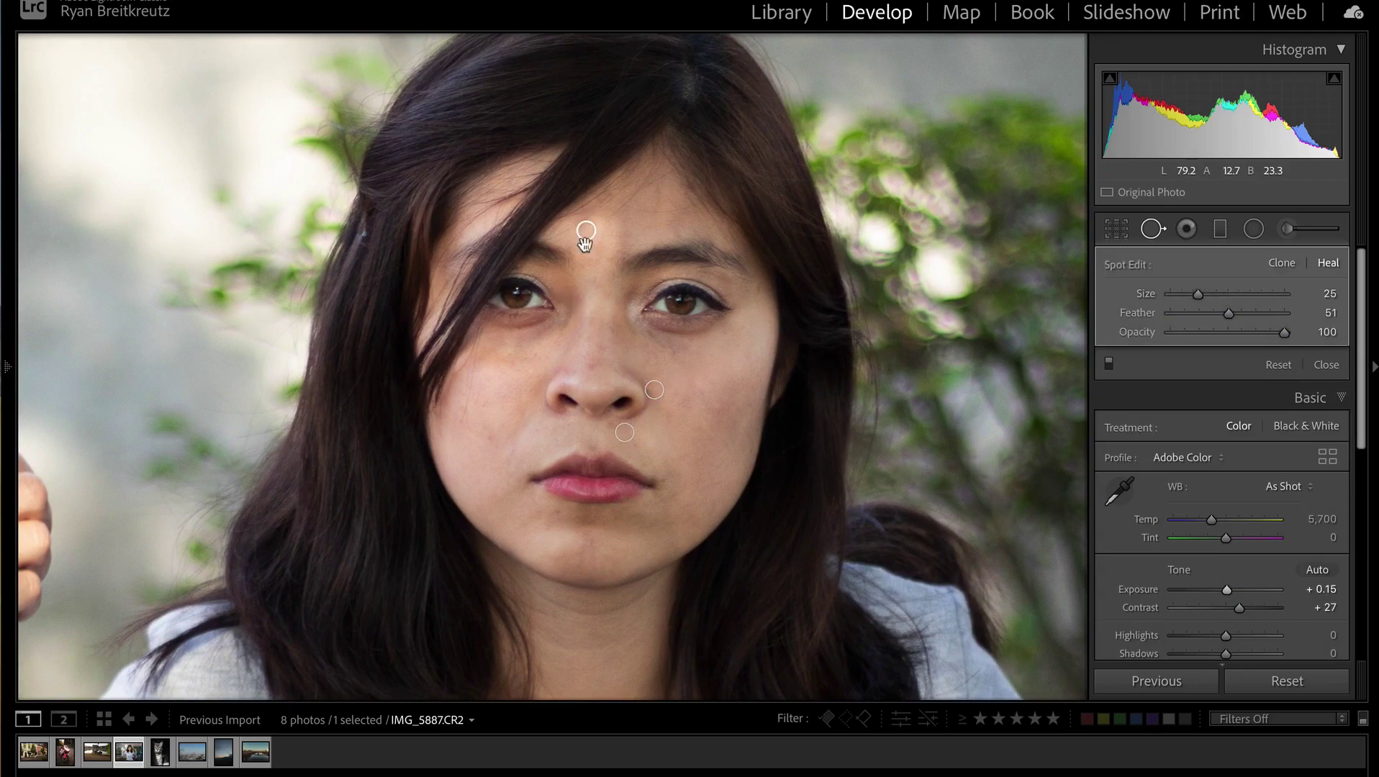
left_click(504, 520)
left_click(555, 509)
left_click(664, 481)
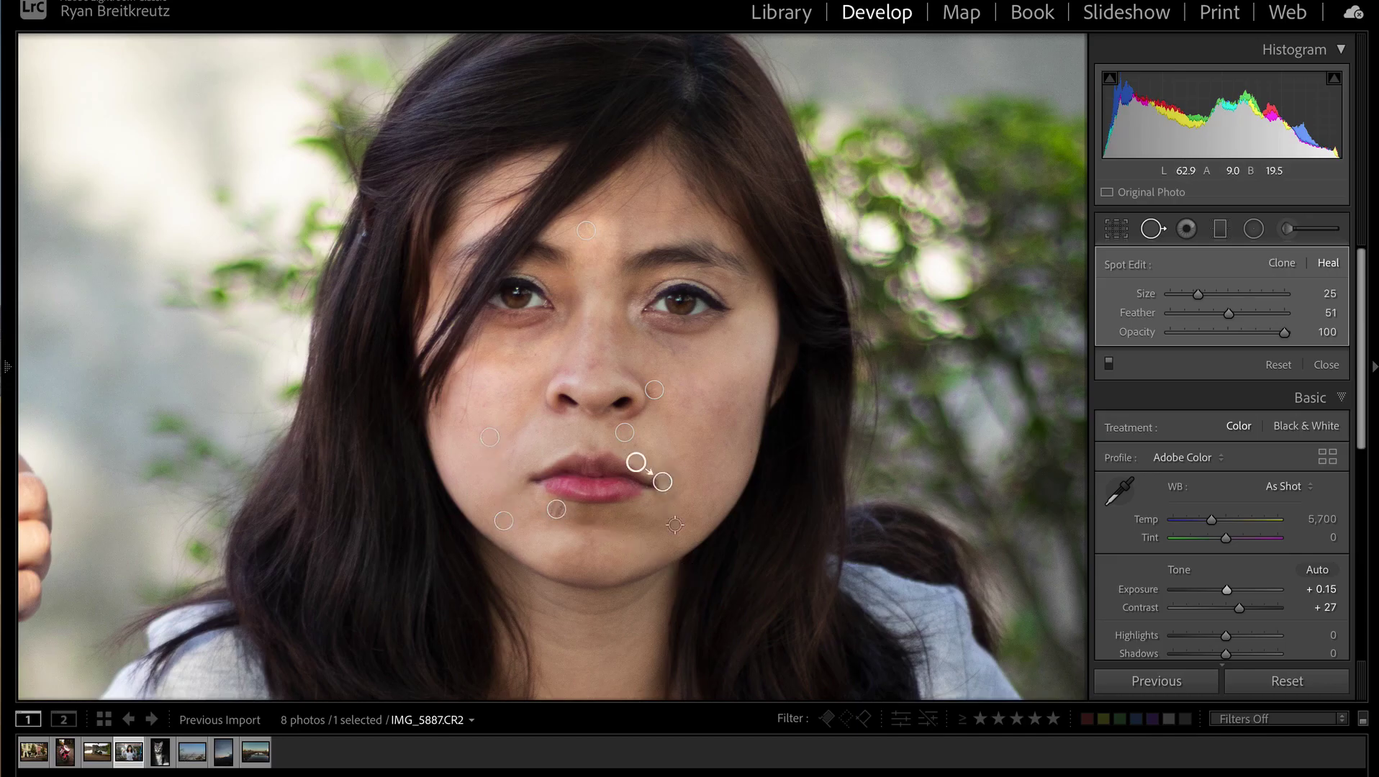
Step: Move the sampling source of the healed spot below the lips from the dark hair onto clear chin skin
left_click(556, 510)
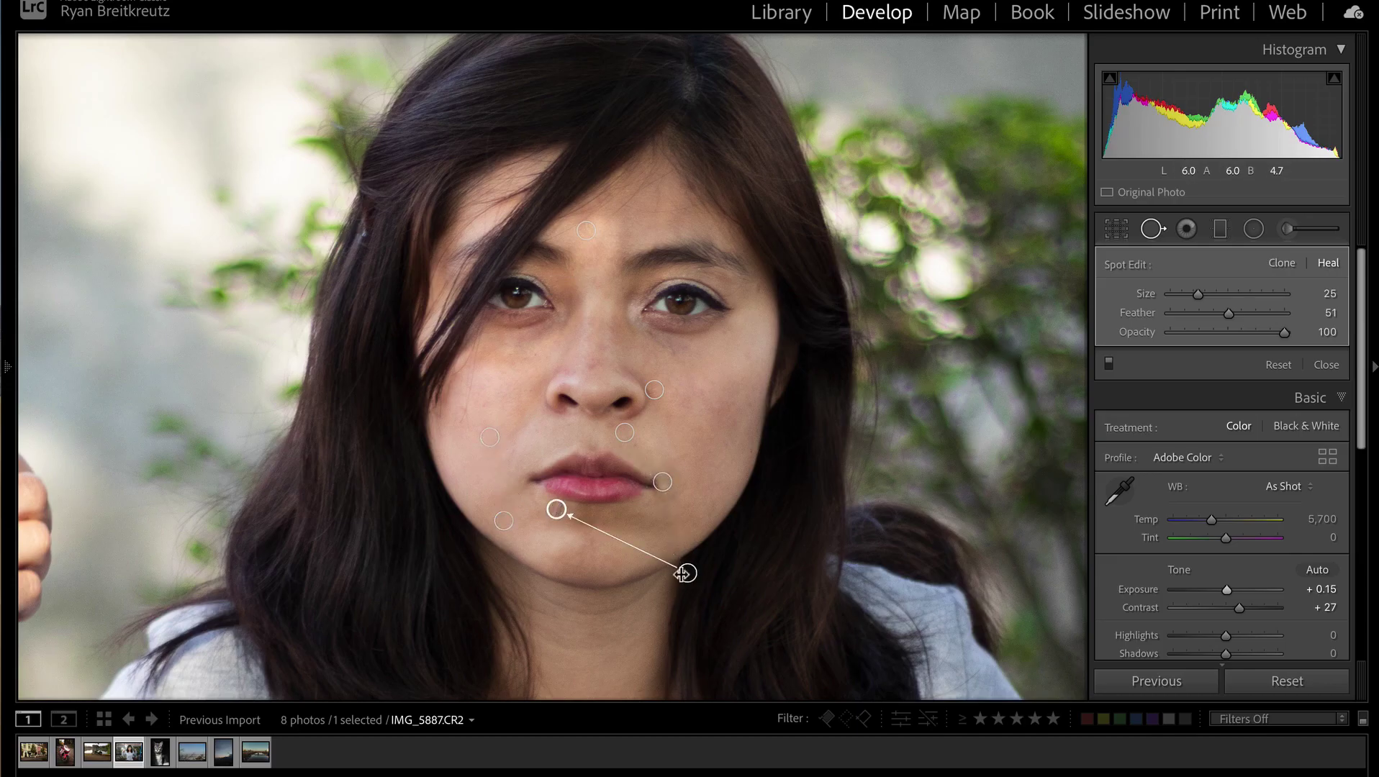
left_click_drag(682, 574, 673, 538)
key("ctrl+z")
left_click_drag(686, 572, 626, 547)
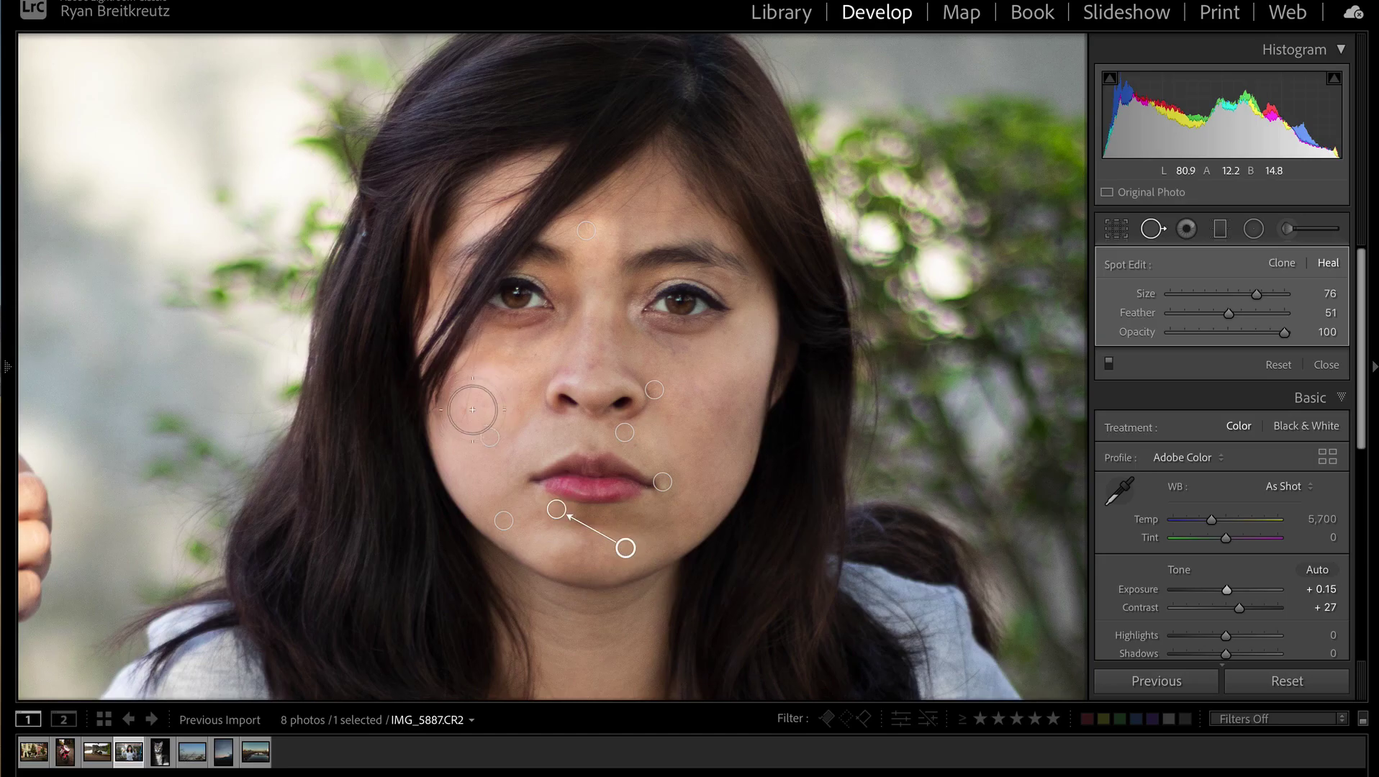
Step: Heal the large patch on the cheek below the loose hair strand at size 67 and opacity 47, sampling skin nearer the nose
left_click(472, 408)
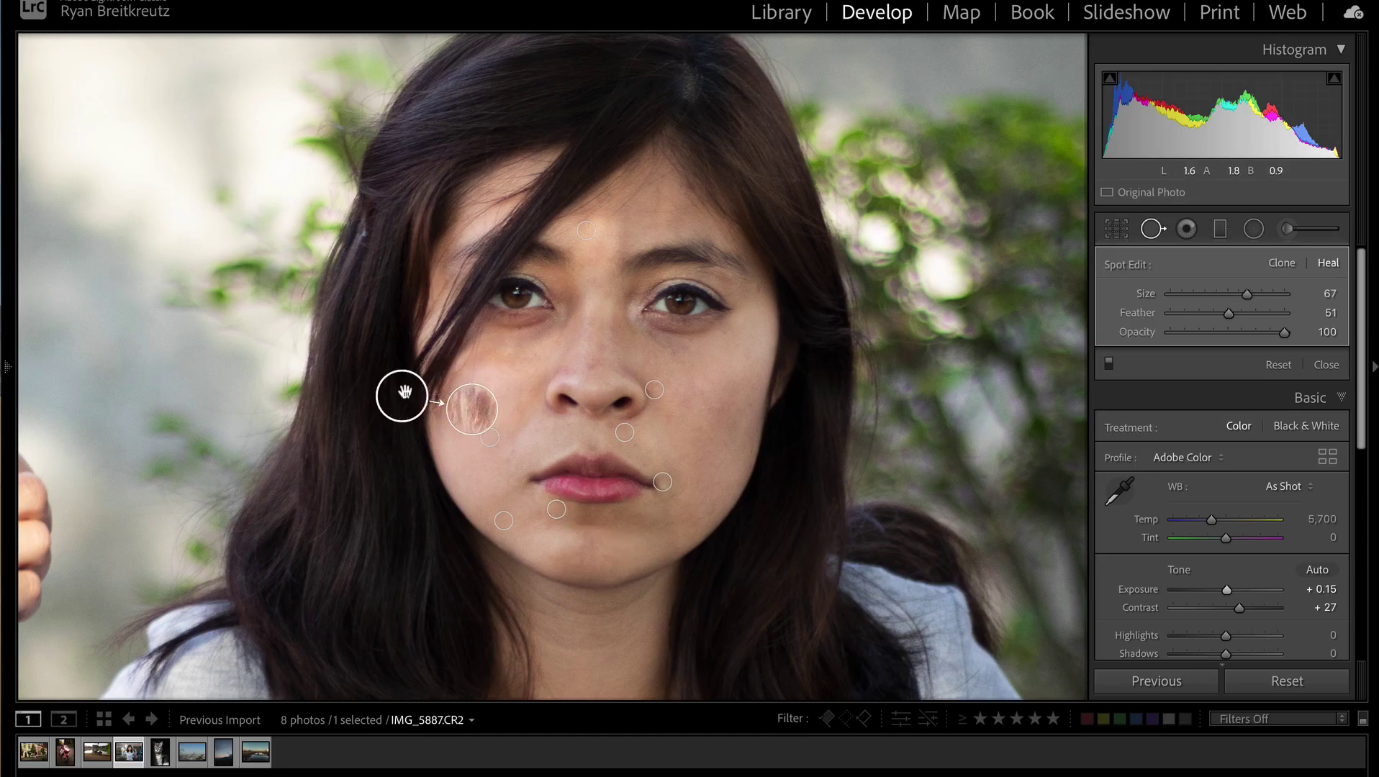
left_click_drag(405, 392, 518, 370)
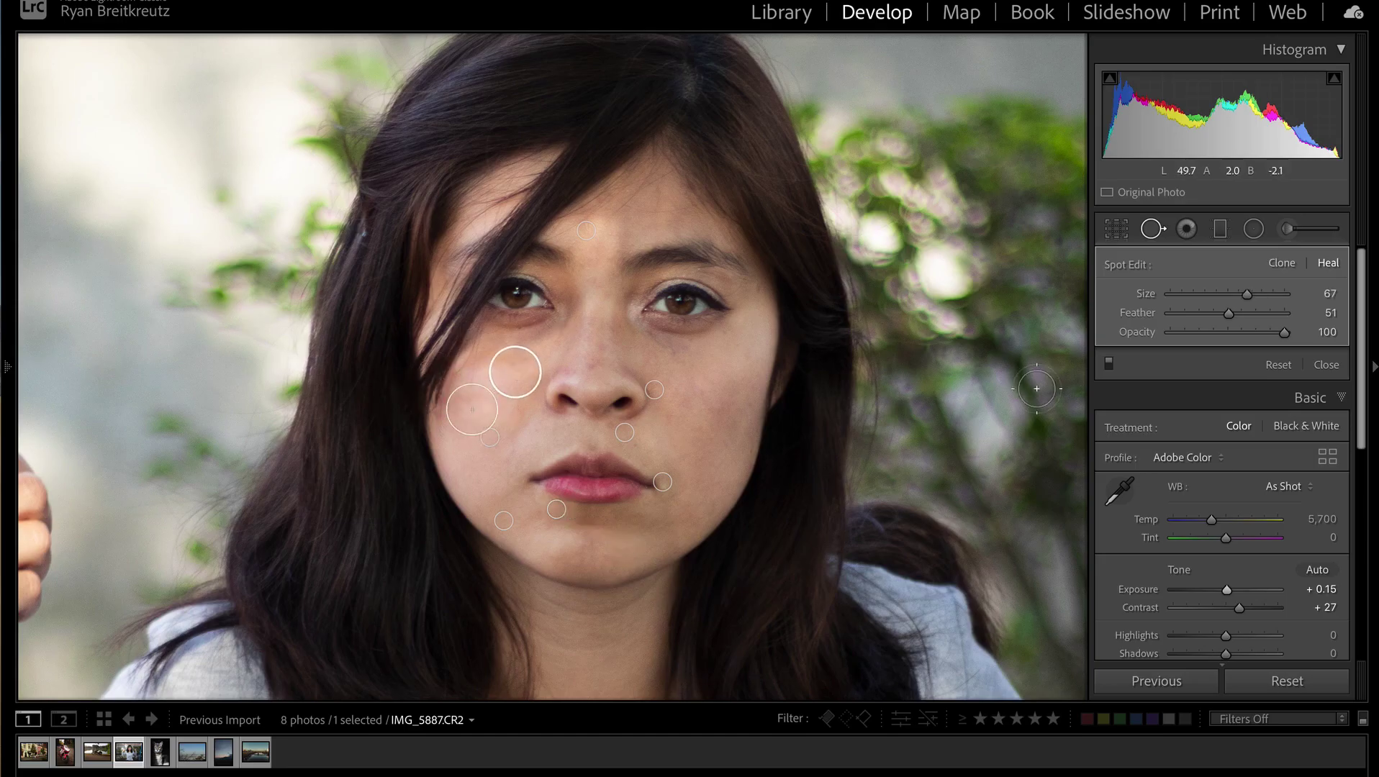
left_click_drag(1259, 332, 1224, 335)
Step: Heal the shine on the nose with two size 32 spots at opacity 47, sampling the second from the skin below the eye
left_click(593, 366)
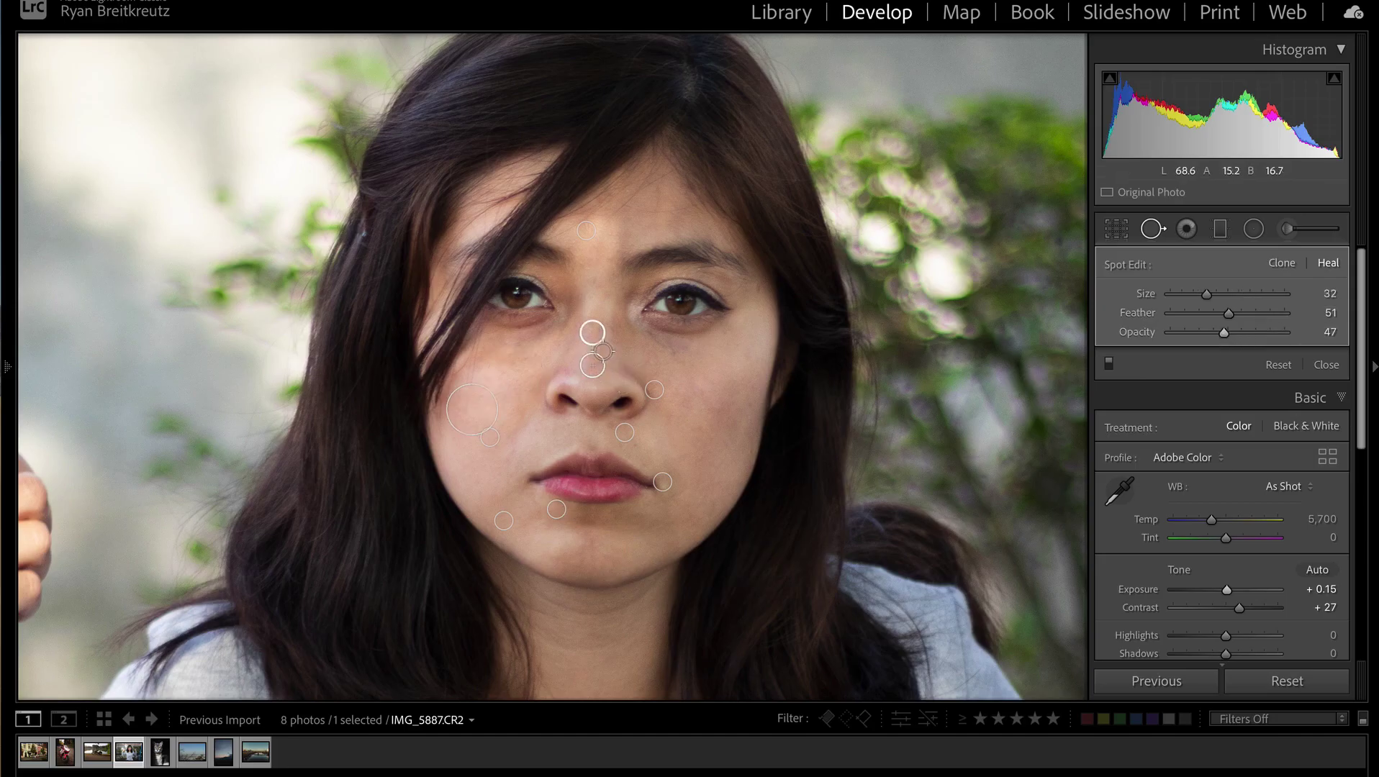
left_click(603, 351)
mouse_move(623, 330)
left_mouse_down()
mouse_move(649, 325)
mouse_move(694, 352)
left_mouse_up()
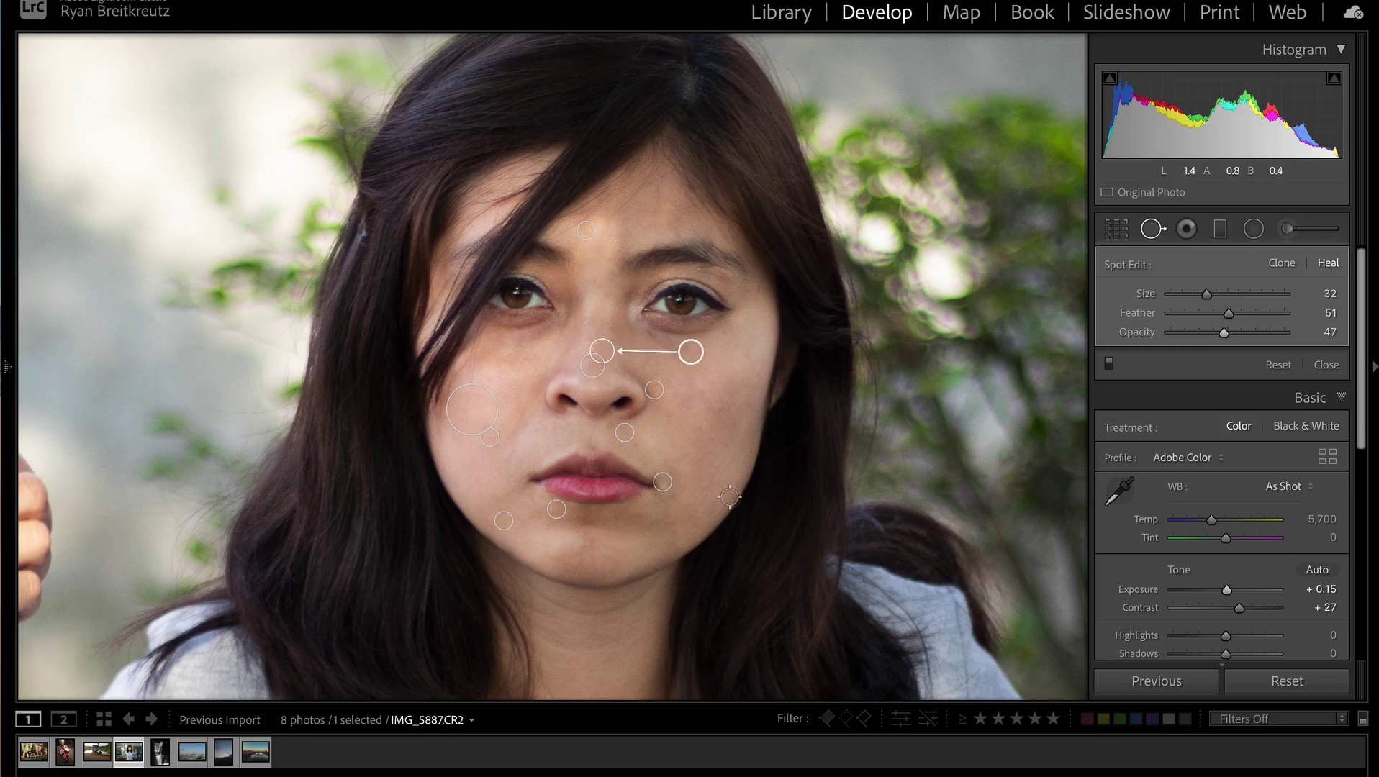
Step: Heal two chin areas at sizes 32 and 42 with opacity 47, sampling nearby chin skin, and close spot removal
left_click(550, 567)
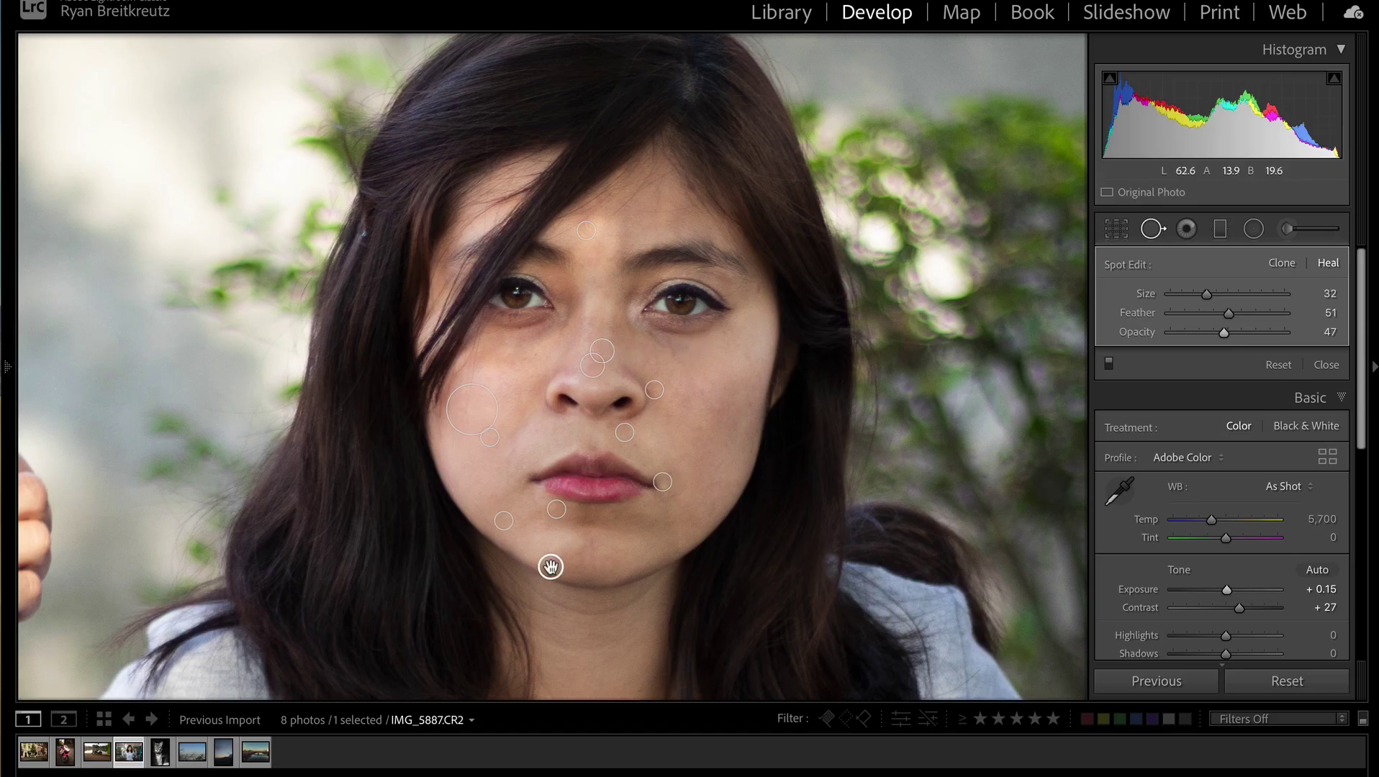
left_click_drag(607, 577, 535, 541)
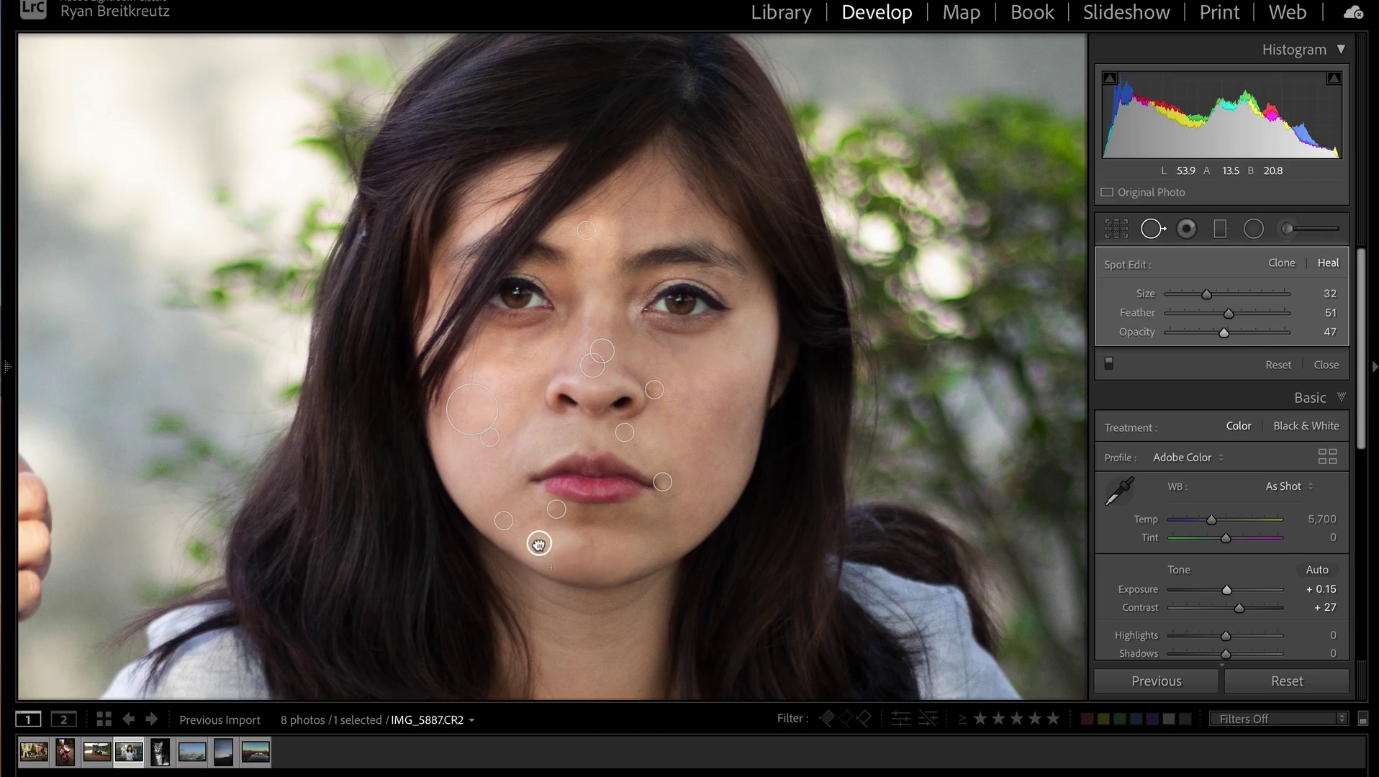
scroll(586, 539, "up", 3)
left_click(587, 539)
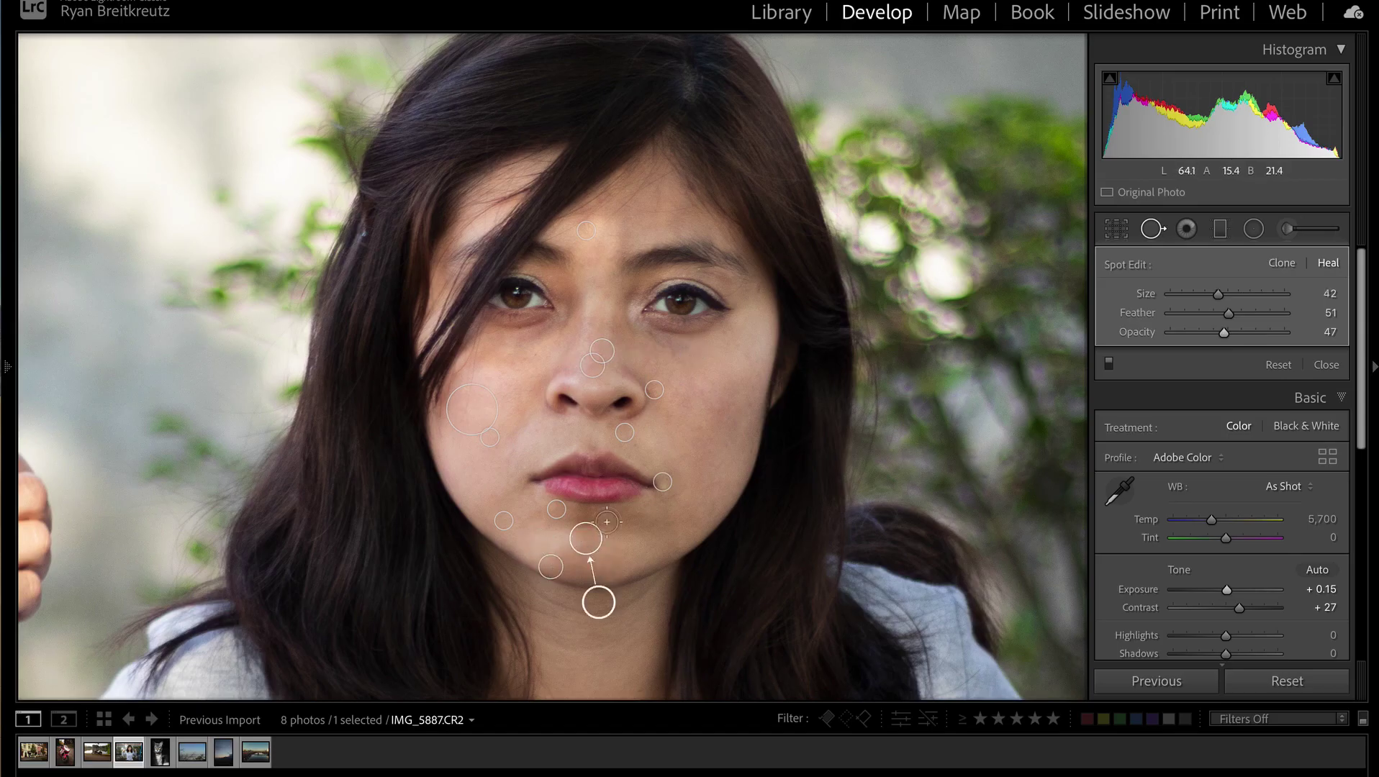
left_click_drag(607, 611, 644, 552)
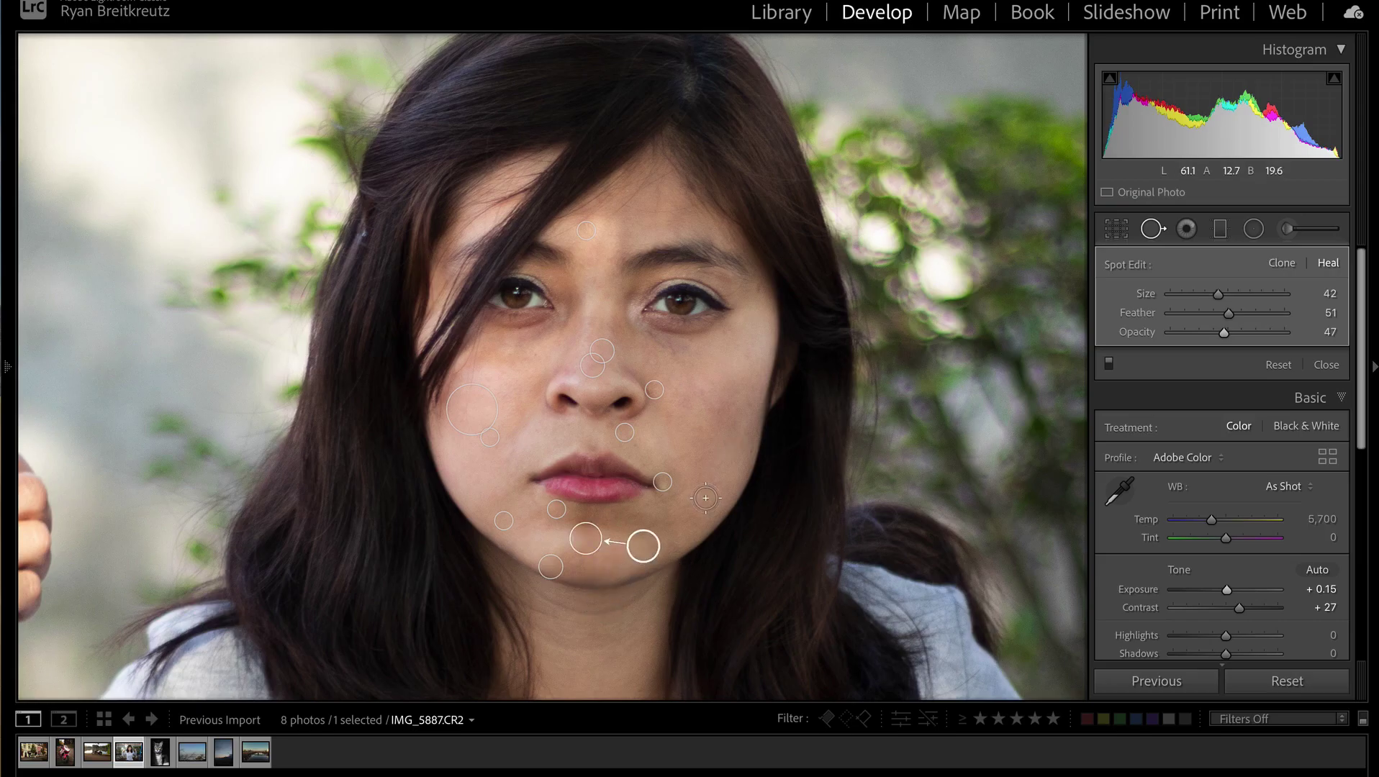
key("q")
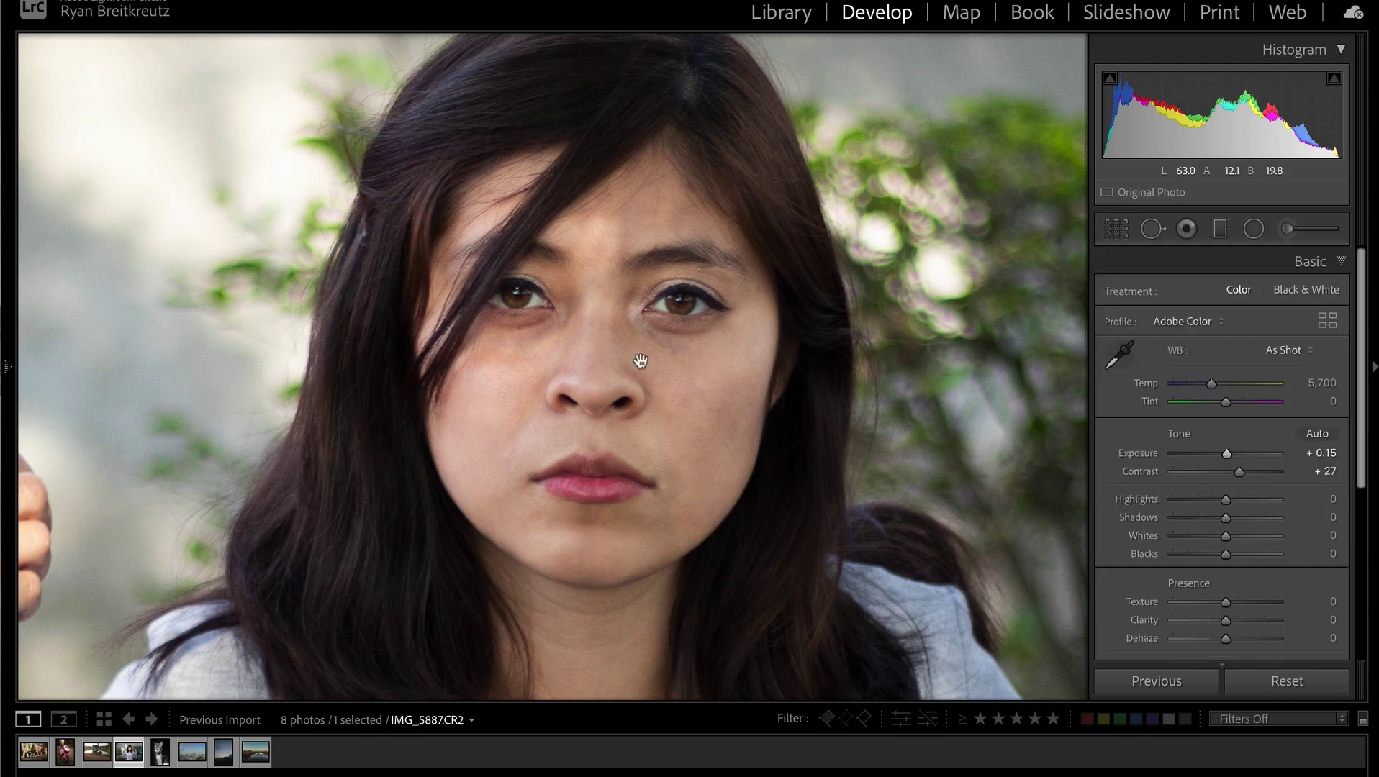
Step: Reset the adjustment brush and set contrast -41, highlights 20, whites 11, texture -27, clarity -14 and dehaze -2
left_click(653, 313)
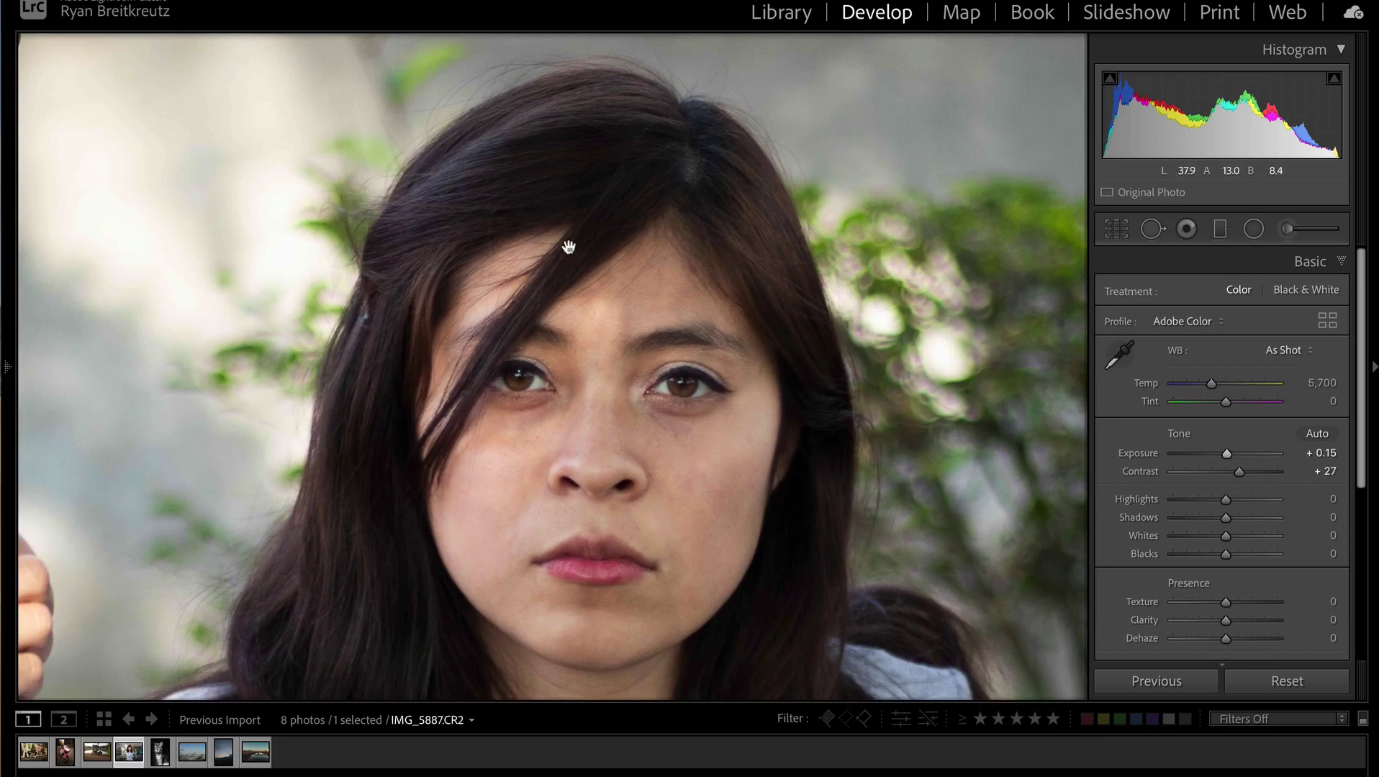
scroll(890, 517, "down", 2)
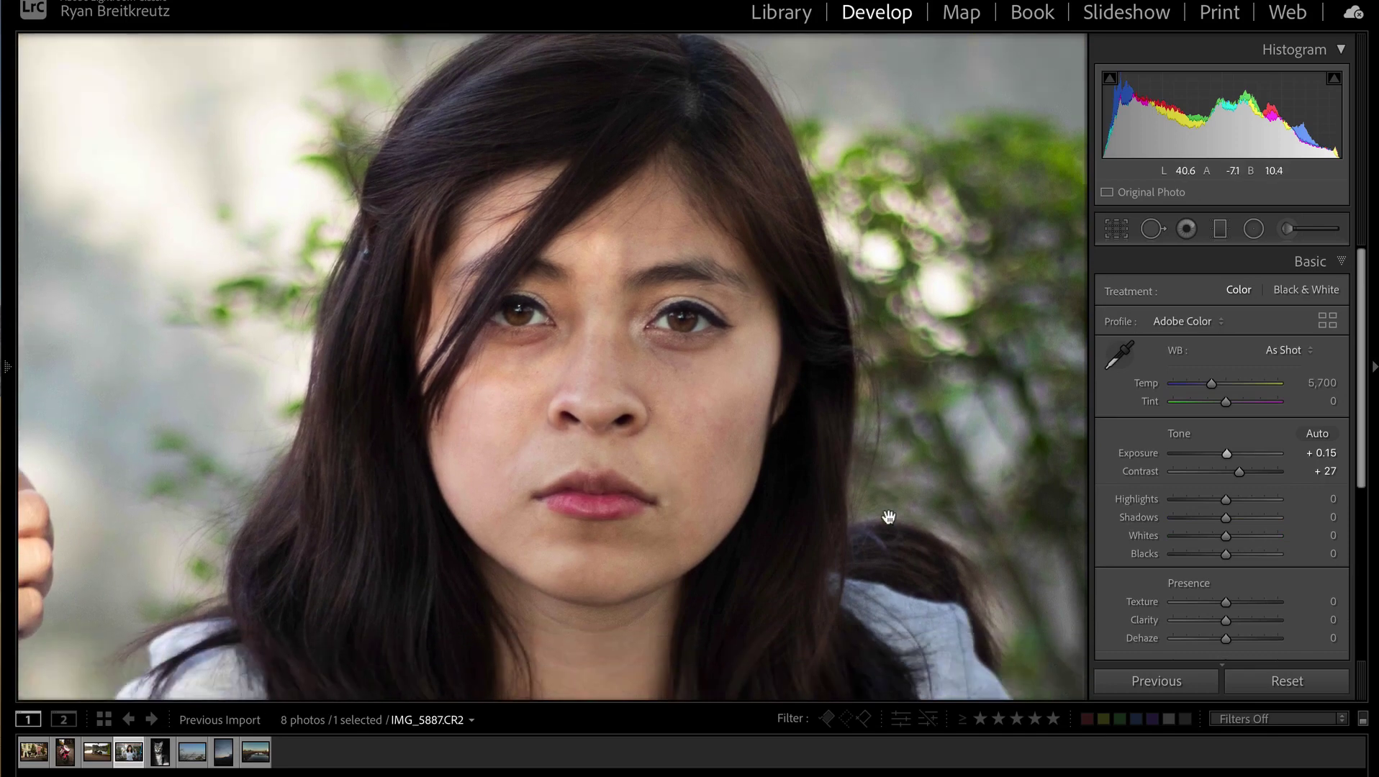
left_click(1293, 228)
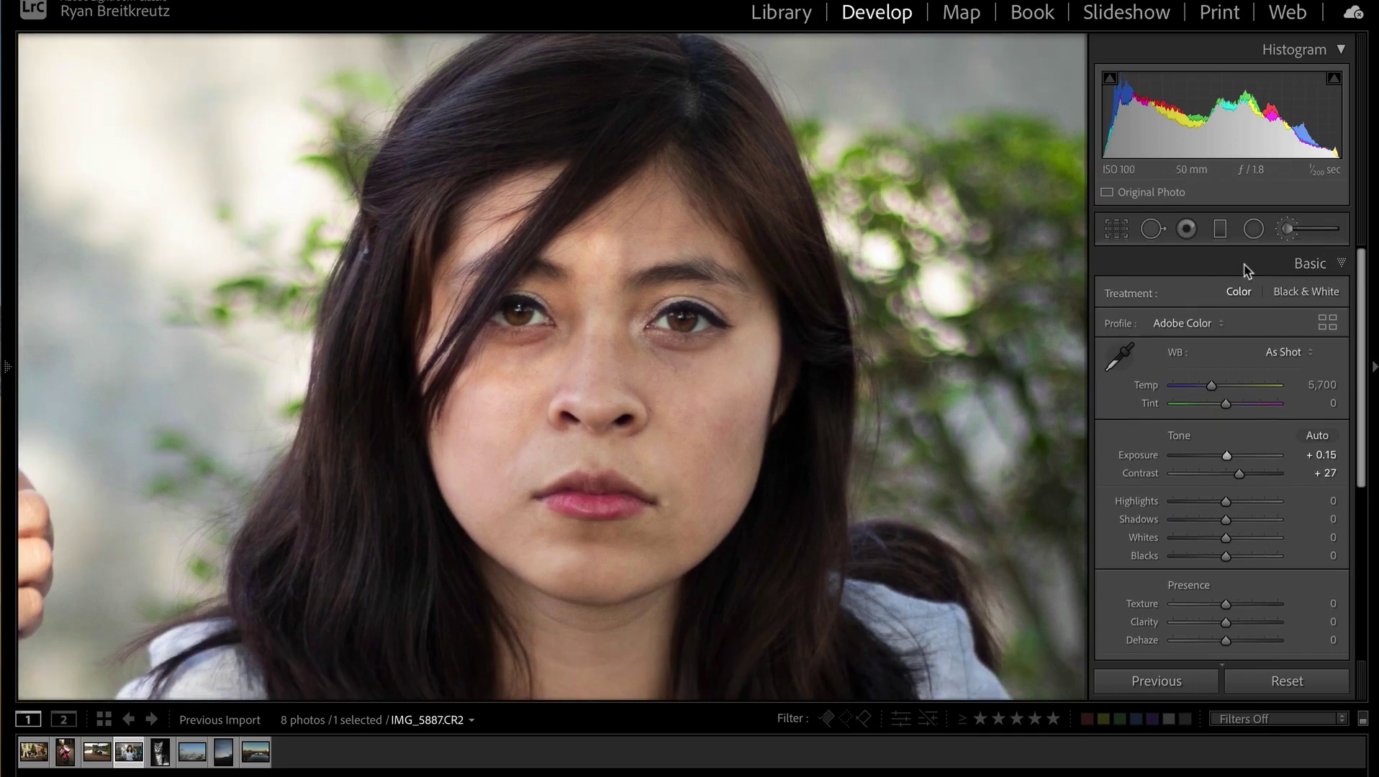
double_click(1121, 295)
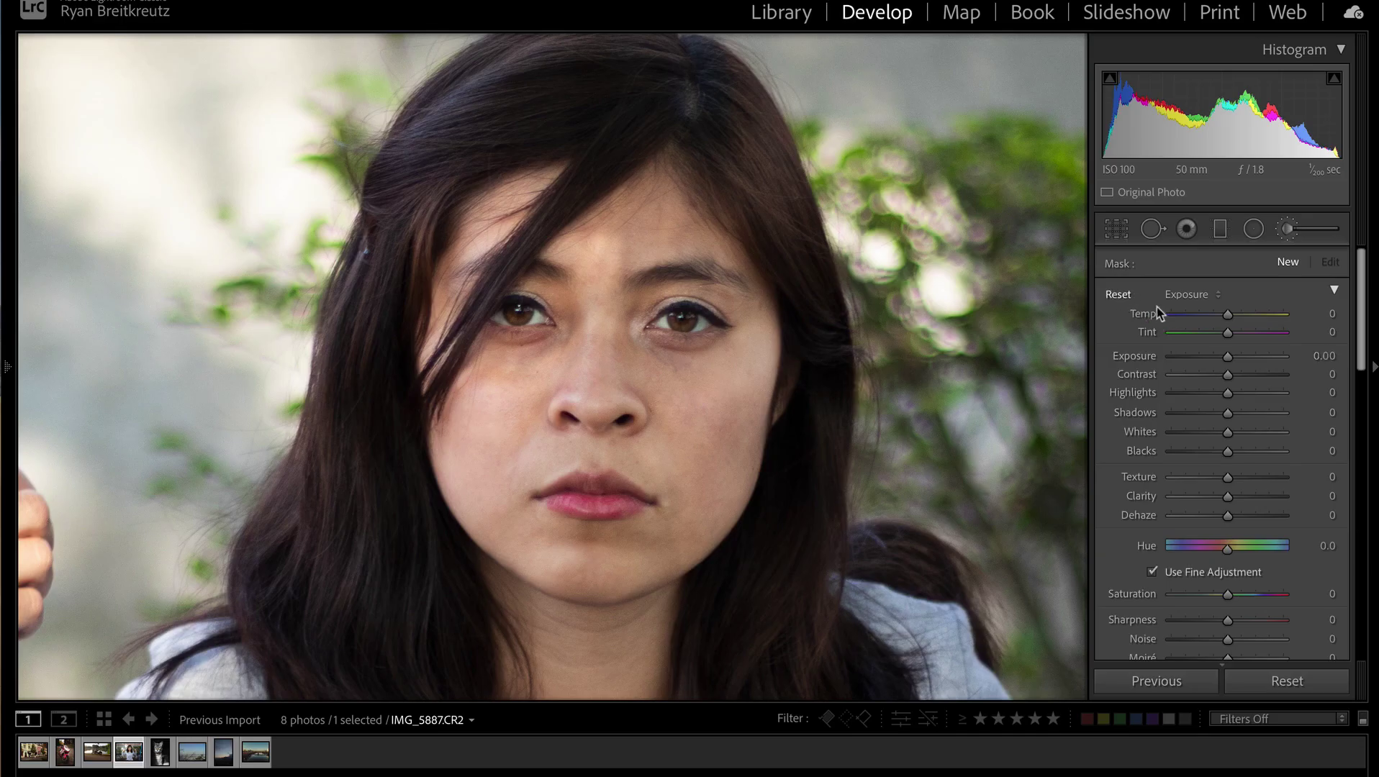
mouse_move(1225, 376)
left_mouse_down()
mouse_move(1202, 375)
mouse_move(1237, 393)
left_mouse_up()
left_click_drag(1222, 439, 1232, 436)
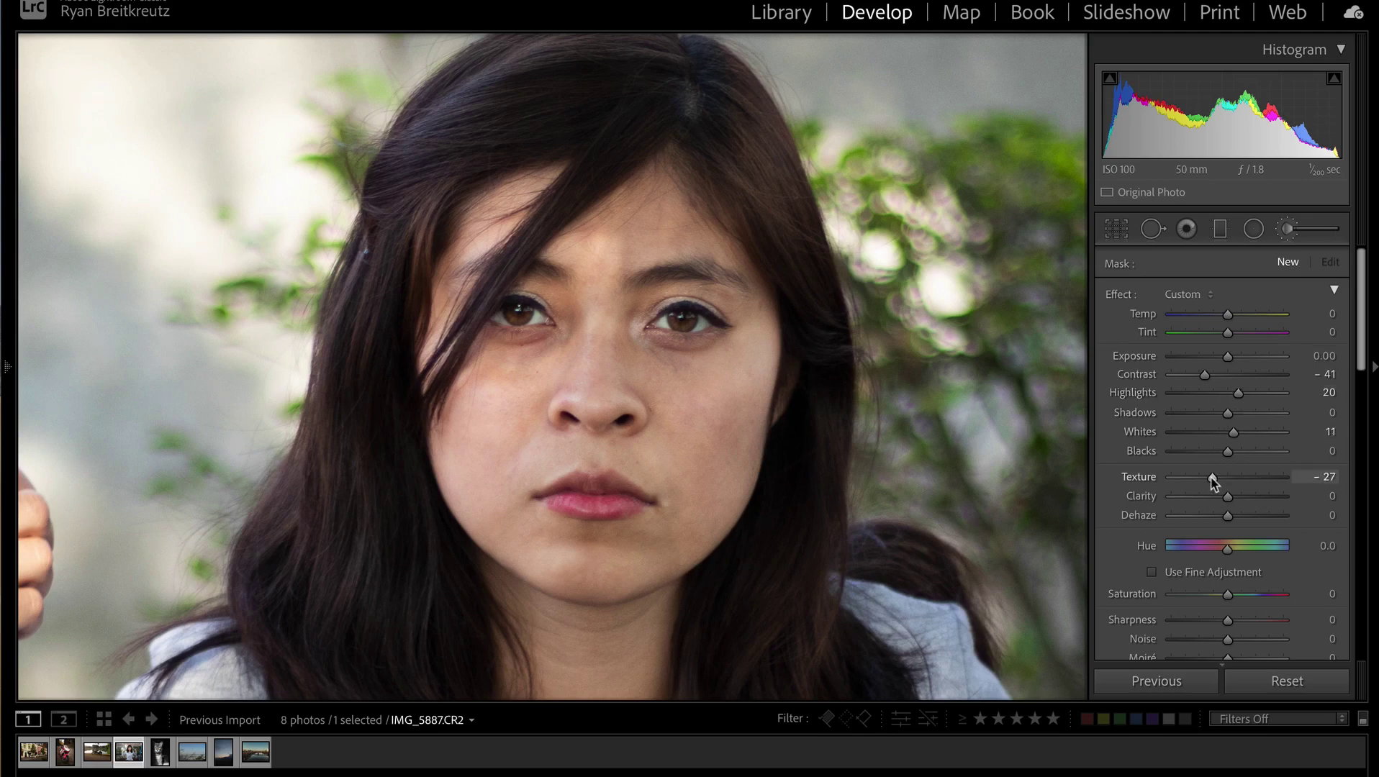
left_click_drag(1227, 496, 1219, 497)
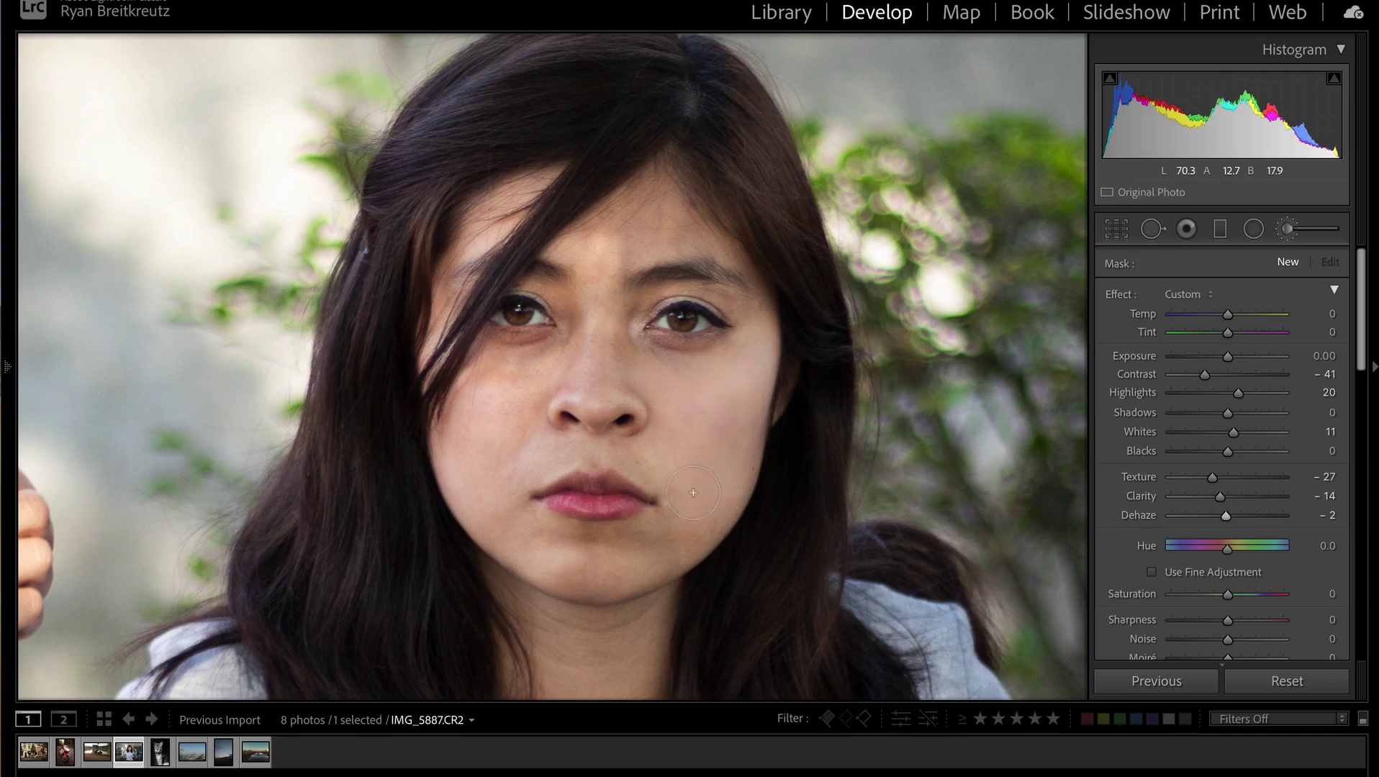
Step: Paint the skin-softening brush over the woman's cheeks, nose, forehead and chin
mouse_move(701, 416)
left_mouse_down()
mouse_move(642, 461)
mouse_move(512, 466)
mouse_move(575, 533)
mouse_move(548, 546)
mouse_move(477, 421)
mouse_move(493, 375)
mouse_move(511, 411)
mouse_move(539, 401)
left_mouse_up()
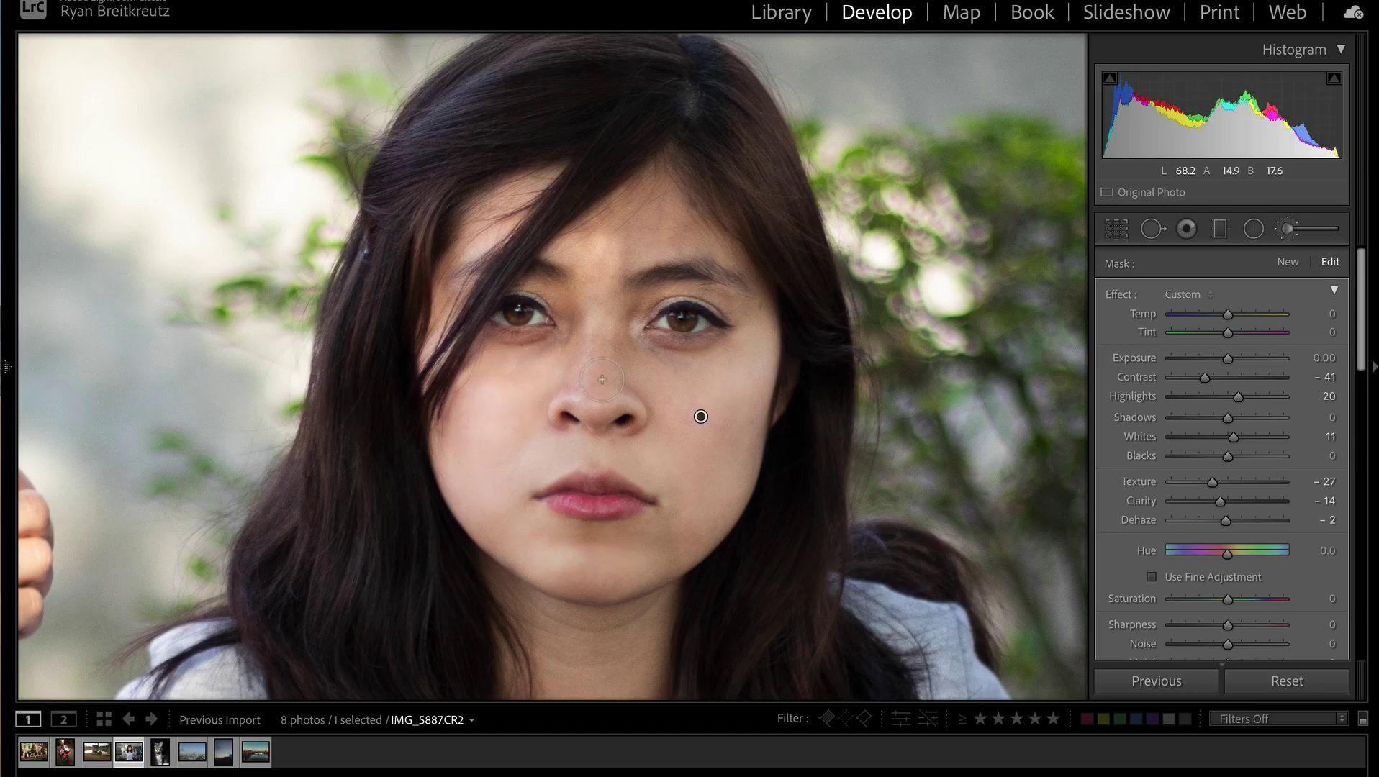
mouse_move(611, 316)
left_mouse_down()
mouse_move(604, 389)
mouse_move(605, 225)
mouse_move(595, 238)
mouse_move(630, 239)
mouse_move(503, 205)
left_mouse_up()
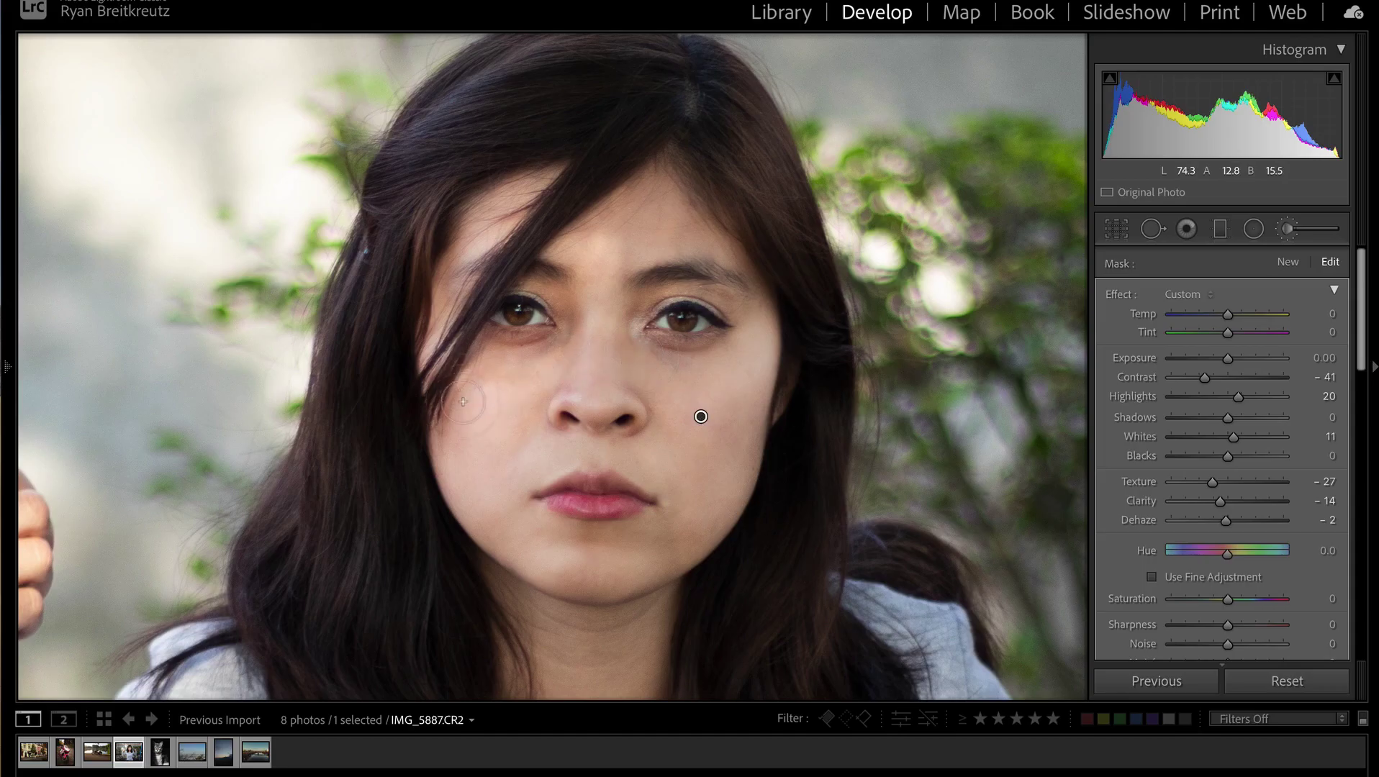
mouse_move(562, 350)
left_mouse_down()
mouse_move(547, 347)
mouse_move(583, 555)
mouse_move(608, 576)
left_mouse_up()
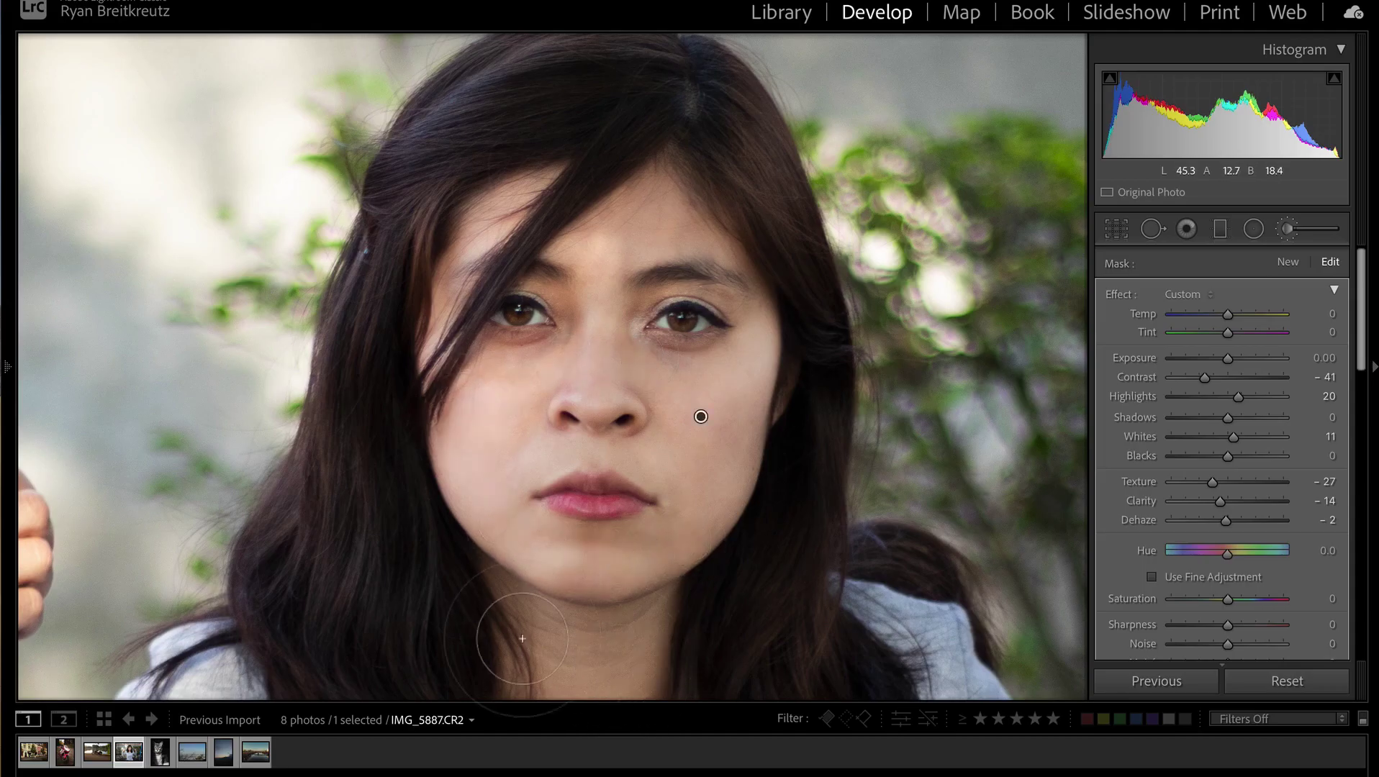
Step: Extend the skin-softening brush mask over the woman's neck and the hand holding the swing chain
key("z")
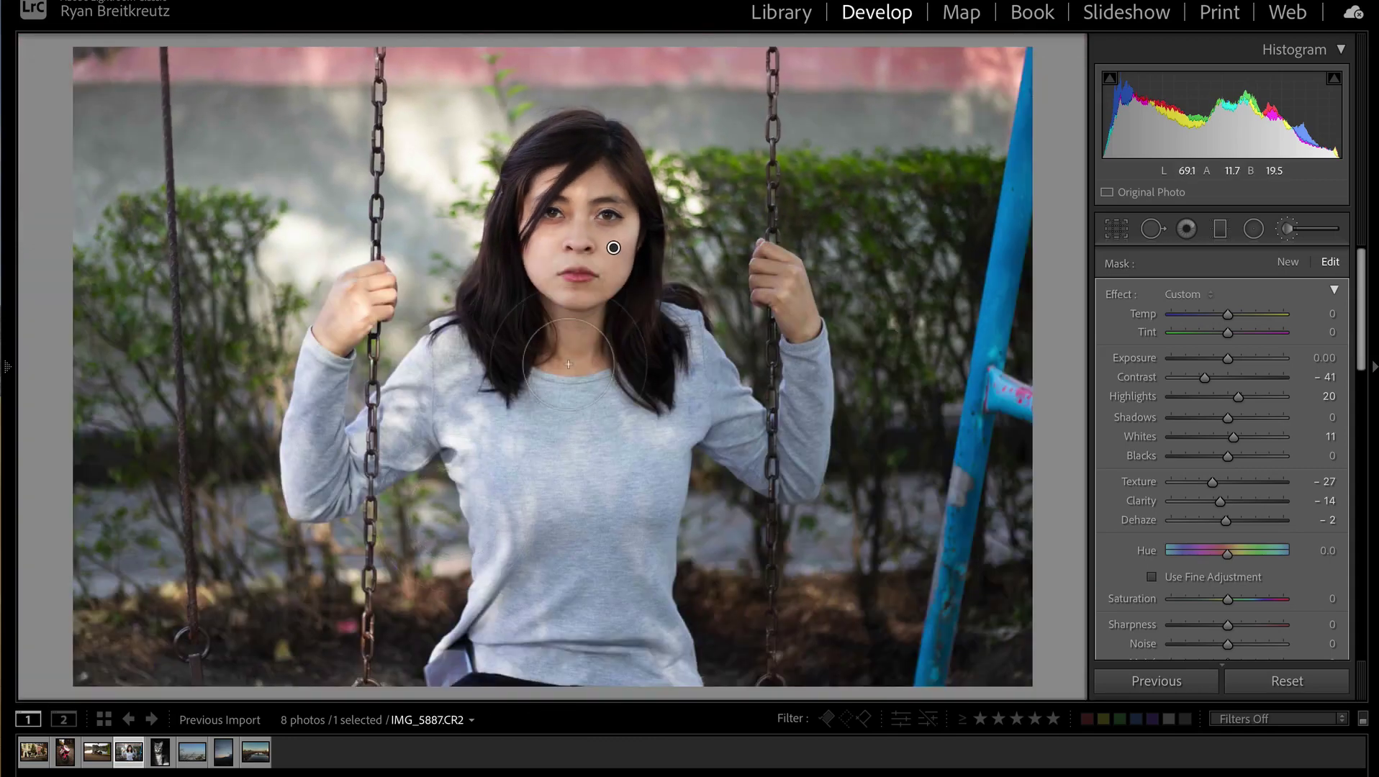
mouse_move(546, 317)
left_mouse_down()
mouse_move(607, 331)
mouse_move(583, 353)
mouse_move(541, 349)
mouse_move(587, 332)
left_mouse_up()
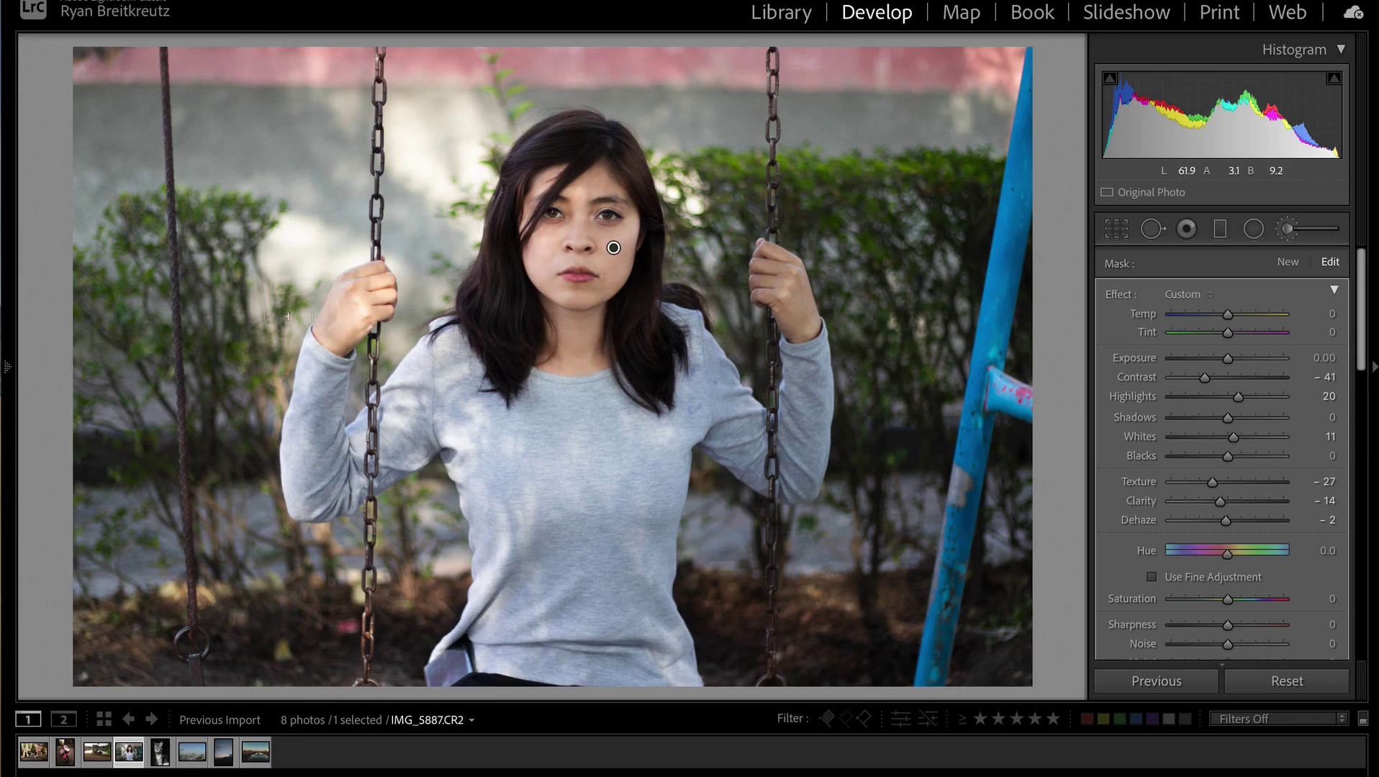
mouse_move(774, 276)
left_mouse_down()
mouse_move(795, 310)
mouse_move(762, 268)
left_mouse_up()
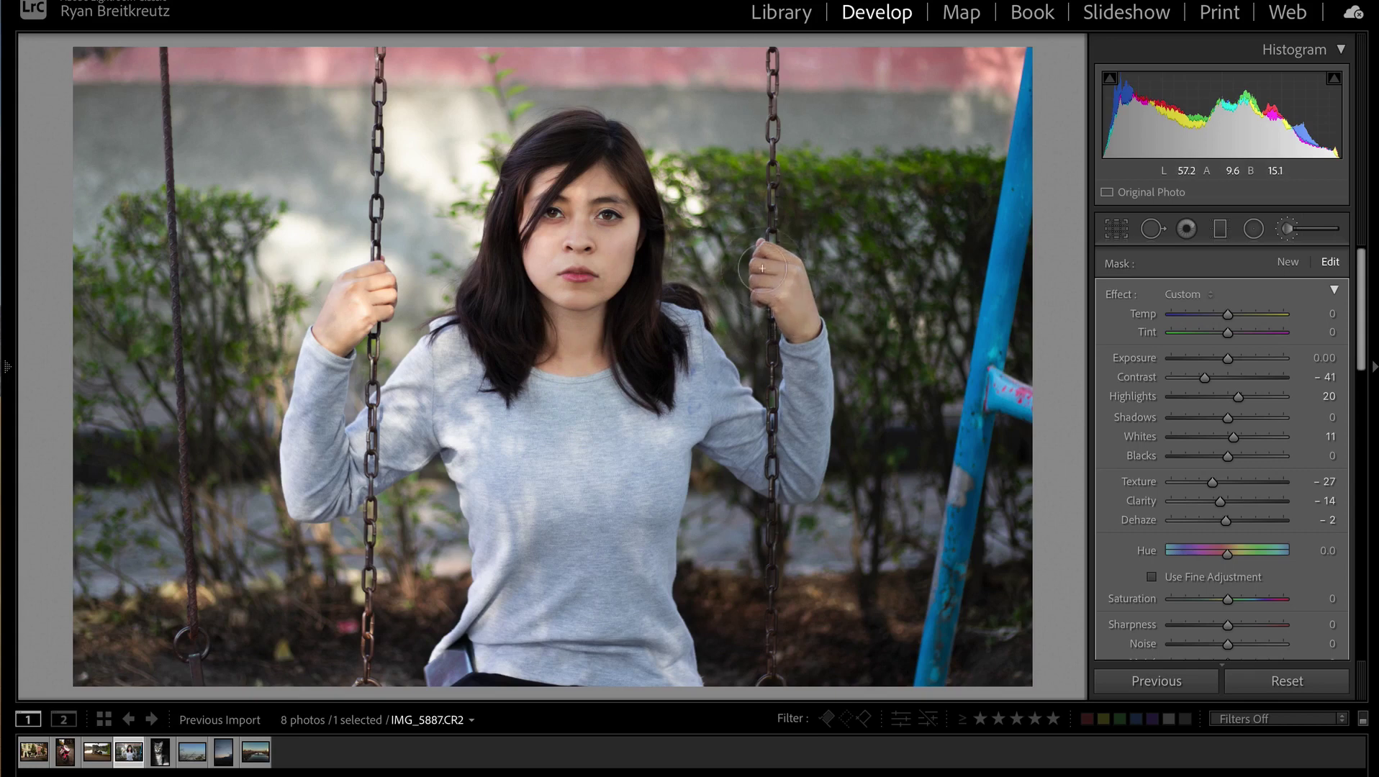
left_click_drag(799, 314, 791, 302)
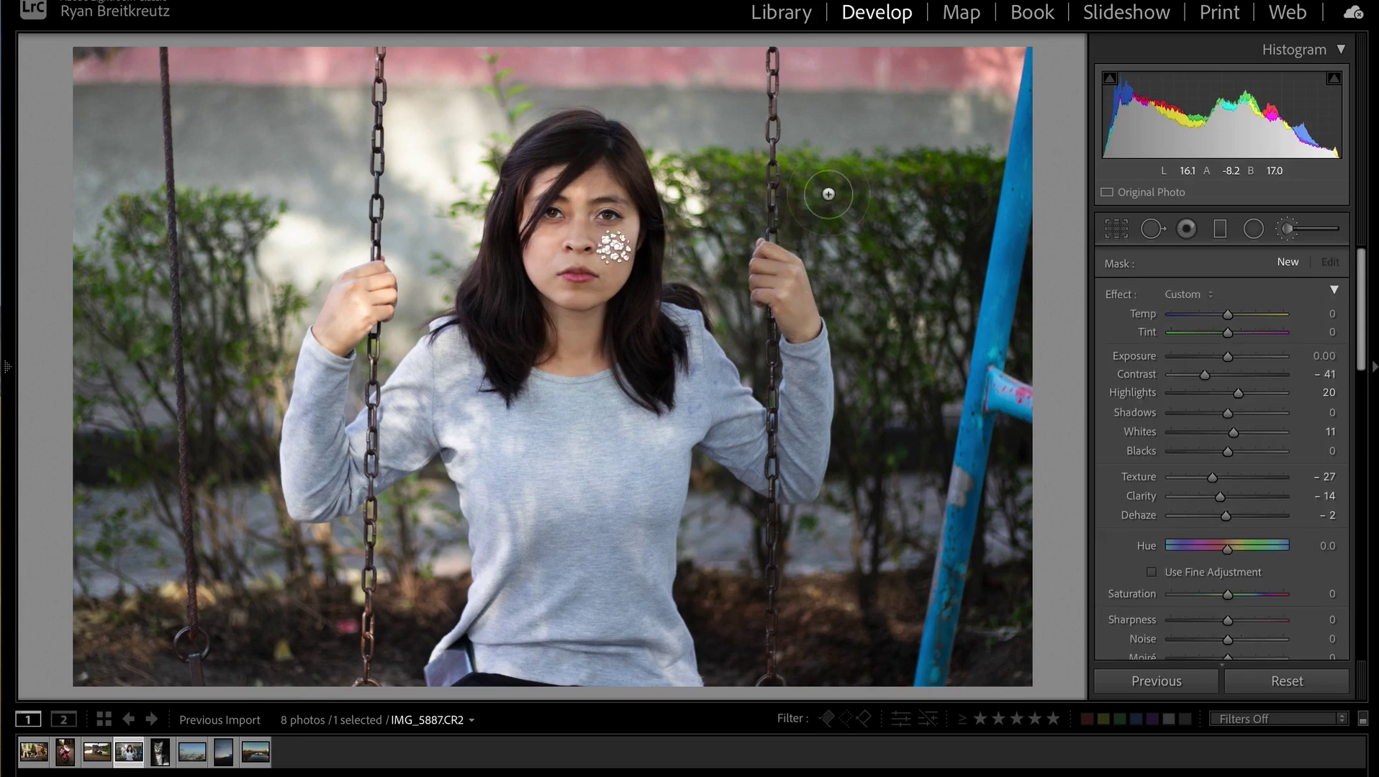
Step: Delete the skin-softening mask and undo the deletion to compare the skin without and with it
key("Return")
key("ctrl+z")
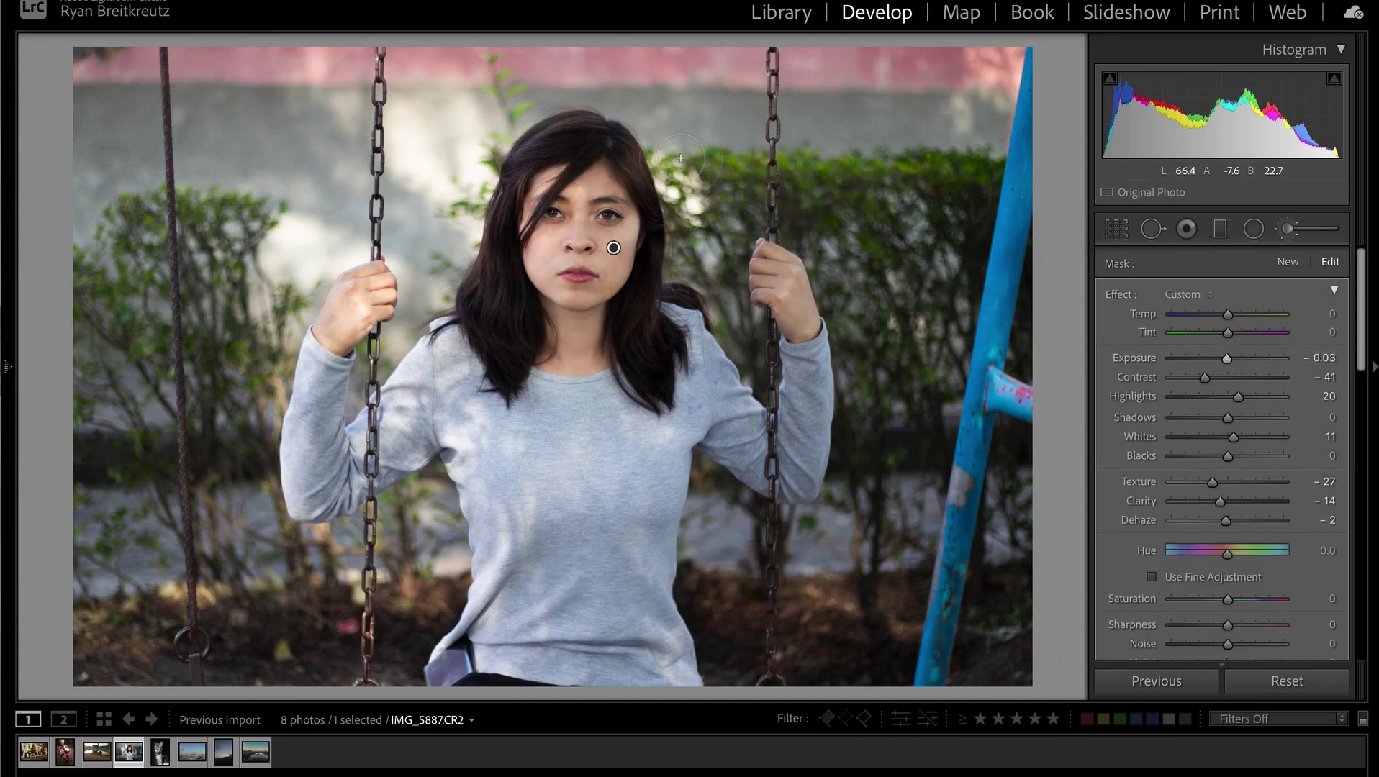
Step: Start a new adjustment brush mask for the face and reset all its effect values
key("z")
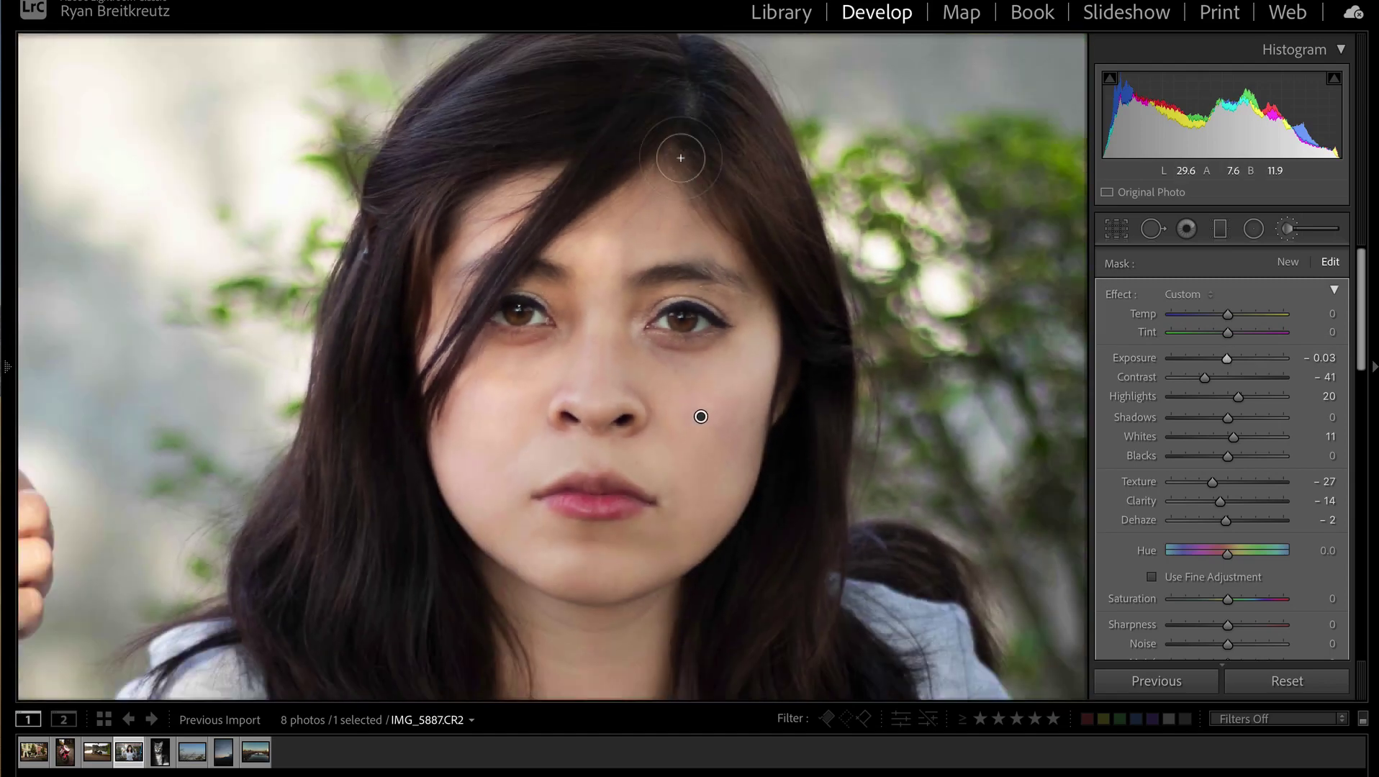
left_click(1285, 264)
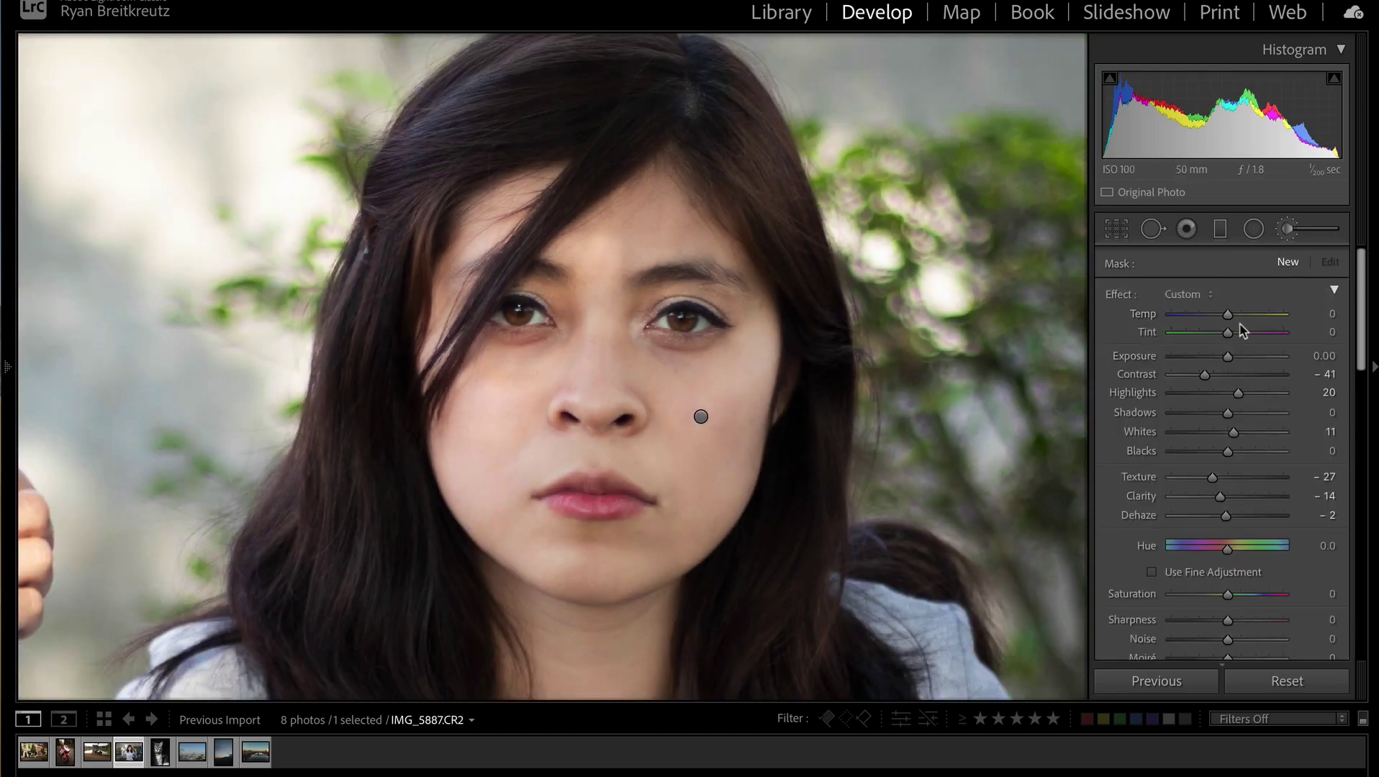
key("alt")
key("z")
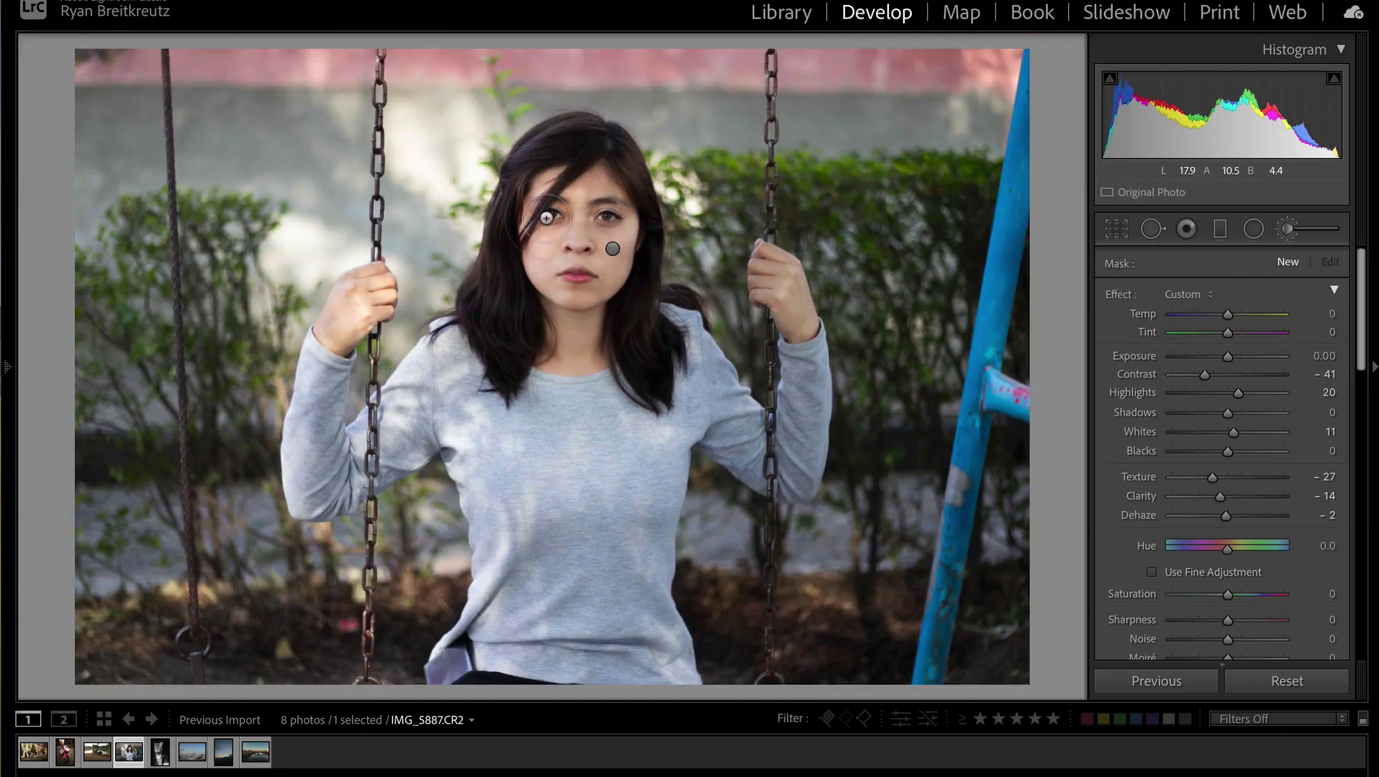
key("z")
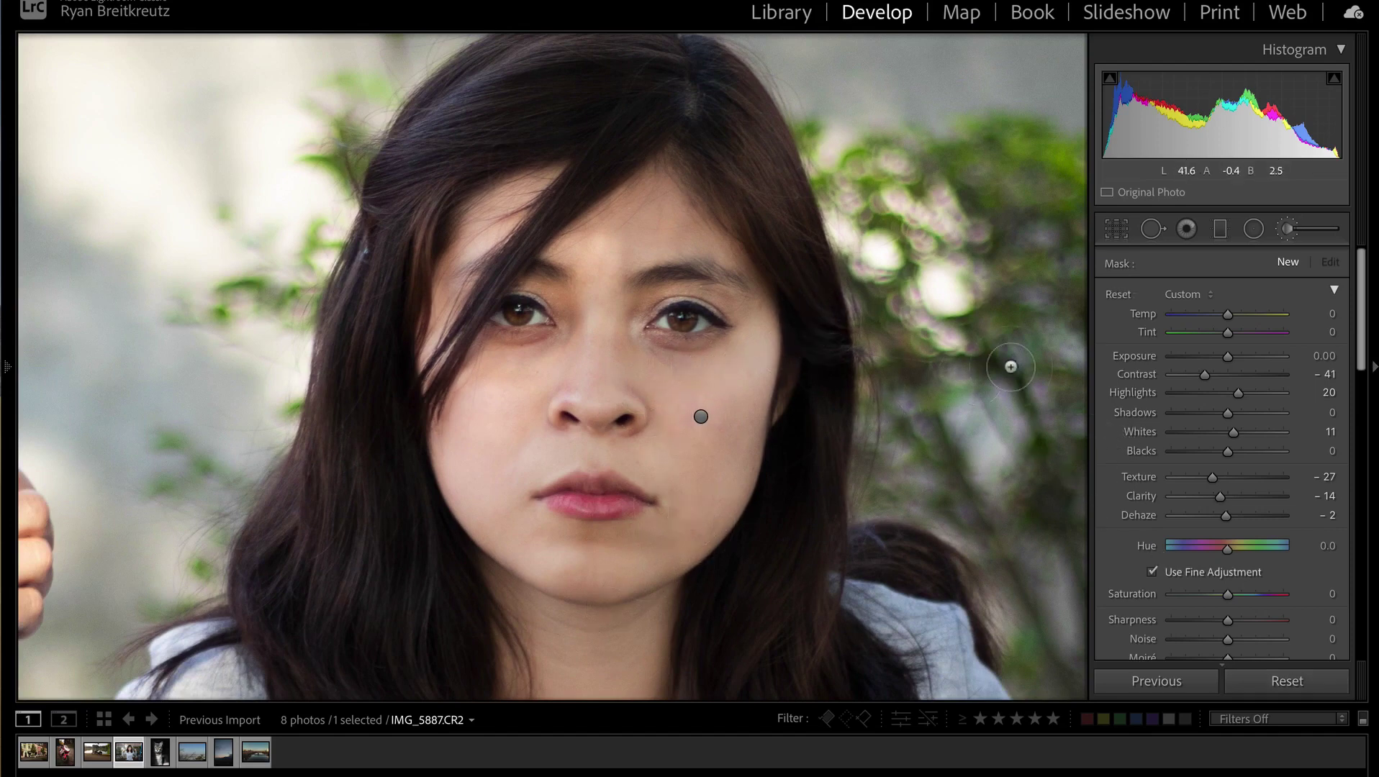
key("alt")
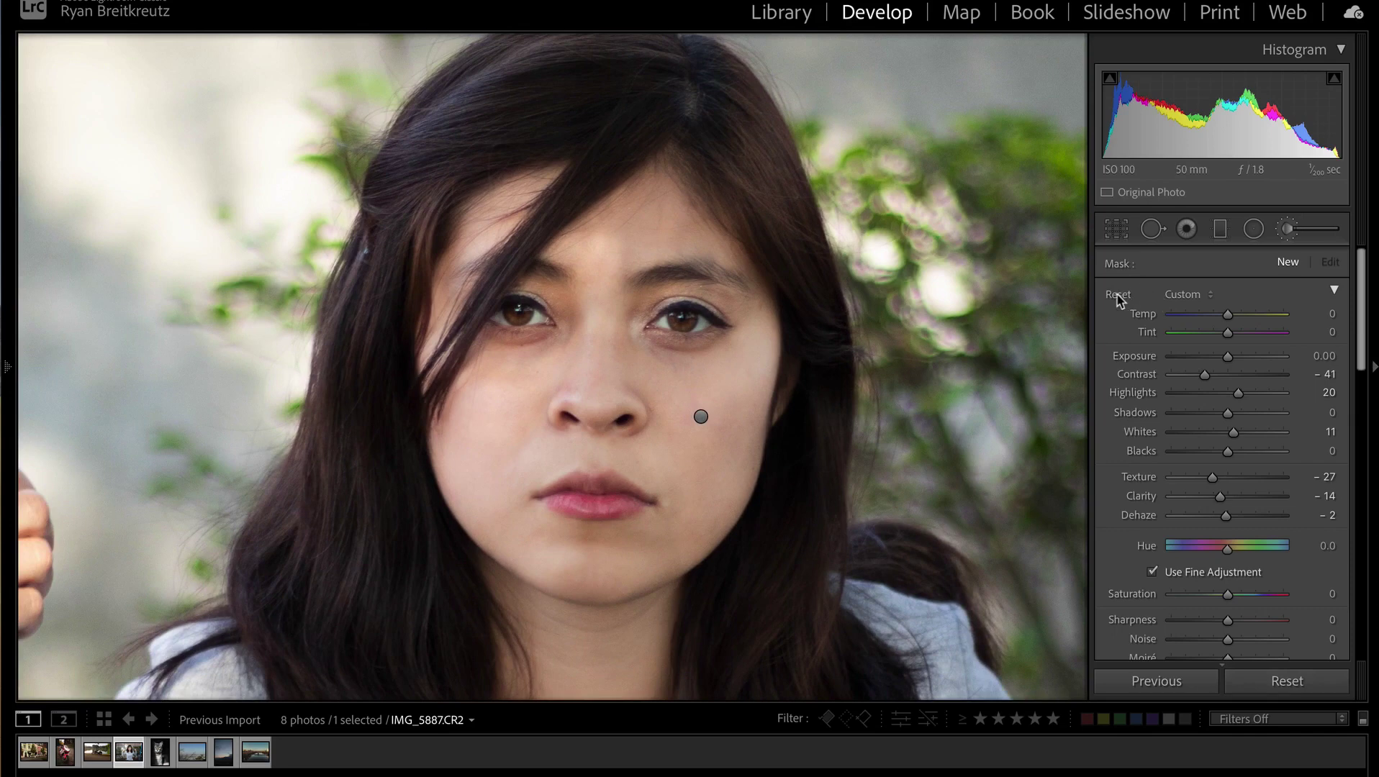
left_click(1118, 295, "alt")
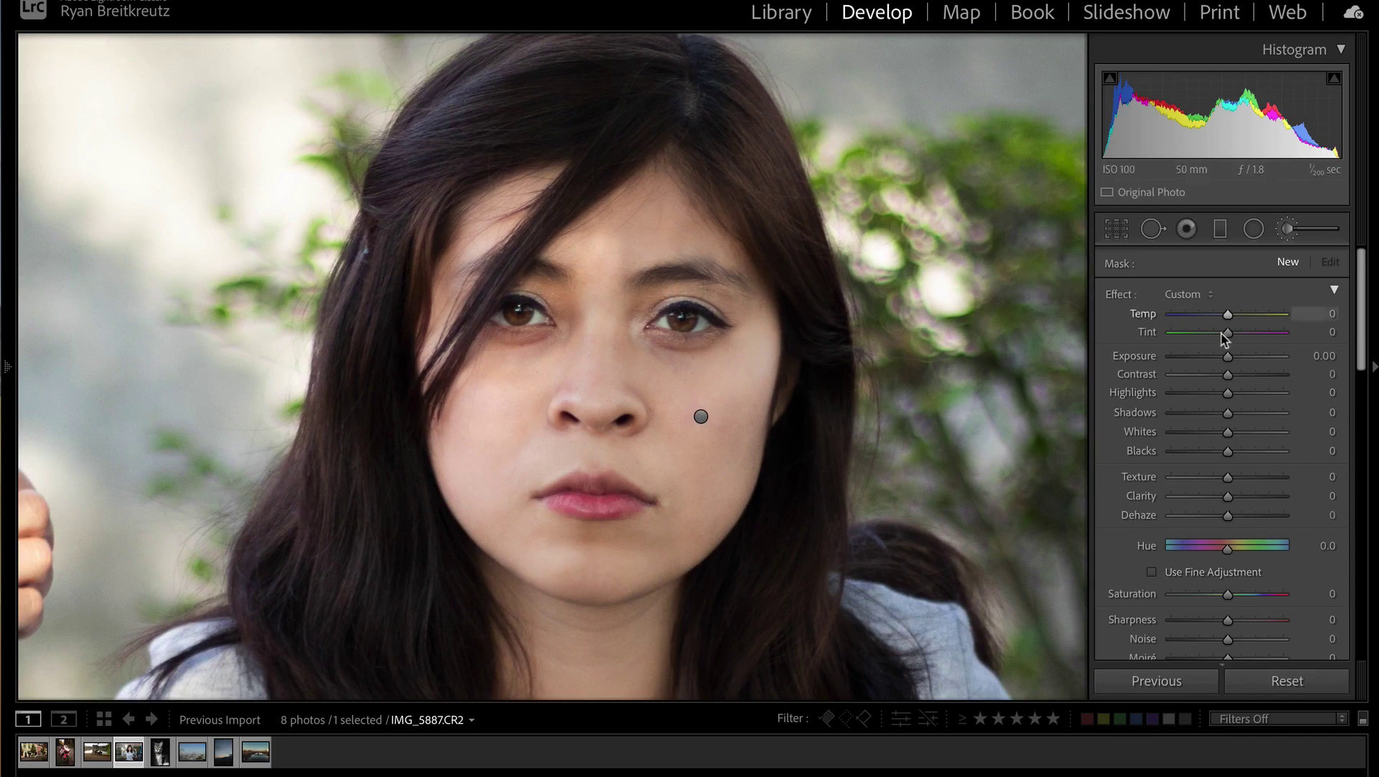
Step: Darken the shading beneath the lower lip with the brush at -0.40 exposure, and undo the last stroke
left_click_drag(1224, 357, 1221, 363)
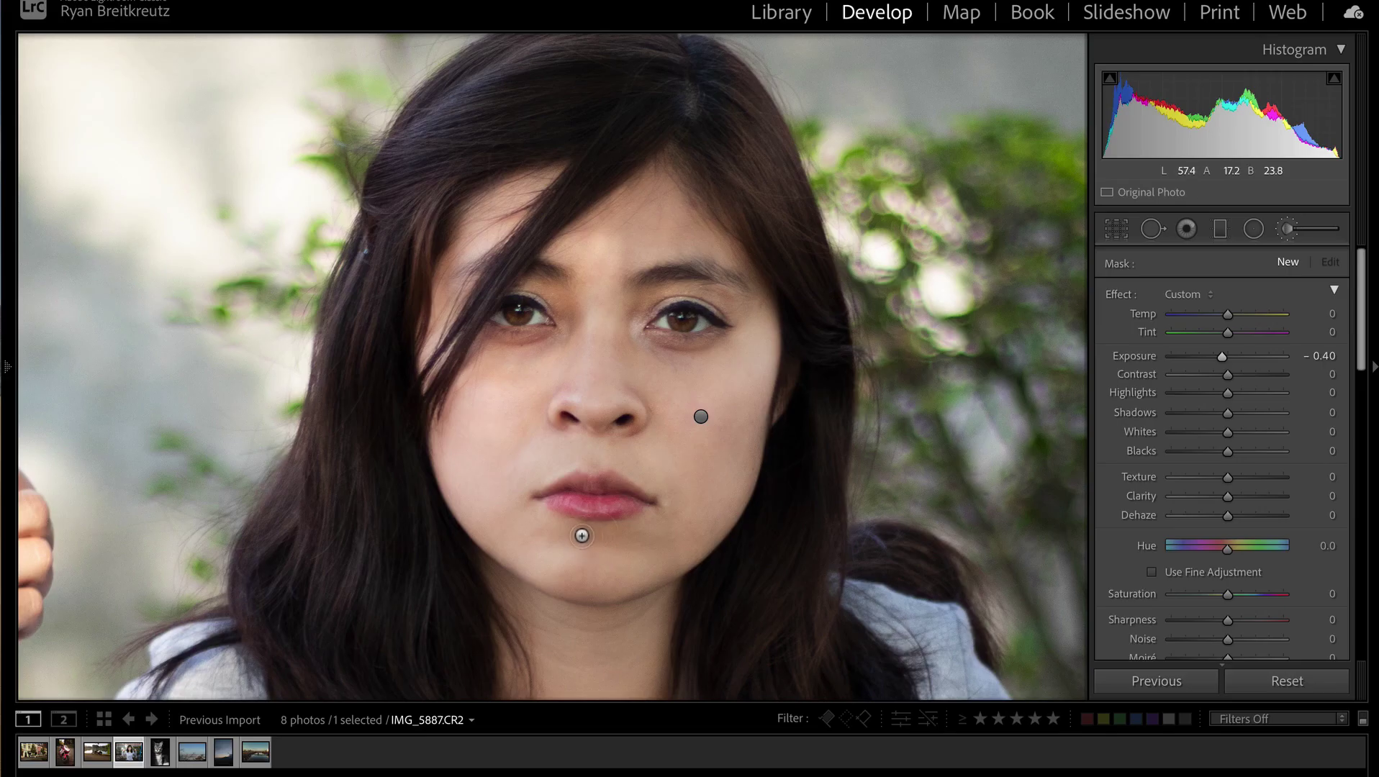
left_click_drag(611, 533, 609, 535)
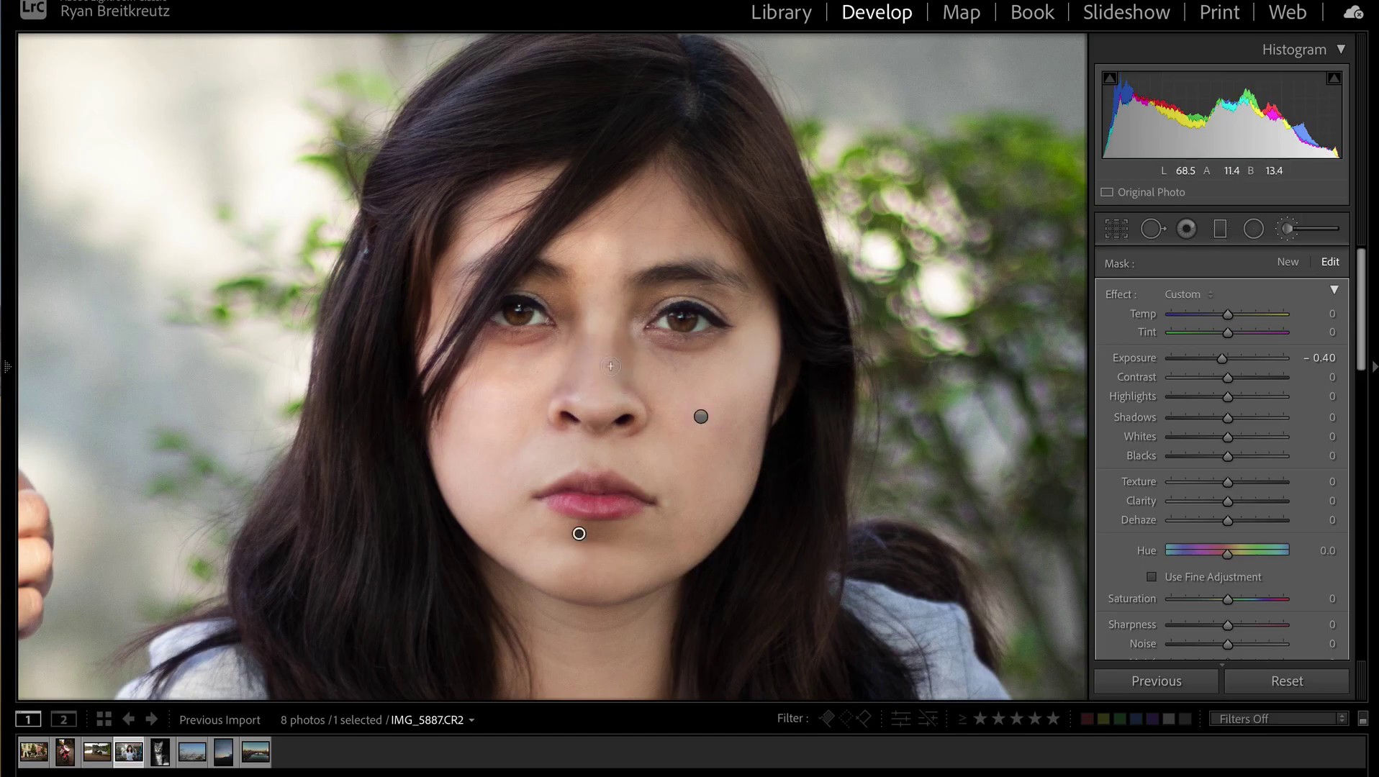
key("ctrl+z")
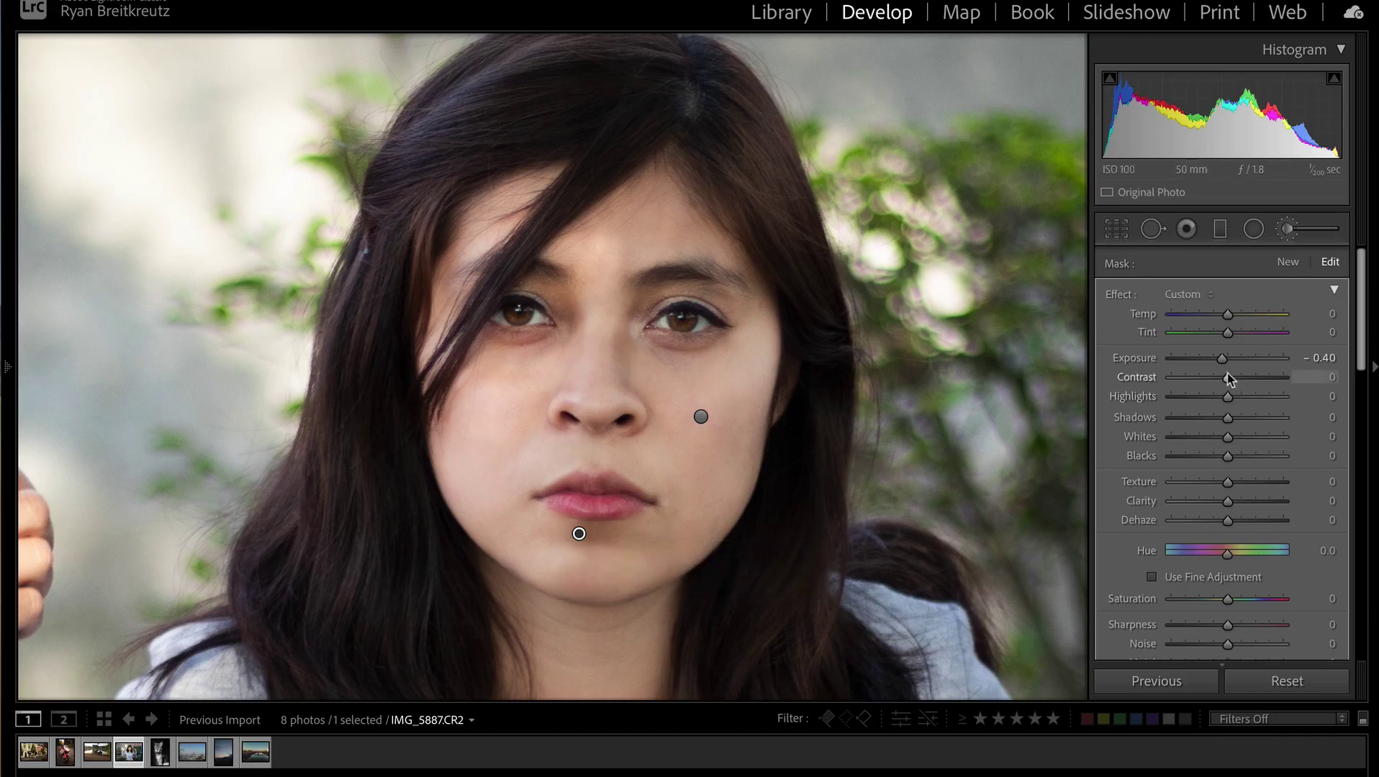
Step: Brighten the side of the nose near the inner eye corner with a new adjustment brush mask at 0.10 exposure
left_click(1288, 262)
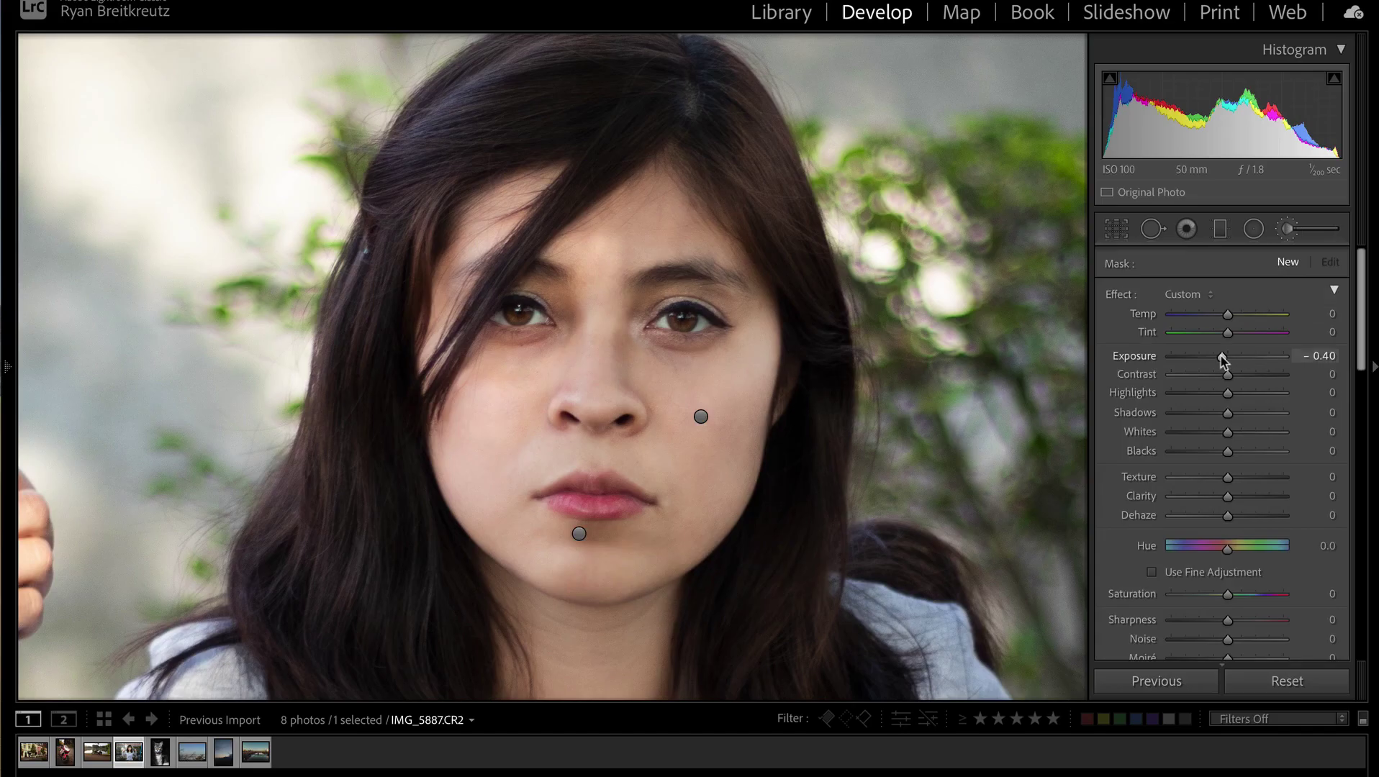
left_click_drag(1221, 360, 1229, 361)
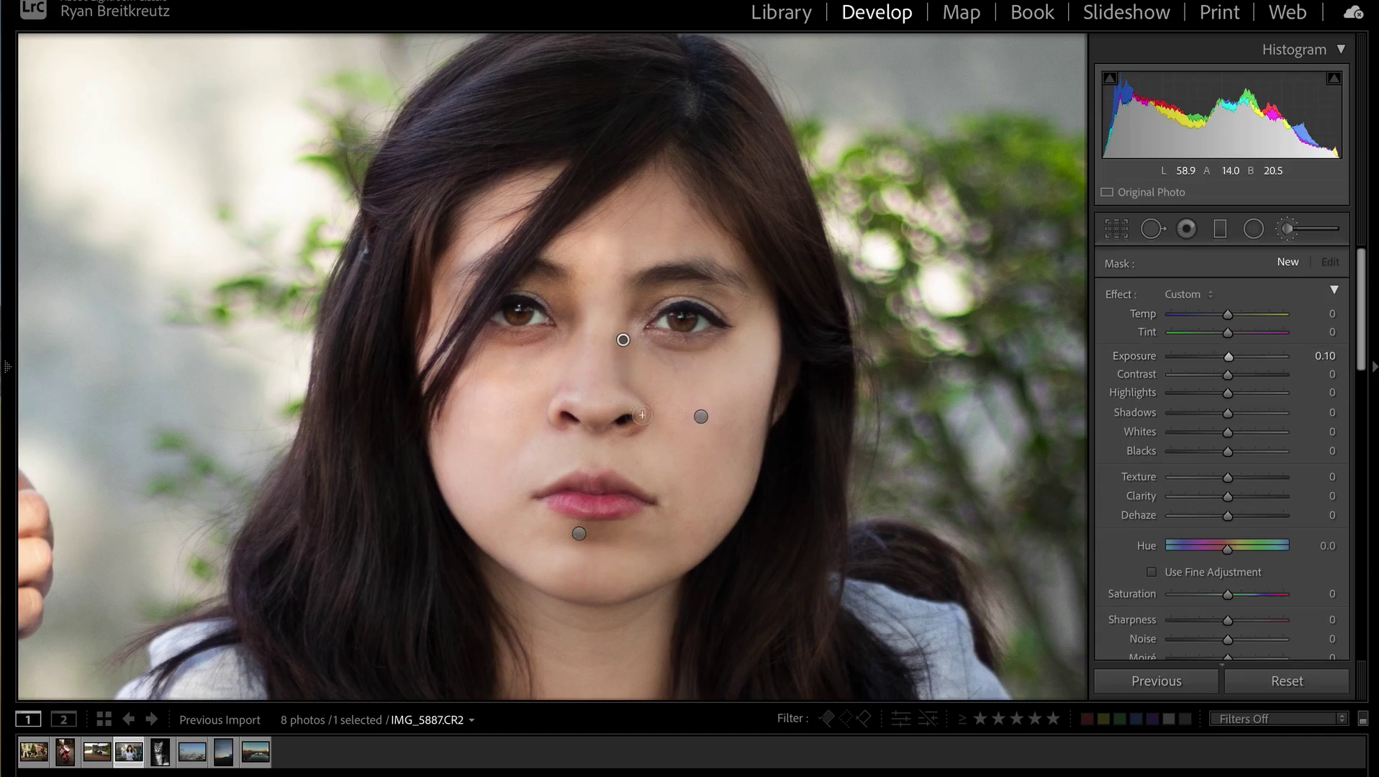
left_click(624, 342)
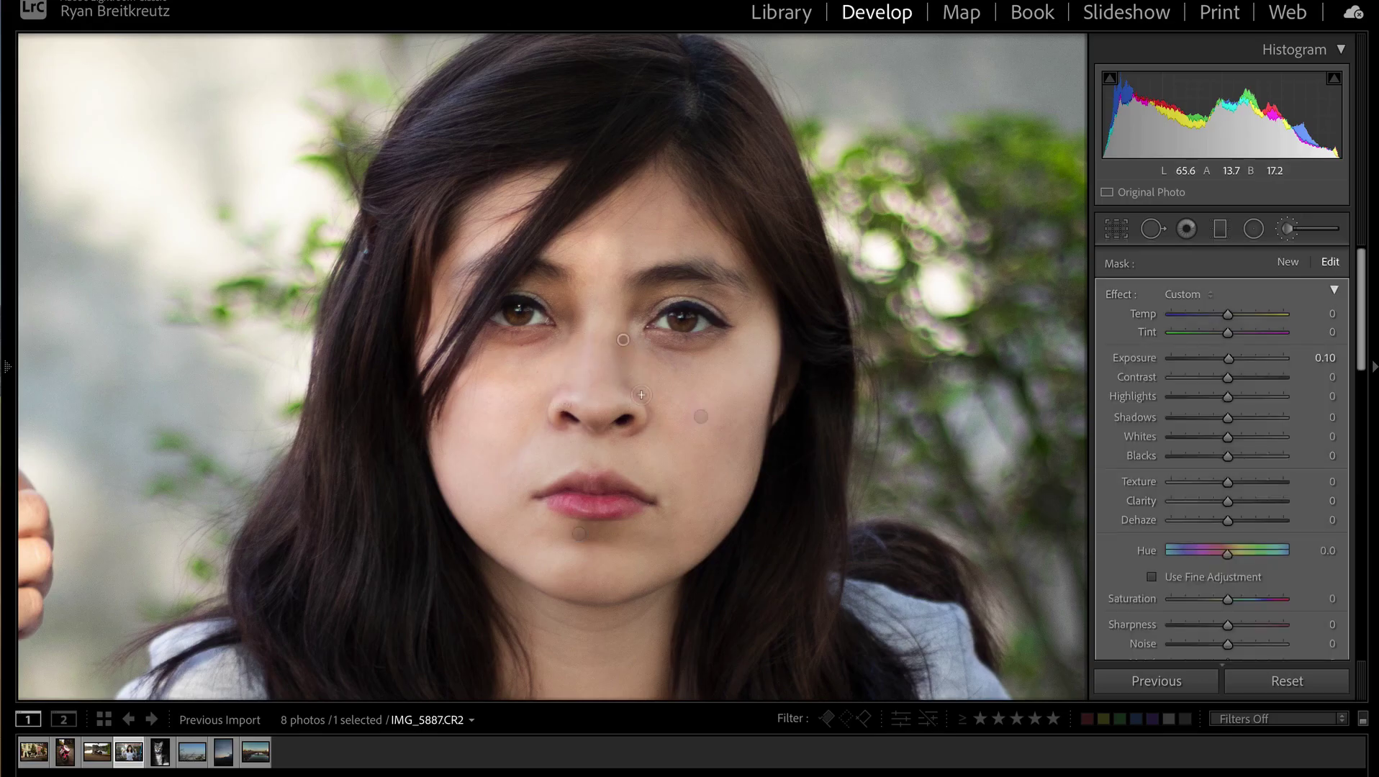
Step: Undo the last brush stroke beside the nose and set the exposure of that mask to -0.15
key("ctrl+z")
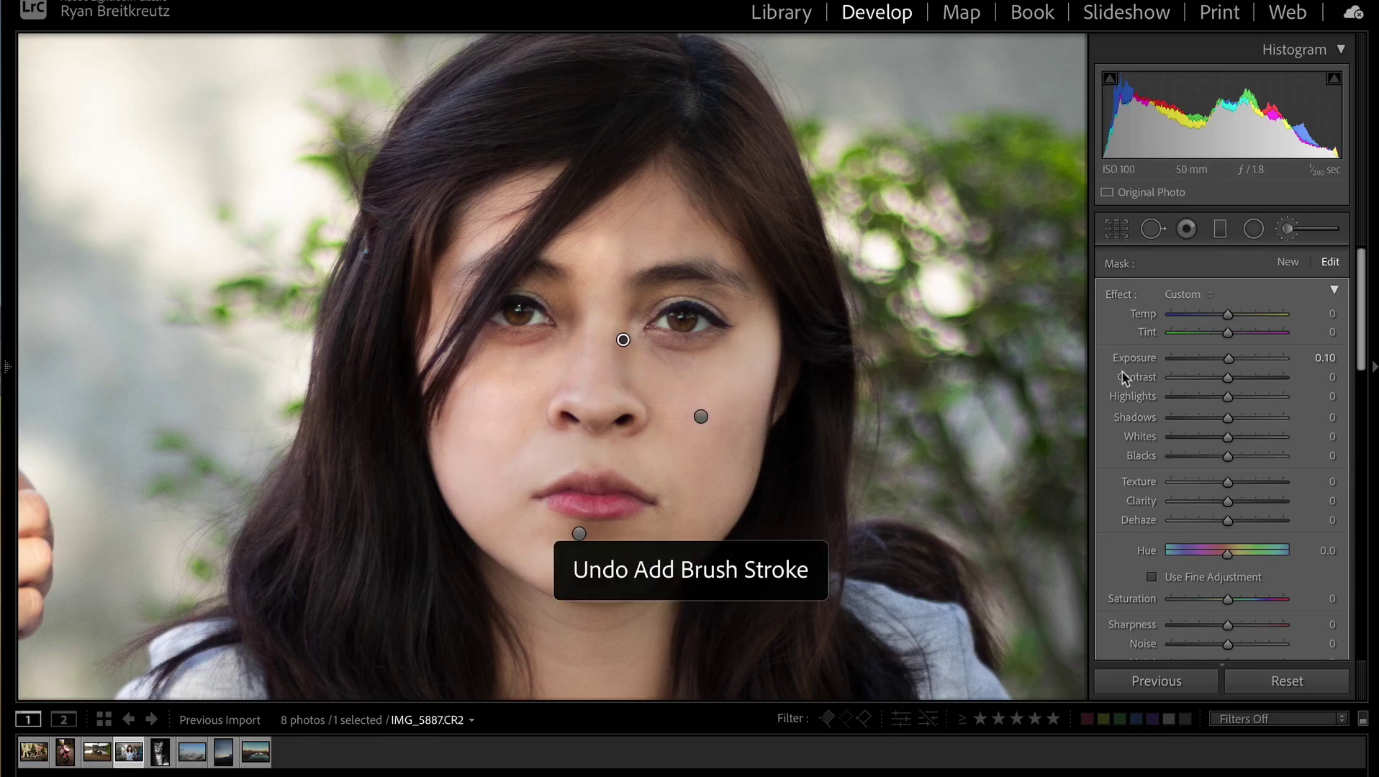
left_click_drag(1229, 358, 1223, 357)
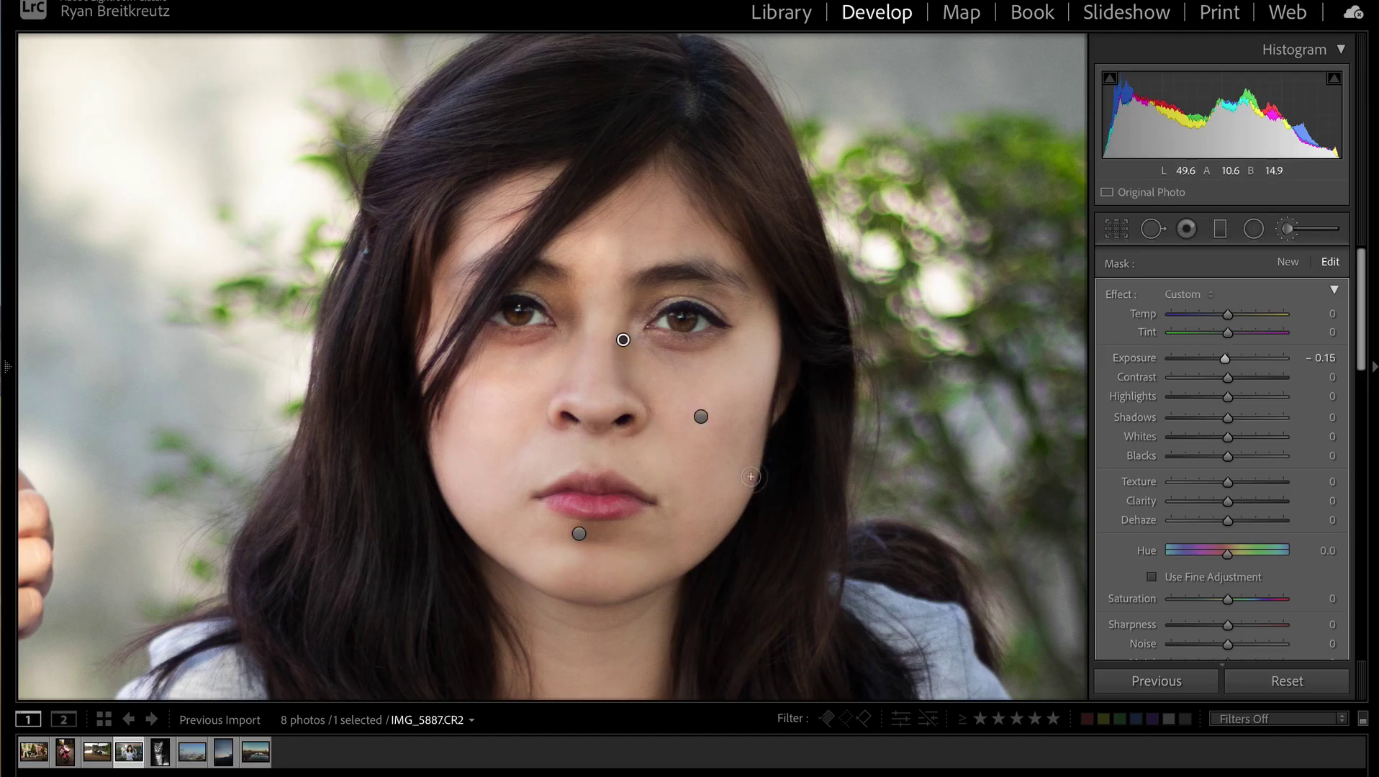
key("h")
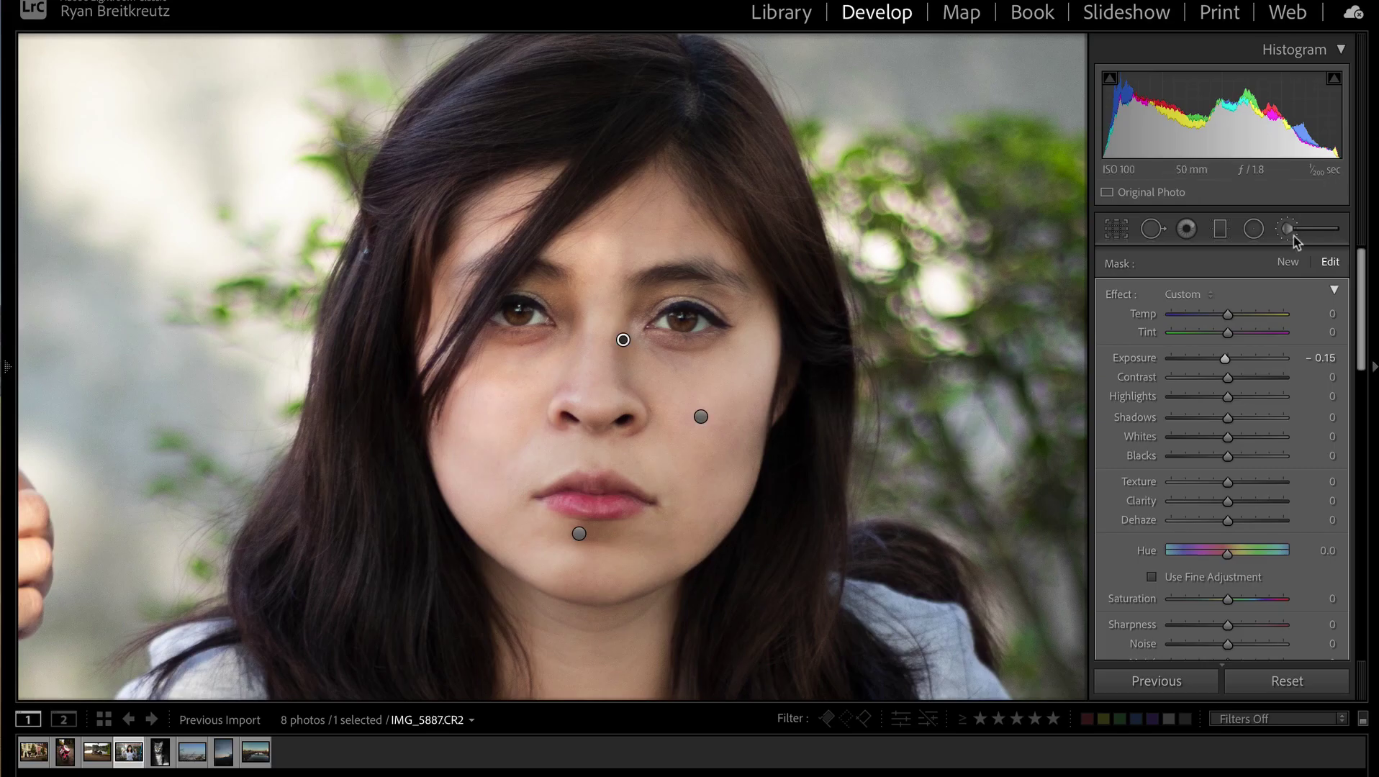
Step: Brighten the bridge of the nose between the eyes with a new adjustment brush mask at 0.26 exposure
left_click(1287, 263)
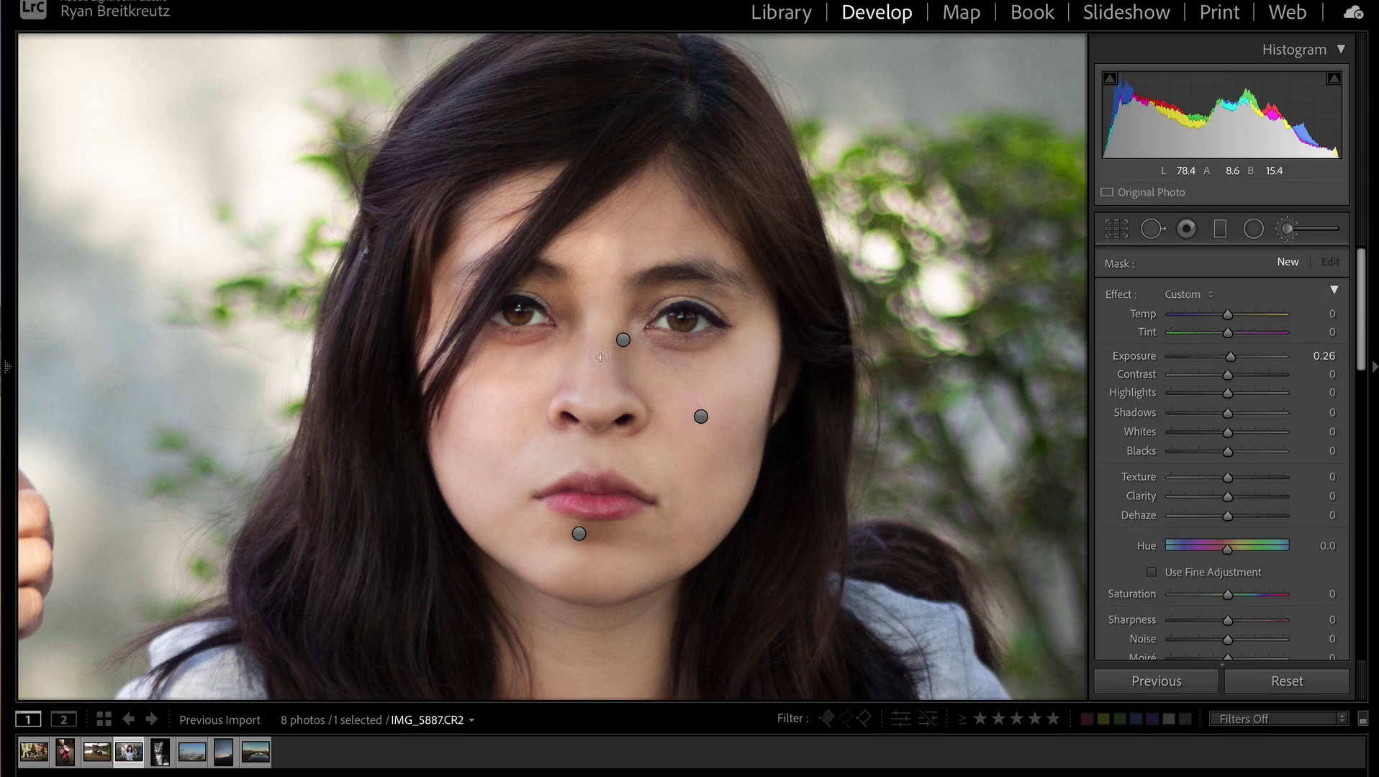
left_click(599, 314)
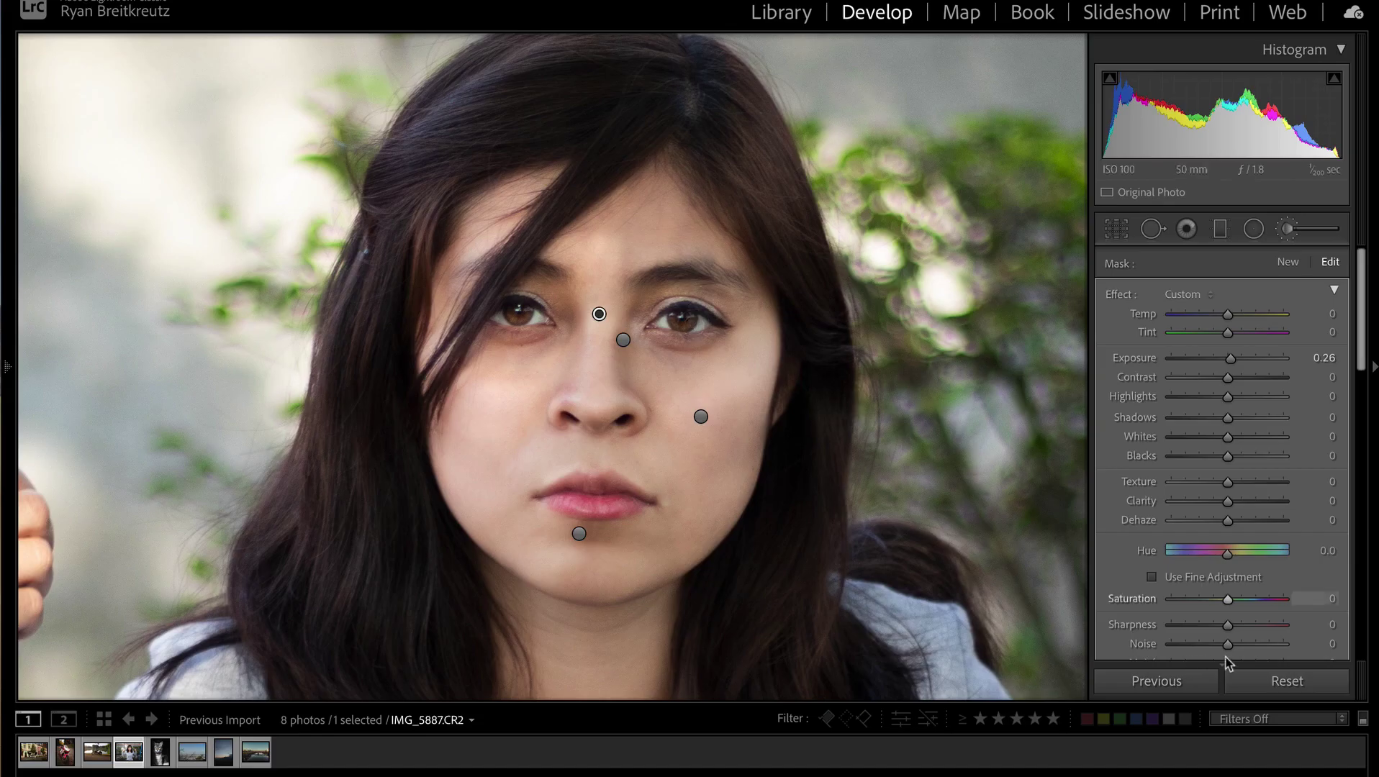
Step: Reset all the photo's edits and undo the reset to compare the face without and with the retouching
left_click(1266, 678)
key("ctrl+z")
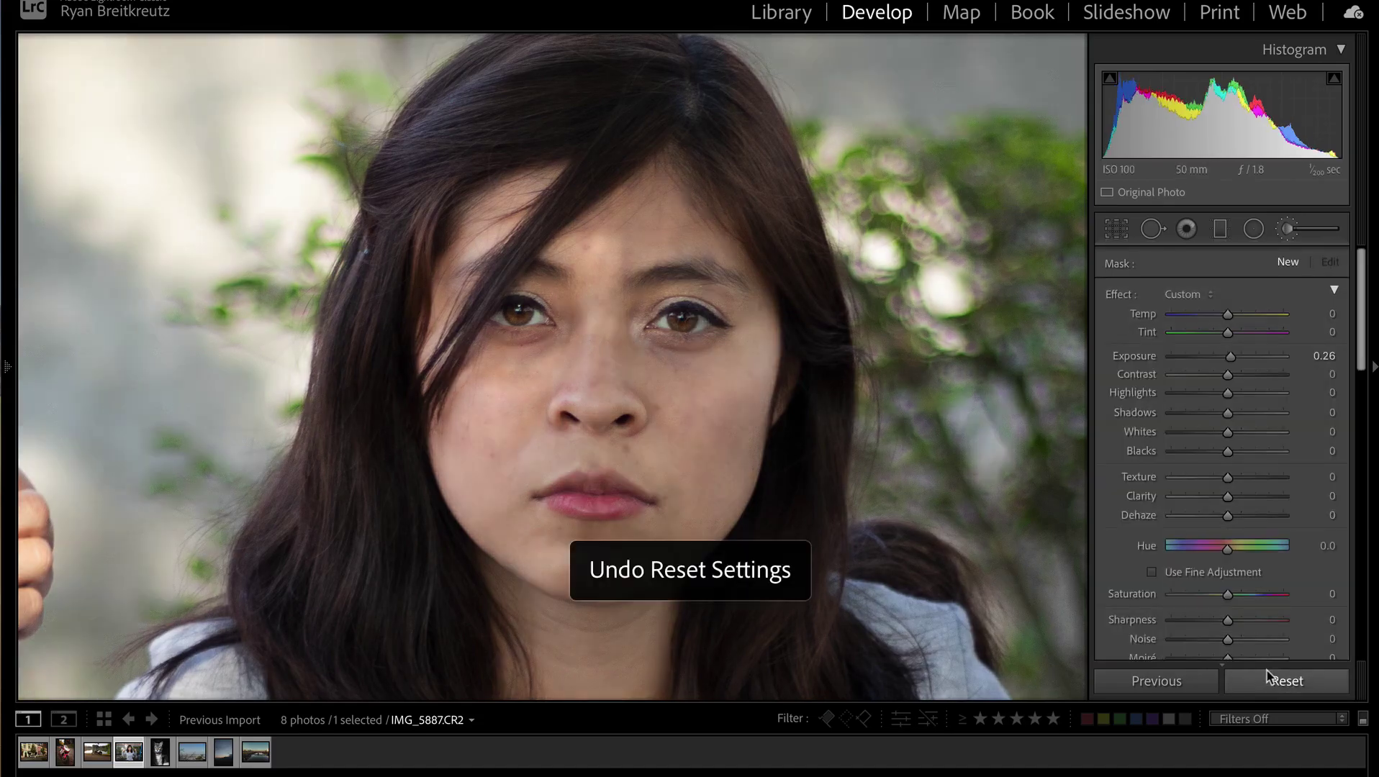
key("k")
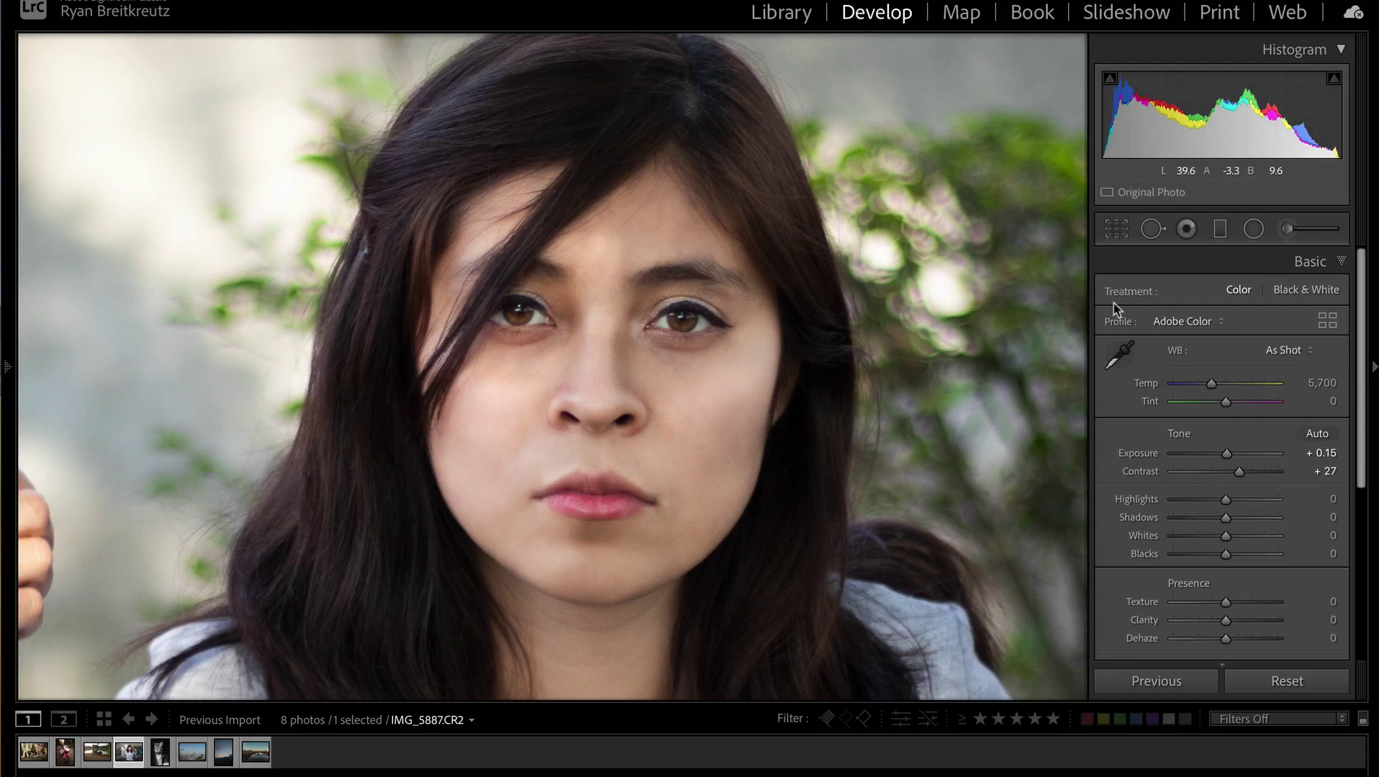
Step: Start a new adjustment brush mask with the 11 Add Texture preset and paint the woman's fully visible eyebrow
left_click(1295, 228)
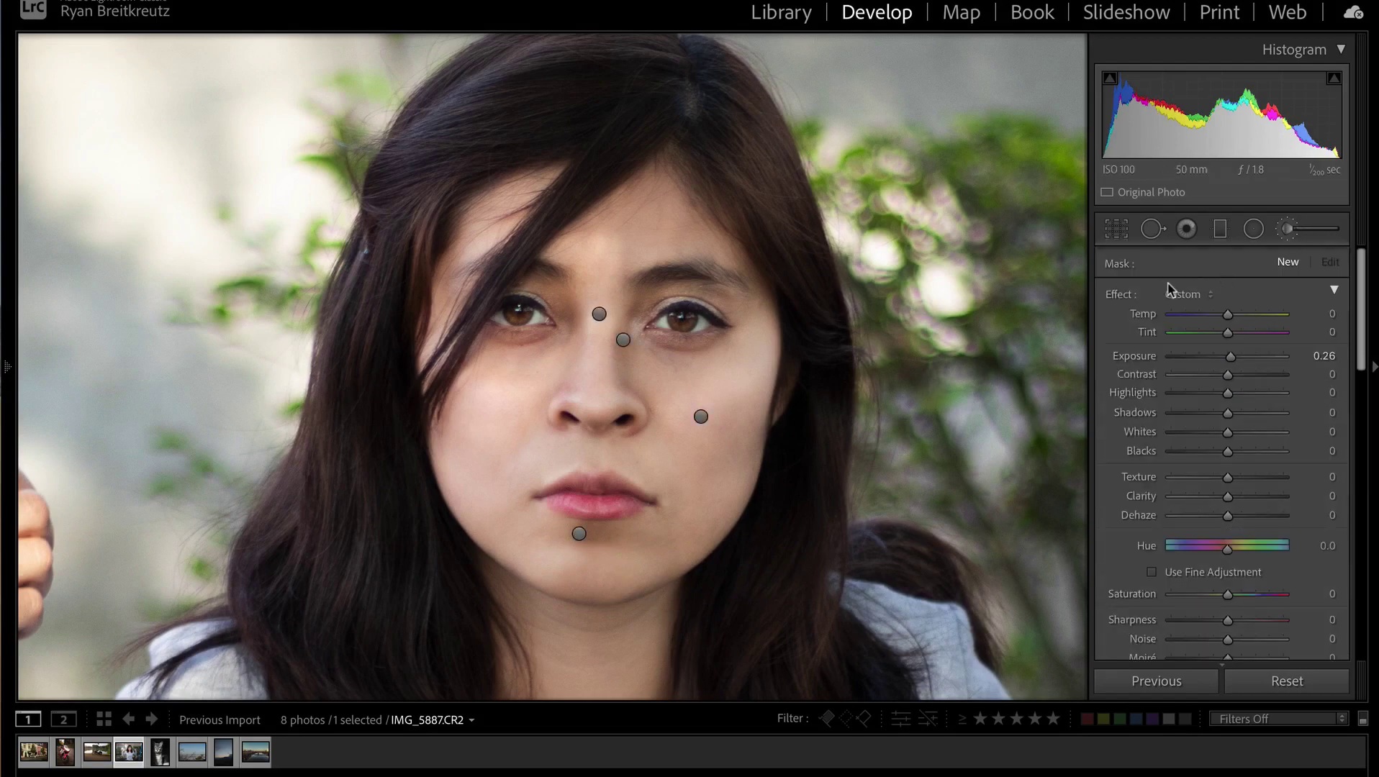
left_click(1180, 293)
scroll(1252, 532, "down", 5)
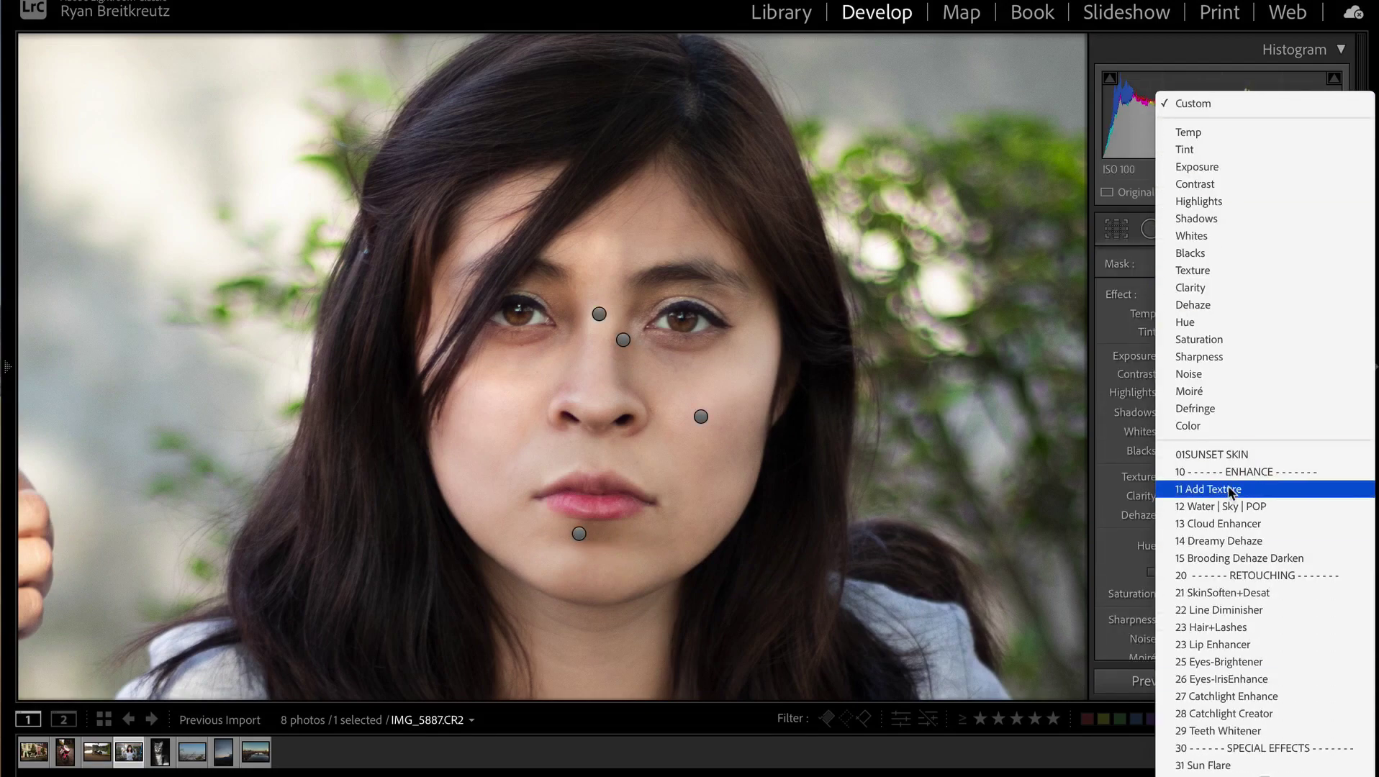
left_click(1231, 489)
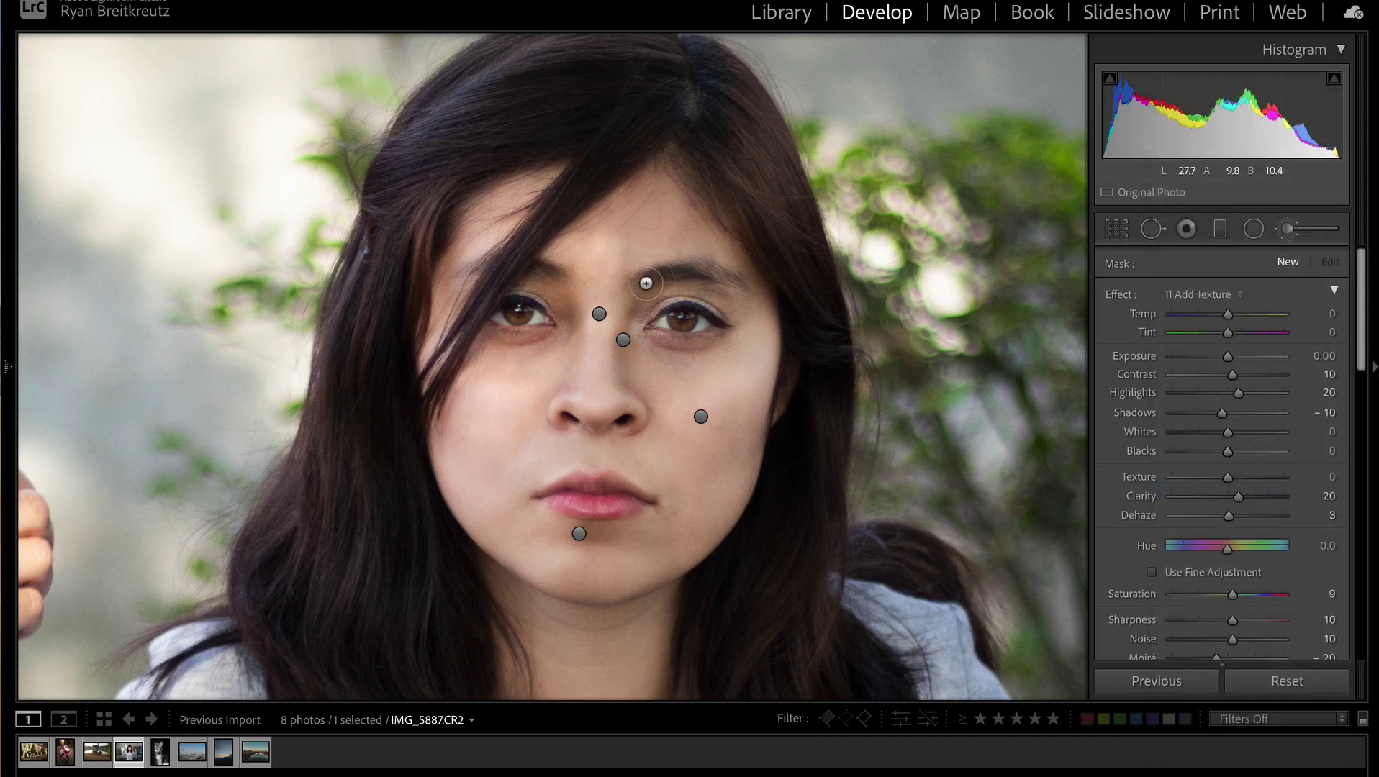
left_click(646, 281)
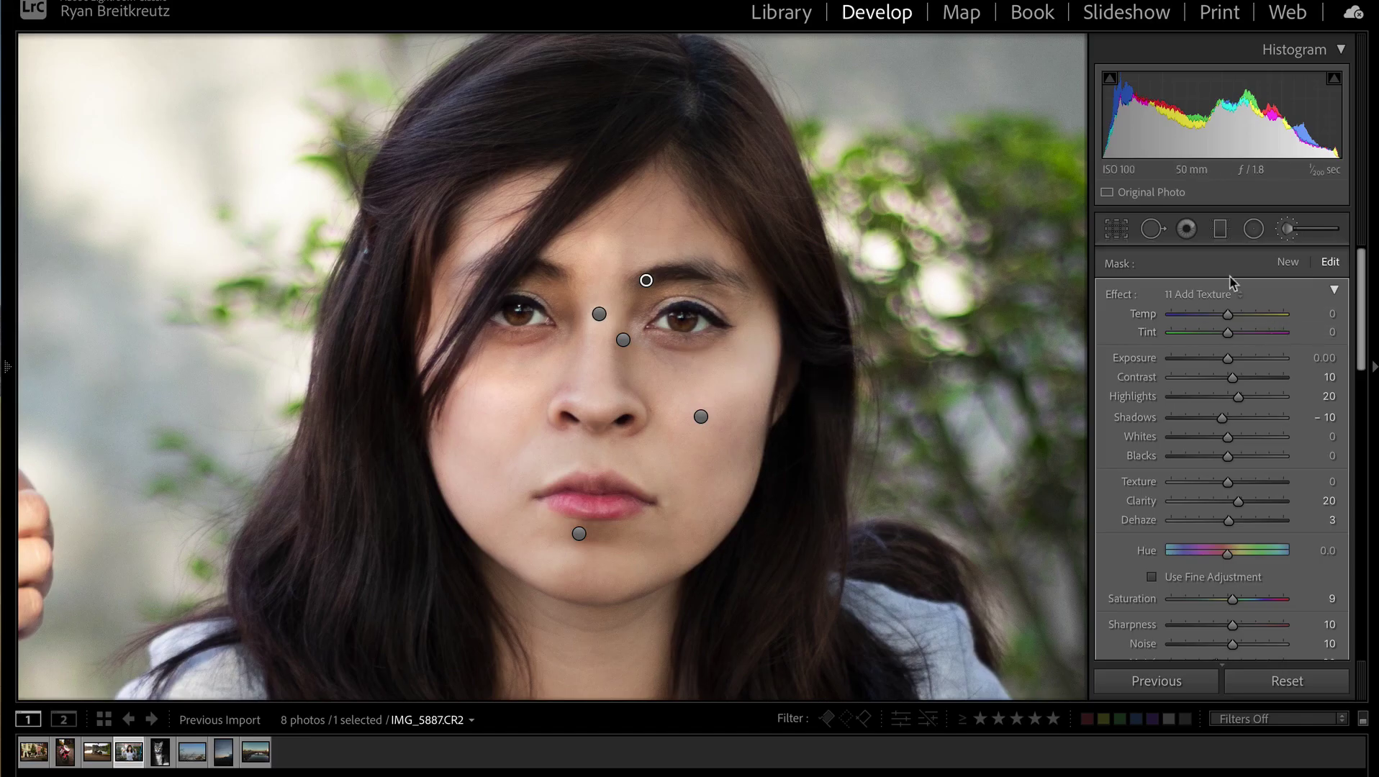
Step: Paint the added texture over the lips, the strand across the face and the rest of the hair
scroll(1265, 534, "up", 1)
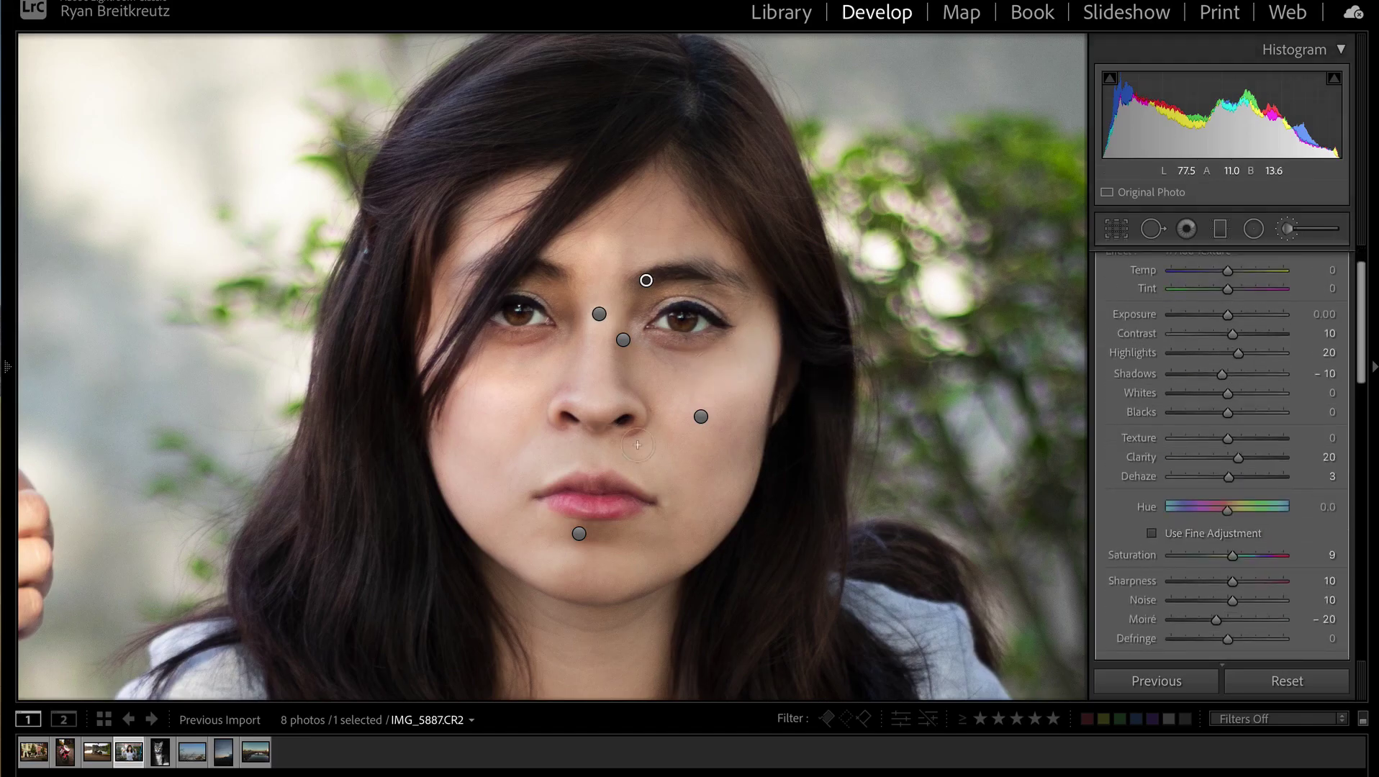
mouse_move(555, 499)
left_mouse_down()
mouse_move(635, 501)
mouse_move(570, 503)
left_mouse_up()
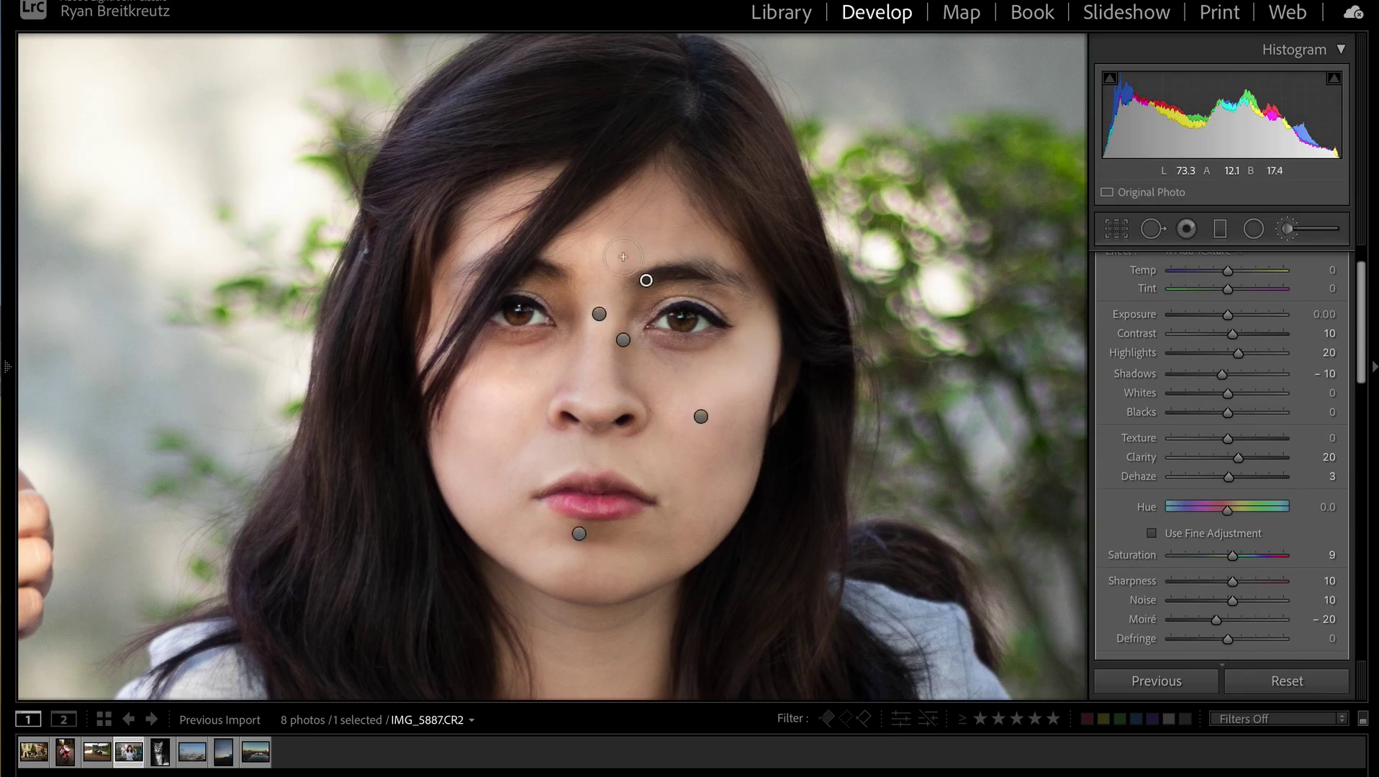
left_click_drag(593, 147, 463, 333)
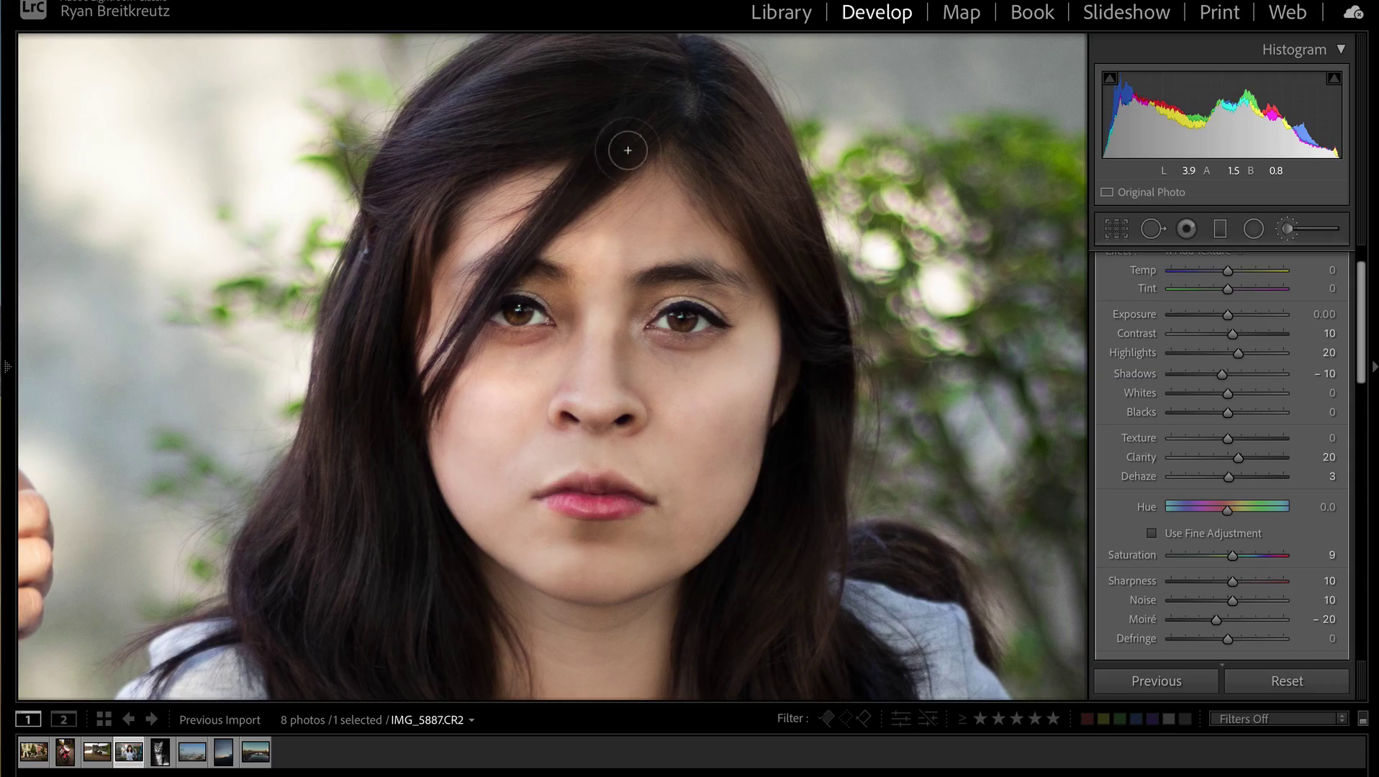
mouse_move(627, 150)
left_mouse_down()
mouse_move(654, 124)
mouse_move(649, 86)
left_mouse_up()
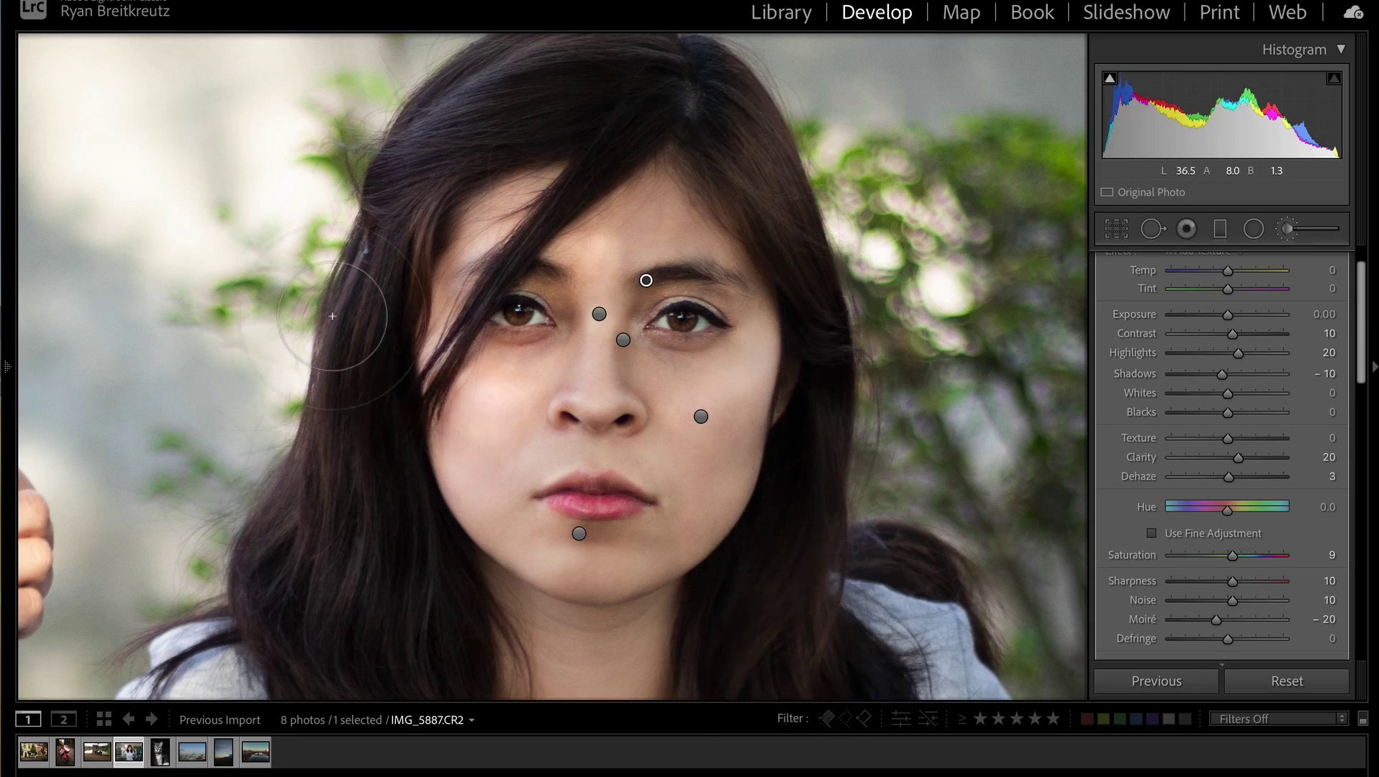
Step: Compare the whole portrait before and after by resetting and restoring all edits, and by toggling the Before view
key("z")
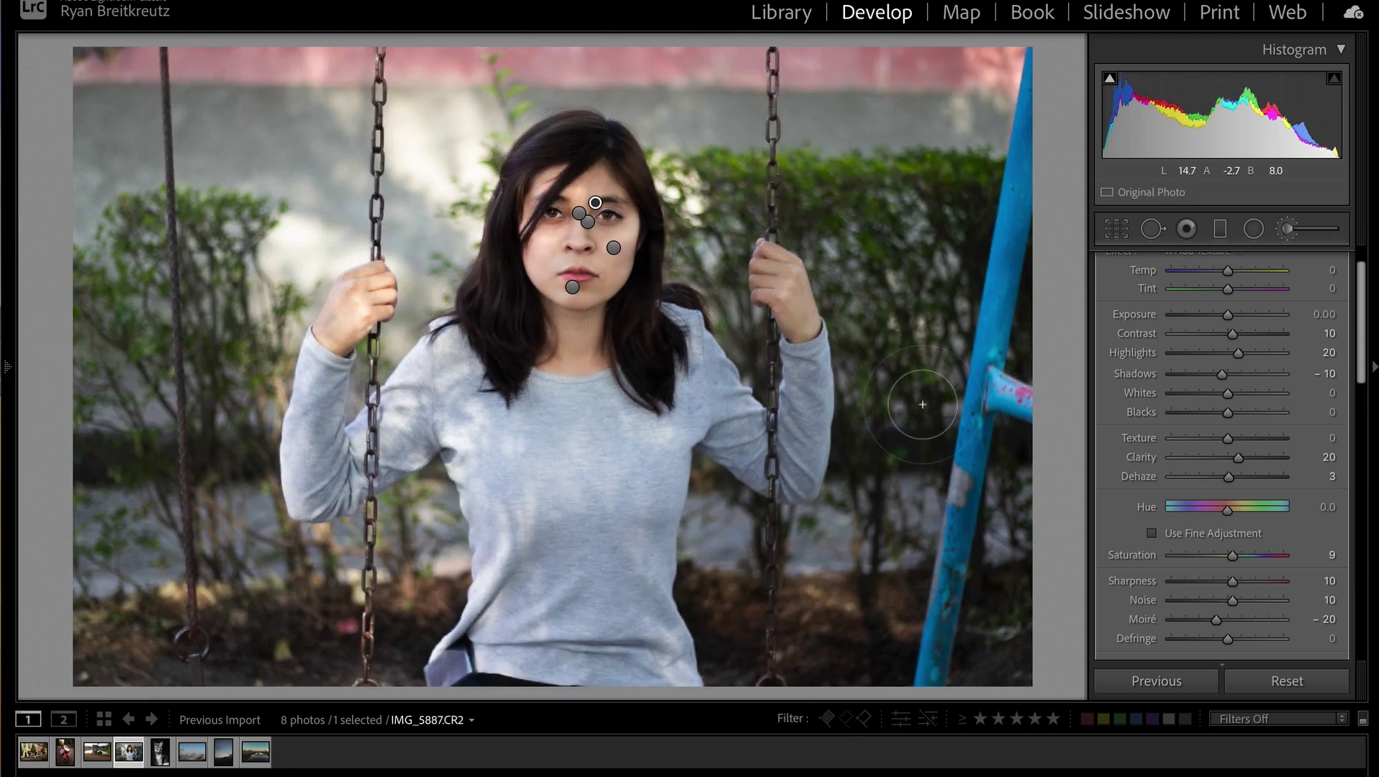
left_click(1288, 687)
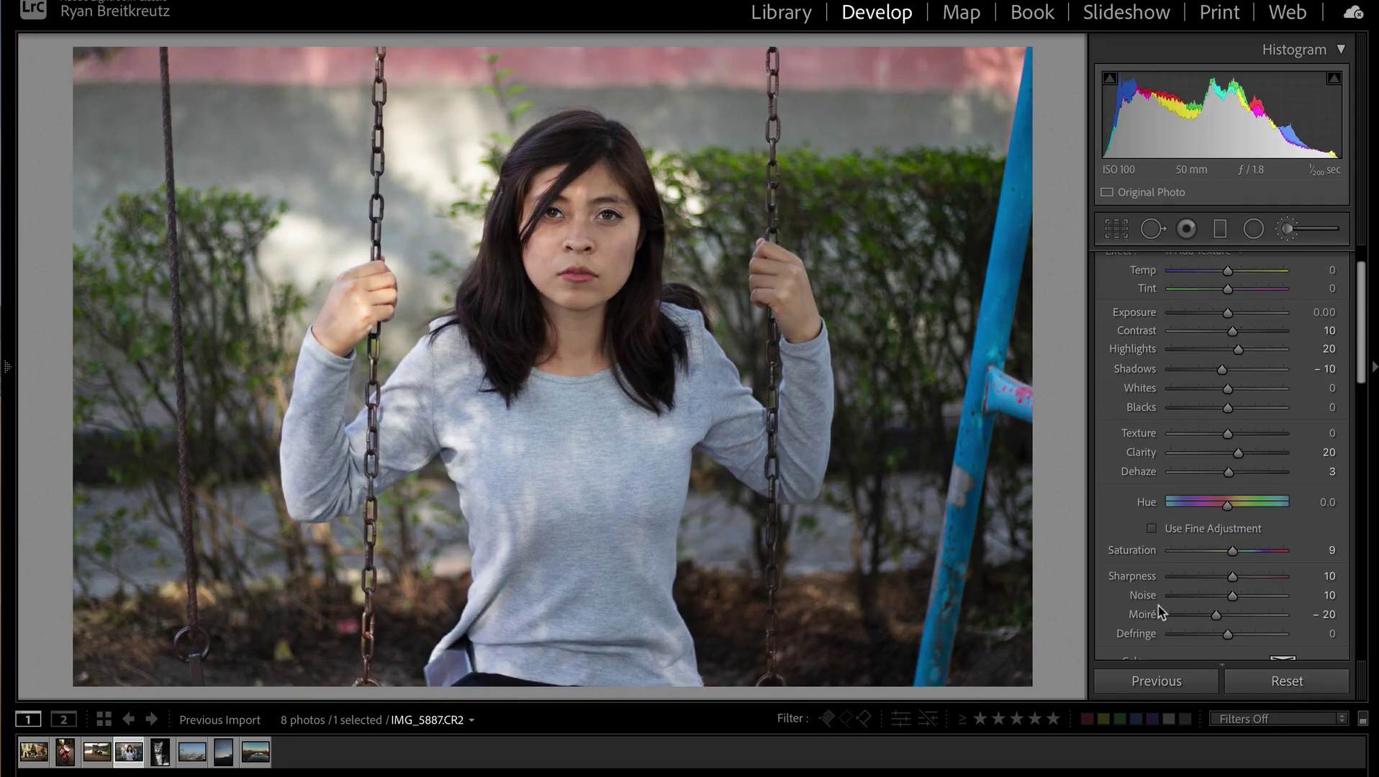
key("ctrl+z")
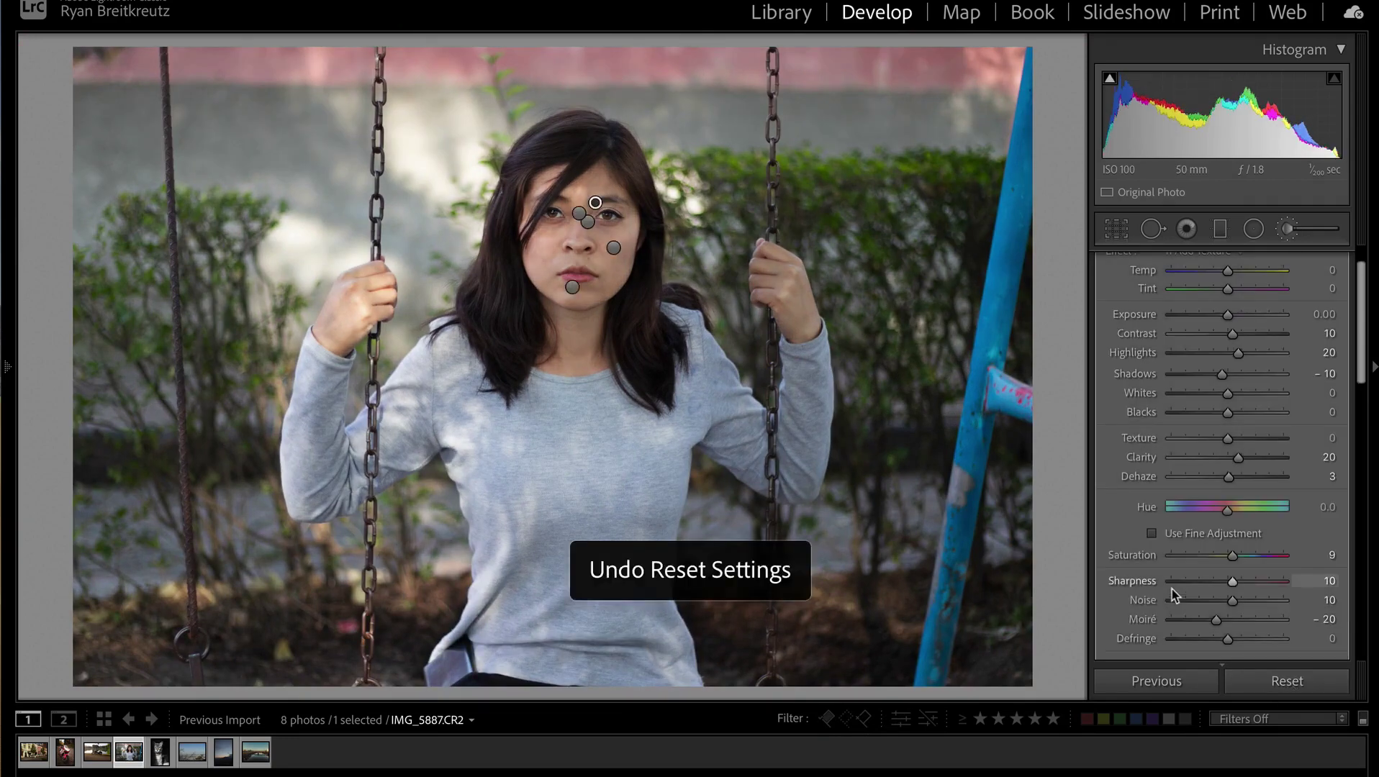
key("backslash")
key("backslash")
key("backslash")
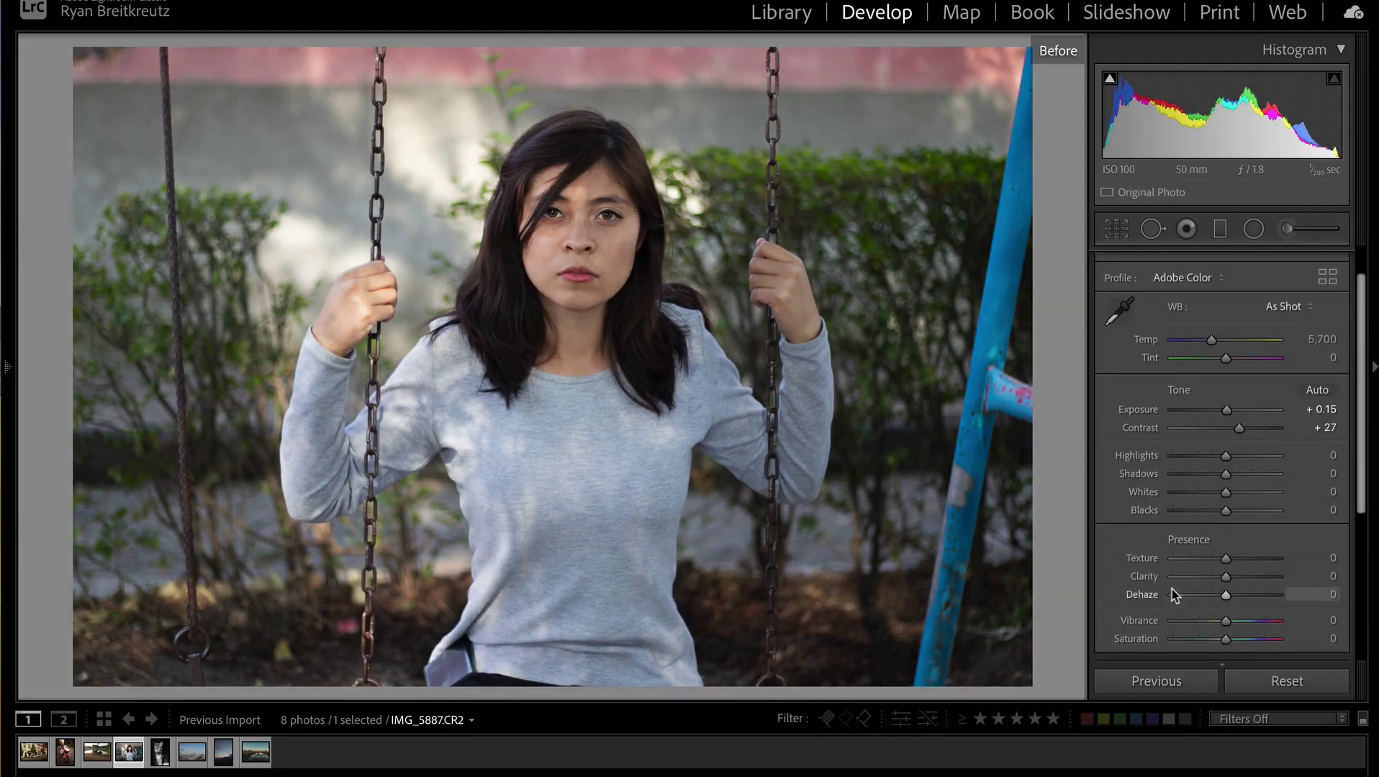
key("backslash")
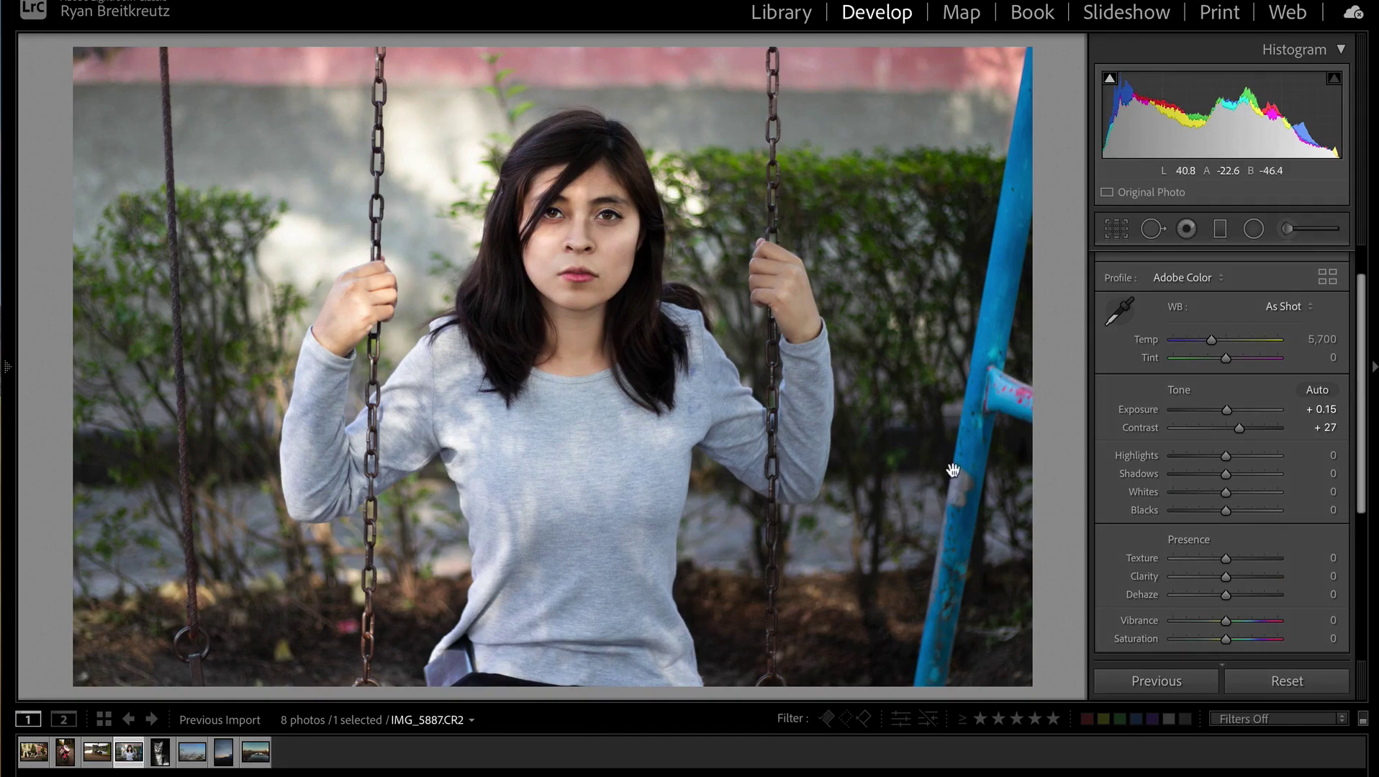
key("backslash")
key("backslash")
key("backslash")
key("backslash")
key("backslash")
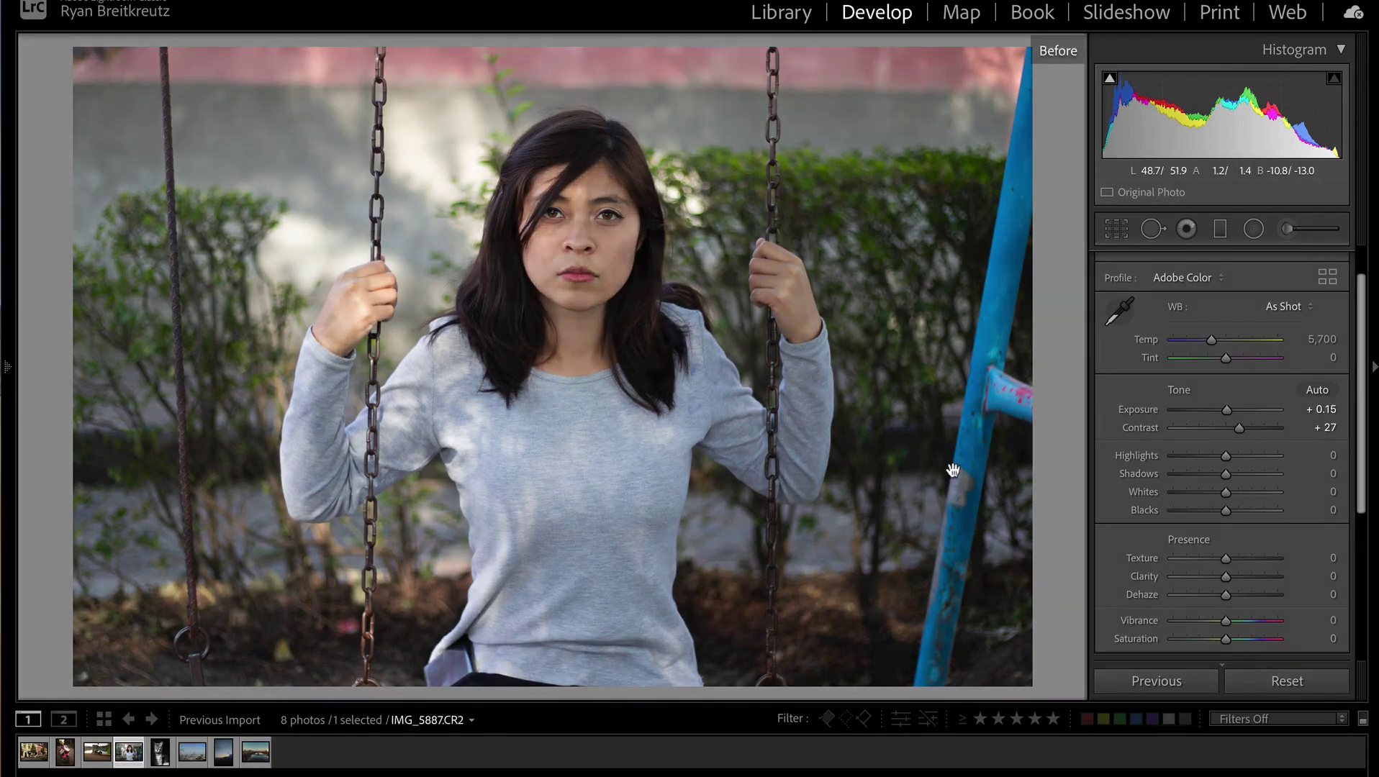
key("backslash")
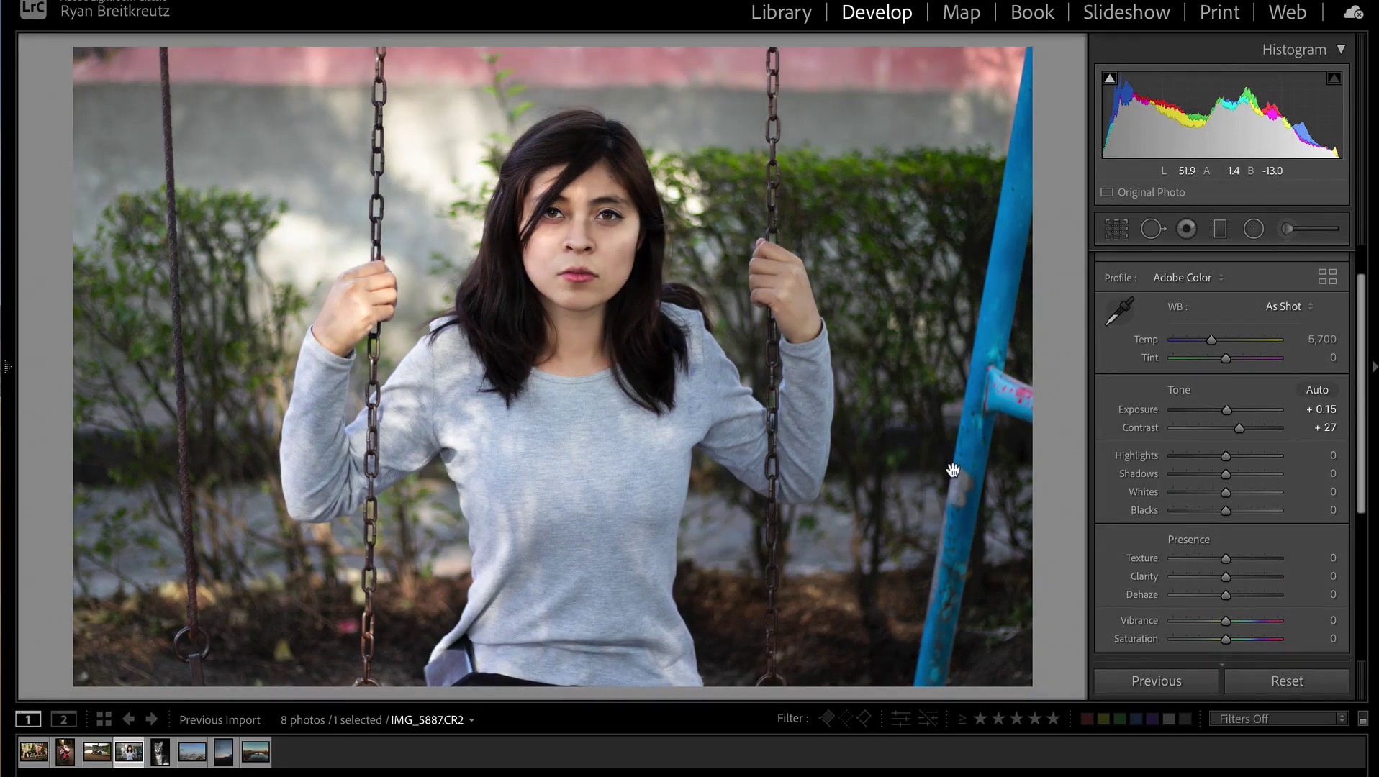
Step: Draw a large radial filter around the woman, reset its effect values and set its exposure to -0.62
left_click(1252, 230)
left_click_drag(704, 651, 799, 741)
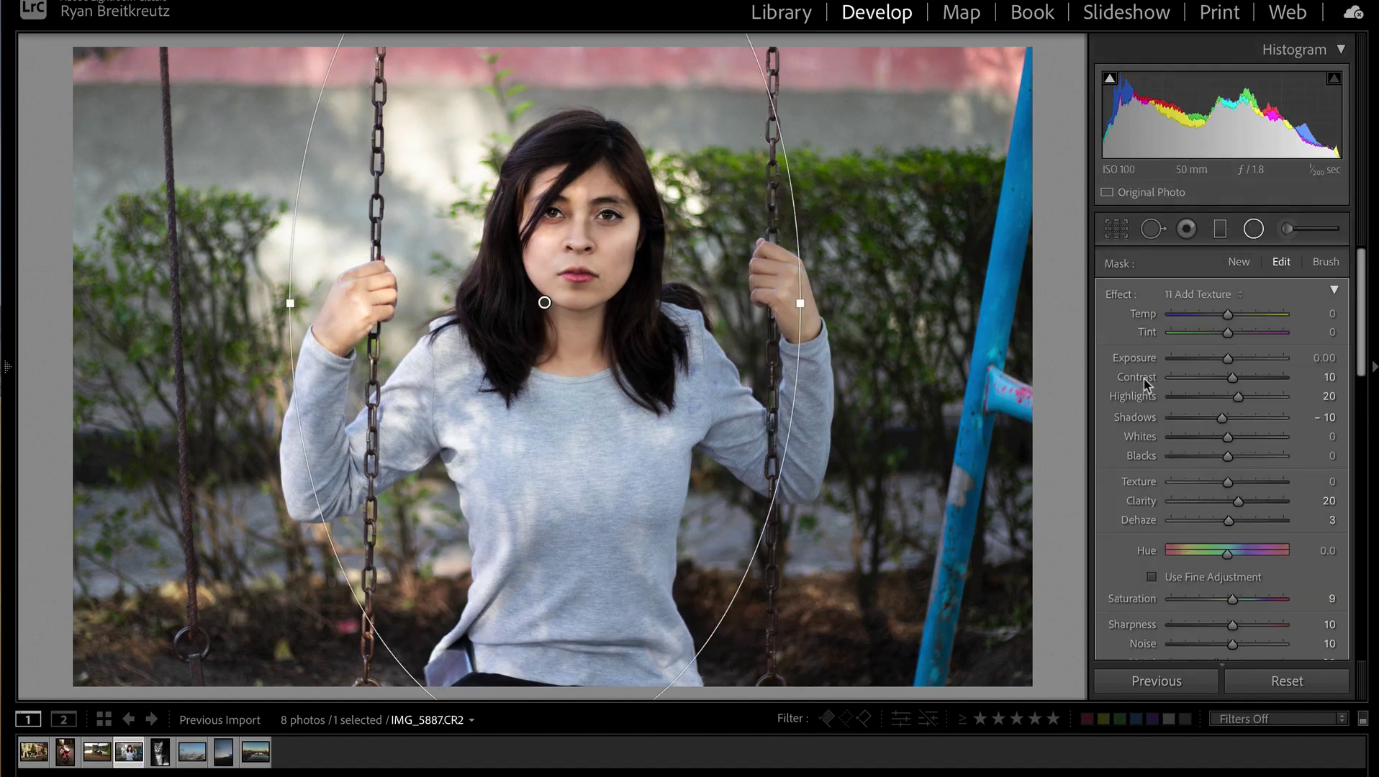
double_click(1120, 295)
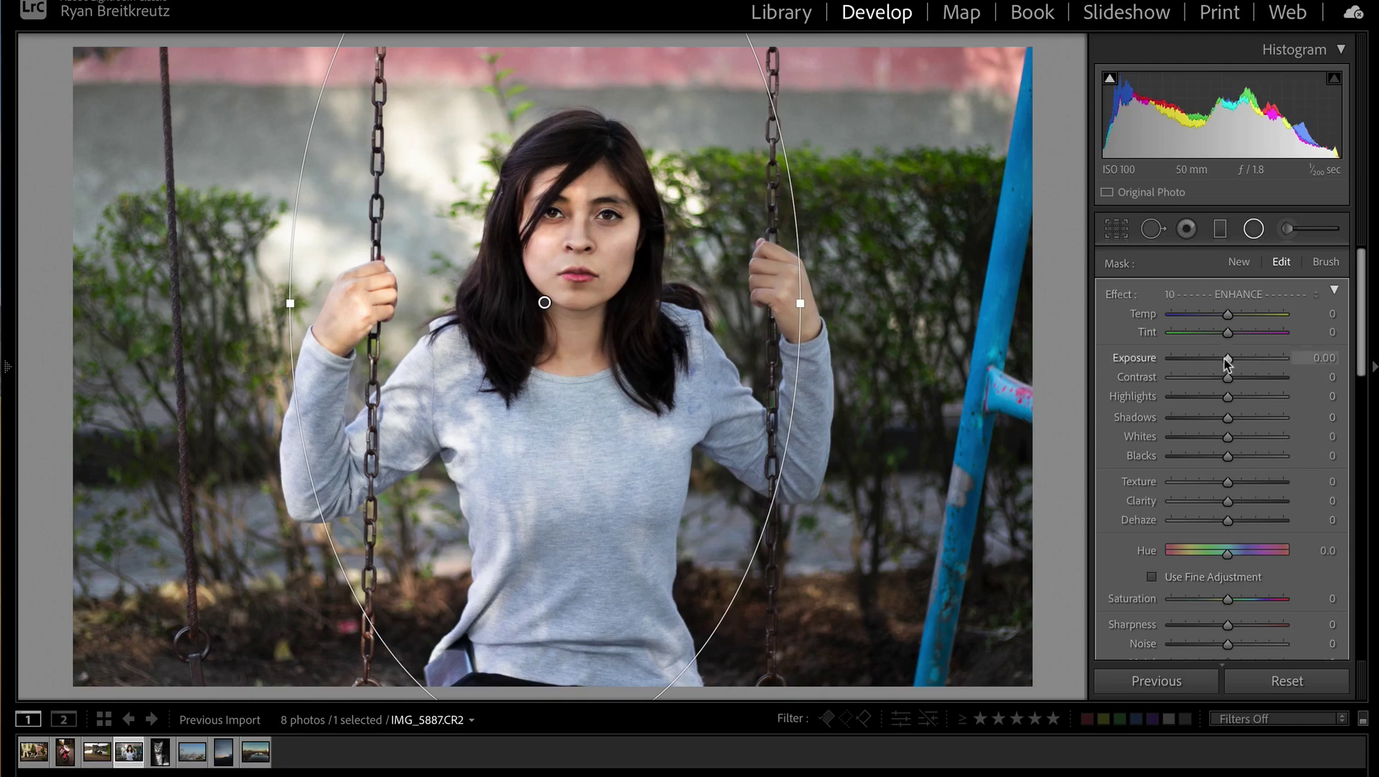
left_click_drag(1226, 364, 1218, 363)
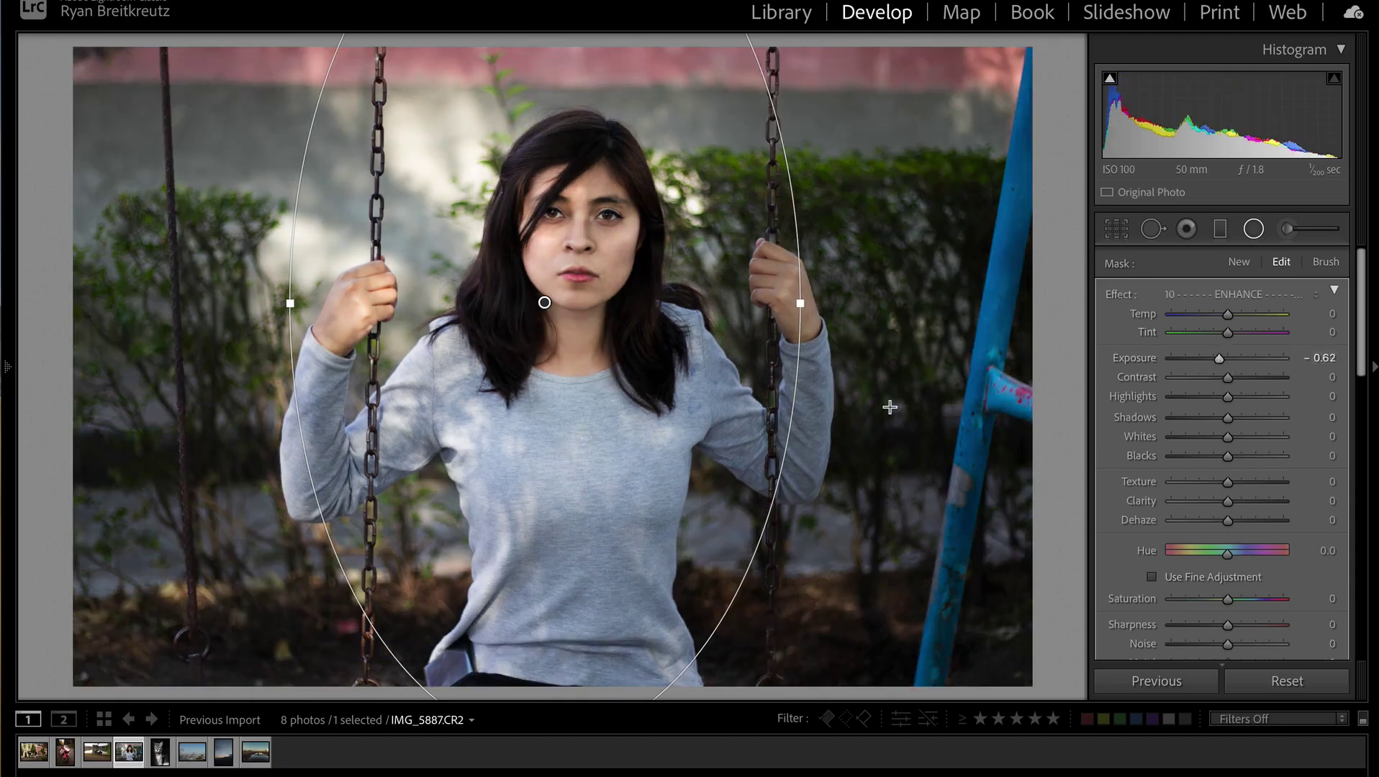
Step: Widen and recentre the radial filter around the woman, and set exposure -0.27, contrast -21, texture -22 and clarity -14
left_click_drag(783, 358, 814, 358)
left_click_drag(831, 312, 880, 303)
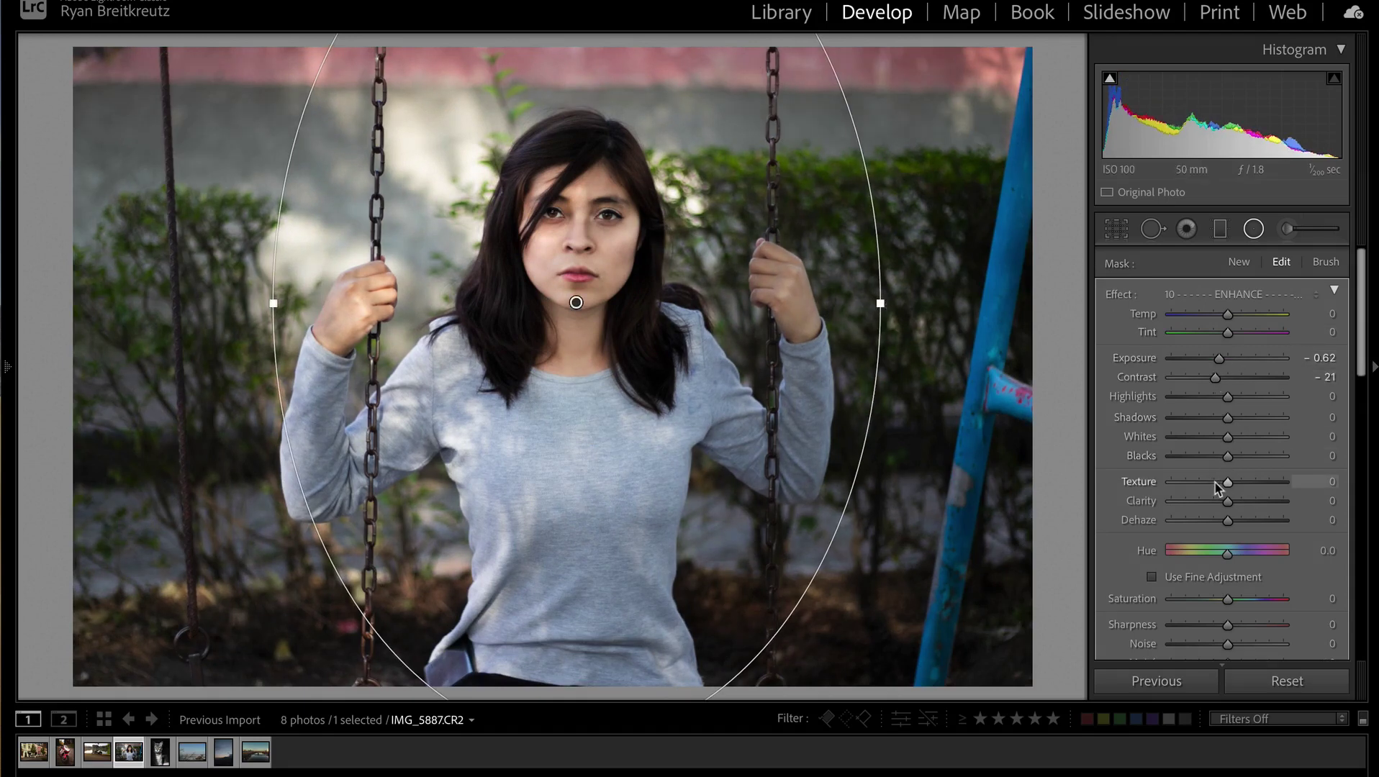
left_click(1219, 500)
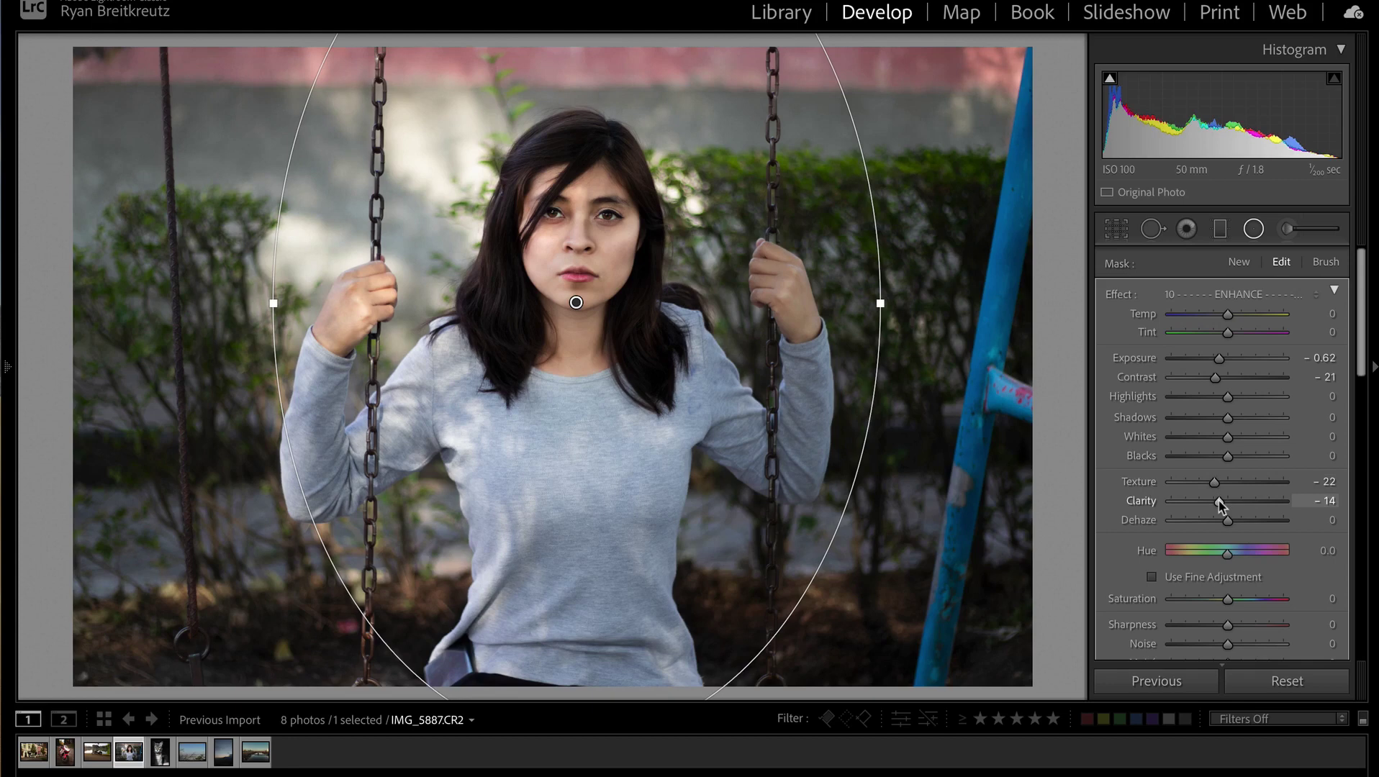
left_click_drag(1221, 366, 1226, 367)
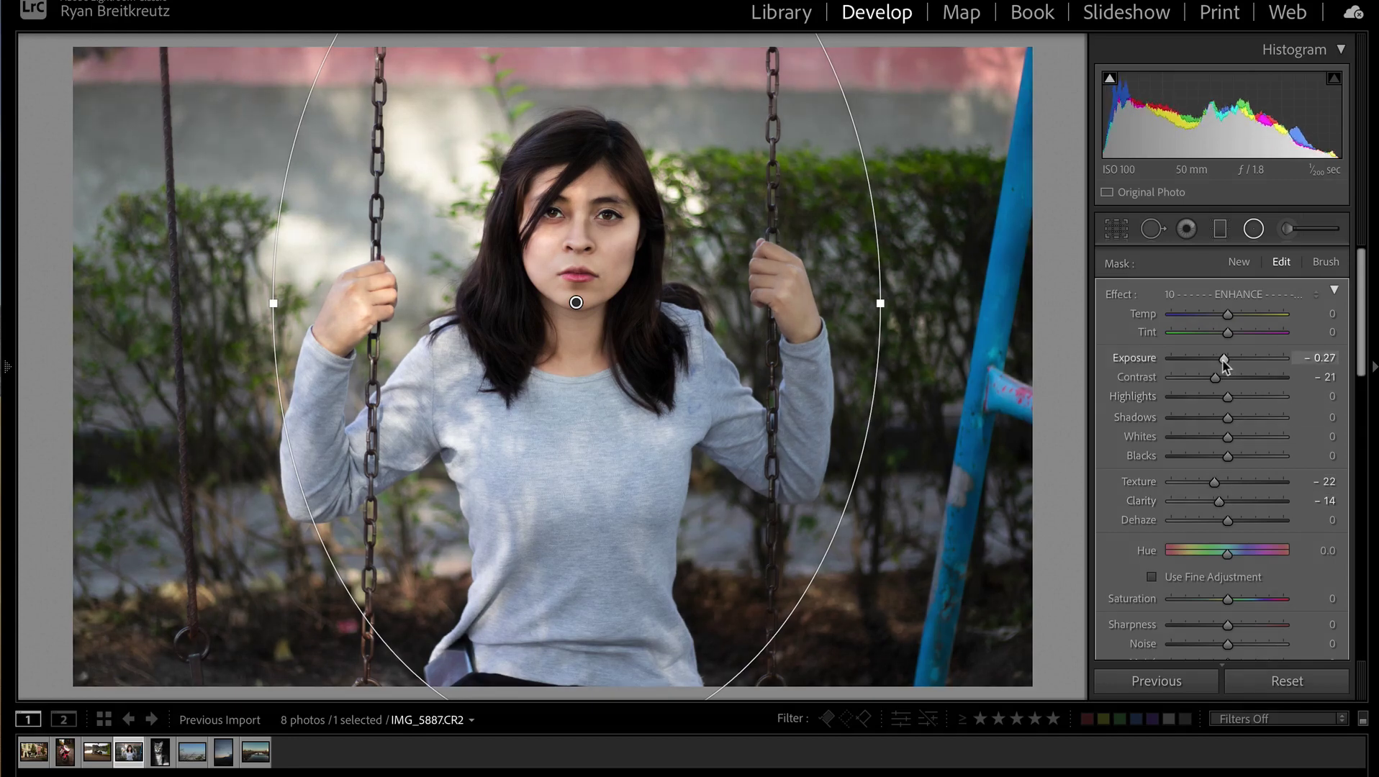
Step: Compare the portrait by deleting the radial filter and undoing the deletion, and by toggling the Before view
key("Delete")
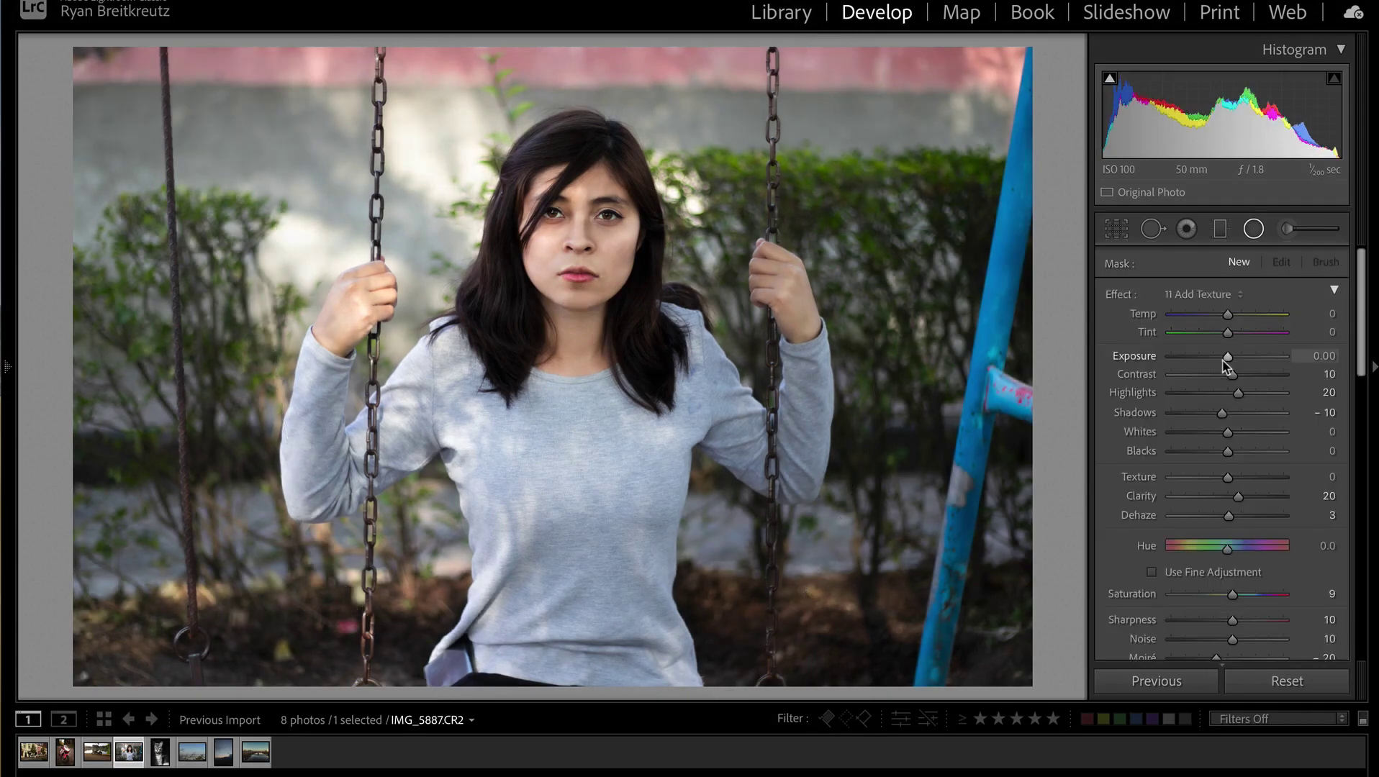
key("ctrl+z")
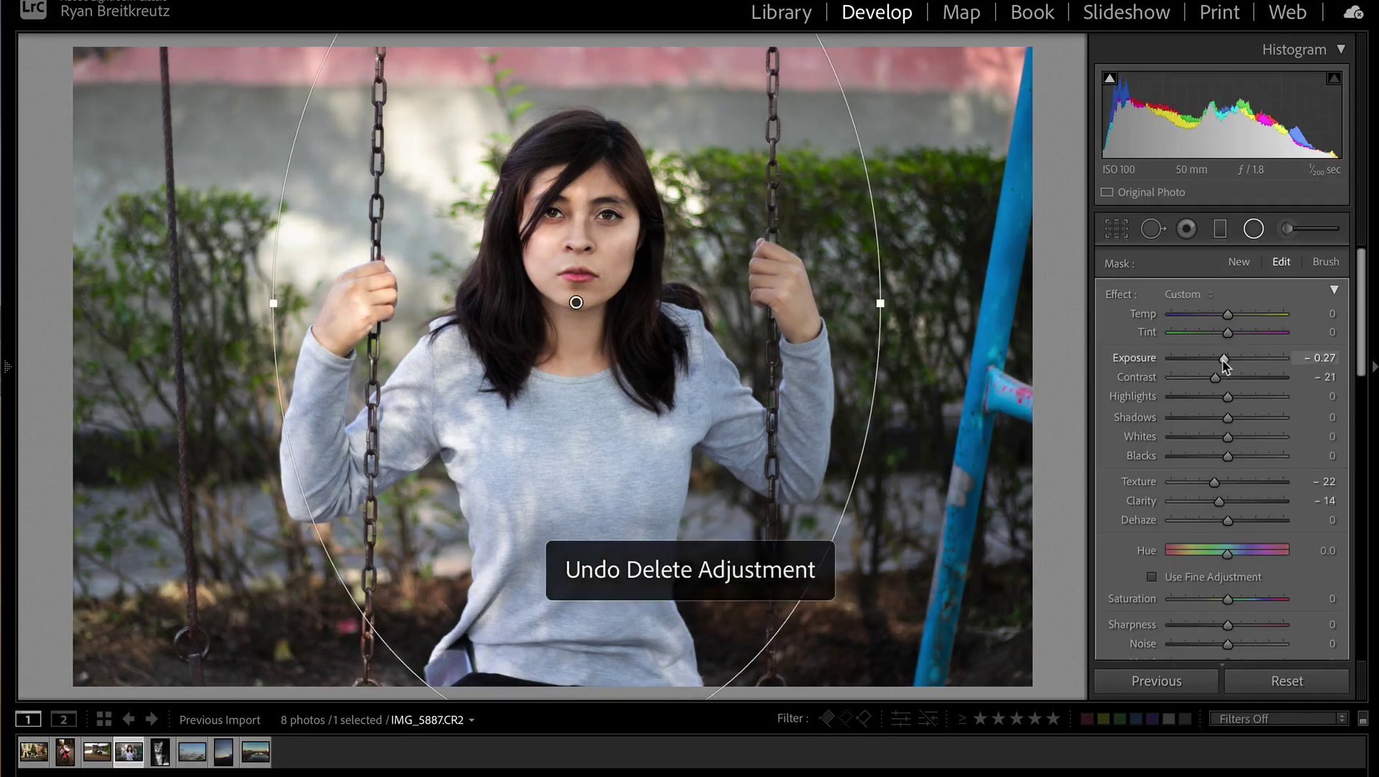
key("shift+m")
key("backslash")
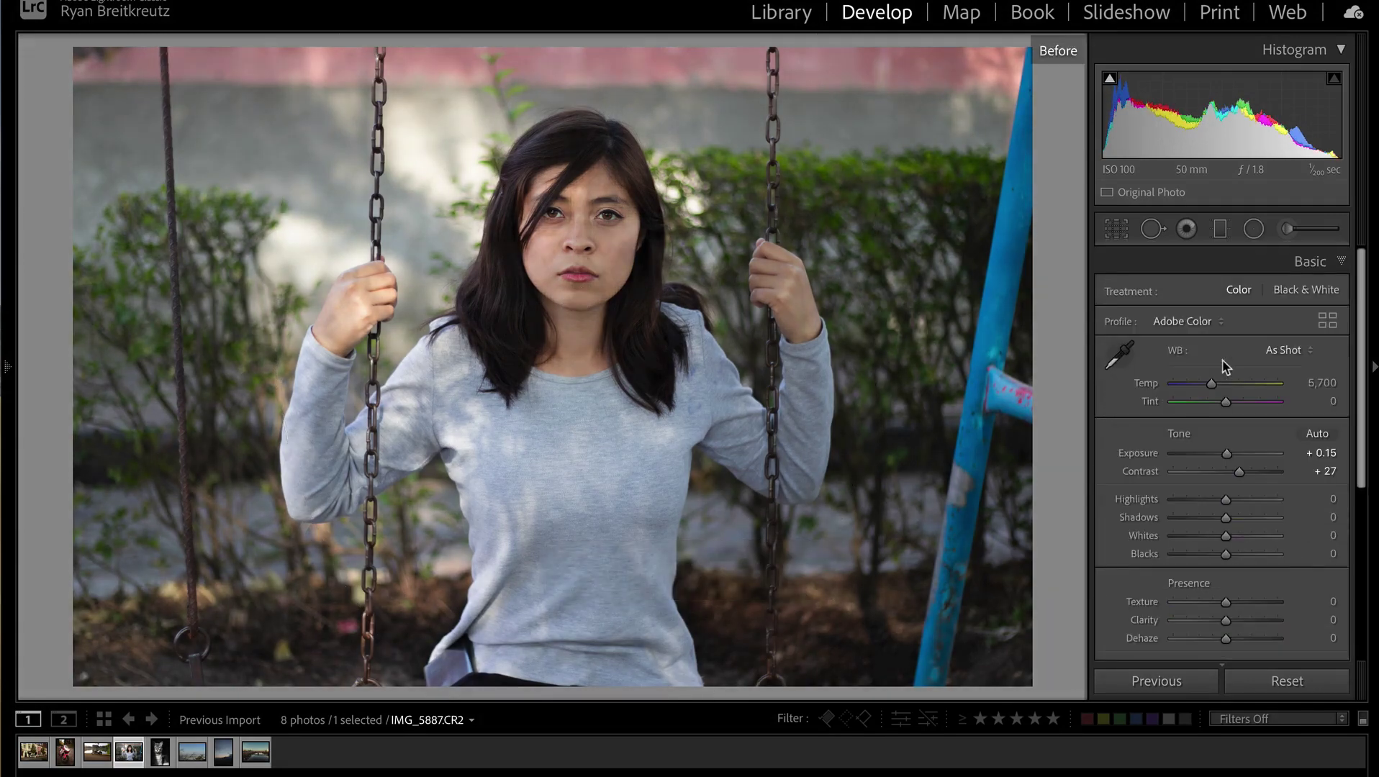
key("backslash")
key("backslash")
key("backslash")
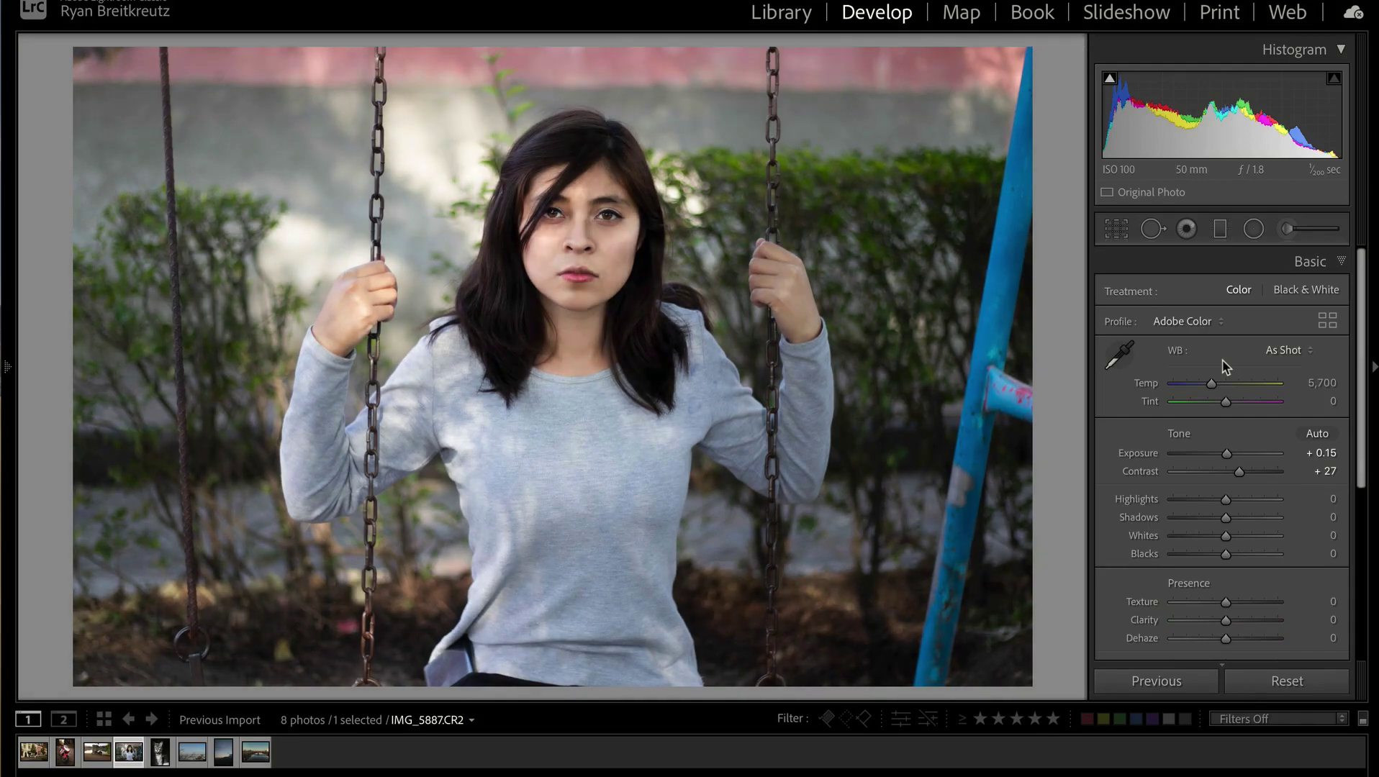
Step: Open the cat photo geovanardin1.CR2 and activate the Adjustment Brush
key("Right")
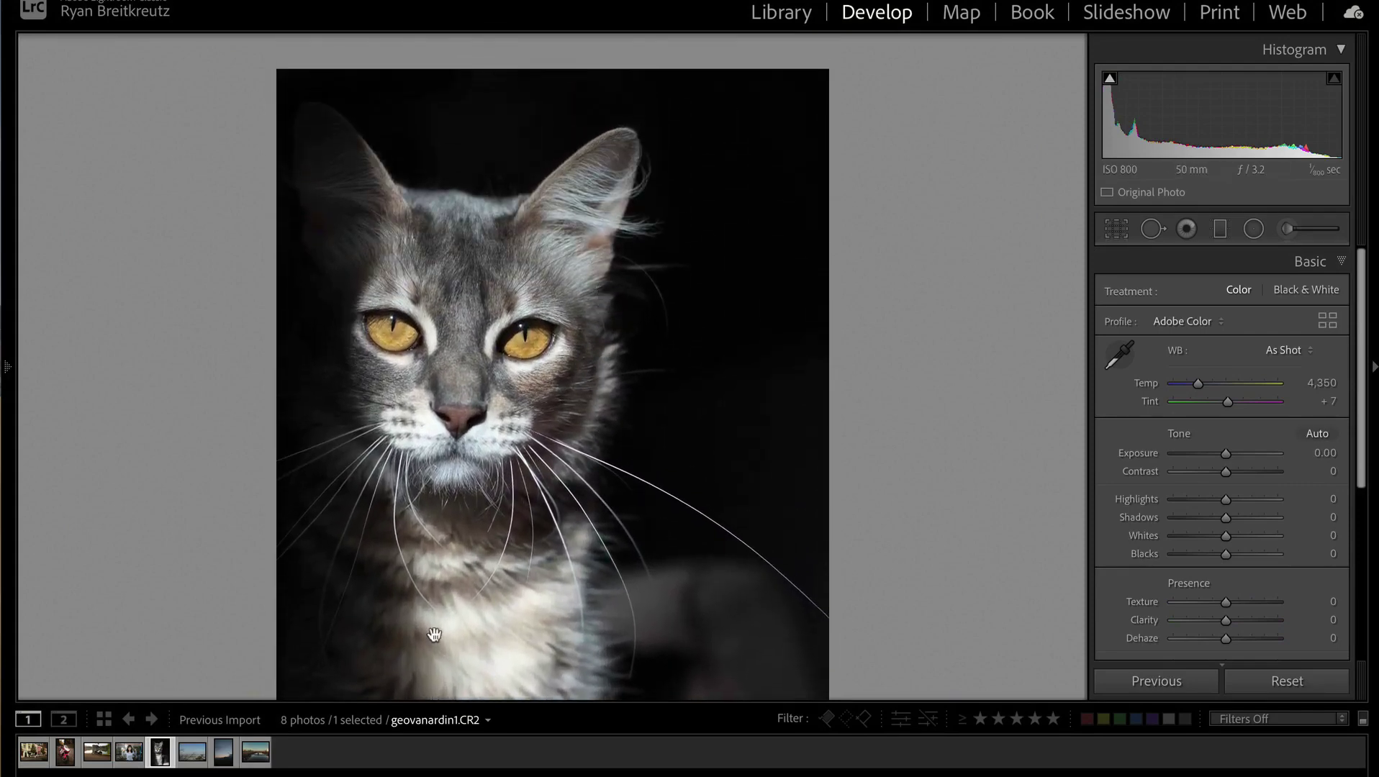
scroll(568, 517, "down", 3)
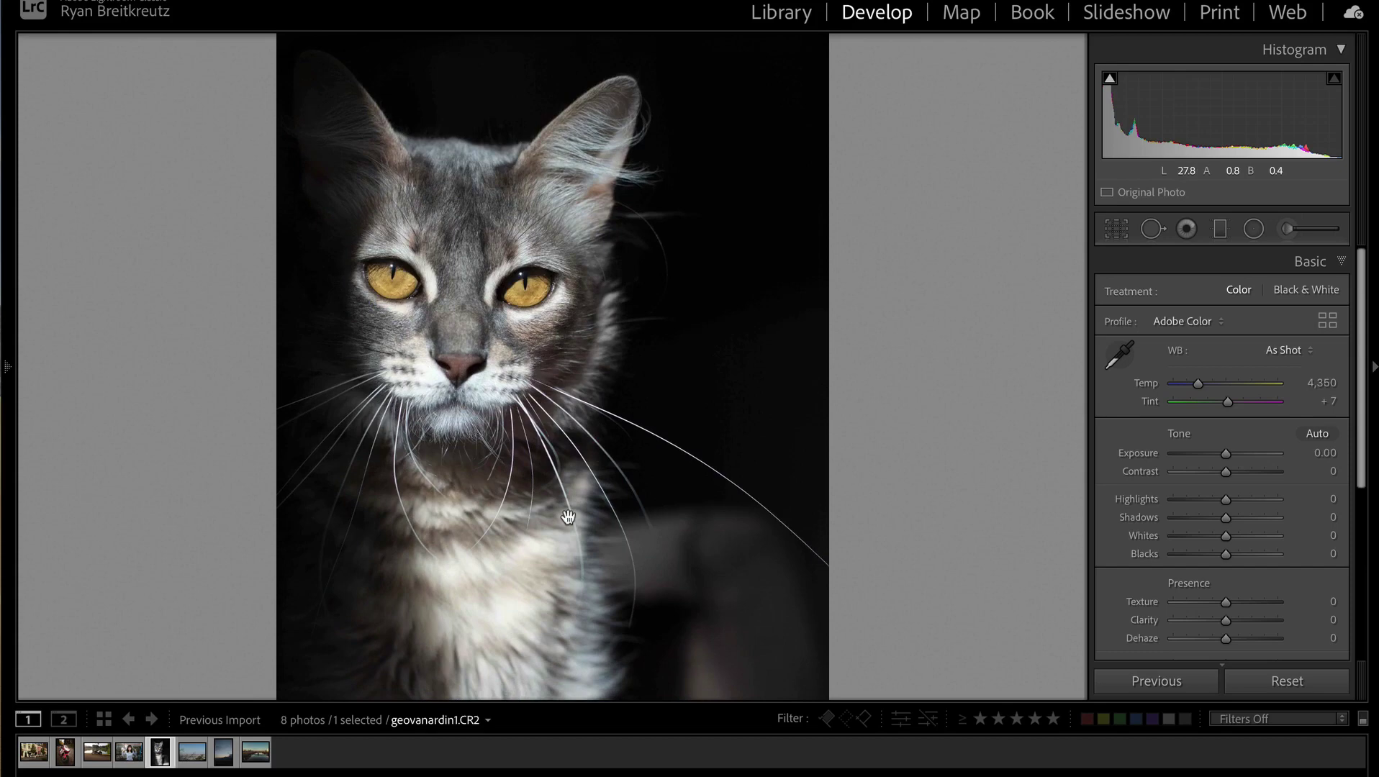
left_click(1287, 229)
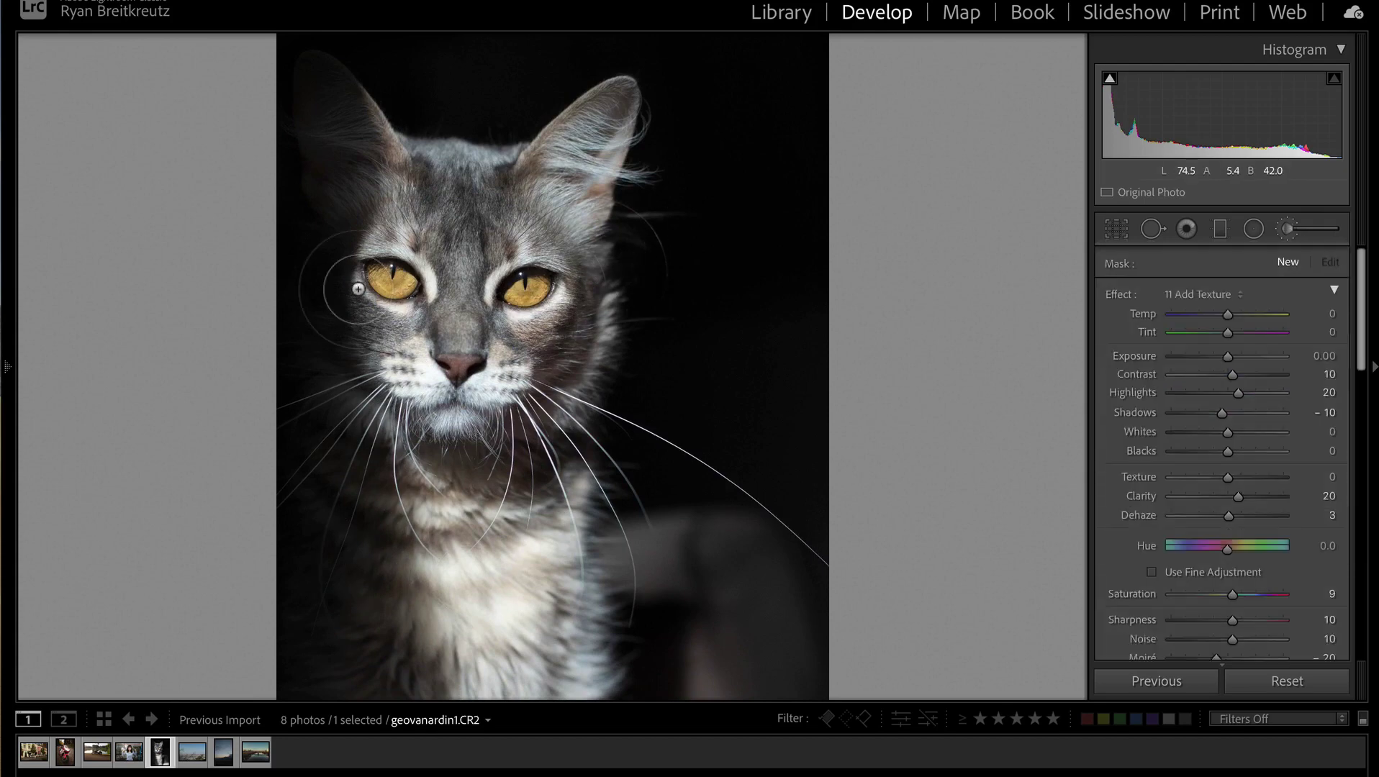
left_click(380, 276)
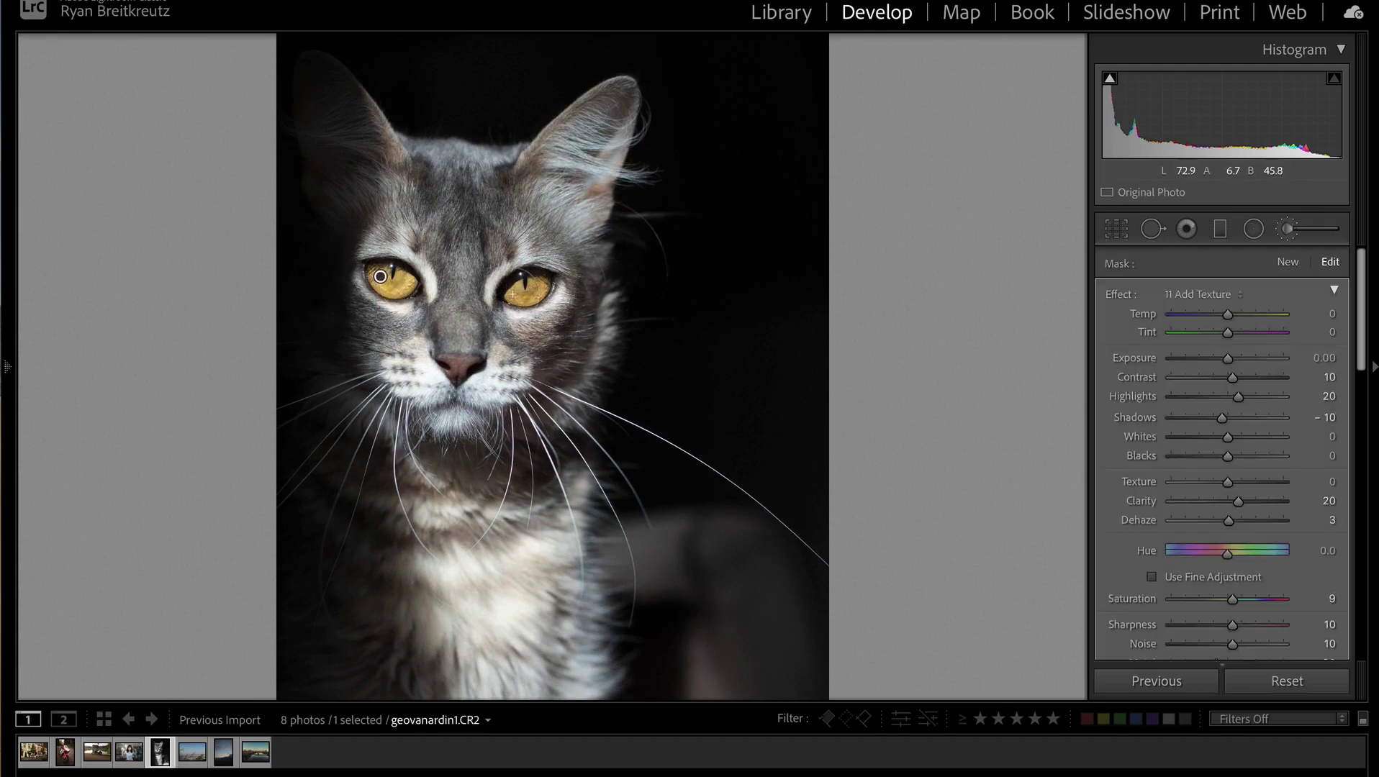
mouse_move(515, 293)
left_mouse_down()
mouse_move(522, 284)
mouse_move(529, 304)
left_mouse_up()
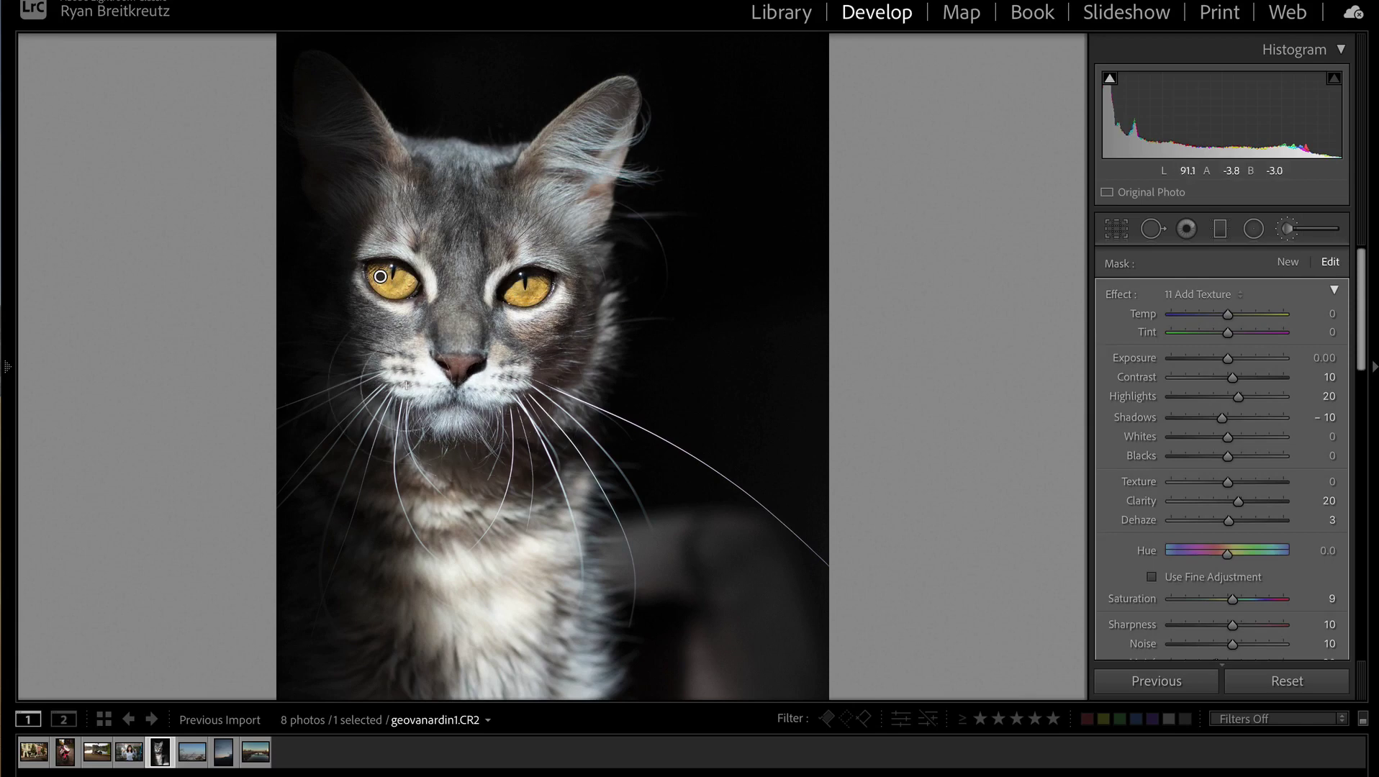
left_click(1287, 262)
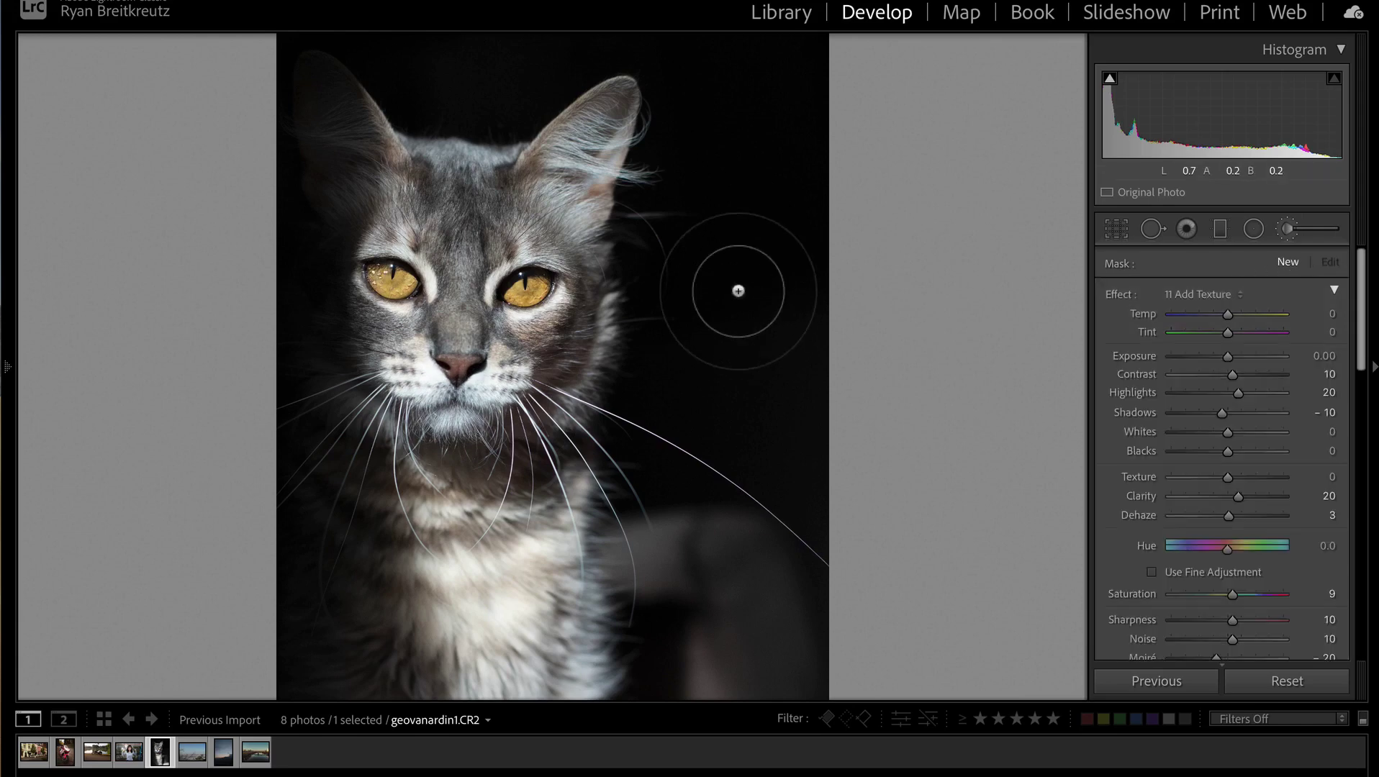
Step: Brush the 11 Add Texture effect over the cat's eyes
key("ctrl+minus")
key("ctrl+plus")
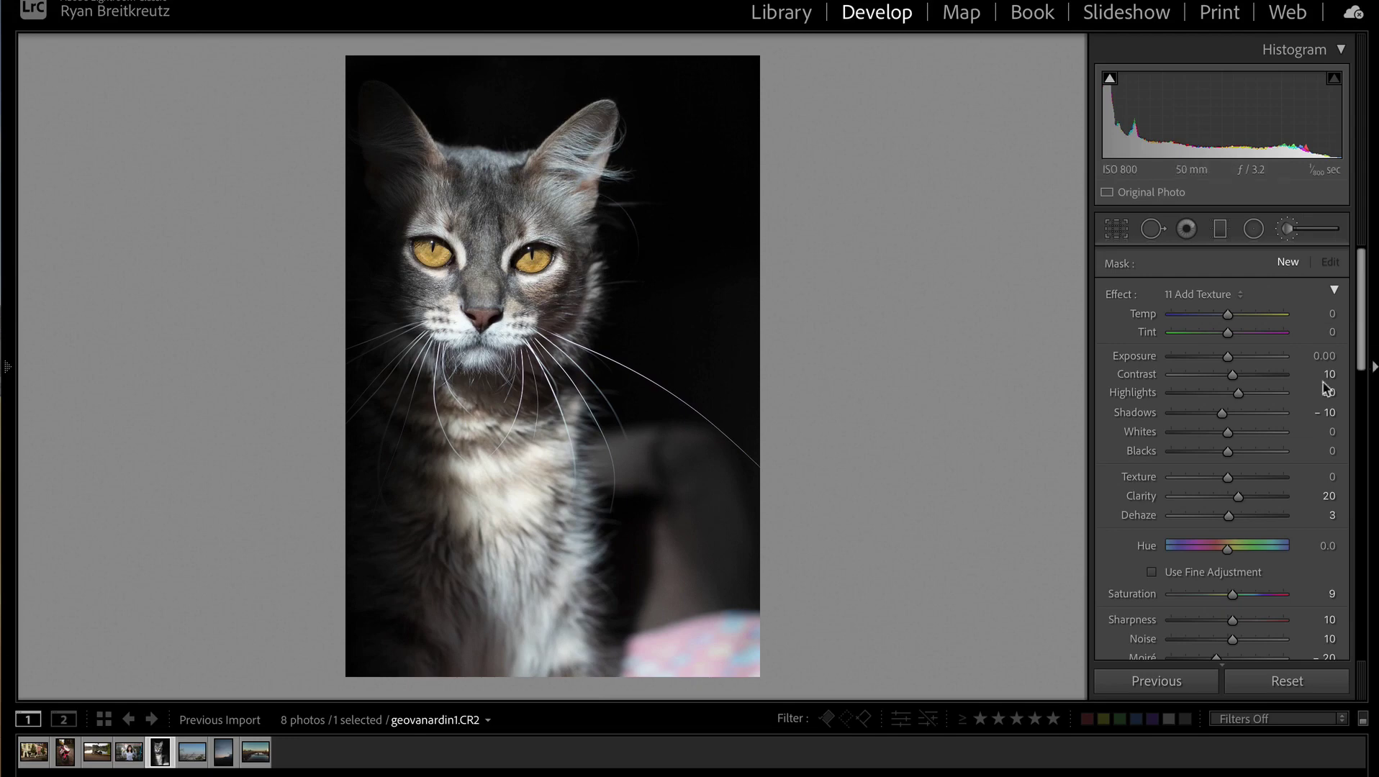
mouse_move(449, 263)
left_mouse_down()
mouse_move(406, 253)
mouse_move(446, 261)
left_mouse_up()
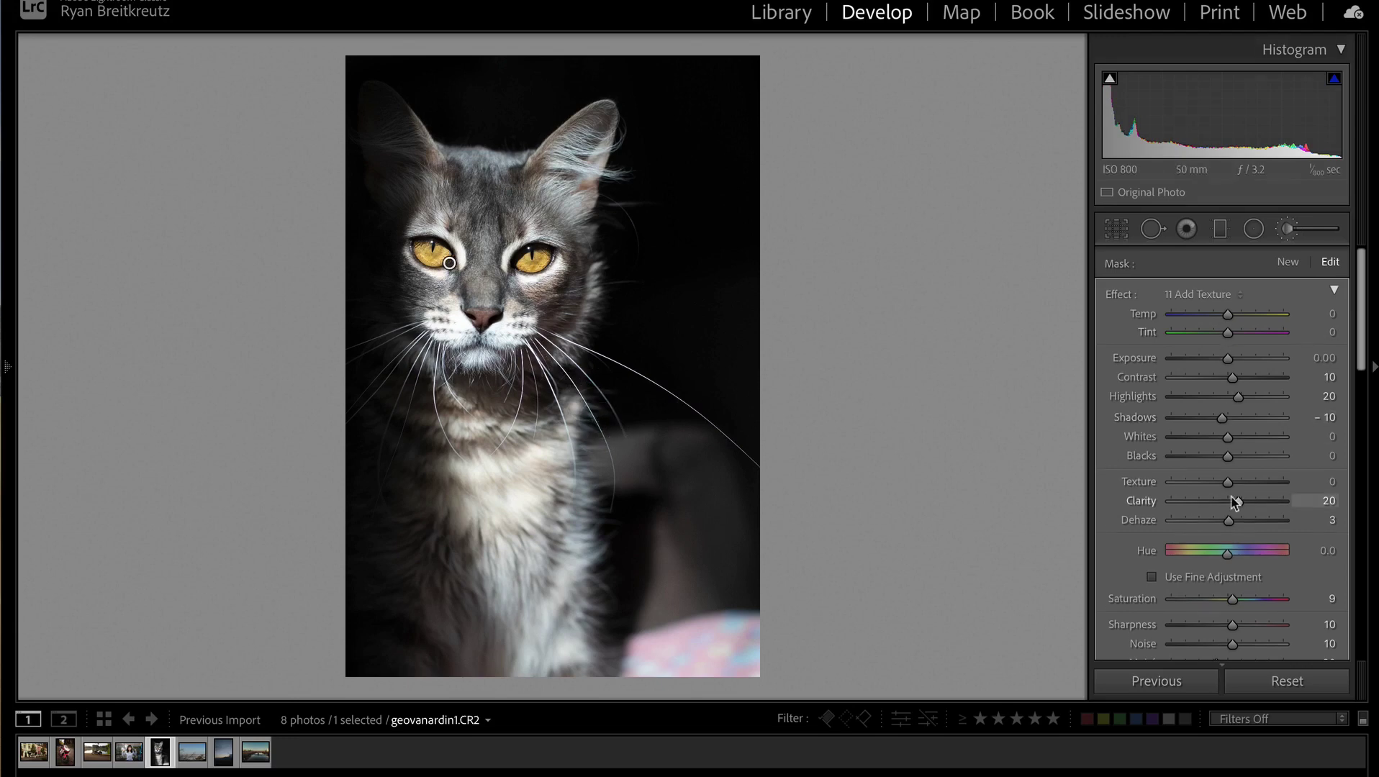
scroll(1235, 502, "down", 5)
scroll(1245, 403, "up", 5)
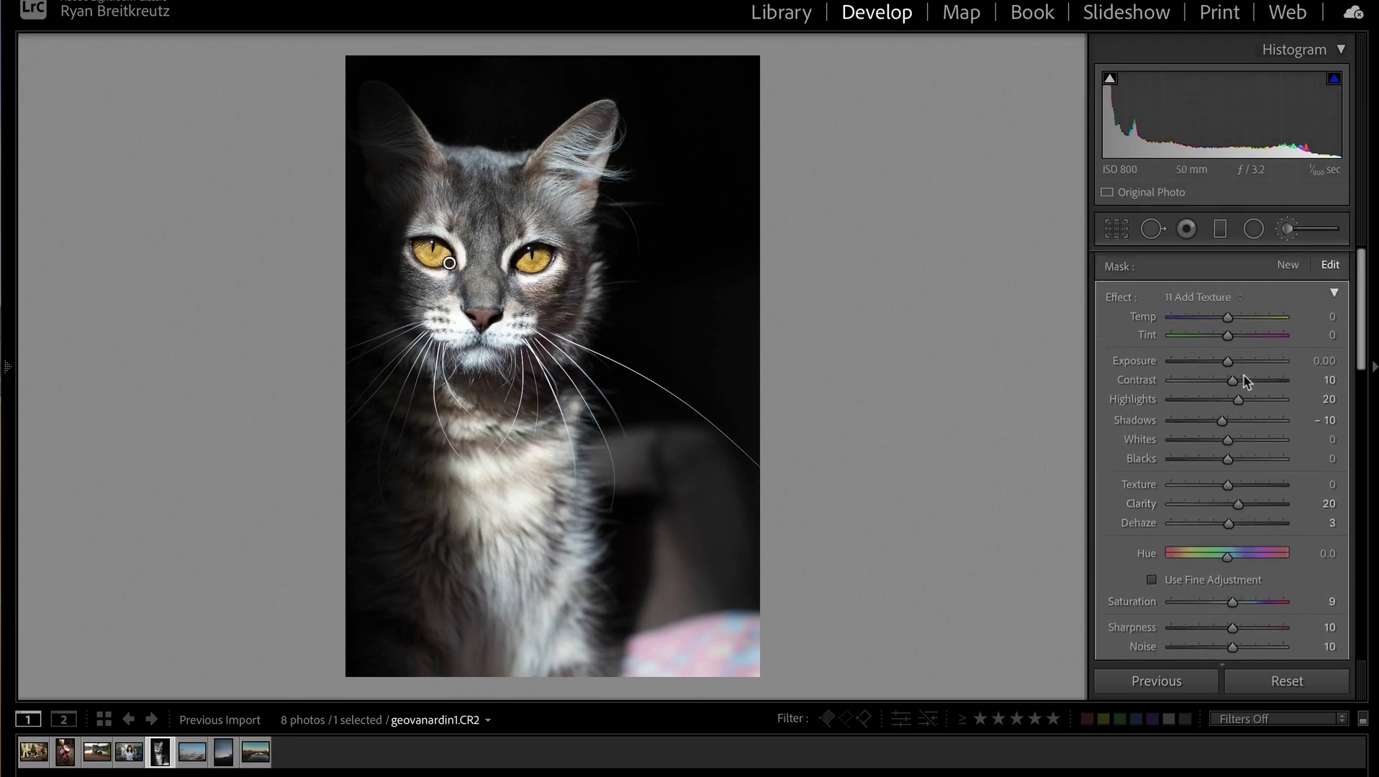
scroll(1247, 382, "down", 1)
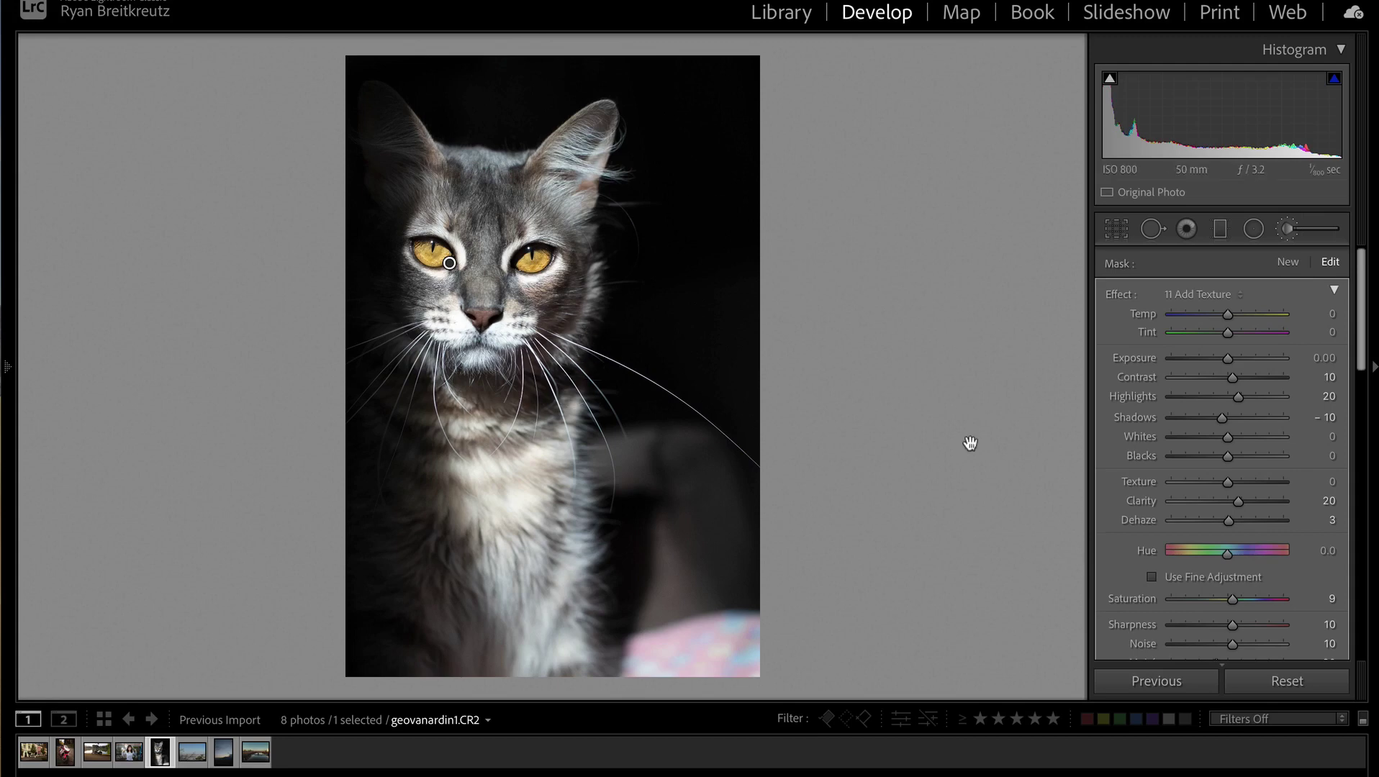
Step: Paint a new brush adjustment with reset effects and exposure -0.94 over the cat's forehead, cheeks and body shadows, and compare by deleting and restoring it
left_click(1285, 265)
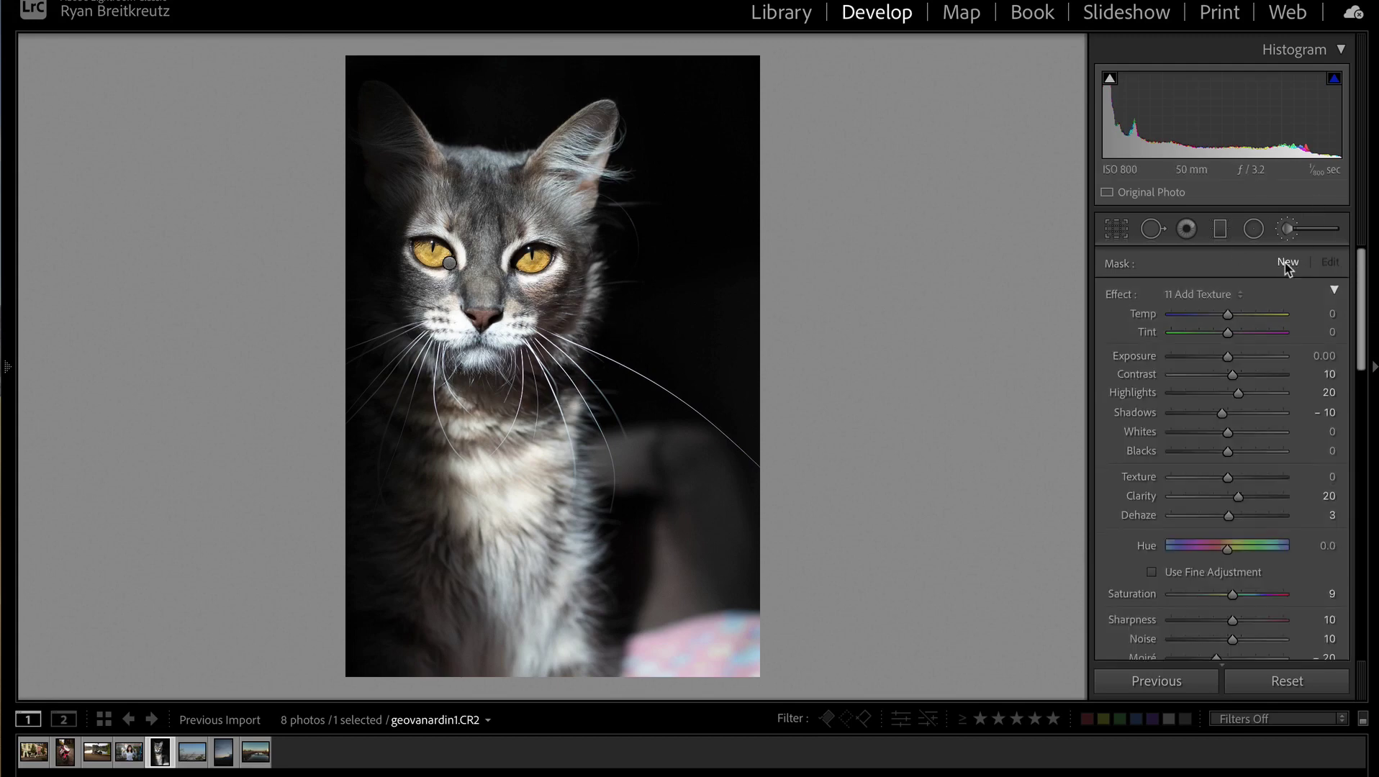
left_click(1211, 296)
left_click(1088, 298)
left_click(1128, 296, "alt")
left_click_drag(1227, 356, 1214, 357)
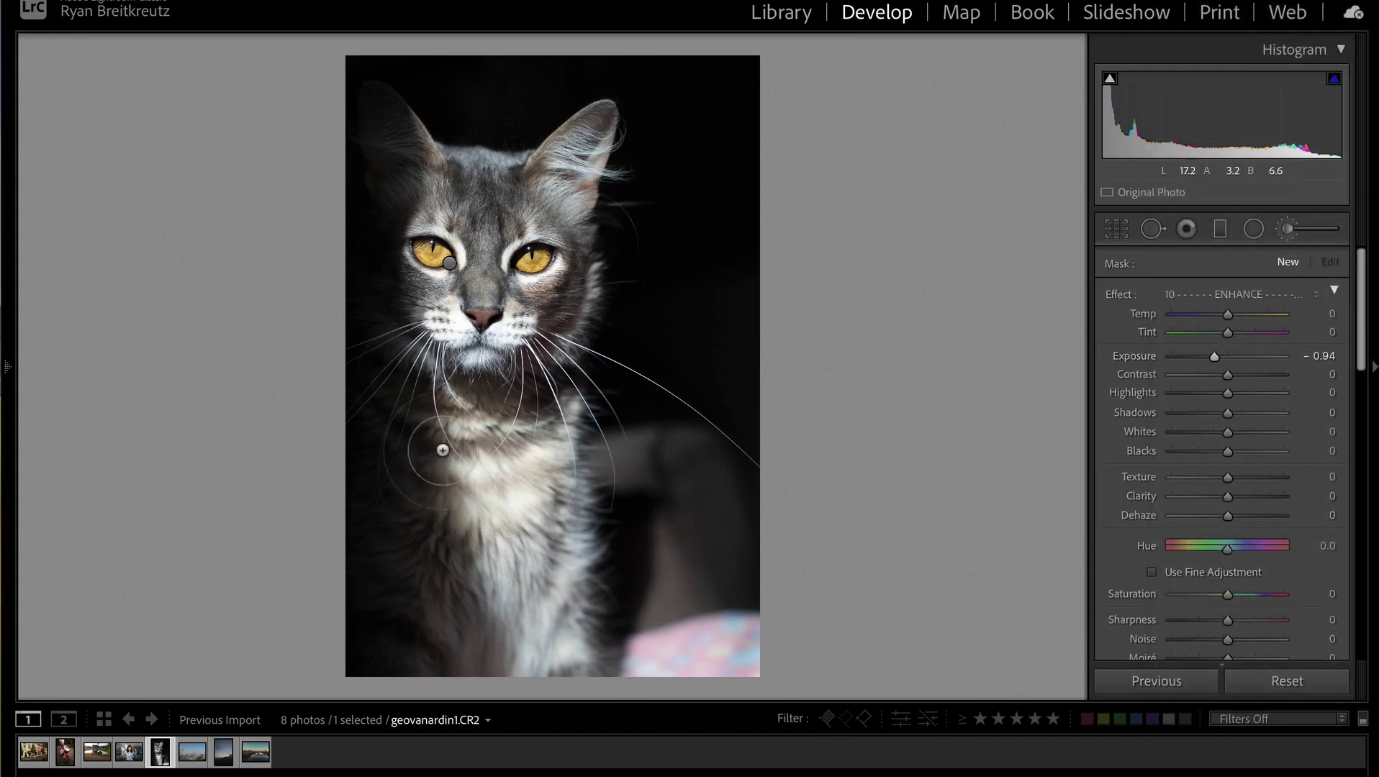
scroll(394, 446, "down", 8)
mouse_move(485, 195)
left_mouse_down()
mouse_move(501, 223)
mouse_move(469, 173)
mouse_move(497, 185)
left_mouse_up()
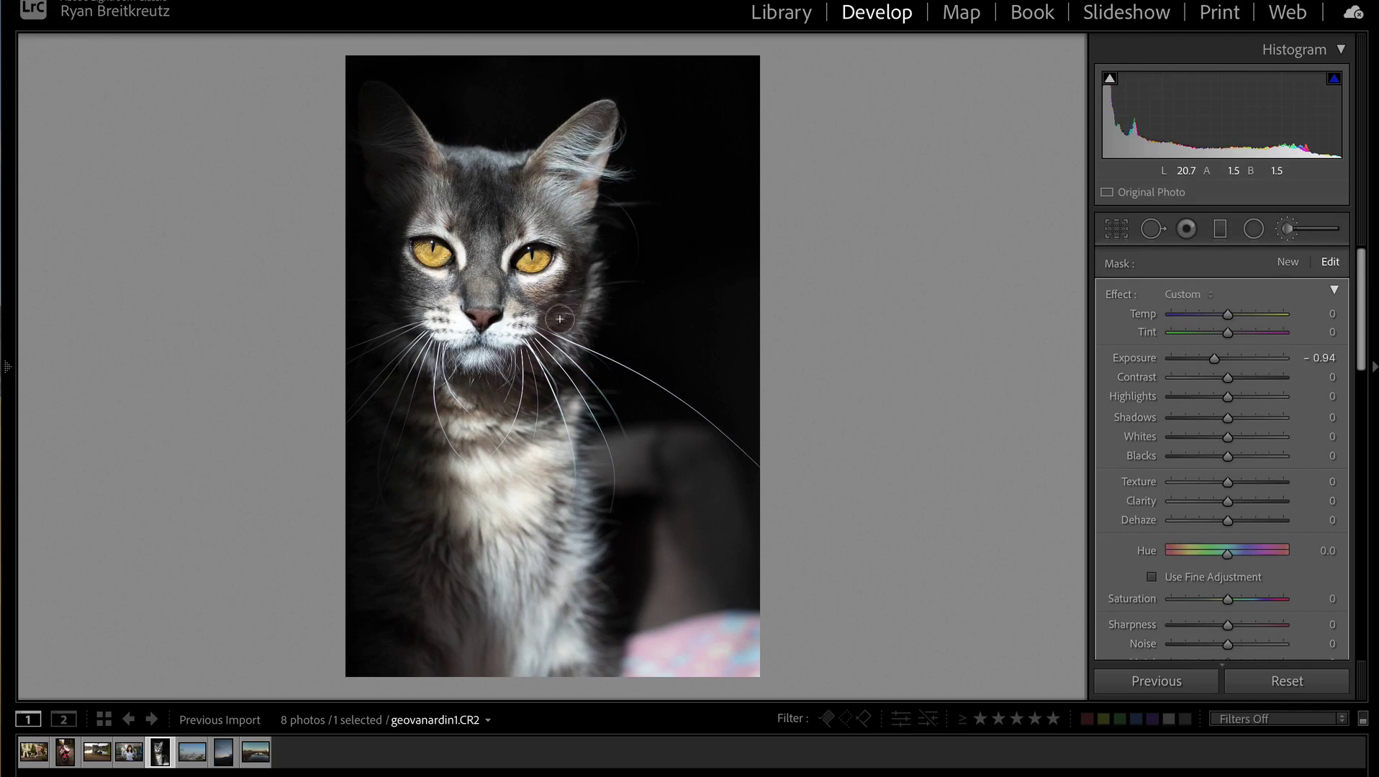
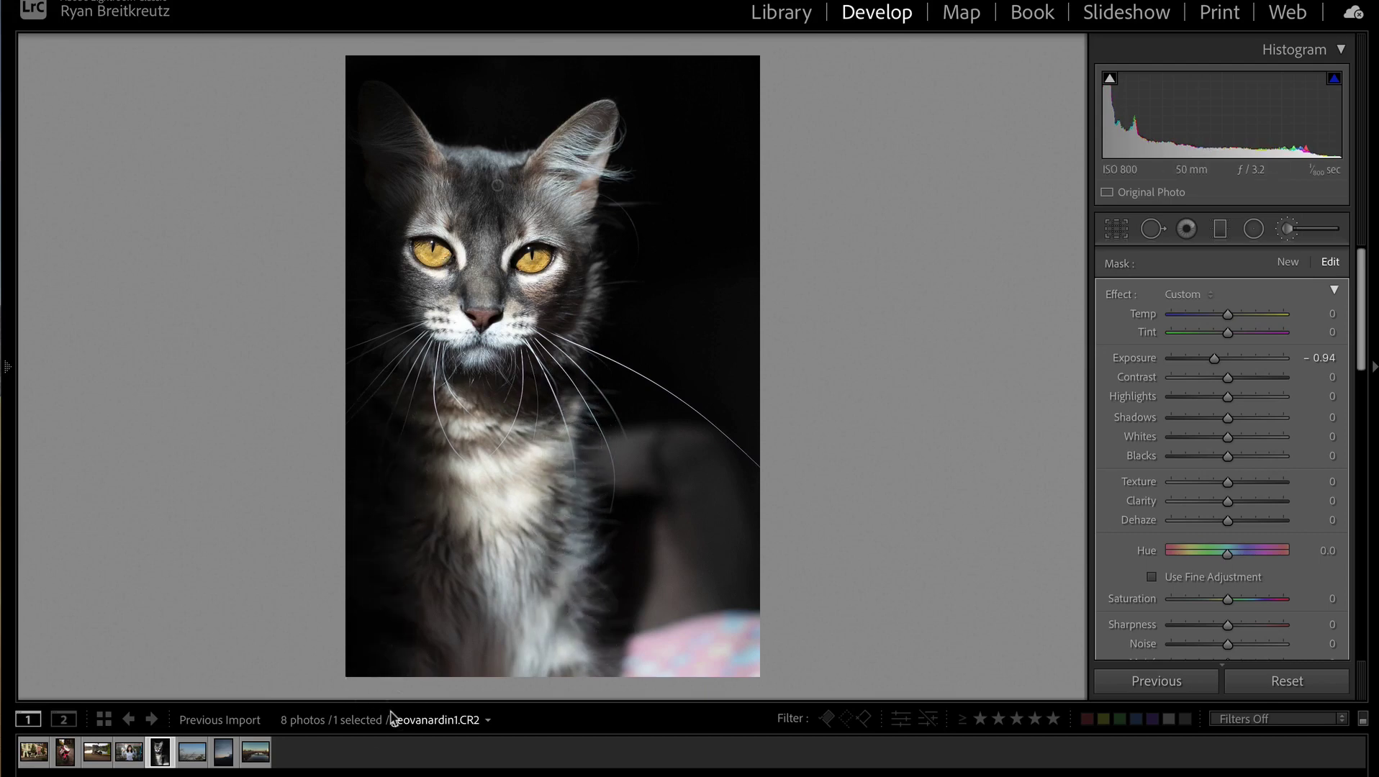
key("Escape")
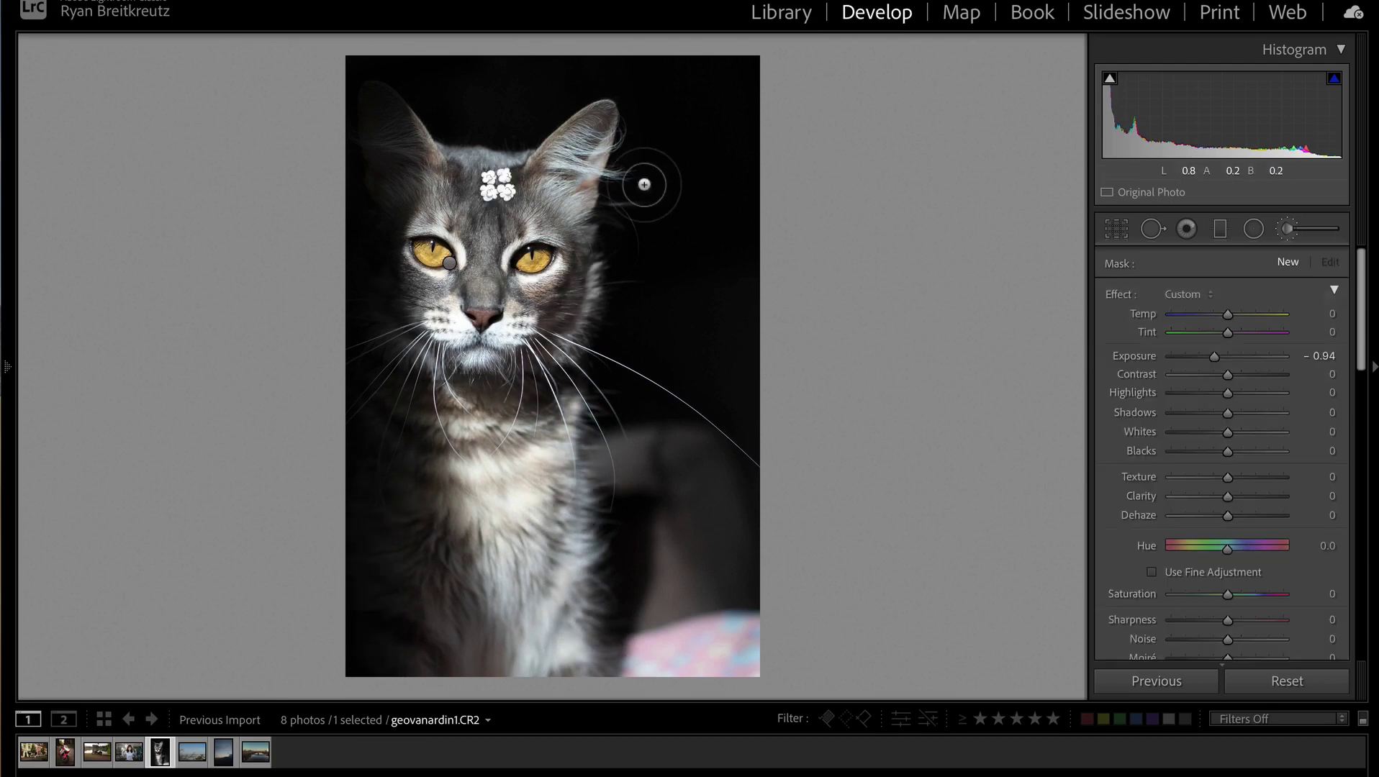
key("ctrl+z")
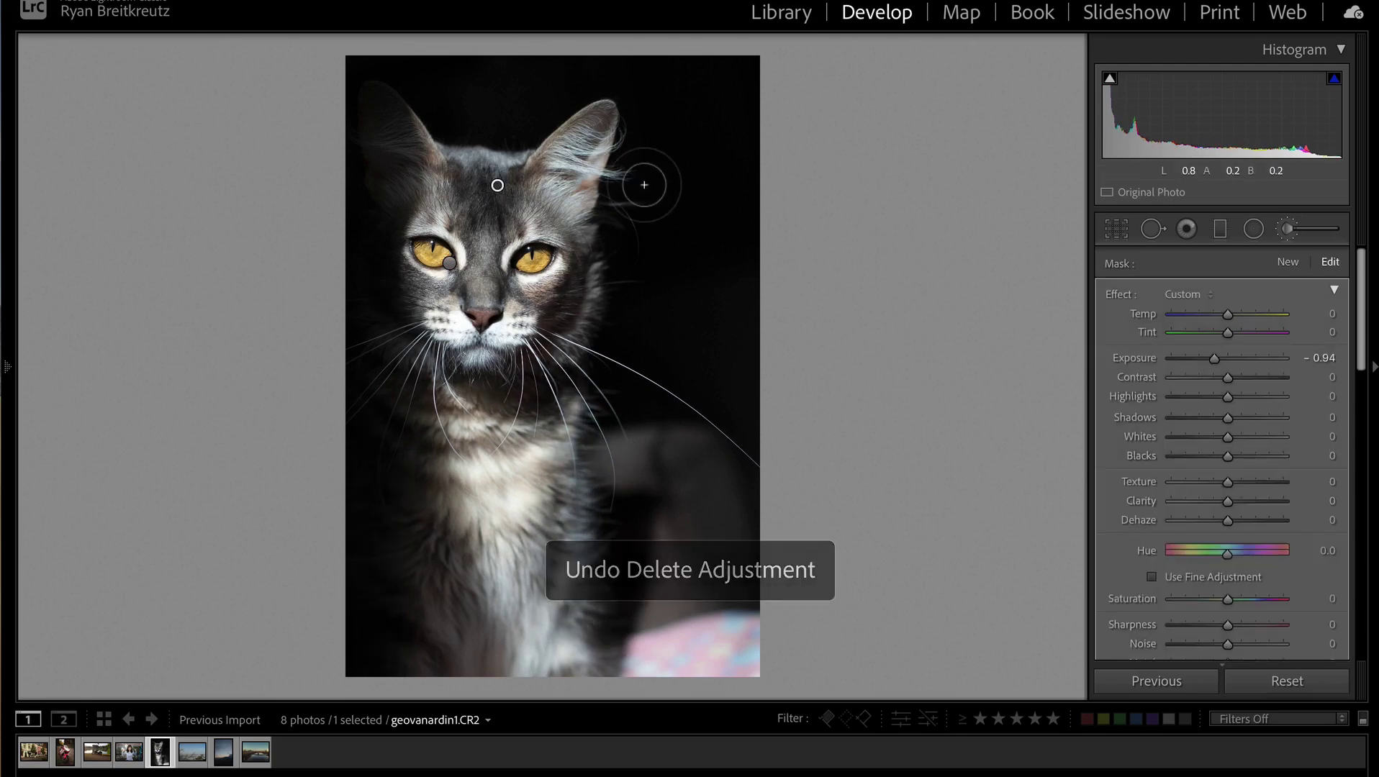
Step: Add another brush adjustment with exposure 0.29 and paint the highlights on the cat's face and fur, checking the result with the edit pins hidden
left_click(1288, 264)
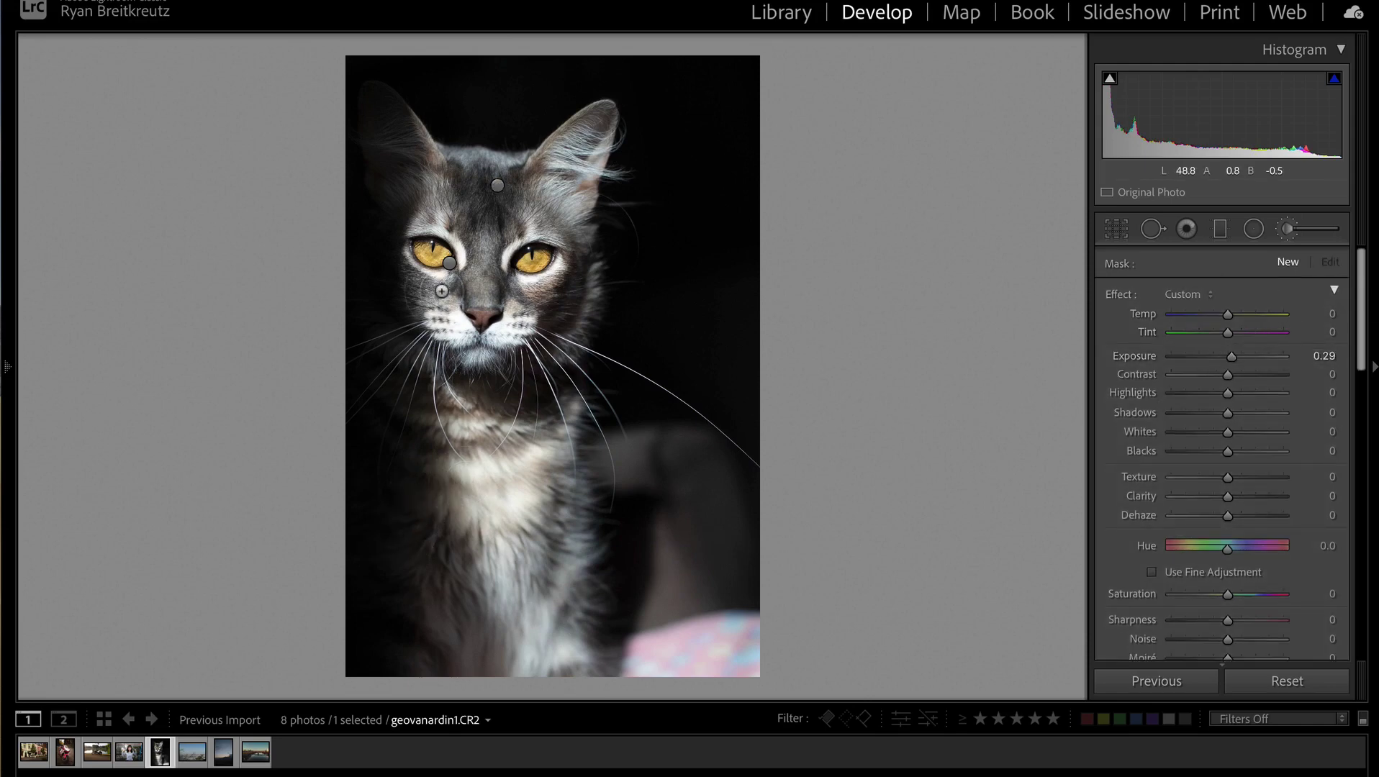
left_click(449, 263)
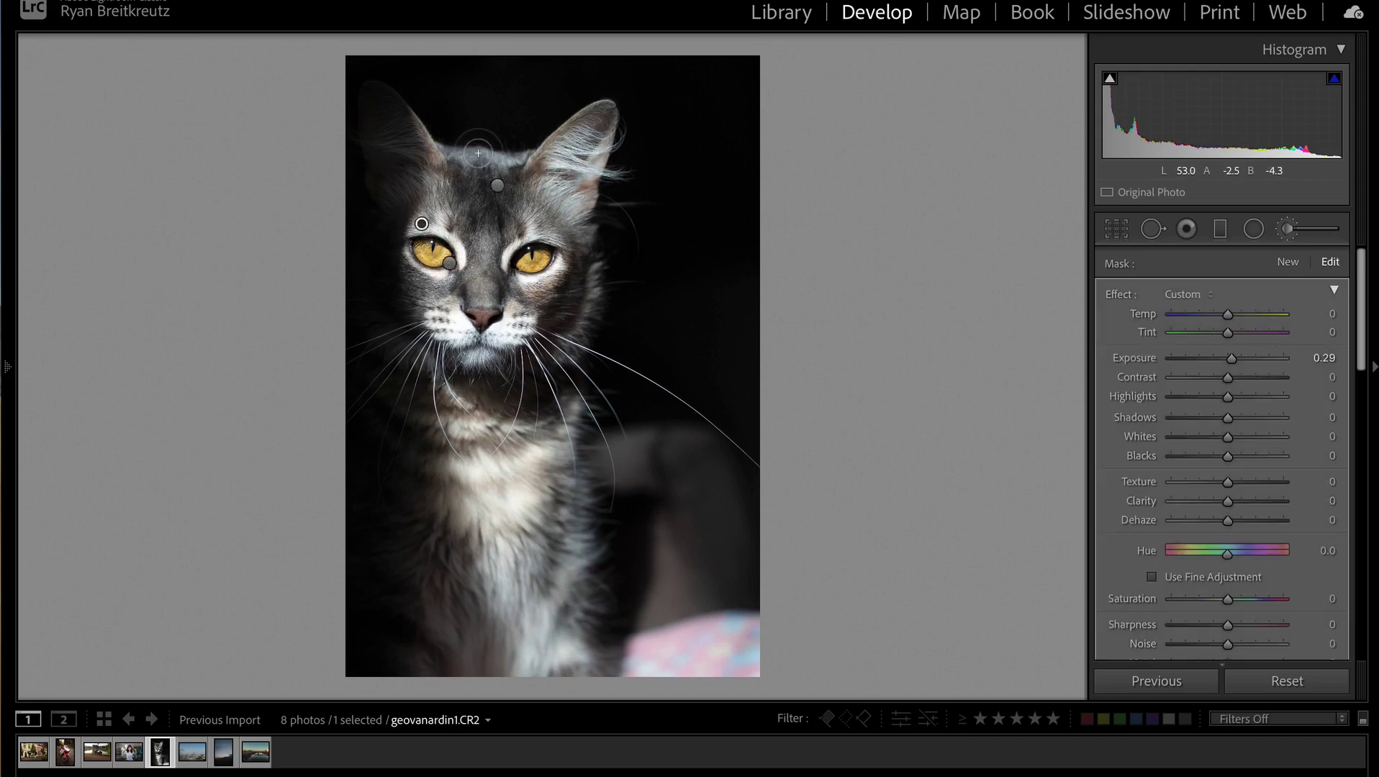
key("ctrl+z")
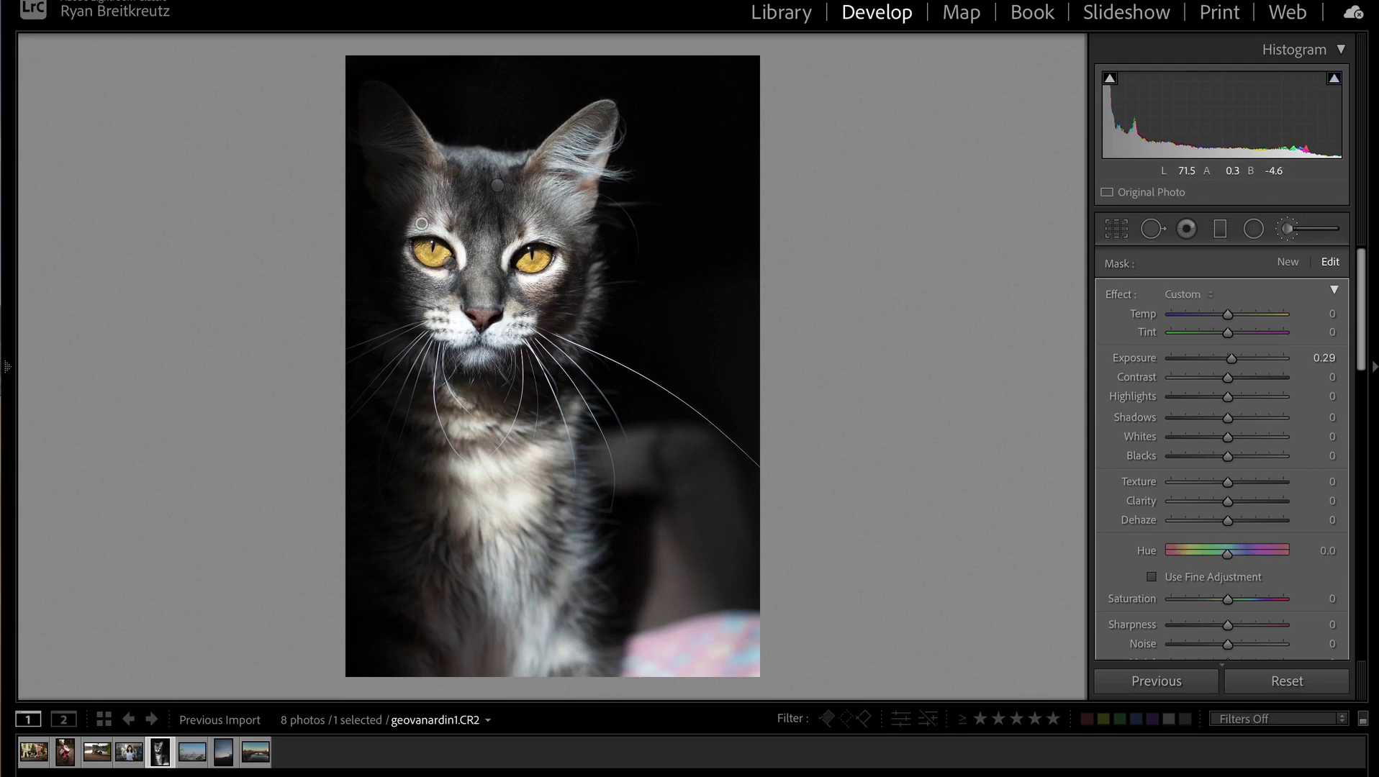
key("h")
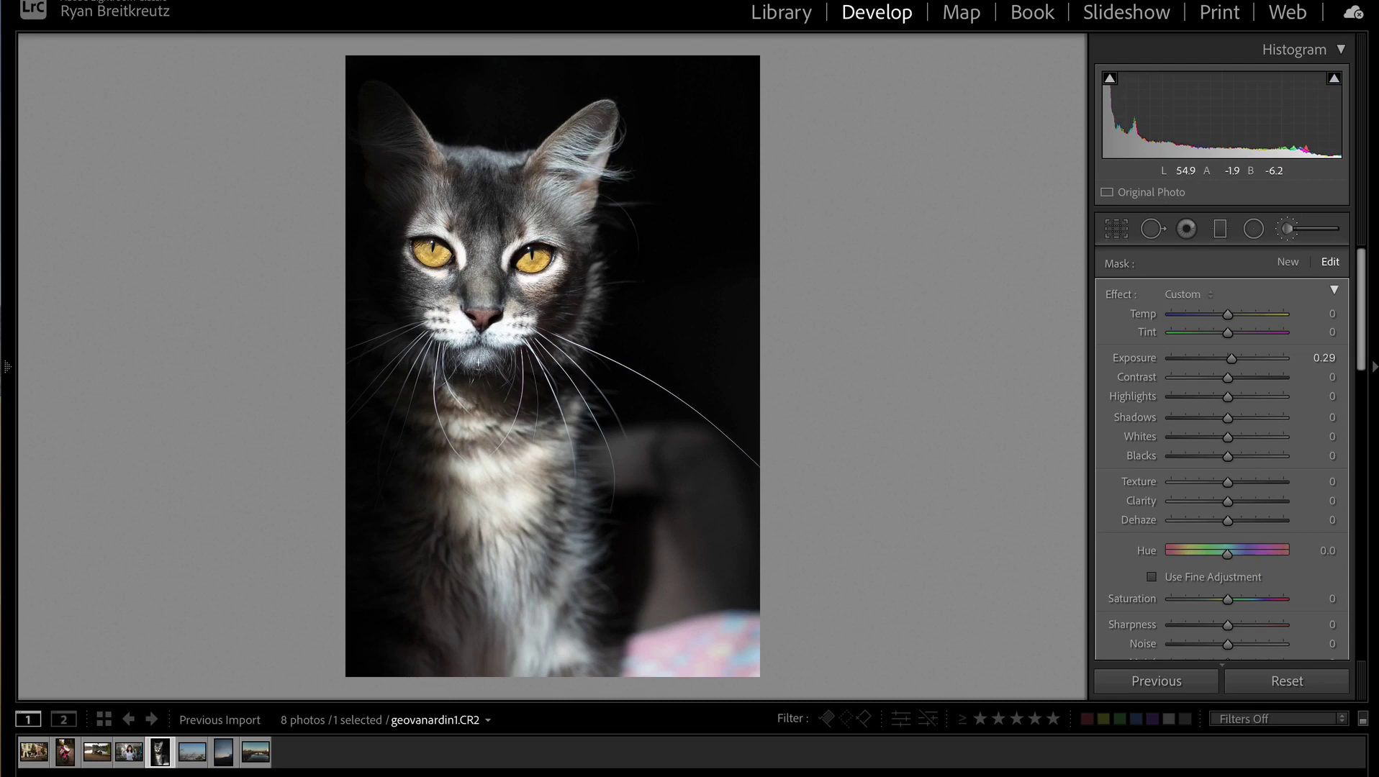
key("h")
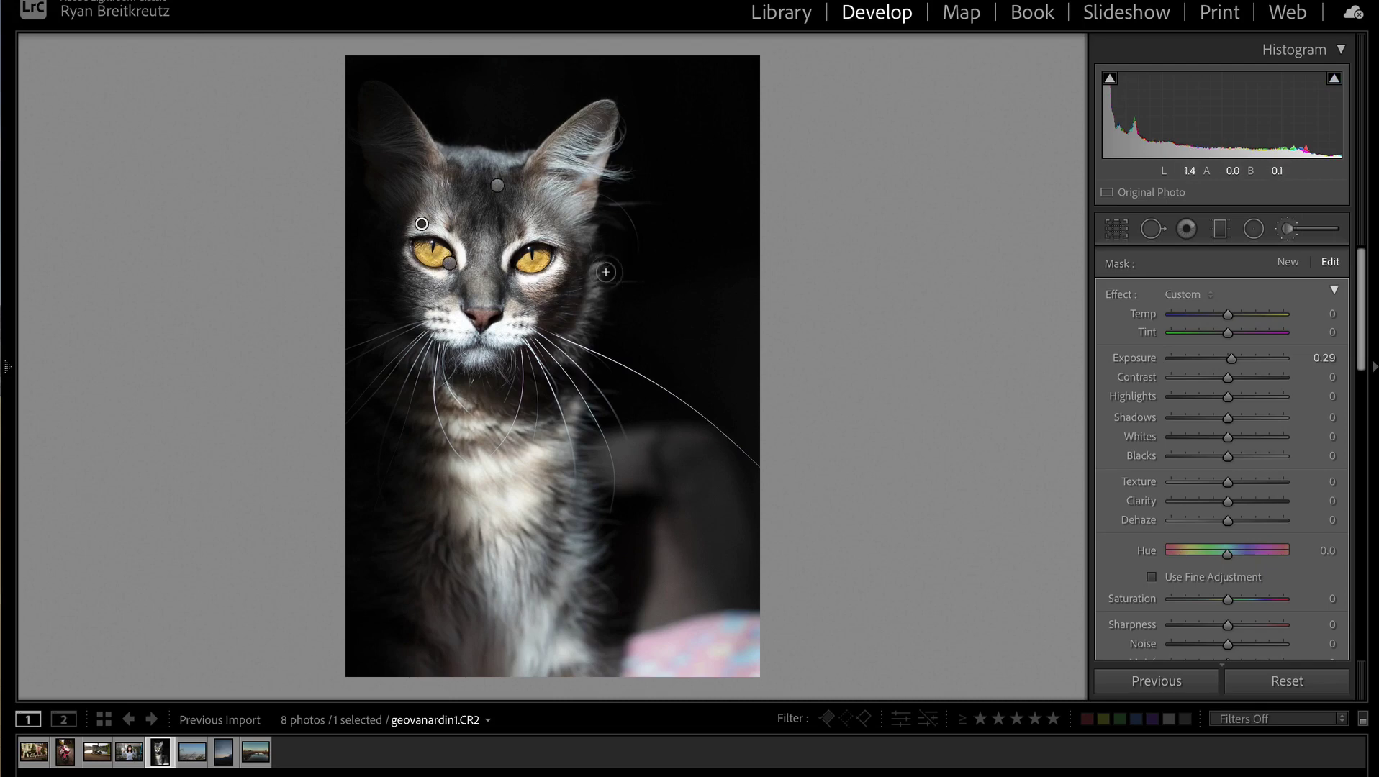
key("h")
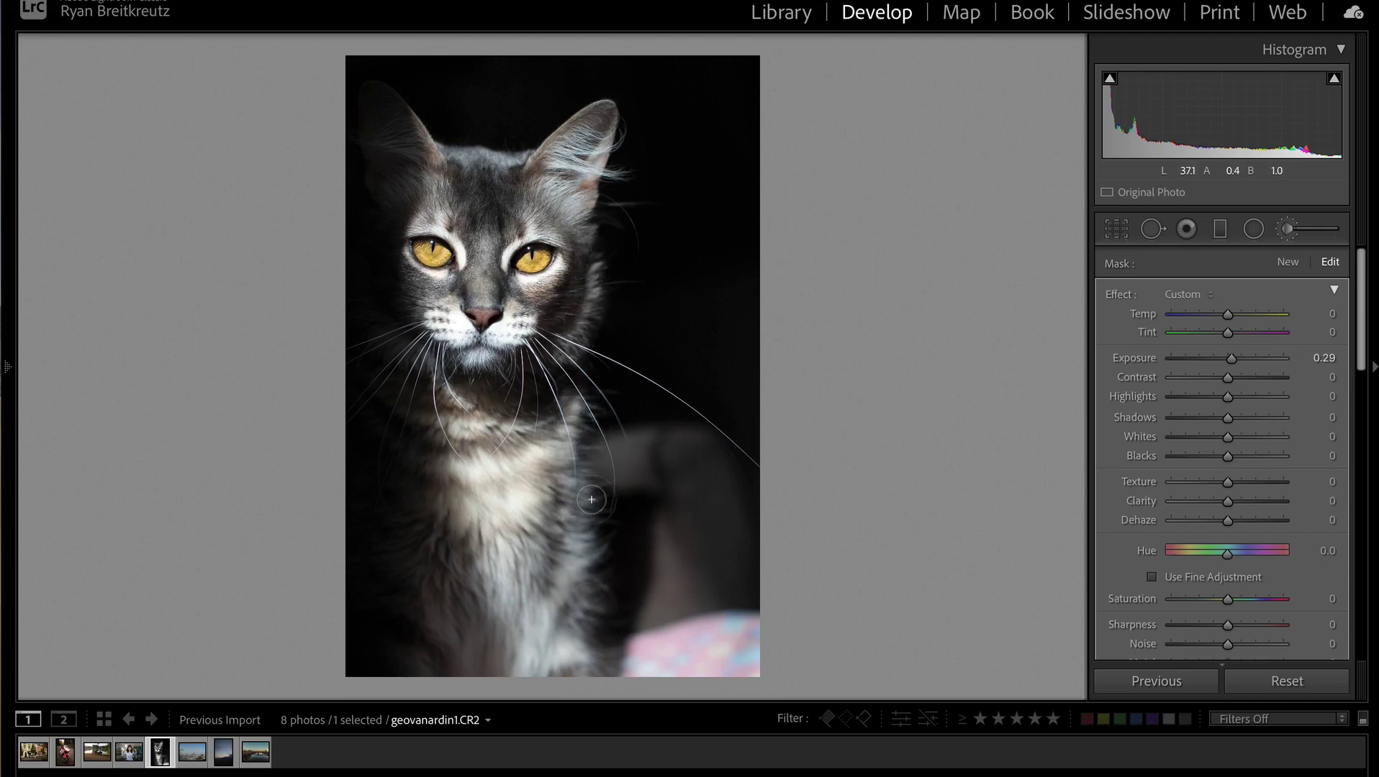
key("h")
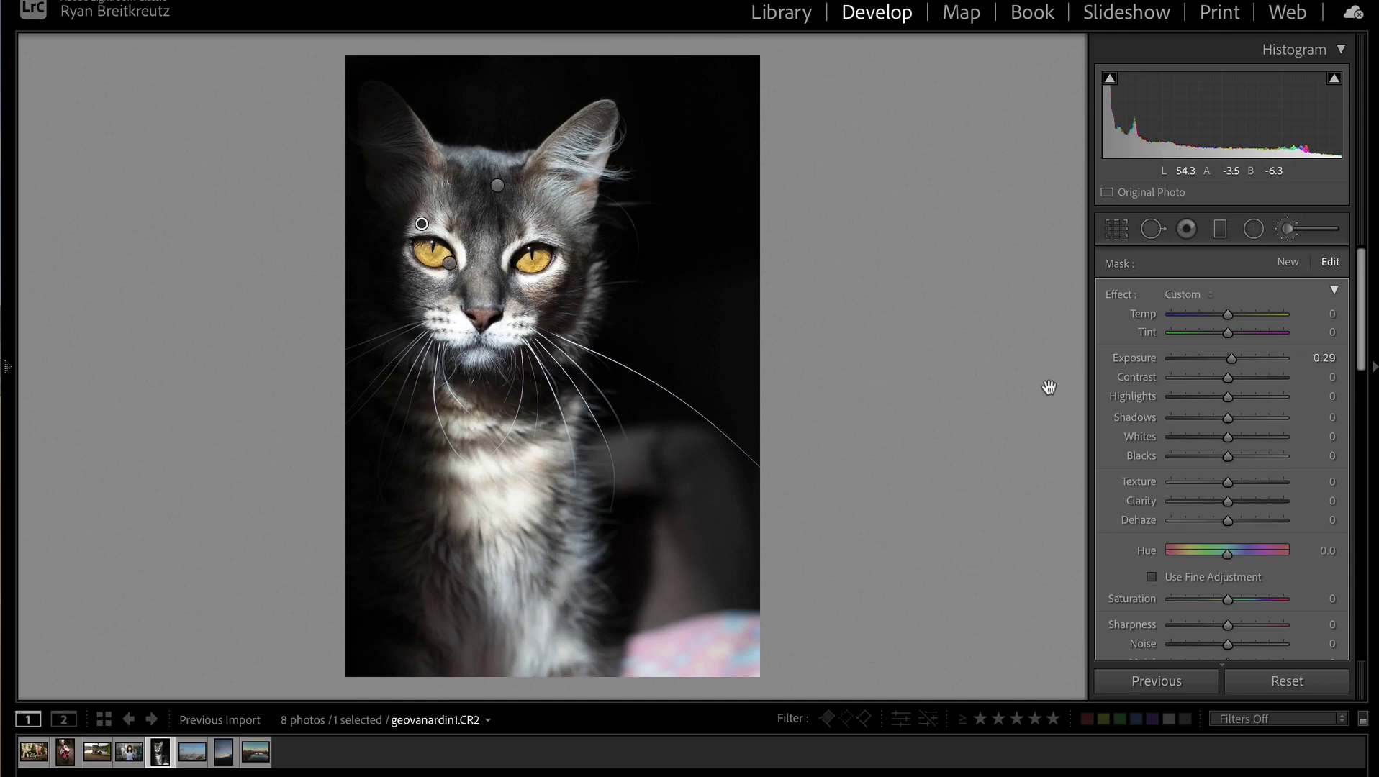
Step: Reselect the darkening brush adjustment on the forehead, check its mask overlay and extend it over the darker fur bands on the chest
left_click(497, 186)
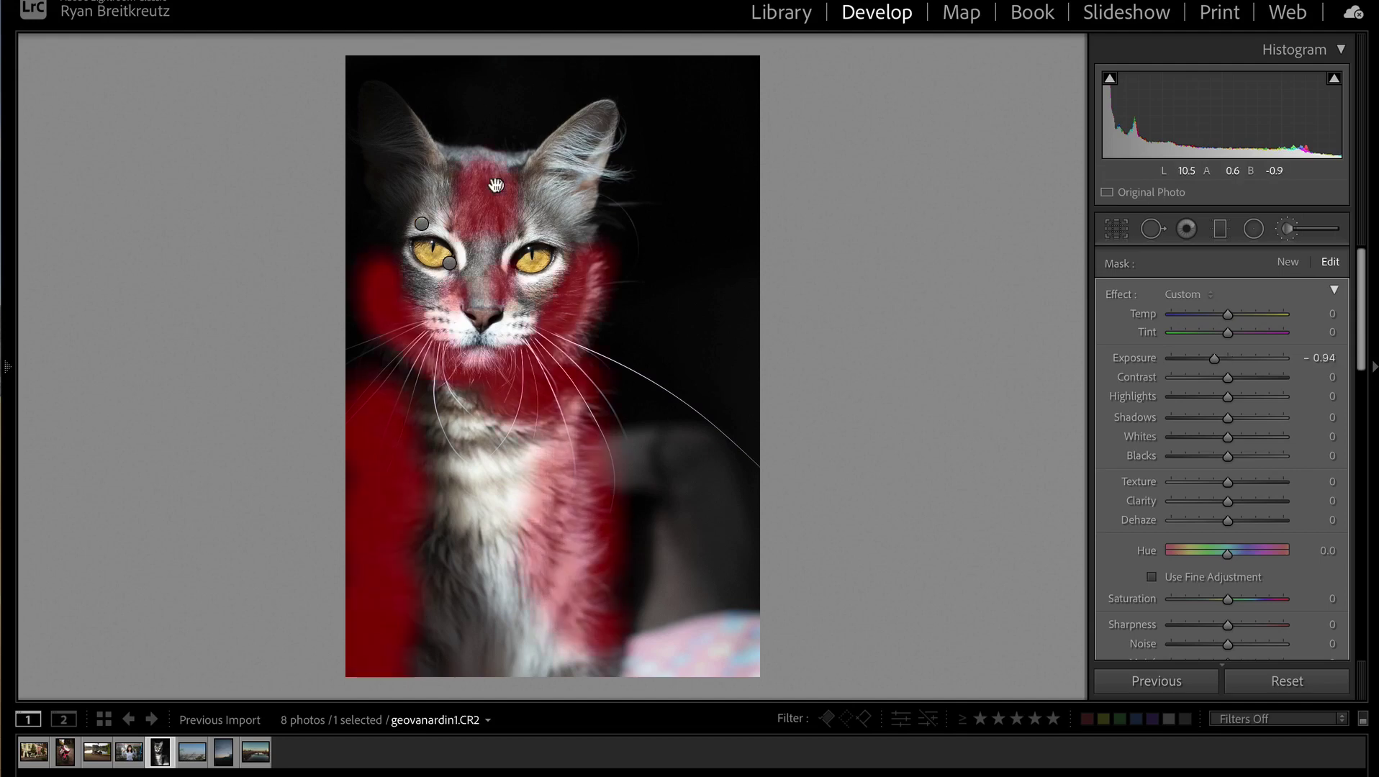
key("o")
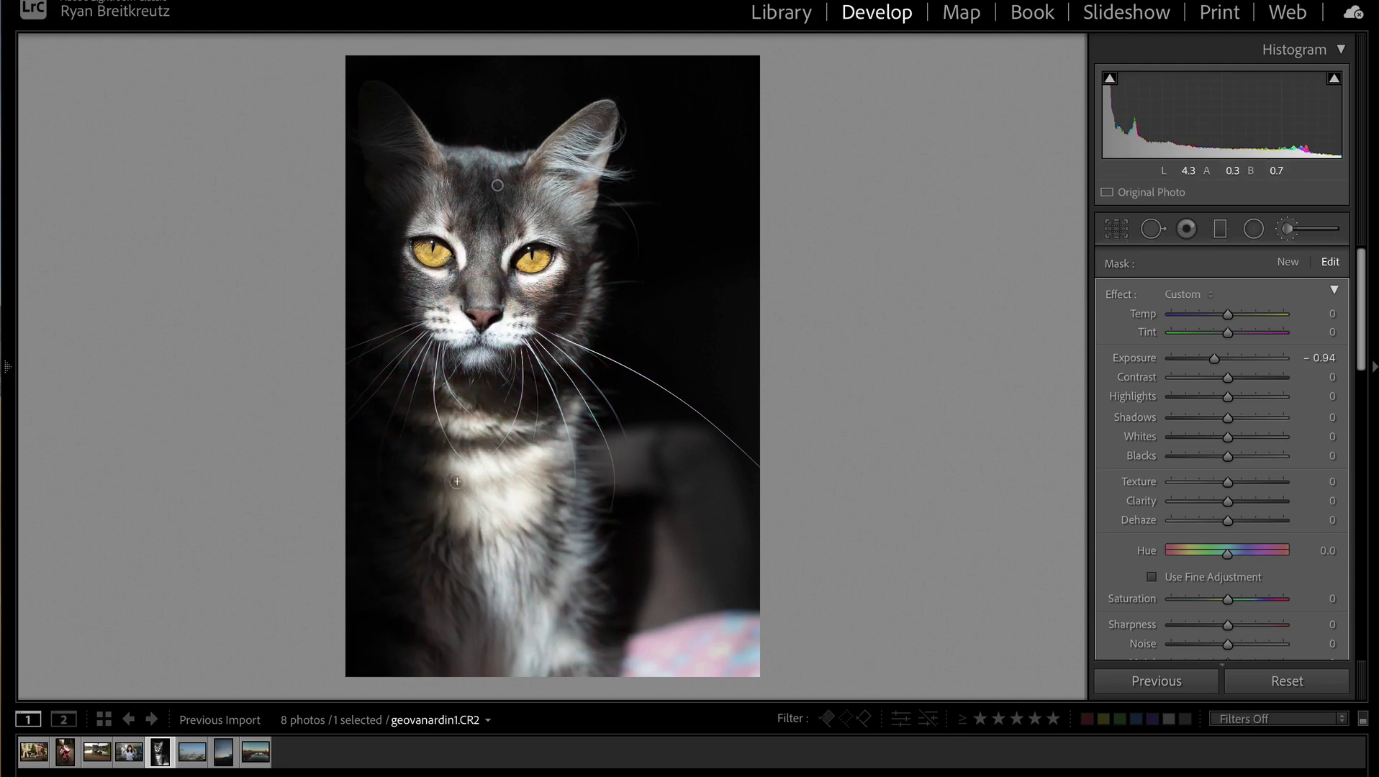
key("ctrl+z")
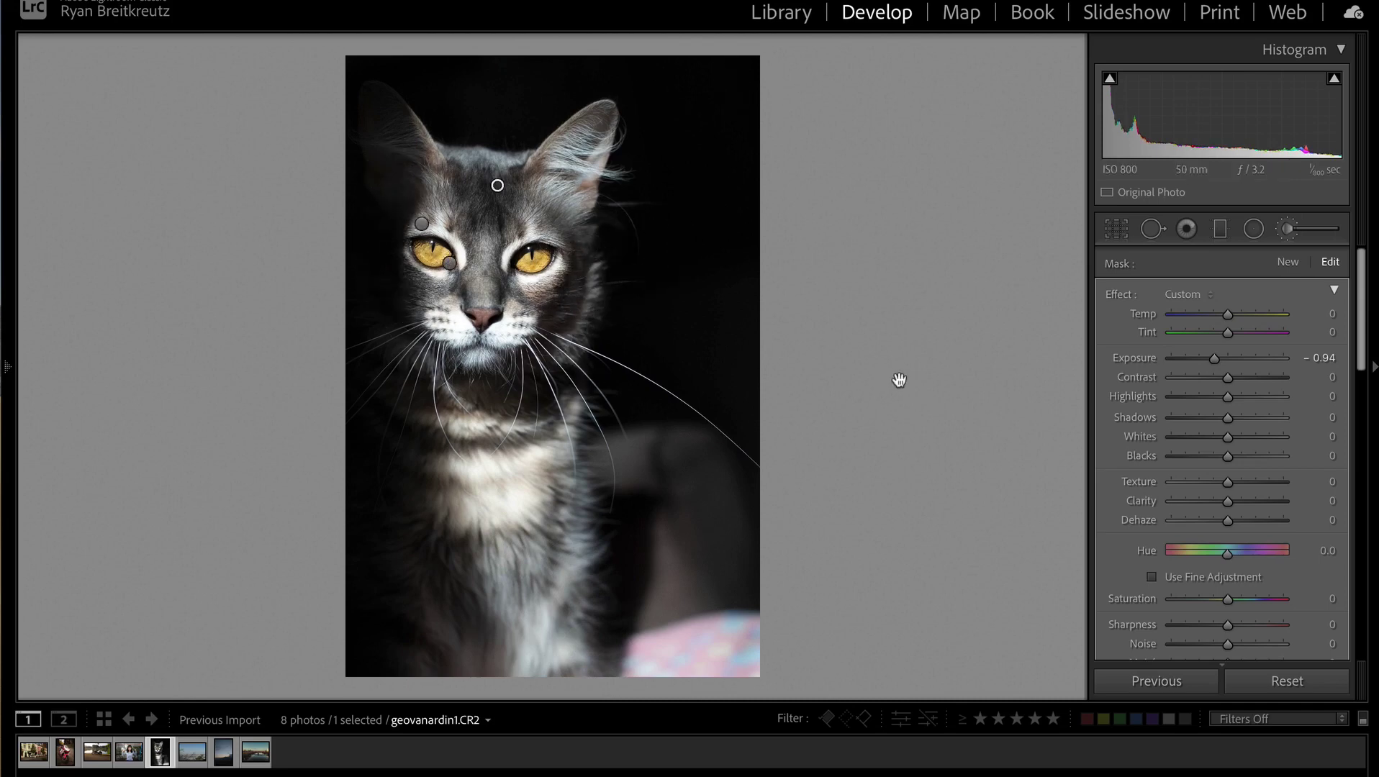
Step: Compare the cat photo before and after by resetting all edits and undoing the reset, and close the Adjustment Brush
left_click(1272, 680)
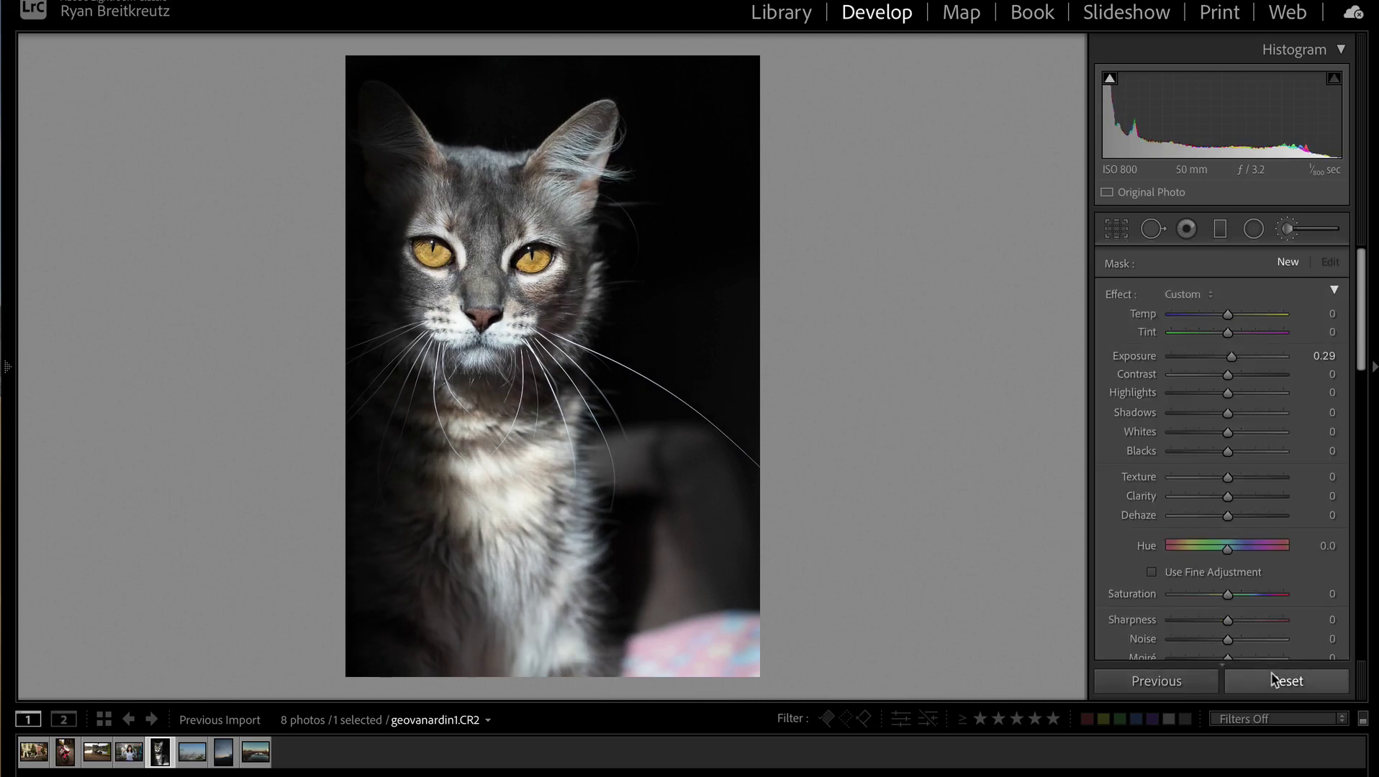
key("ctrl+z")
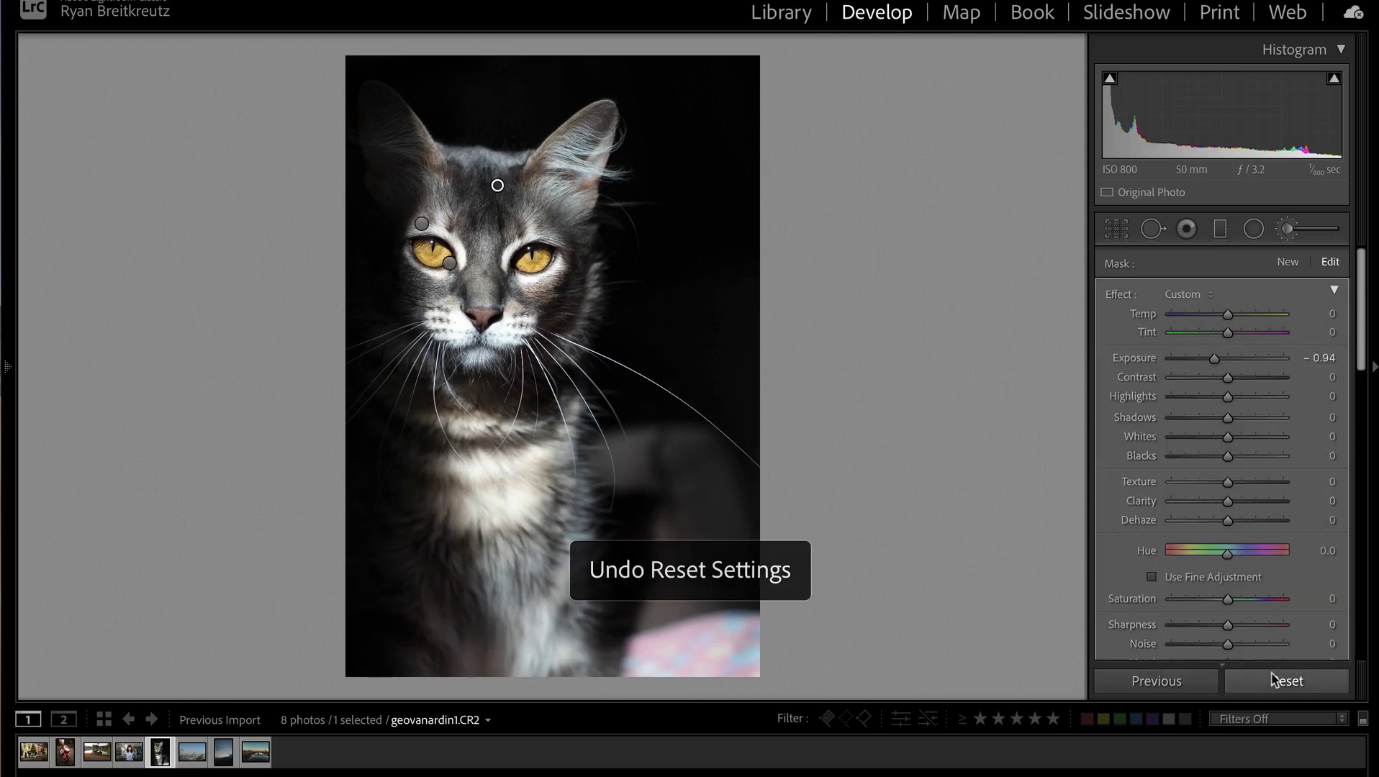
key("k")
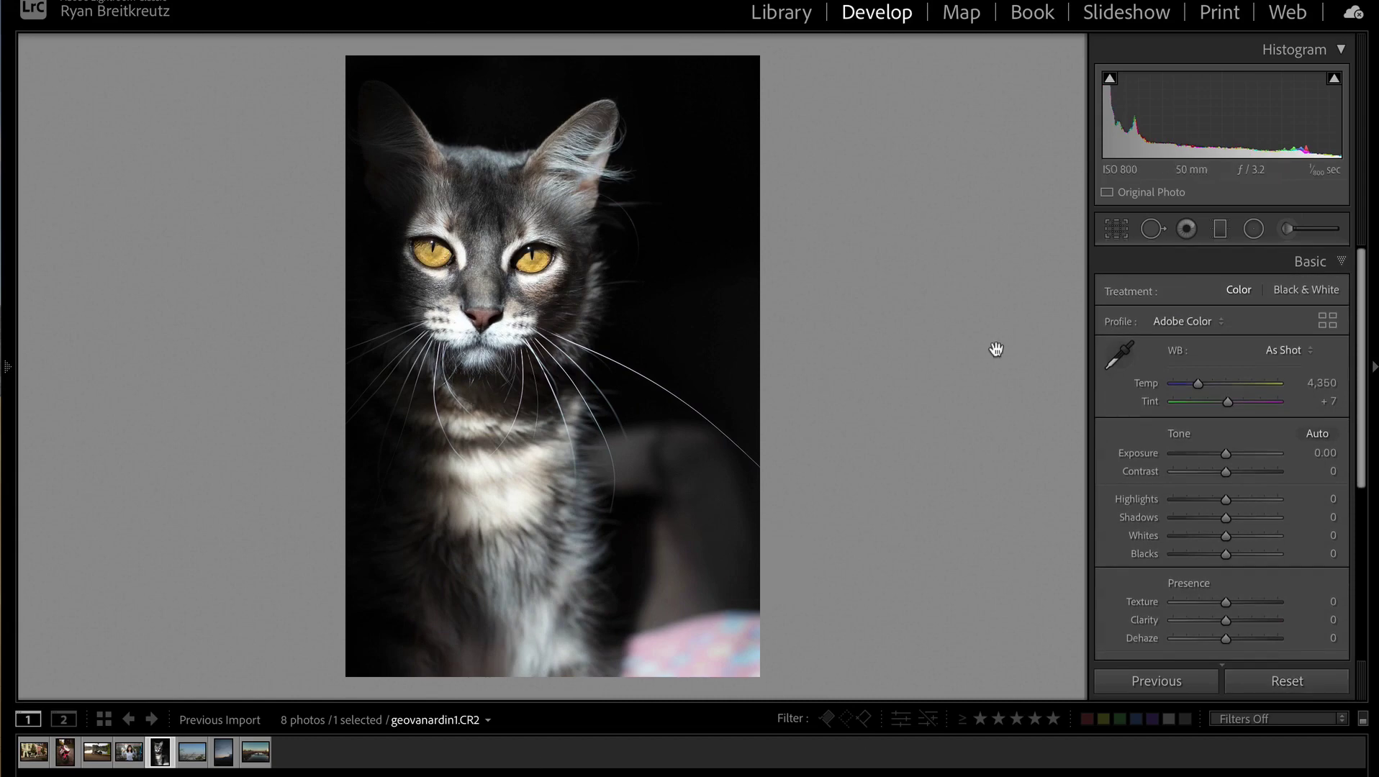
Step: Draw a small radial filter over the cat's nose, reset its effects, and set exposure 0.74, contrast 98 and whites 63
left_click(1256, 234)
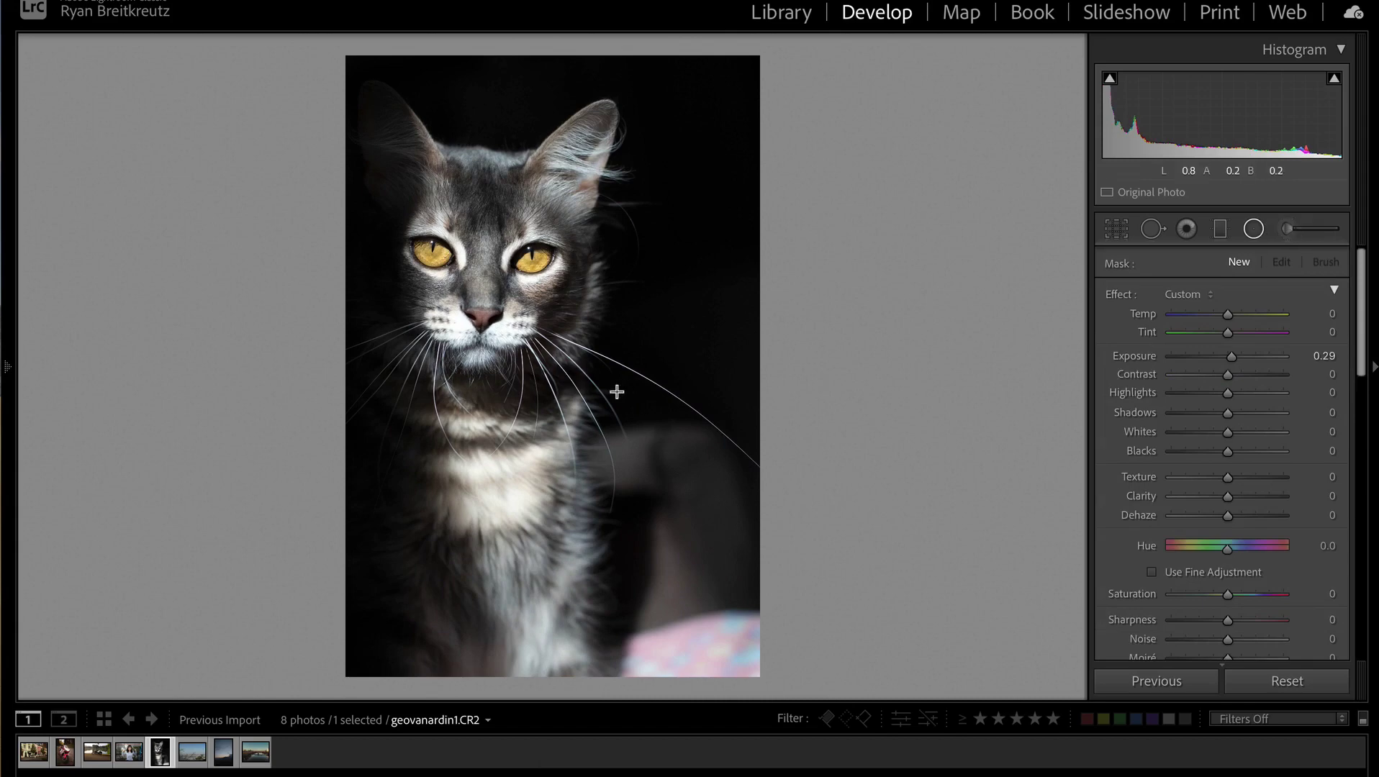
left_click_drag(490, 318, 508, 340)
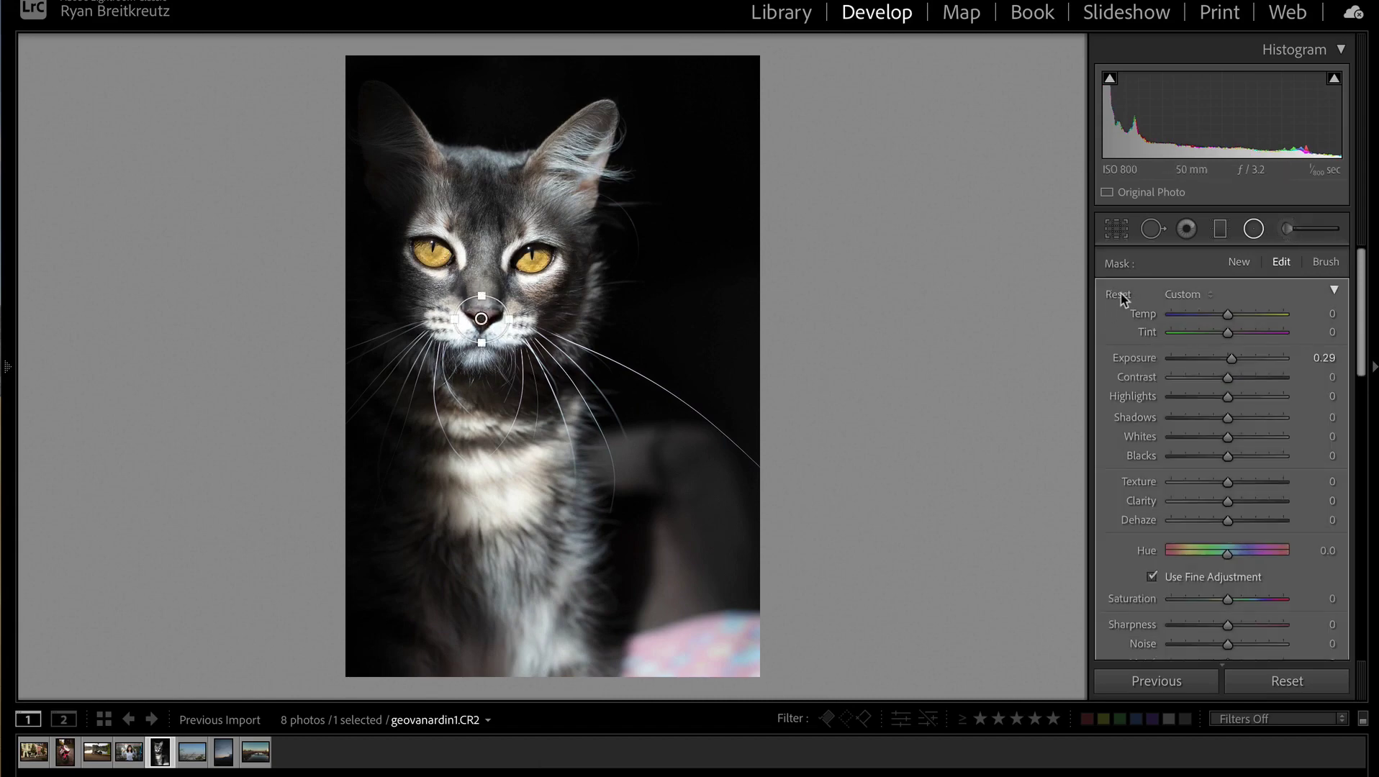
left_click(1119, 295, "alt")
left_click_drag(1228, 359, 1283, 379)
left_click_drag(1231, 438, 1262, 435)
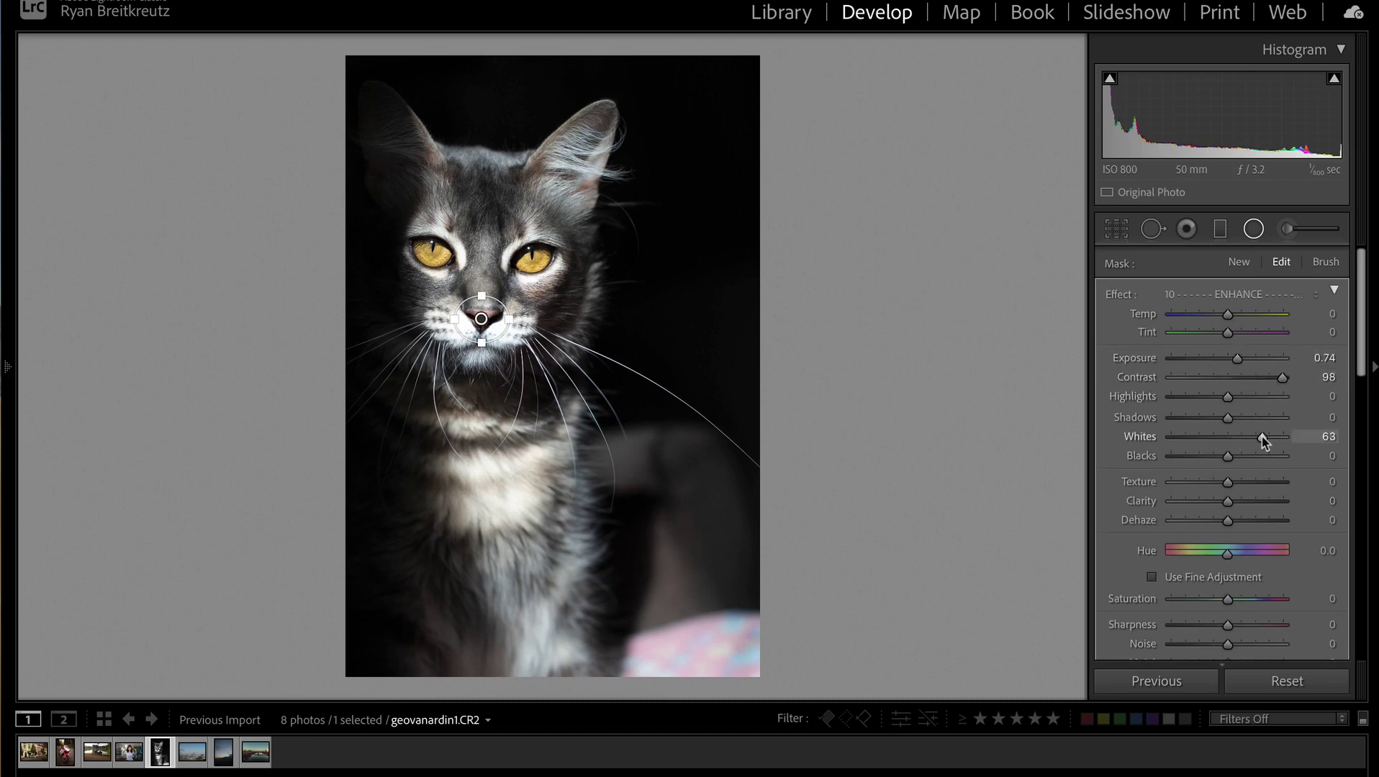
key("shift+m")
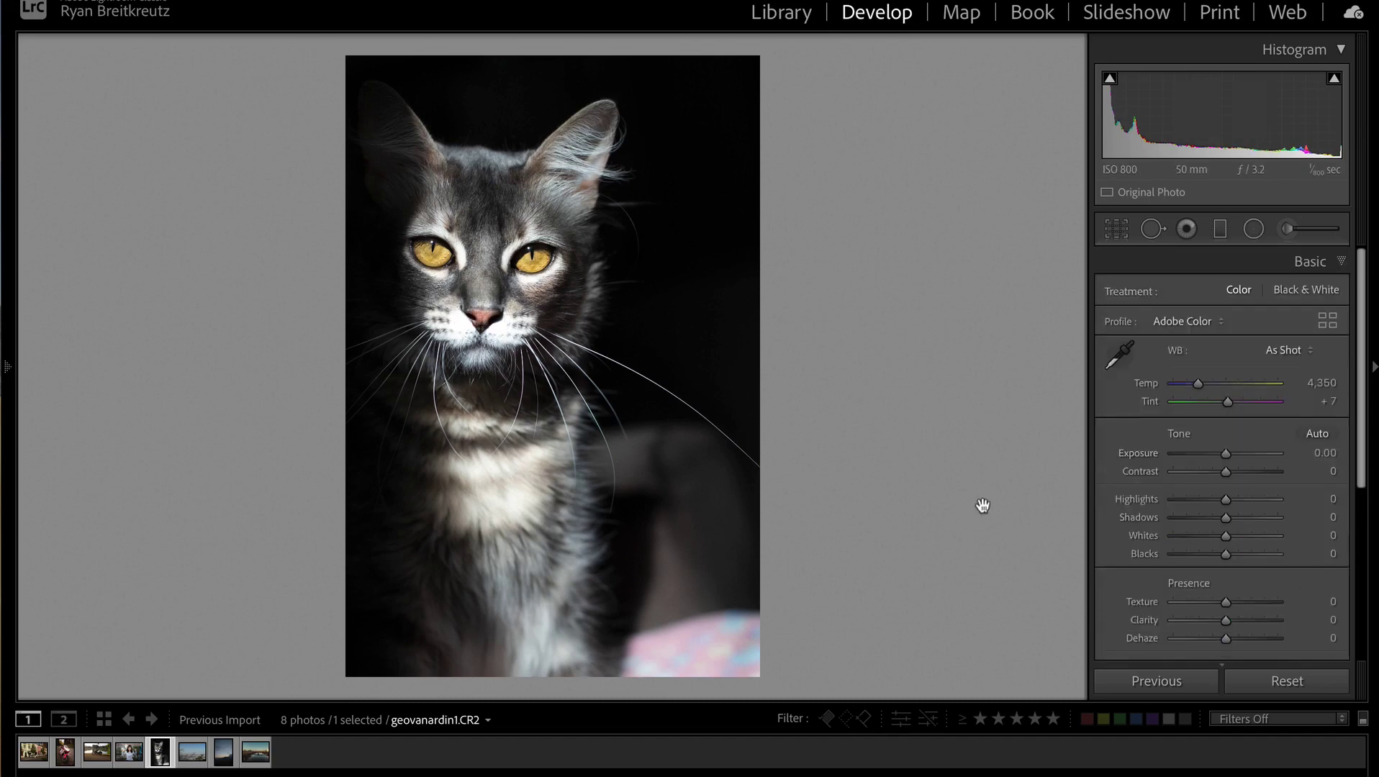
Step: Tone down the radial filter on the cat's nose to exposure 0.39, contrast 22 and whites 13, then close the filter
left_click(1253, 229)
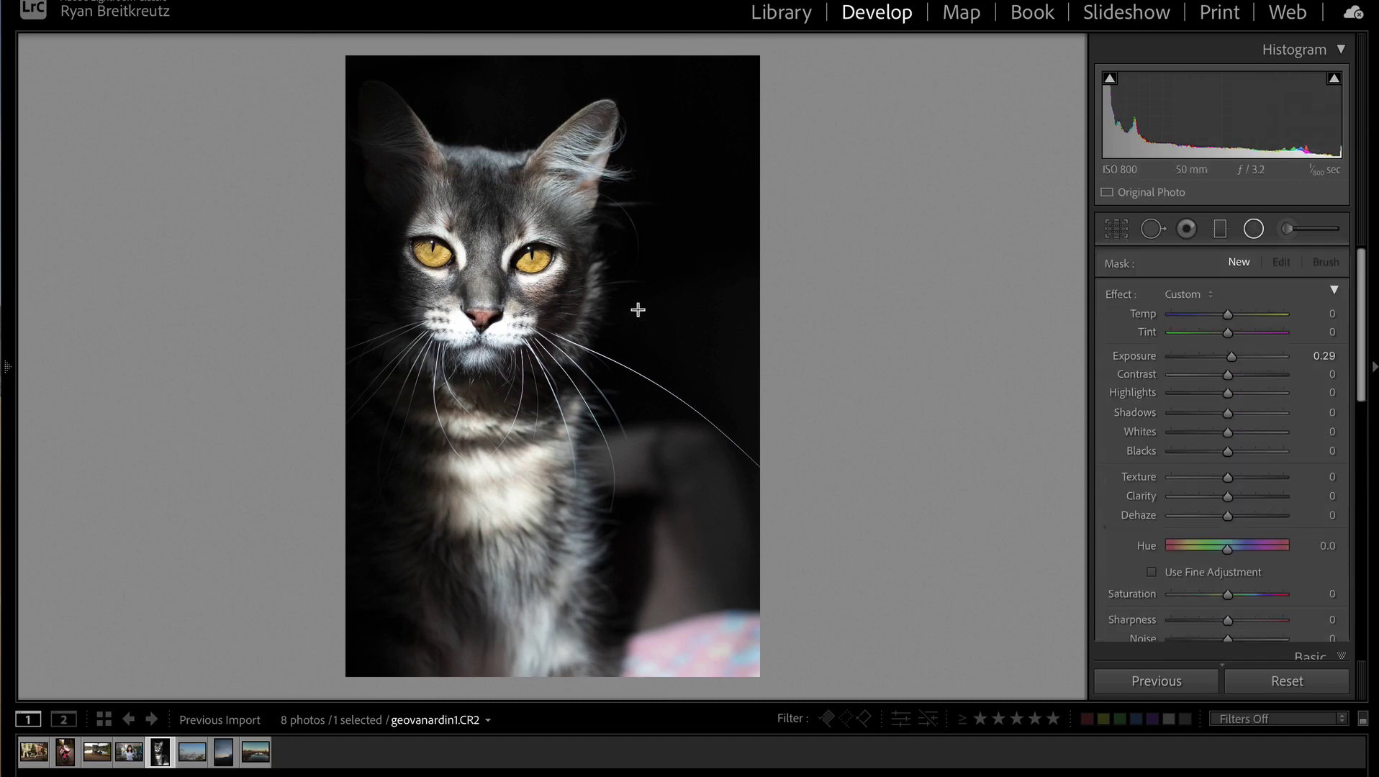
left_click(485, 315)
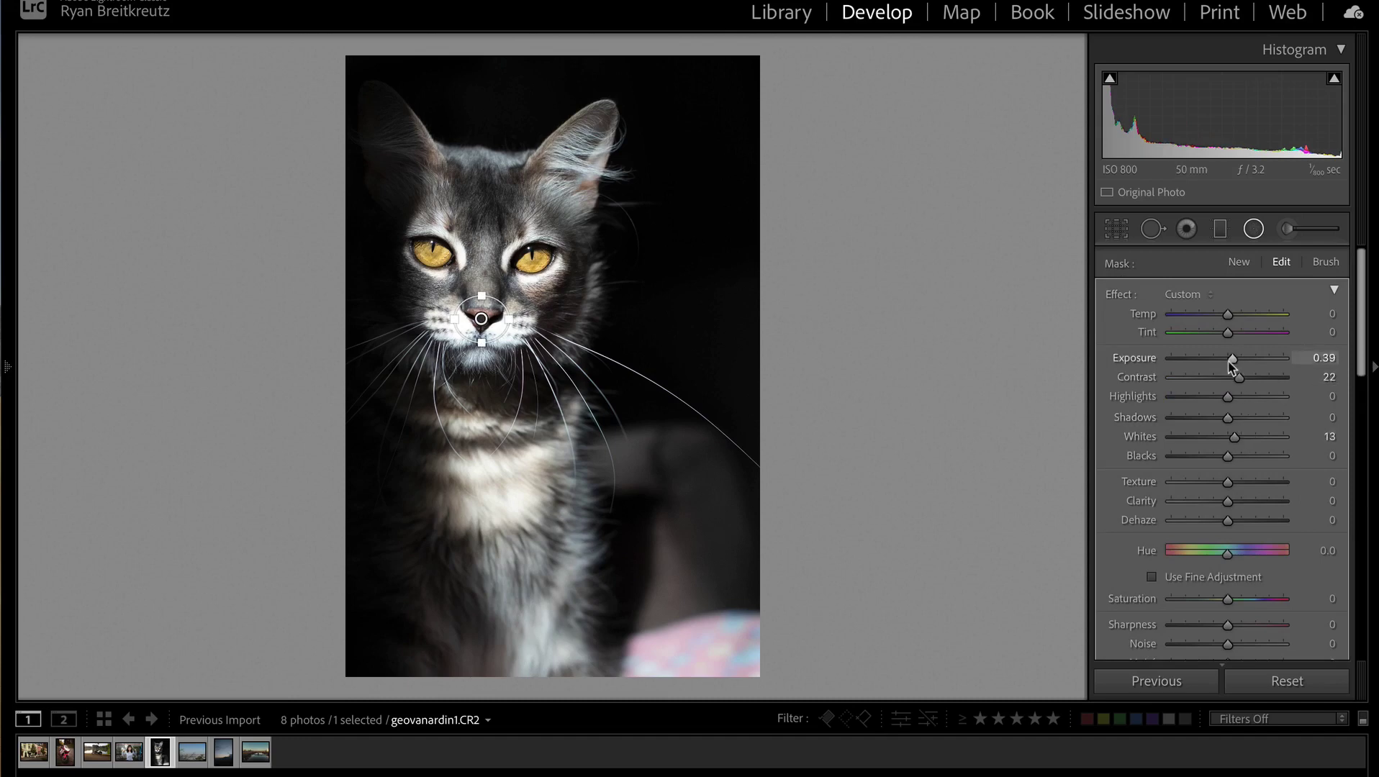
key("shift+m")
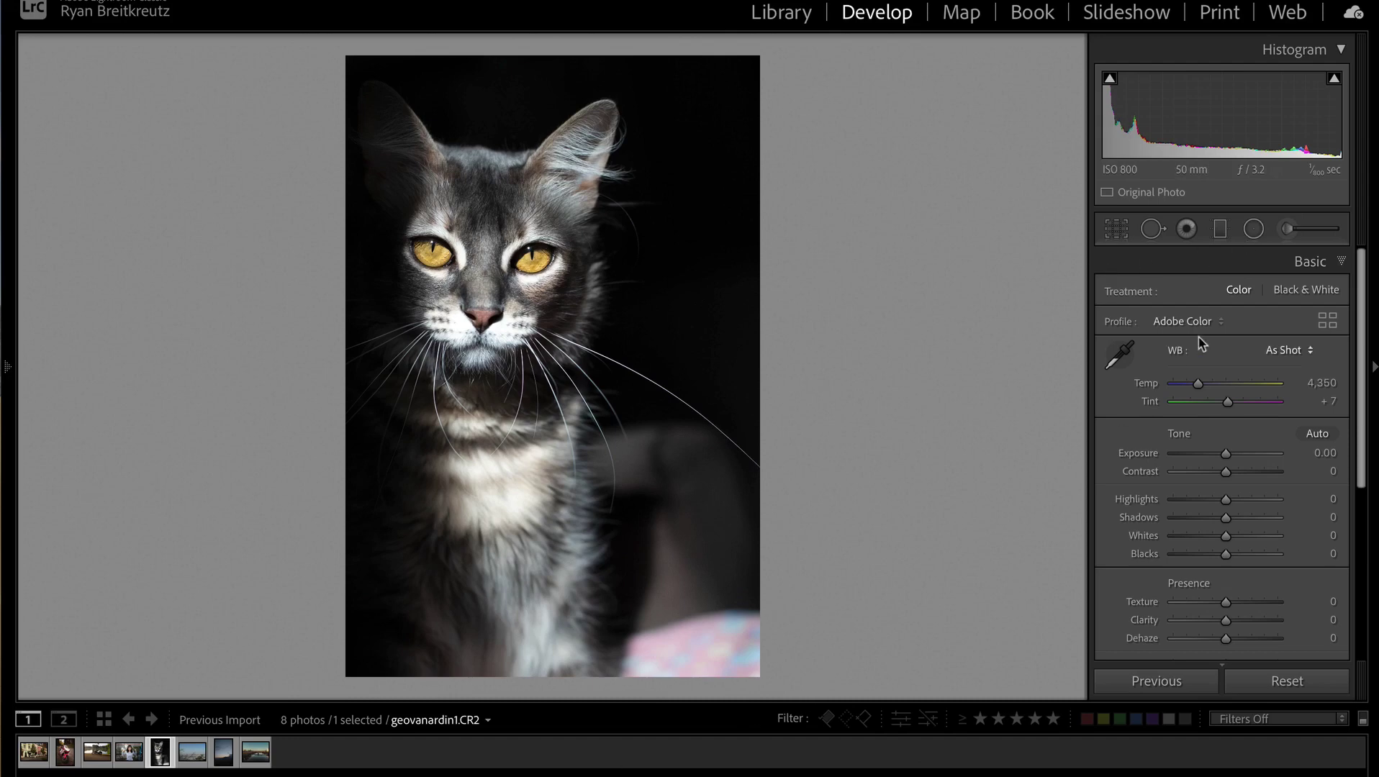
Step: Heal away the pink blanket beside the cat with Spot Removal at size 98 and opacity 100, and close the tool
left_click(1155, 231)
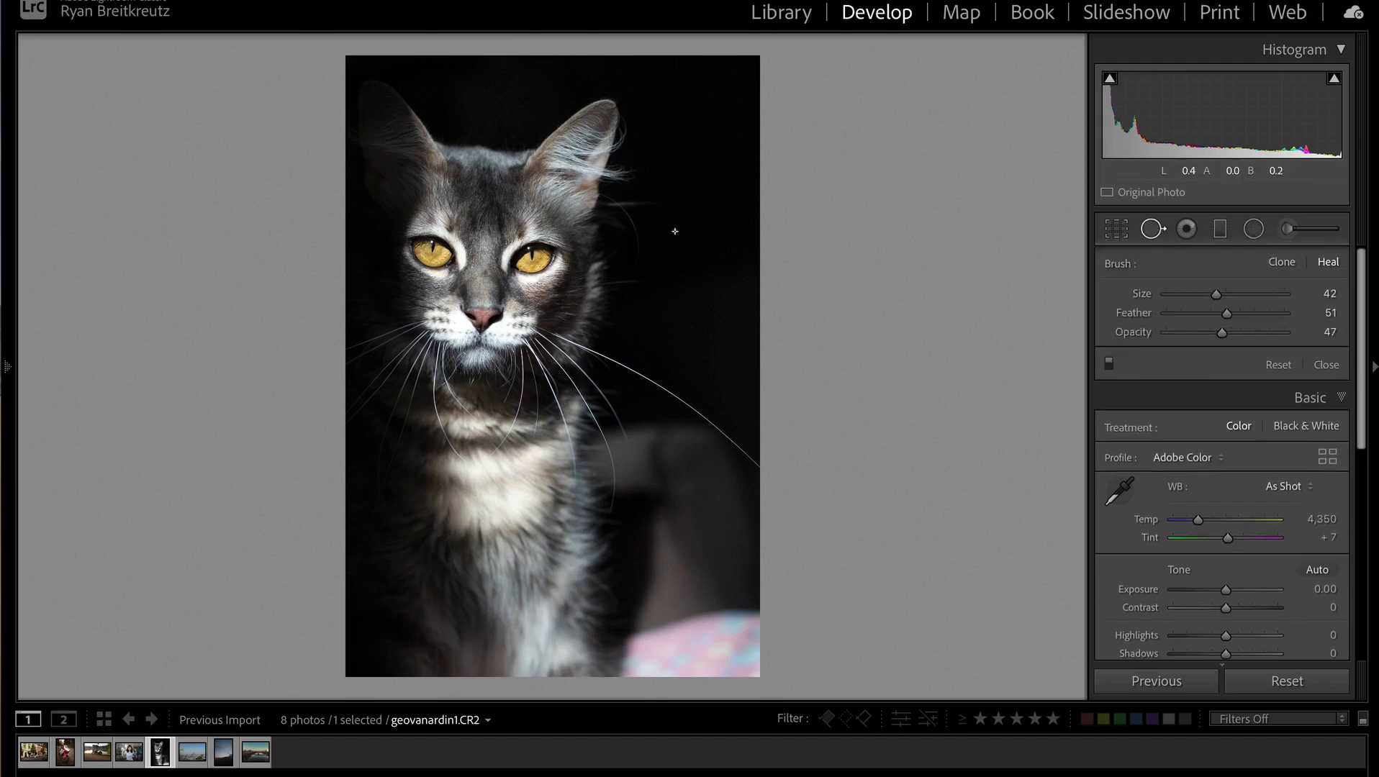
scroll(708, 604, "up", 10)
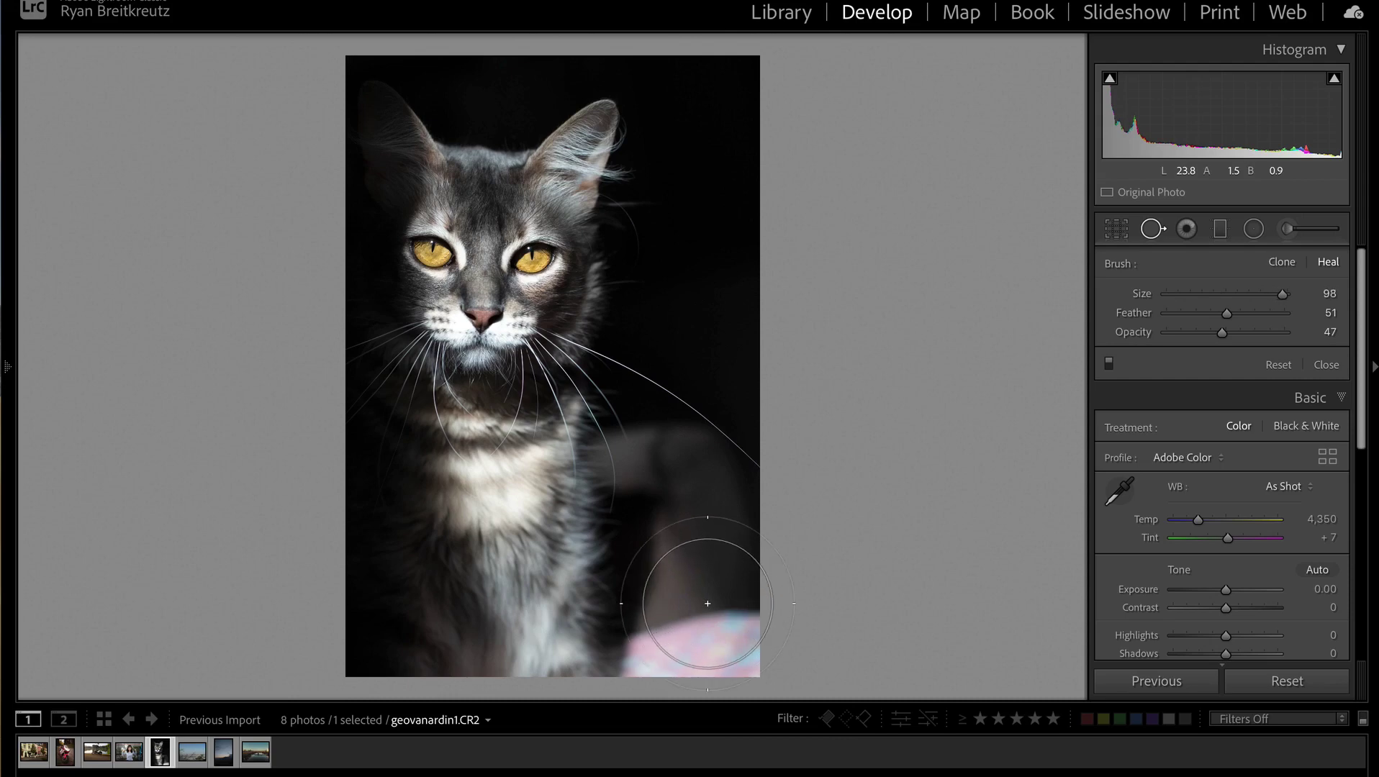
left_click_drag(681, 650, 740, 650)
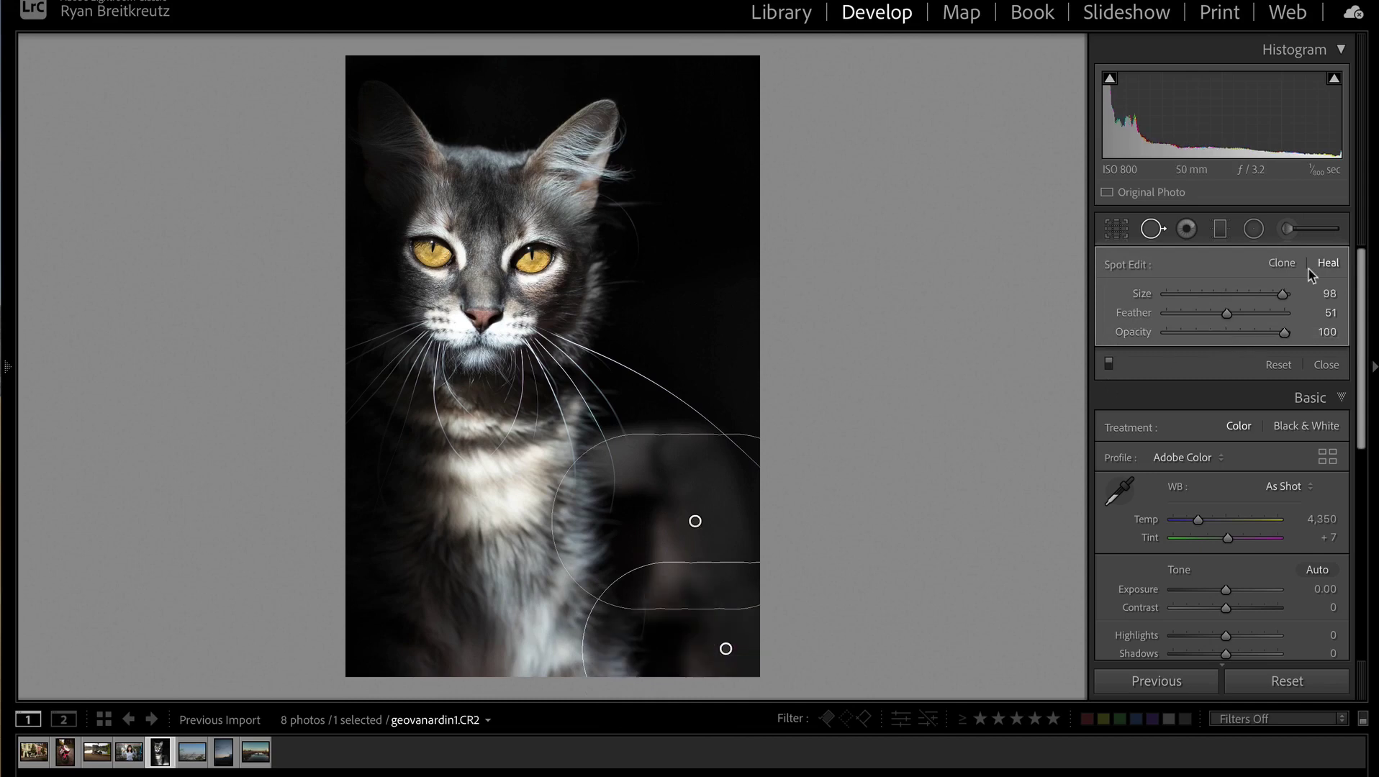
key("q")
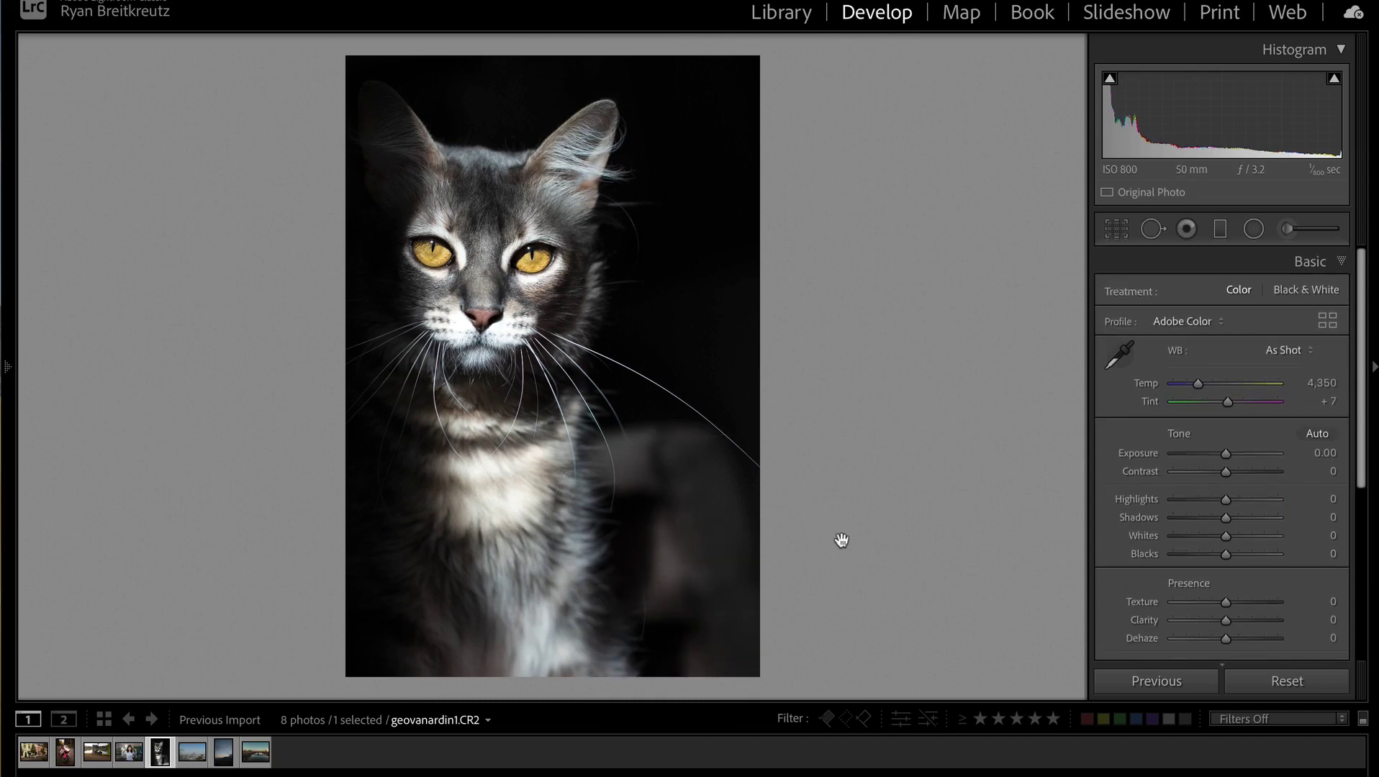
Step: Compare the cat photo before and after its edits
key("backslash")
key("backslash")
key("backslash")
key("backslash")
Step: Go to the city skyline photo DSC03292.ARW and set contrast to +61 and exposure to +0.65
key("Right")
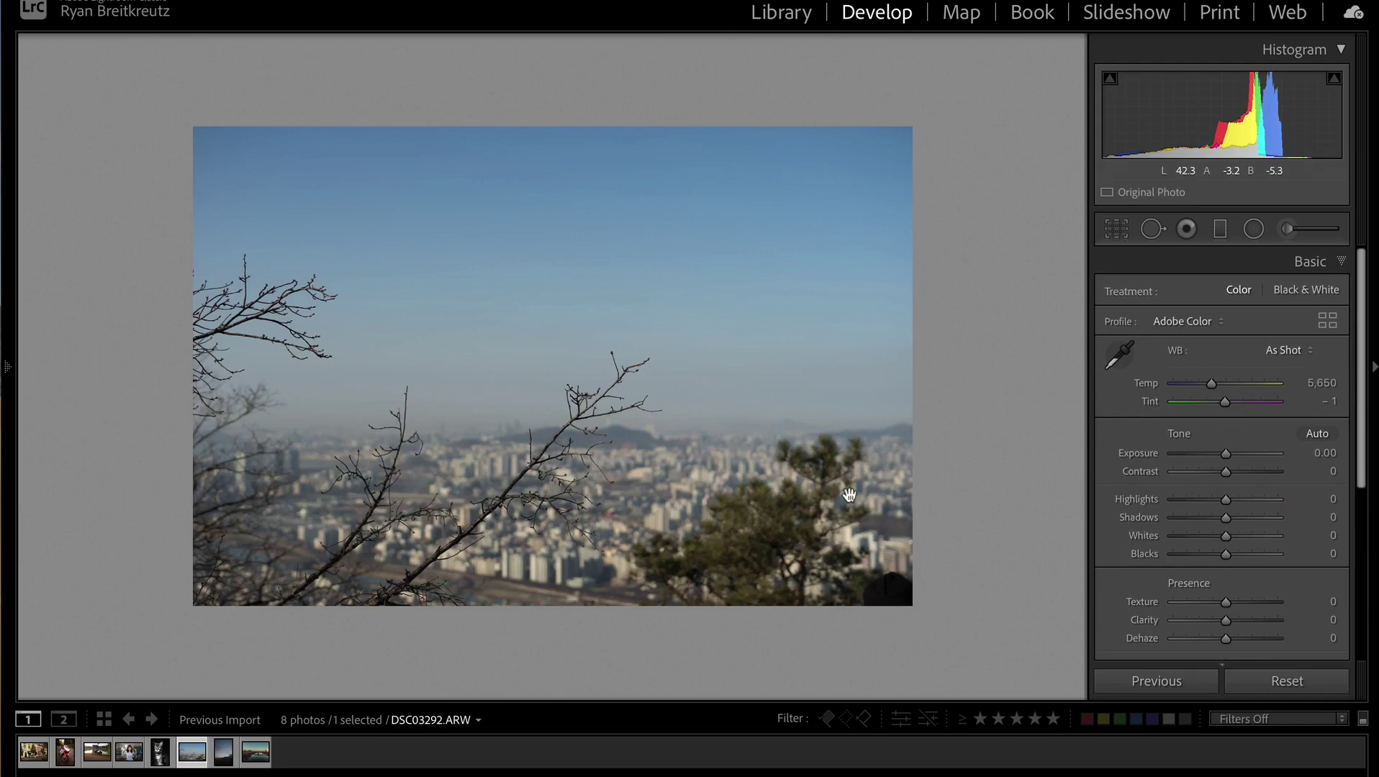
mouse_move(1240, 454)
left_mouse_down()
mouse_move(1232, 469)
mouse_move(1281, 469)
mouse_move(1211, 461)
mouse_move(1245, 467)
mouse_move(1206, 477)
mouse_move(1228, 486)
mouse_move(1232, 467)
left_mouse_up()
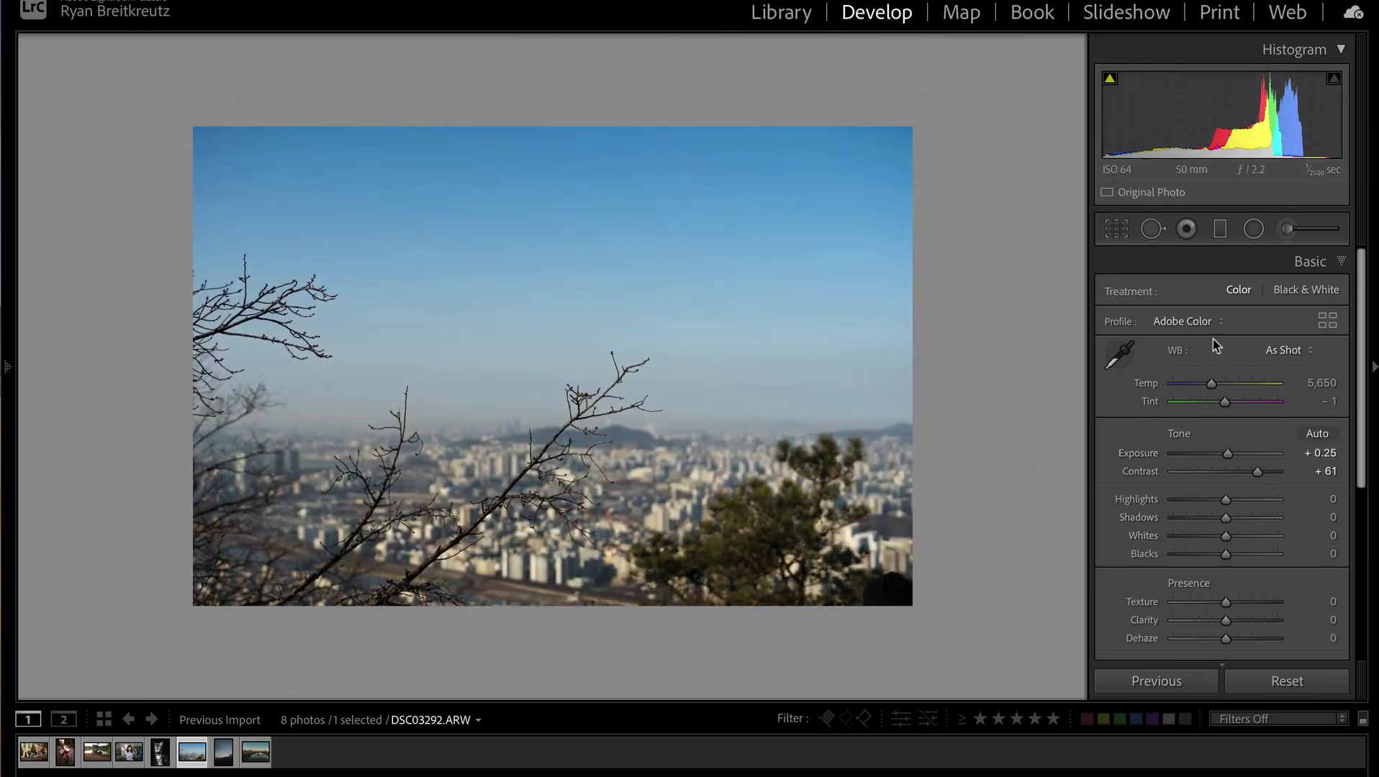
left_click_drag(1228, 455, 1233, 461)
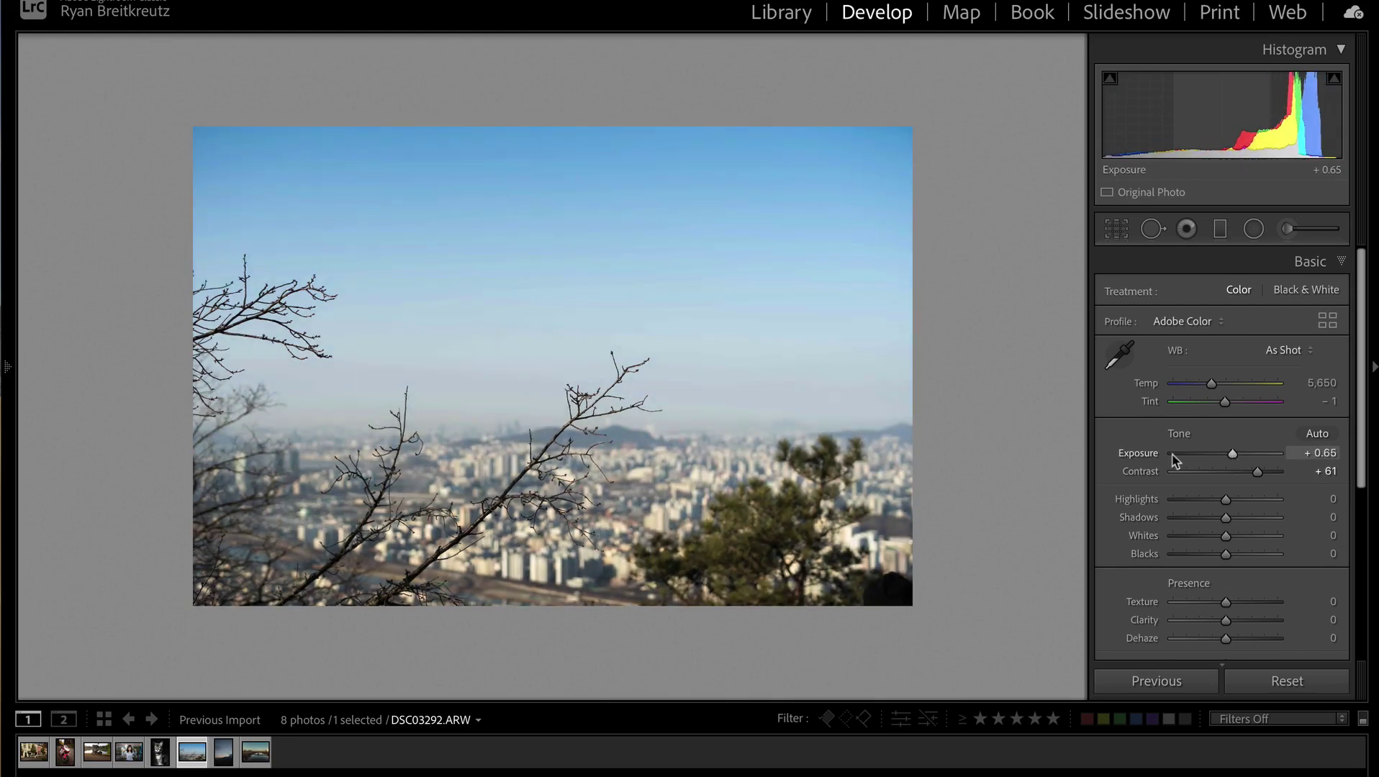
Step: Shape an S-shaped point curve with a midtone anchor, a highlight point at 180/188 and a shadow point at 68/51
left_click(603, 433)
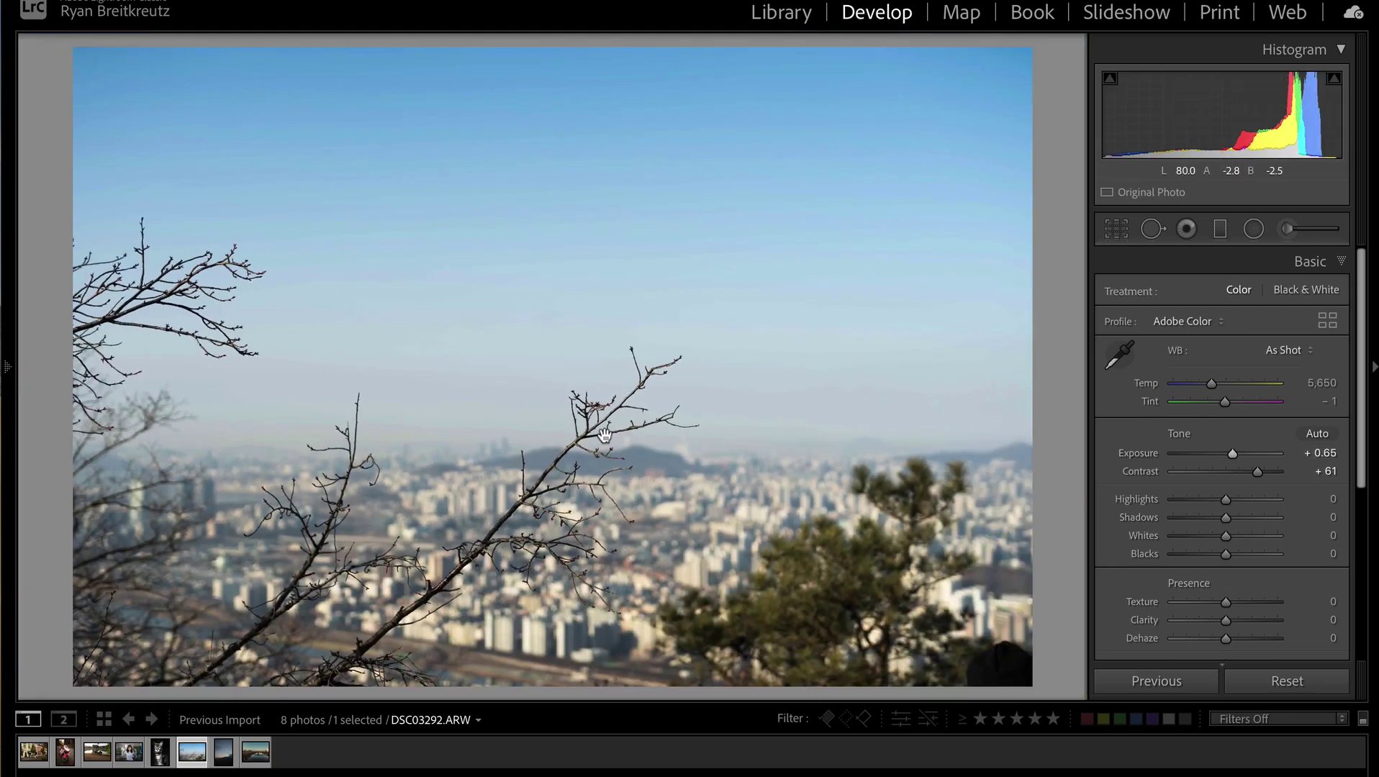
scroll(1229, 525, "down", 3)
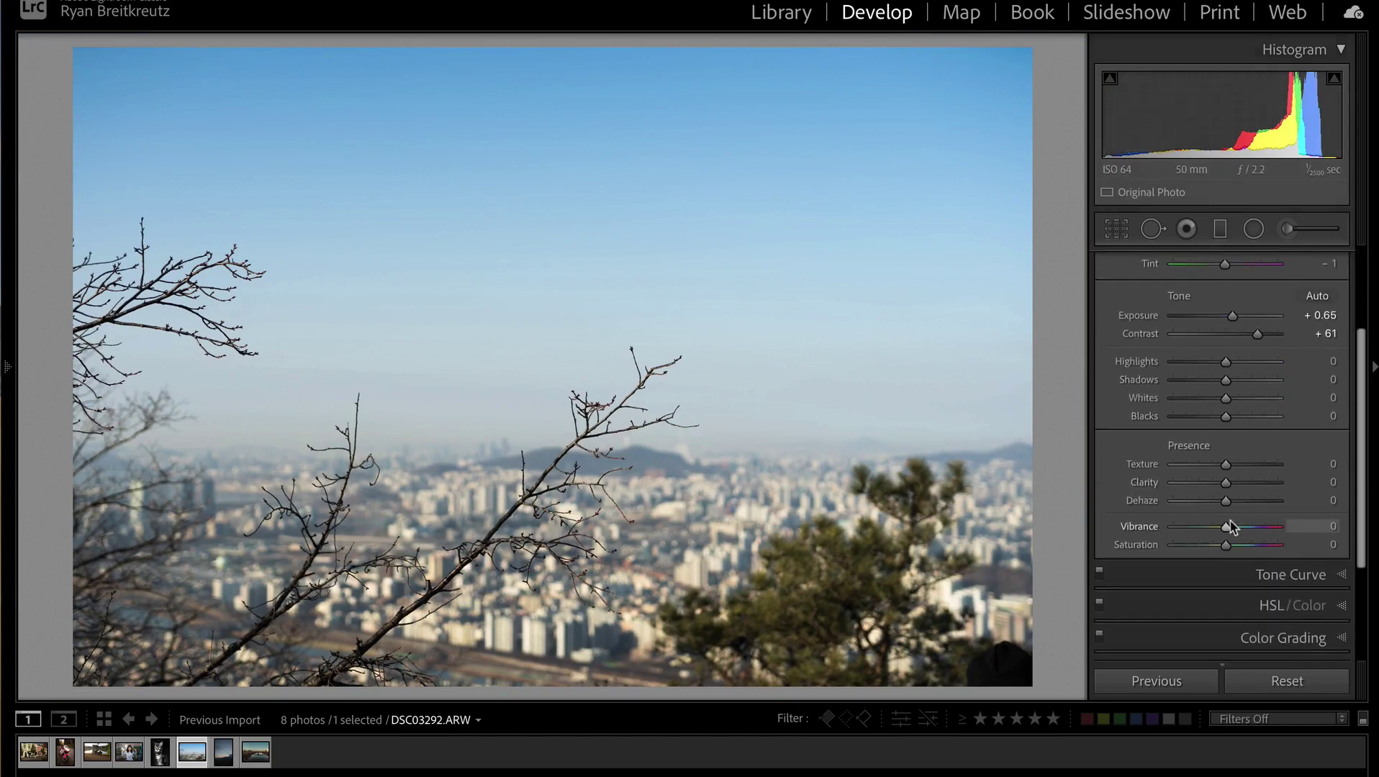
scroll(1230, 527, "down", 2)
left_click(1278, 499)
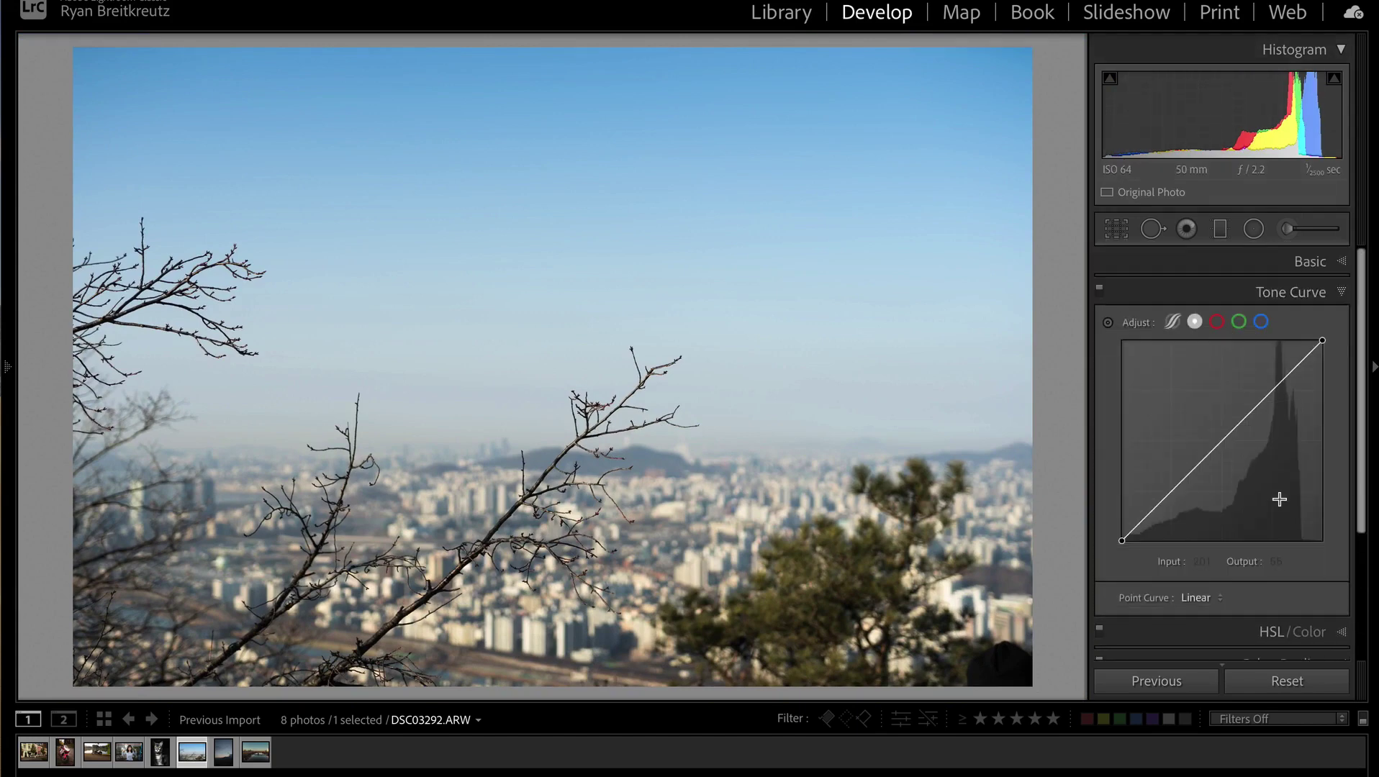
left_click(1221, 440)
left_click_drag(1257, 393, 1263, 392)
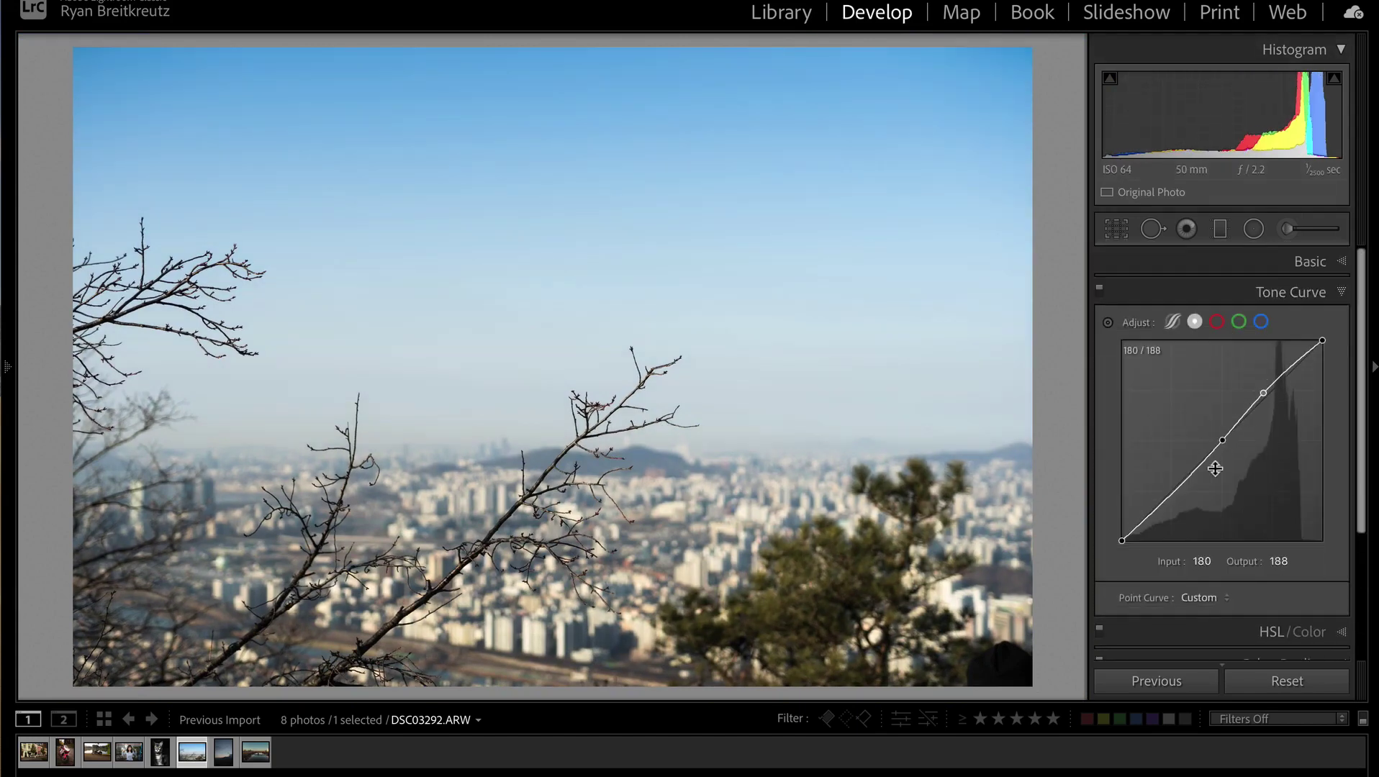
left_click_drag(1173, 503, 1175, 501)
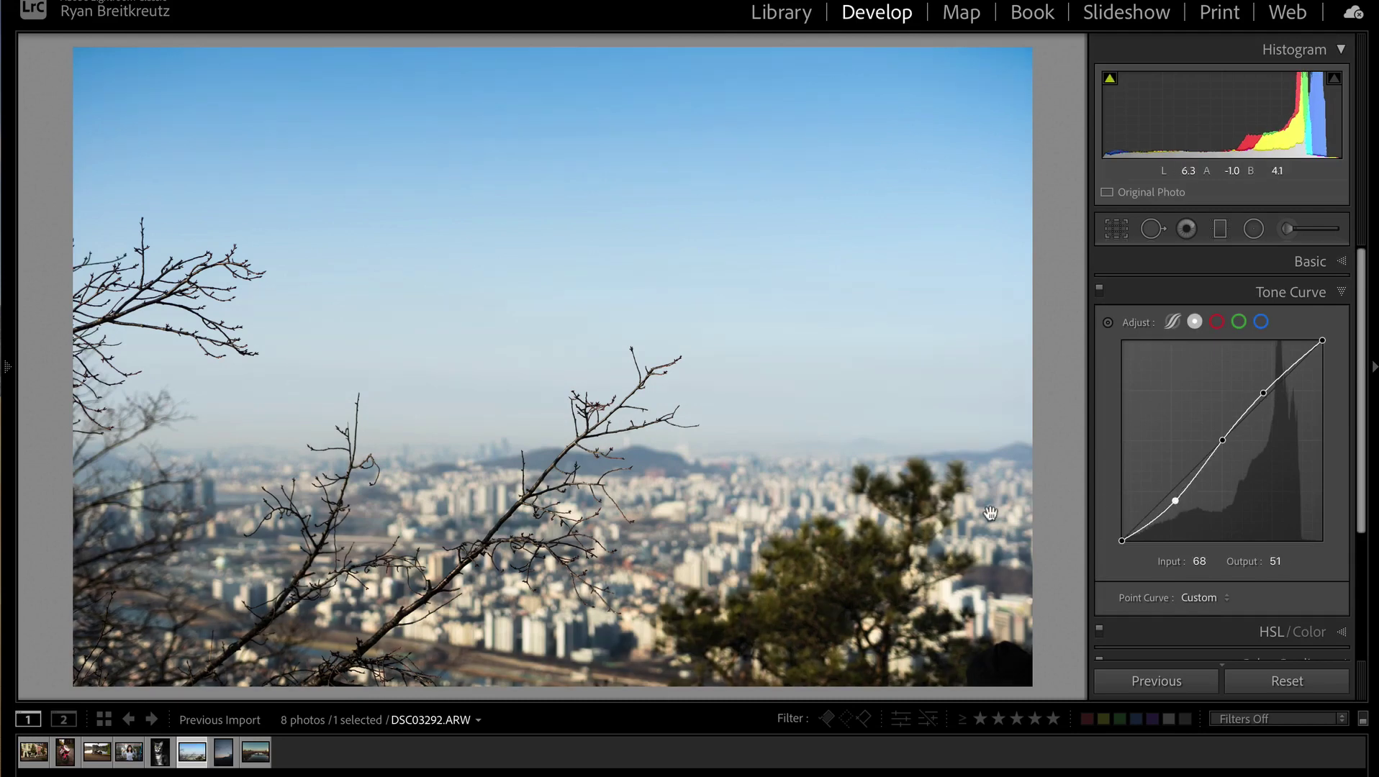
Step: Refine the point curve by setting the shadow point to 64/58 and the highlight point to 178/190
left_click(750, 505)
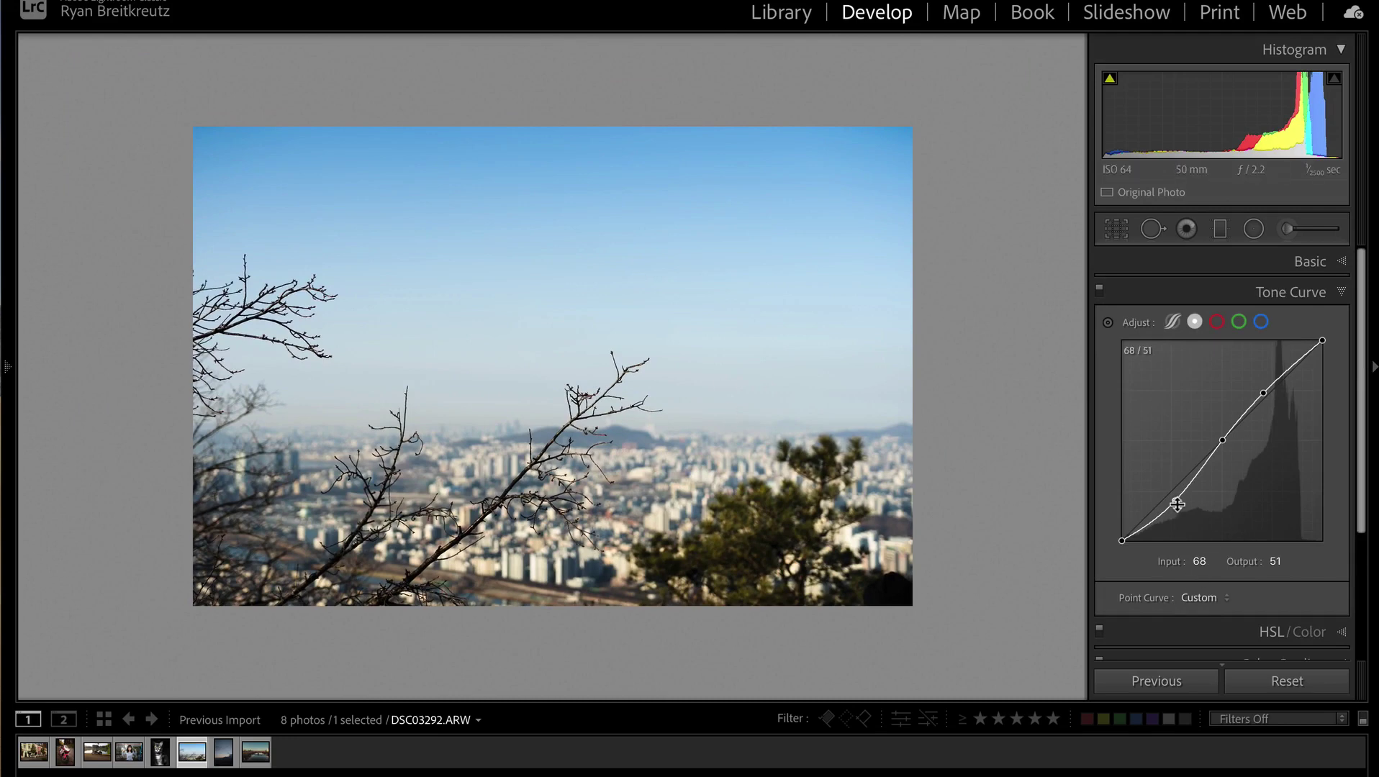
left_click_drag(1177, 505, 1170, 496)
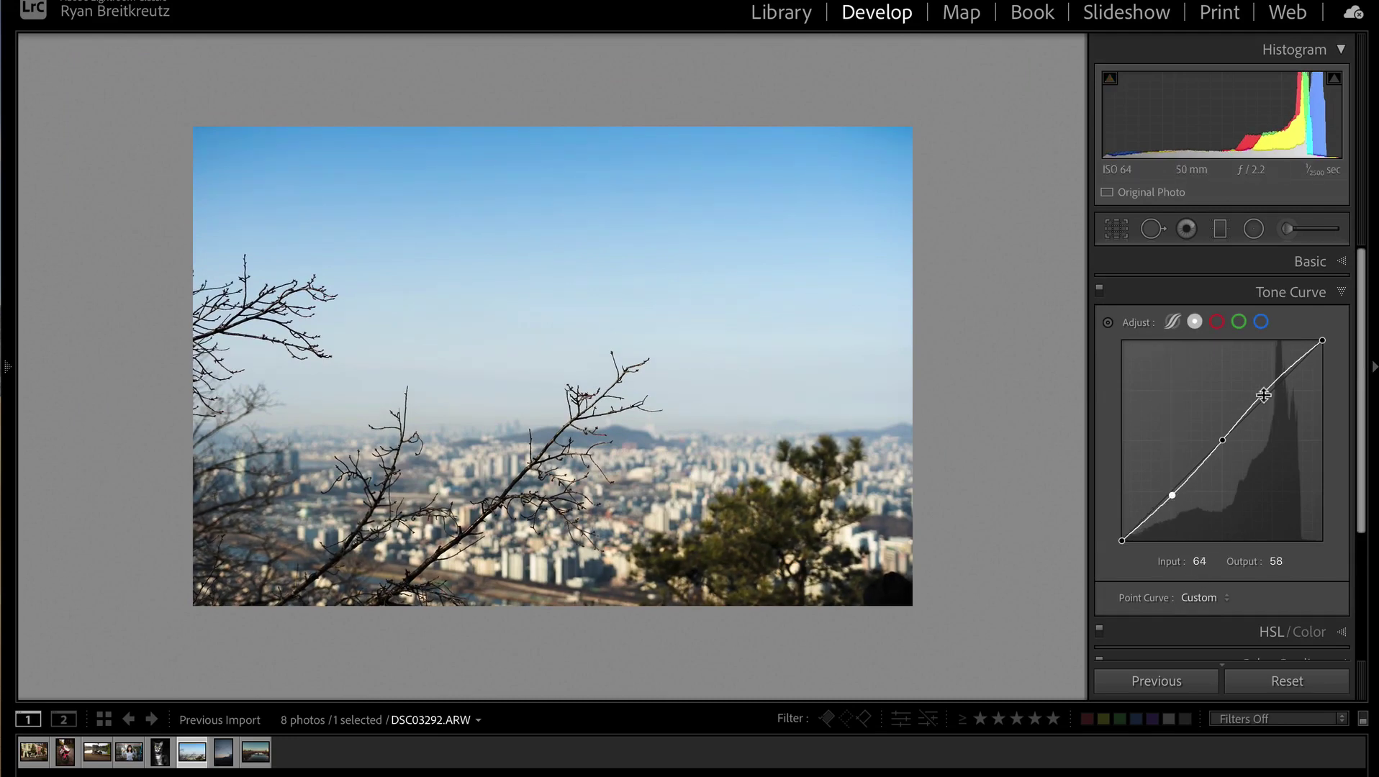
left_click_drag(1264, 400, 1262, 390)
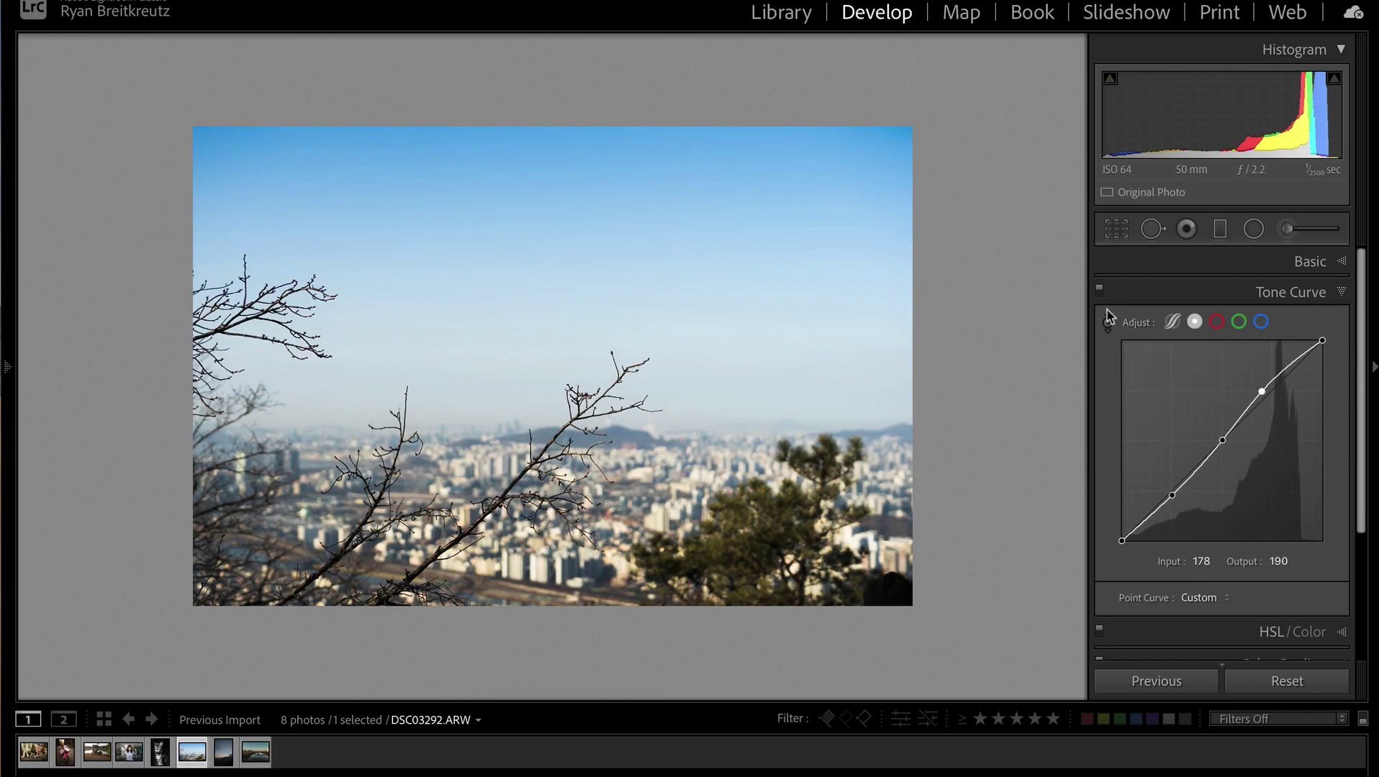
Step: Turn the tone curve adjustment off and on to compare its effect on the city photo
left_click(1100, 291)
left_click(1100, 291)
left_click(1099, 292)
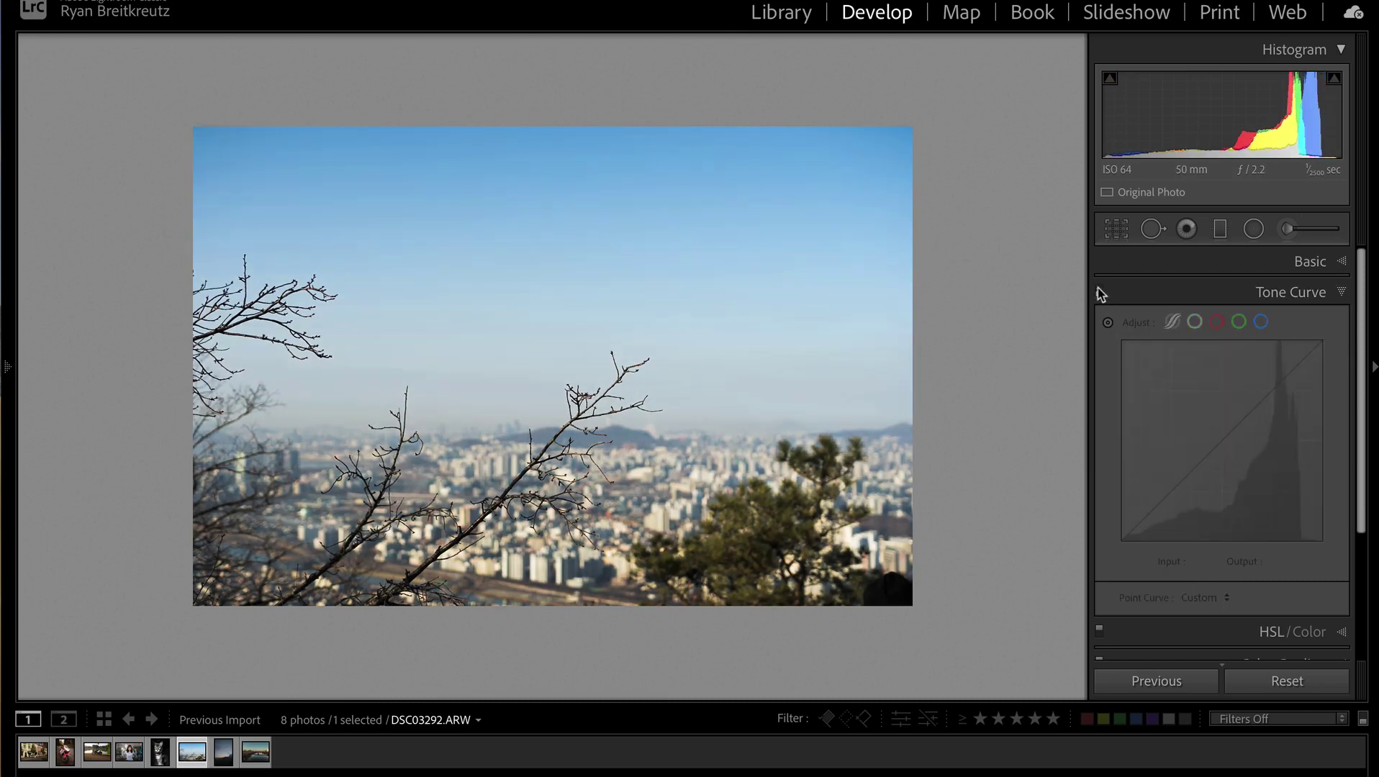
left_click(1100, 291)
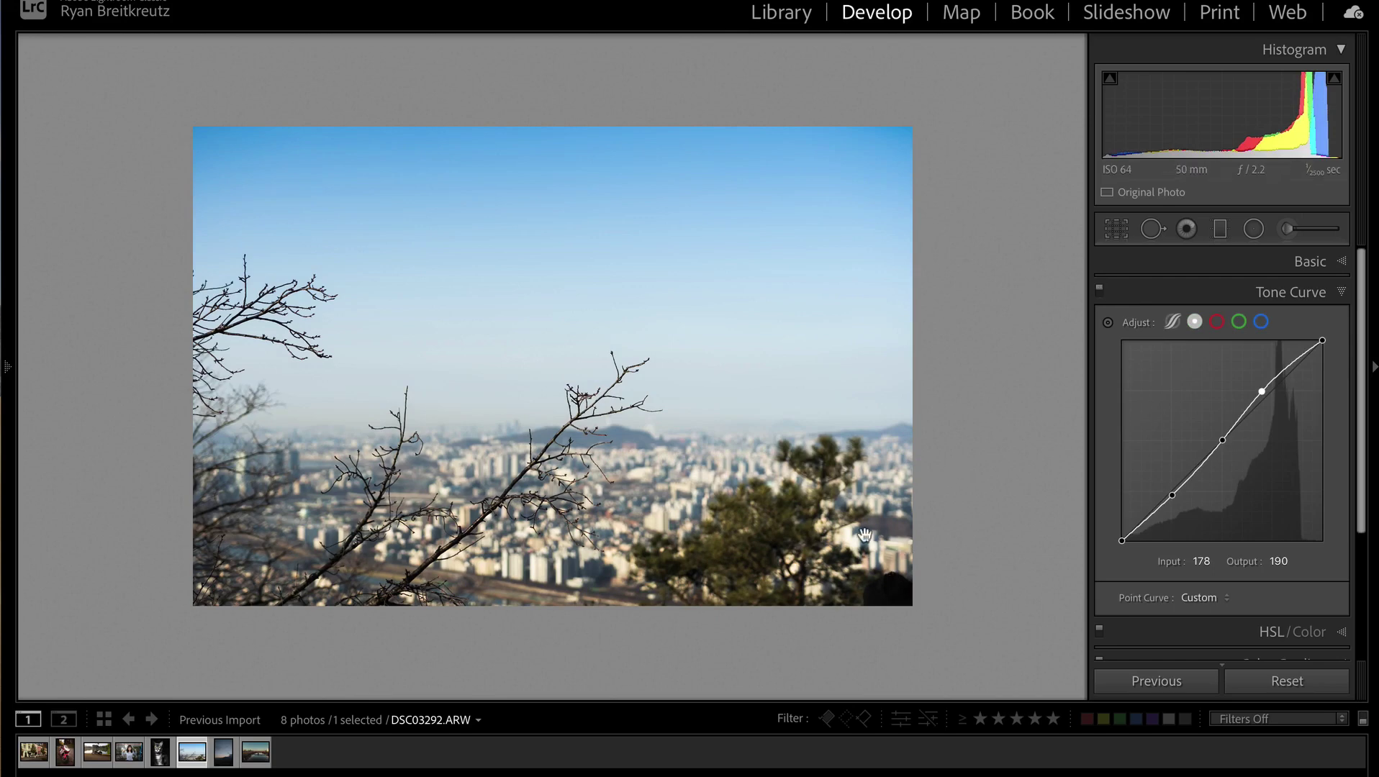
Step: Crop the city photo inward from its upper-right corner at the original aspect ratio, cutting out the dark shape at lower right
key("r")
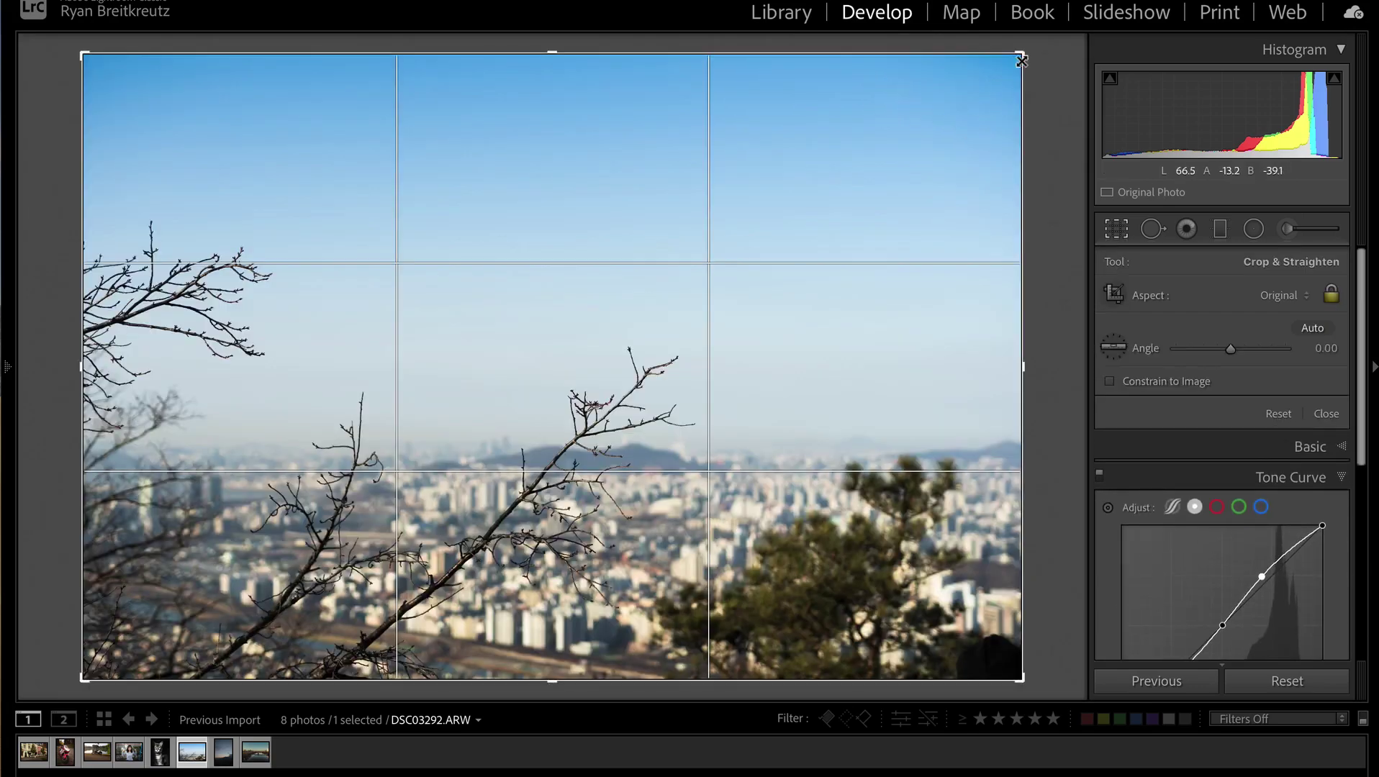
left_click_drag(1022, 53, 989, 77)
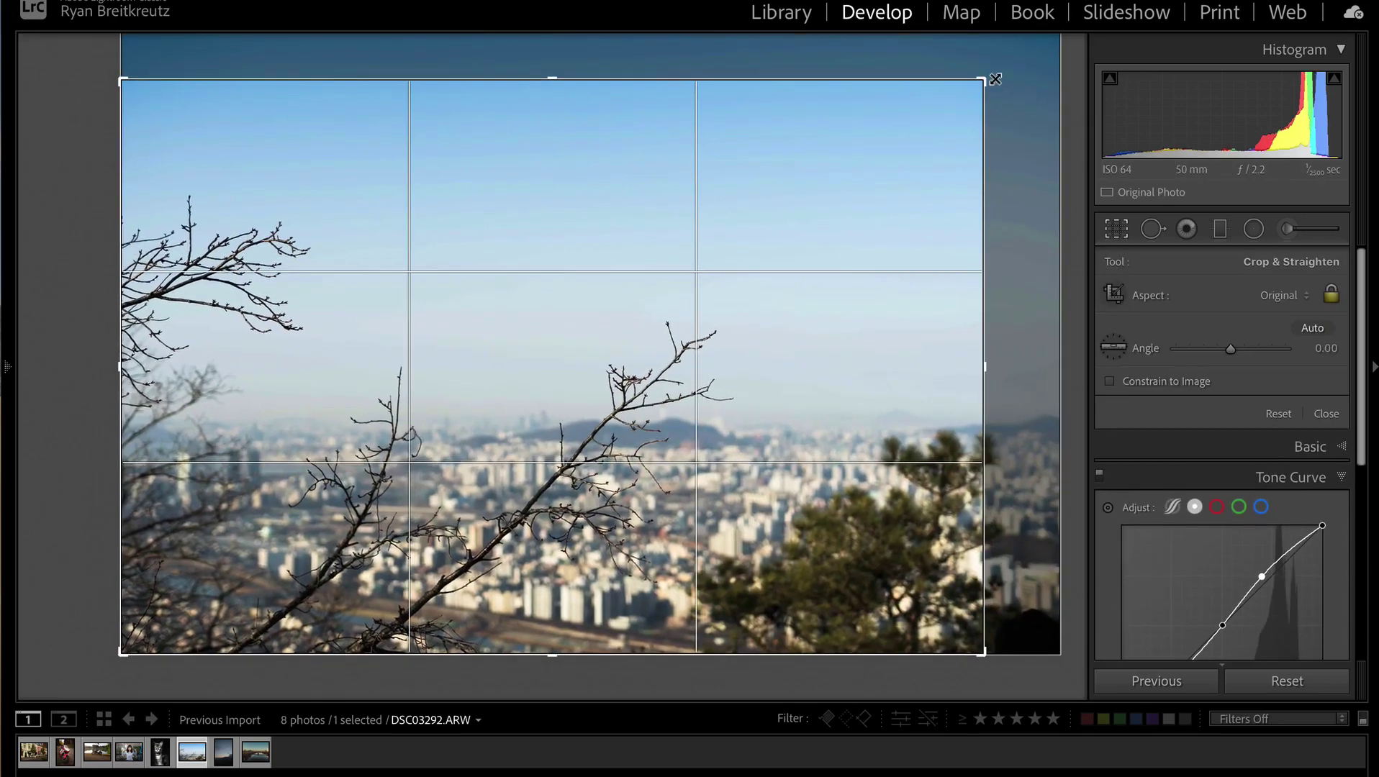
key("Return")
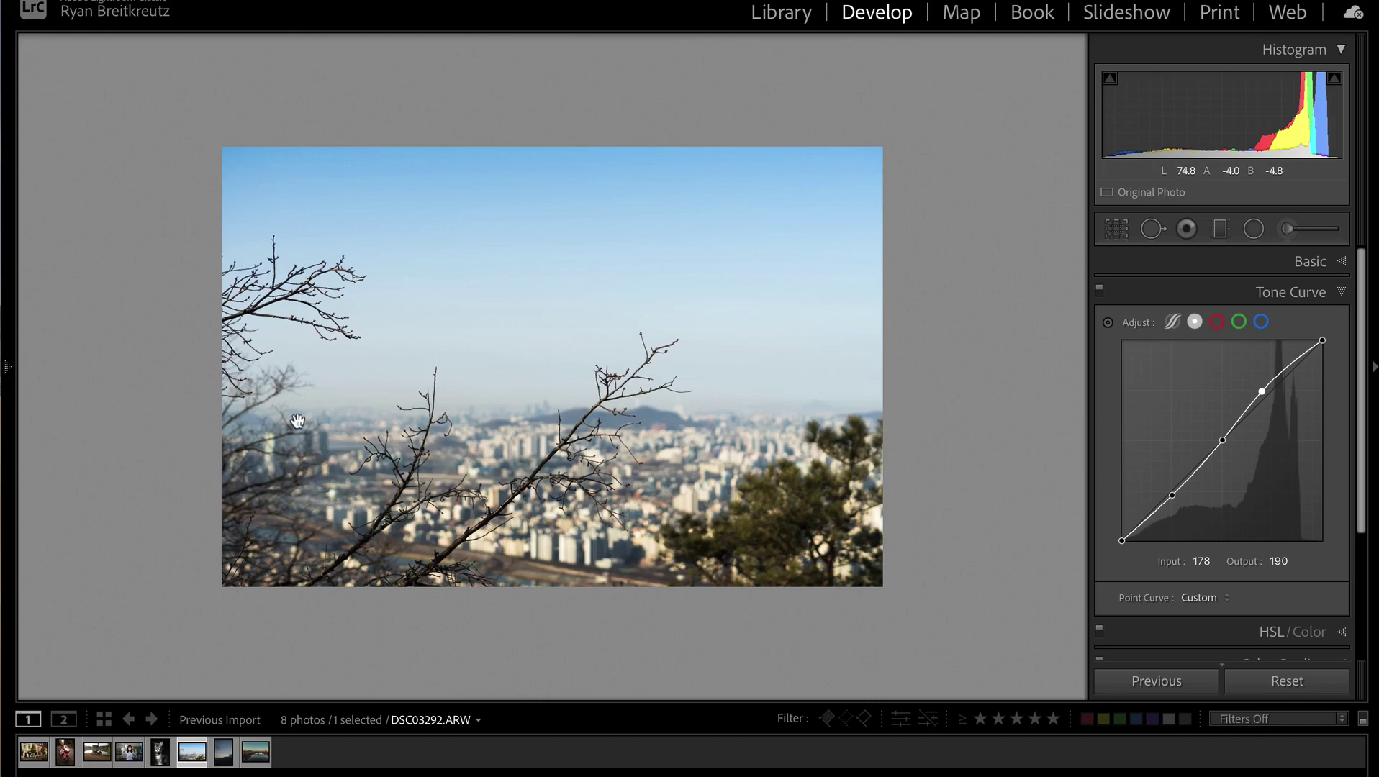
Step: Try a tighter crop from the upper-left corner that removes the branches along the photo's left side
key("r")
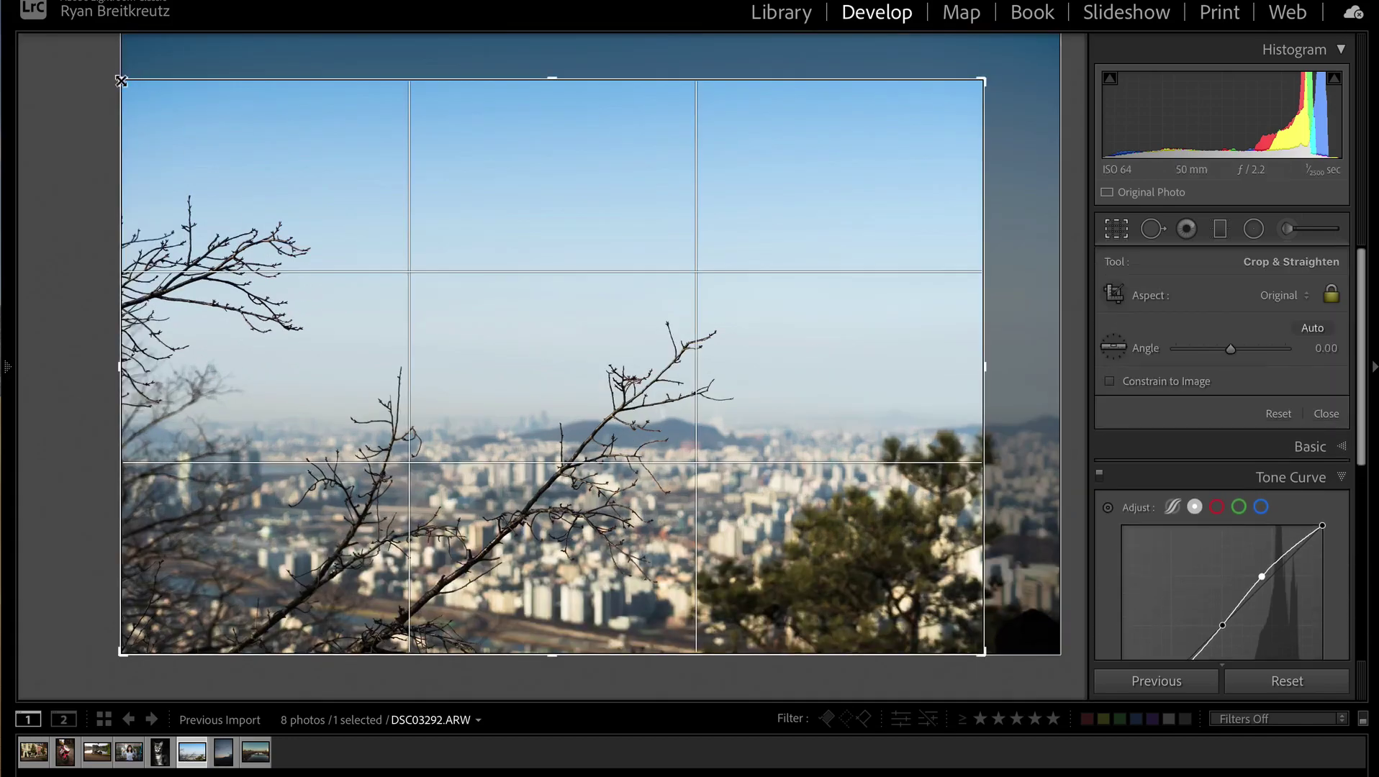
left_click_drag(121, 81, 221, 120)
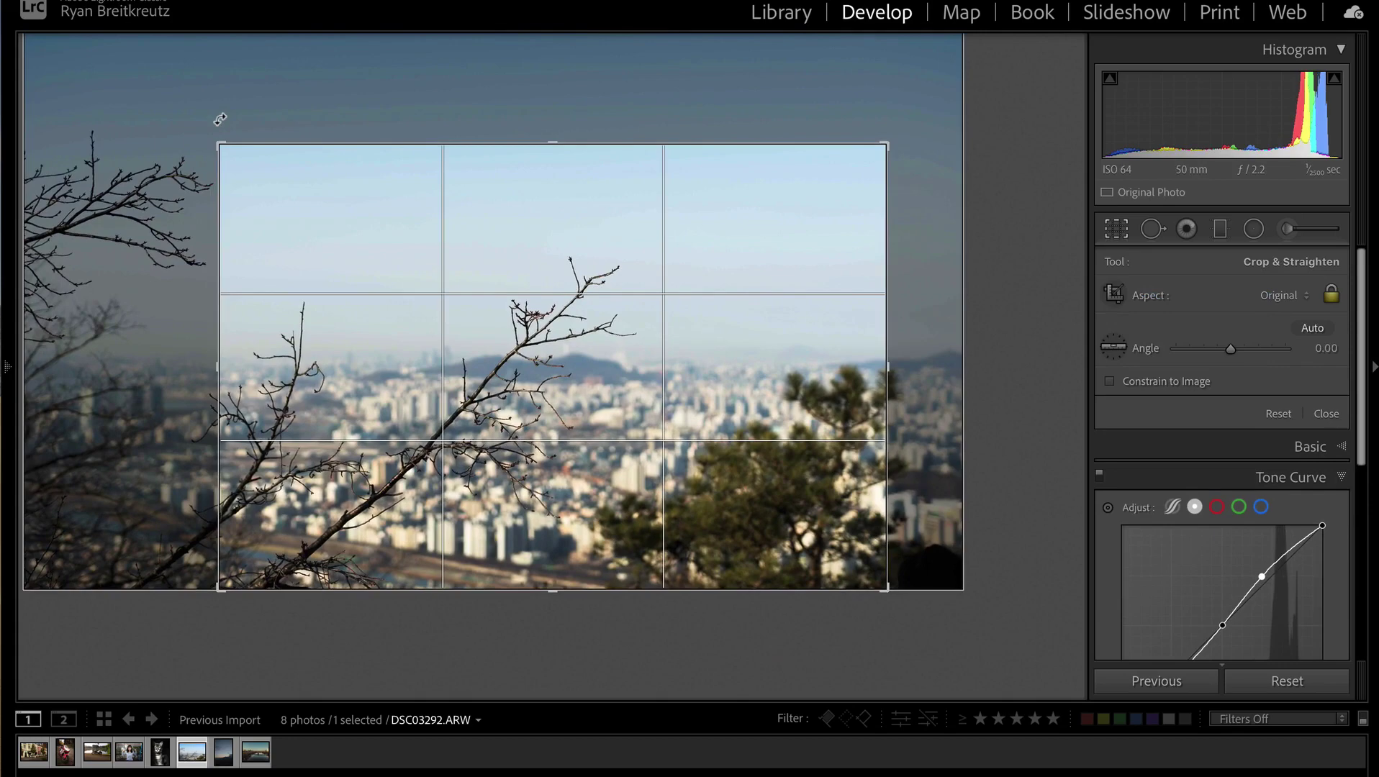
key("r")
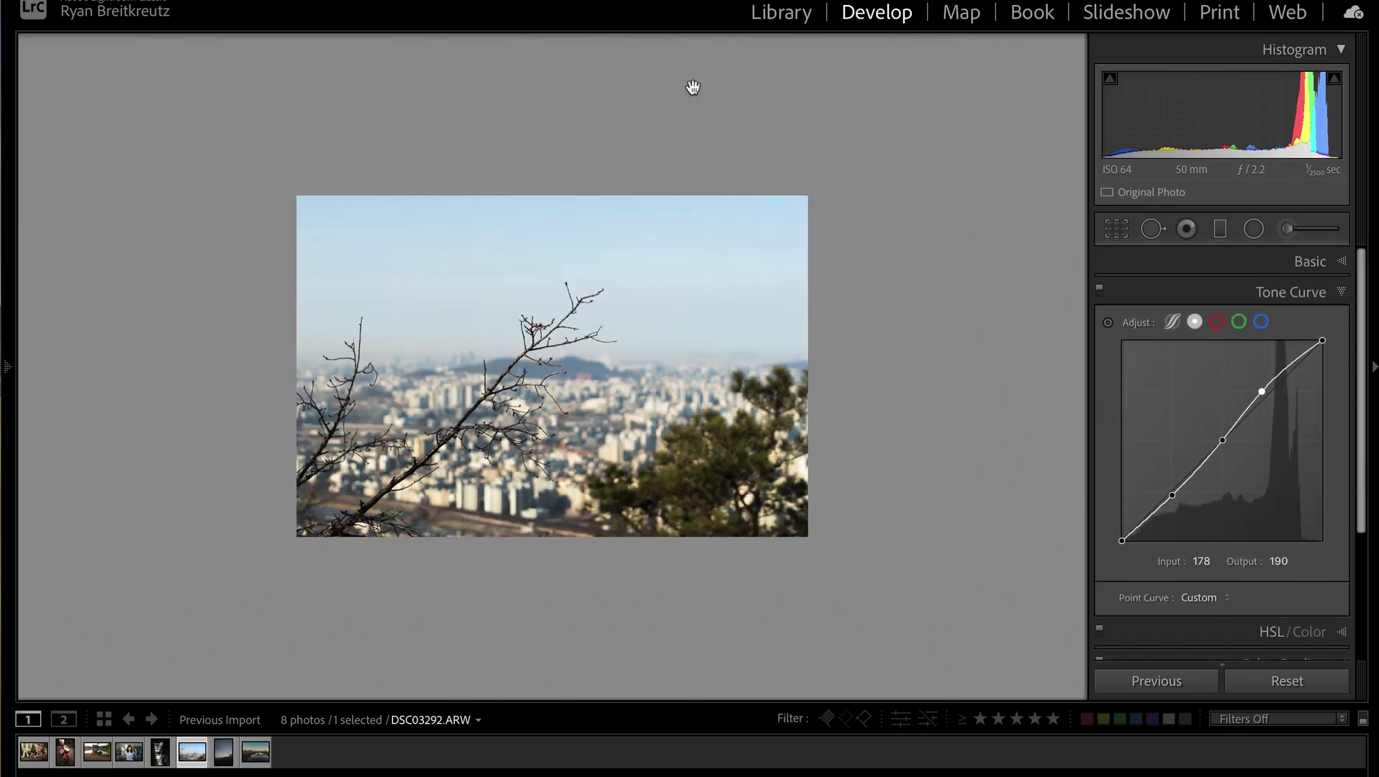
Step: Compare the cropped city photo with its original, including by resetting all edits and undoing the reset
left_click(390, 528)
left_click(389, 527)
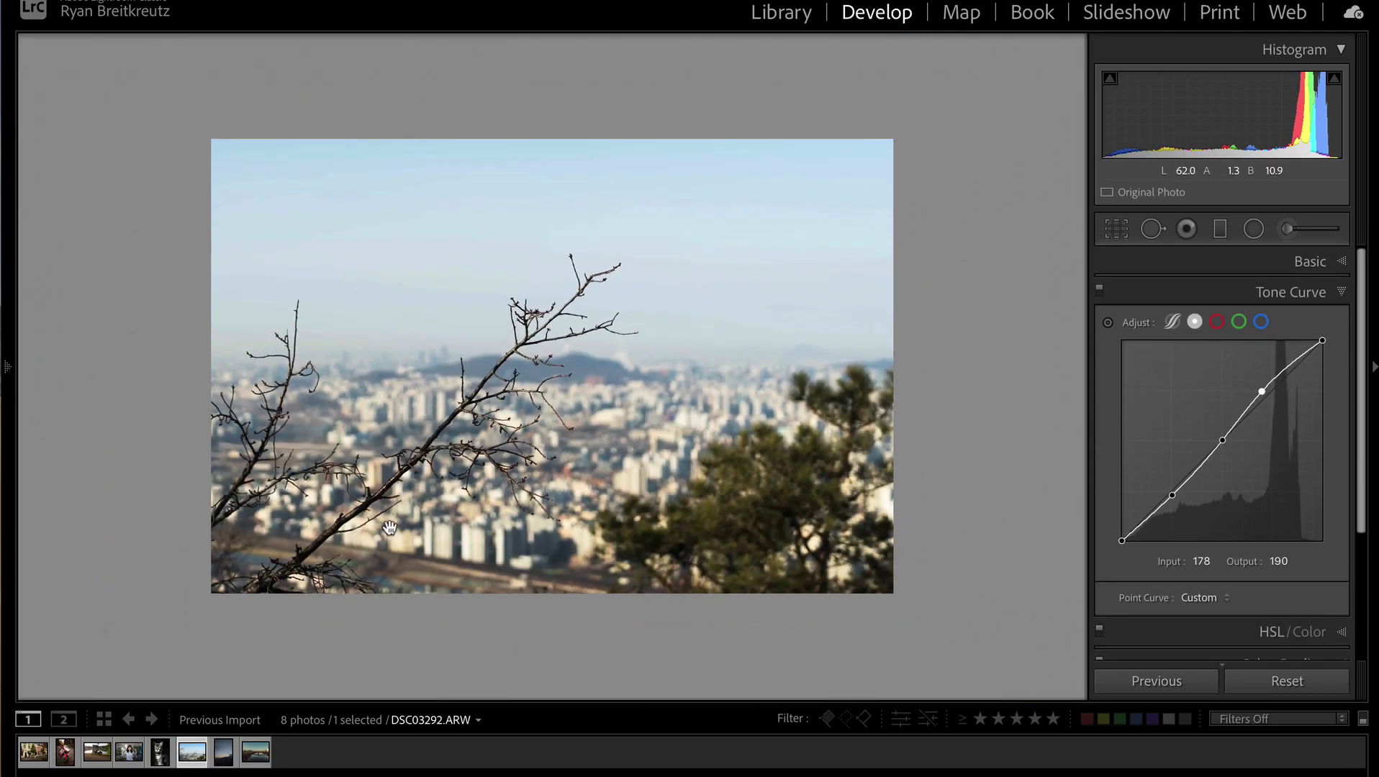
key("backslash")
key("backslash")
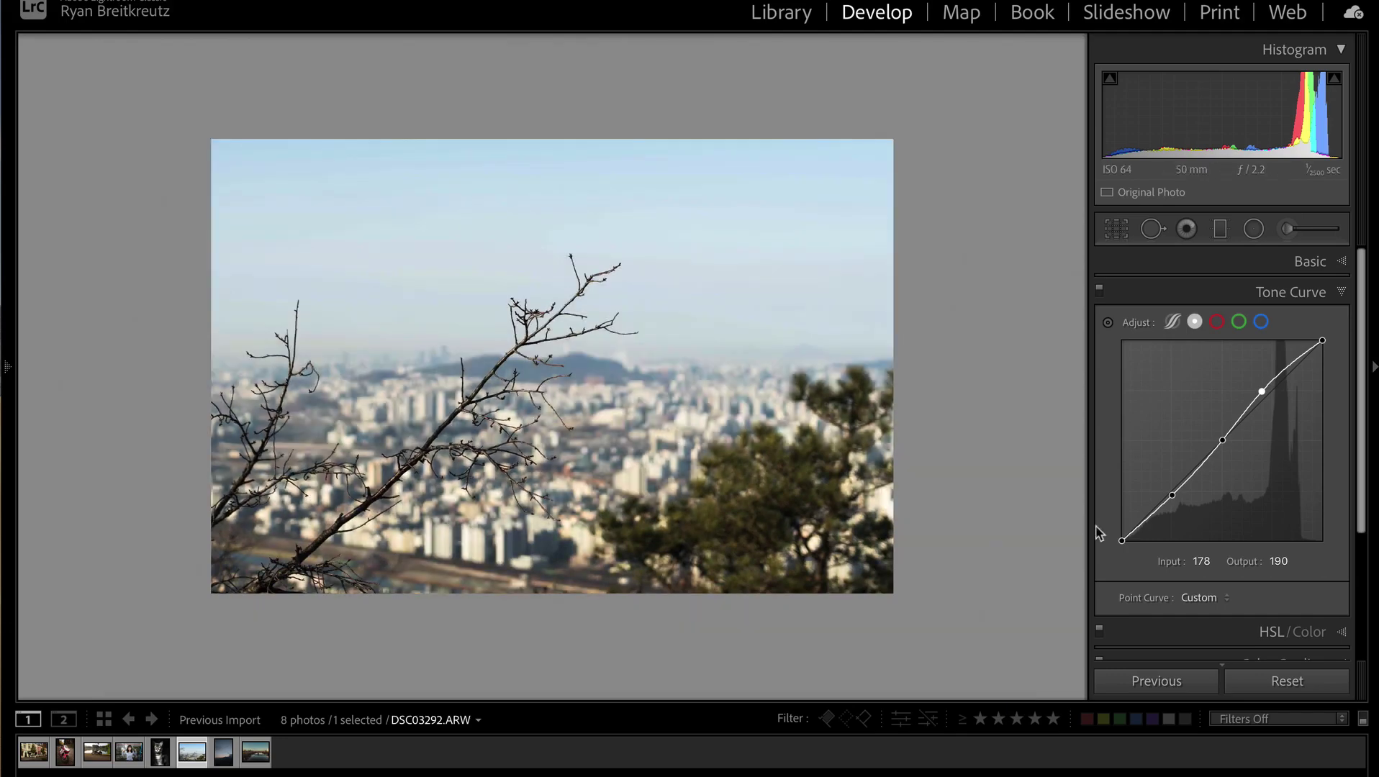
left_click(1287, 682)
key("ctrl+z")
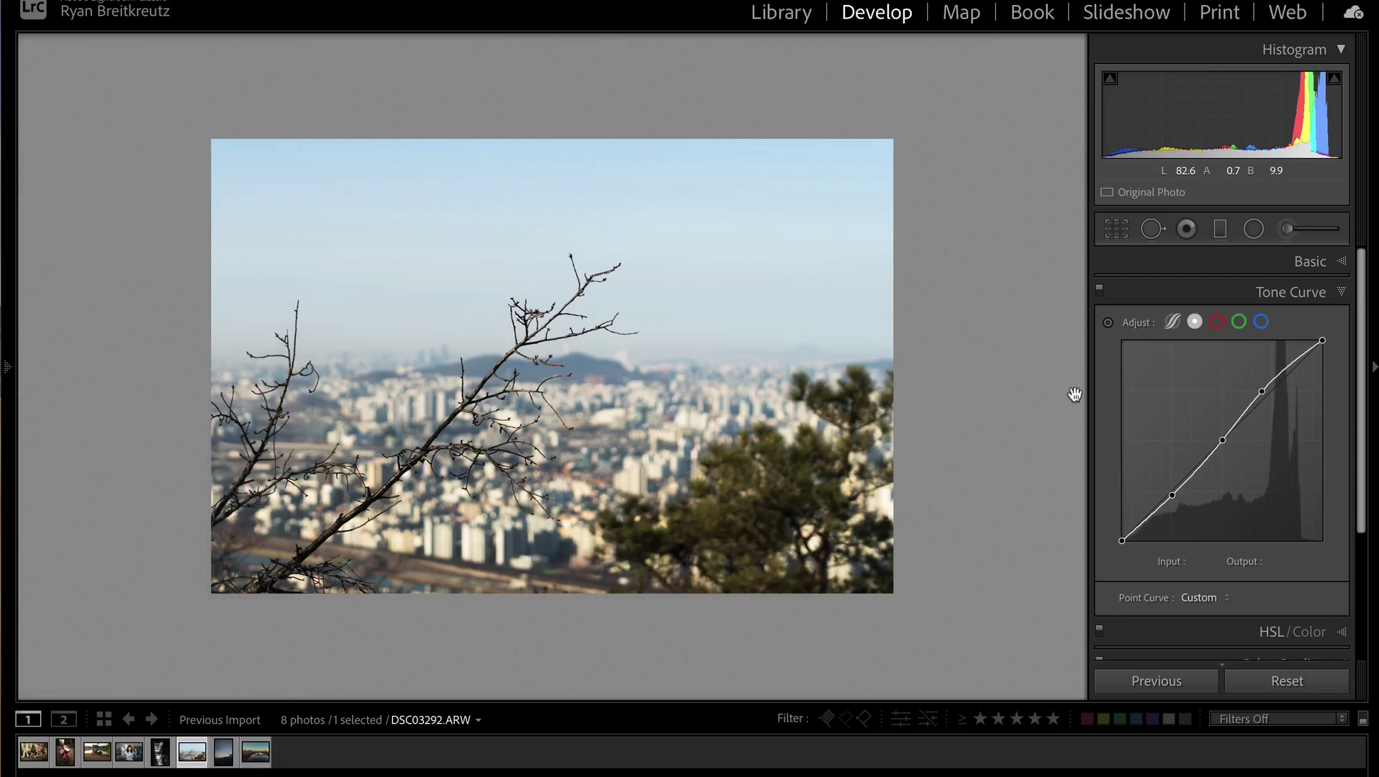
Step: Reopen the crop and return it to the wider framing that includes the left-side branches
key("r")
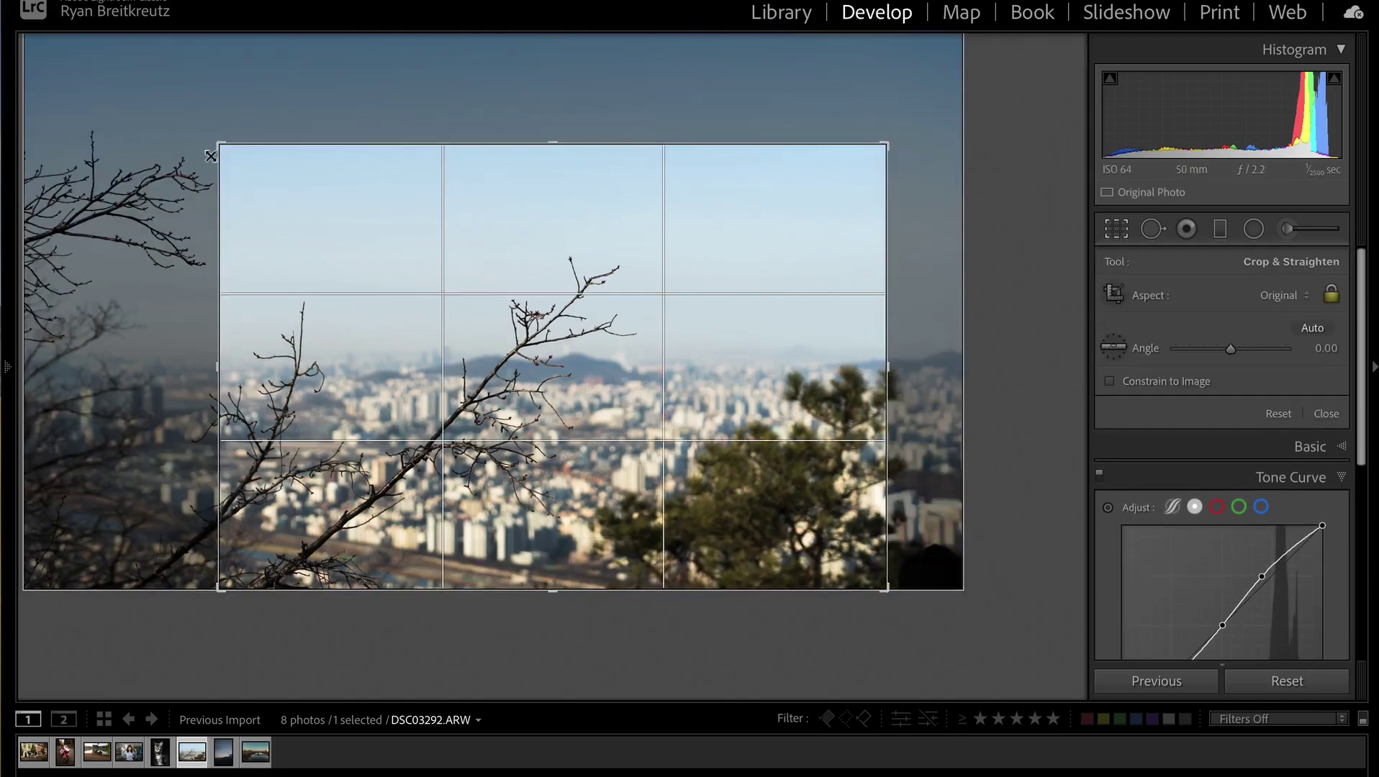
key("r")
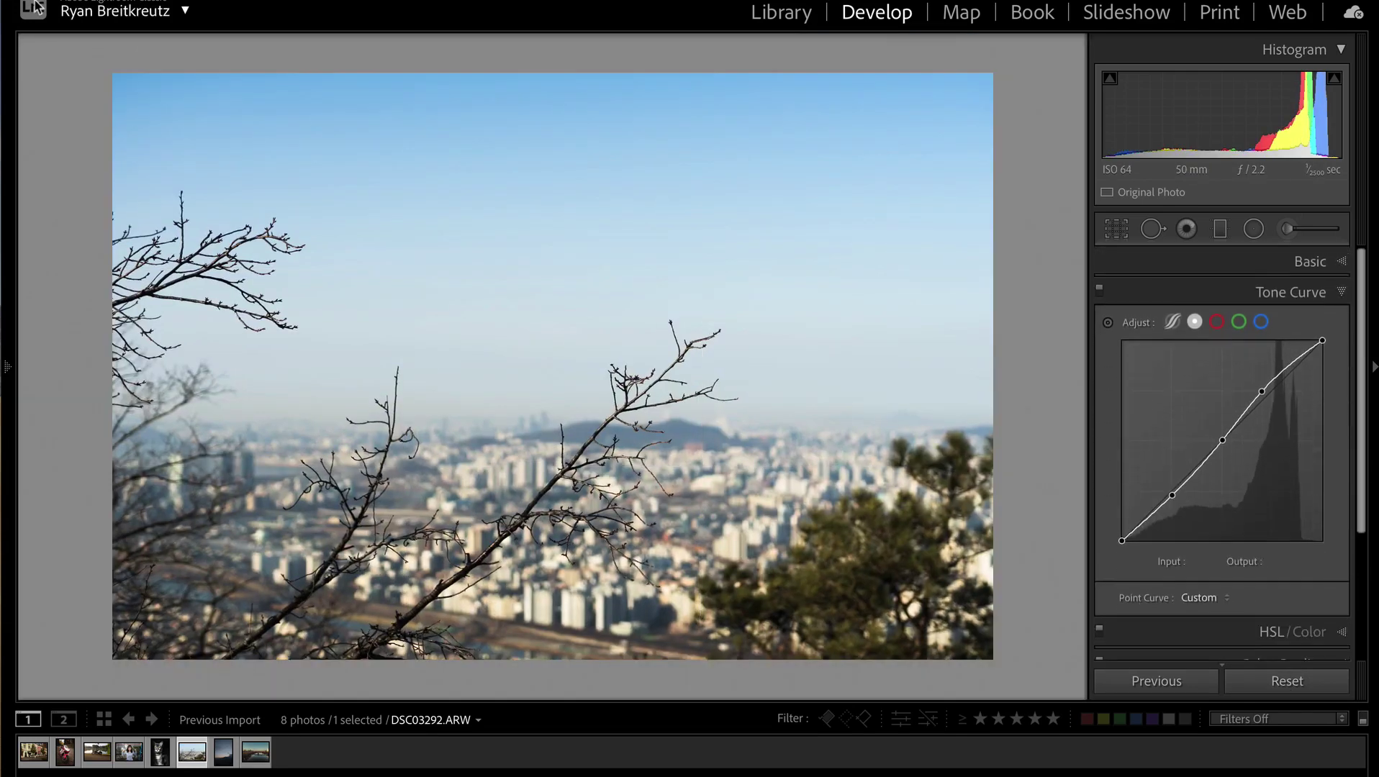
Step: Go to the dusk mountain photo BNL_1043.NEF and raise its exposure to +1.36
key("Right")
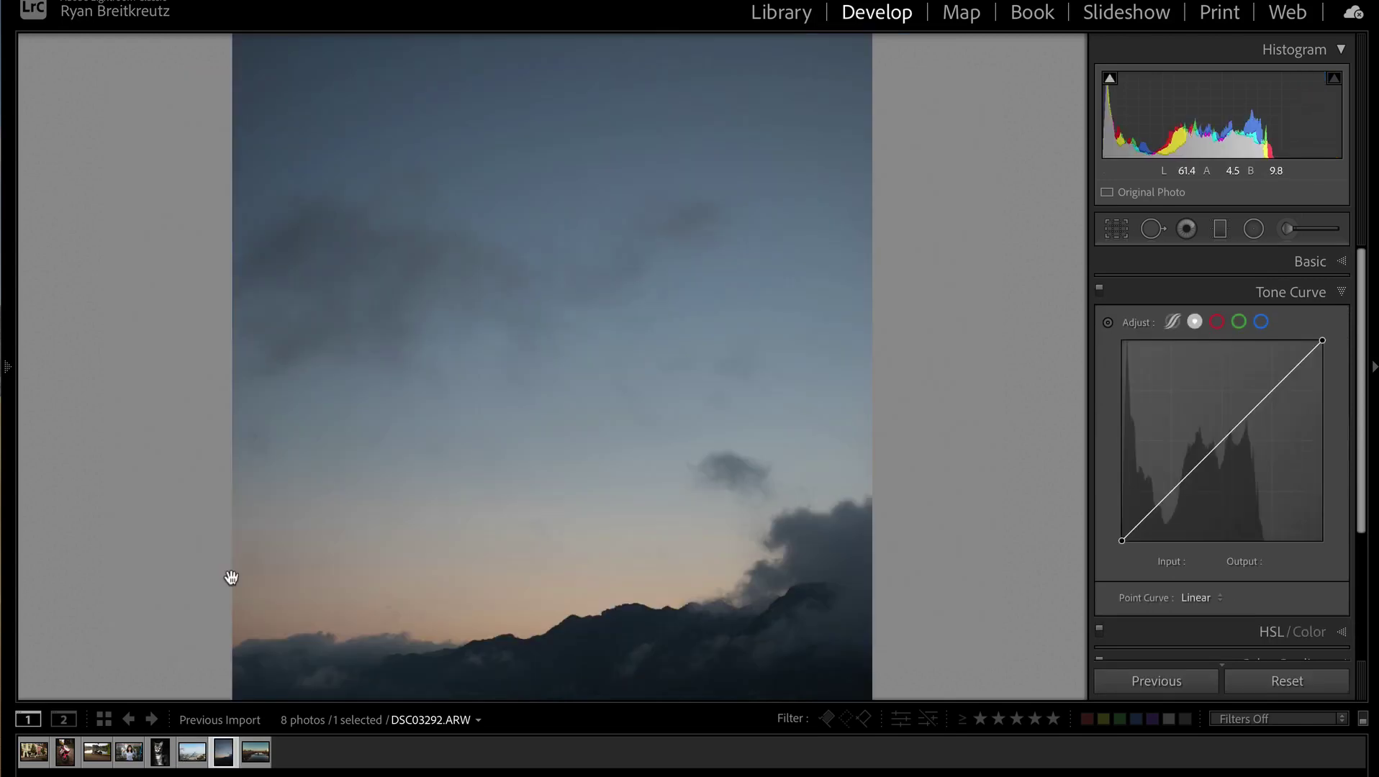
key("ctrl+minus")
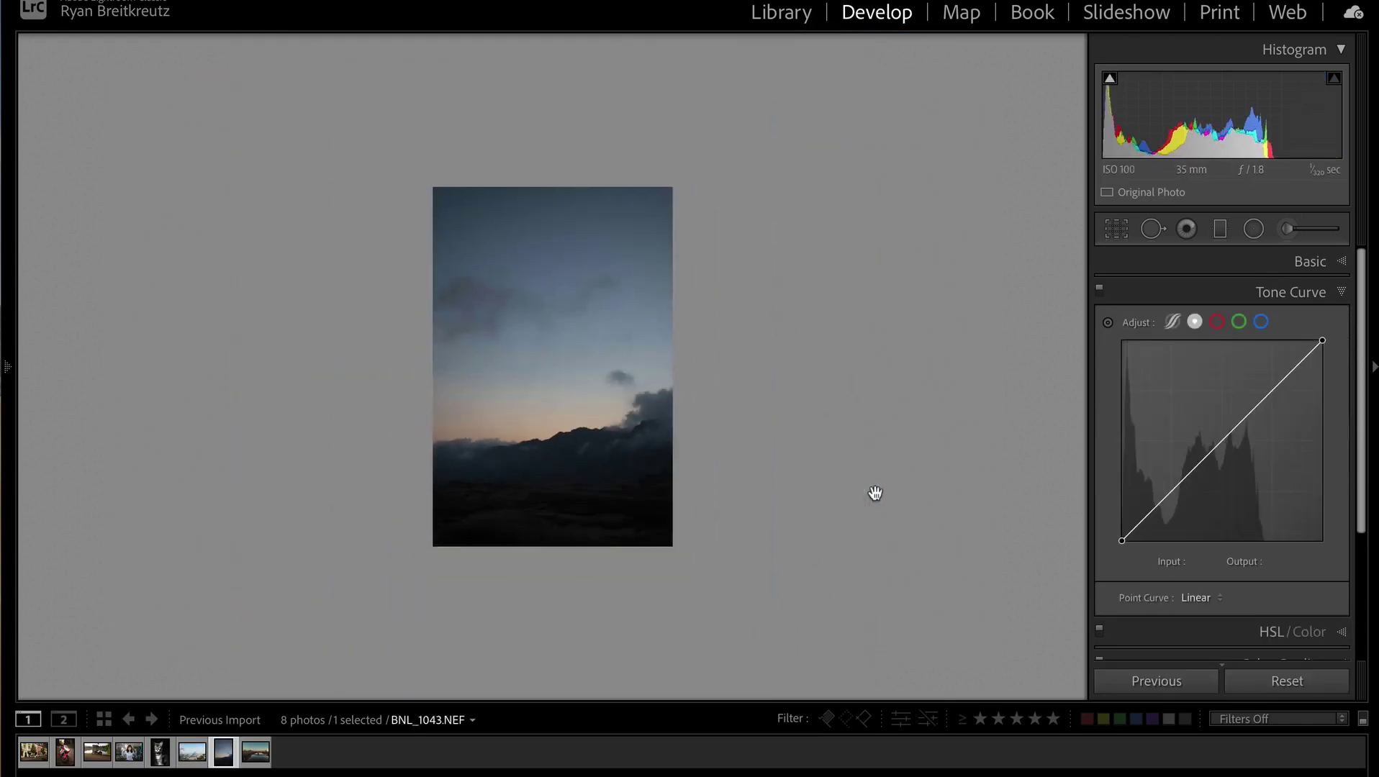
key("ctrl+equal")
left_click(1314, 262)
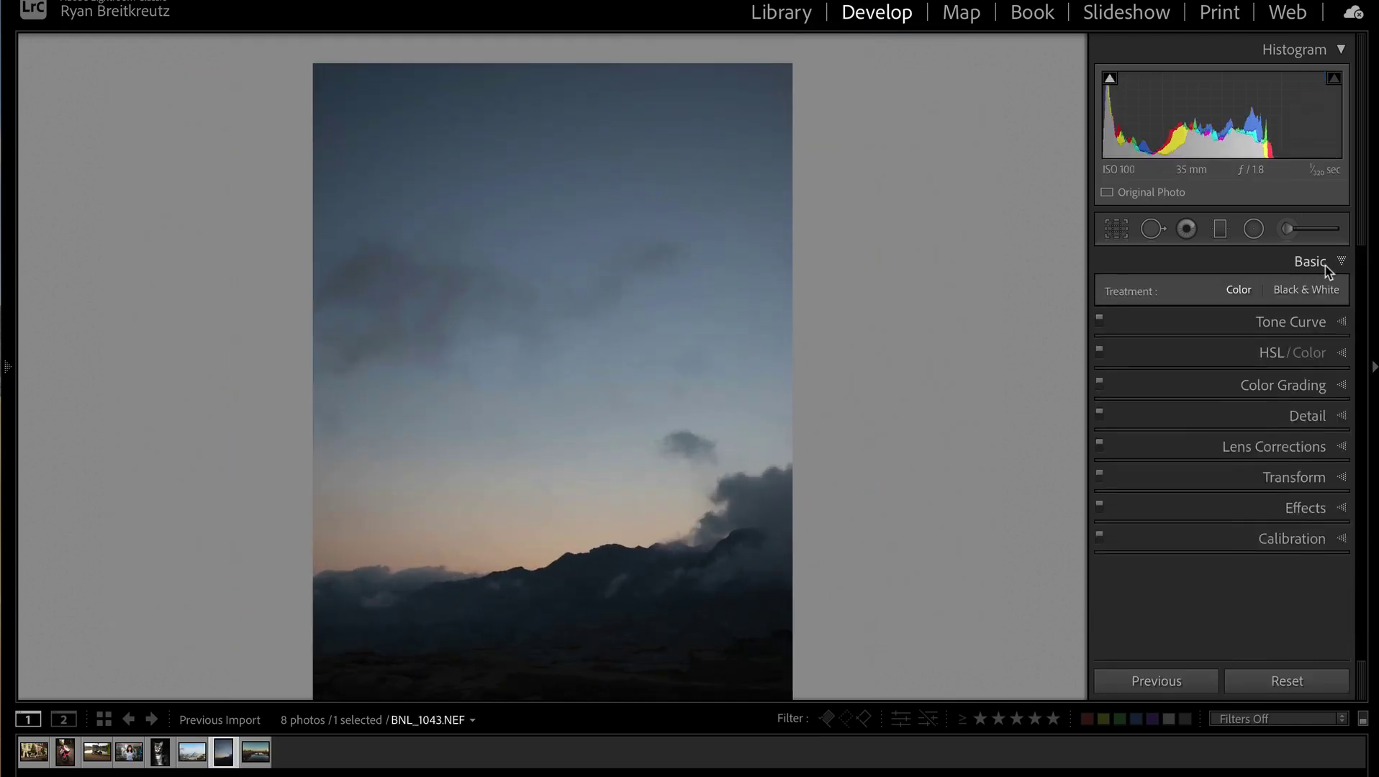
left_click_drag(1229, 454, 1240, 457)
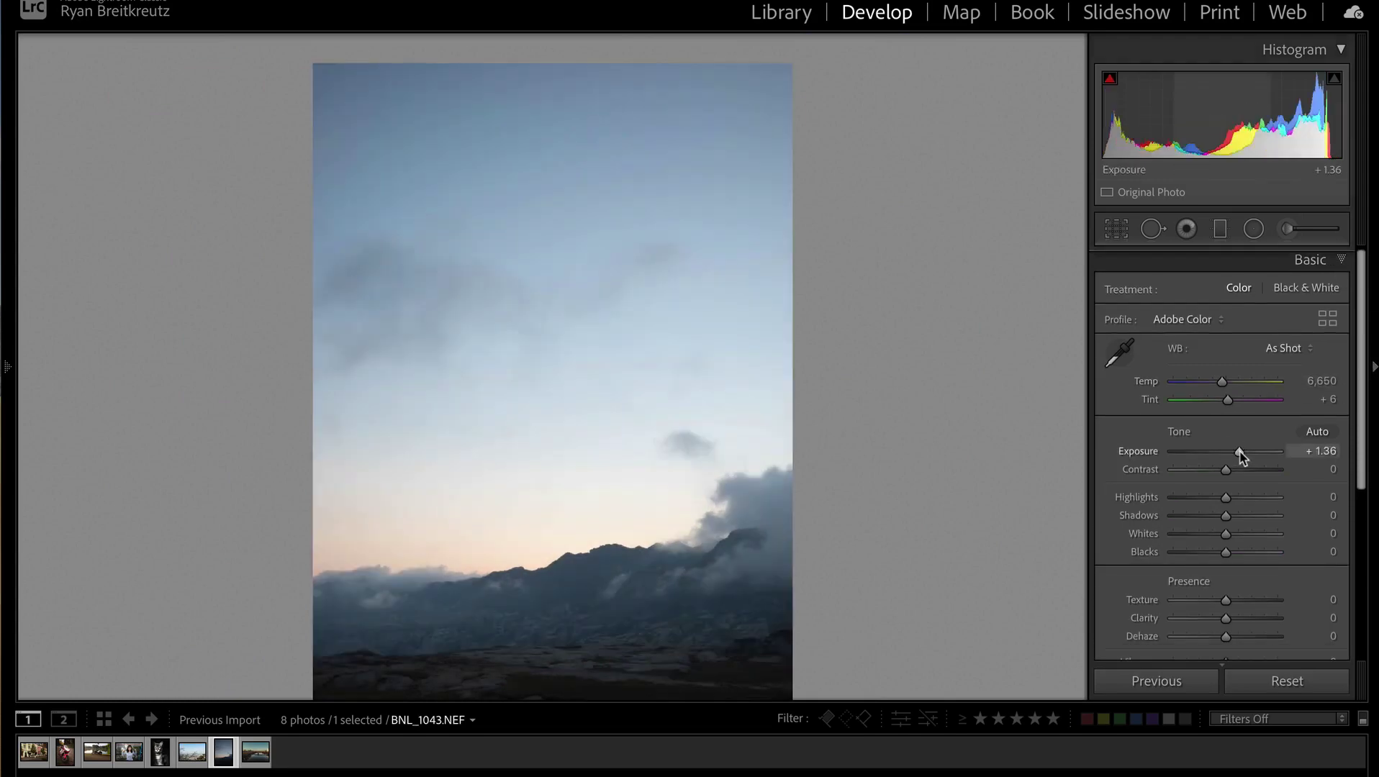
Step: Inspect the dark foreground up close and lower the mountain photo's exposure to +0.24
scroll(487, 603, "down", 5)
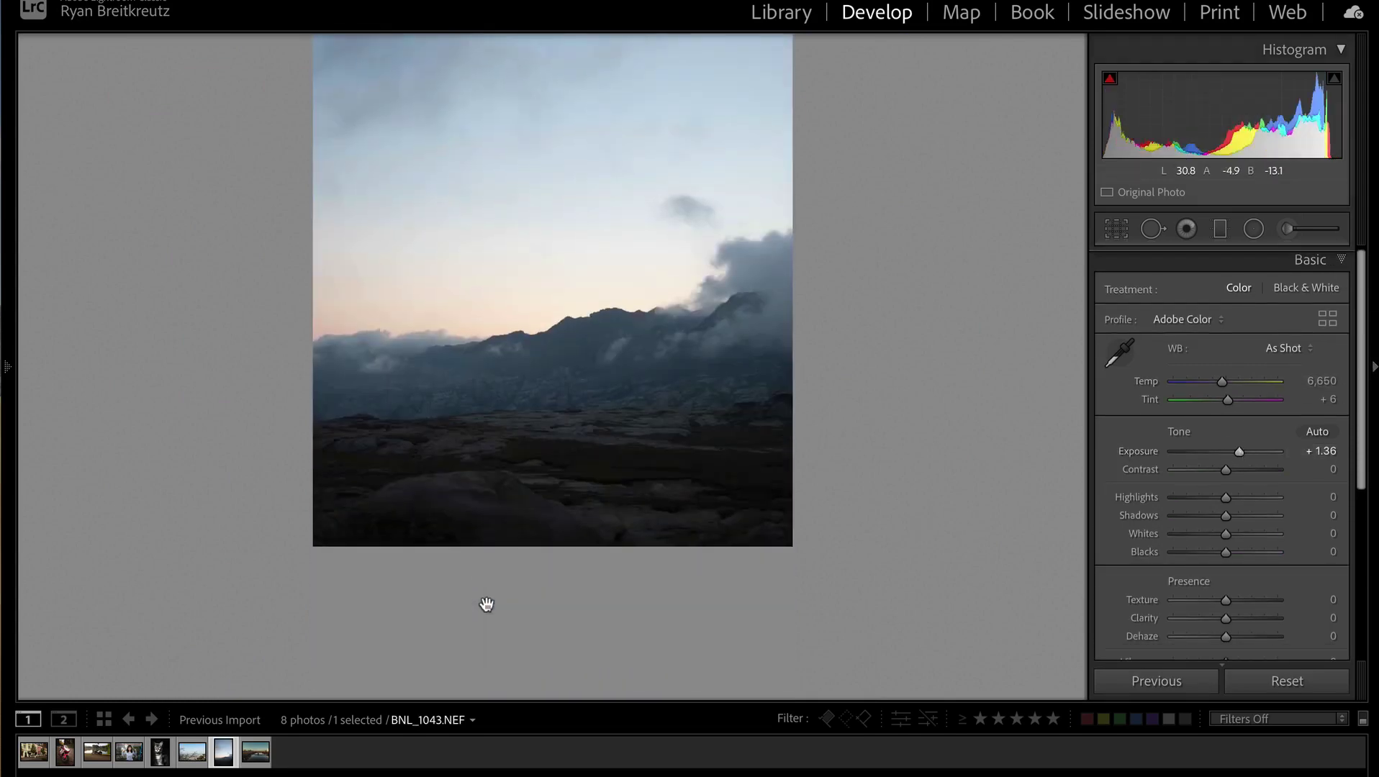
scroll(534, 457, "up", 3)
key("XF86MonBrightnessDown")
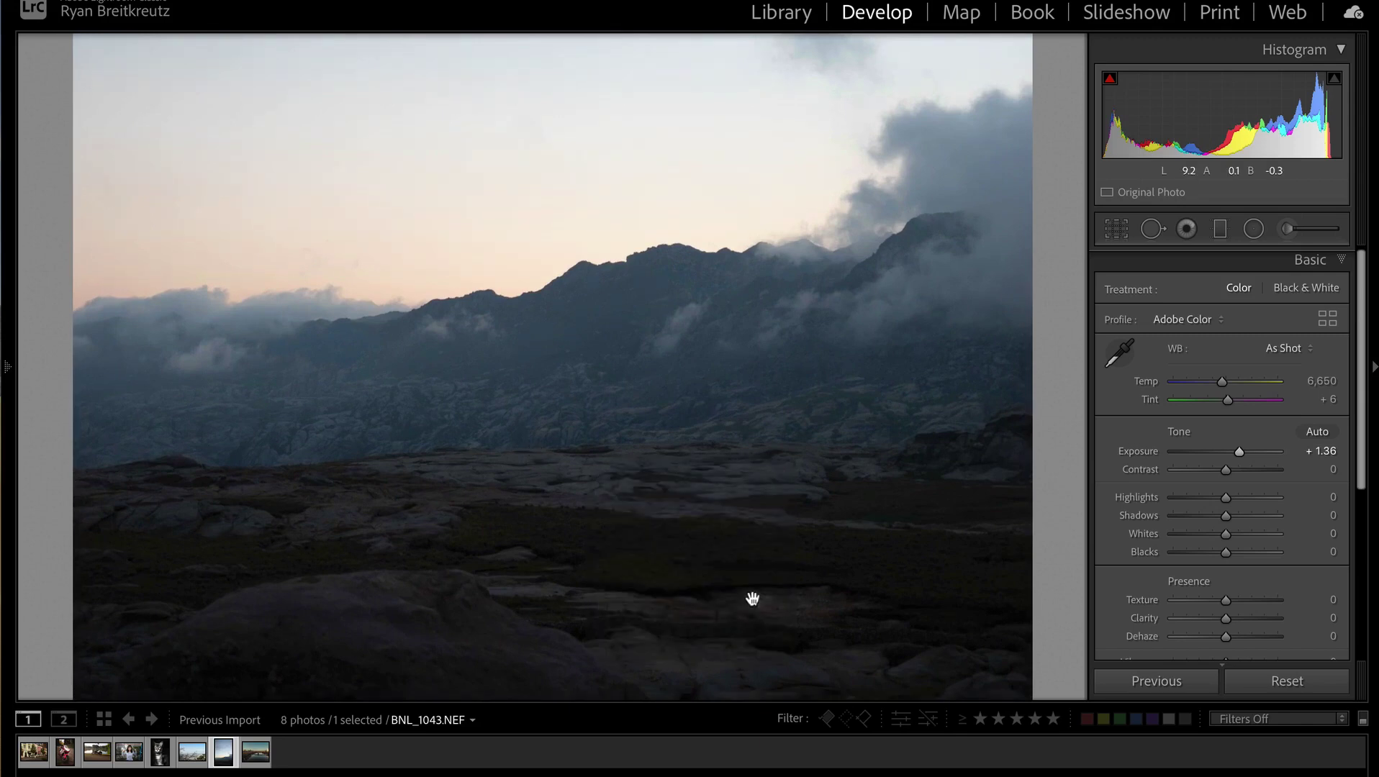
left_click(752, 598)
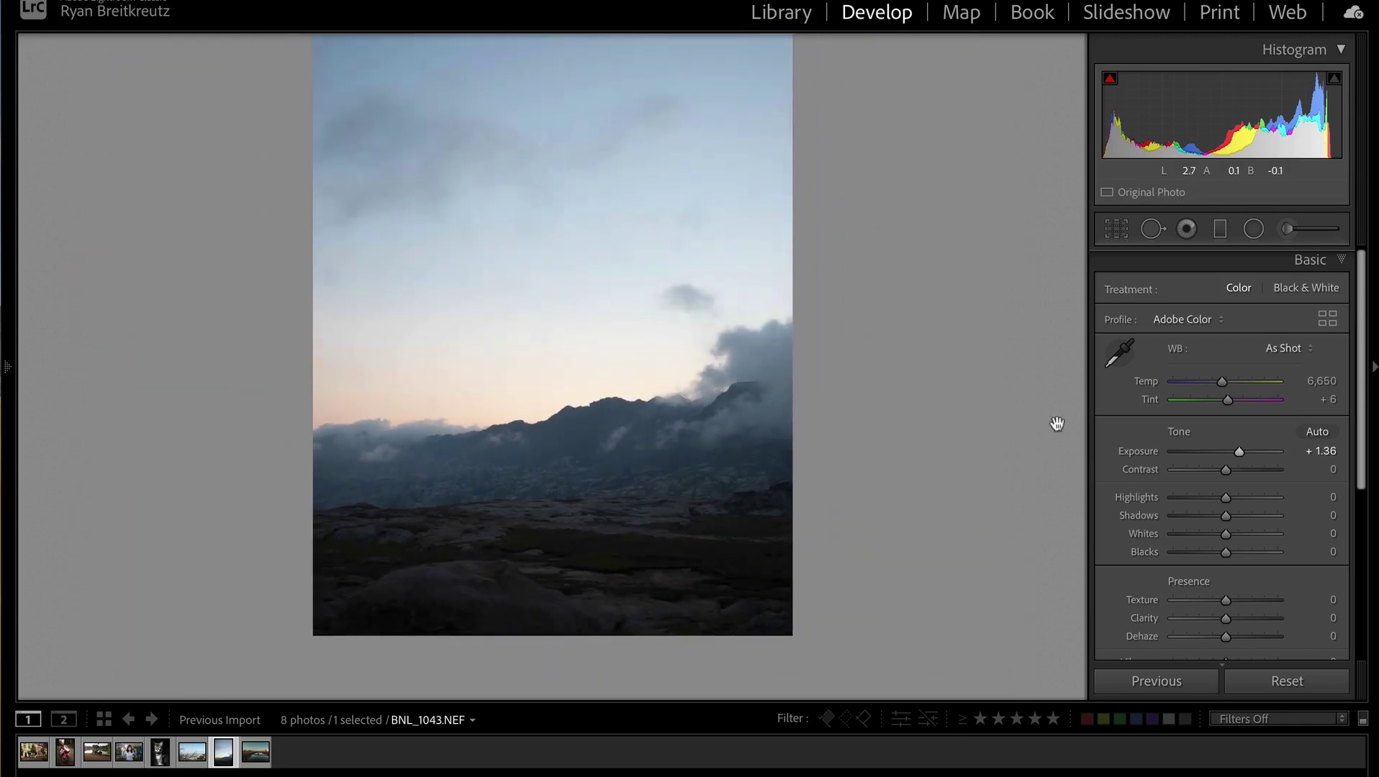
left_click_drag(1222, 455, 1228, 453)
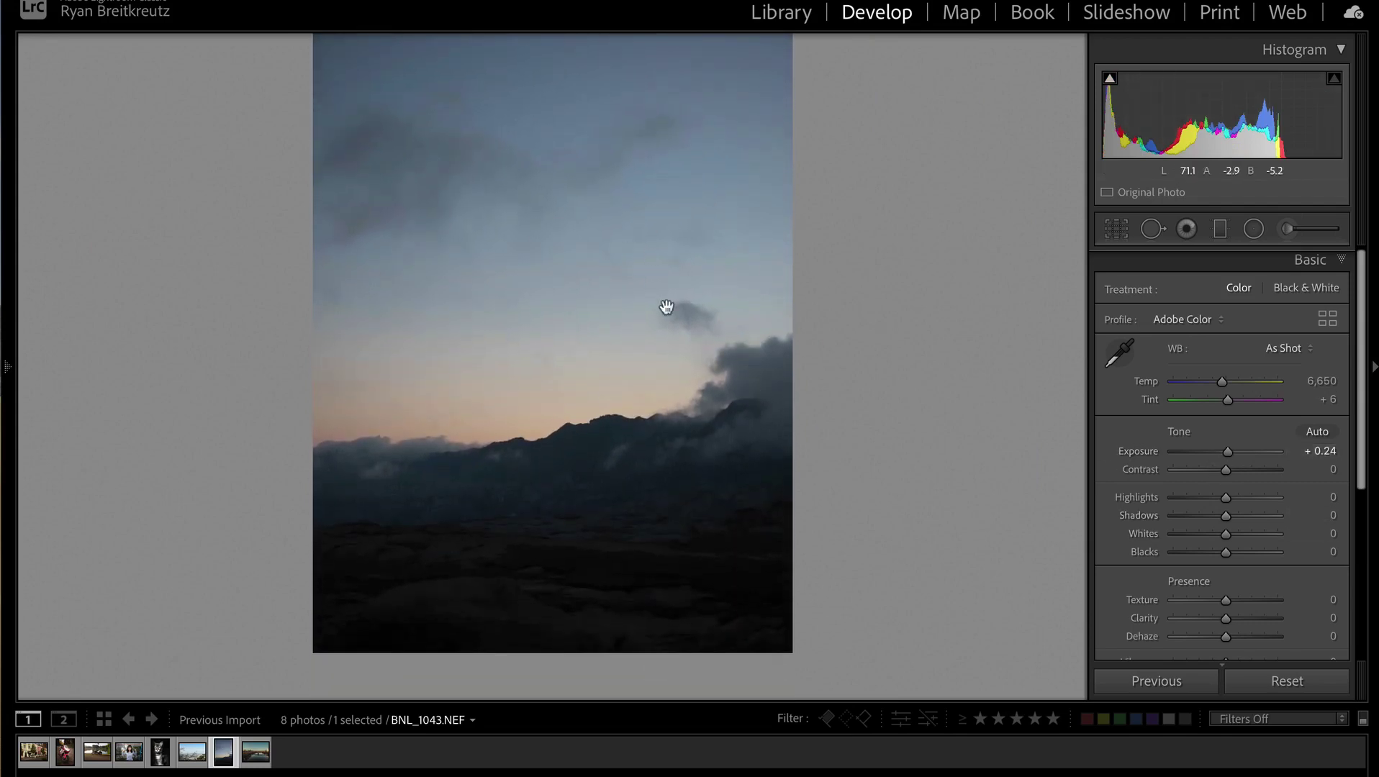
Step: Set Dehaze to +29 and hide the filmstrip so the whole vertical photo fits in view
scroll(1249, 636, "down", 1)
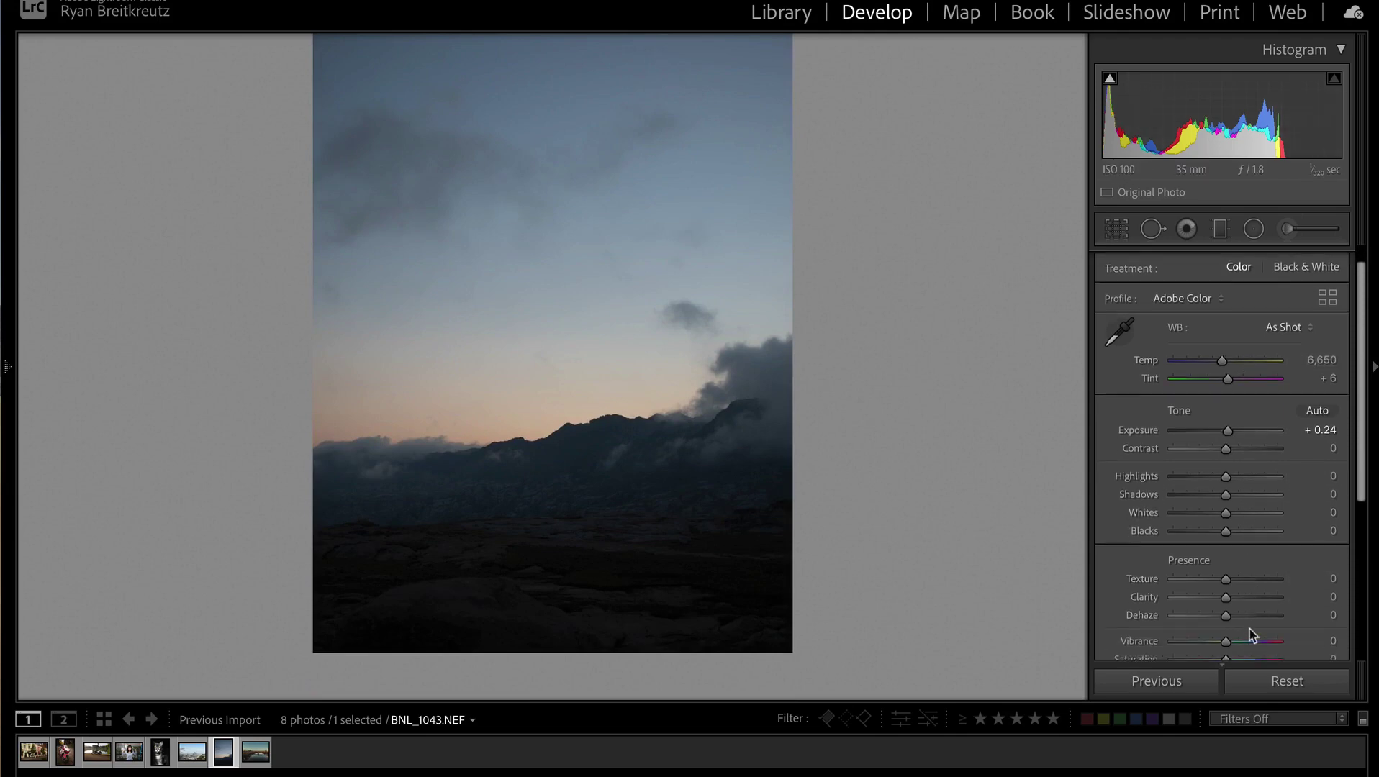
left_click_drag(1247, 620, 1244, 620)
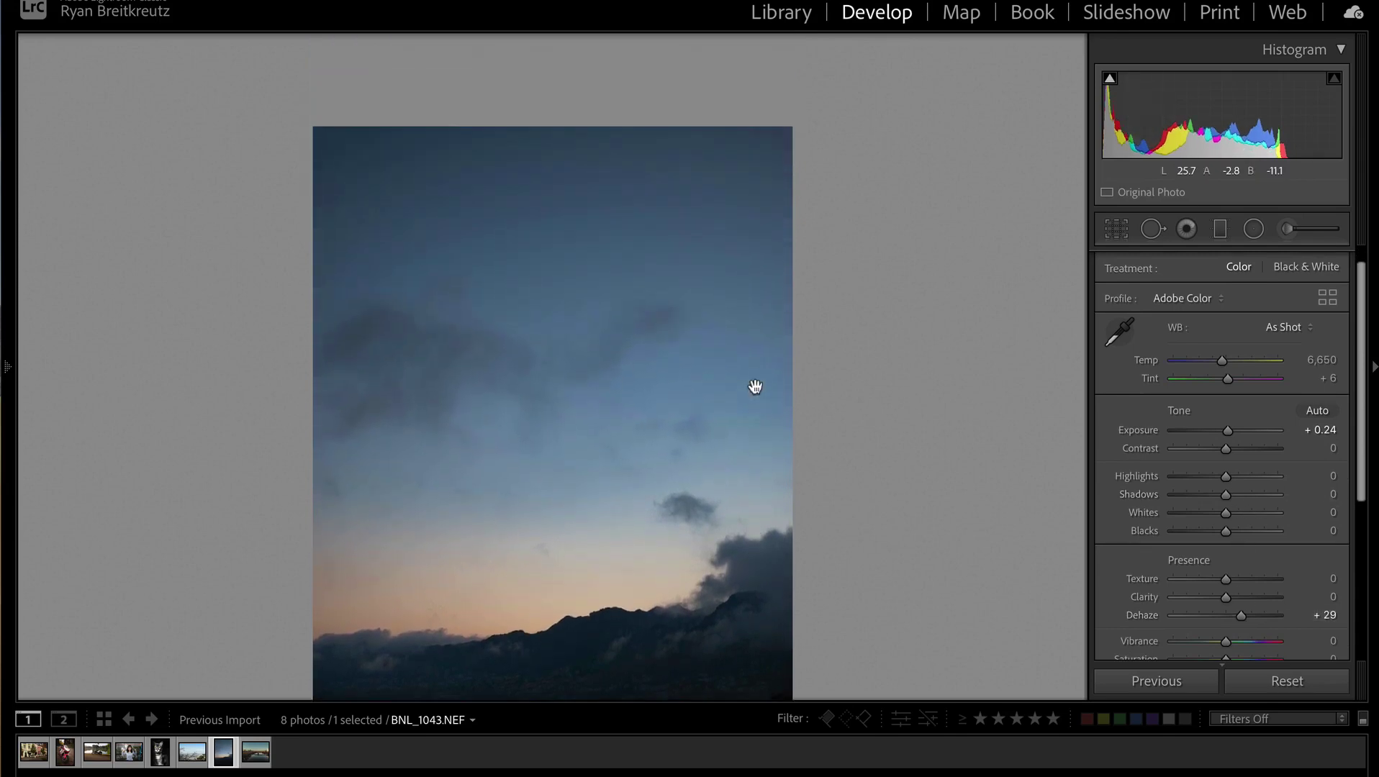
key("ctrl+minus")
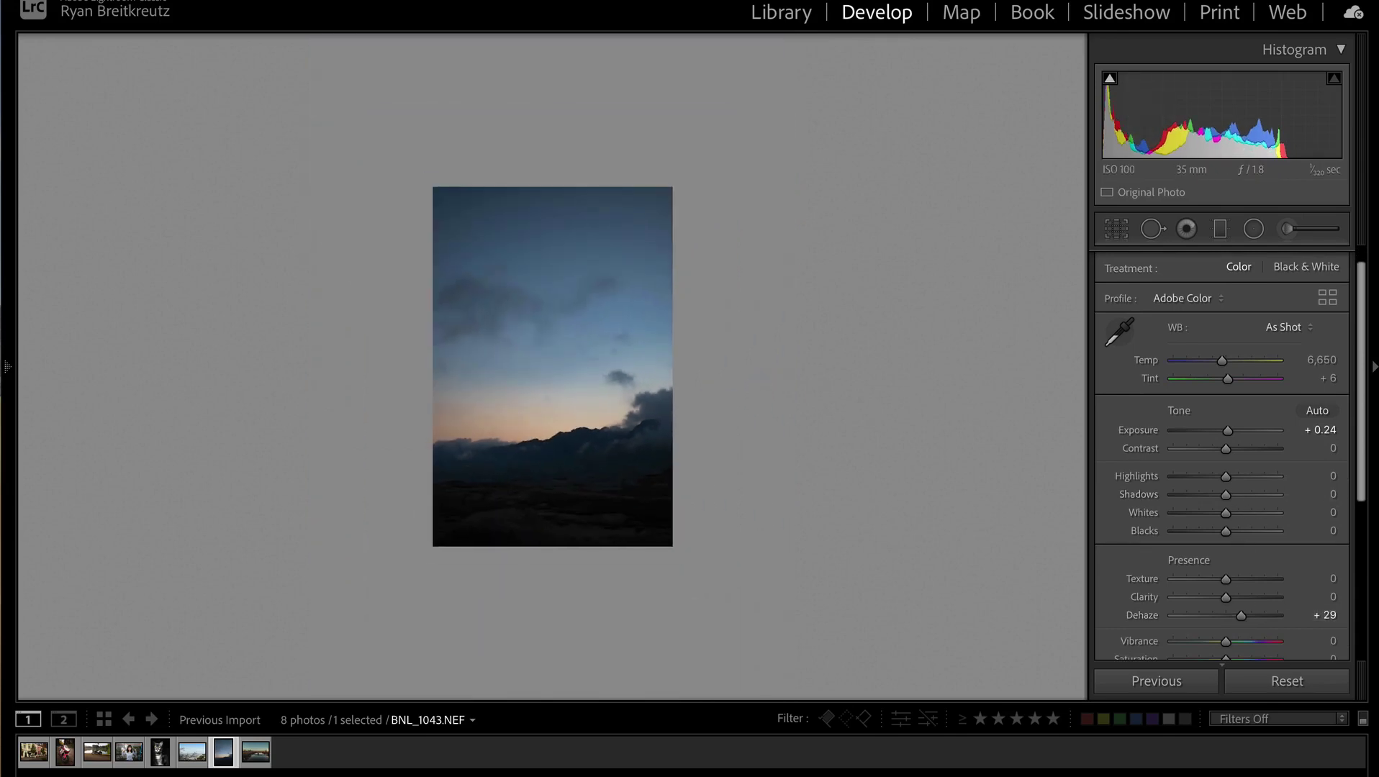
key("F6")
key("ctrl+equal")
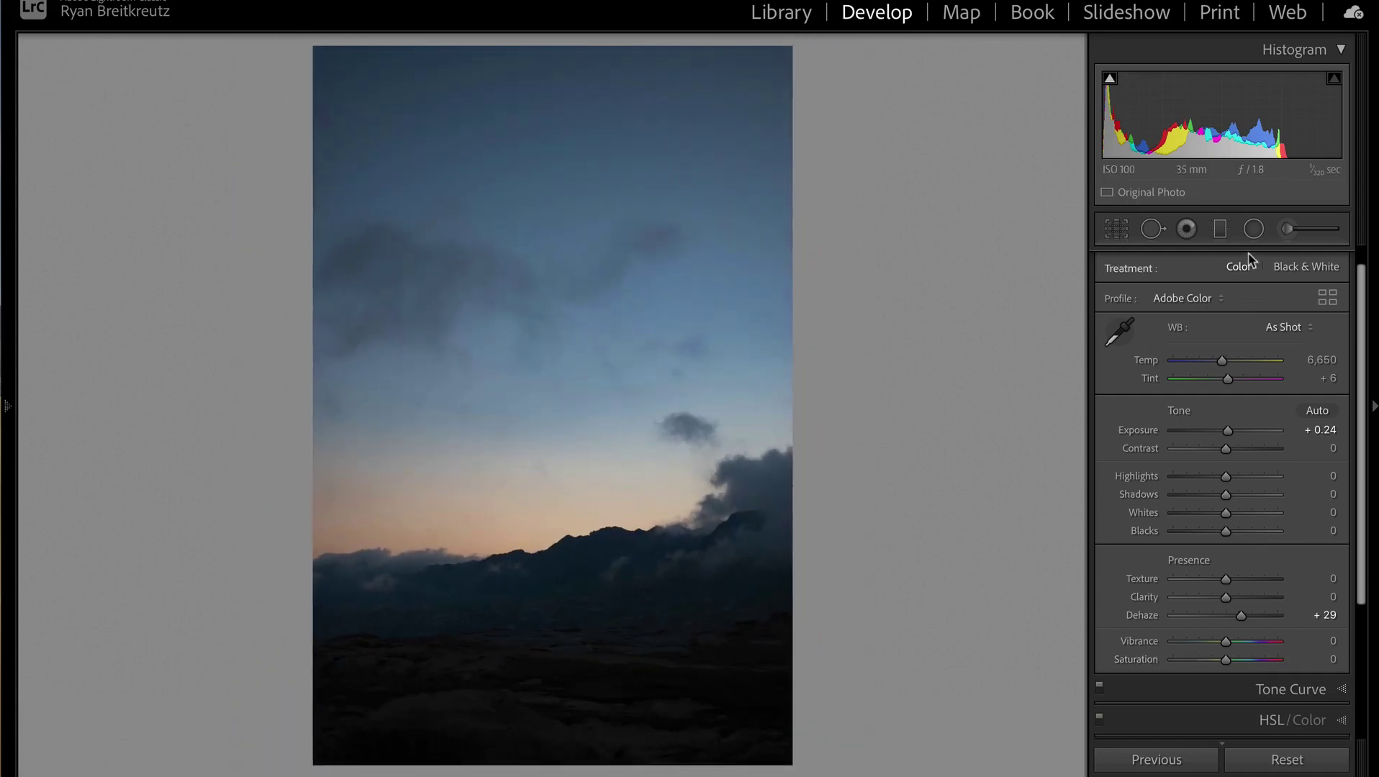
Step: Brush the 11 Add Texture preset over the sky clouds and the low clouds by the mountains, undoing the last stroke along the ridge
left_click(1288, 230)
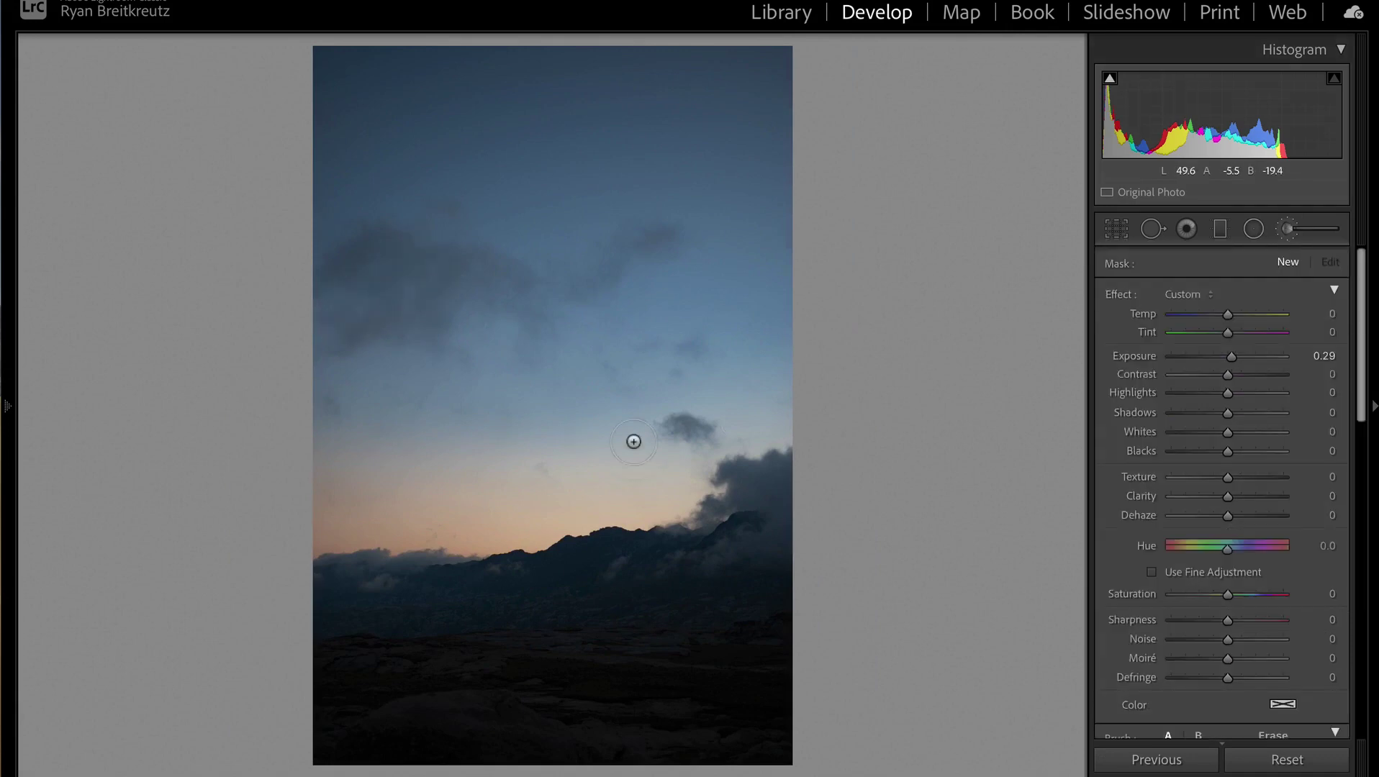
left_click(1188, 295)
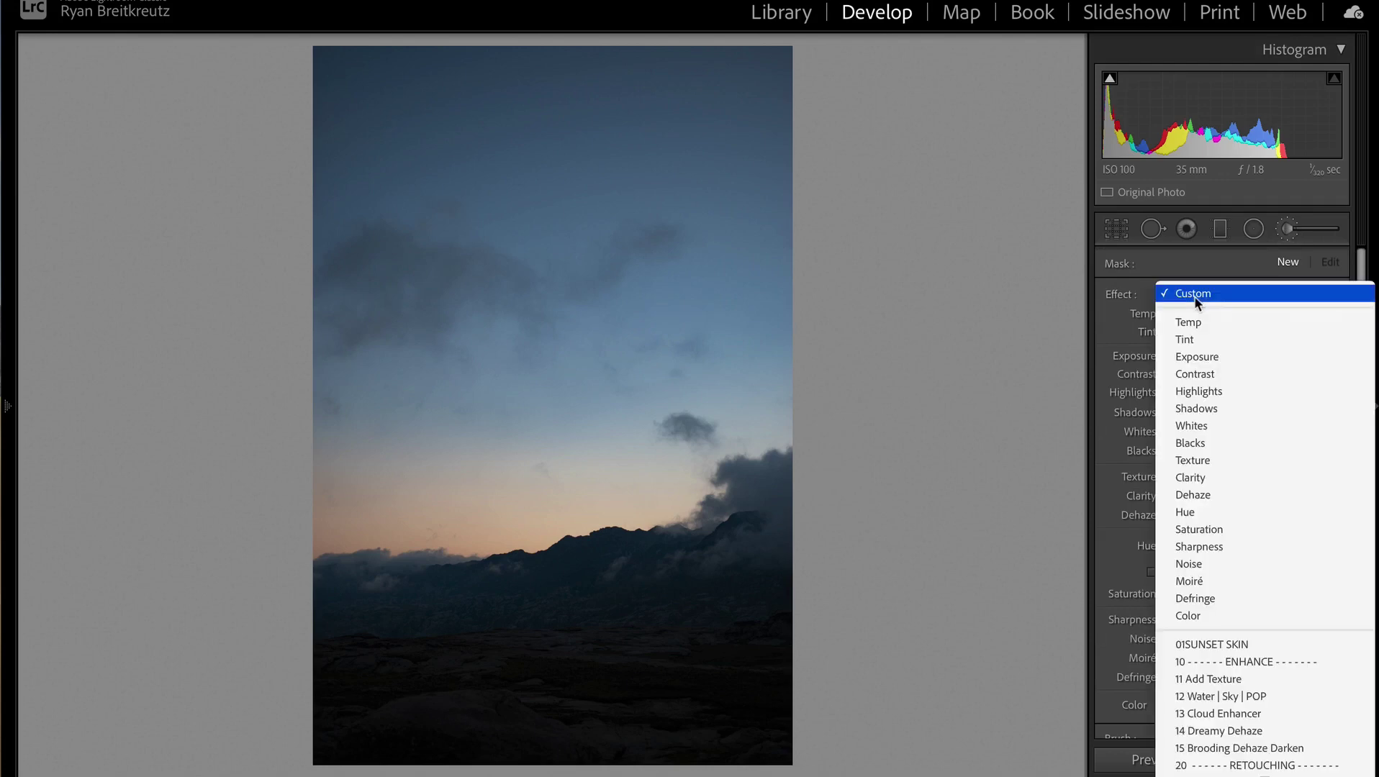
left_click(1234, 678)
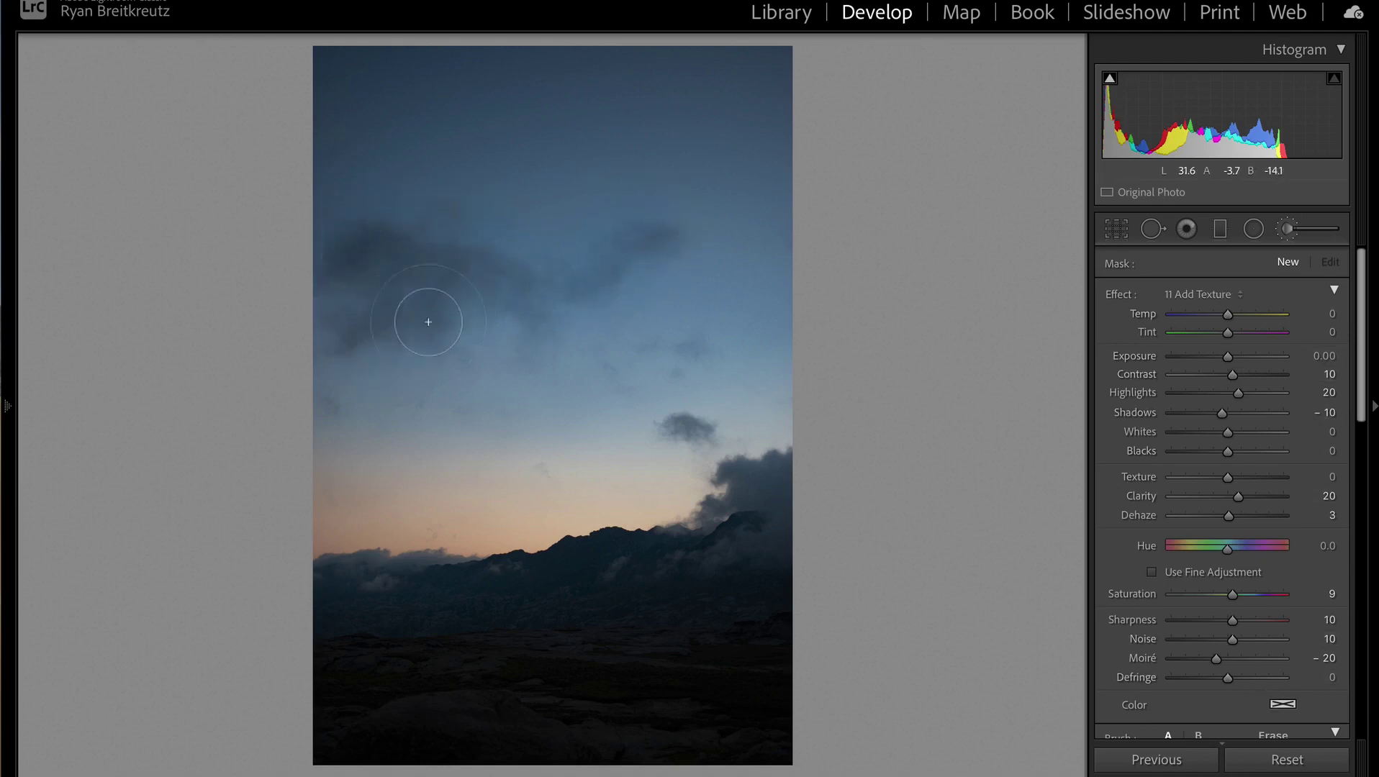
left_click_drag(345, 245, 668, 359)
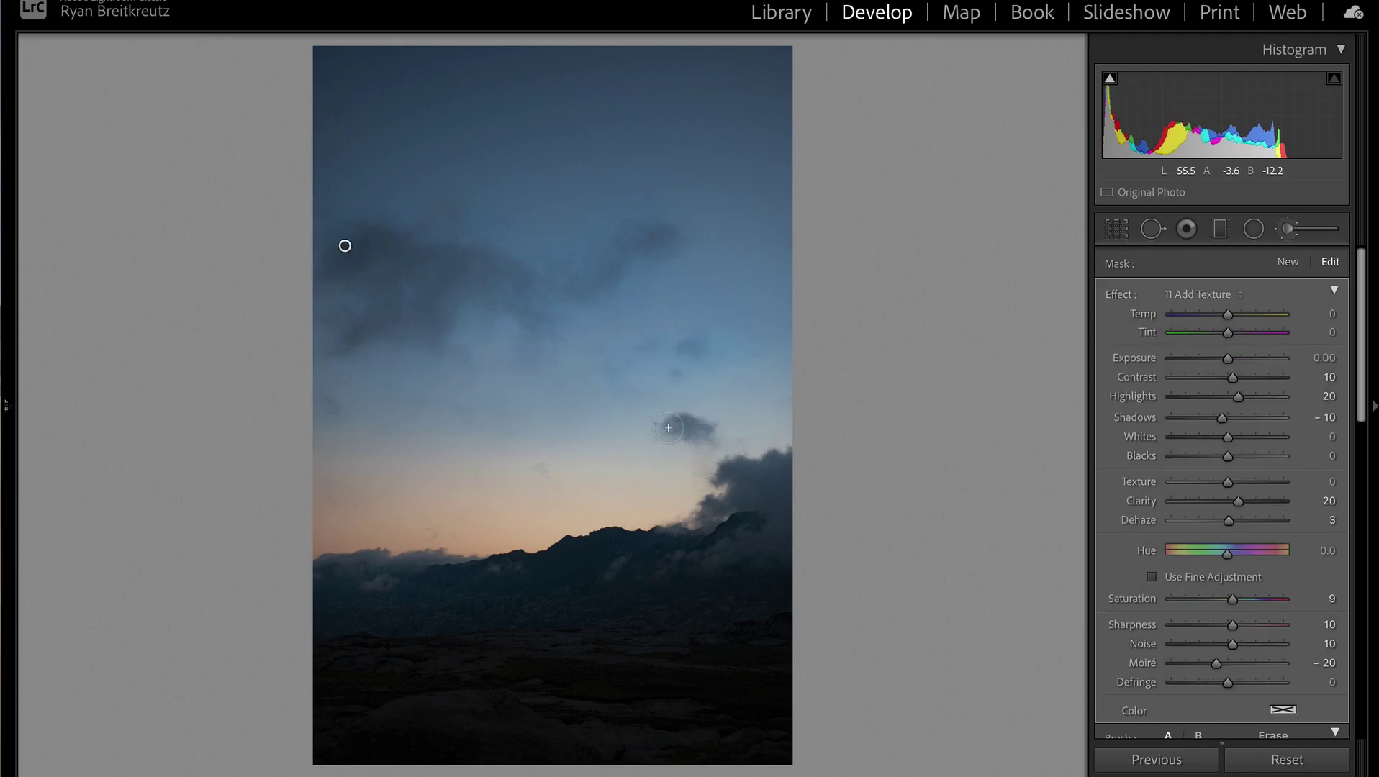
mouse_move(735, 485)
left_mouse_down()
mouse_move(789, 459)
mouse_move(707, 509)
left_mouse_up()
left_click_drag(368, 566, 448, 562)
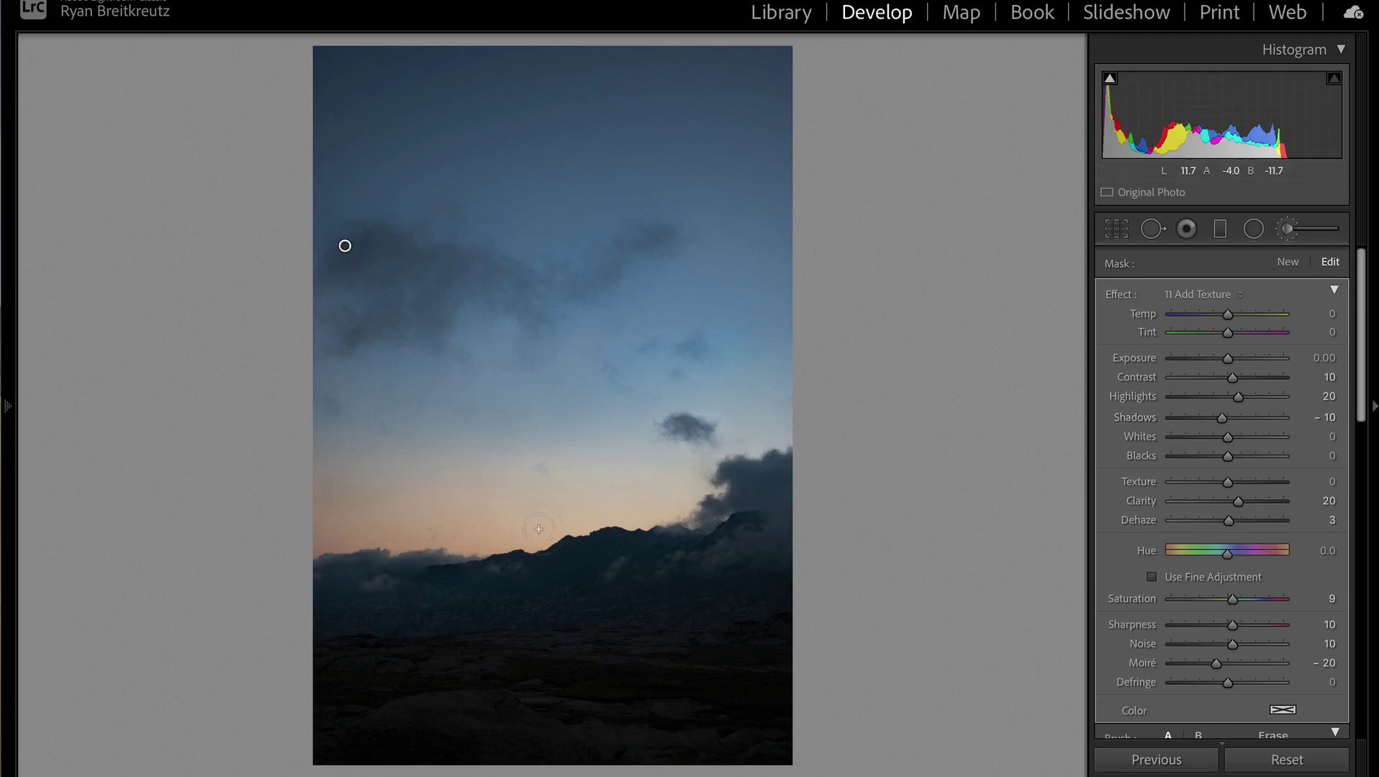
left_click_drag(491, 563, 677, 539)
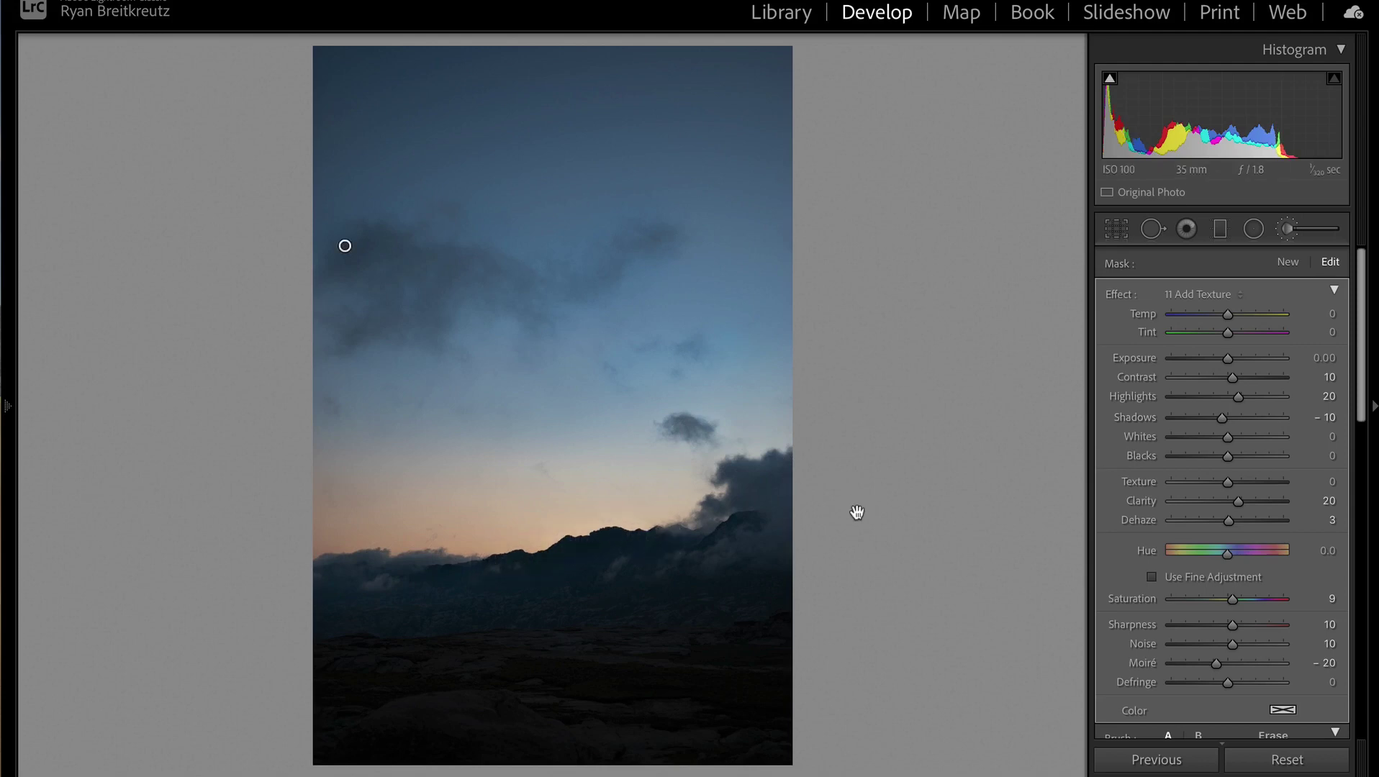
key("ctrl+z")
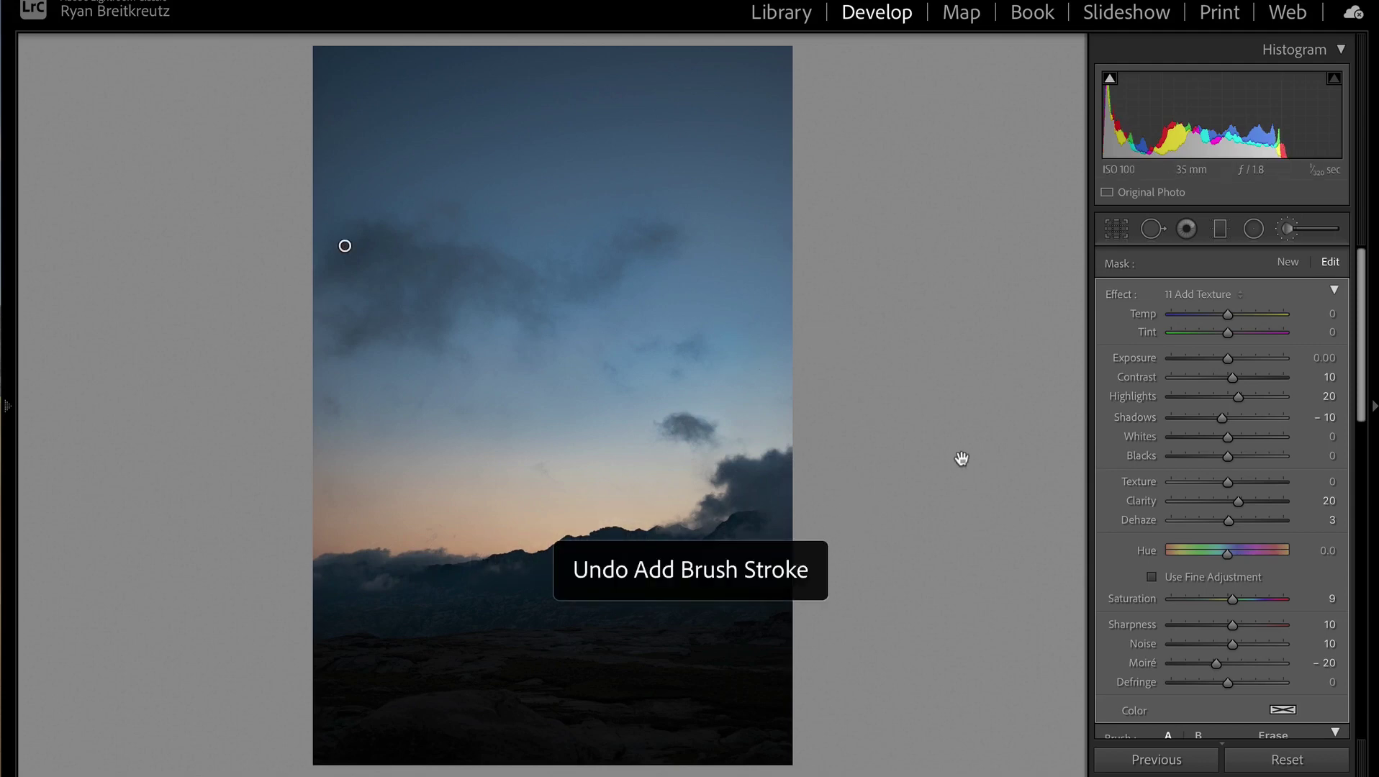
Step: Reset the settings for a new brush mask to Exposure 0.29, Contrast −38 and Whites 64, and undo a trial stroke across the foreground
left_click(1288, 262)
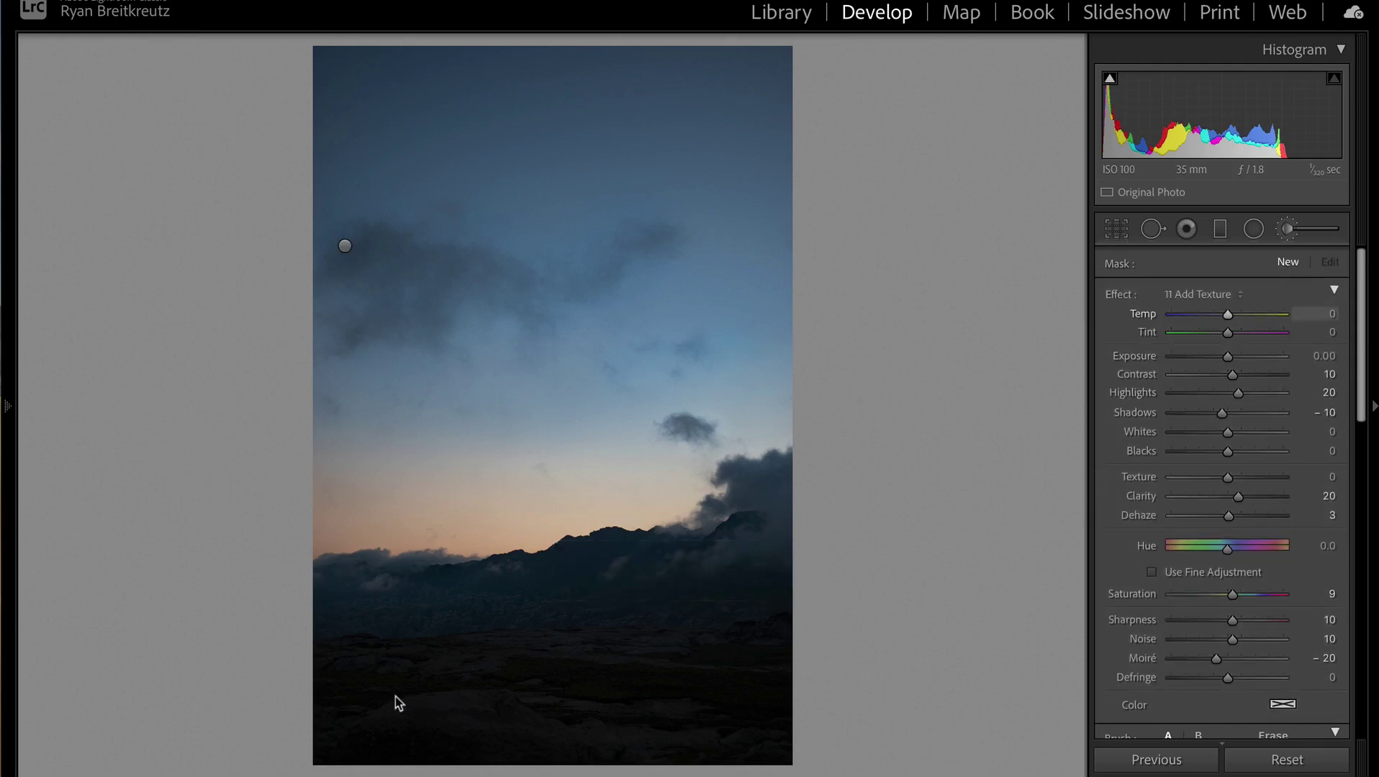
left_click(1119, 294, "alt")
left_click(1205, 375)
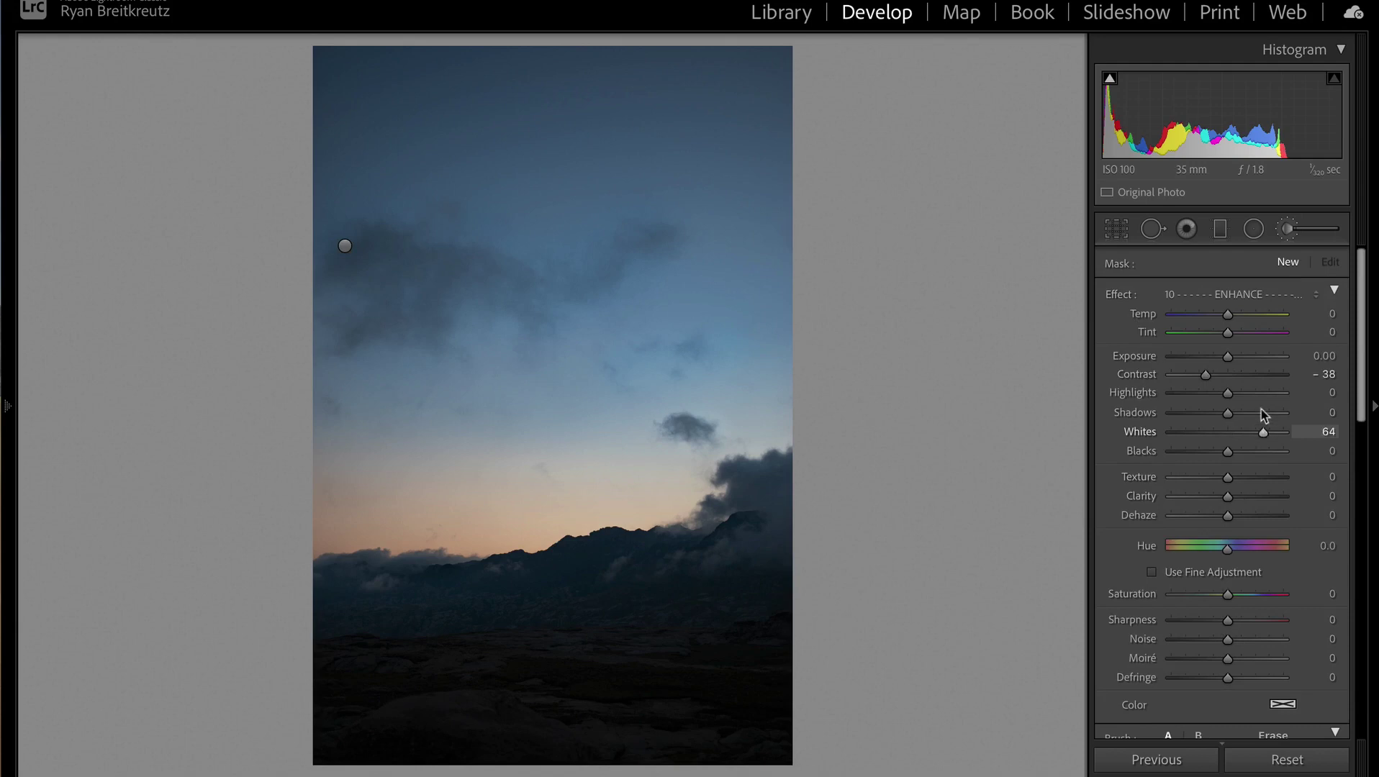
left_click_drag(1235, 359, 1237, 360)
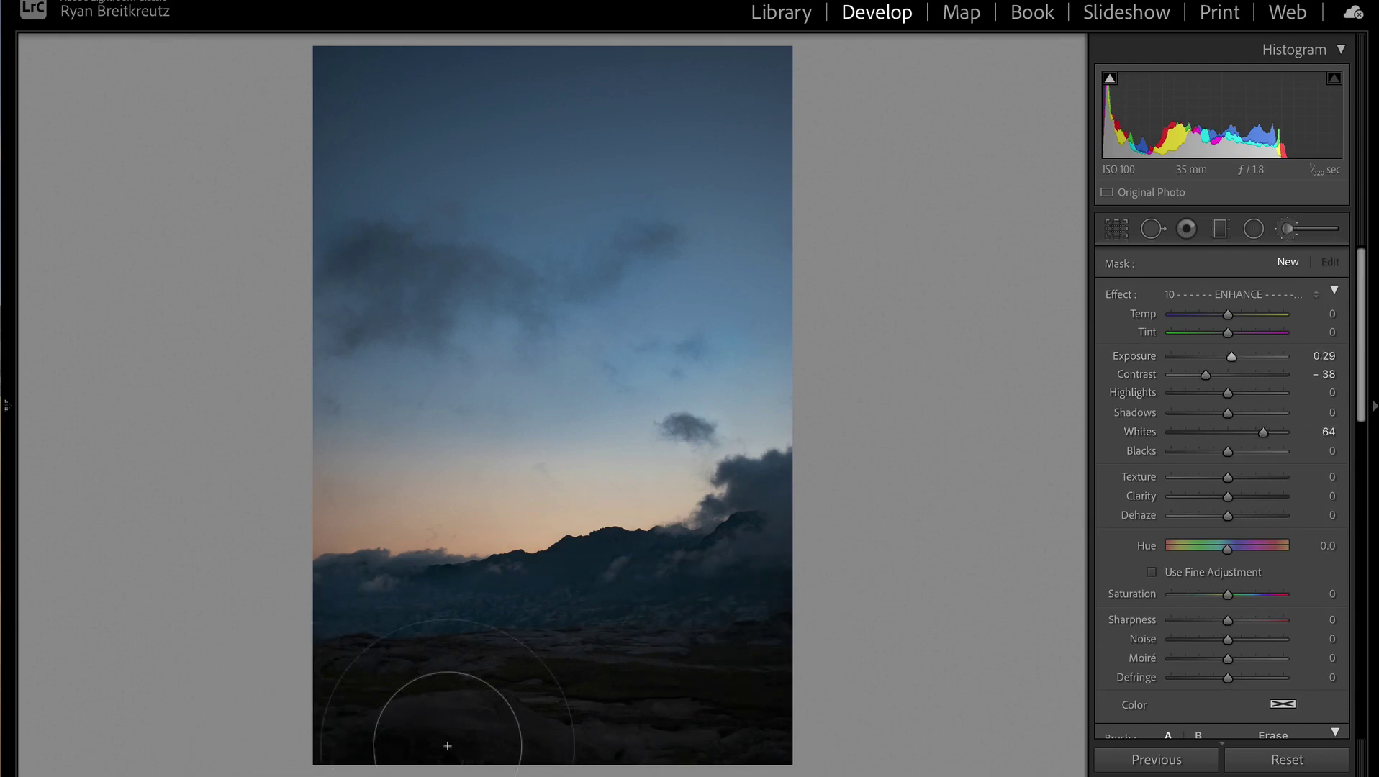
left_click_drag(322, 703, 799, 739)
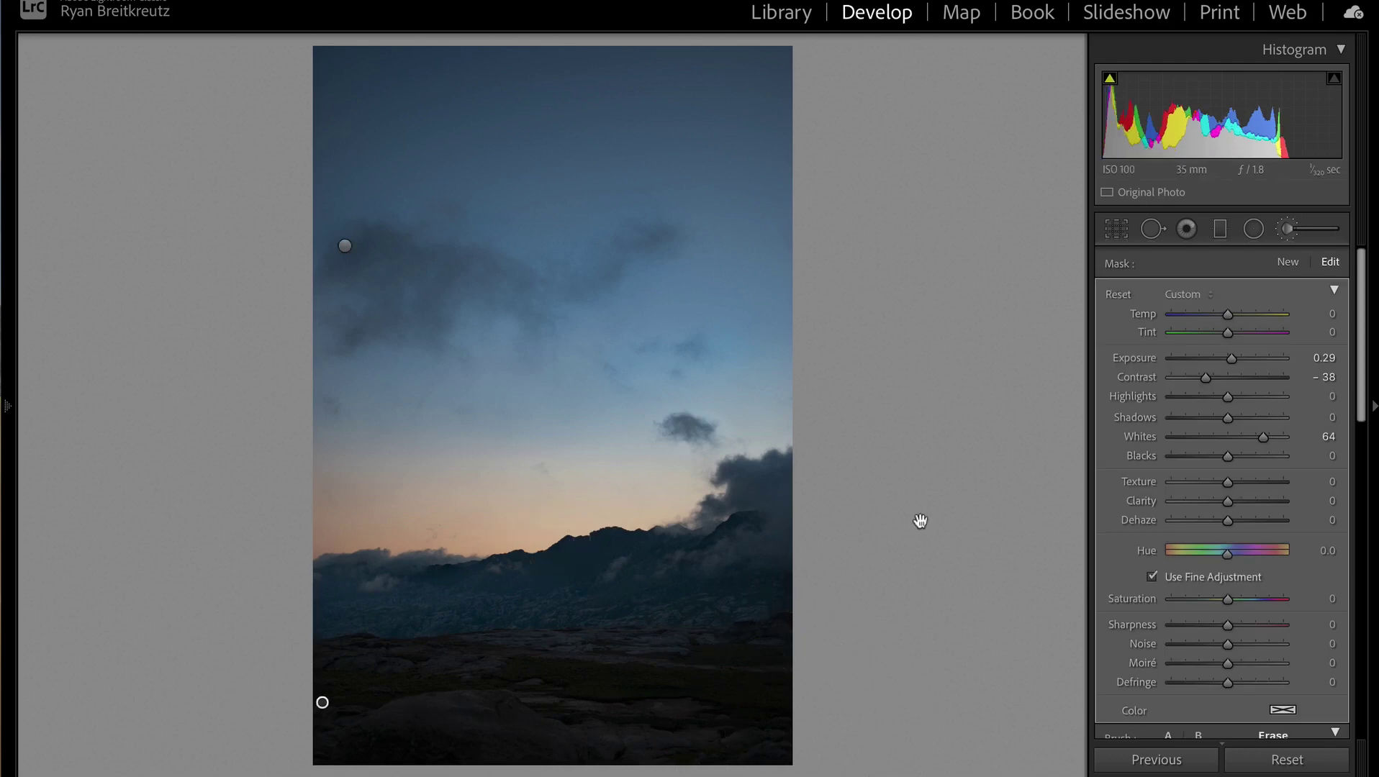
key("ctrl+z")
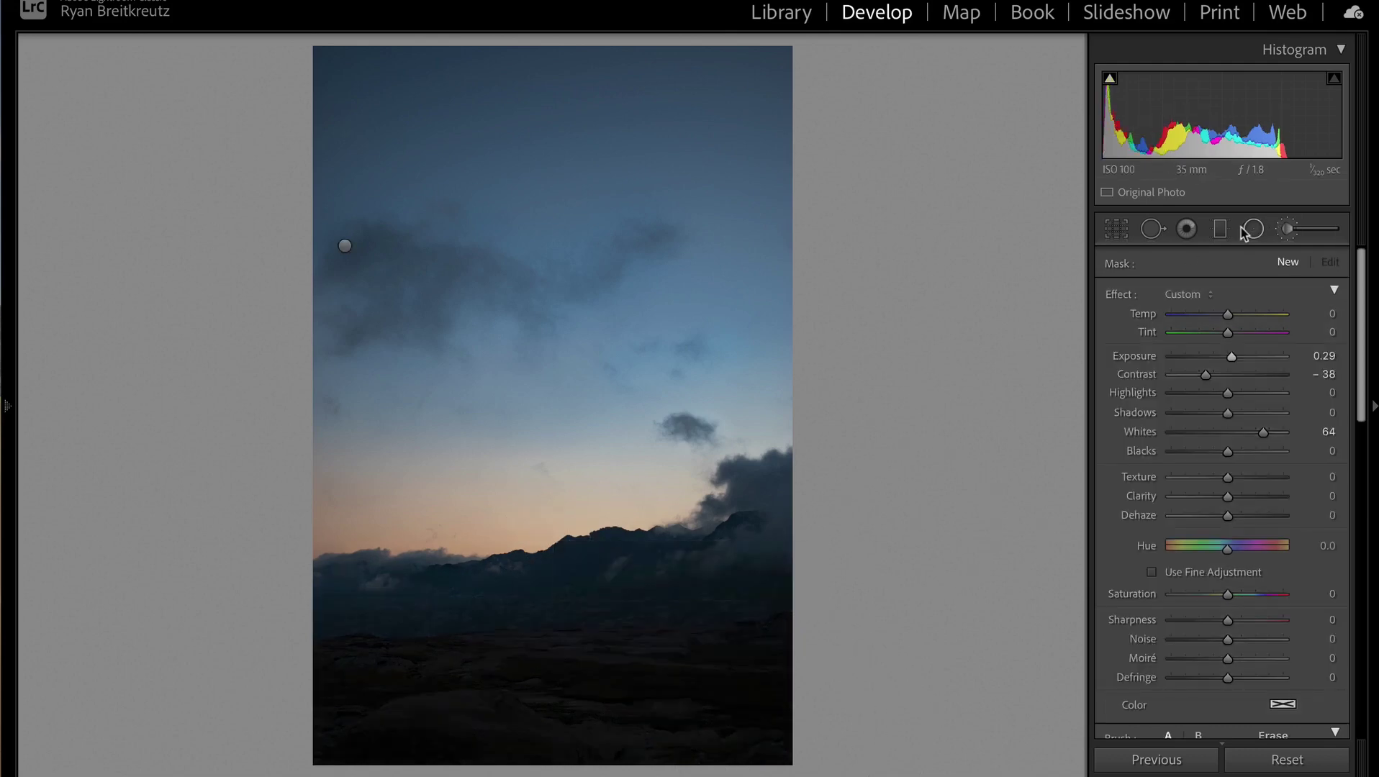
Step: Add a graduated filter with the same settings over the rocky foreground and move it up to the base of the mountains
left_click(1227, 229)
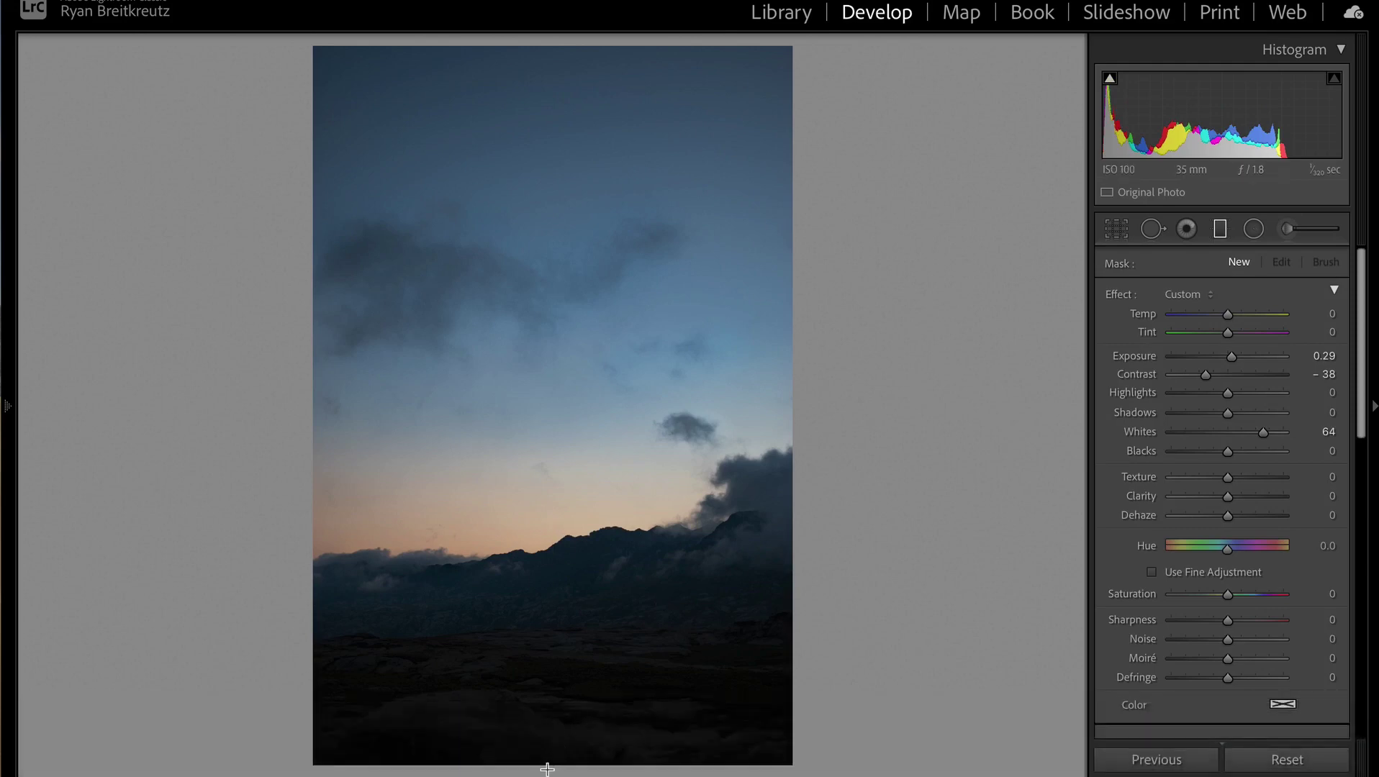
left_click_drag(546, 768, 547, 647)
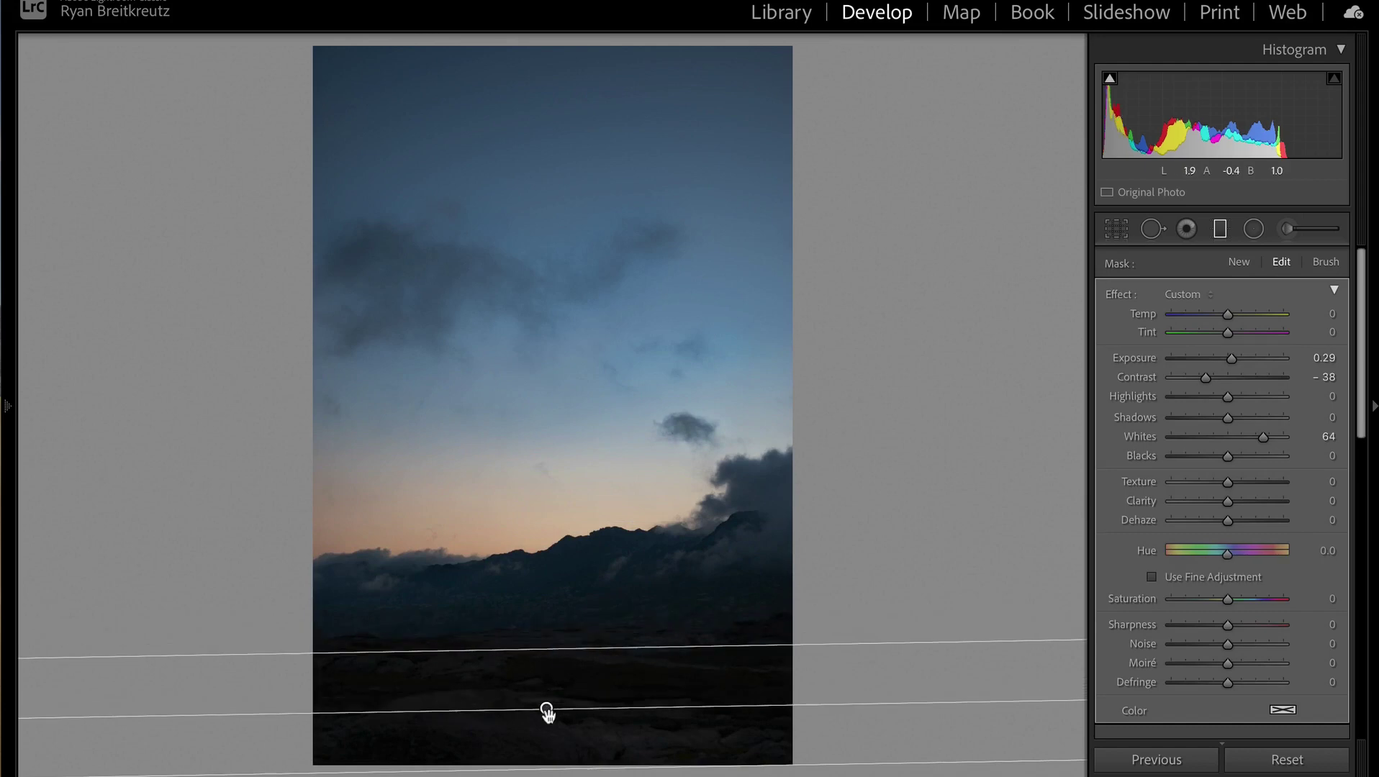
left_click_drag(547, 712, 547, 632)
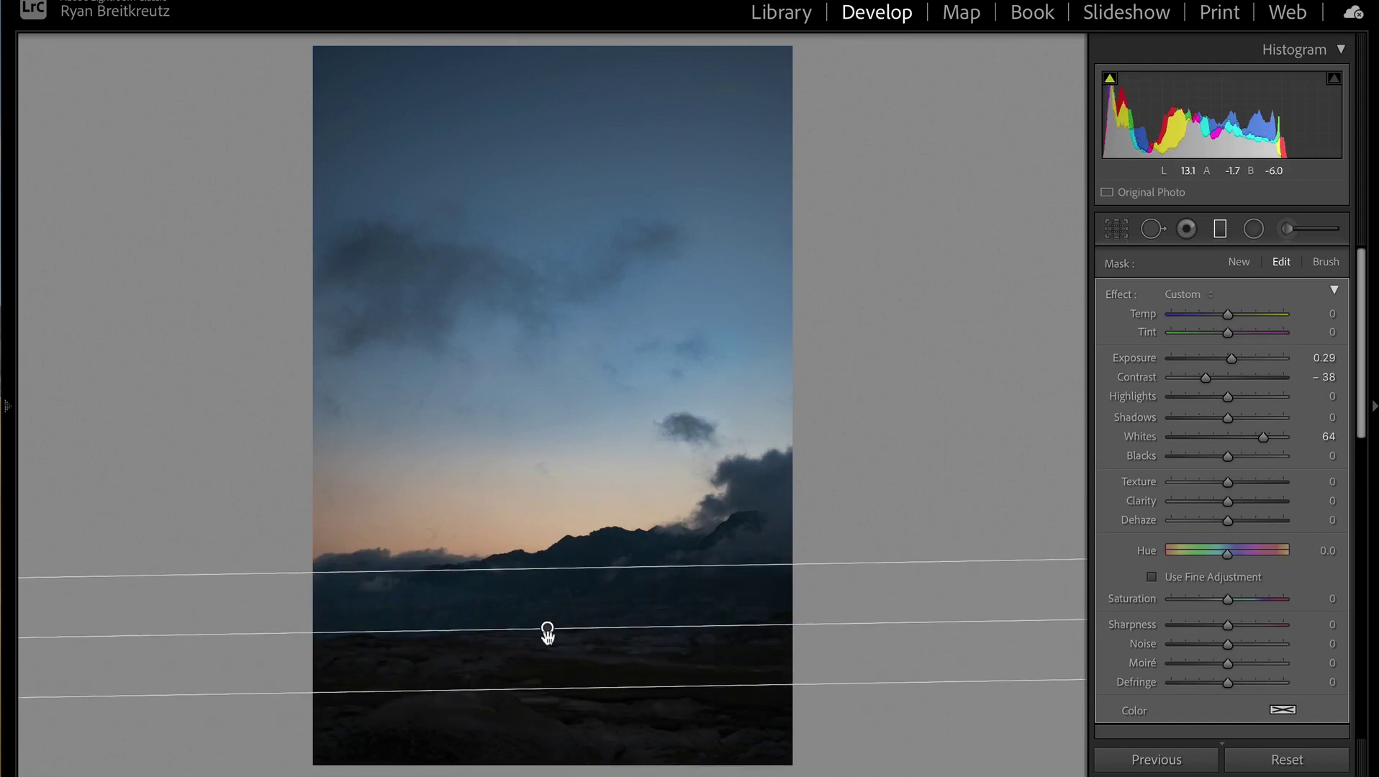
key("m")
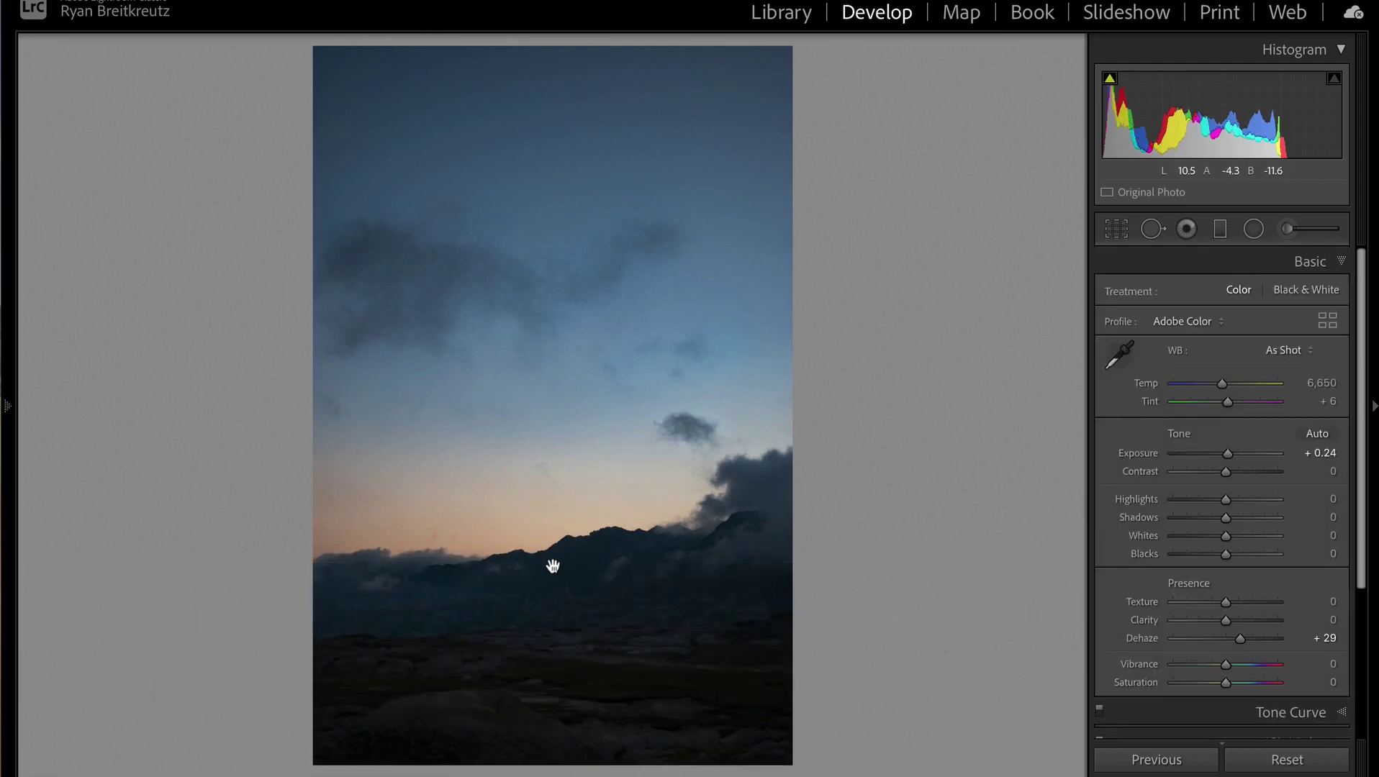
key("9")
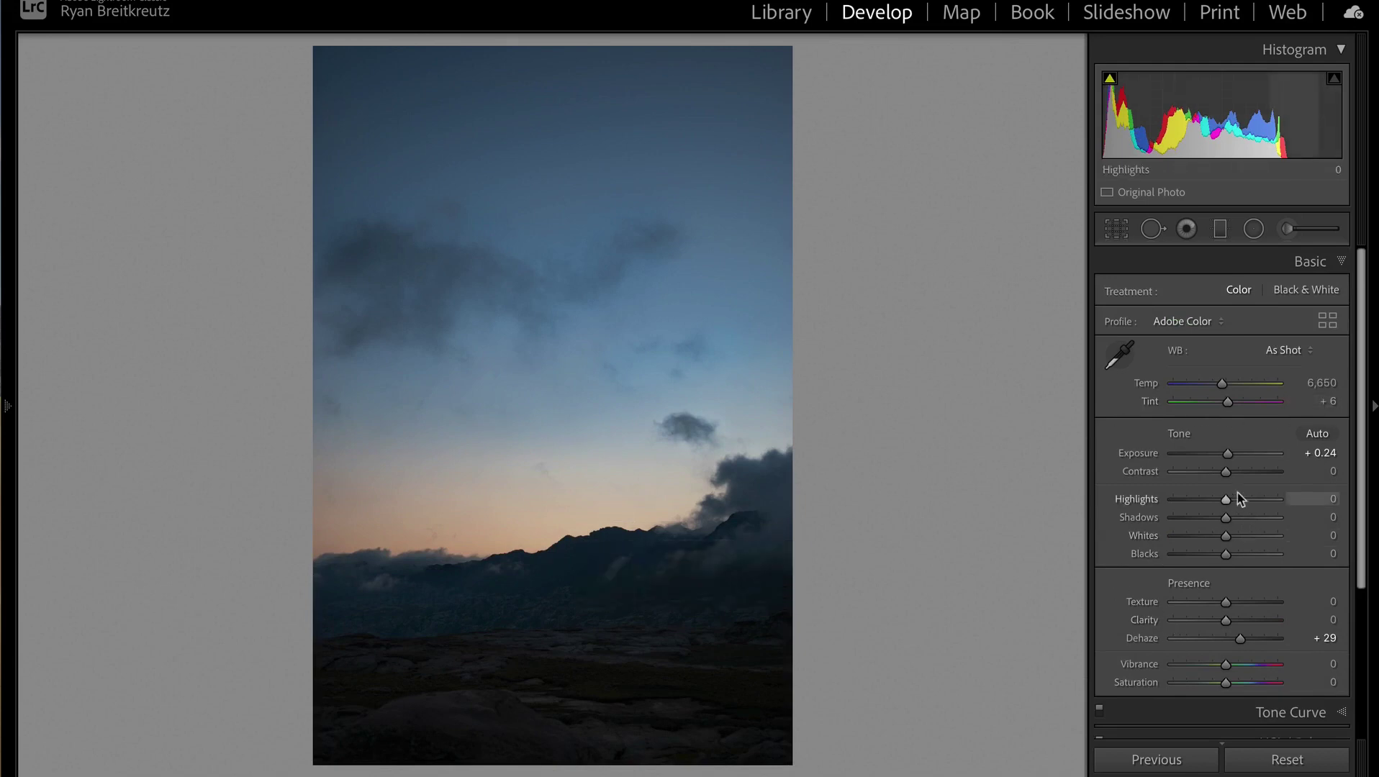
Step: Adjust the foreground graduated filter to Texture 7, Clarity 10, Contrast −21 and Whites 53
left_click(1220, 229)
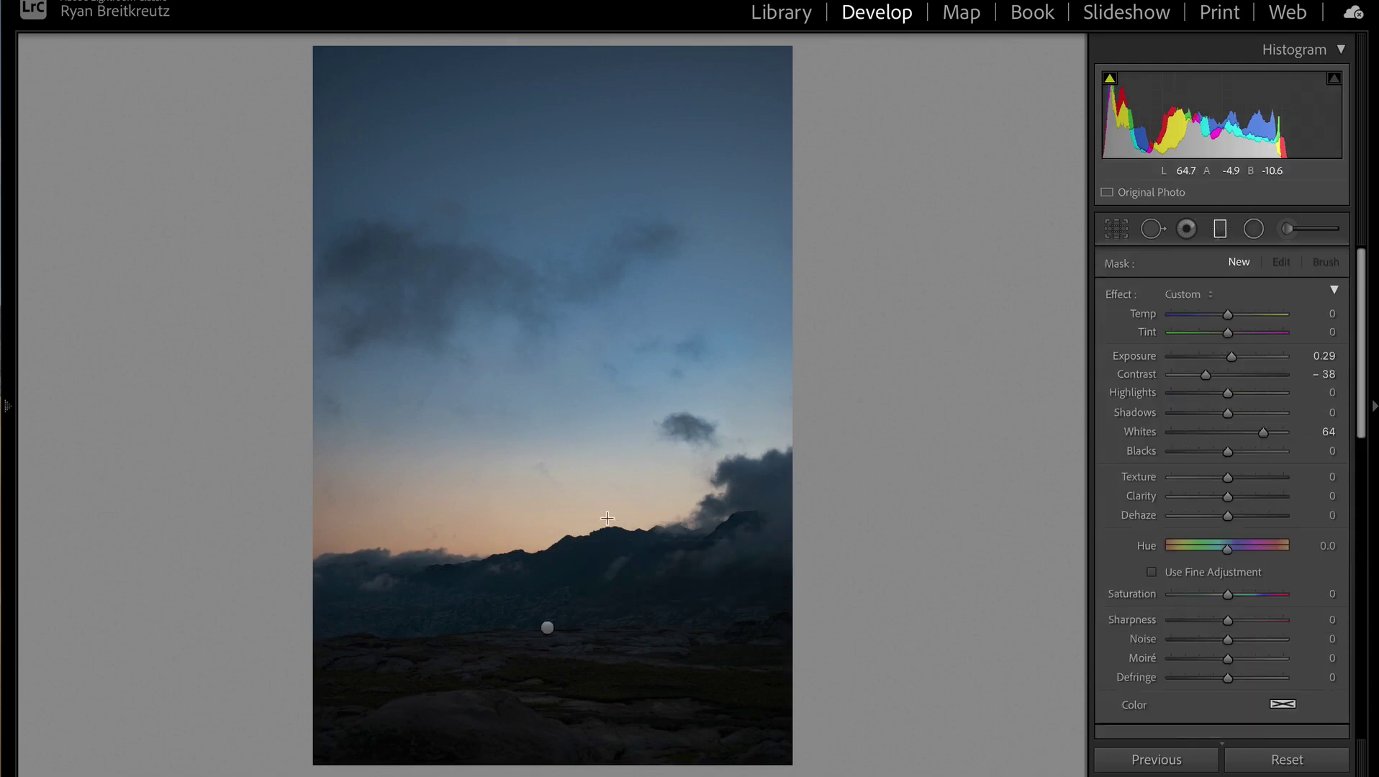
left_click(547, 630)
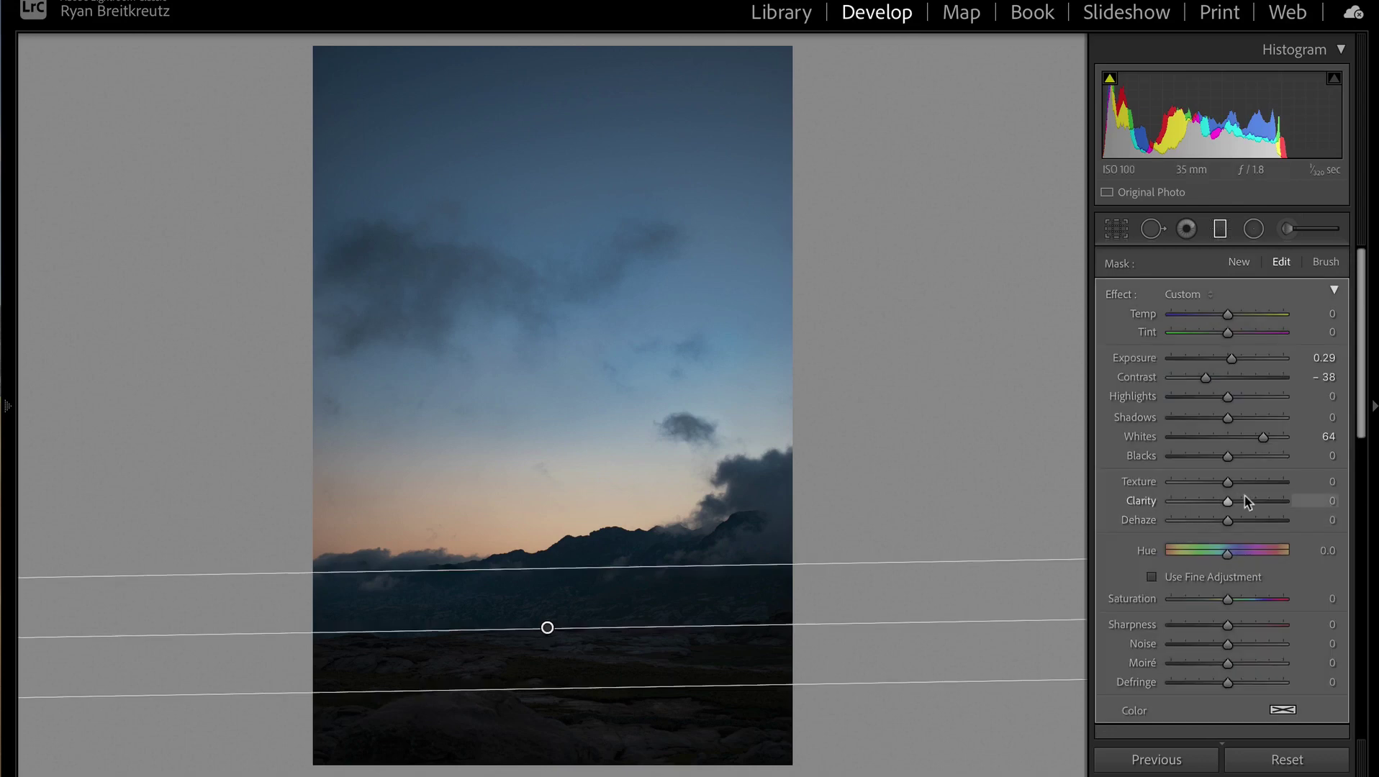
mouse_move(1247, 501)
left_mouse_down()
mouse_move(1229, 485)
mouse_move(1231, 502)
left_mouse_up()
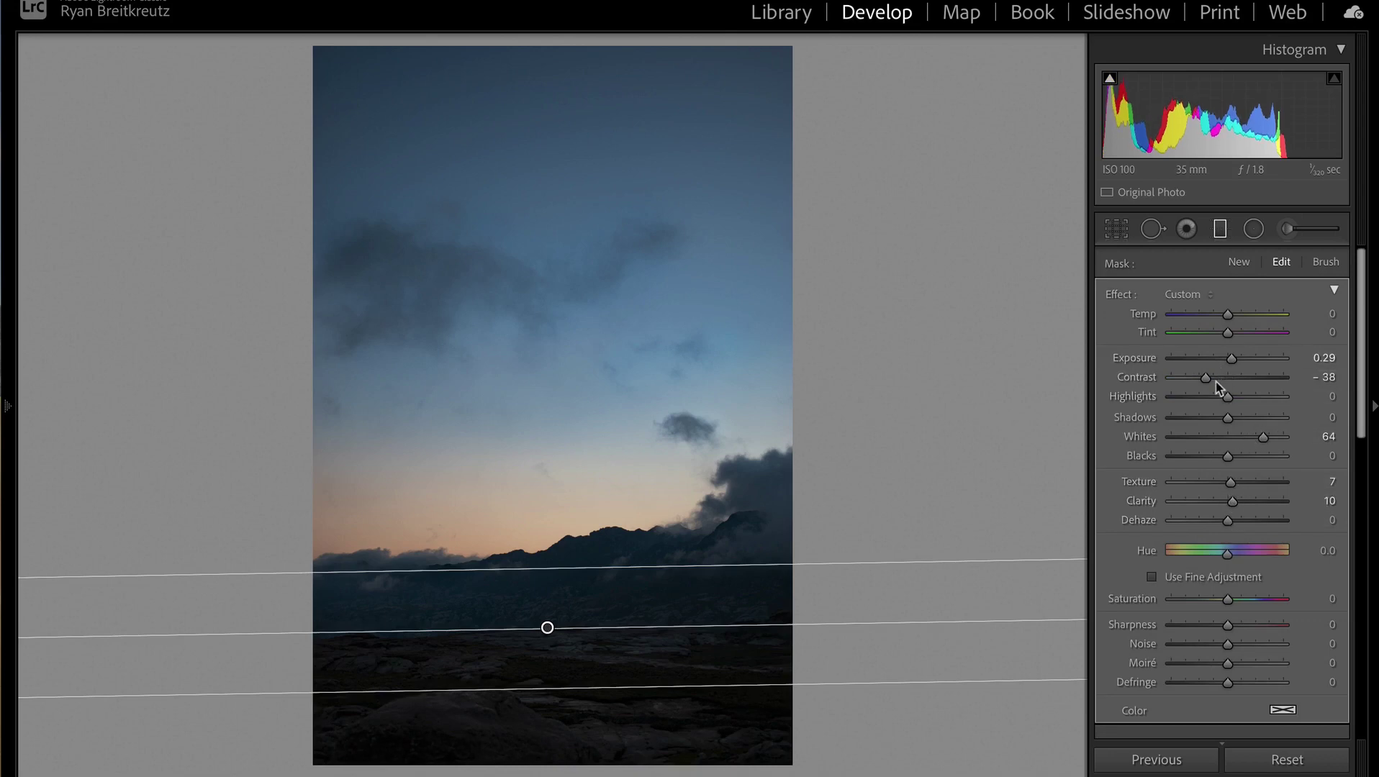
left_click_drag(1207, 378, 1216, 380)
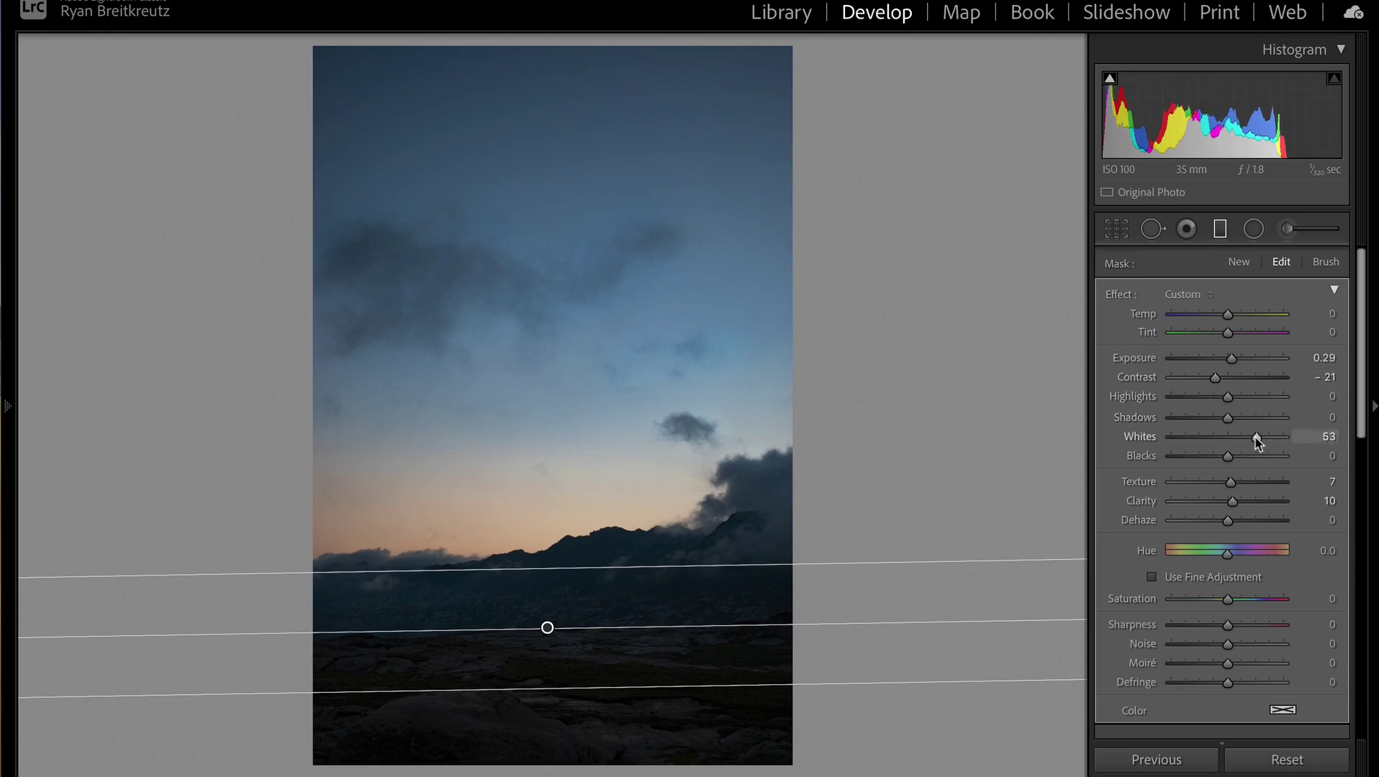
key("m")
Step: Compare the edited mountain photo with its original before view
key("backslash")
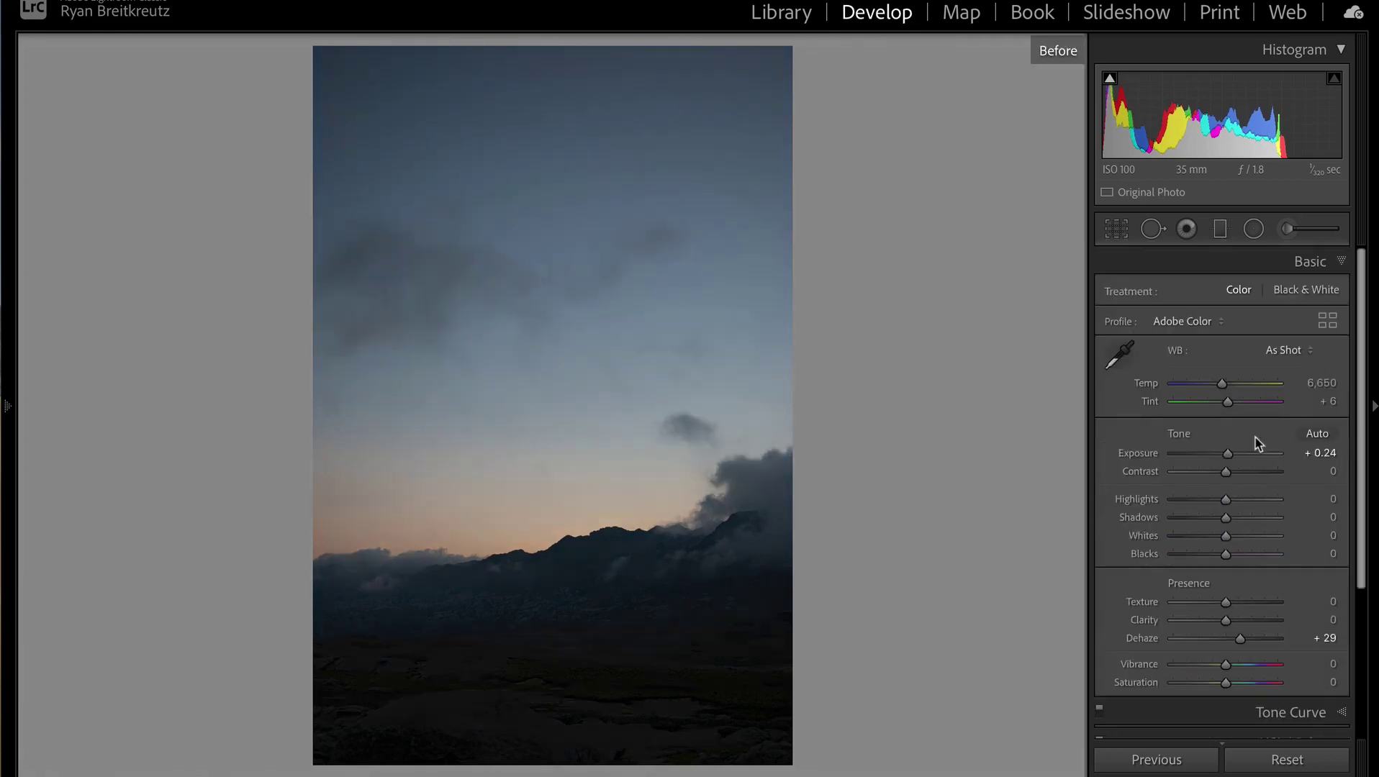
key("backslash")
key("backslash")
key("backslash")
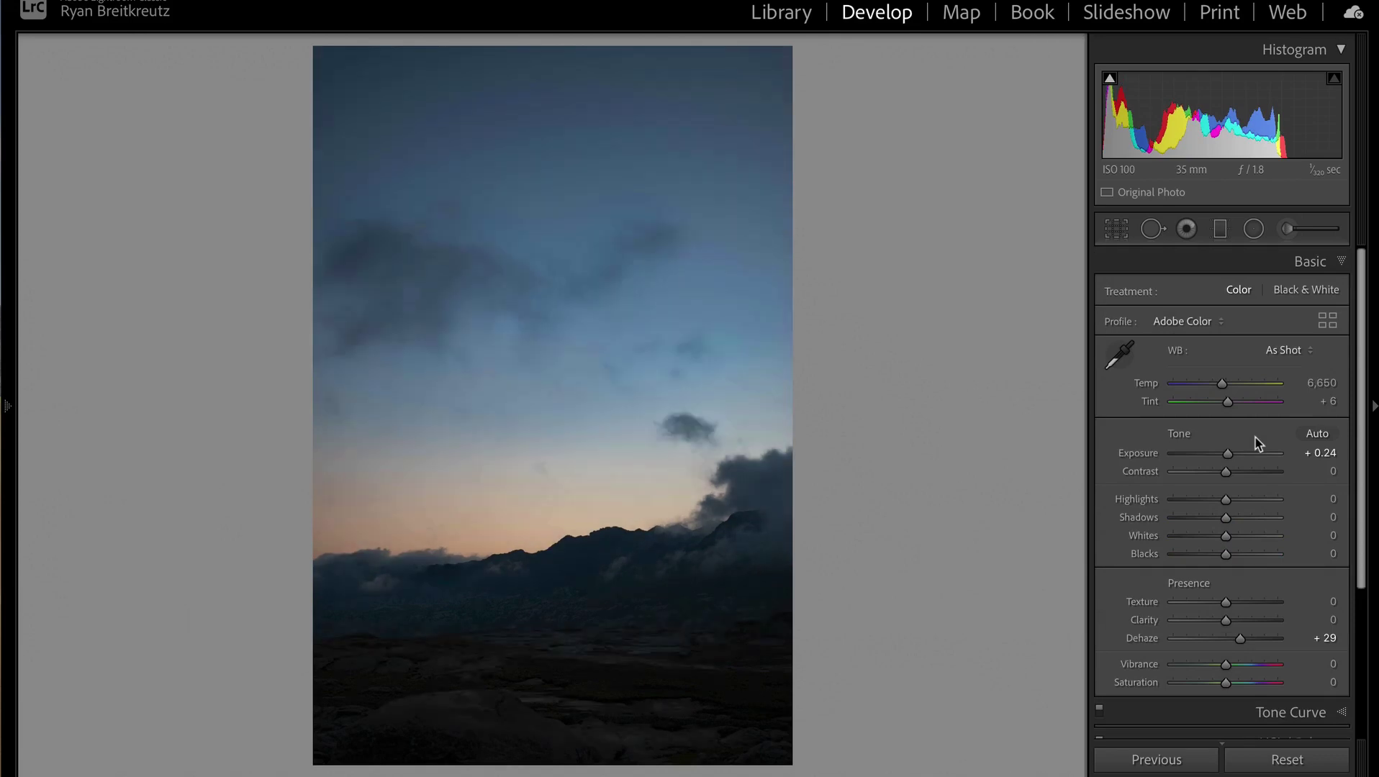
Step: Reset the foreground graduated filter's Texture and Clarity to 0 and close the filter
left_click(1221, 230)
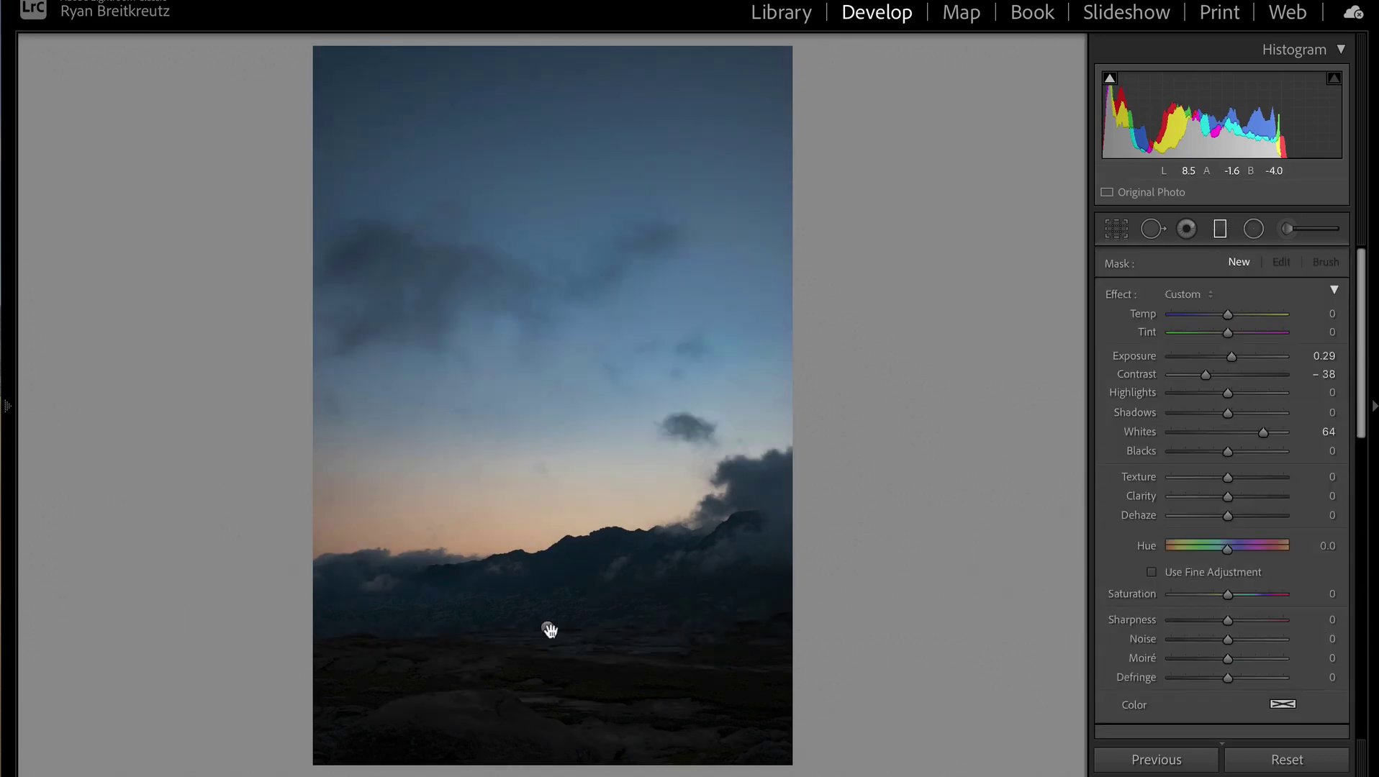
left_click(550, 631)
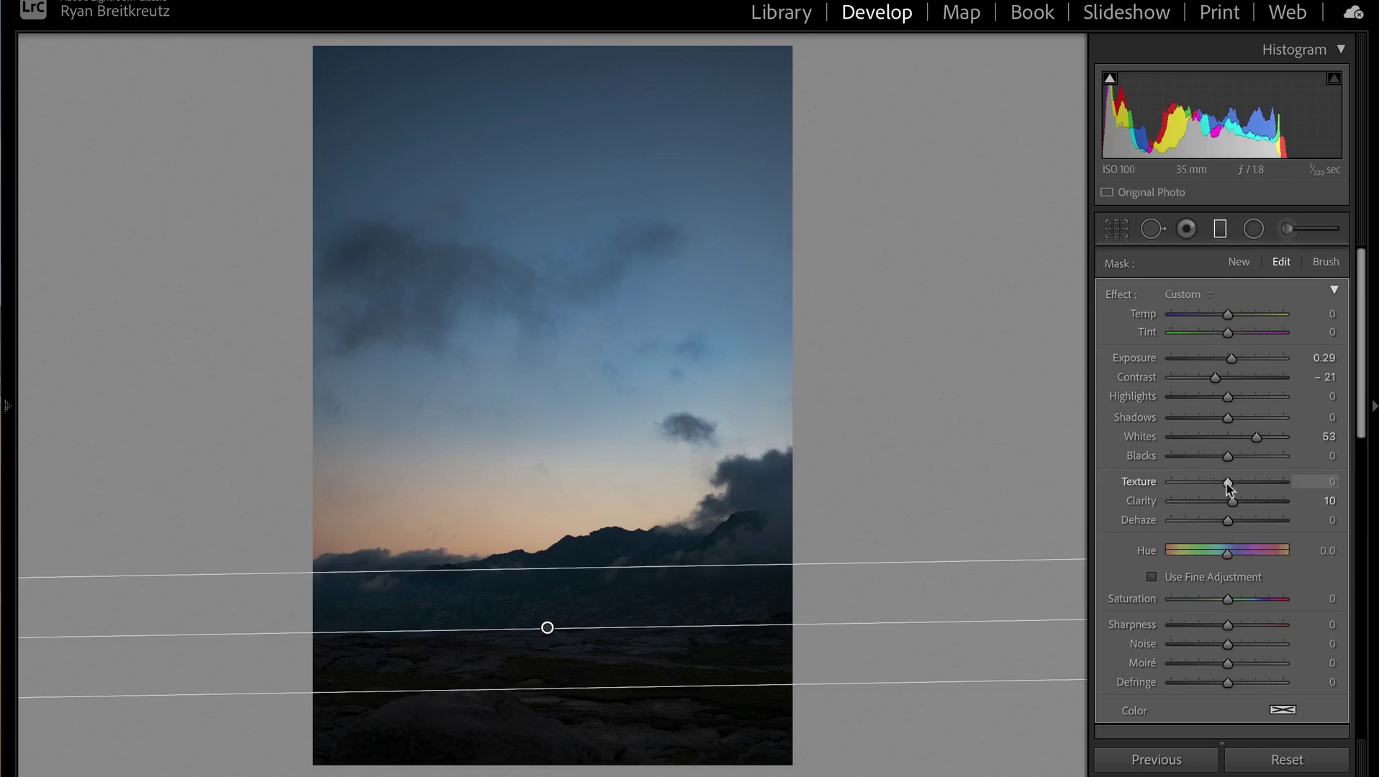
double_click(1229, 502)
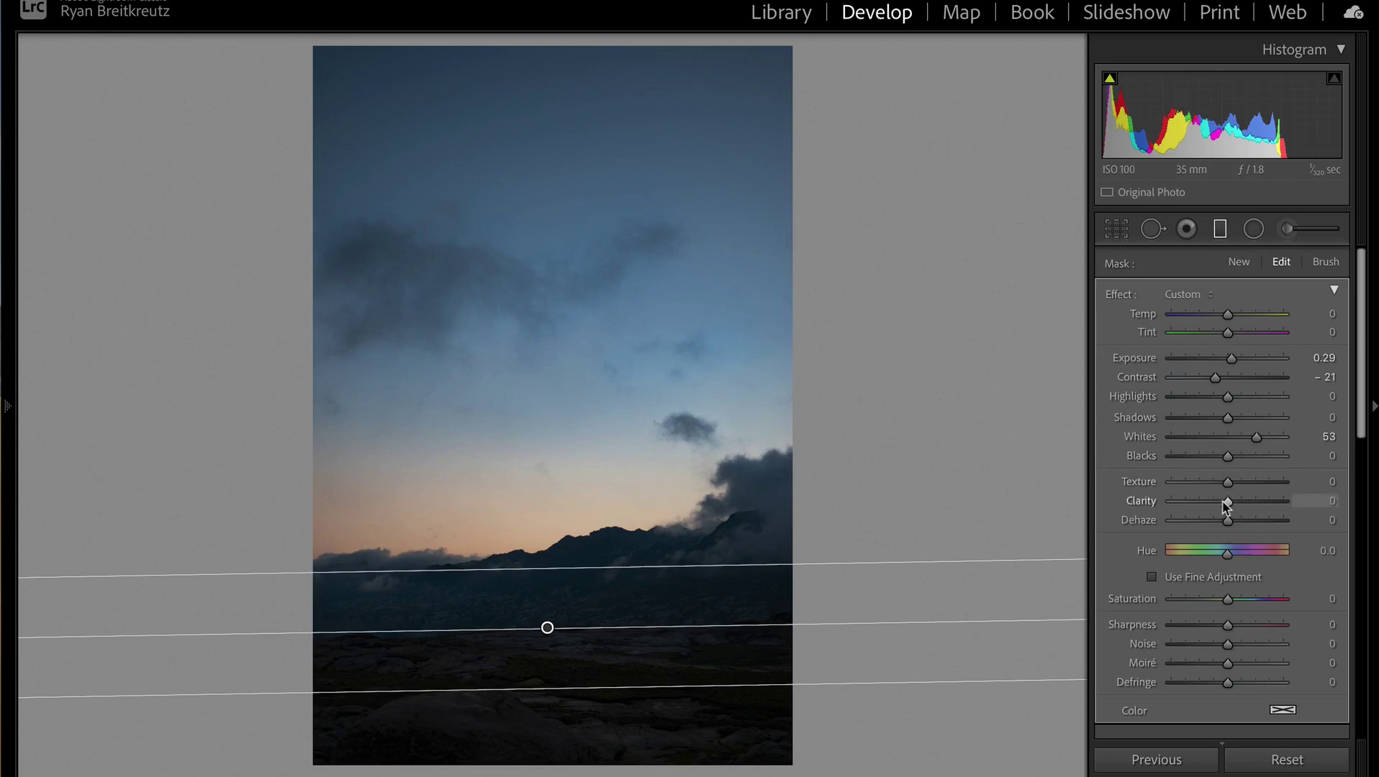
key("m")
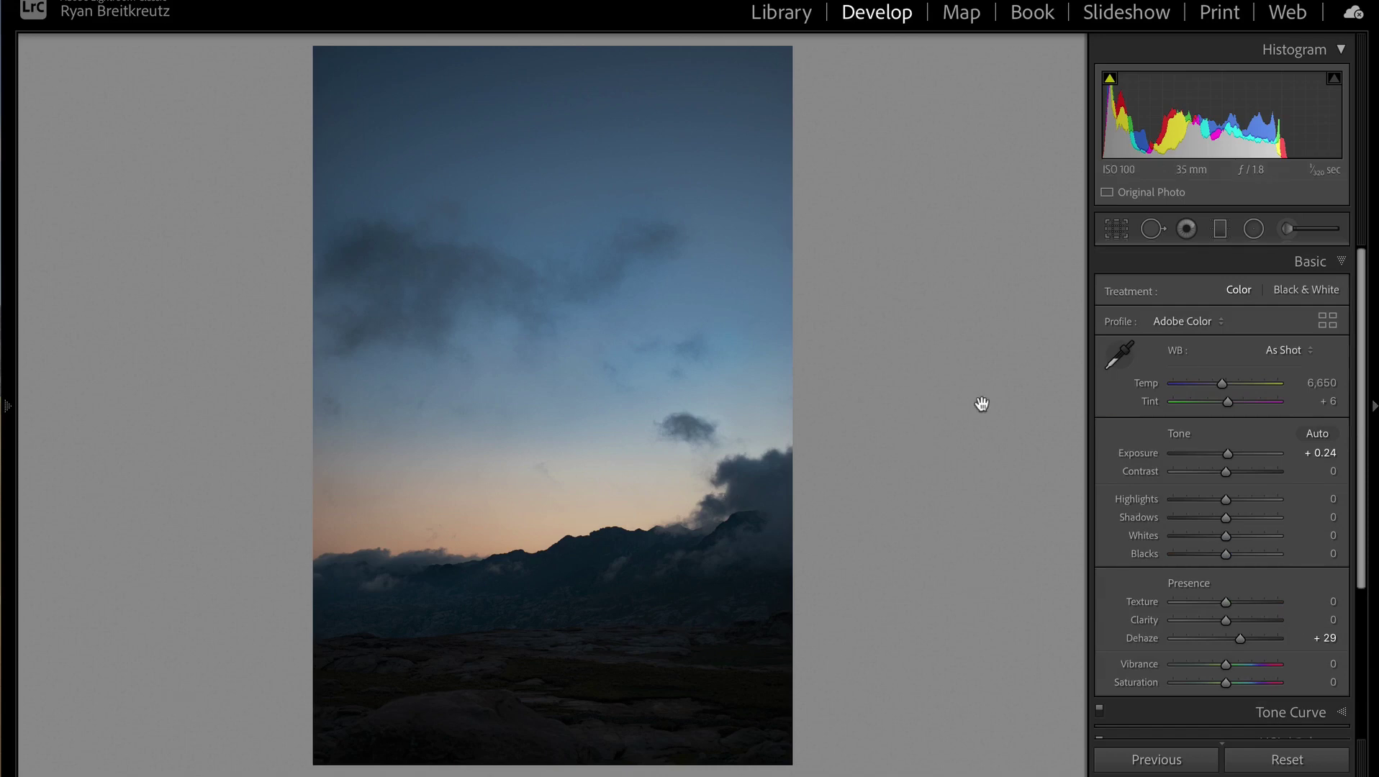
Step: Paint a new adjustment brush mask across the upper blue sky and reset all of its effect settings
left_click(1289, 230)
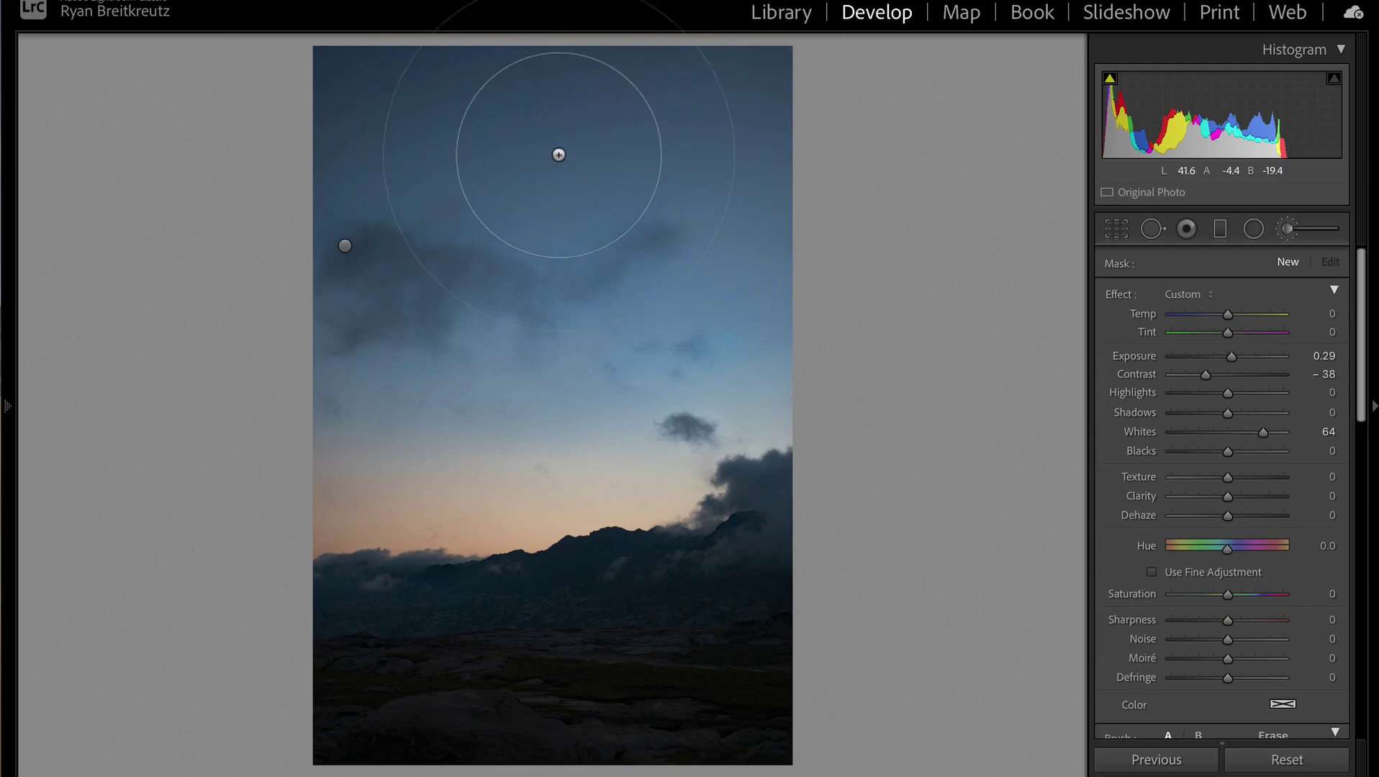
scroll(453, 126, "down", 3)
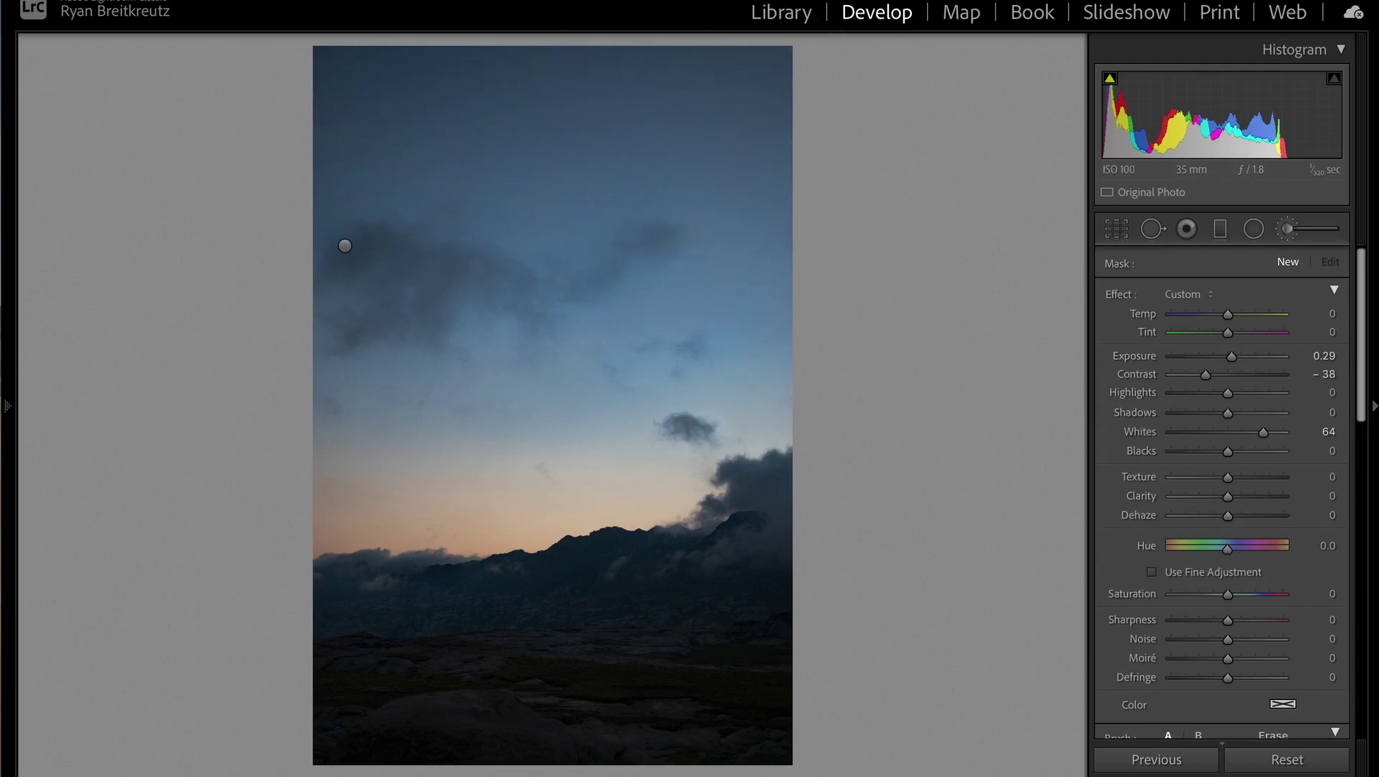
mouse_move(331, 79)
left_mouse_down()
mouse_move(719, 87)
mouse_move(770, 101)
left_mouse_up()
mouse_move(851, 150)
left_mouse_down()
mouse_move(359, 310)
mouse_move(756, 375)
mouse_move(400, 292)
mouse_move(363, 251)
left_mouse_up()
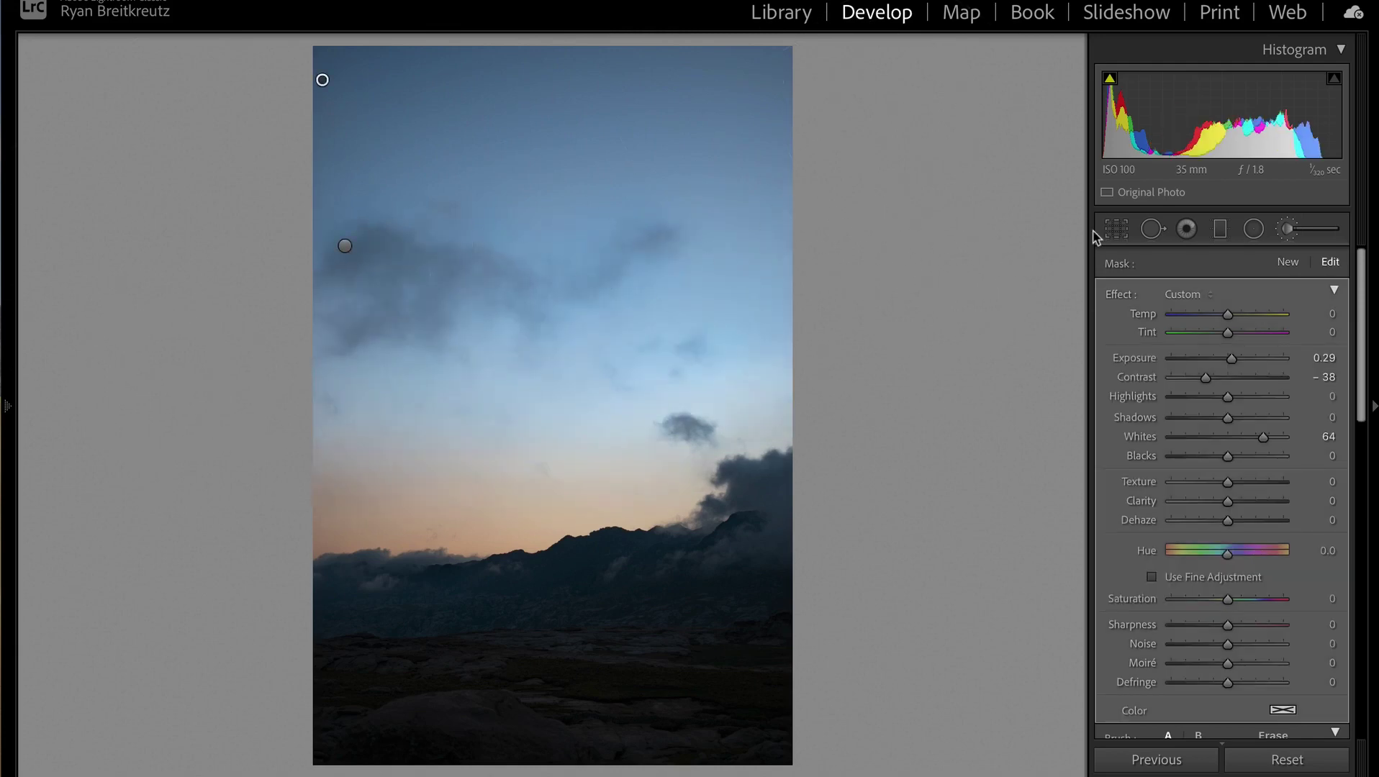
key("alt")
left_click(1117, 297, "alt")
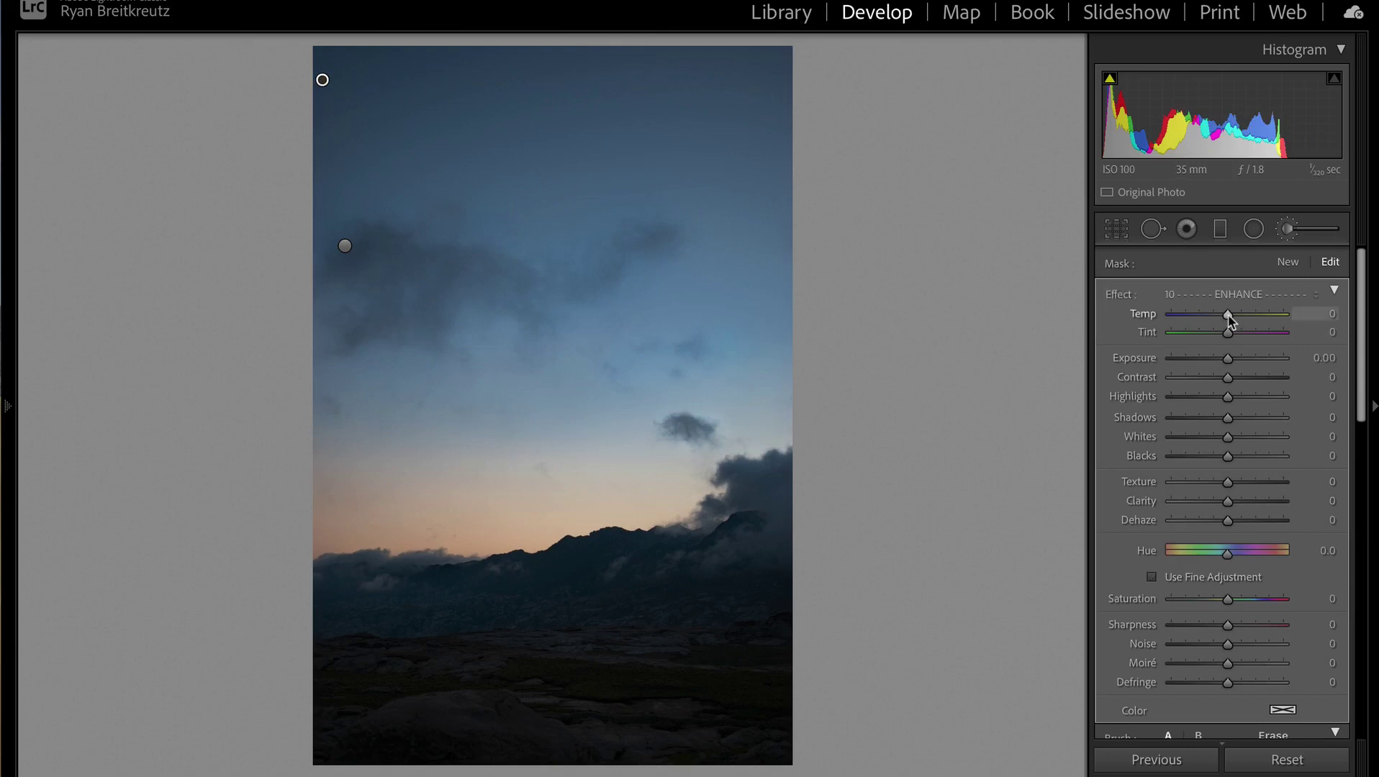
Step: Set the upper-sky brush adjustment to Temp −5, Tint 12 and Hue −11.8
left_click_drag(1229, 321, 1299, 328)
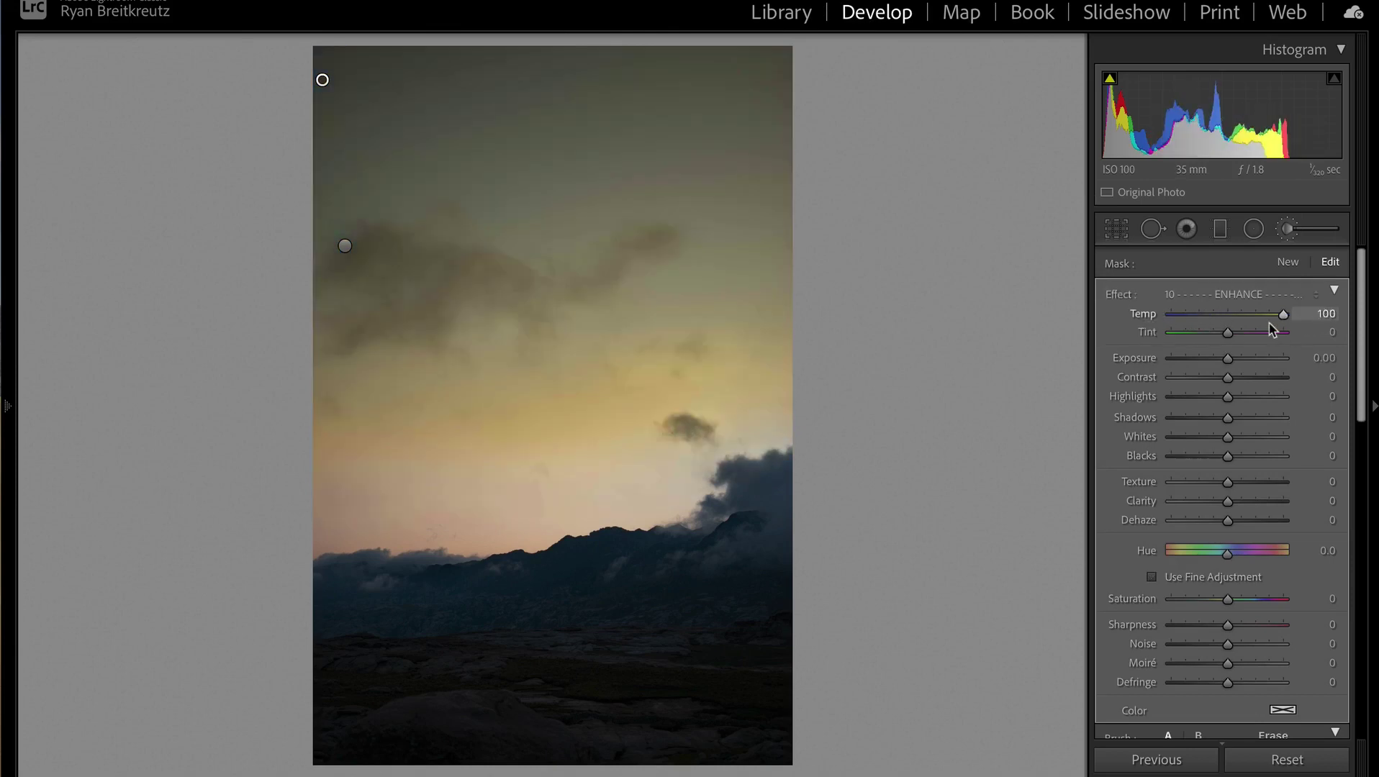
left_click(1219, 320)
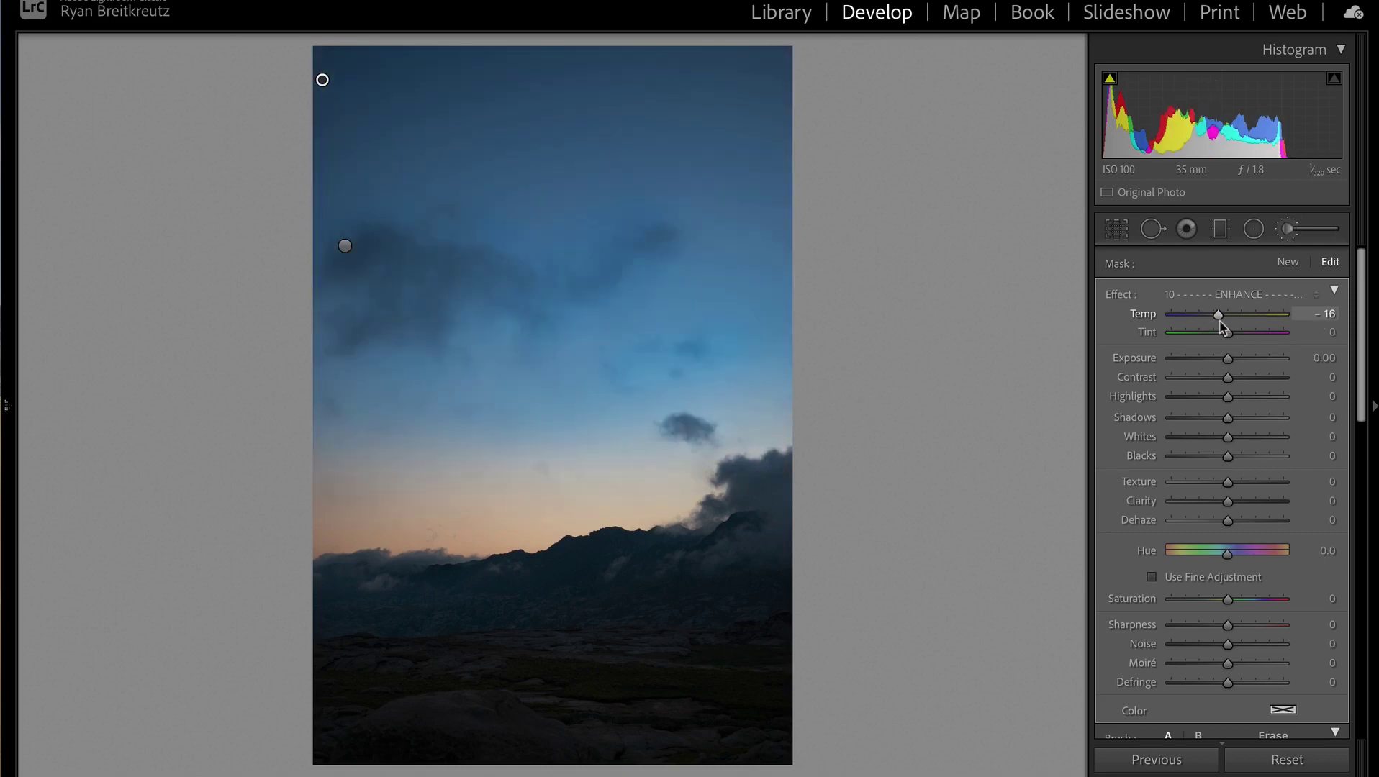
left_click_drag(1221, 326, 1226, 324)
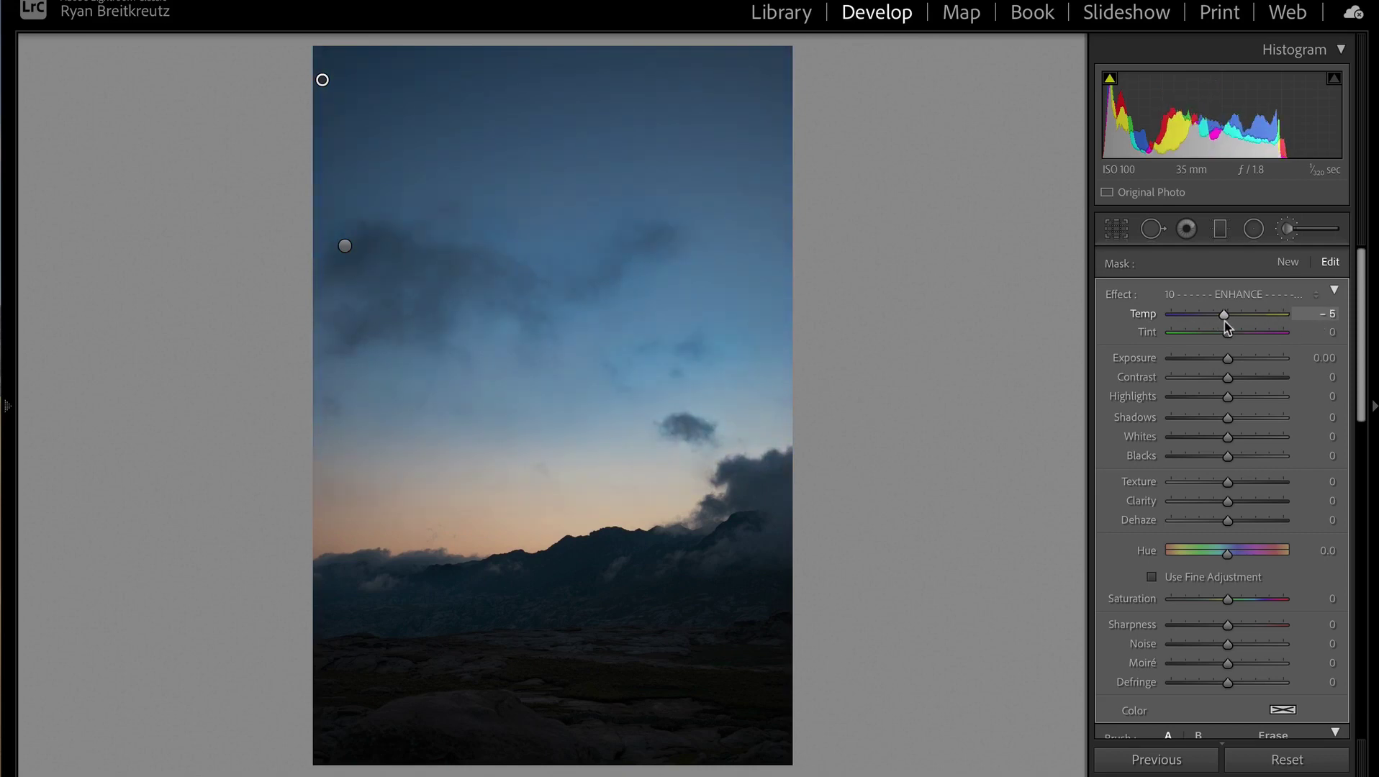
key("Delete")
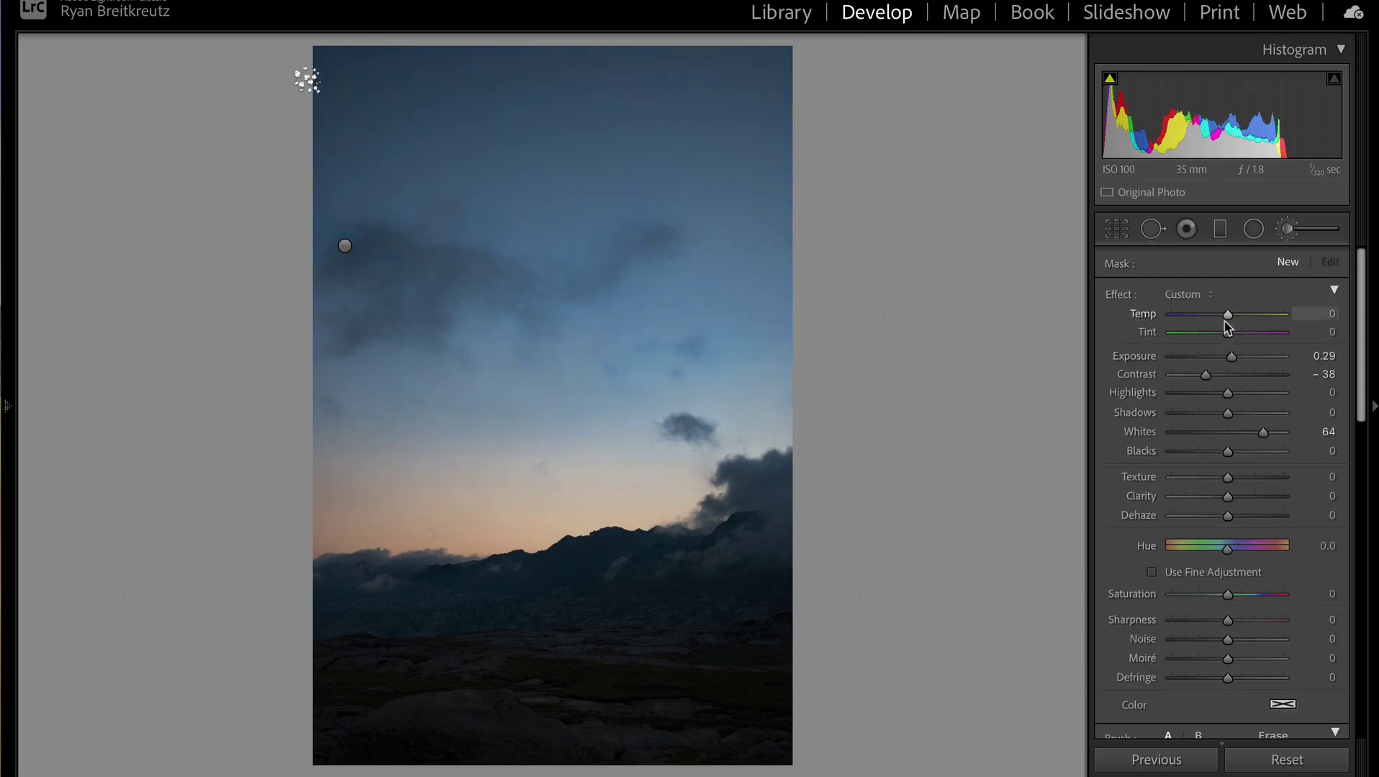
key("ctrl+z")
mouse_move(1226, 336)
left_mouse_down()
mouse_move(1194, 333)
mouse_move(1234, 338)
left_mouse_up()
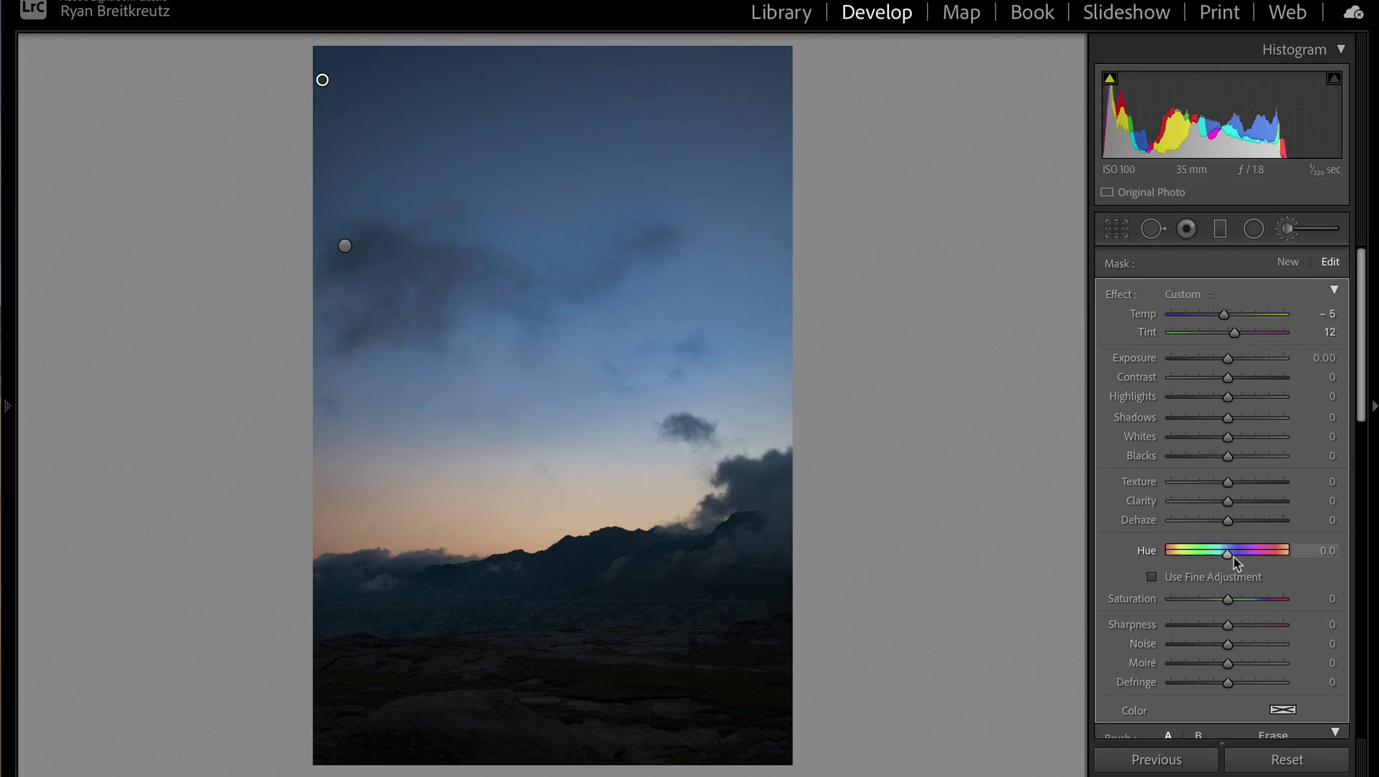
mouse_move(1228, 561)
left_mouse_down()
mouse_move(1256, 562)
mouse_move(1203, 565)
mouse_move(1225, 568)
left_mouse_up()
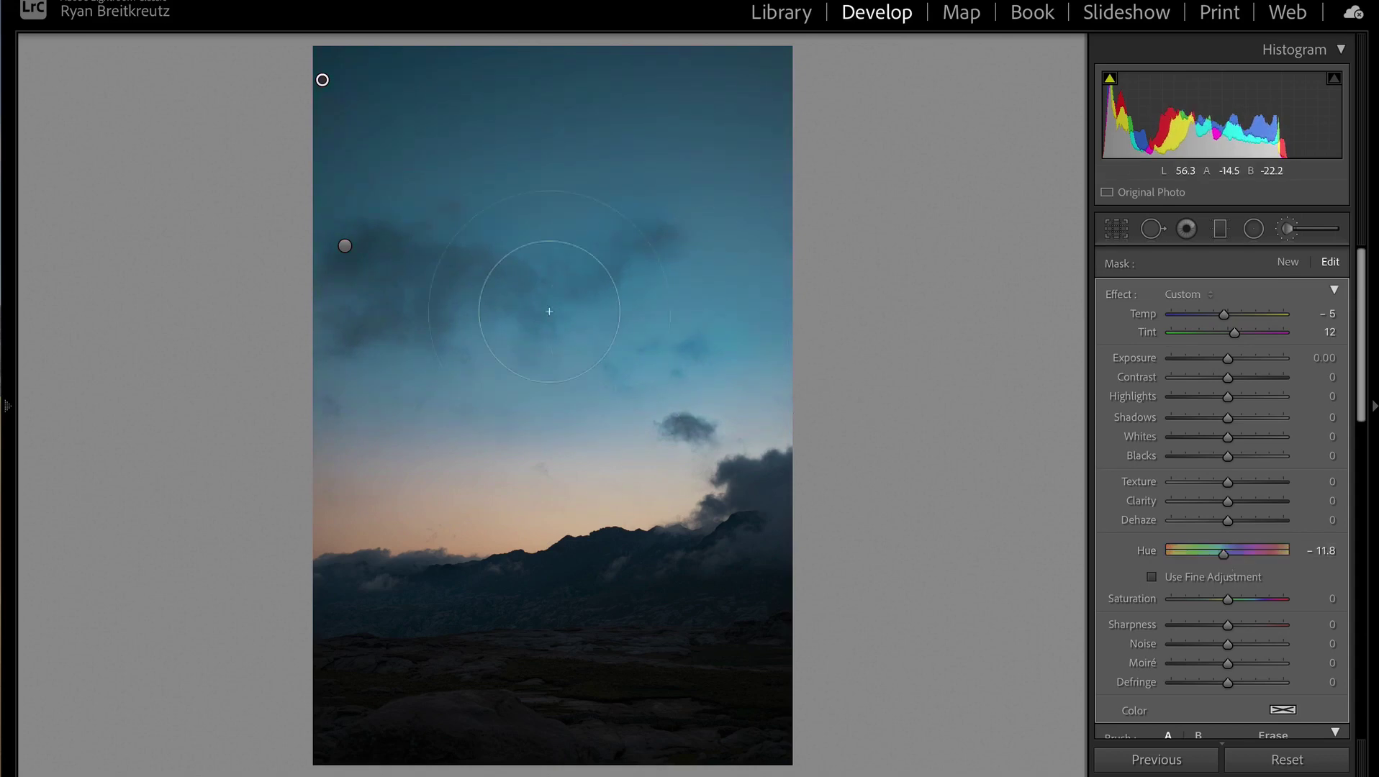
Step: Paint another new brush mask across the orange sky above the mountains and reset all of its effect settings
left_click(1287, 262)
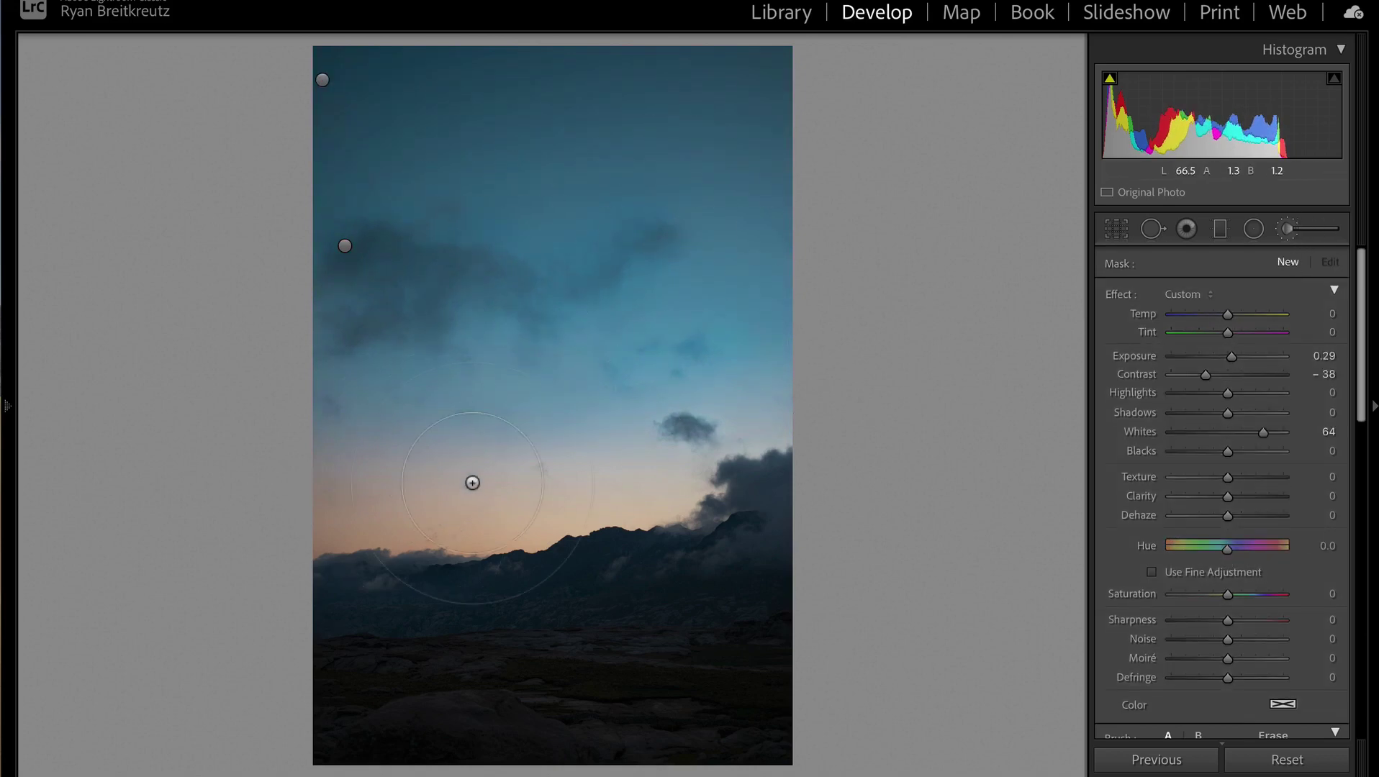
mouse_move(340, 482)
left_mouse_down()
mouse_move(440, 486)
mouse_move(378, 520)
mouse_move(616, 483)
mouse_move(579, 468)
mouse_move(492, 517)
mouse_move(714, 450)
mouse_move(702, 428)
mouse_move(755, 432)
left_mouse_up()
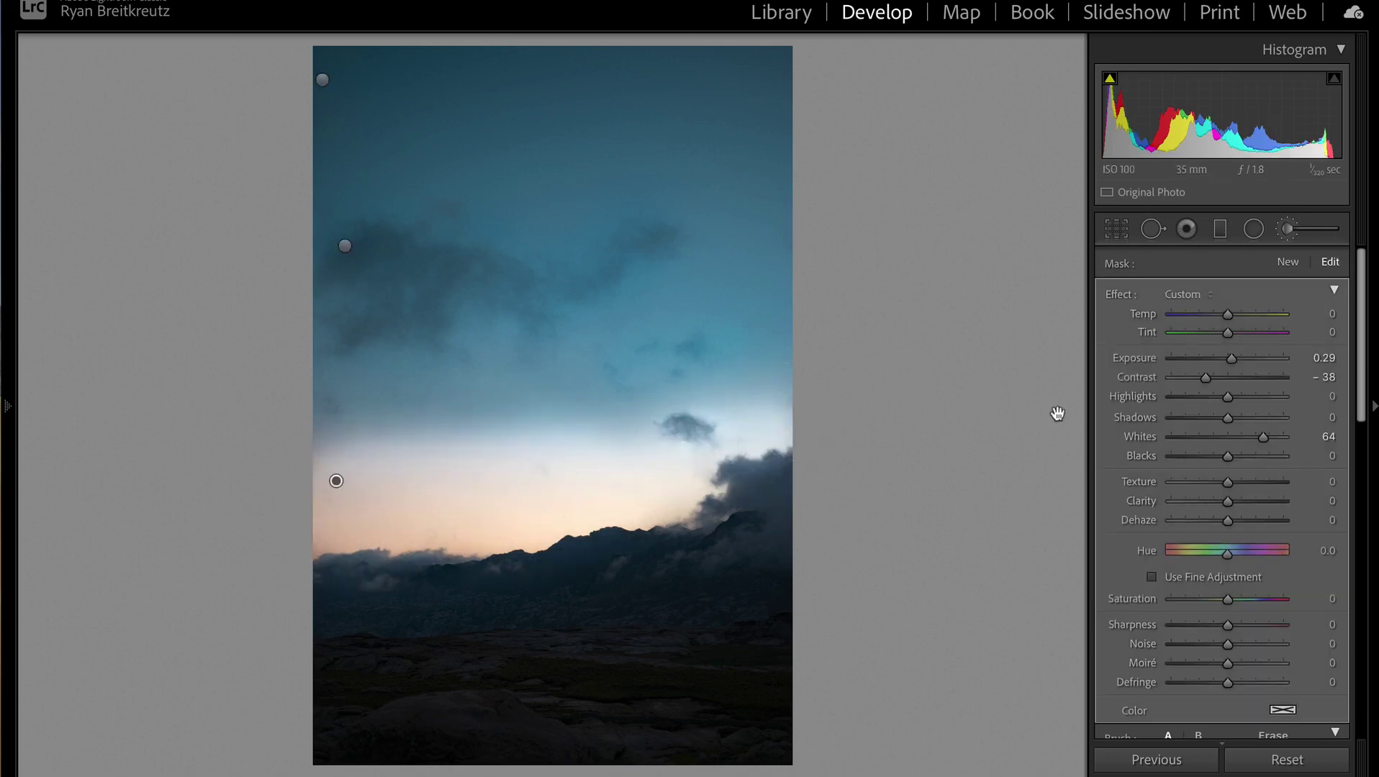
double_click(1120, 295)
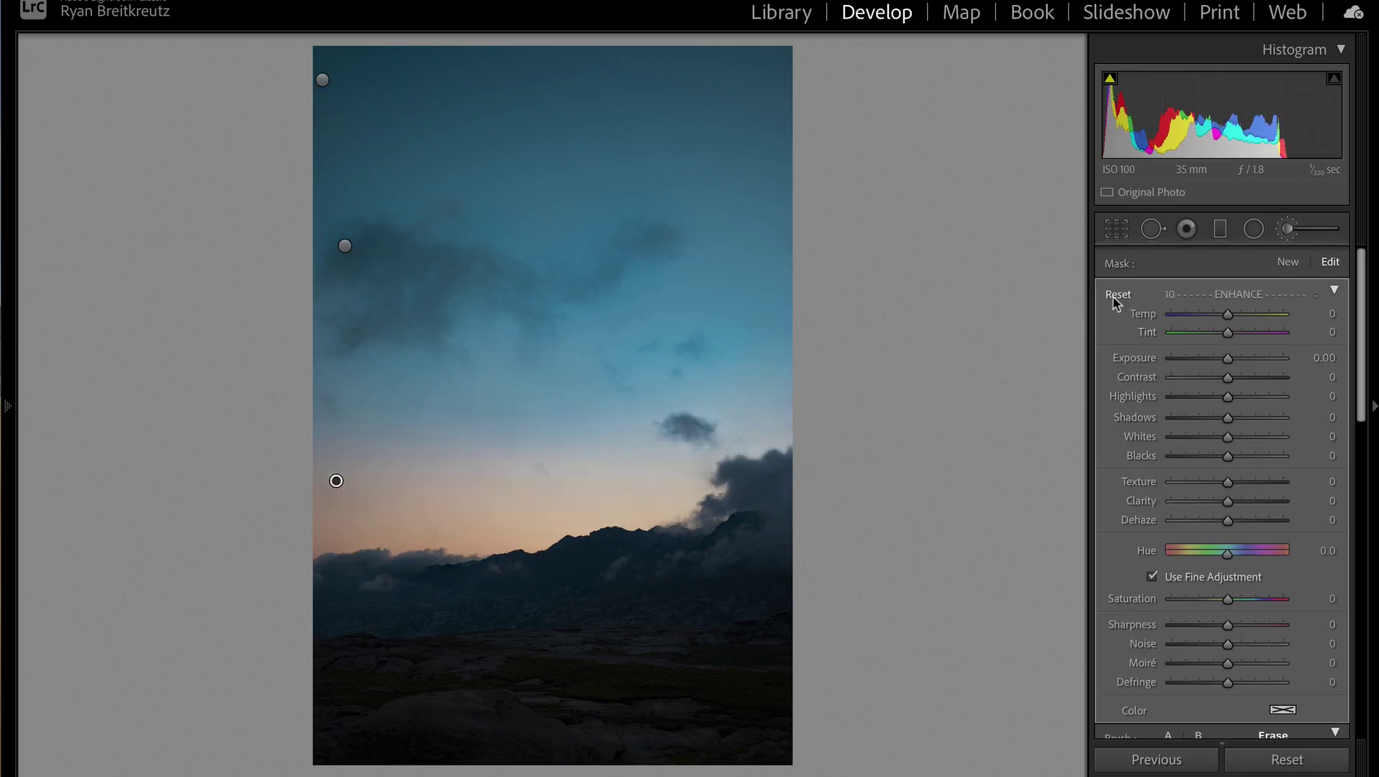
Step: Adjust the horizon brush to Temp 12, Tint 2, Contrast 24 and Hue −4.6
left_click_drag(1245, 317, 1235, 317)
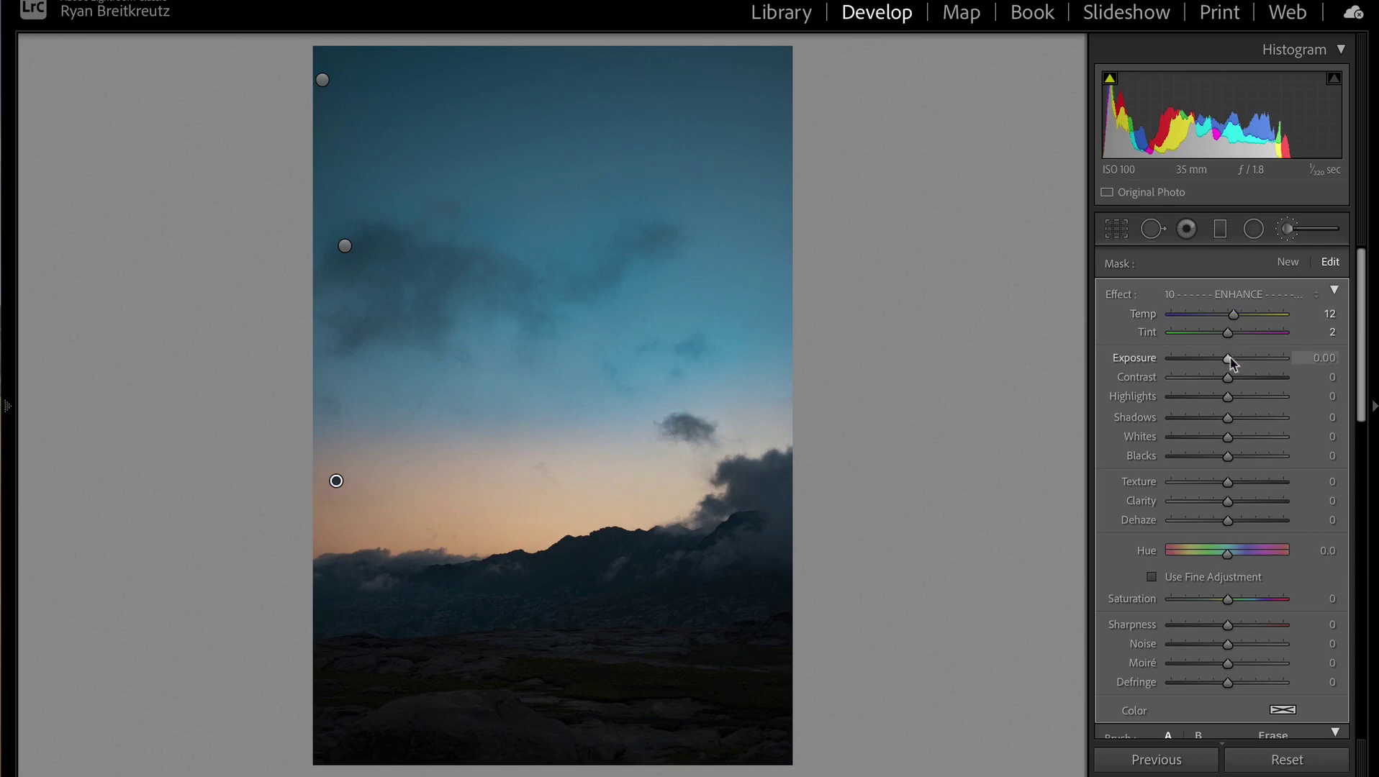
mouse_move(1228, 378)
left_mouse_down()
mouse_move(1261, 382)
mouse_move(1240, 381)
left_mouse_up()
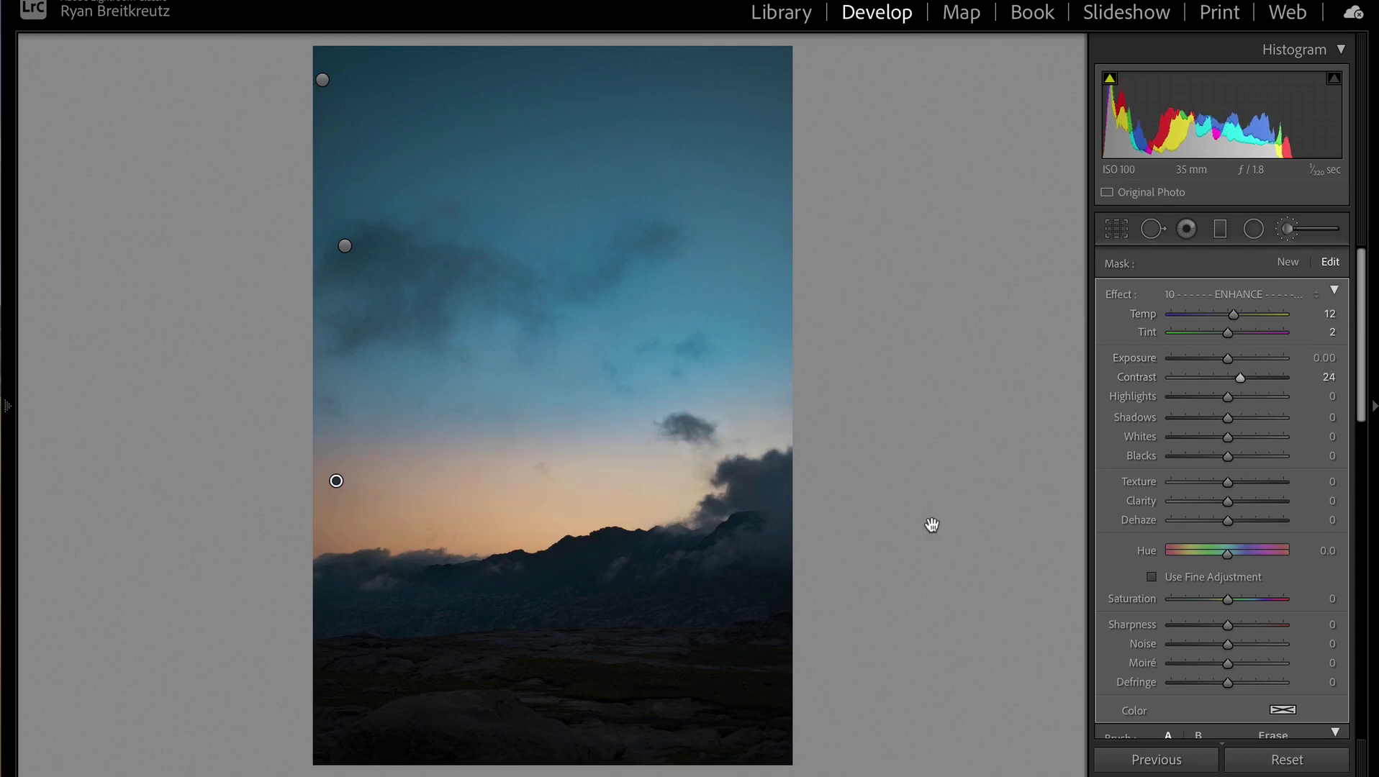
key("Delete")
key("ctrl+z")
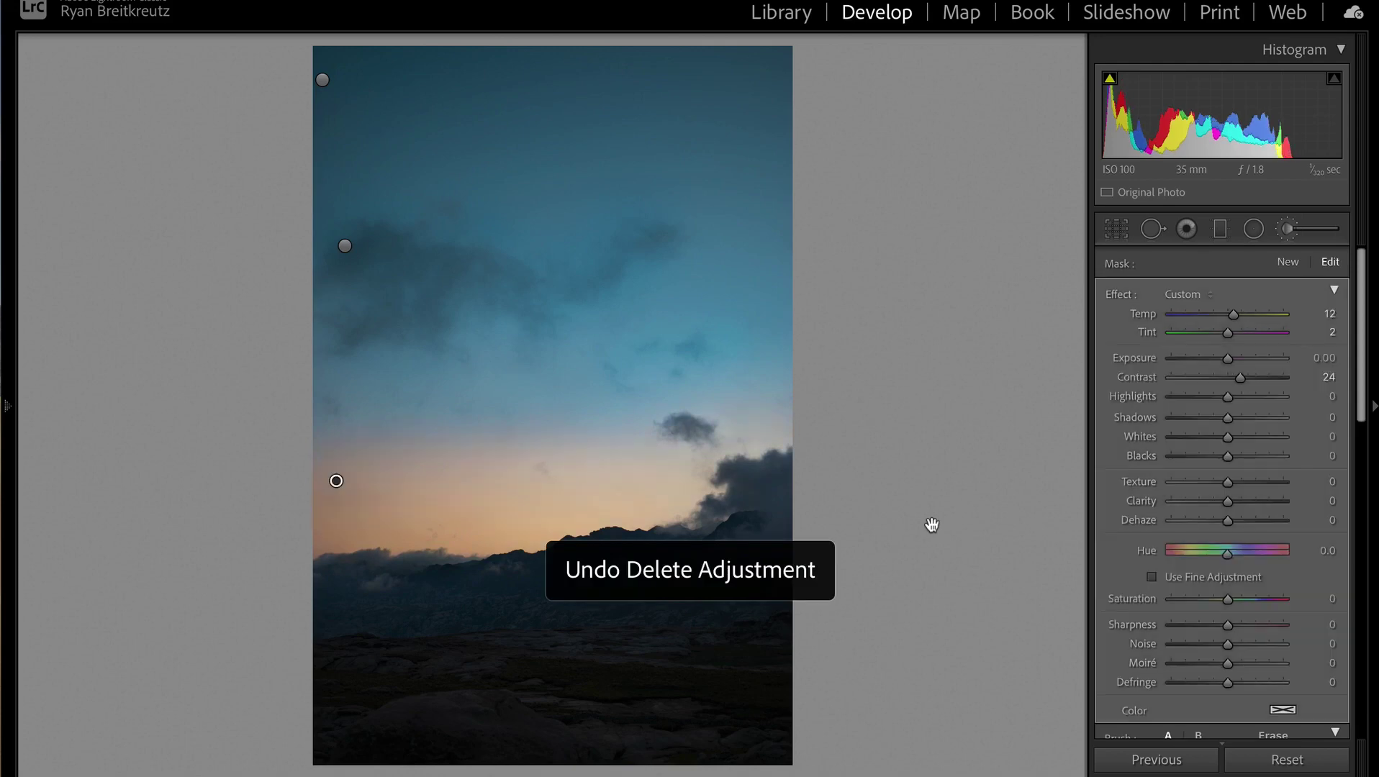
mouse_move(1227, 553)
left_mouse_down()
mouse_move(1213, 561)
mouse_move(1229, 562)
left_mouse_up()
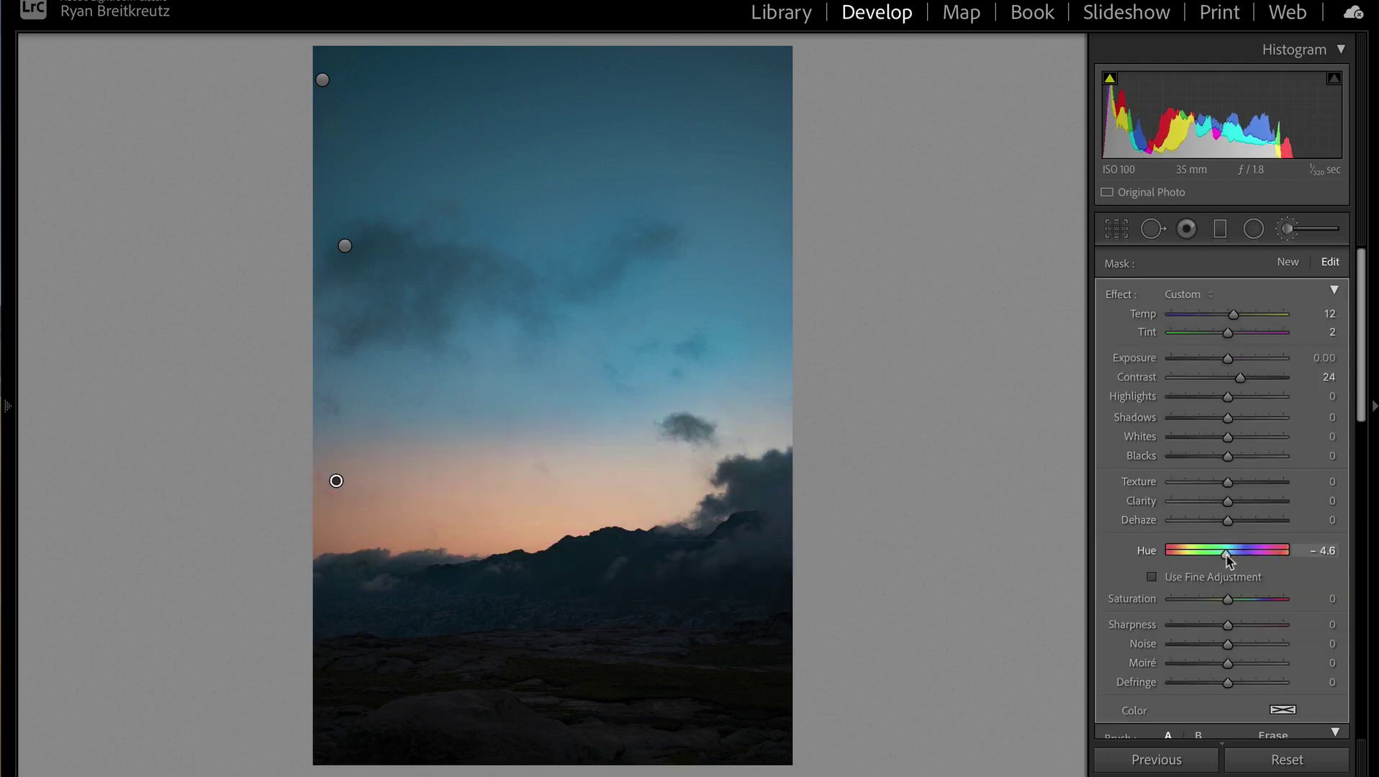
Step: Extend the horizon brush mask upward into the lower blue sky using the mask overlay, and close the adjustment brush
scroll(1224, 497, "down", 3)
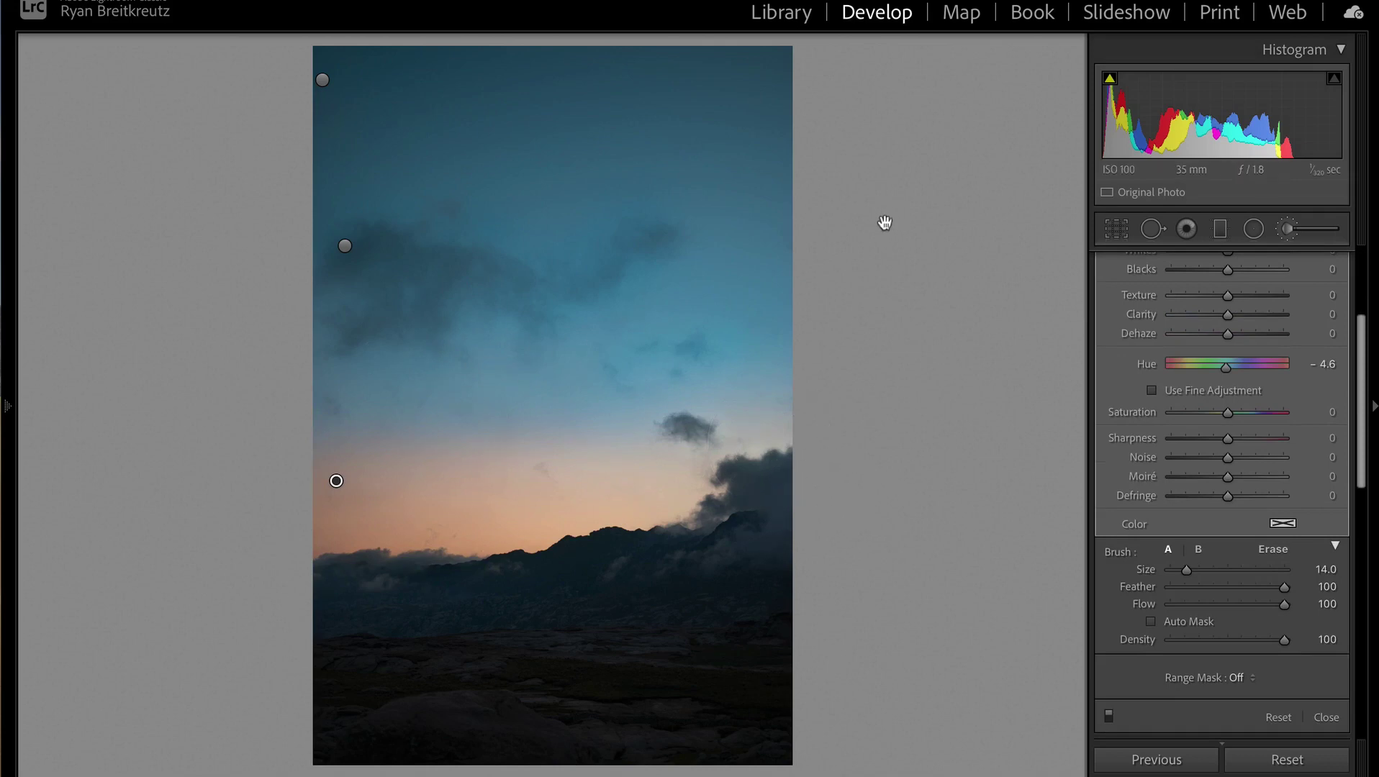
key("o")
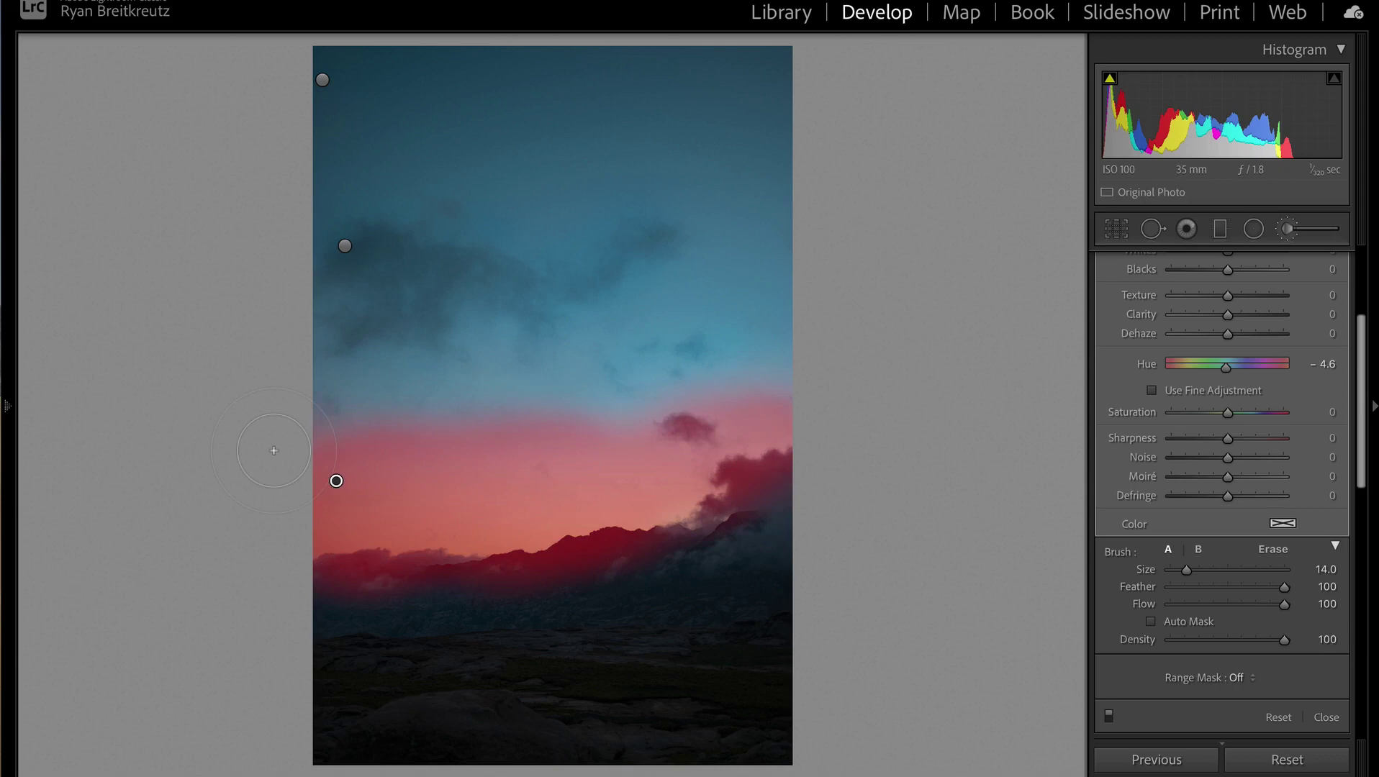
left_click_drag(281, 396, 831, 393)
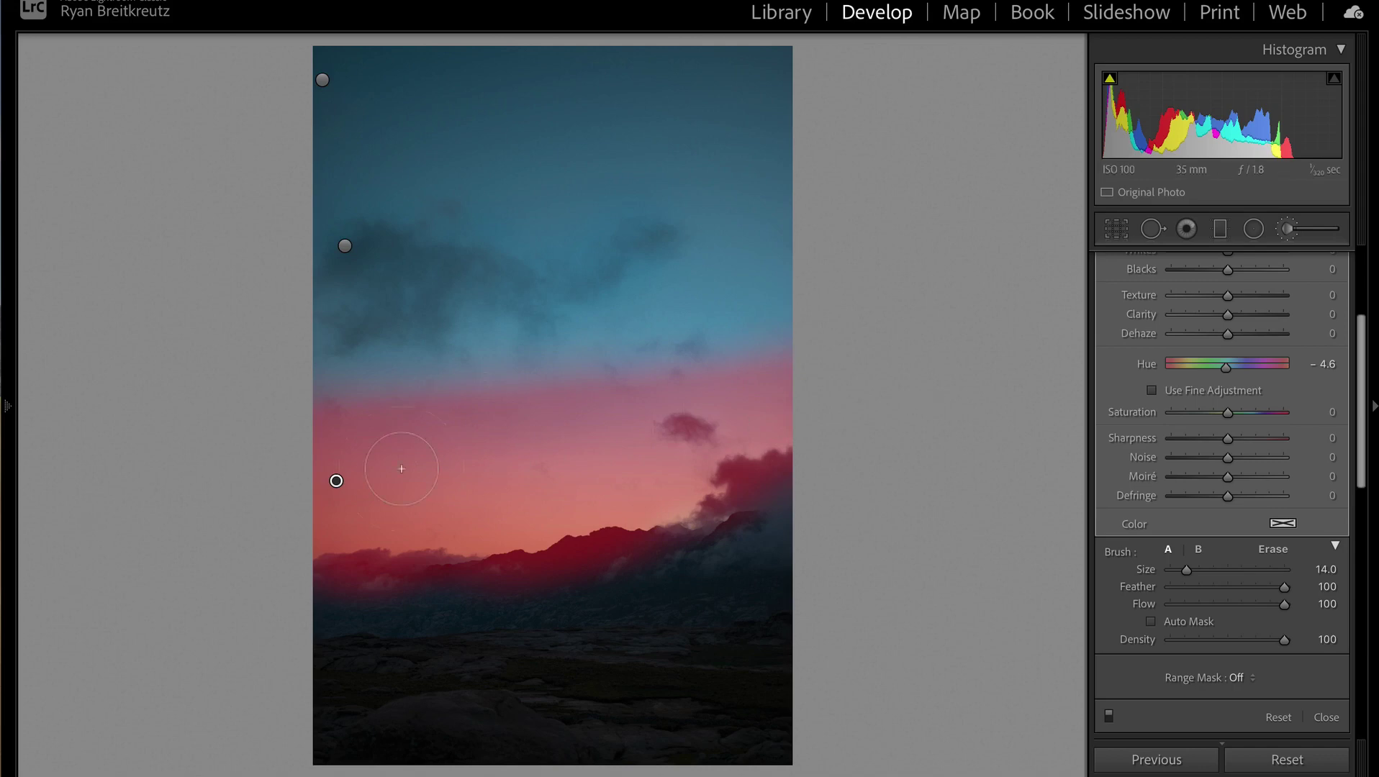
key("o")
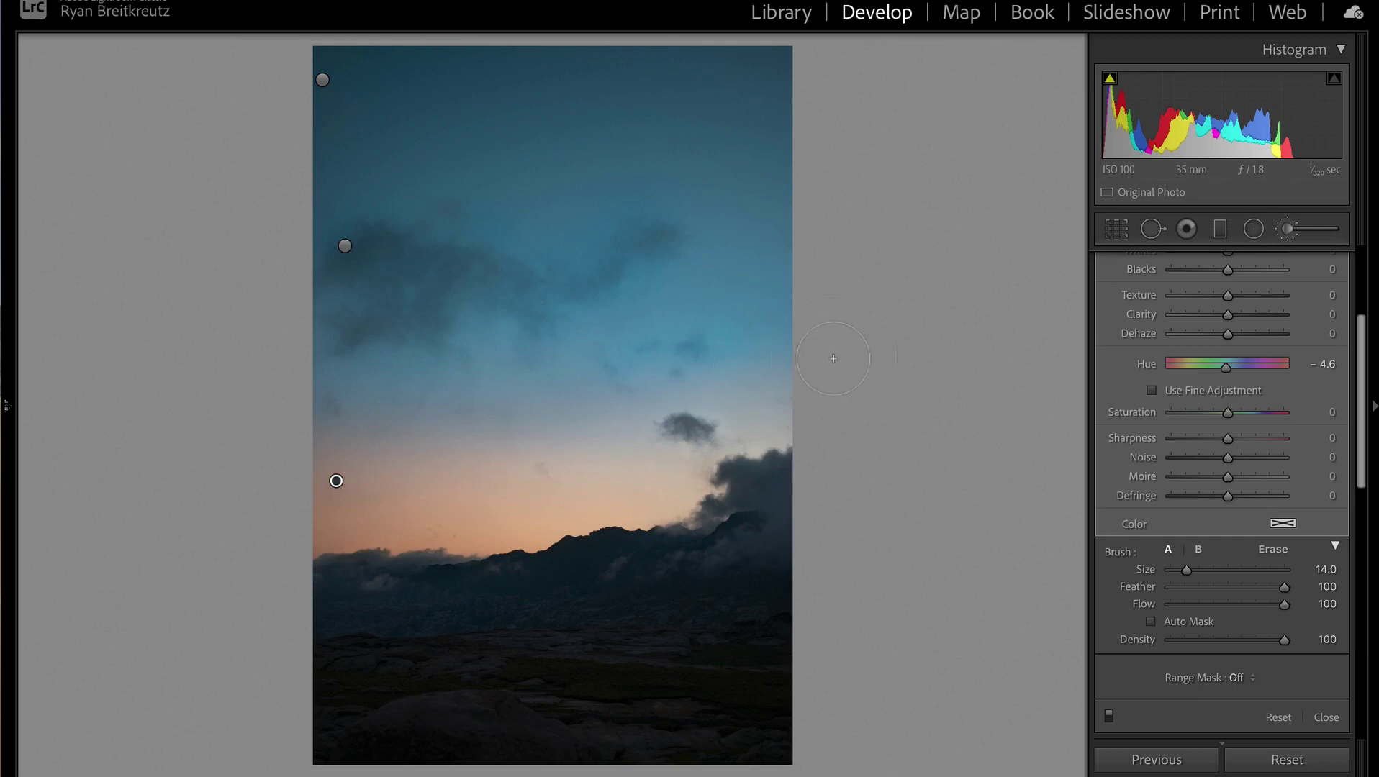
key("ctrl+z")
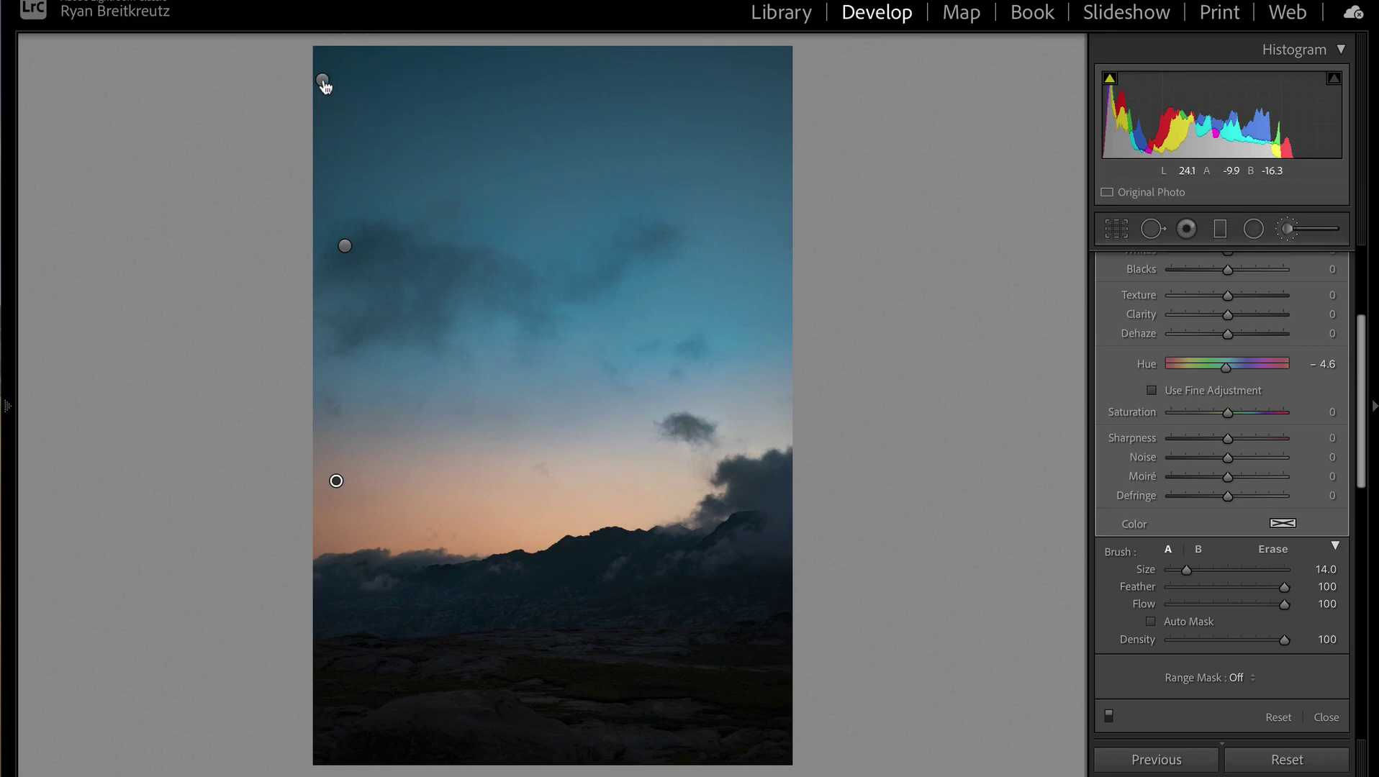
mouse_move(323, 83)
key("k")
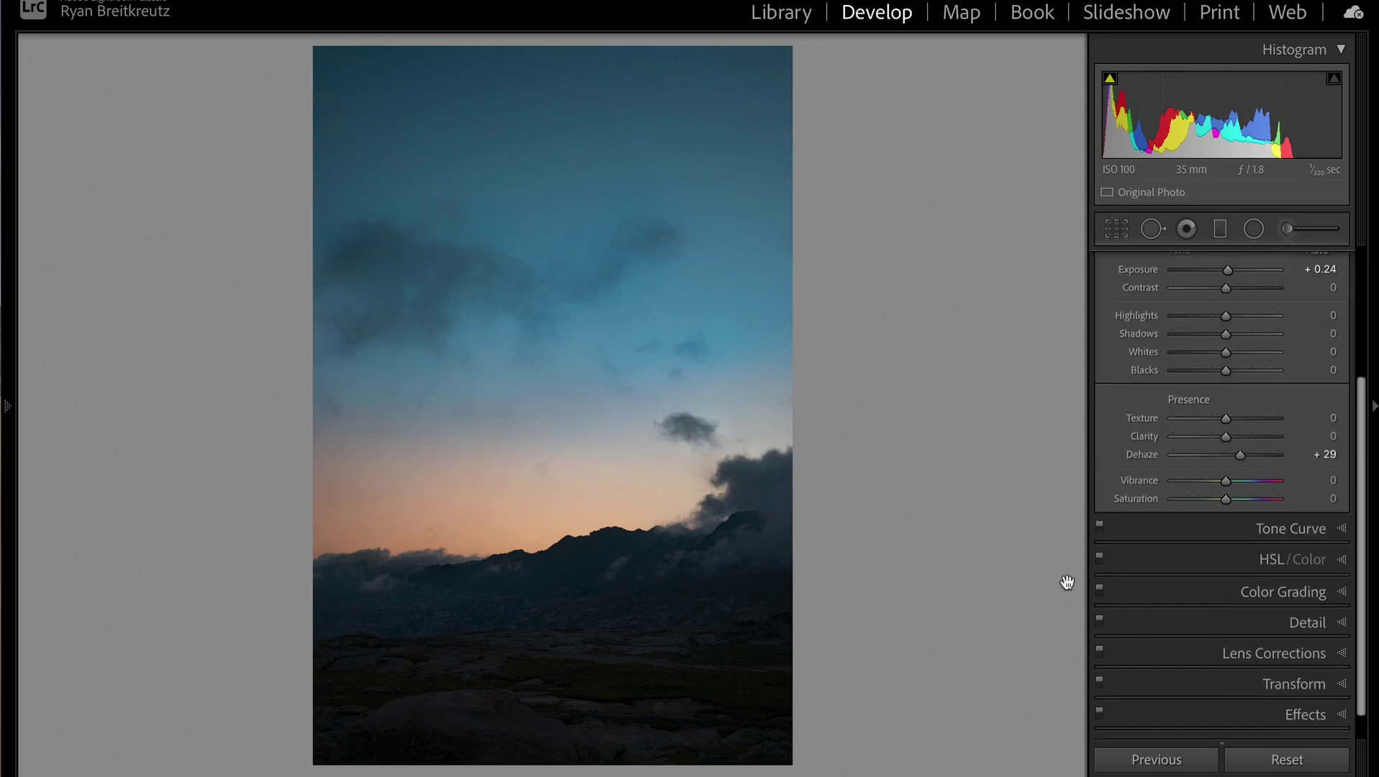
Step: Paint a new adjustment brush mask along the dark mountain ridge and low clouds, and reset all of its effect settings
left_click(1287, 229)
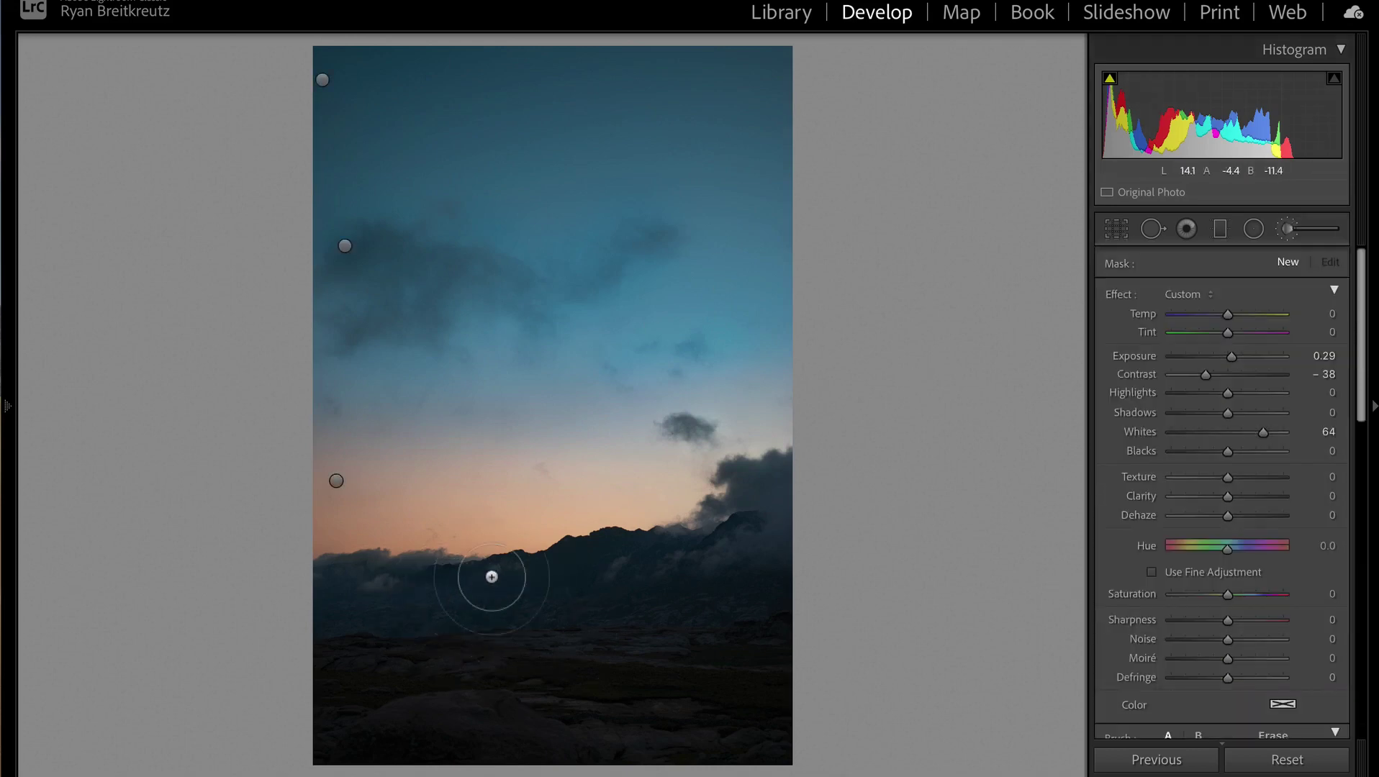
key("z")
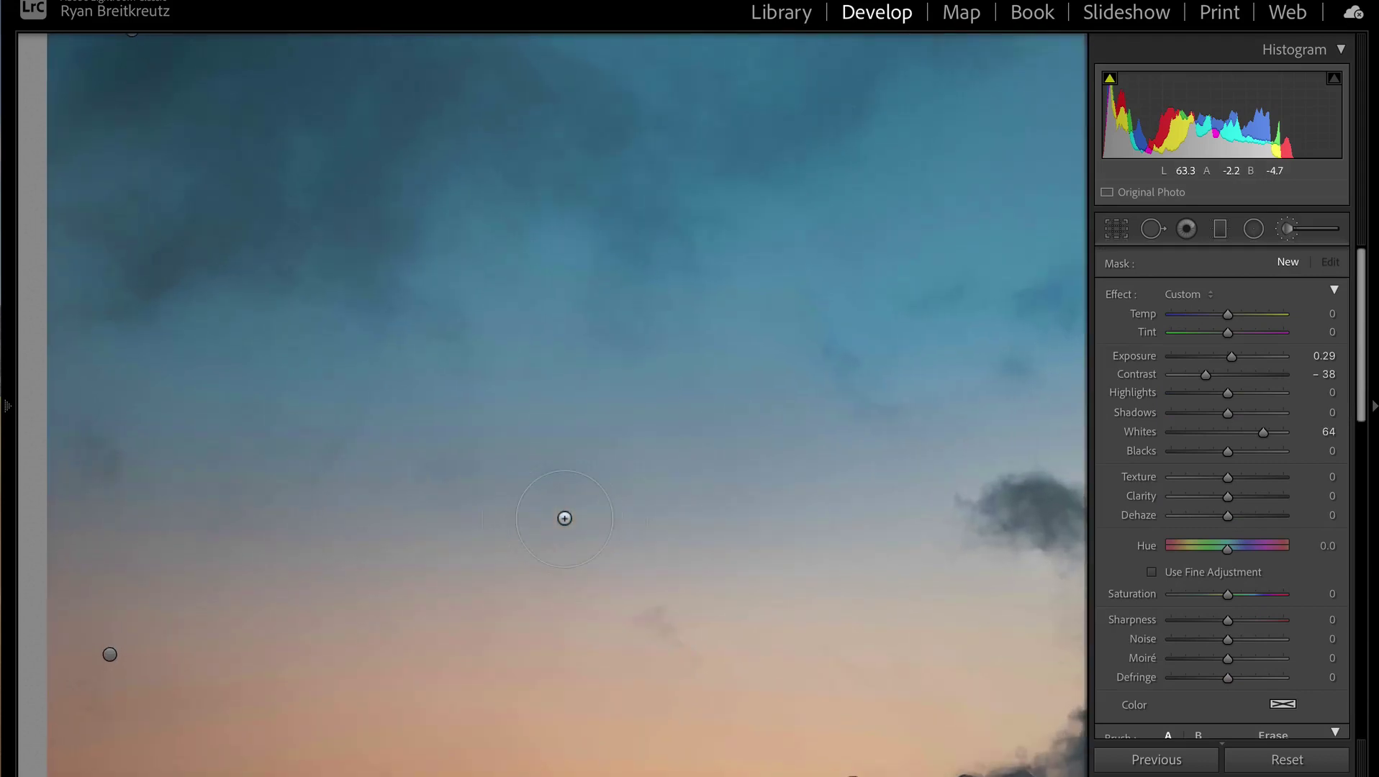
scroll(452, 389, "down", 1)
key("z")
key("ctrl+equal")
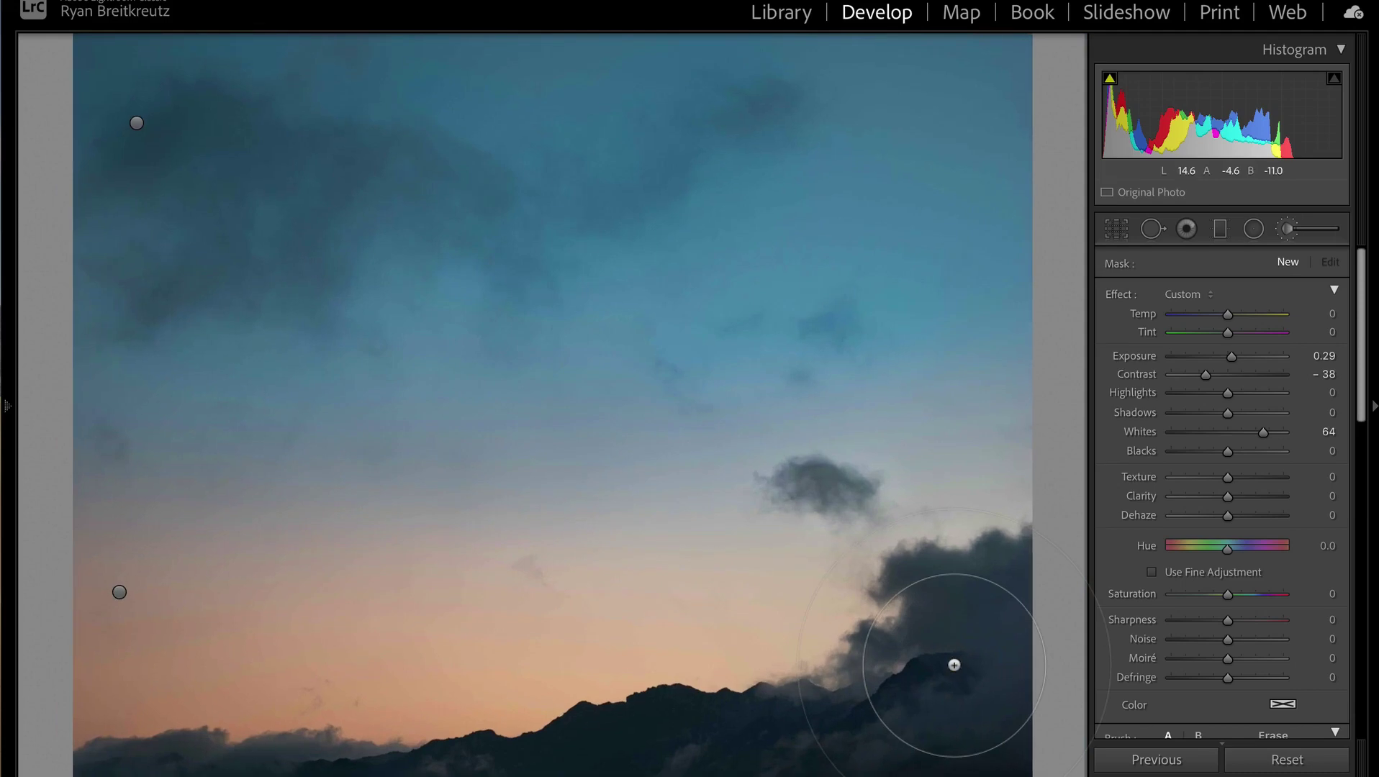
scroll(778, 614, "up", 2)
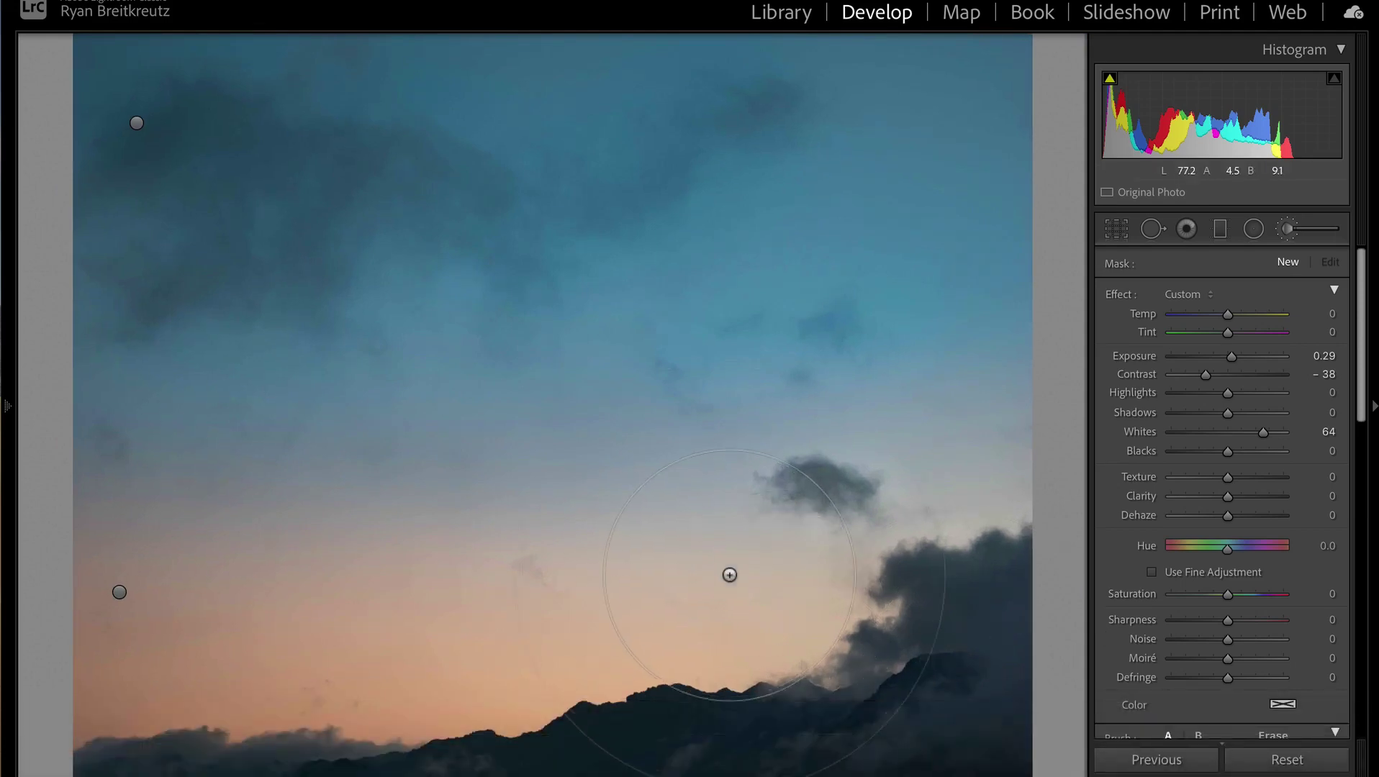
key("z")
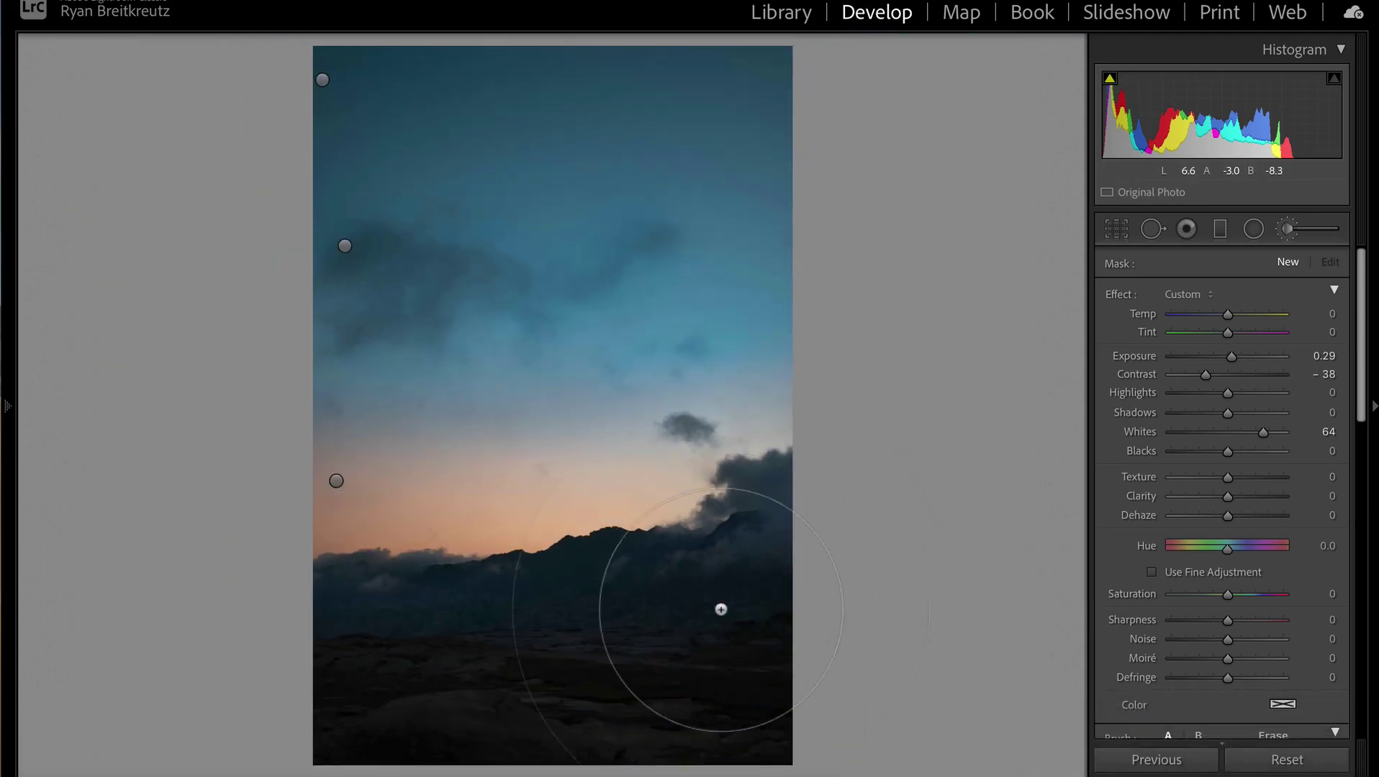
key("z")
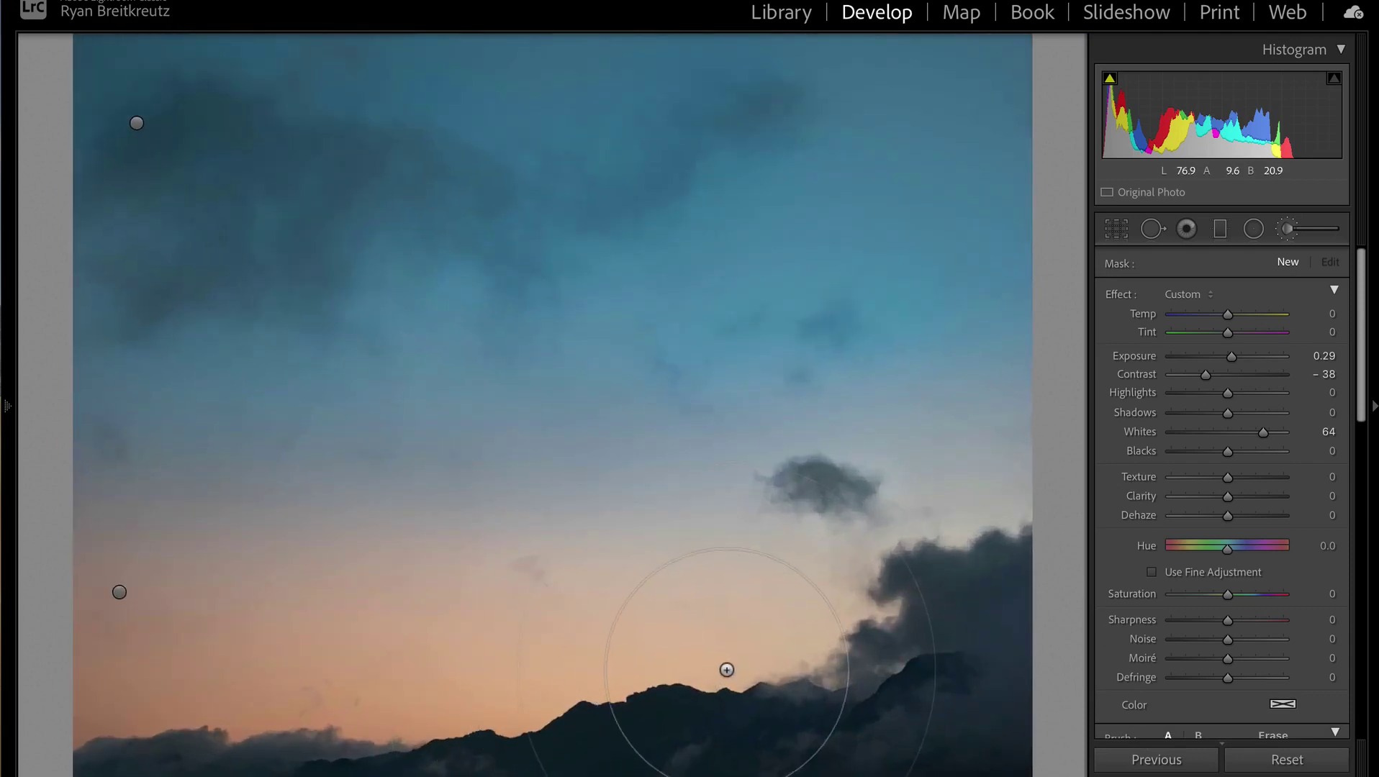
mouse_move(15, 288)
mouse_move(10, 410)
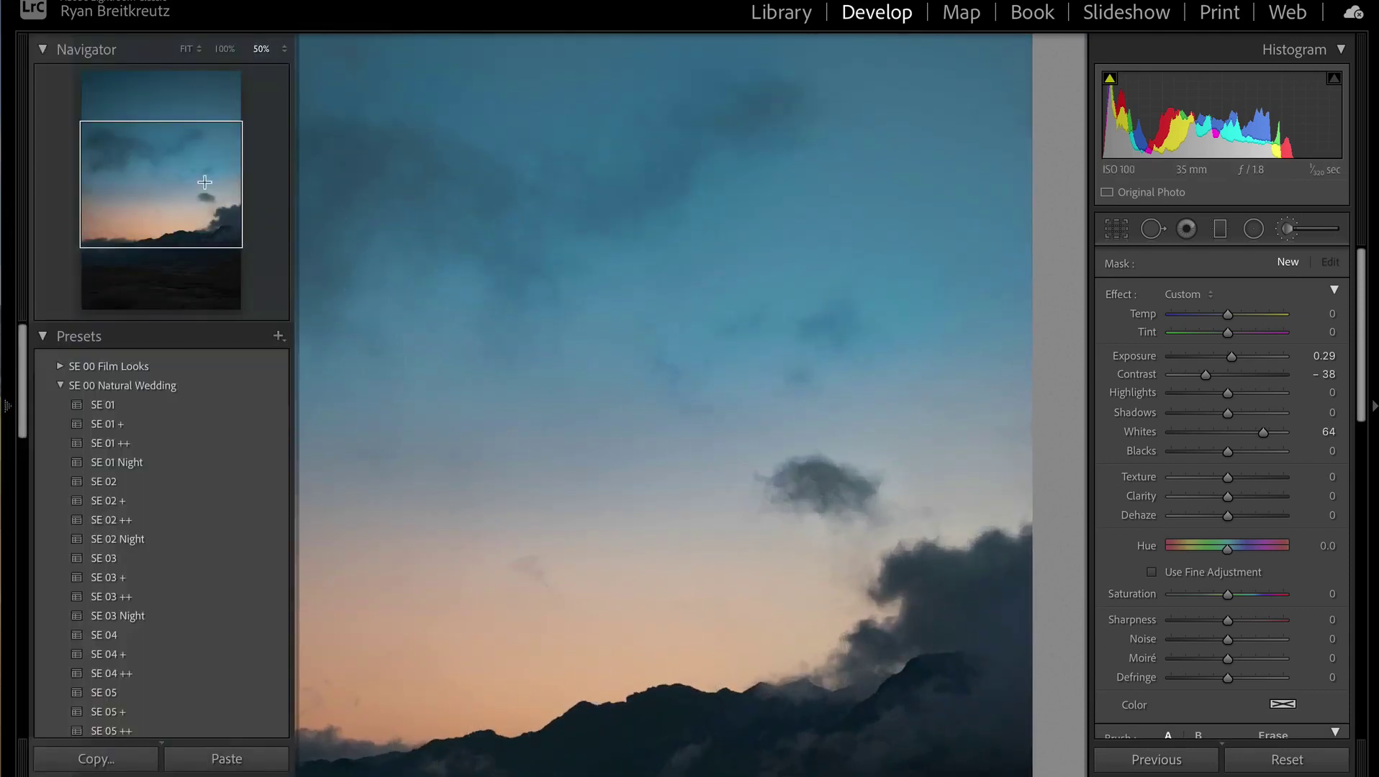
left_click_drag(205, 182, 194, 246)
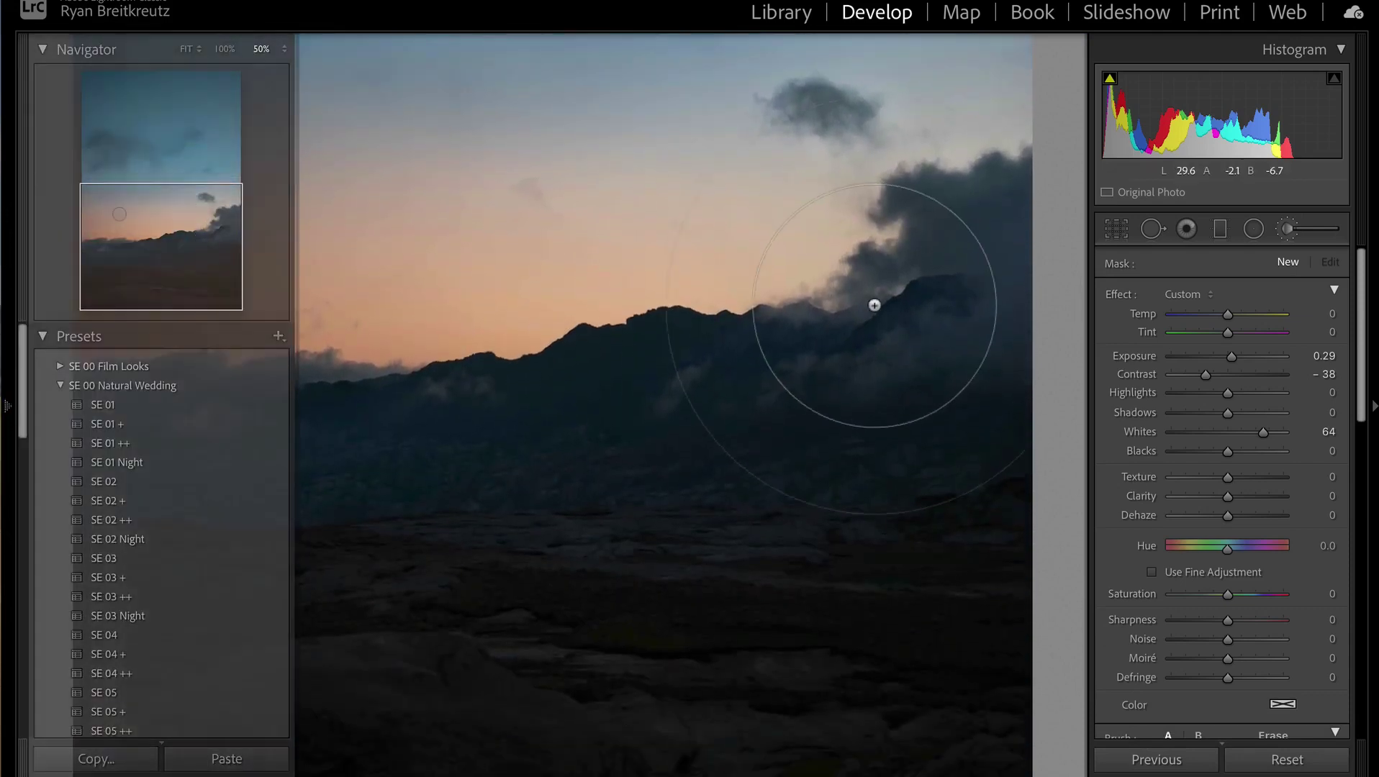
scroll(752, 382, "down", 5)
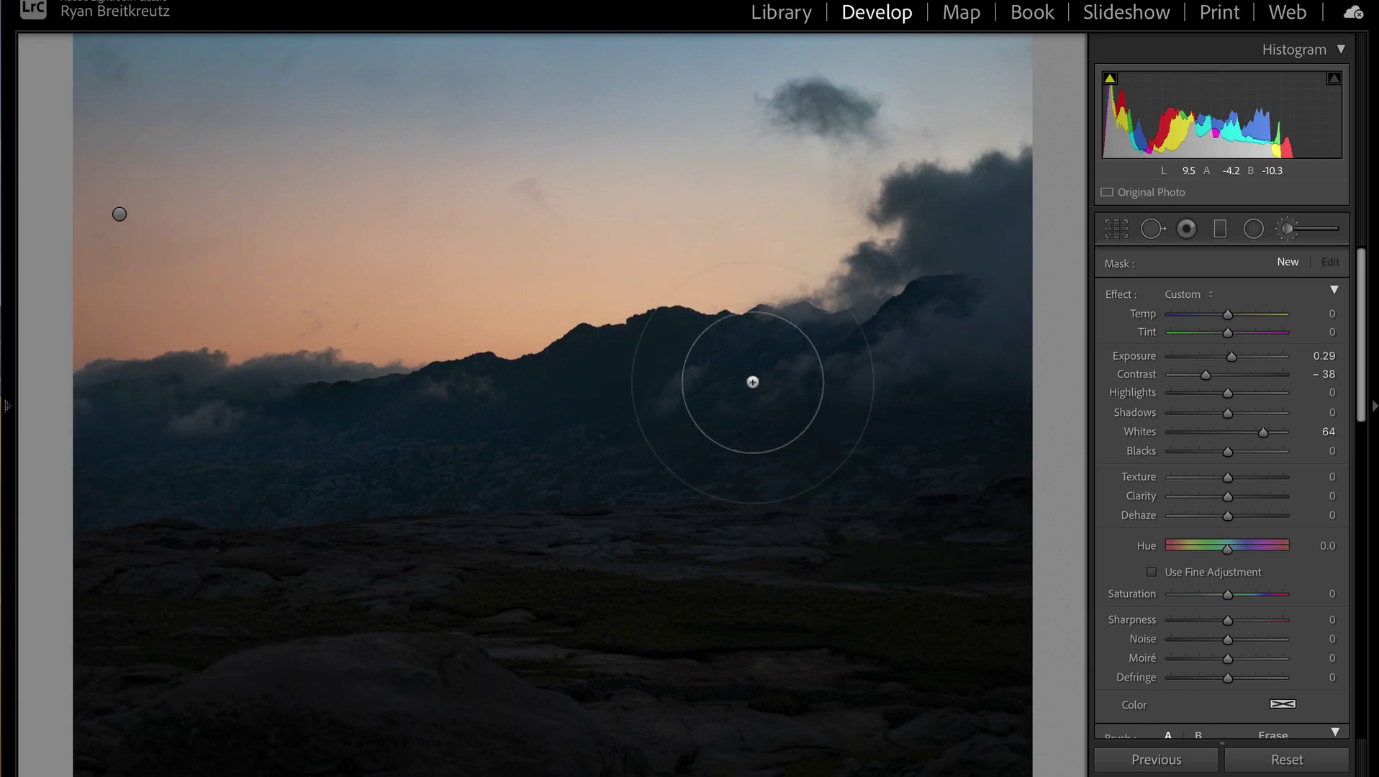
scroll(551, 349, "down", 5)
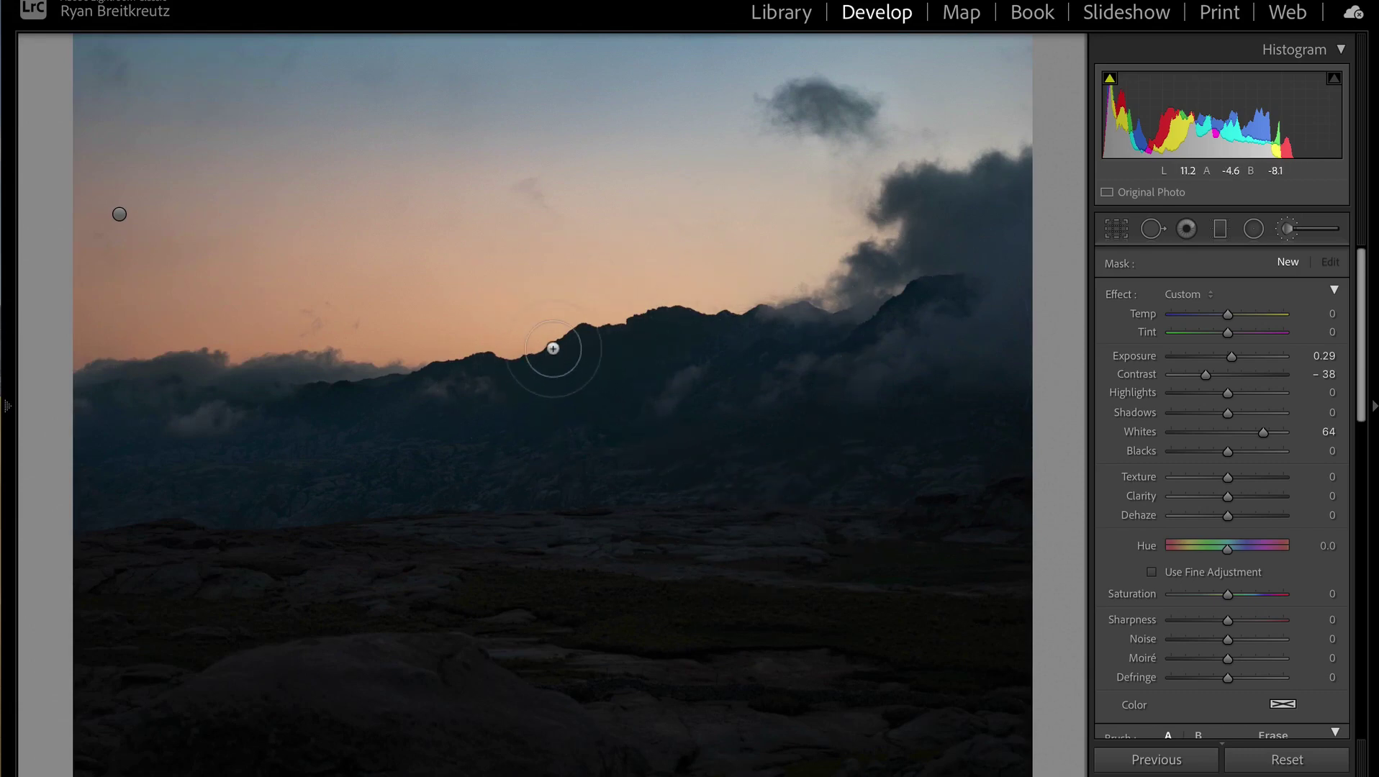
mouse_move(293, 409)
left_mouse_down()
mouse_move(510, 388)
mouse_move(519, 406)
mouse_move(622, 341)
mouse_move(583, 372)
mouse_move(565, 364)
mouse_move(761, 357)
mouse_move(683, 387)
mouse_move(780, 352)
mouse_move(873, 353)
mouse_move(834, 368)
mouse_move(891, 339)
mouse_move(776, 375)
left_mouse_up()
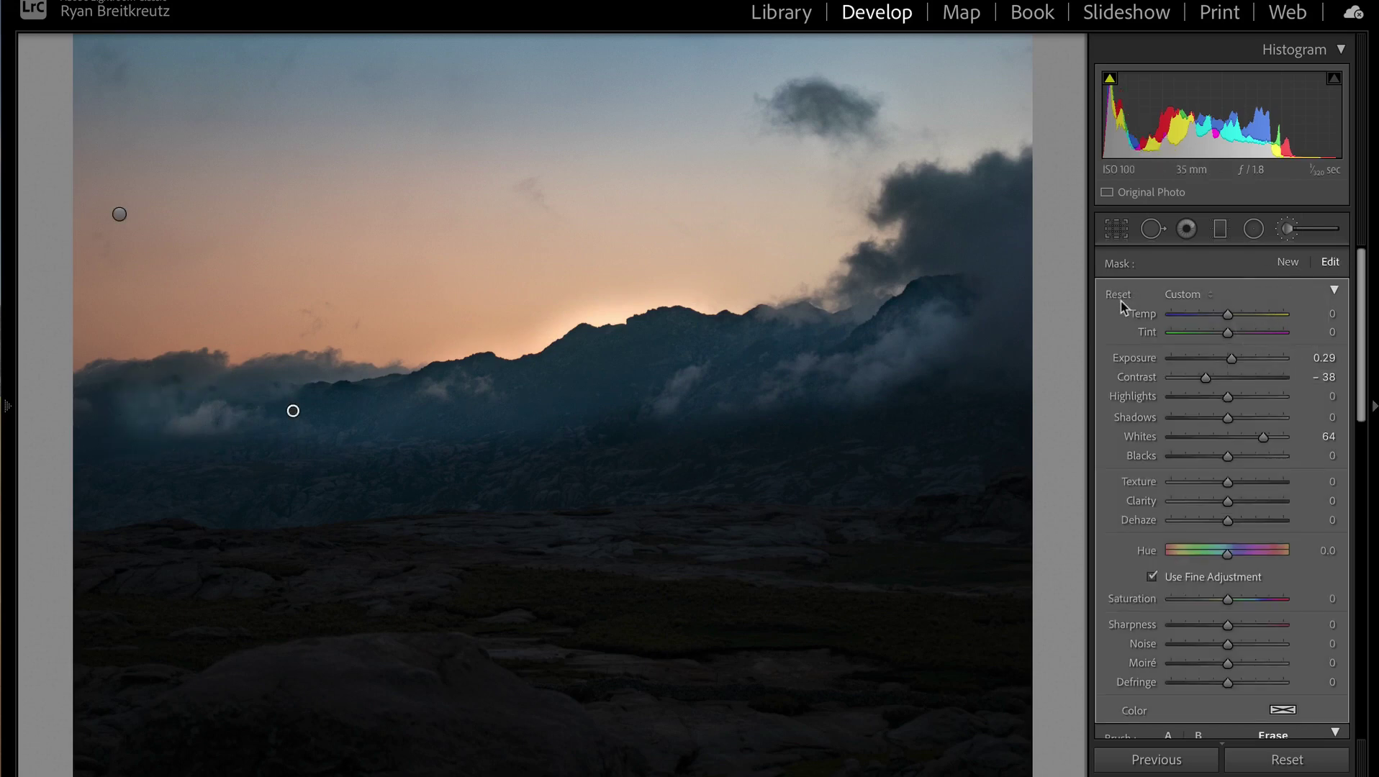
double_click(1120, 294)
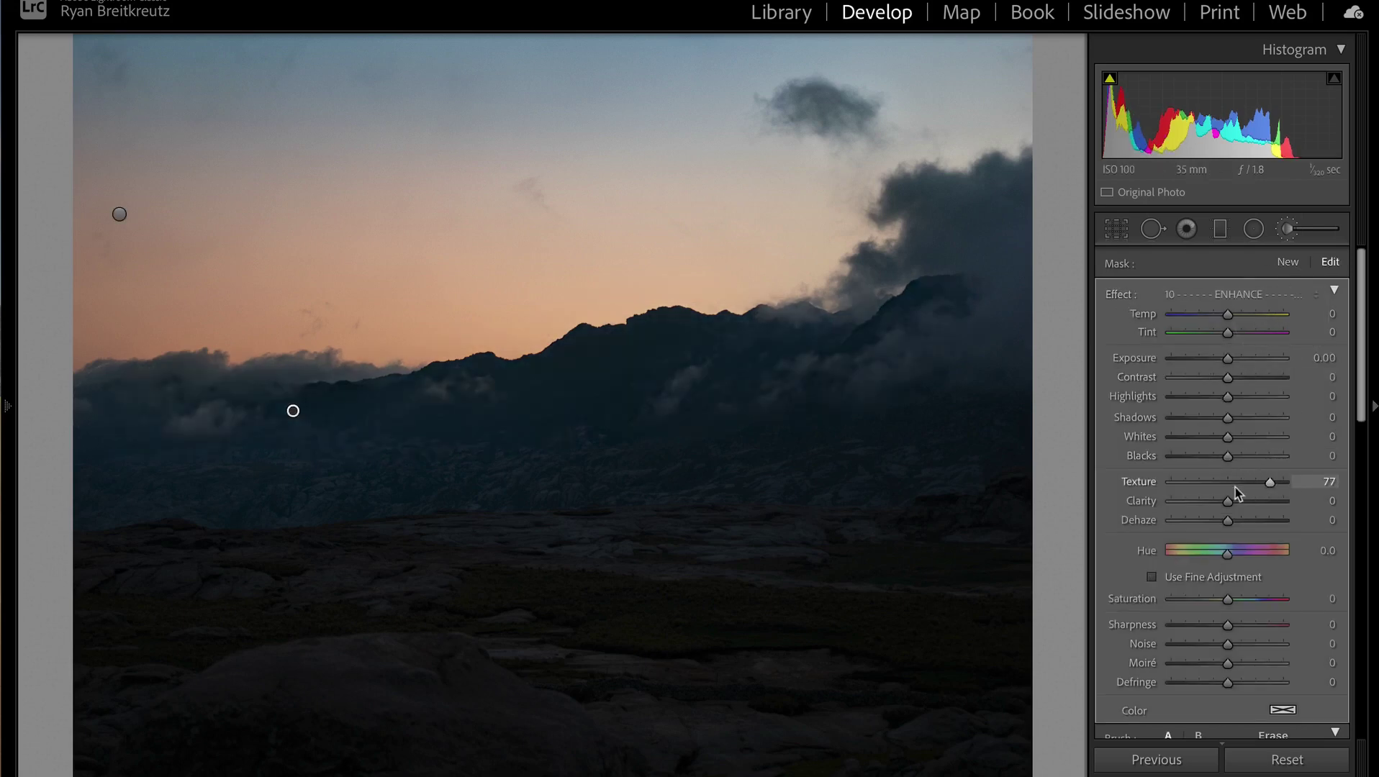
Step: Set the mountain brush adjustment to Contrast 17, Whites 29 and Texture 14, keeping the adjustment itself
left_click_drag(1236, 493, 1238, 492)
mouse_move(1227, 377)
left_mouse_down()
mouse_move(1251, 381)
mouse_move(1238, 382)
left_mouse_up()
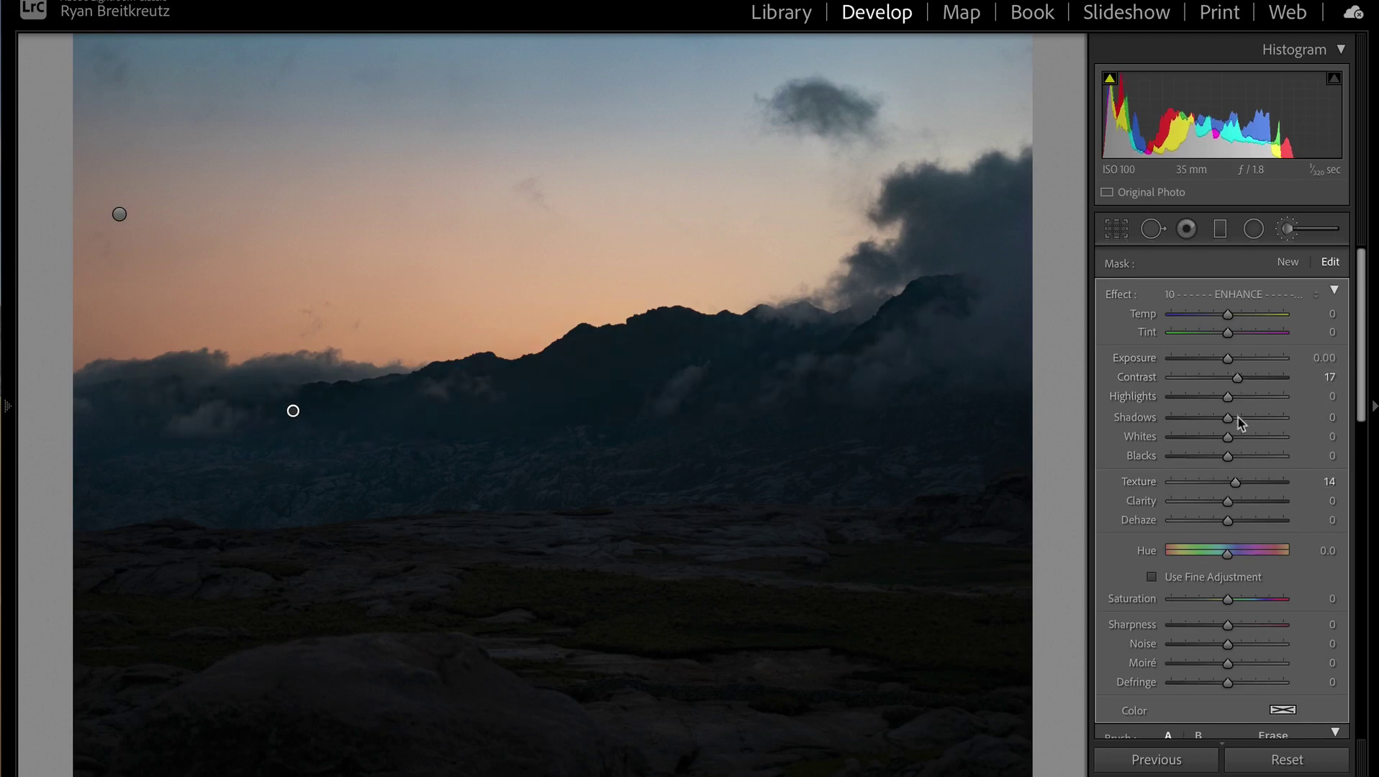
left_click_drag(1227, 437, 1247, 442)
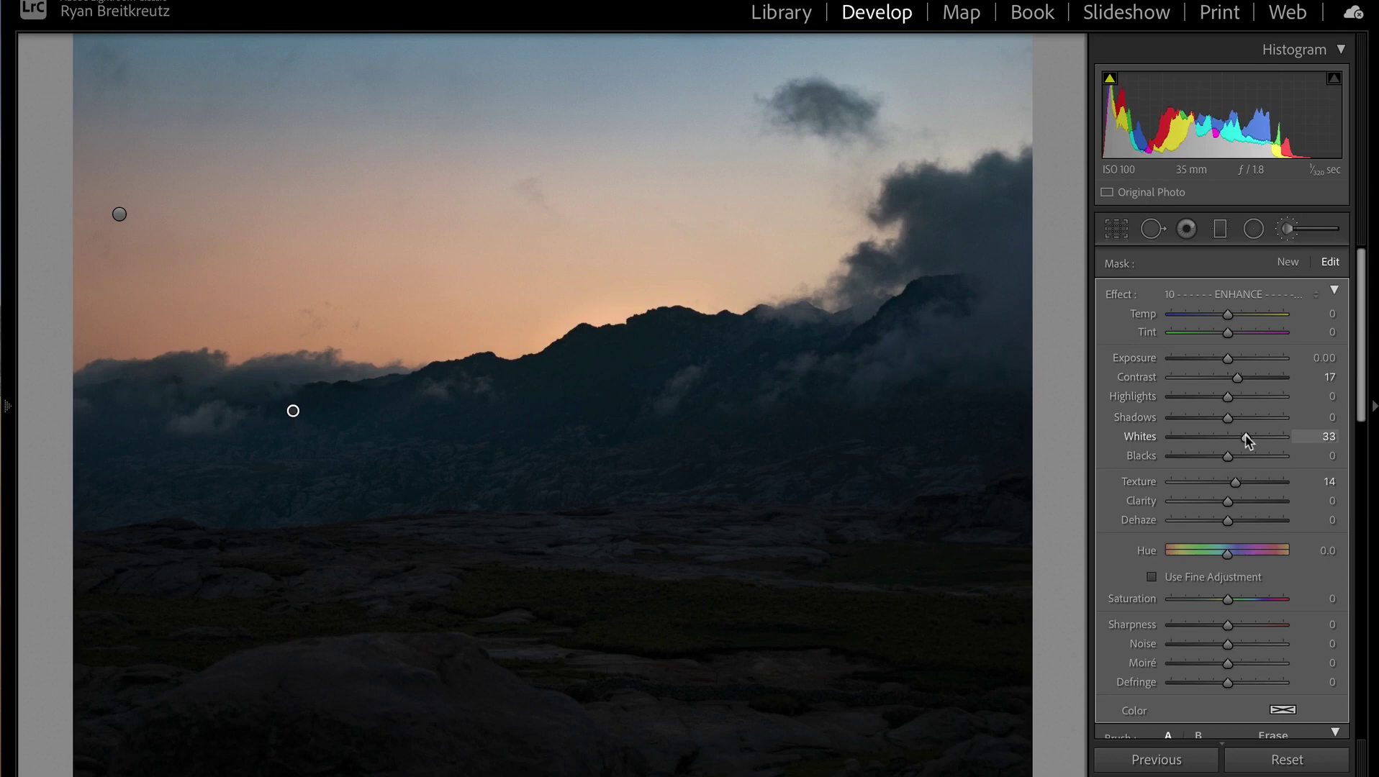
key("Delete")
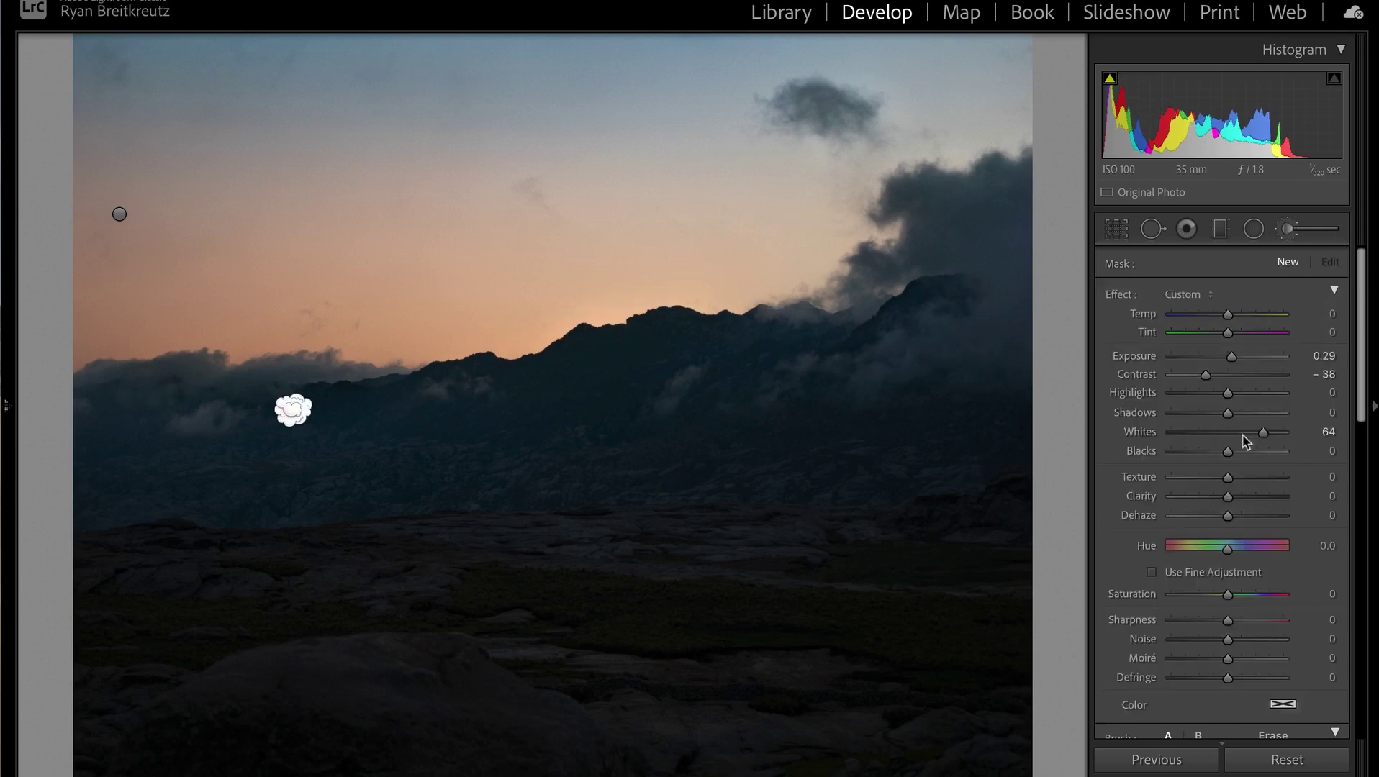
key("ctrl+z")
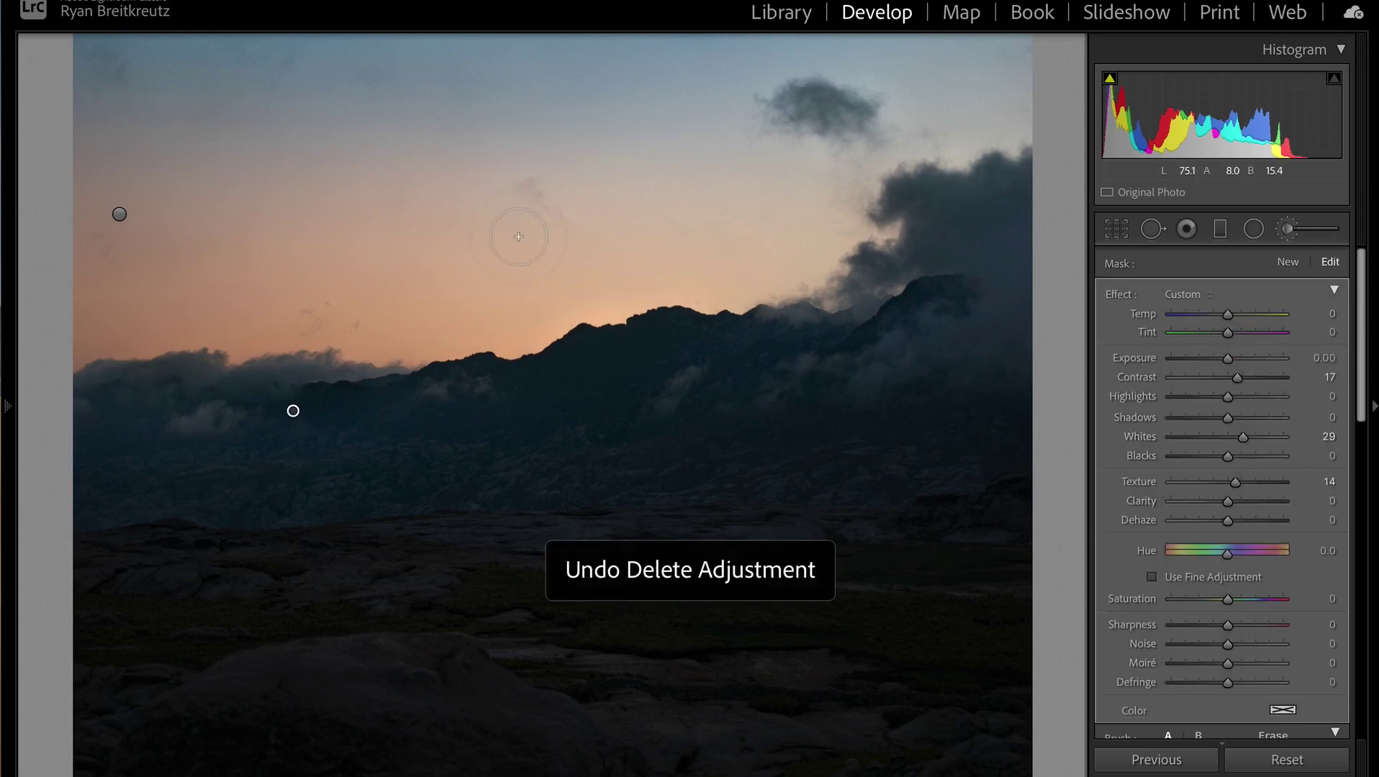
key("z")
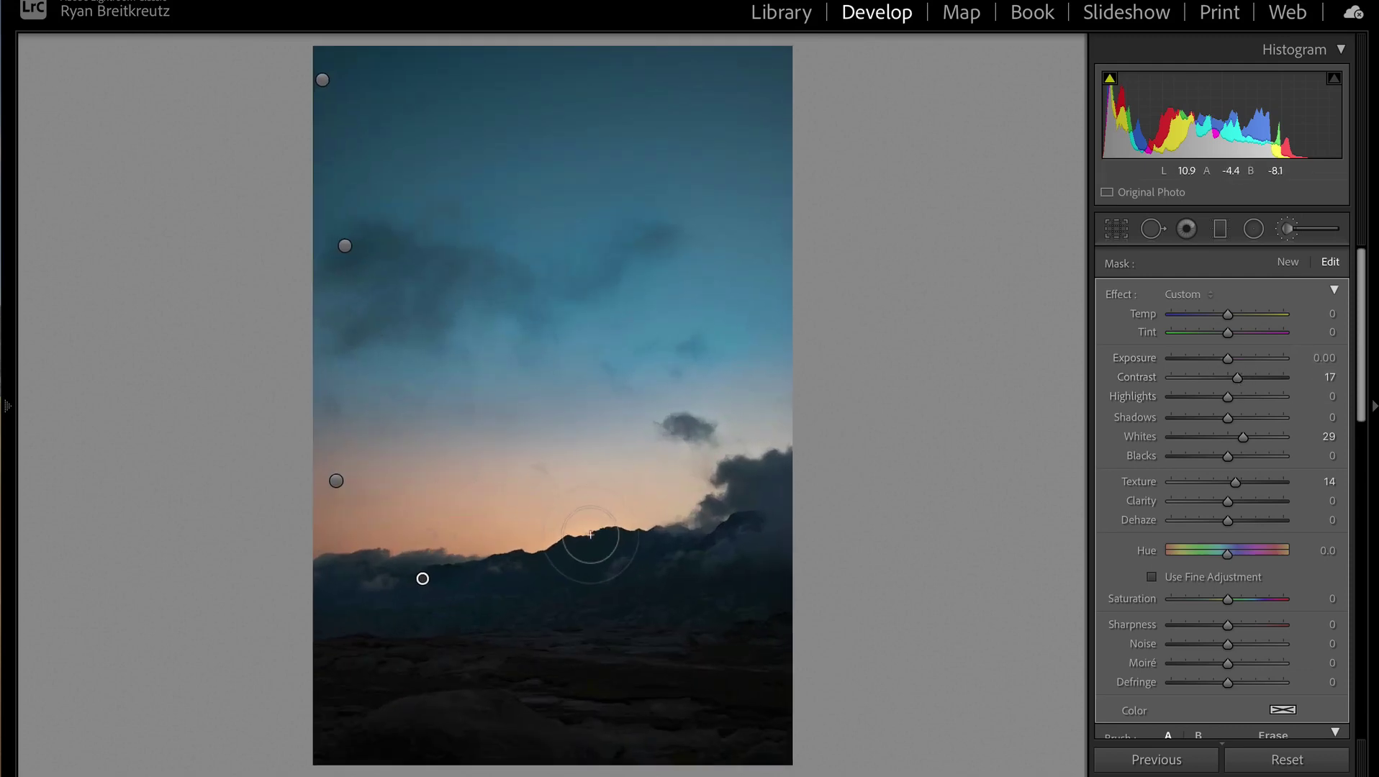
Step: Show the mask overlay and try brushing the mountain mask into the orange sky above the ridge
key("o")
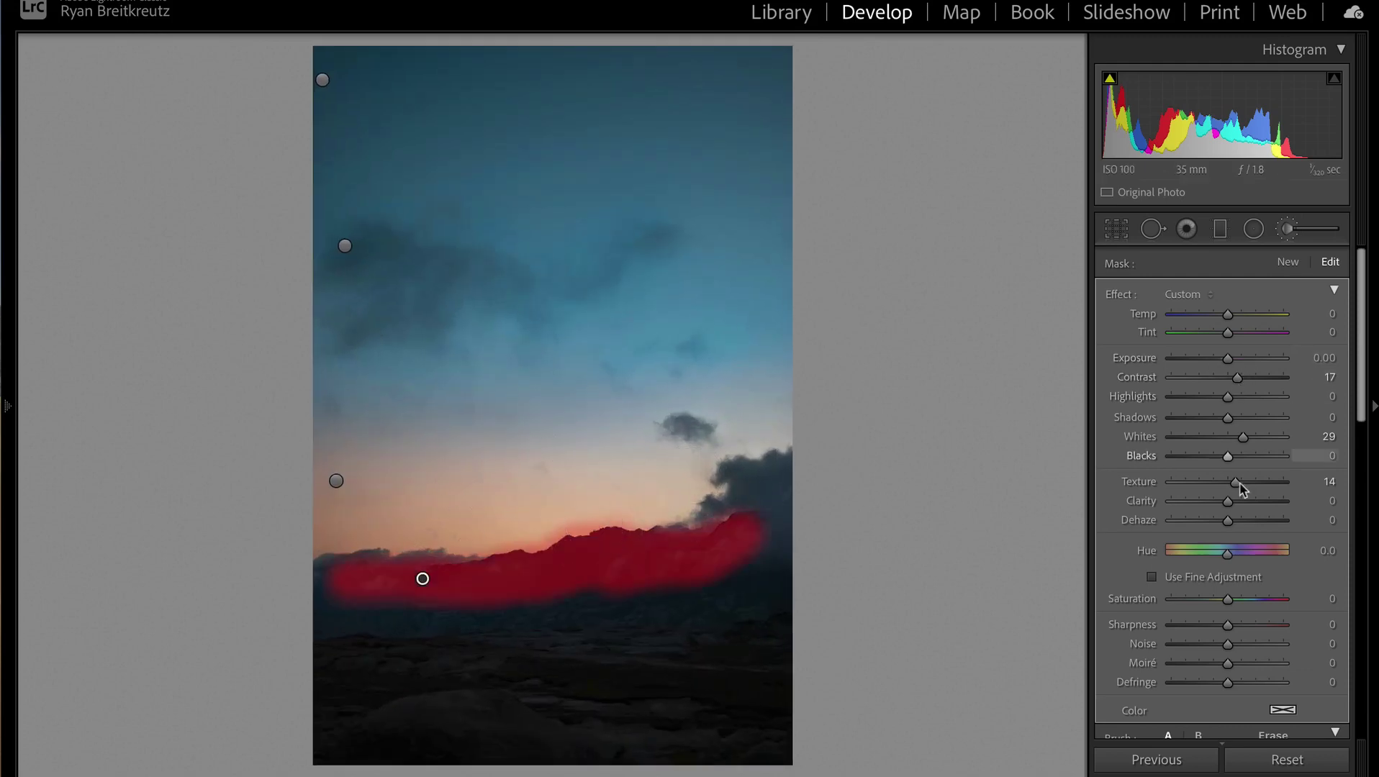
scroll(1278, 574, "down", 5)
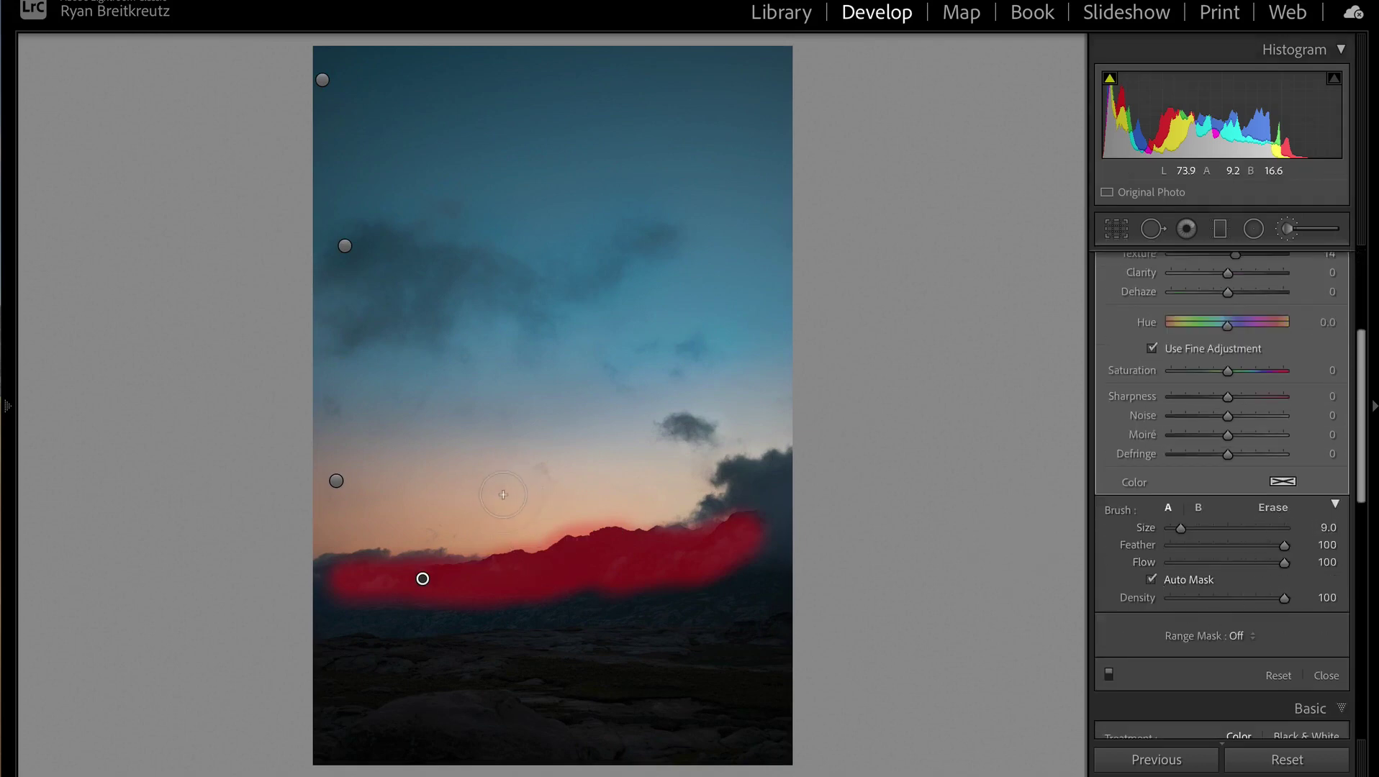
left_click_drag(477, 518, 569, 514)
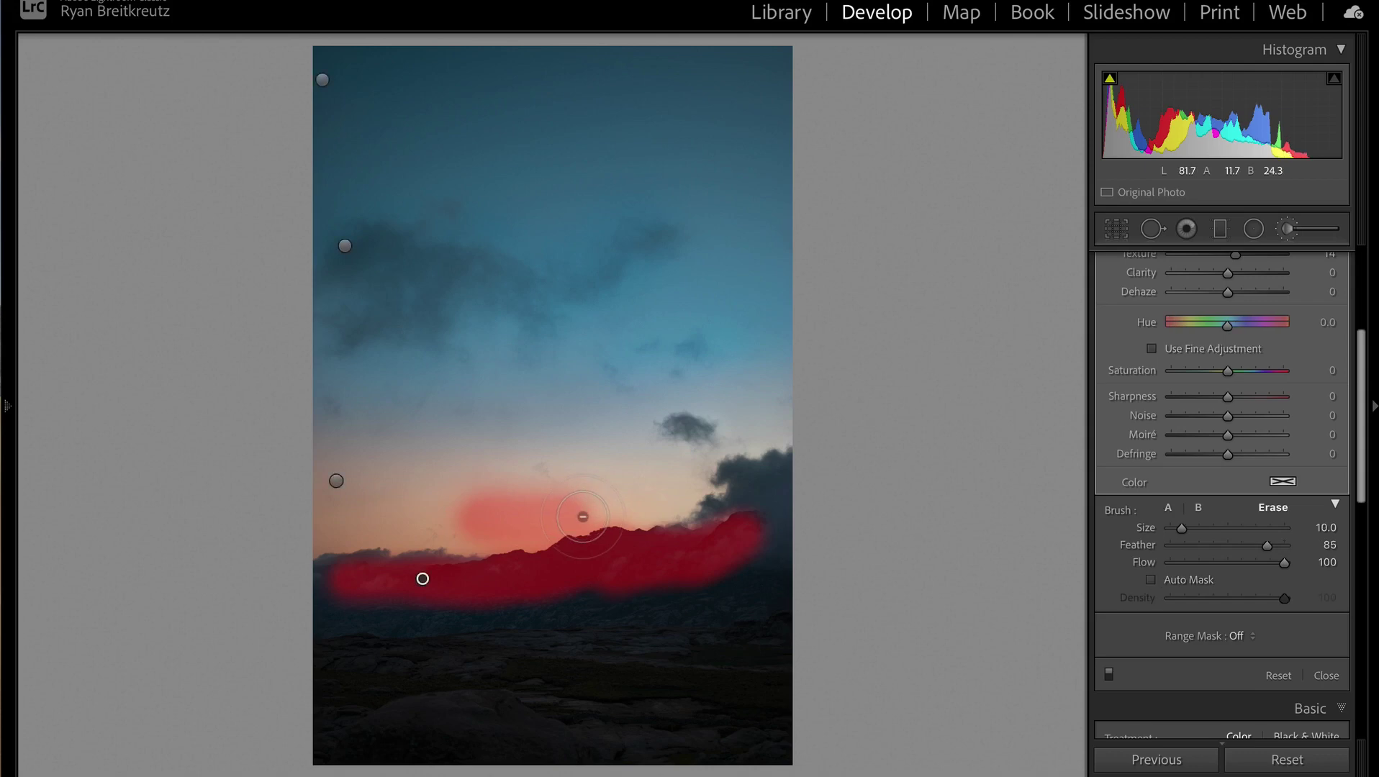
key("ctrl+z")
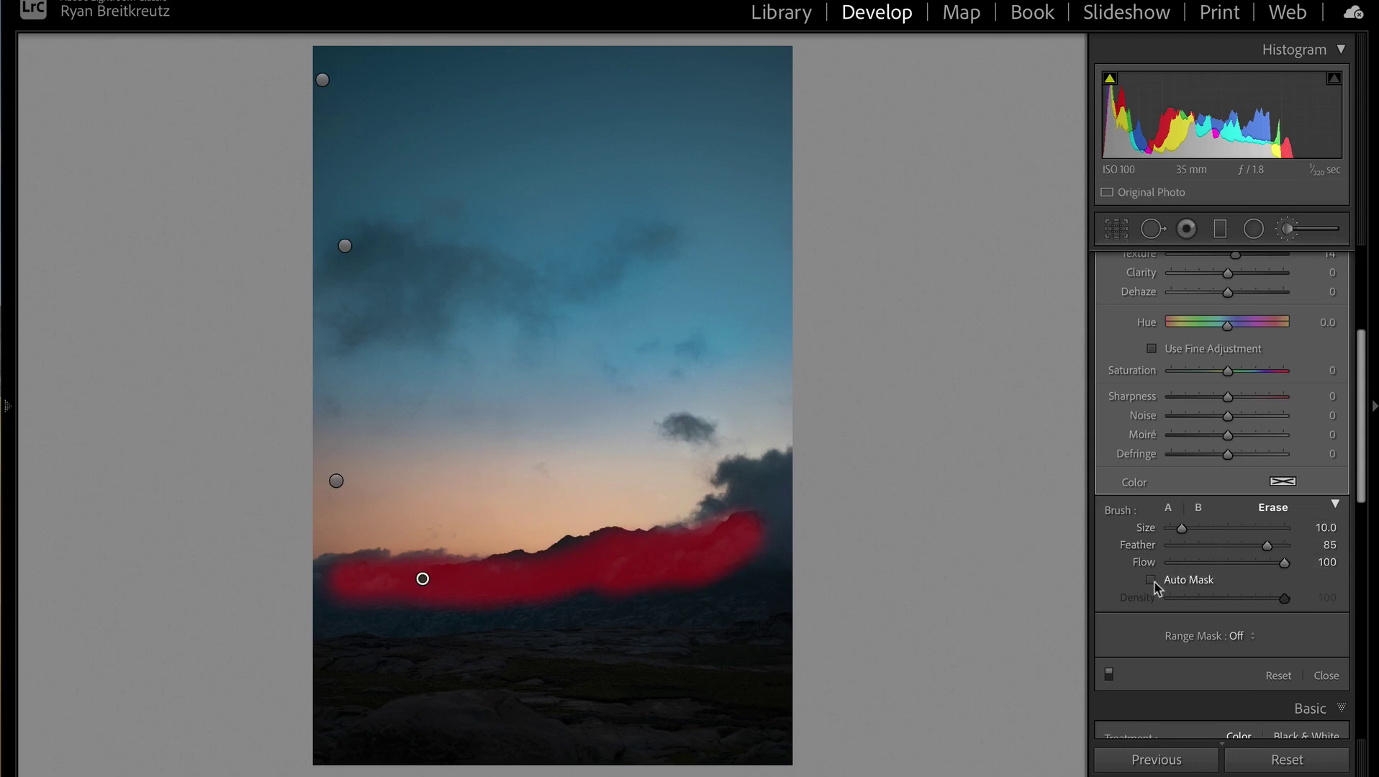
Step: Repaint the mountain mask along the ridge using brush A with Auto Mask on, close the brush and compare with the original
left_click(1169, 509)
left_click(1152, 581)
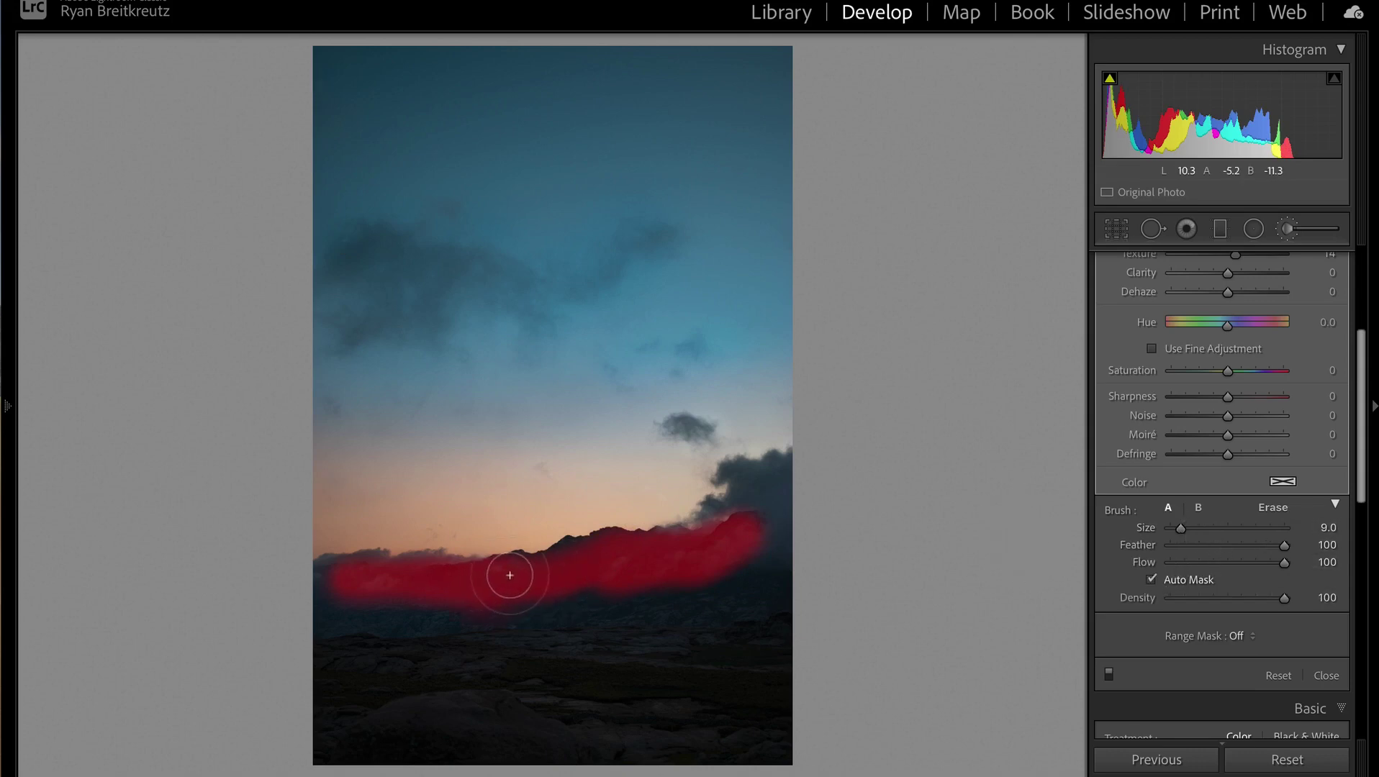
left_click_drag(558, 571, 655, 550)
key("o")
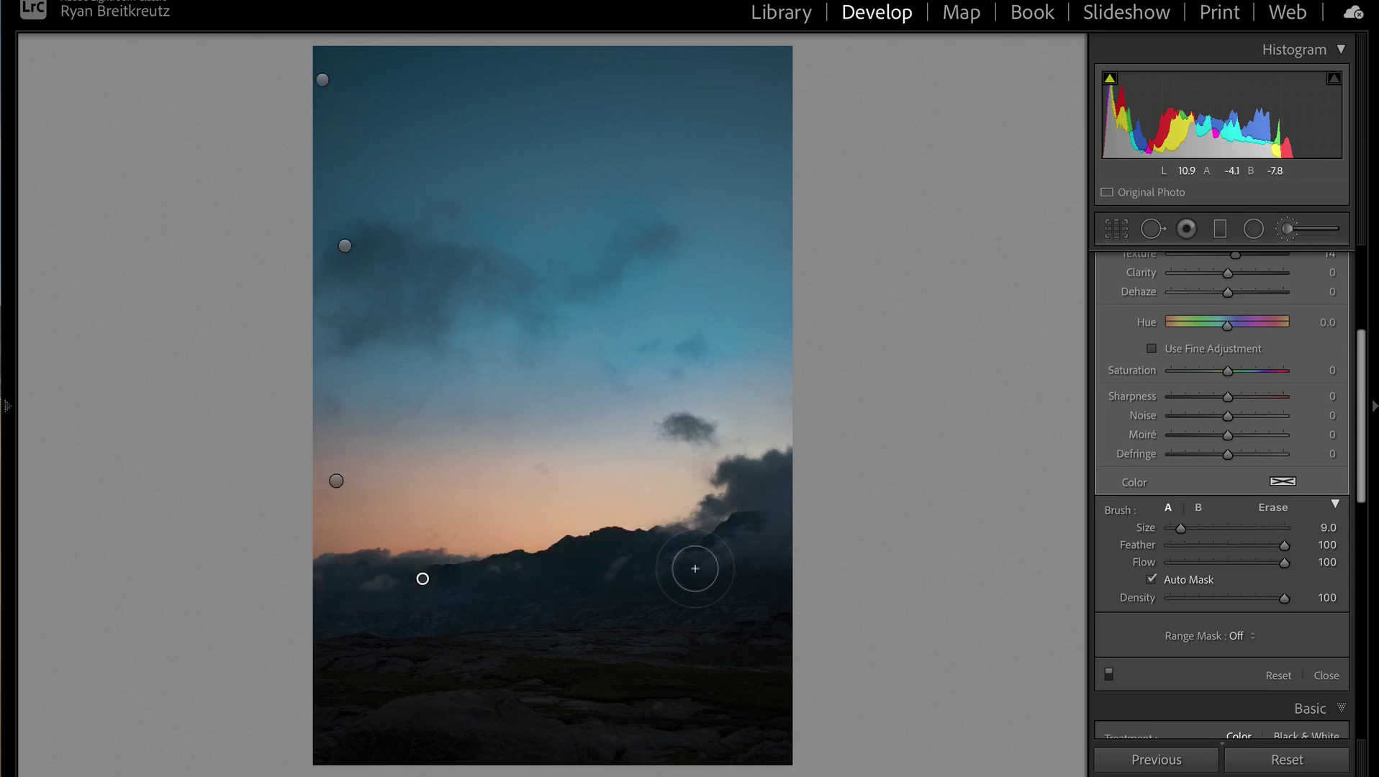
key("k")
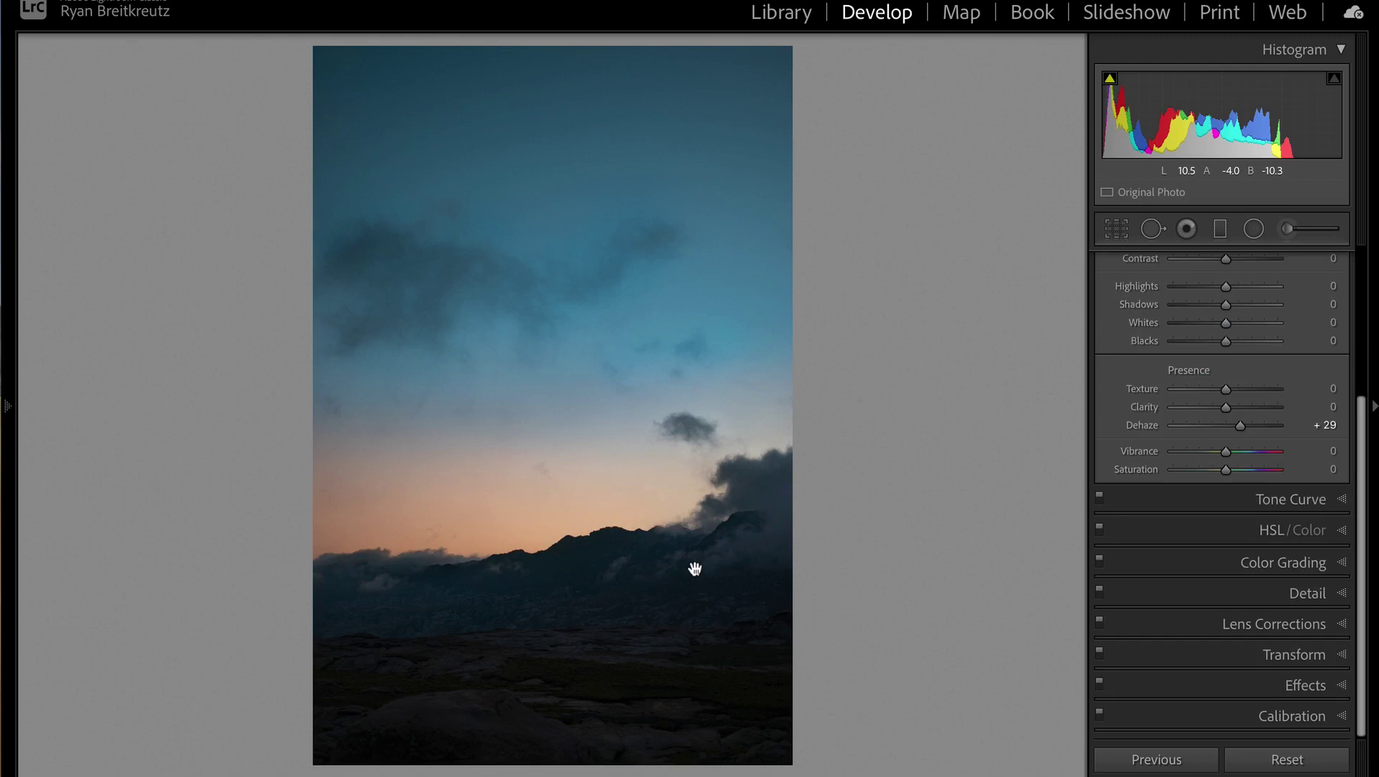
key("backslash")
key("backslash")
key("backslash")
key("backslash")
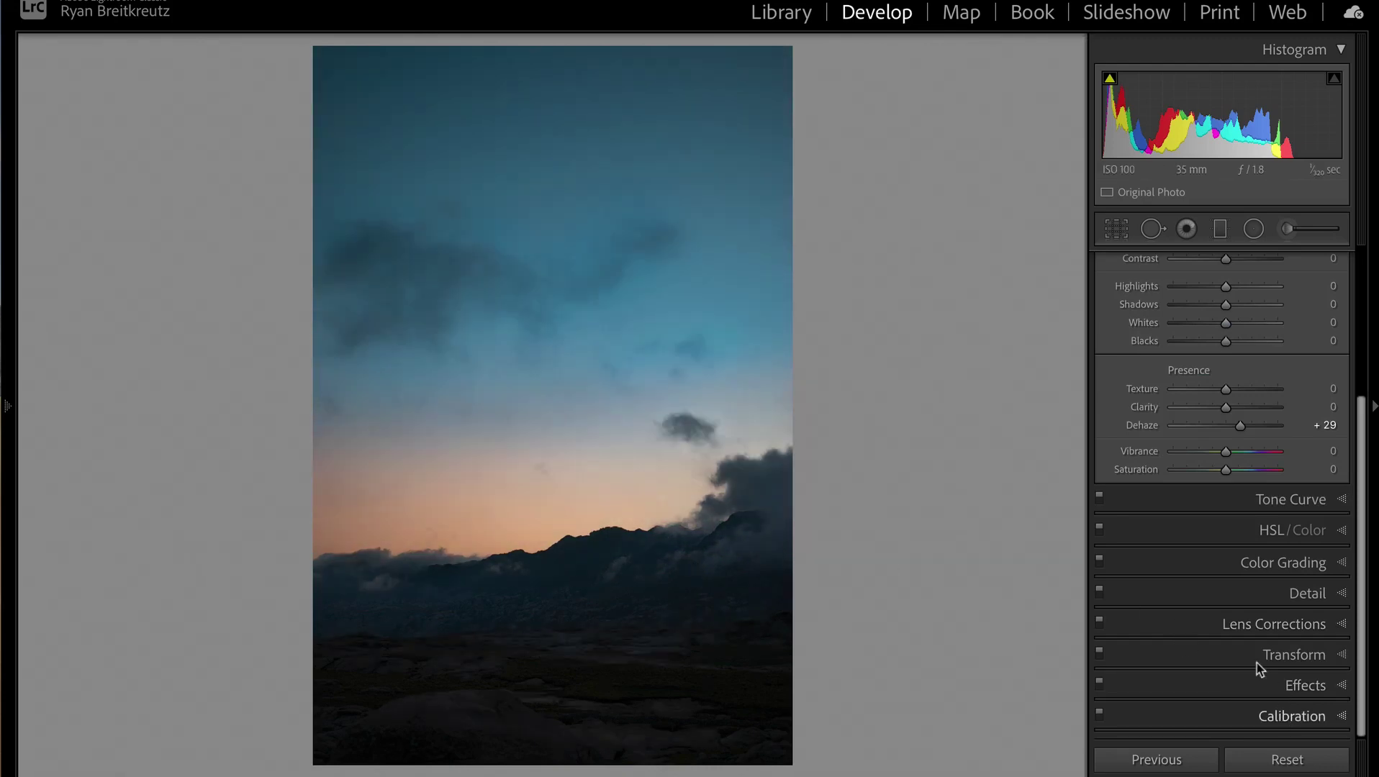
Step: Shift the HSL Blue hue to +43 and set the Blue luminance to −6
left_click(1270, 532)
left_click(1119, 355)
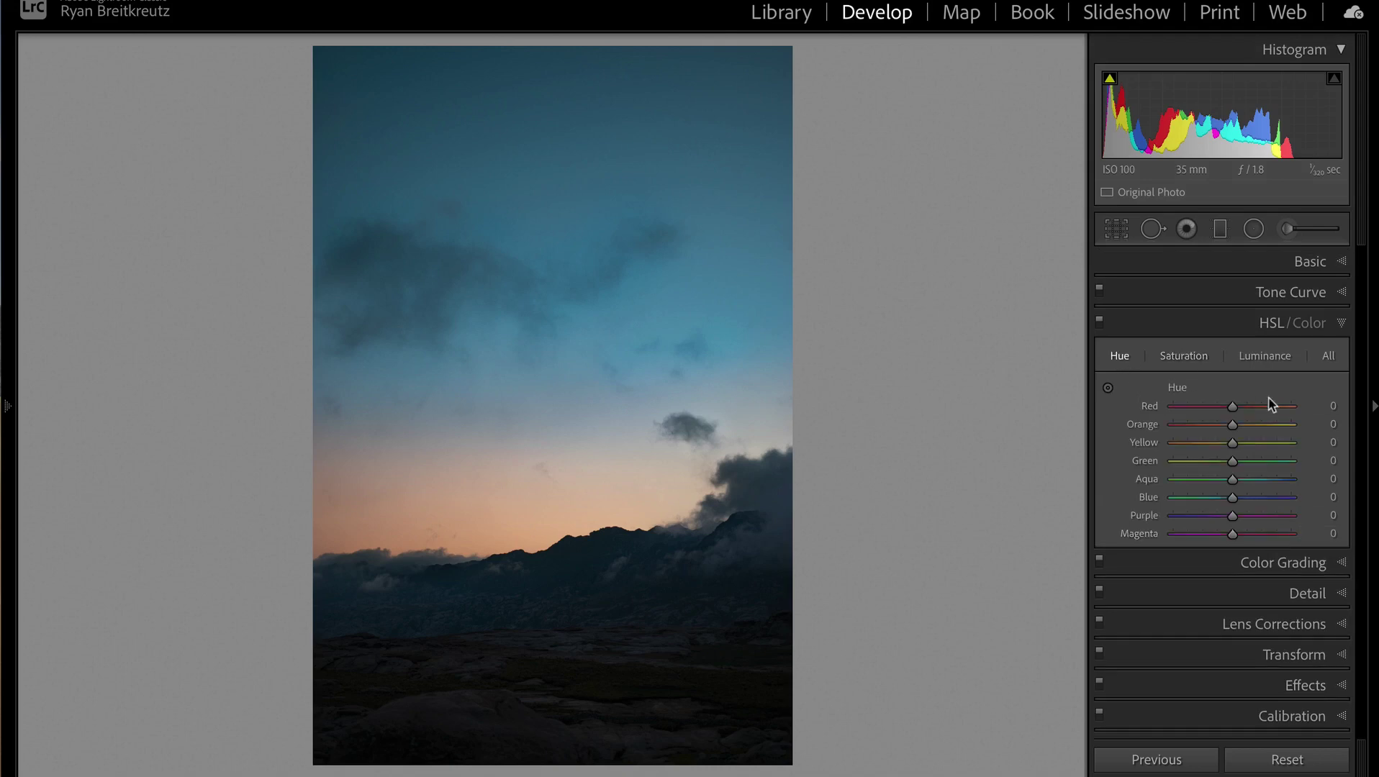
left_click_drag(1222, 500, 1257, 500)
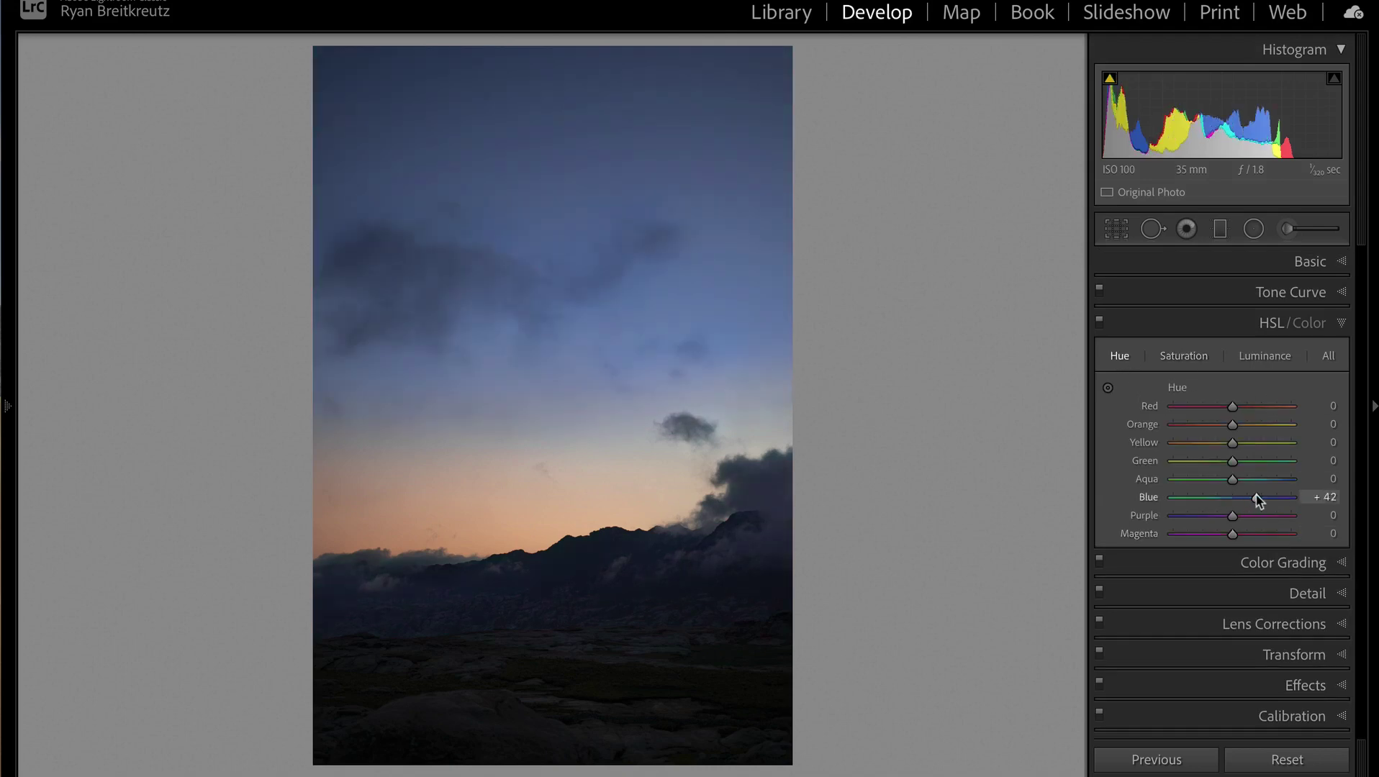
left_click(1253, 363)
left_click(1204, 499)
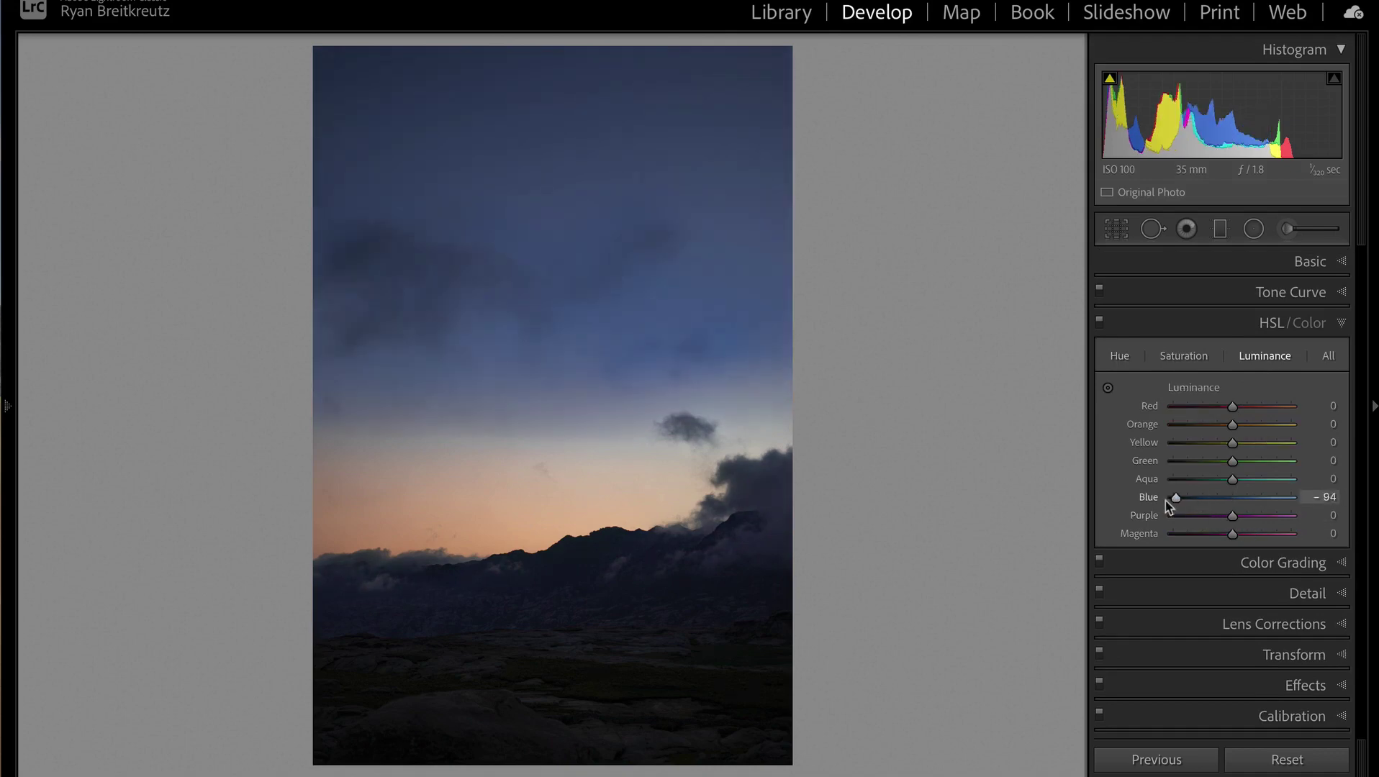
left_click_drag(1166, 501, 1229, 507)
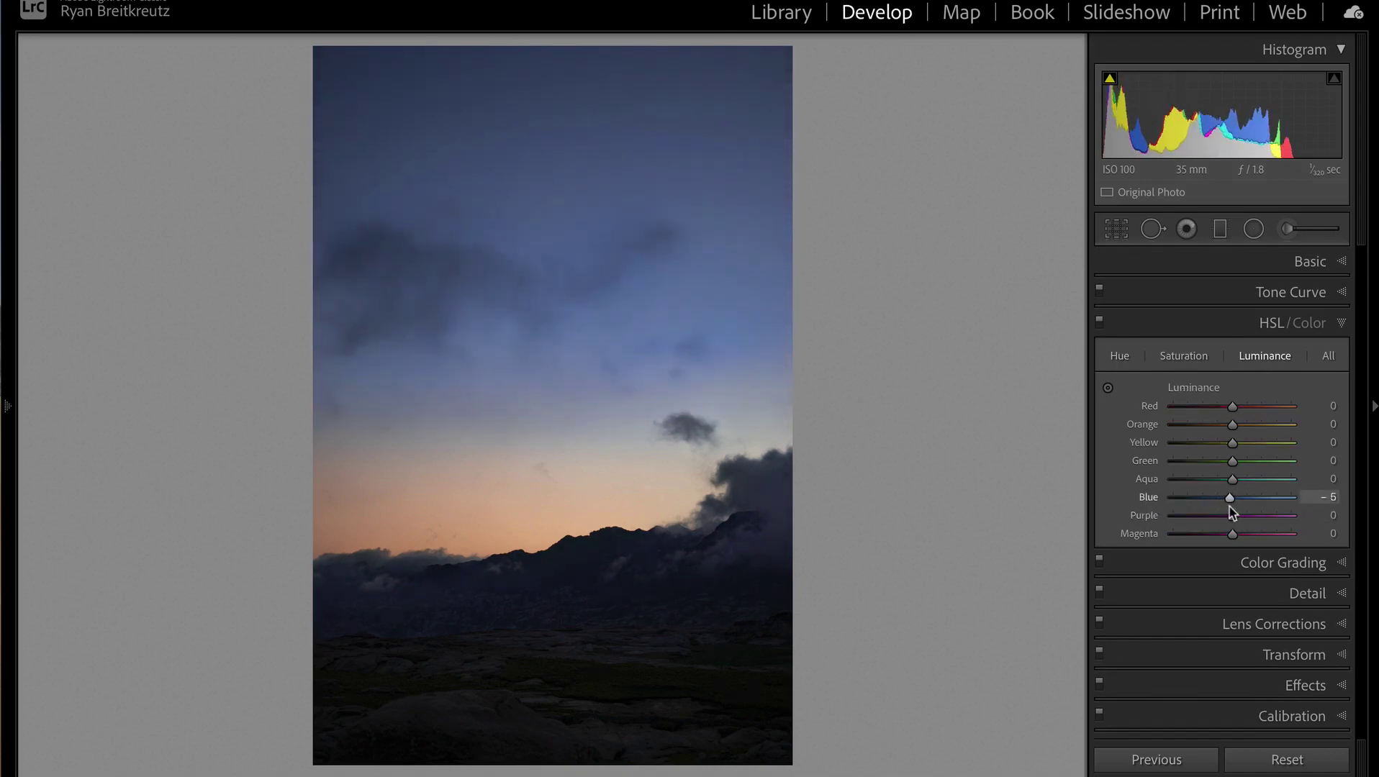
Step: Raise the HSL Orange saturation to +24 and set the Blue hue to +18
mouse_move(1231, 425)
left_mouse_down()
mouse_move(1195, 426)
mouse_move(1229, 427)
left_mouse_up()
left_click(1181, 358)
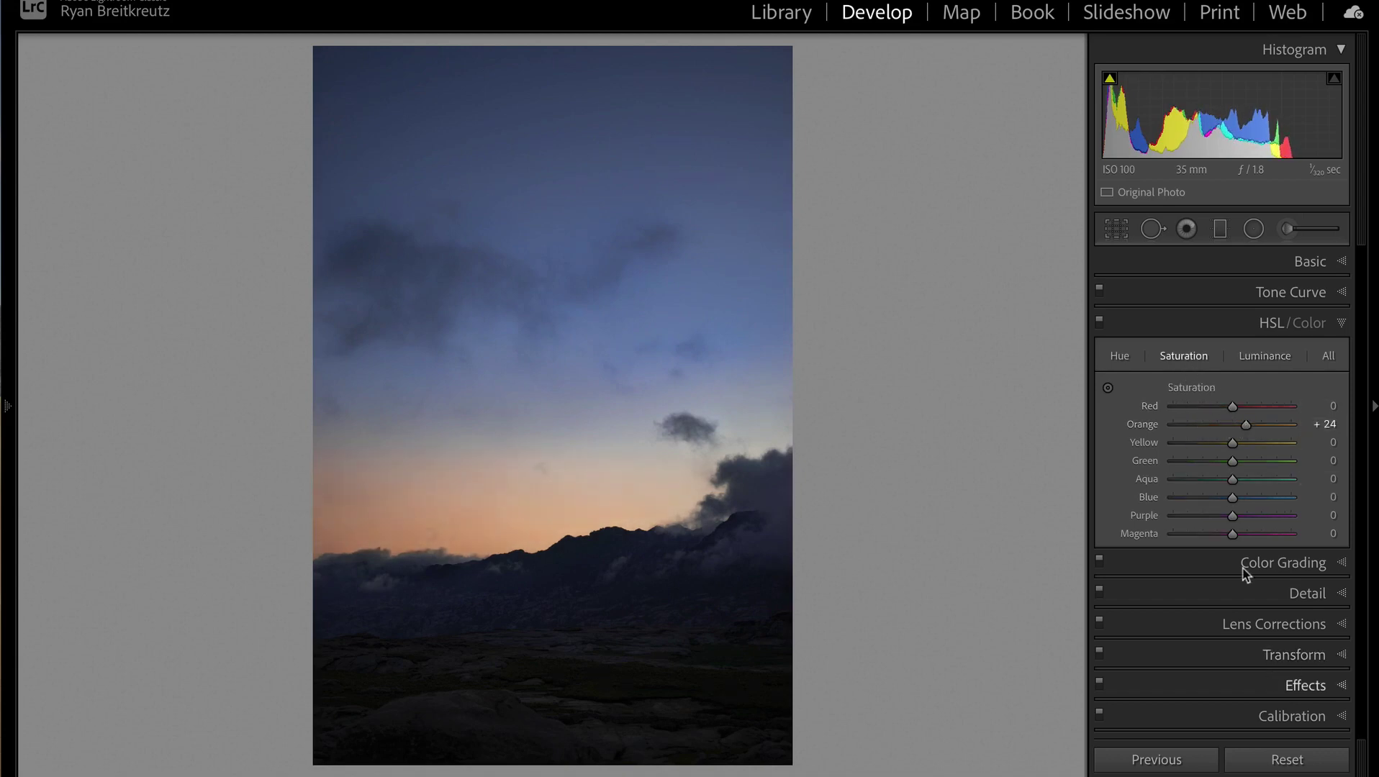
left_click(1115, 357)
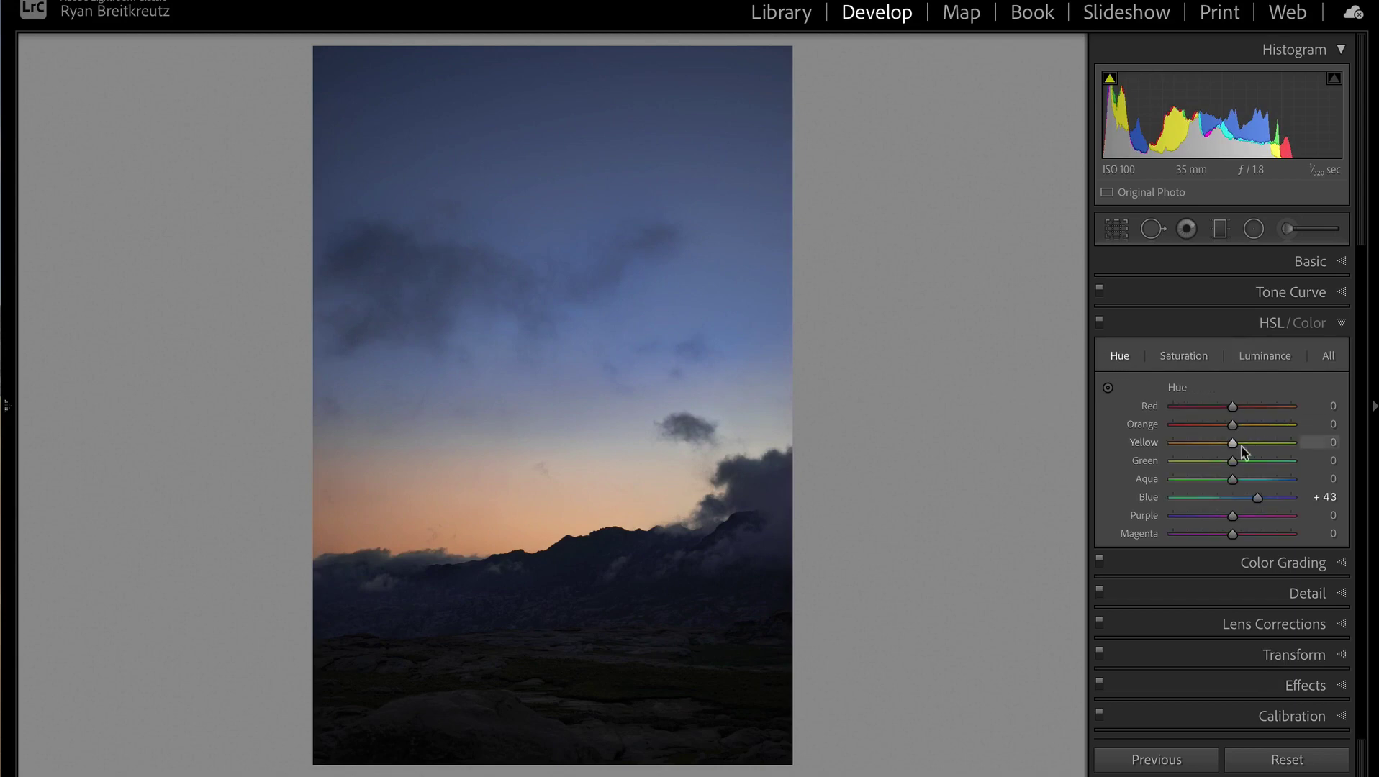
left_click_drag(1232, 498, 1243, 502)
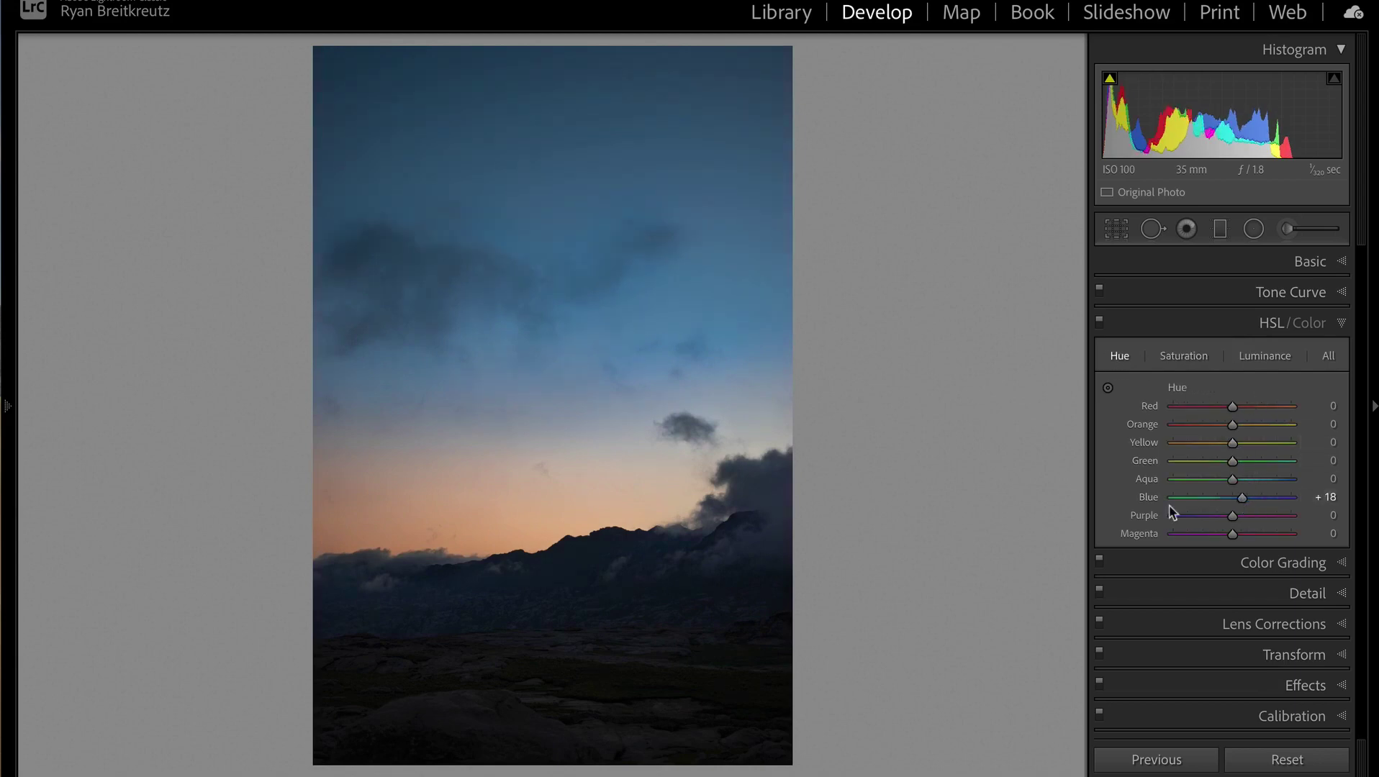
Step: Try shifting the Shadows Tint in the dusk photo's camera calibration
left_click(1294, 719)
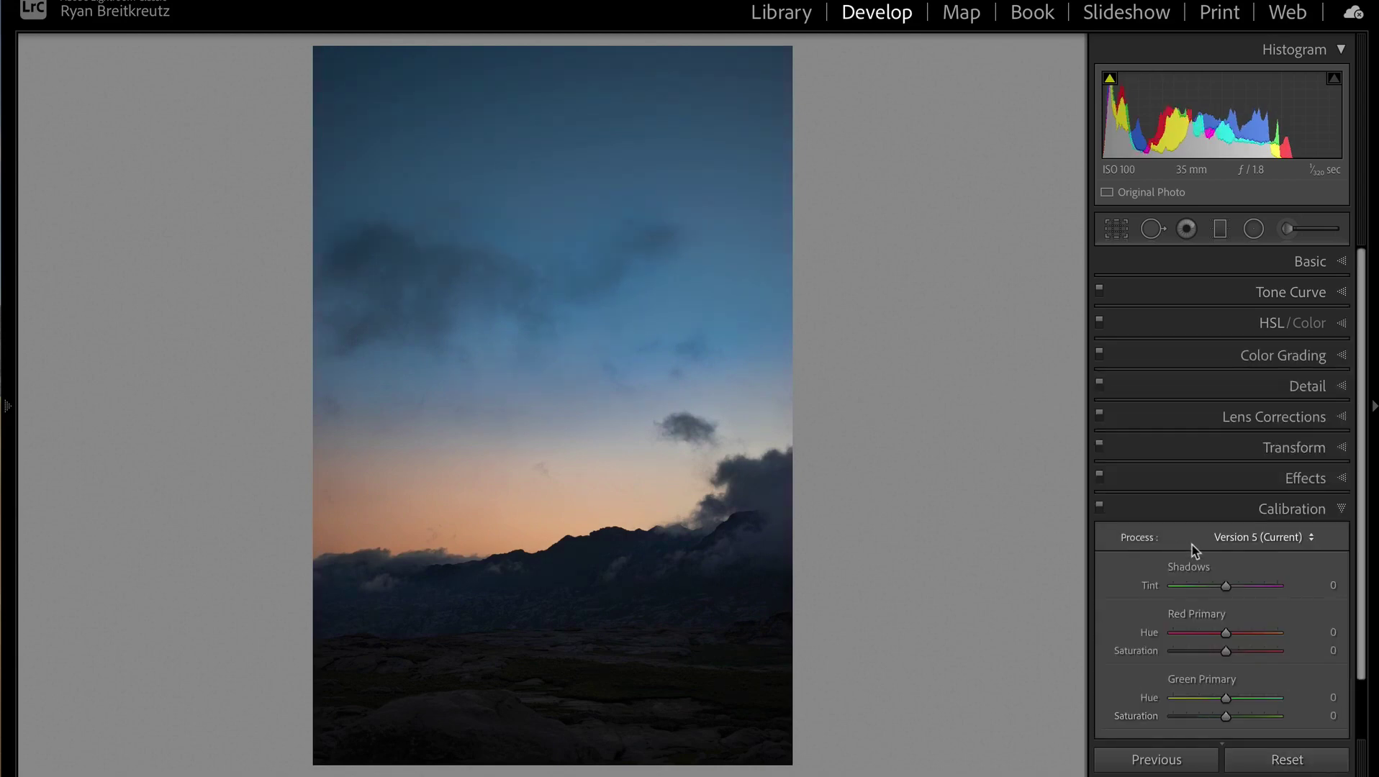
left_click_drag(1199, 587, 1278, 587)
left_click(1341, 510)
Step: Go to the river bridge photo, reset all its edits and straighten it with a slightly rotated crop
key("Right")
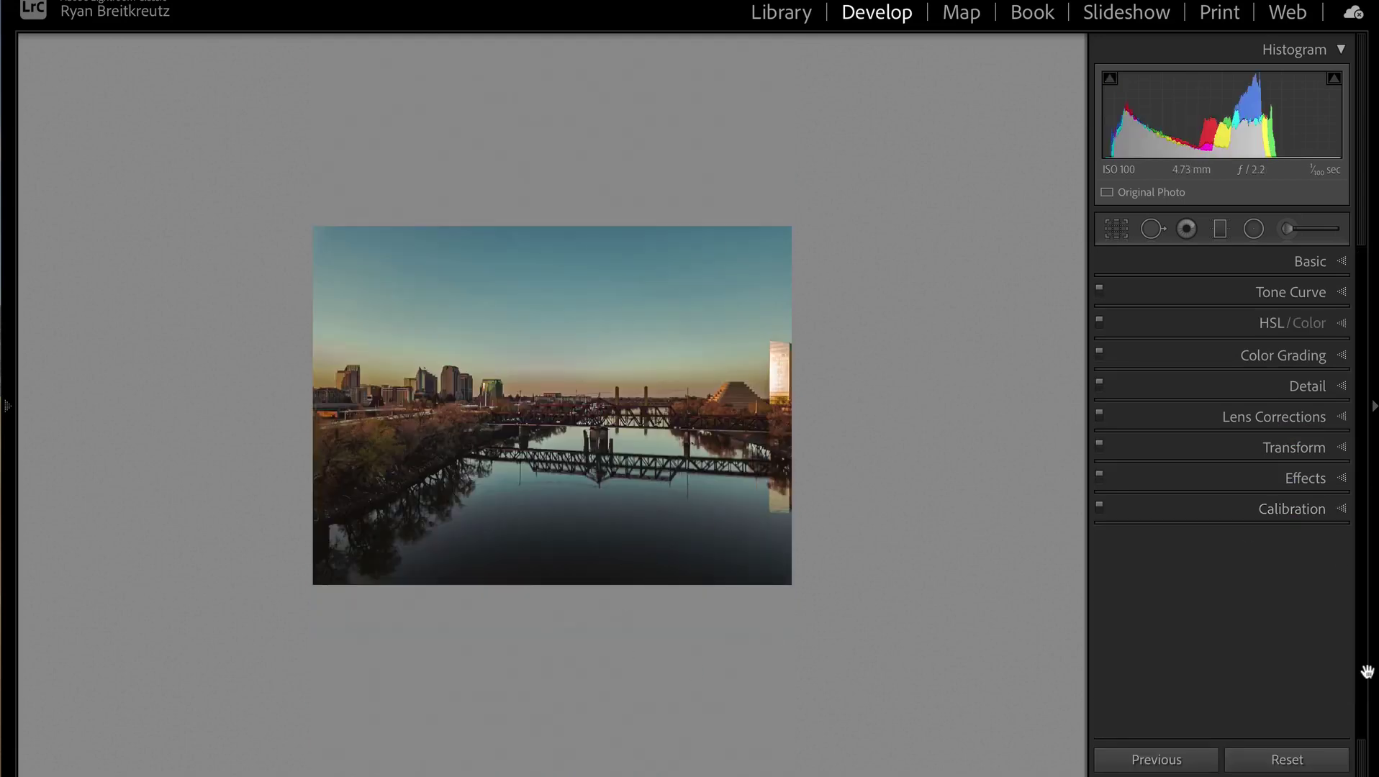
left_click(1288, 762)
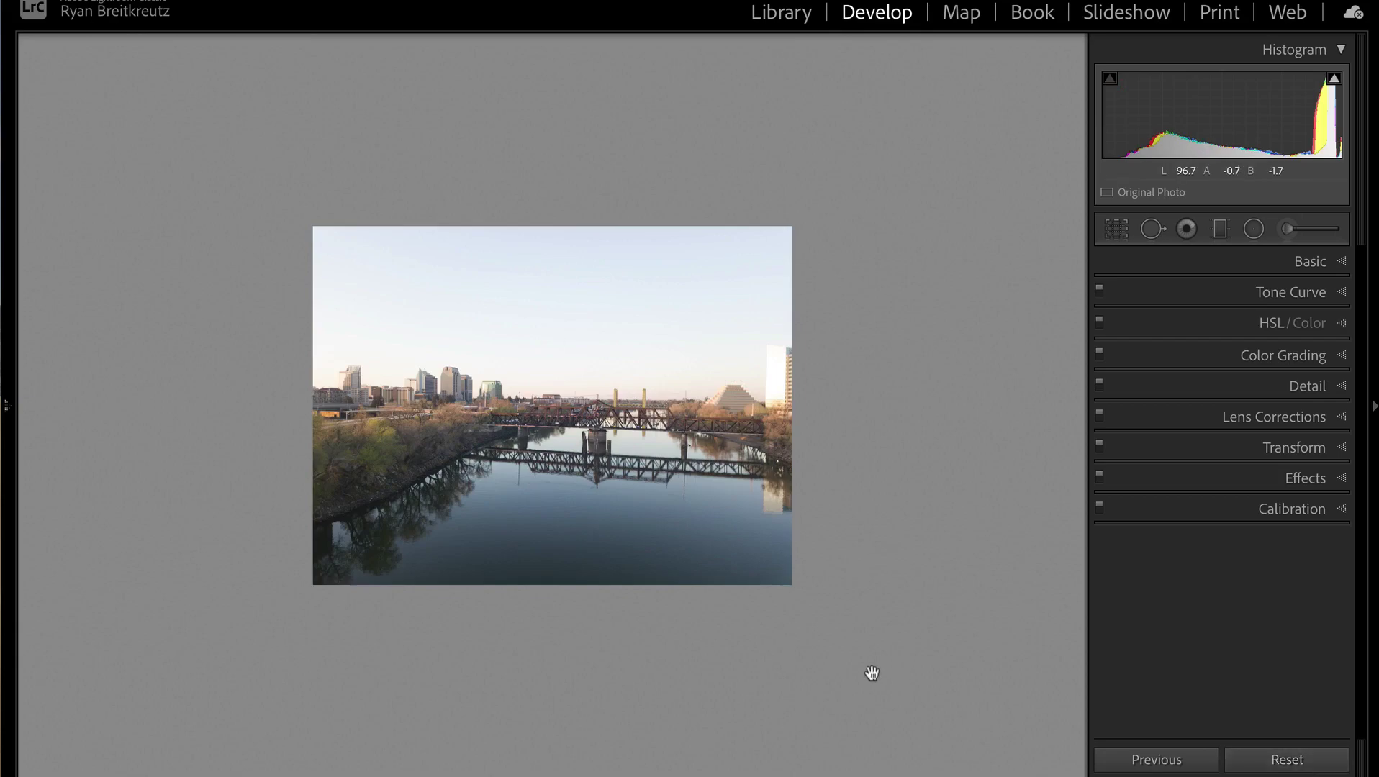
key("r")
left_click_drag(1057, 81, 1051, 68)
key("Return")
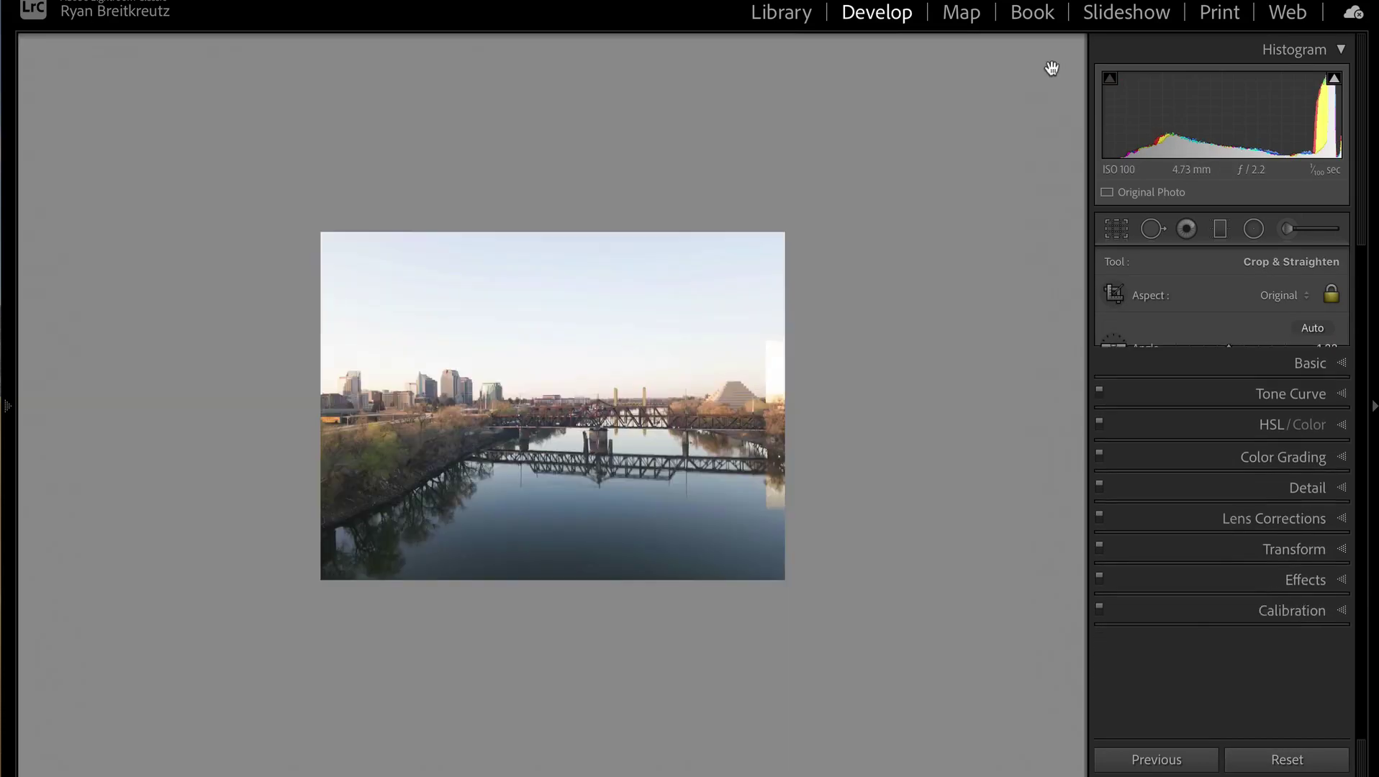
left_click(306, 372)
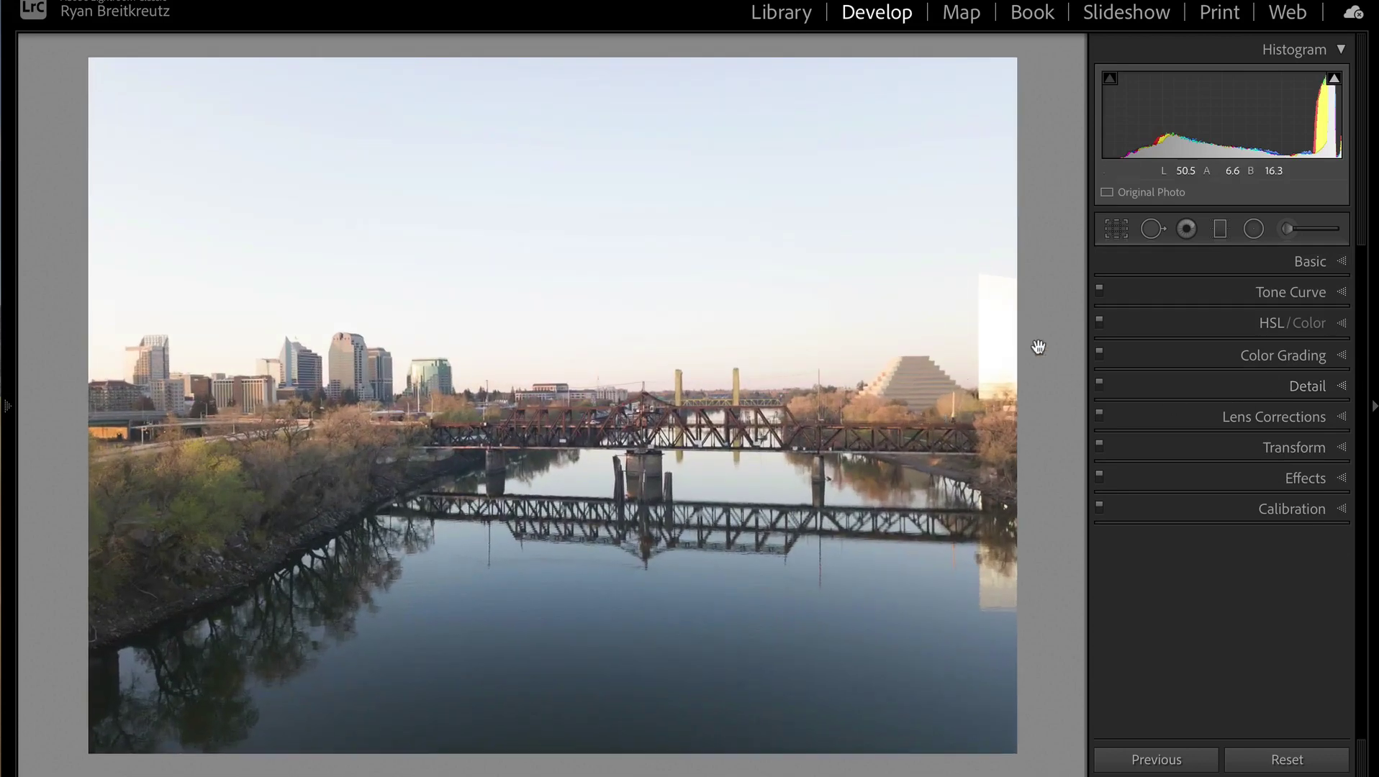
Step: Set the river bridge photo's Exposure to −2.30 and activate the adjustment brush
left_click(1299, 267)
left_click_drag(1216, 460, 1202, 463)
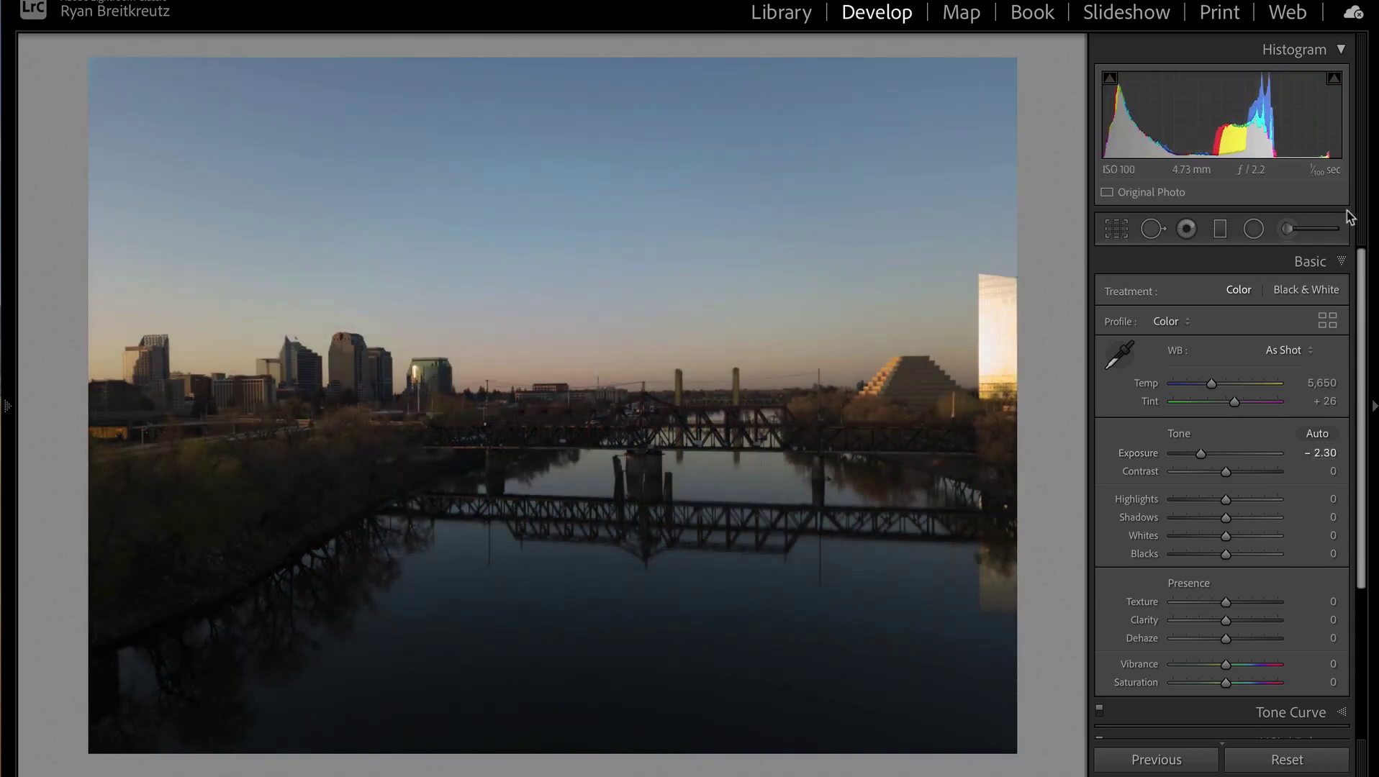
left_click(1288, 229)
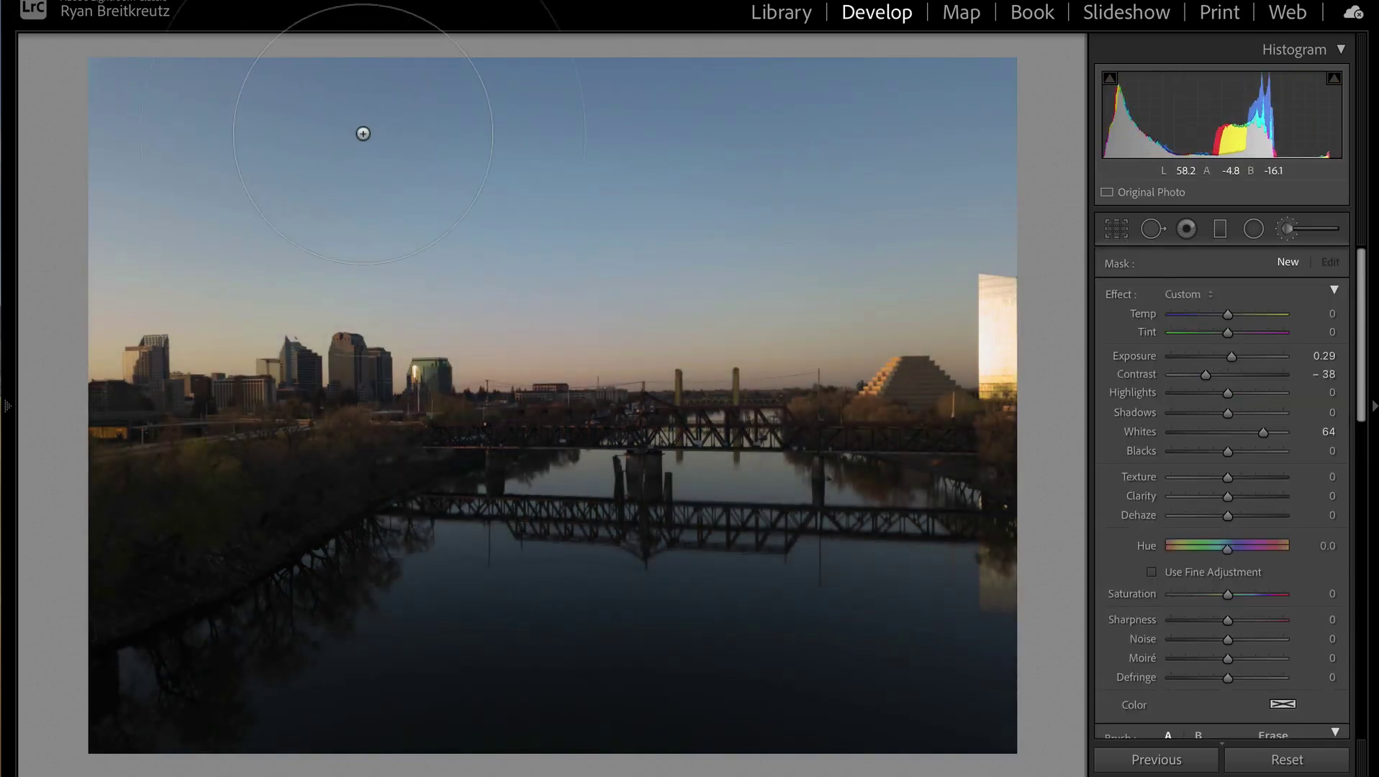
Step: Try painting a size 41 brush mask across the sky with Auto Mask on, and delete that adjustment
mouse_move(117, 99)
left_mouse_down()
mouse_move(810, 112)
mouse_move(612, 91)
mouse_move(893, 101)
left_mouse_up()
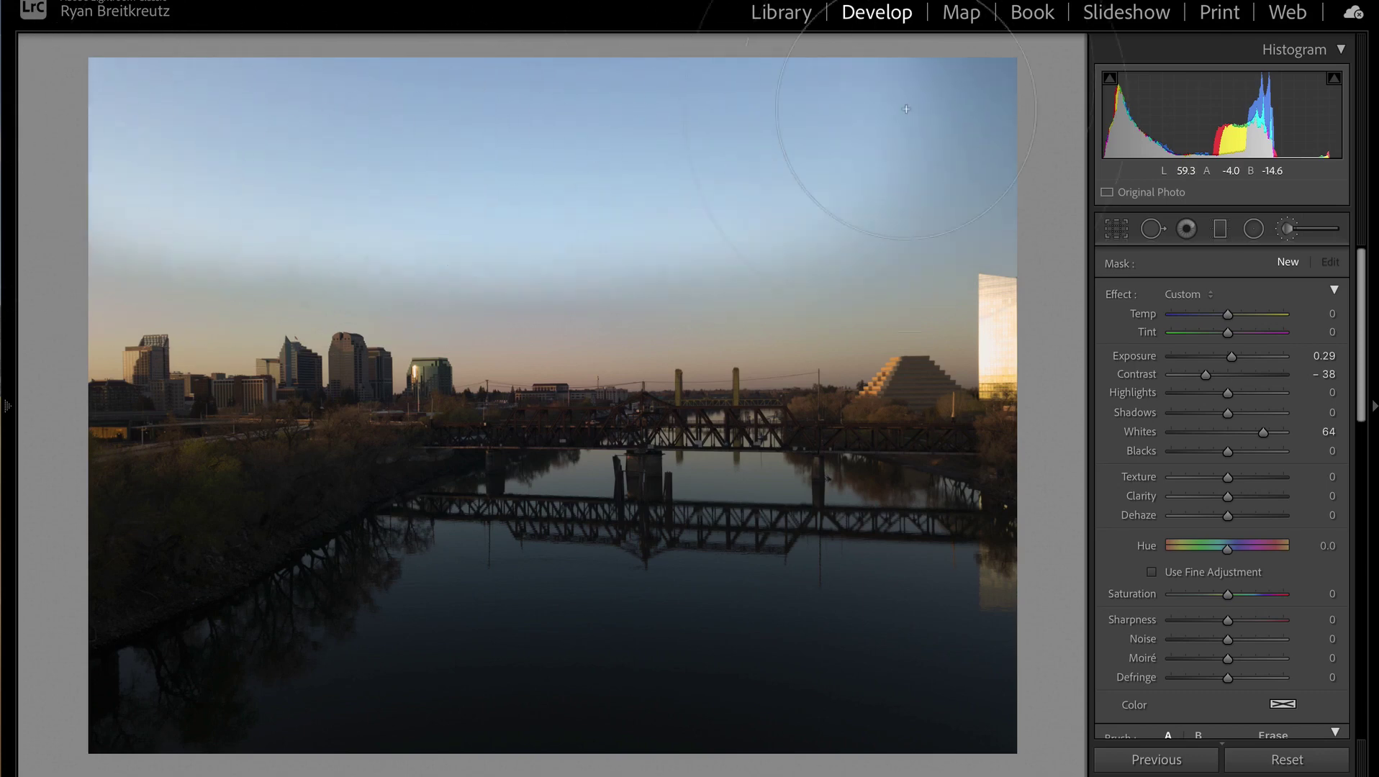
scroll(1280, 584, "down", 3)
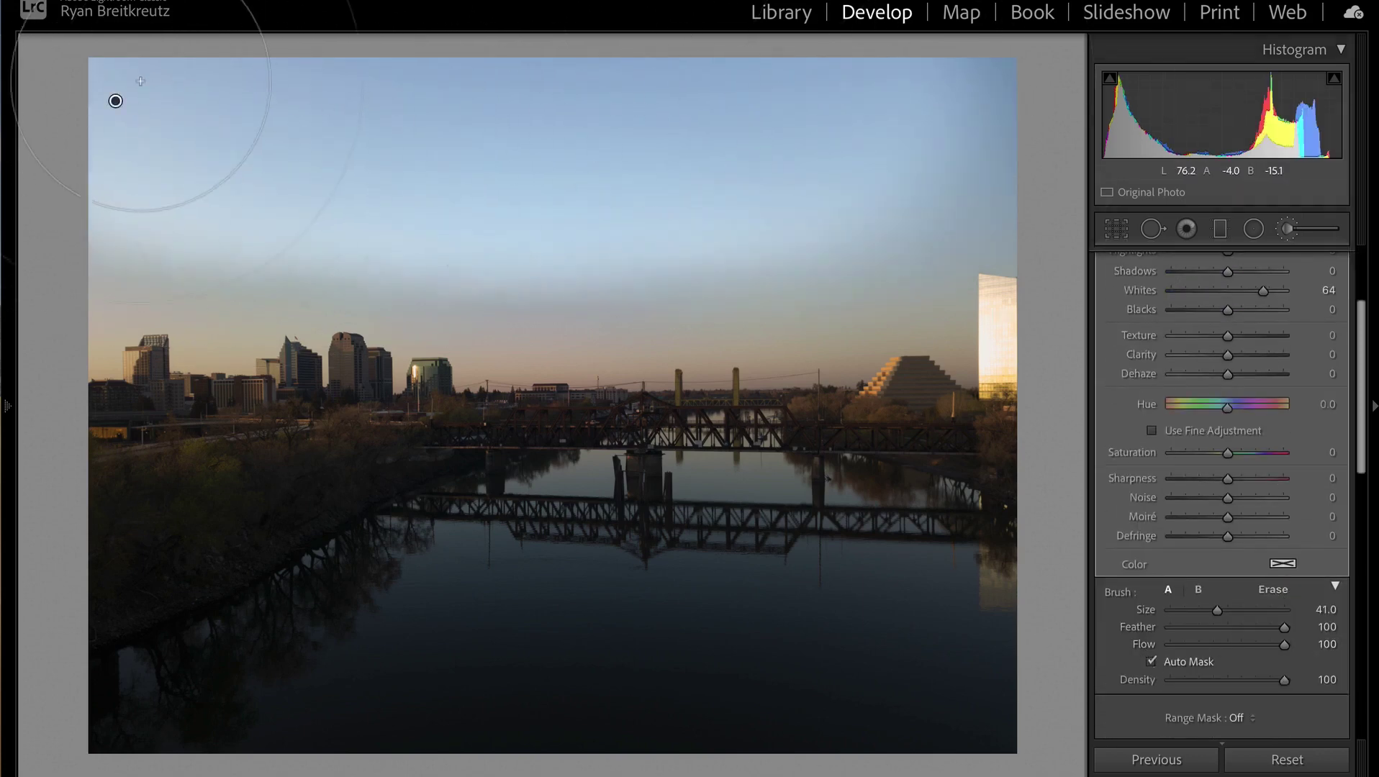
mouse_move(554, 169)
left_mouse_down()
mouse_move(169, 216)
mouse_move(504, 288)
left_mouse_up()
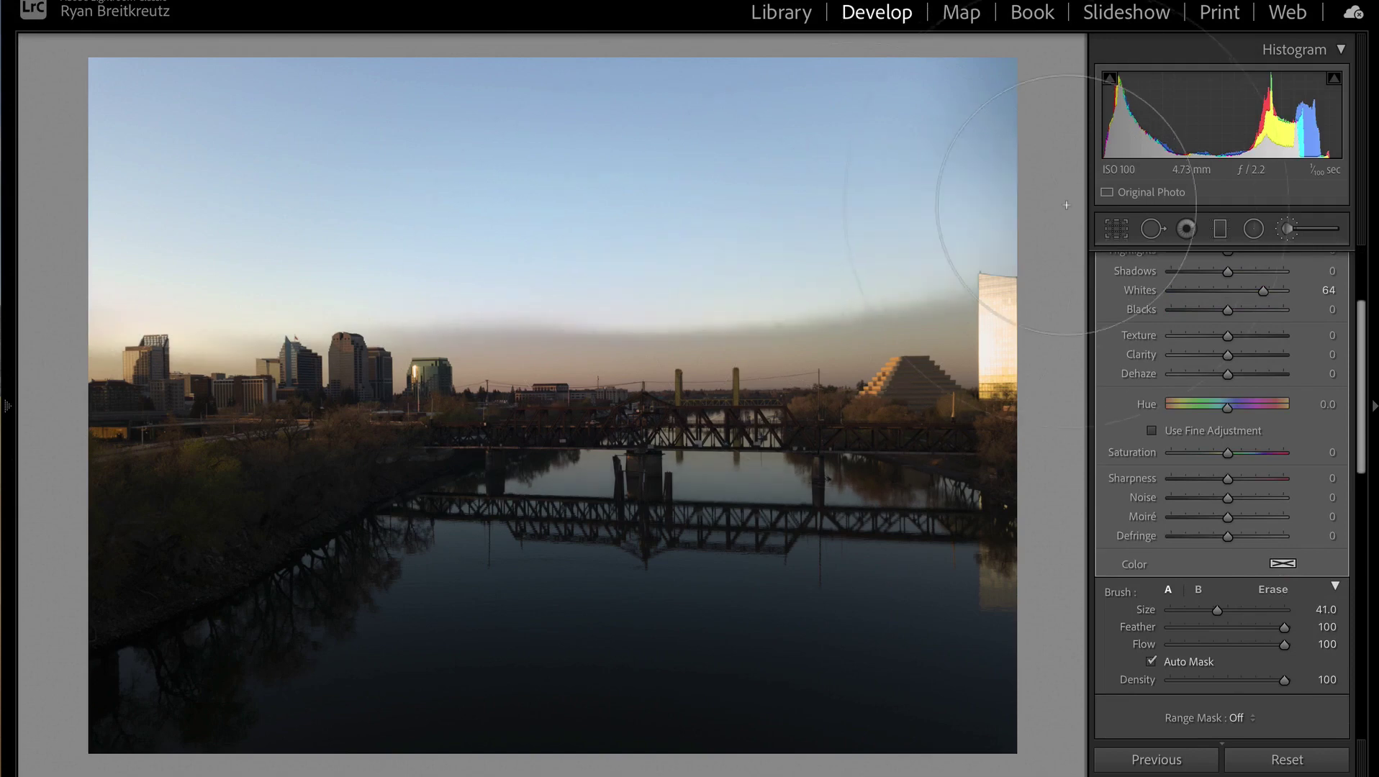
key("Delete")
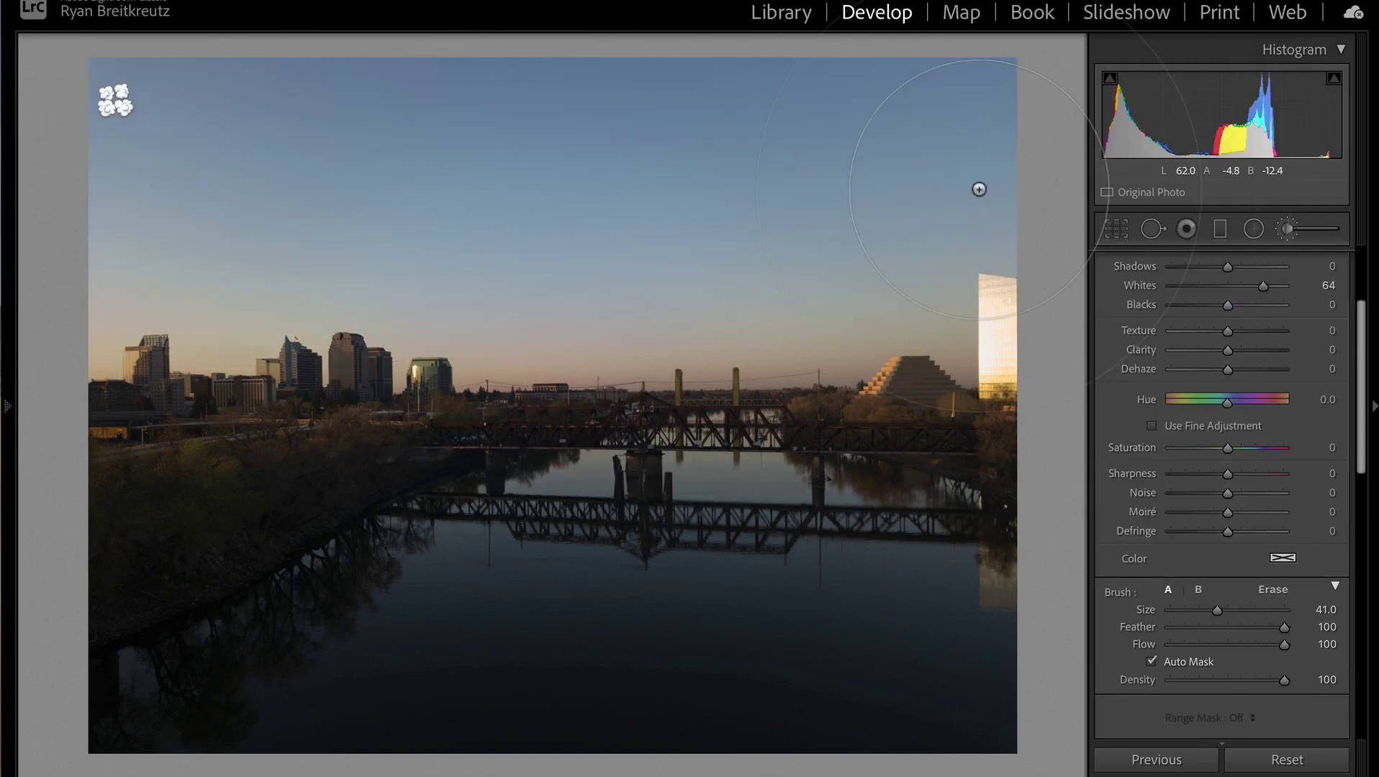
Step: Paint a new sky mask at brush size 57 with Auto Mask off, and give it a Luminance range mask
scroll(231, 184, "up", 3)
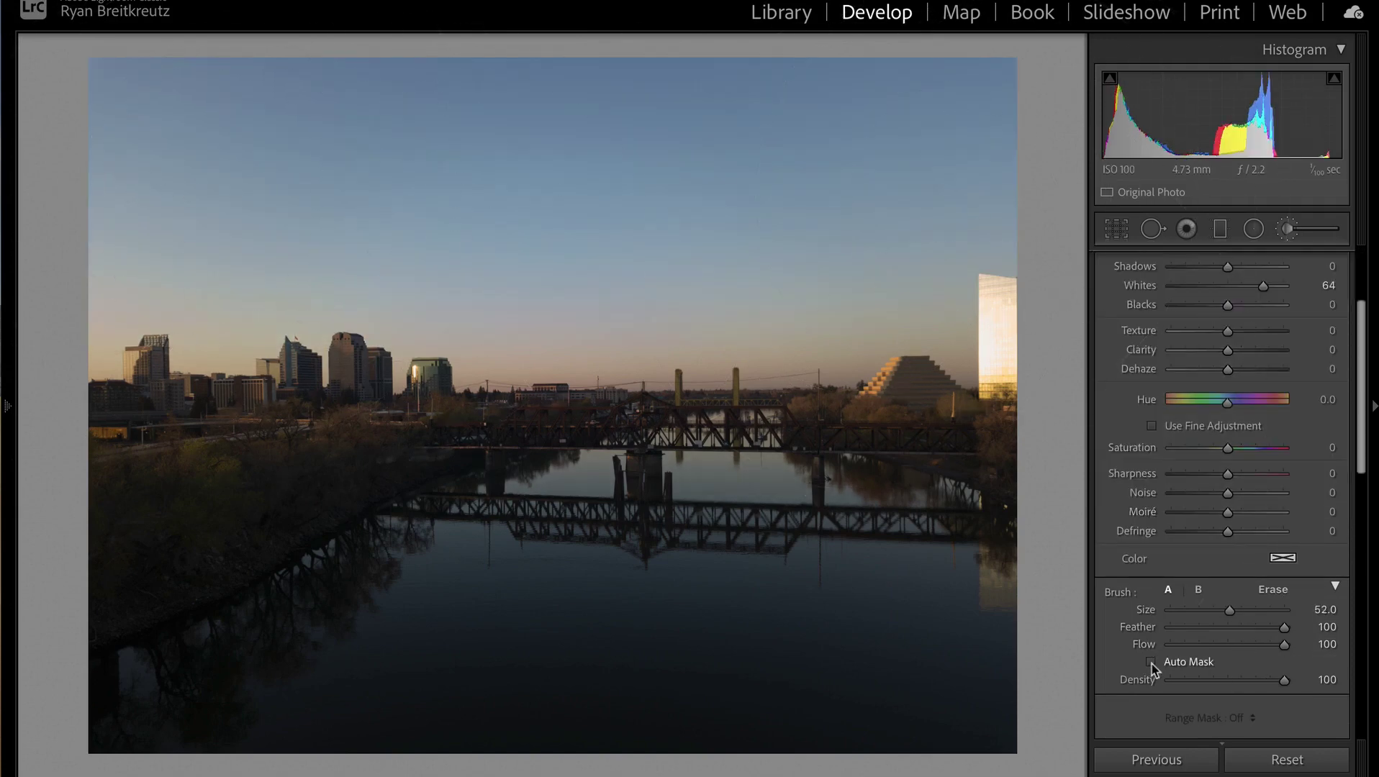
scroll(117, 181, "up", 2)
mouse_move(117, 182)
left_mouse_down()
mouse_move(677, 138)
mouse_move(632, 151)
left_mouse_up()
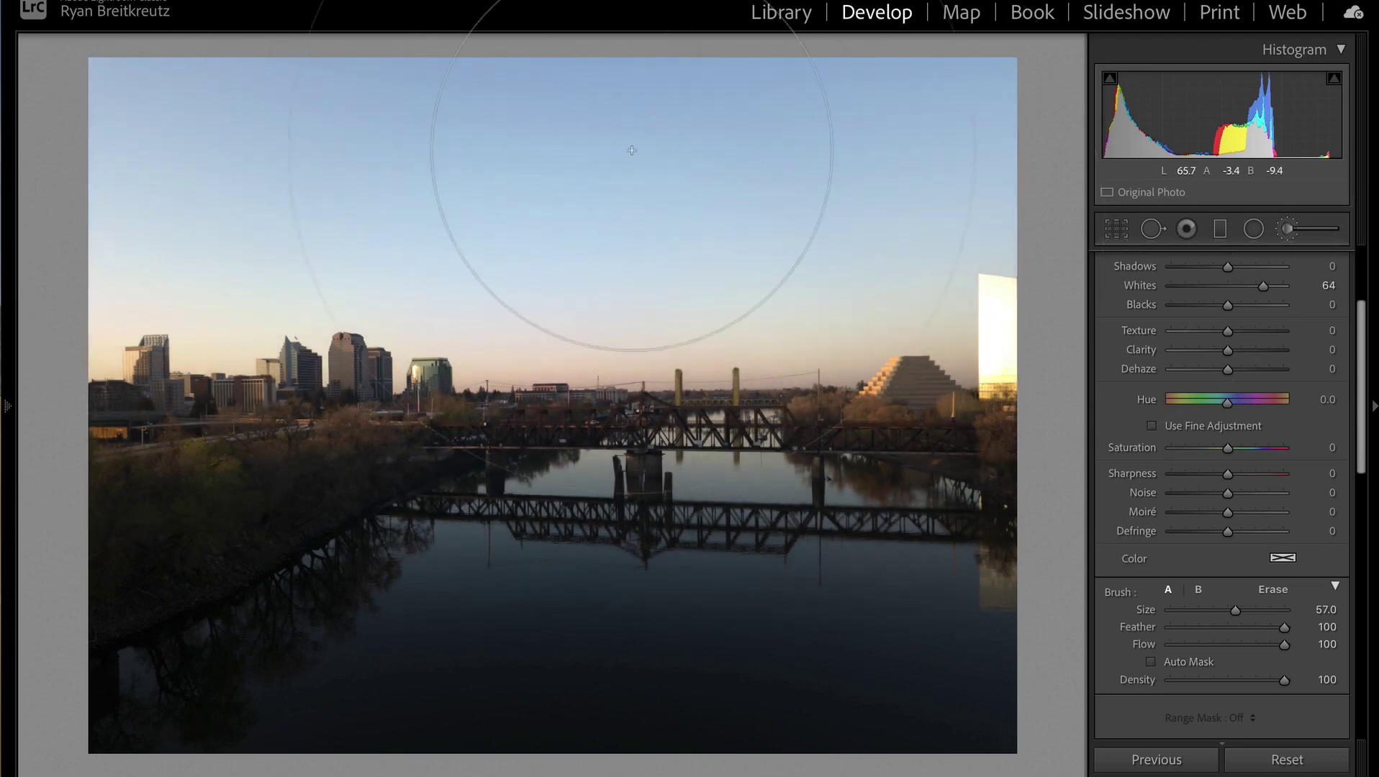
left_click(1247, 720)
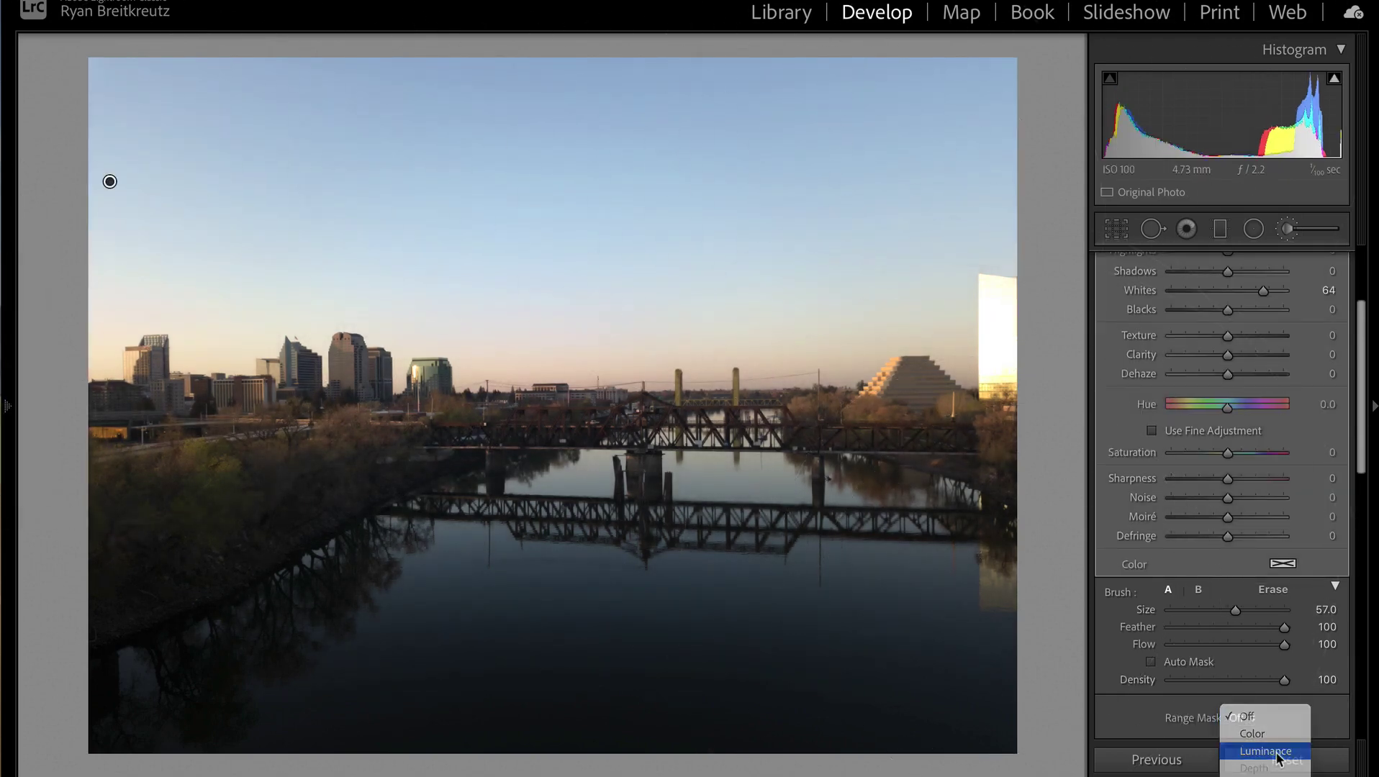
left_click(1260, 749)
scroll(1191, 684, "down", 2)
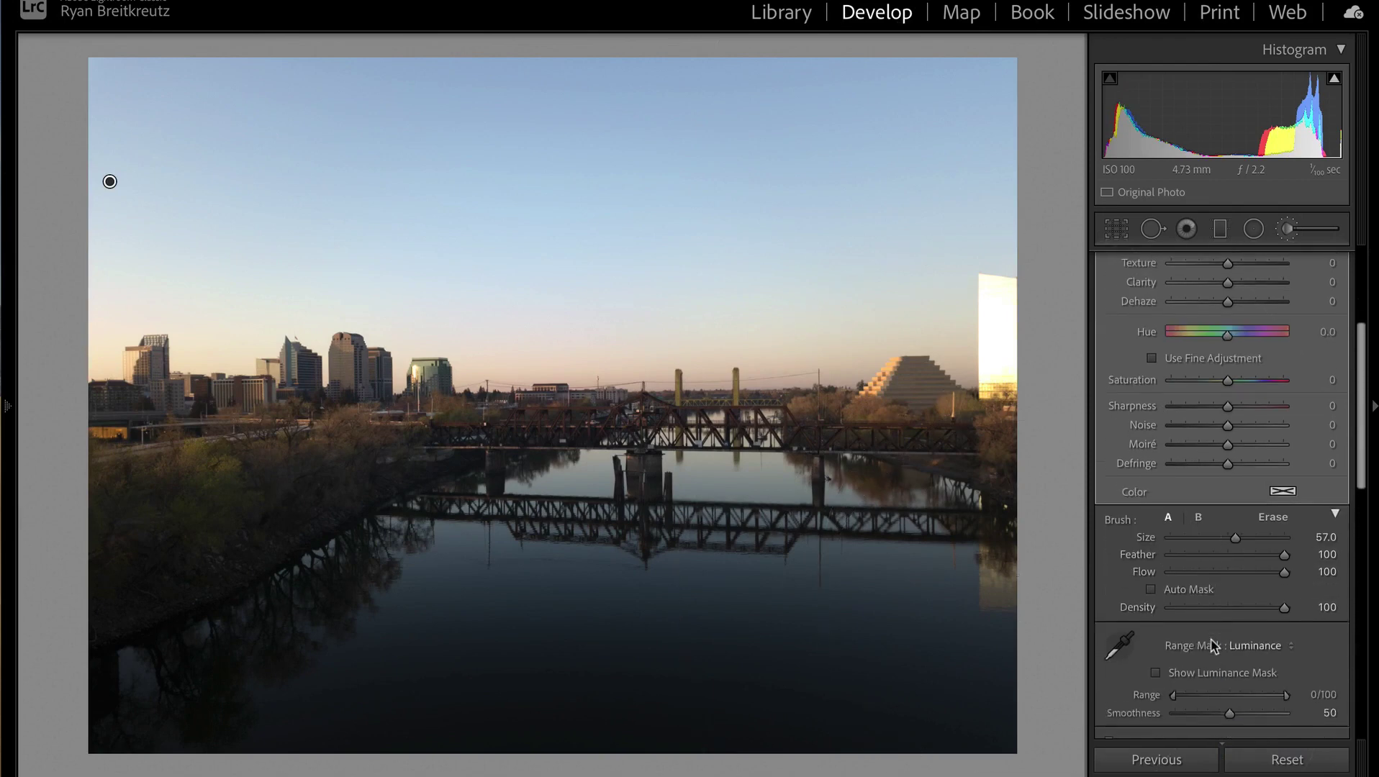
Step: Limit the sky mask's luminance range to 83/100, set Temp −13, Exposure −0.94, Contrast 10 and Whites 69, and raise its Saturation
left_click_drag(1203, 691, 1267, 693)
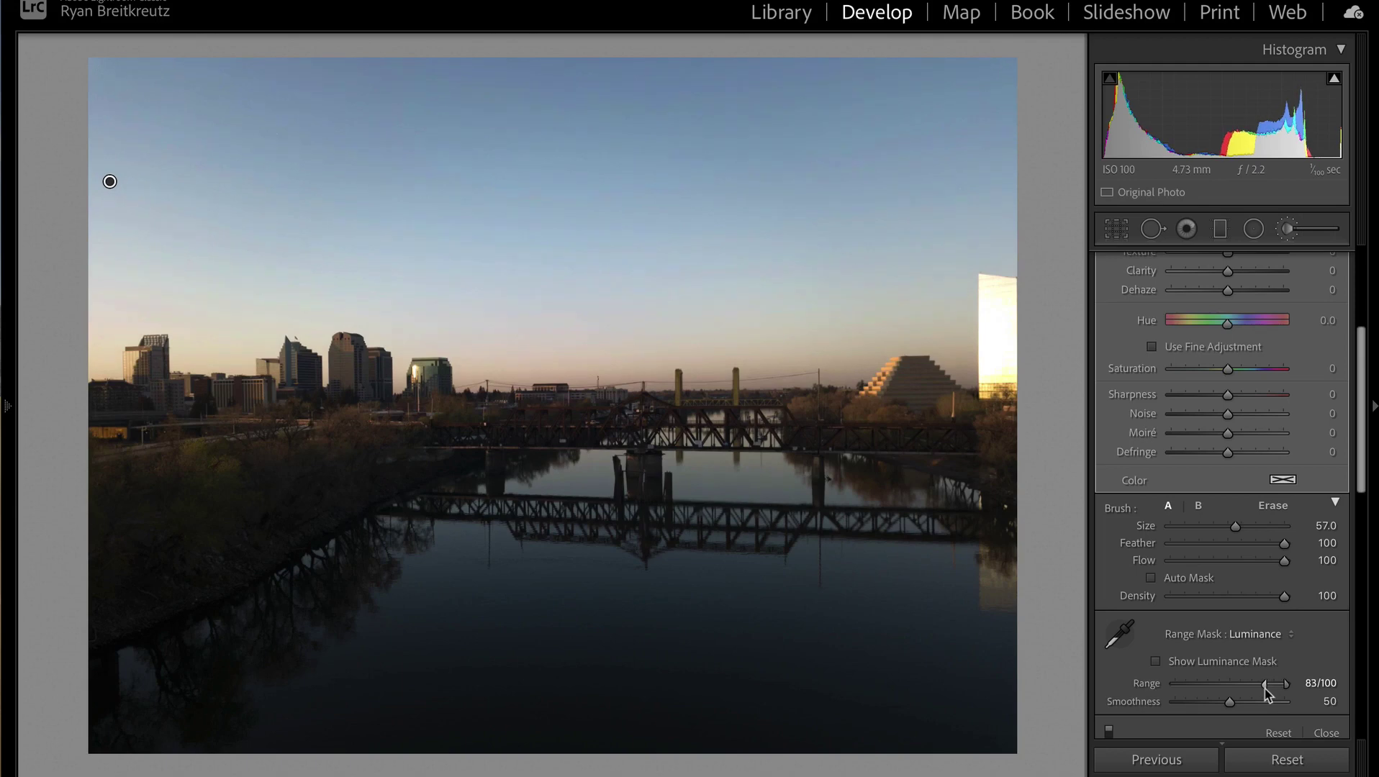
scroll(1228, 372, "up", 6)
mouse_move(1231, 357)
left_mouse_down()
mouse_move(1166, 360)
mouse_move(1232, 359)
left_mouse_up()
left_click_drag(1135, 363, 1211, 368)
mouse_move(1214, 365)
left_mouse_down()
mouse_move(1213, 380)
mouse_move(1232, 378)
left_mouse_up()
left_click_drag(1229, 316, 1224, 316)
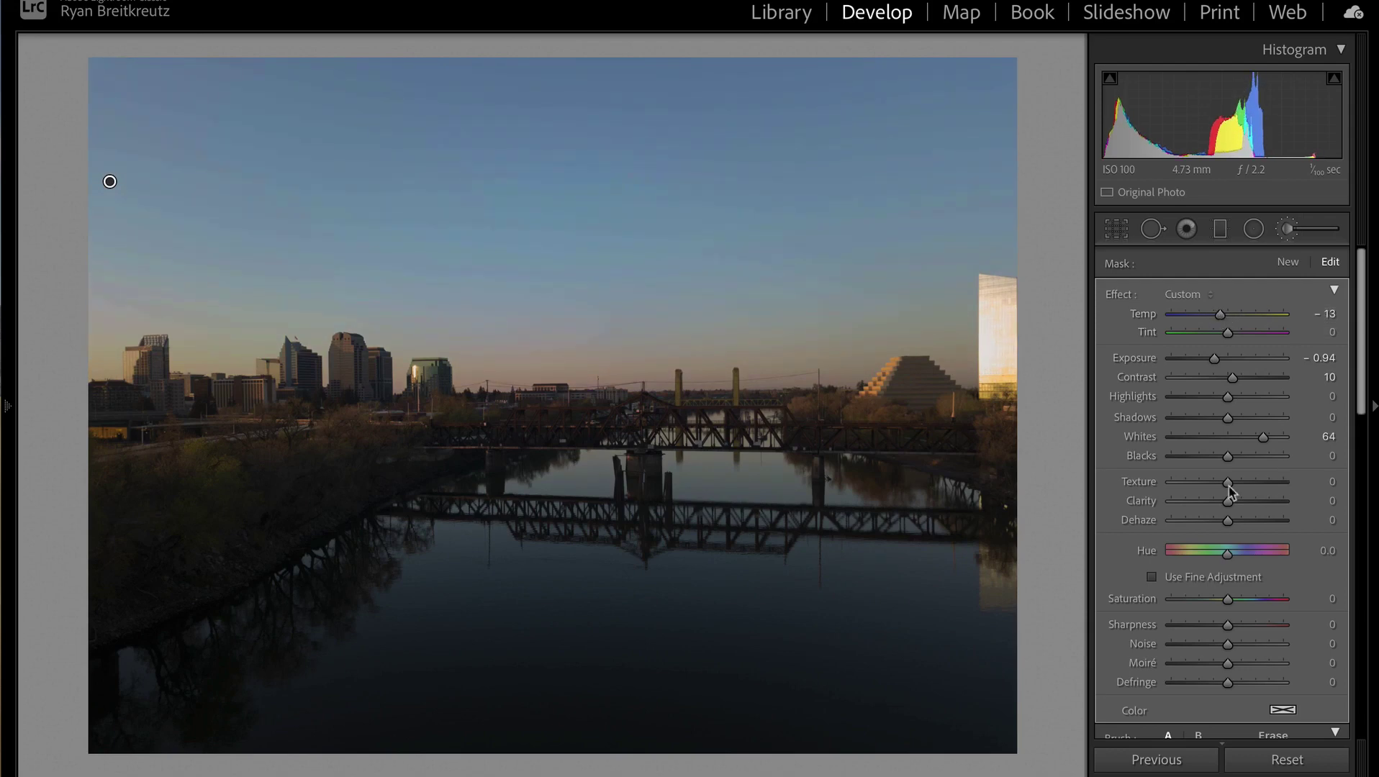
mouse_move(1263, 437)
left_mouse_down()
mouse_move(1233, 445)
mouse_move(1276, 439)
mouse_move(1265, 442)
left_mouse_up()
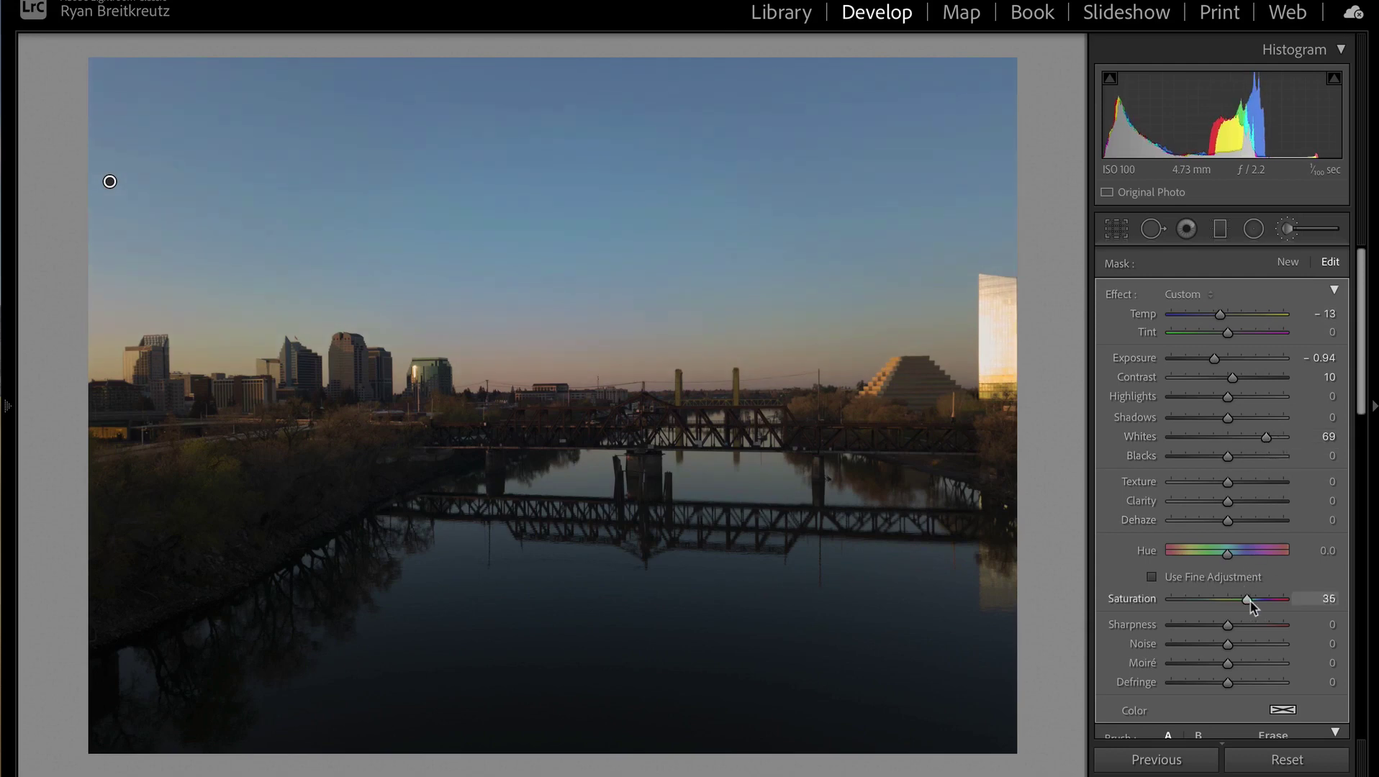
left_click_drag(1249, 603, 1237, 602)
Step: Leave the sky mask and set the whole photo's Exposure to −1.97
key("k")
key("=")
key("-")
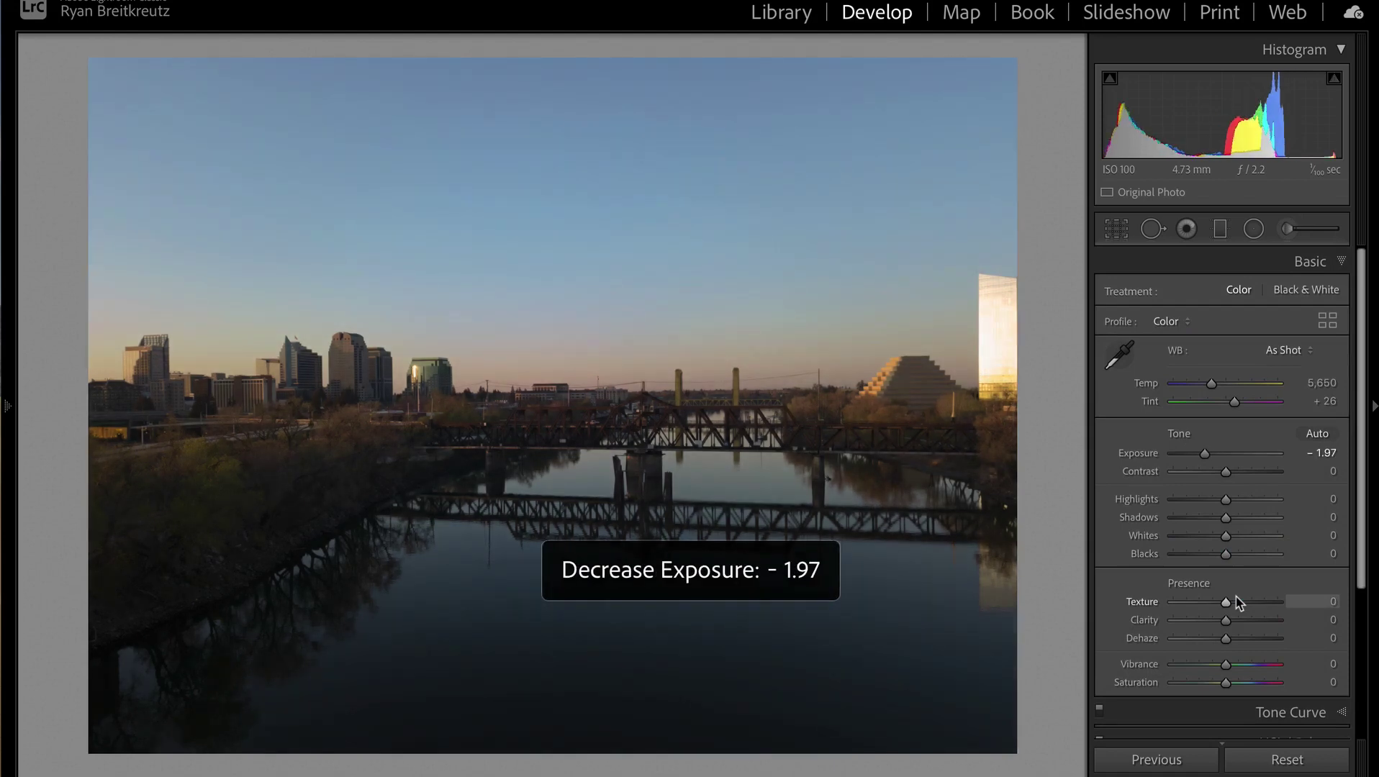
Step: Paint a new small-brush mask over the skyline buildings, pyramid, bridge and its reflection with Exposure 0.29, Contrast −38 and Whites 64
left_click(1286, 228)
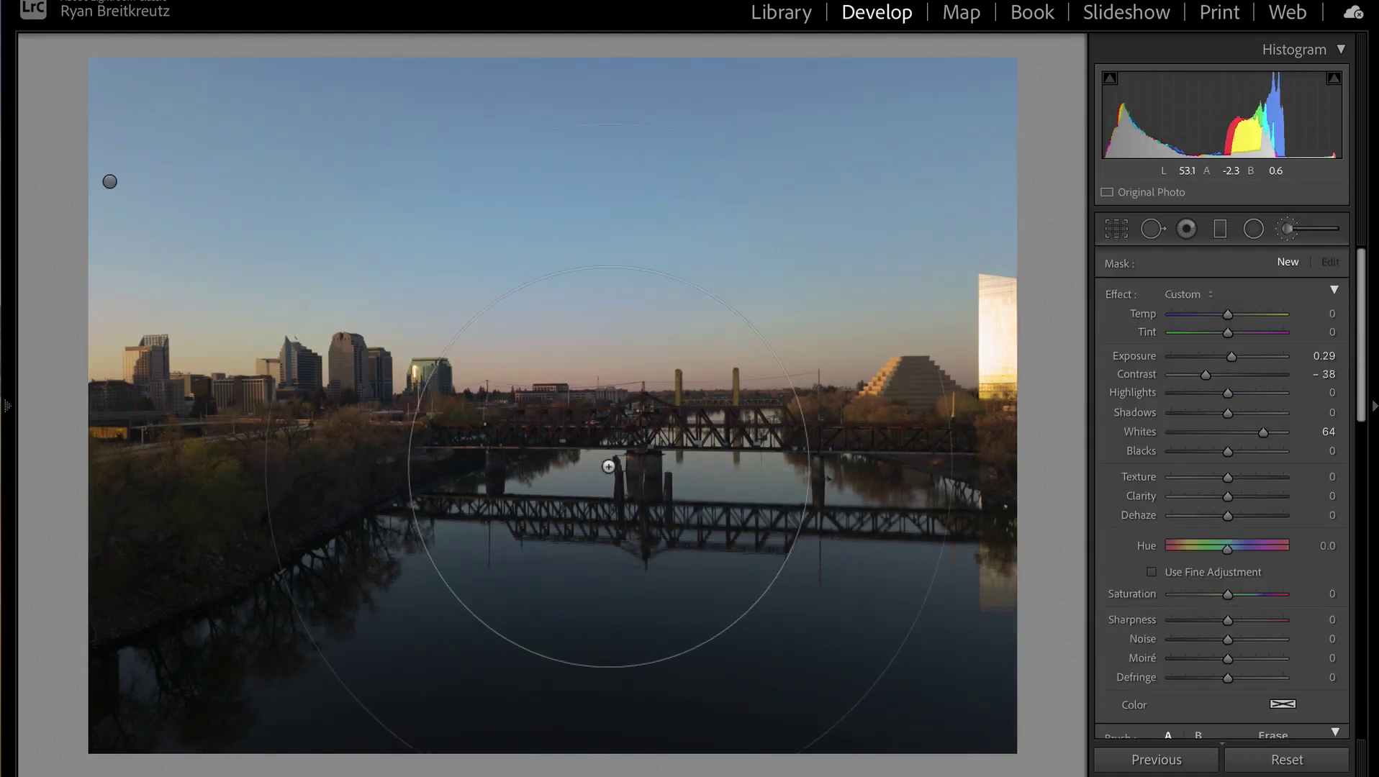
scroll(608, 466, "down", 10)
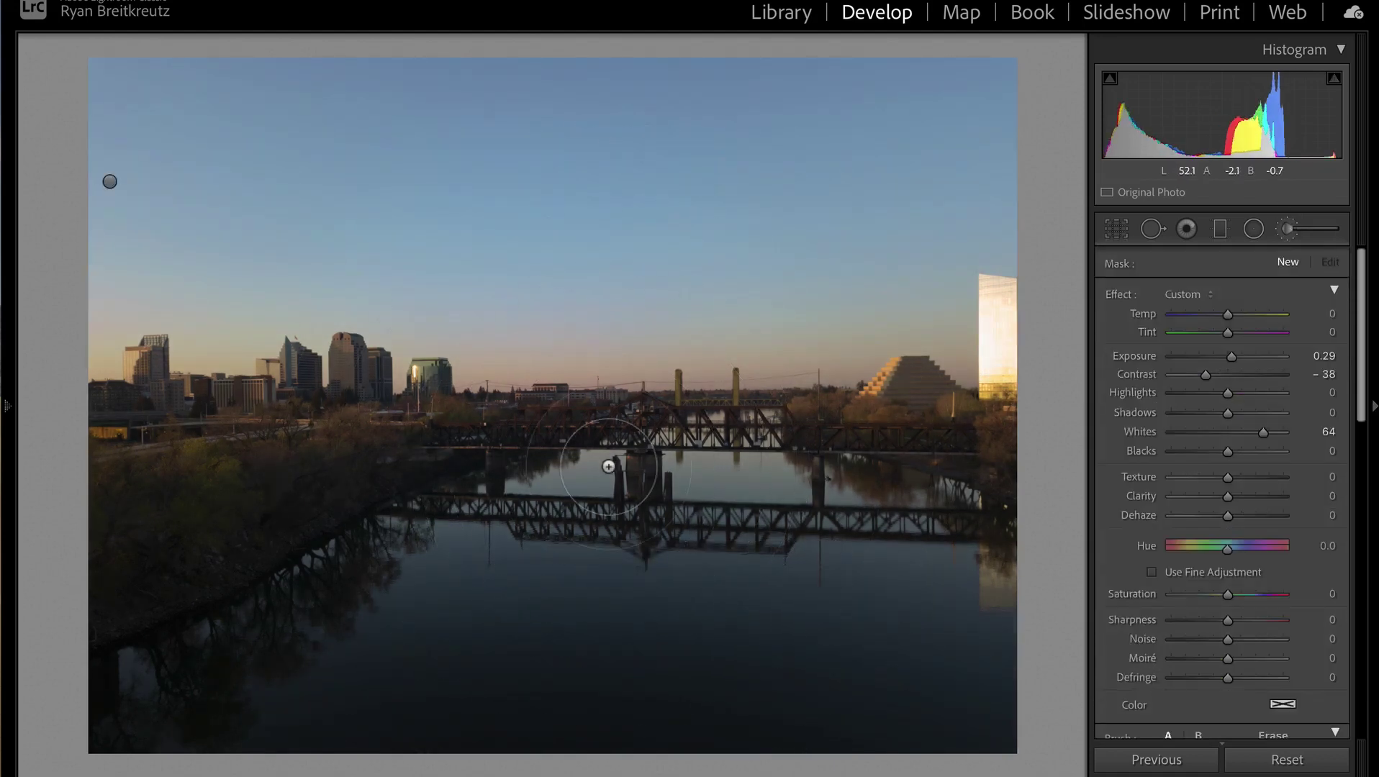
scroll(400, 493, "down", 5)
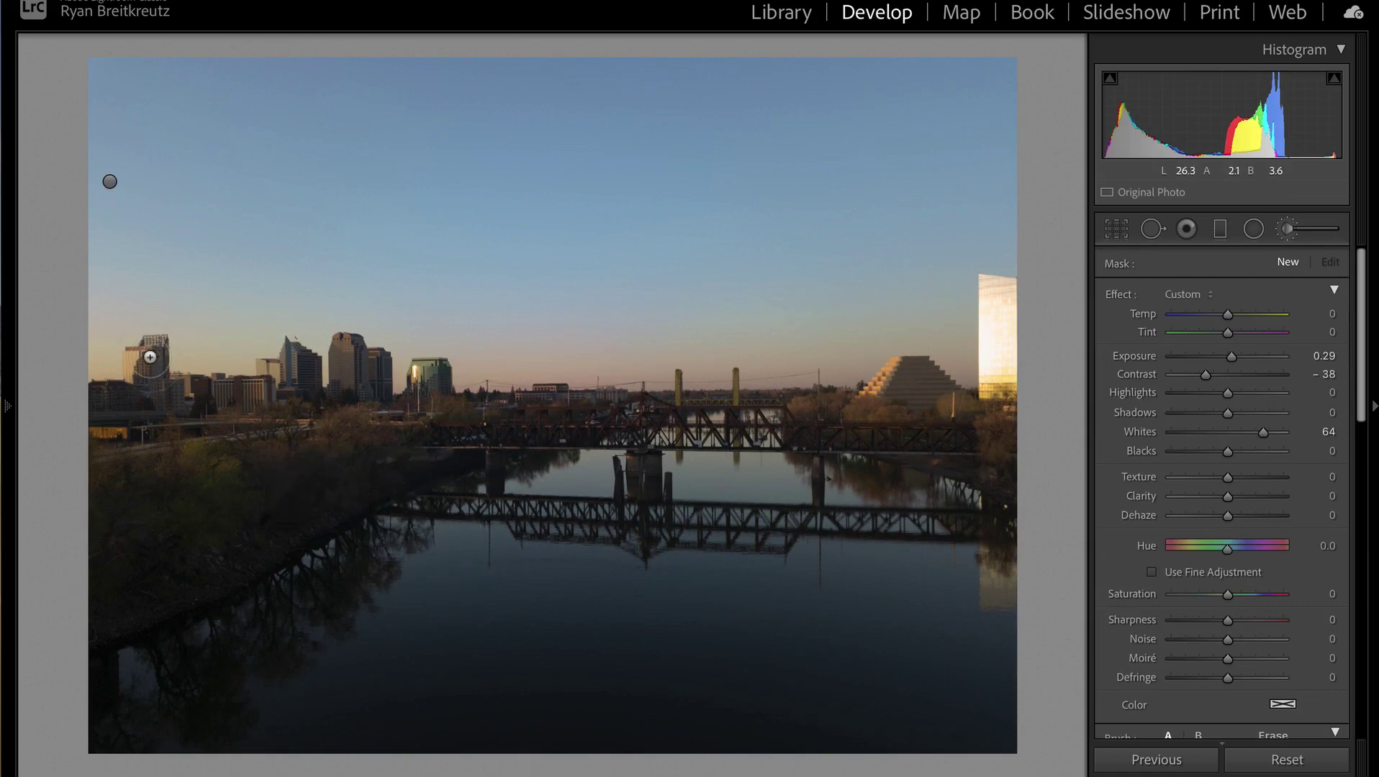
mouse_move(149, 357)
left_mouse_down()
mouse_move(183, 398)
mouse_move(280, 389)
mouse_move(295, 367)
mouse_move(430, 377)
left_mouse_up()
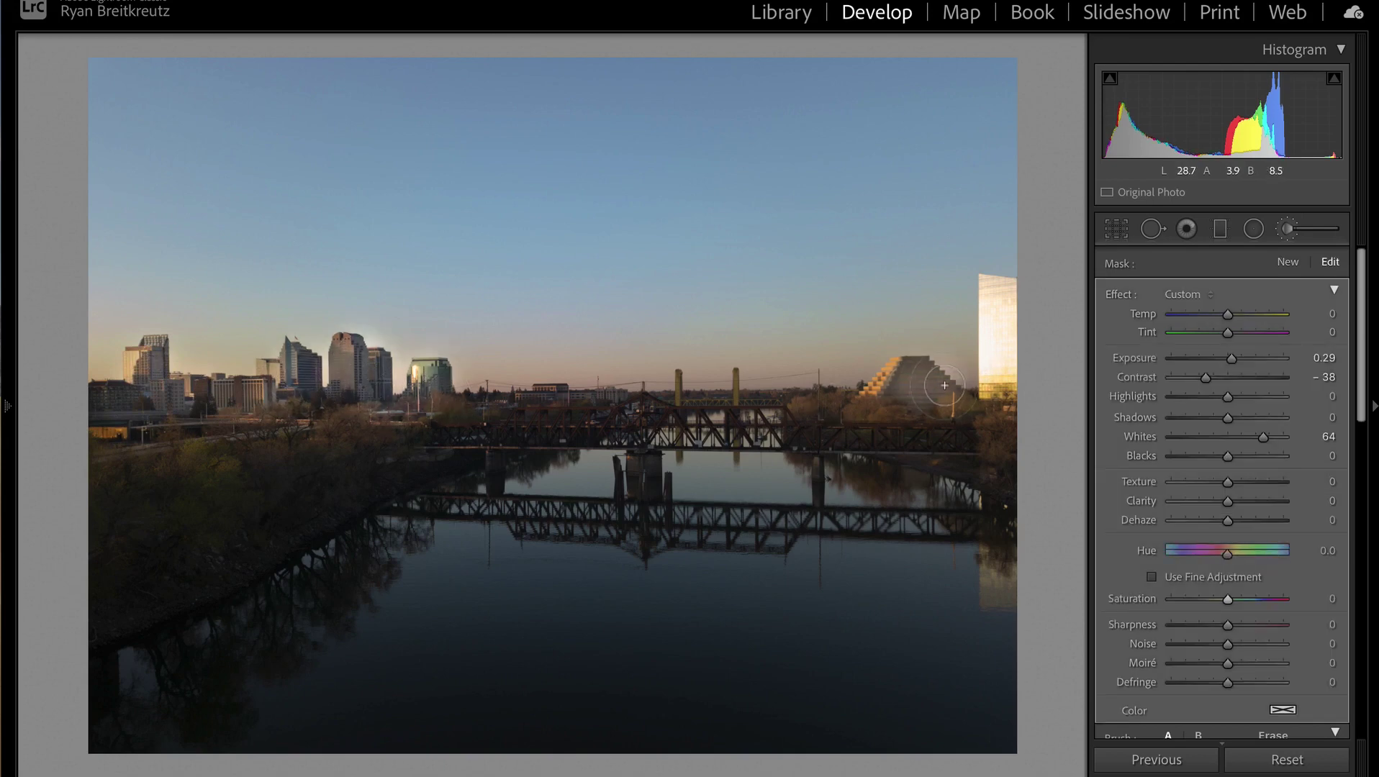
mouse_move(944, 385)
left_mouse_down()
mouse_move(886, 396)
mouse_move(996, 417)
mouse_move(1004, 331)
left_mouse_up()
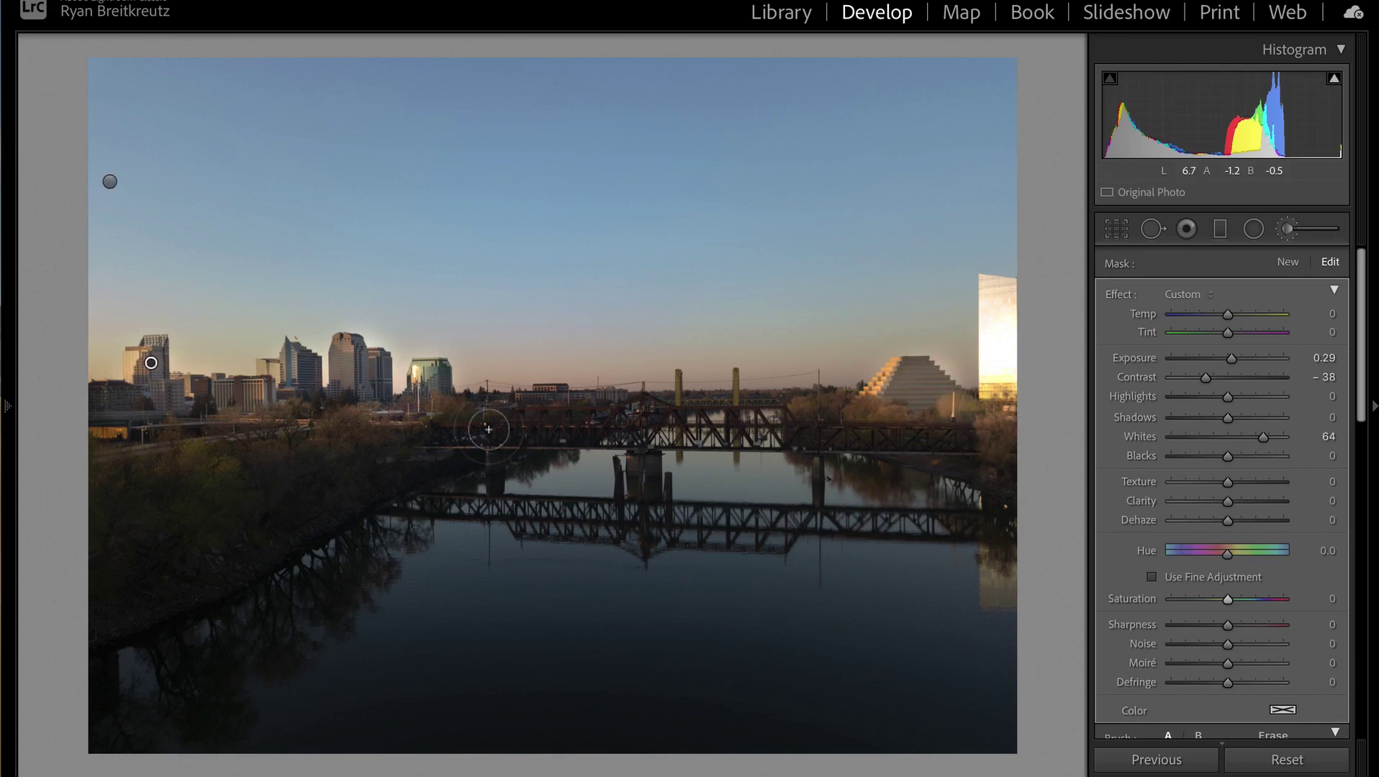
mouse_move(407, 428)
left_mouse_down()
mouse_move(788, 426)
mouse_move(968, 446)
left_mouse_up()
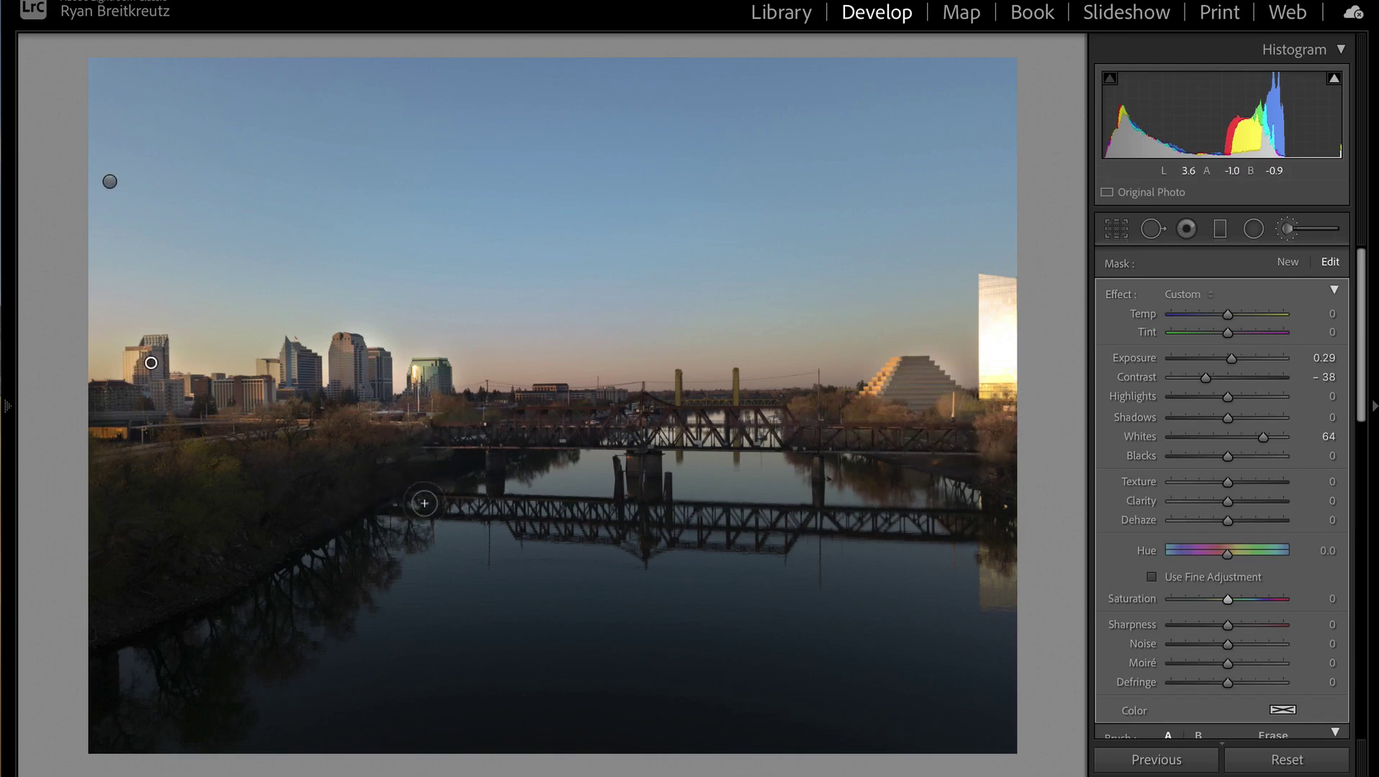
left_click_drag(422, 503, 995, 517)
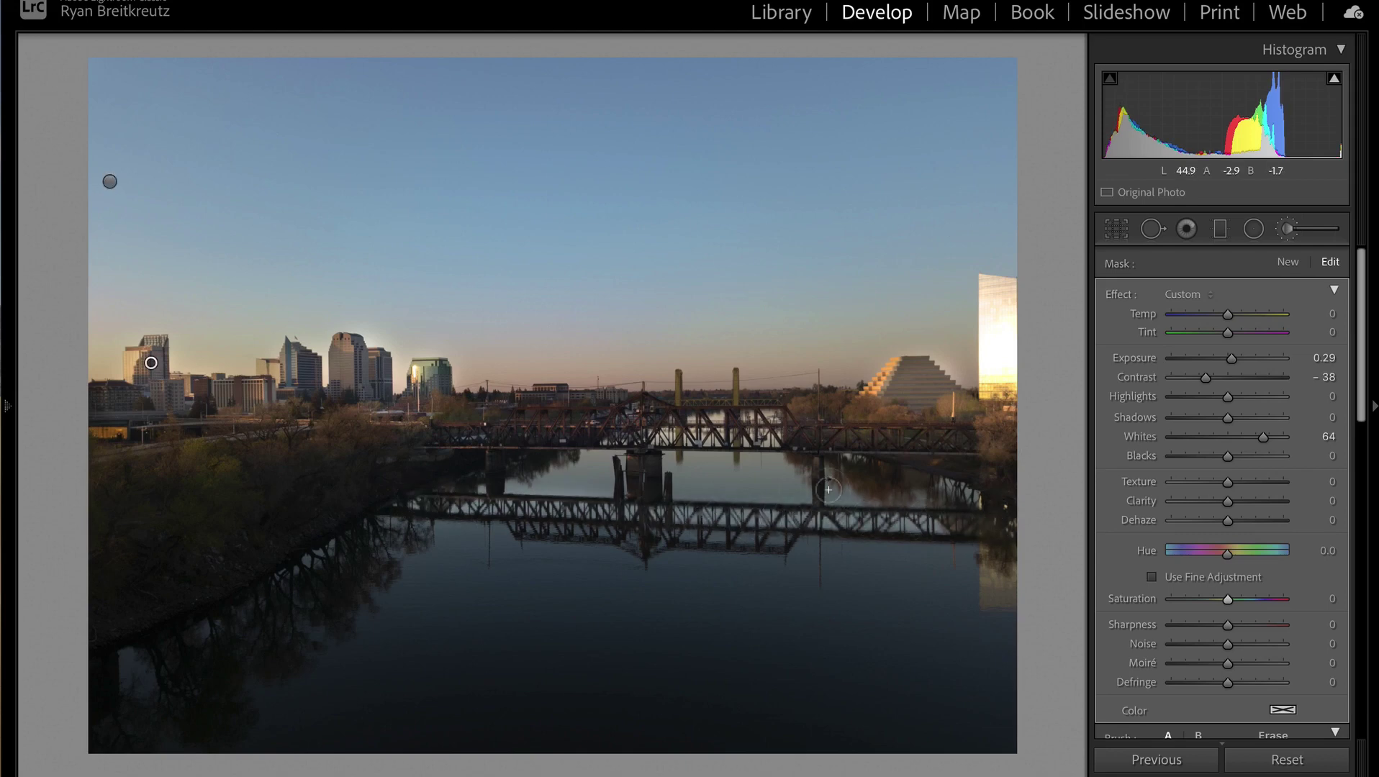
left_click_drag(547, 534, 788, 536)
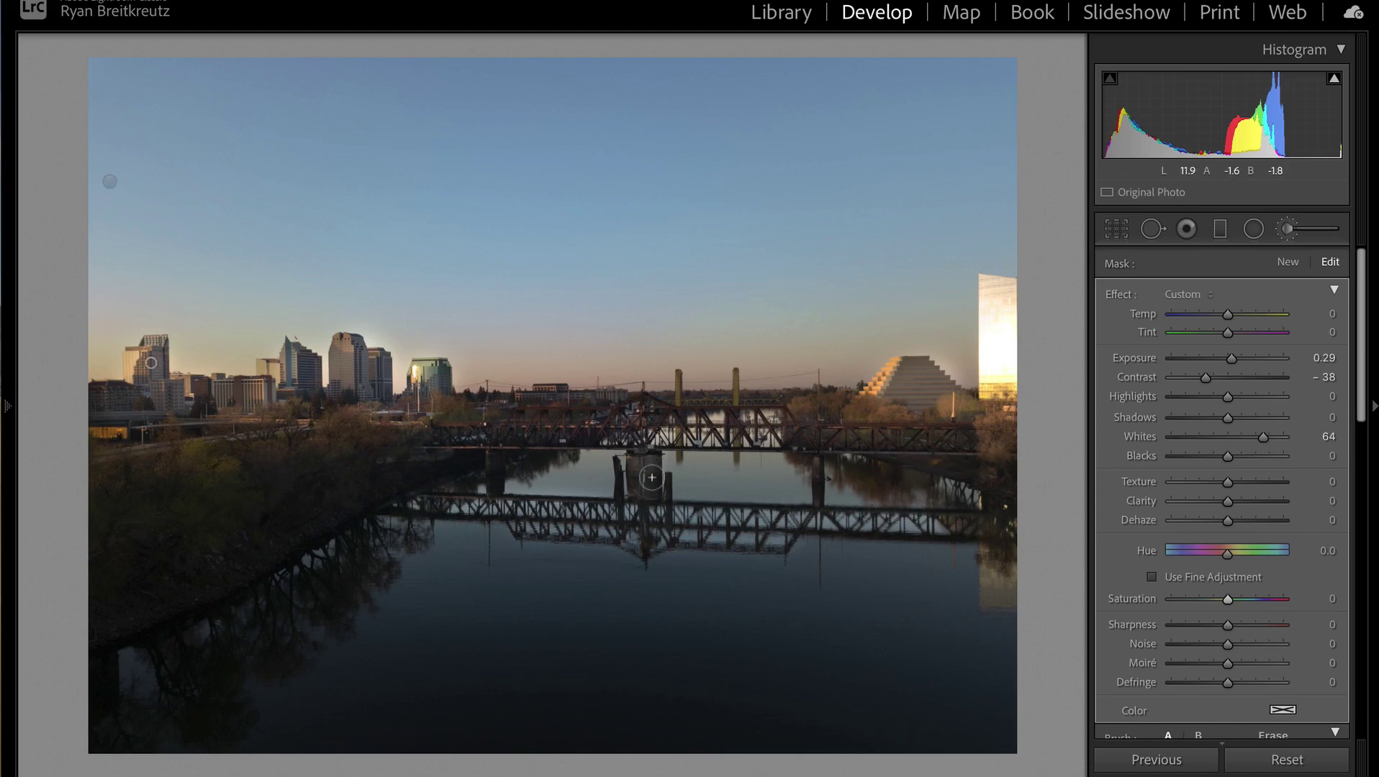
mouse_move(679, 387)
left_mouse_down()
mouse_move(734, 378)
mouse_move(733, 389)
mouse_move(735, 372)
mouse_move(734, 403)
mouse_move(796, 431)
mouse_move(989, 443)
left_mouse_up()
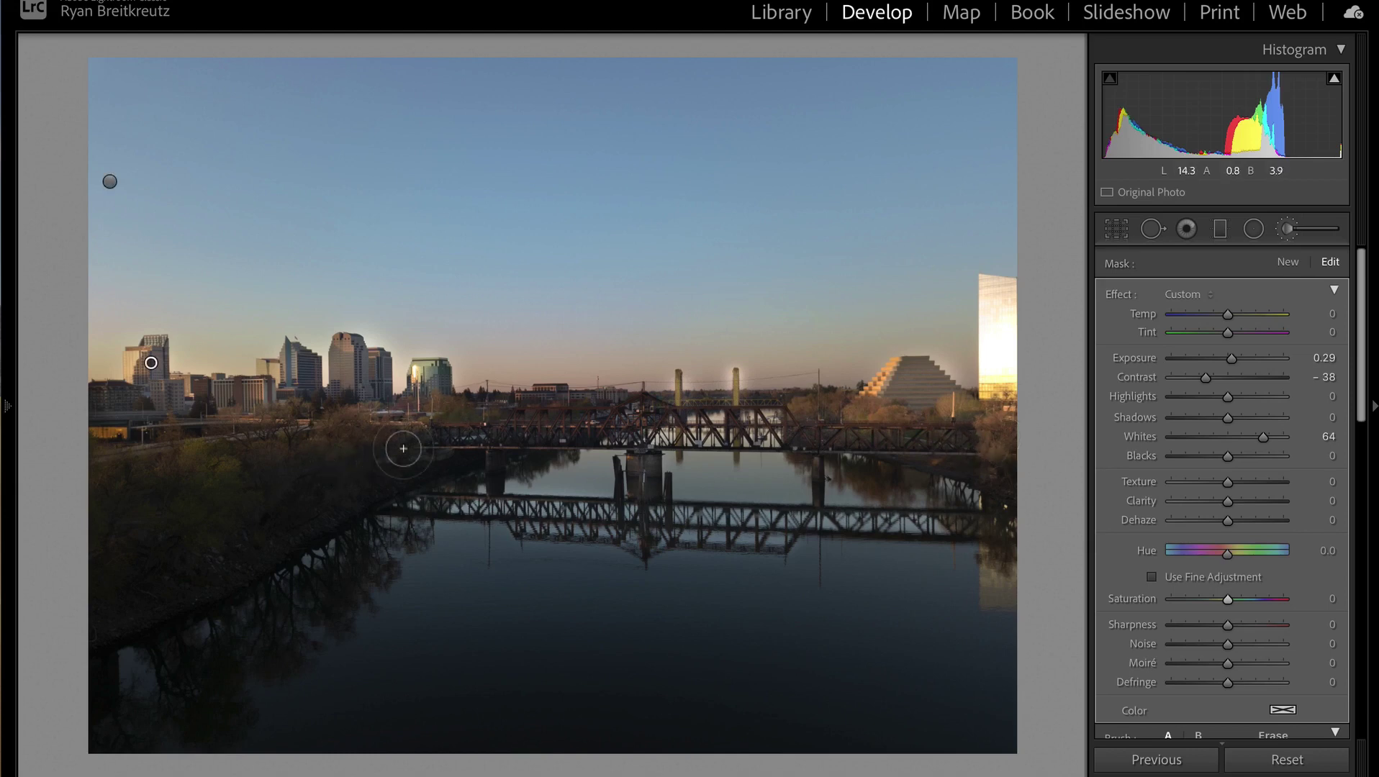
mouse_move(342, 421)
left_mouse_down()
mouse_move(81, 466)
mouse_move(129, 417)
mouse_move(104, 417)
mouse_move(280, 425)
left_mouse_up()
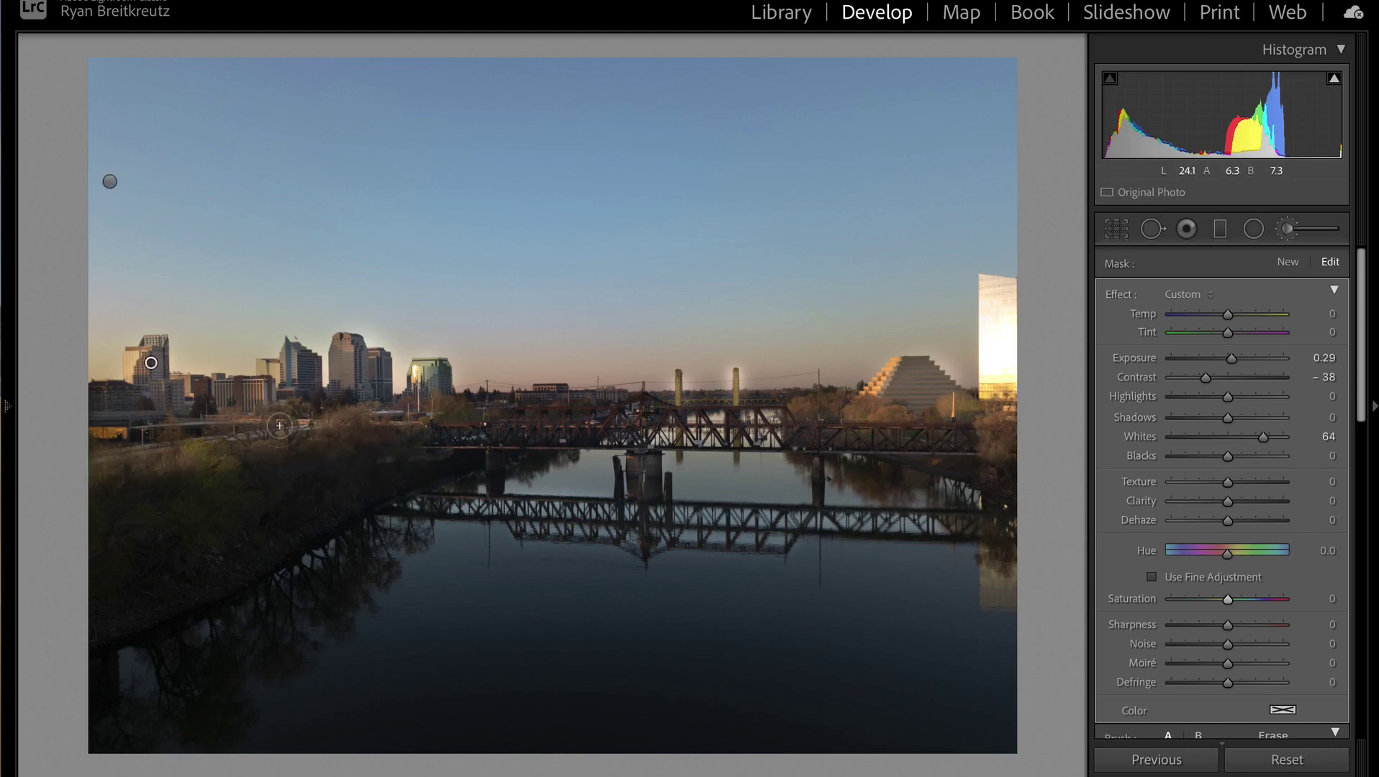
Step: Check the skyline and bridge mask by deleting and restoring it, and set Exposure 0.34, Contrast 71, Whites 32, Texture 28 and Dehaze 12
key("Delete")
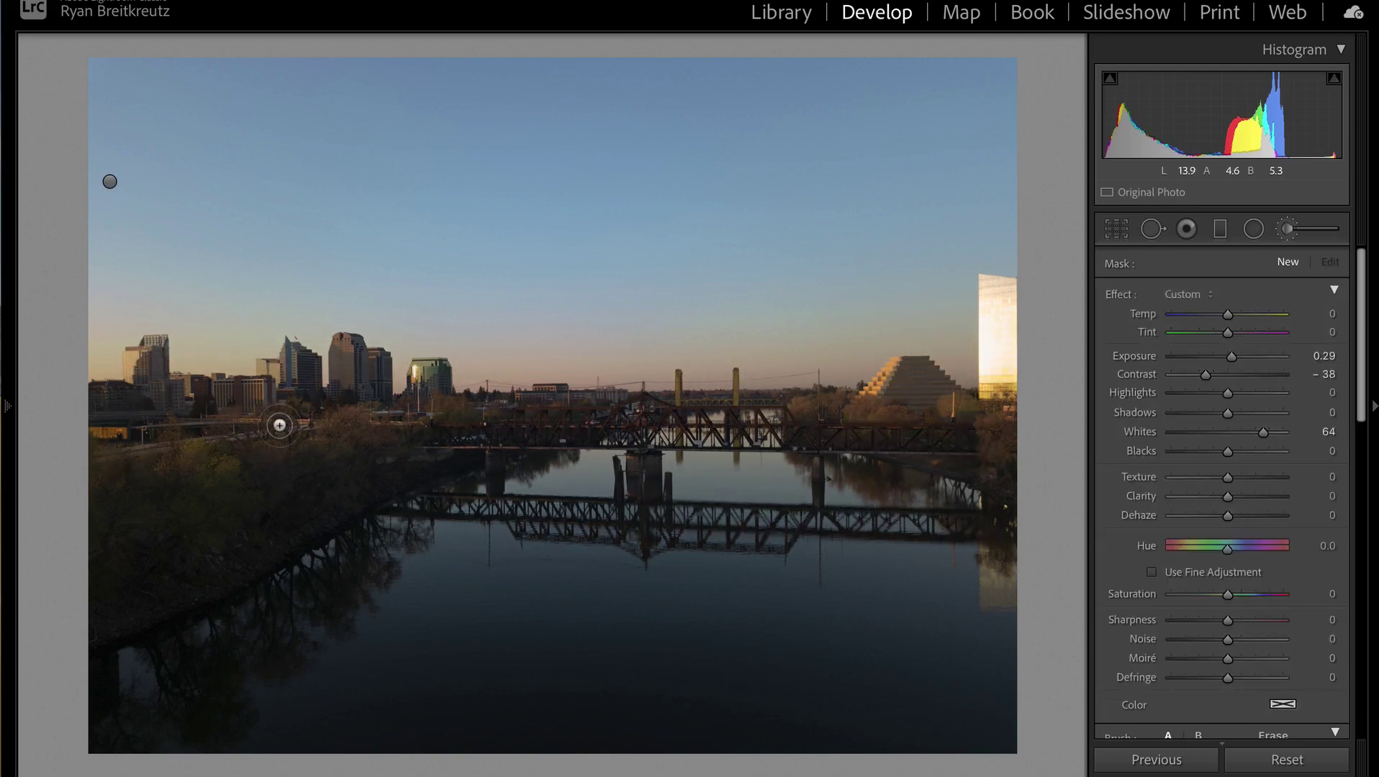
key("ctrl+z")
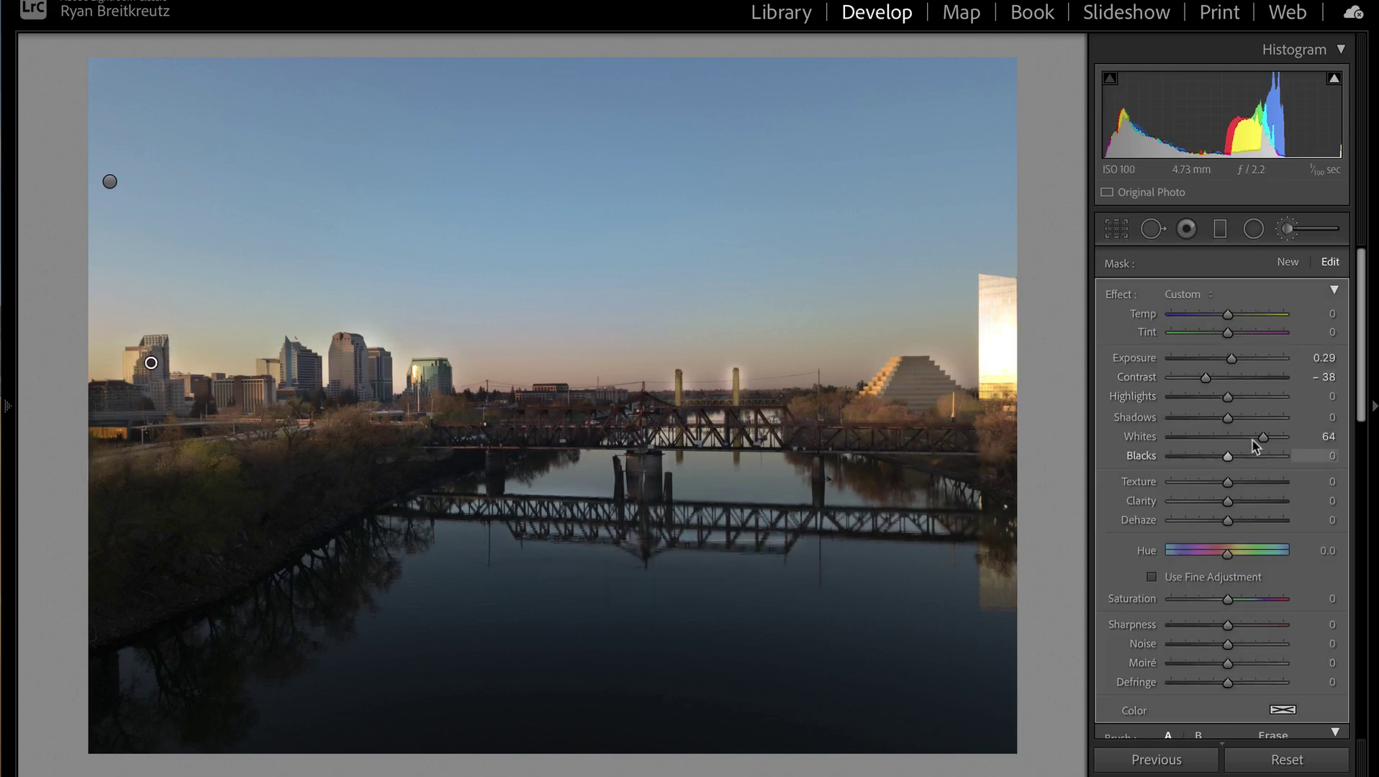
left_click_drag(1255, 437, 1235, 438)
left_click_drag(1208, 373, 1264, 379)
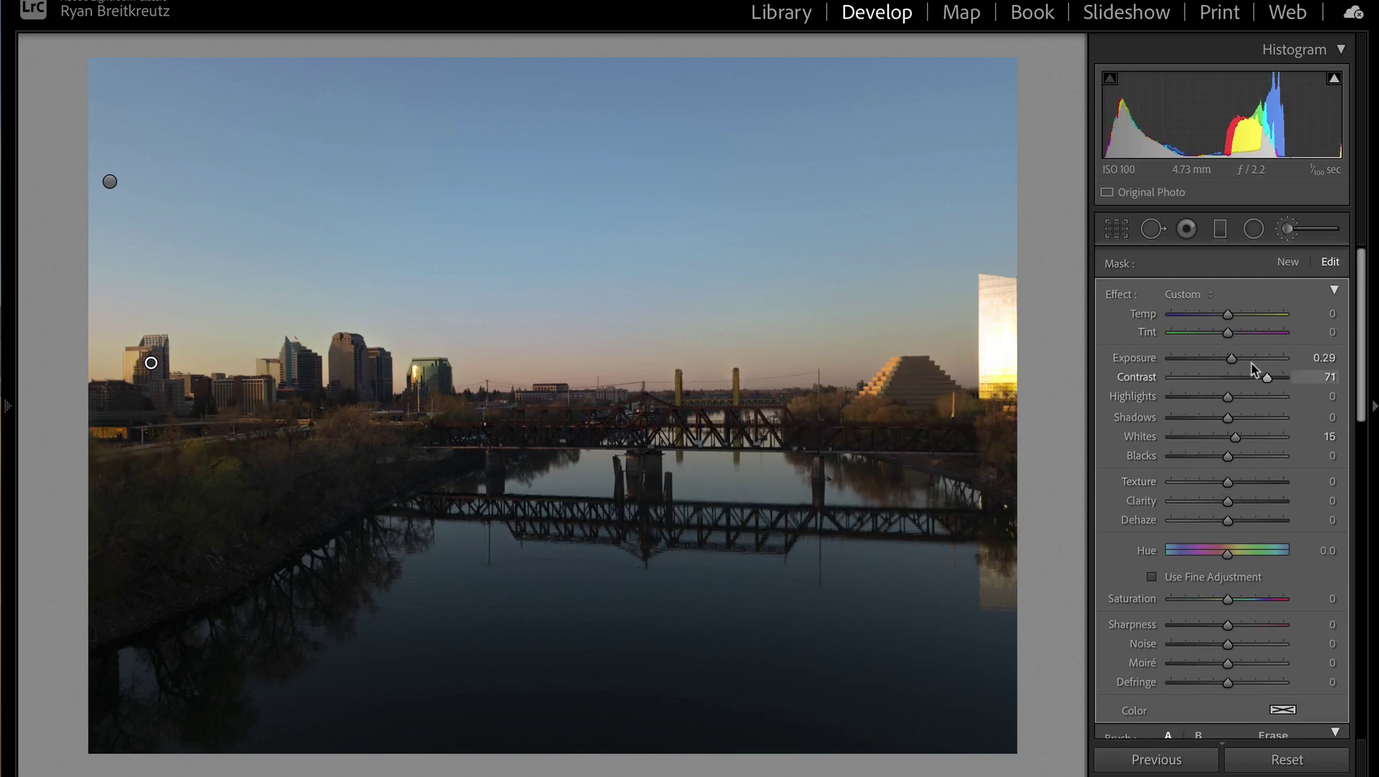
mouse_move(1235, 437)
left_mouse_down()
mouse_move(1296, 439)
mouse_move(1248, 454)
left_mouse_up()
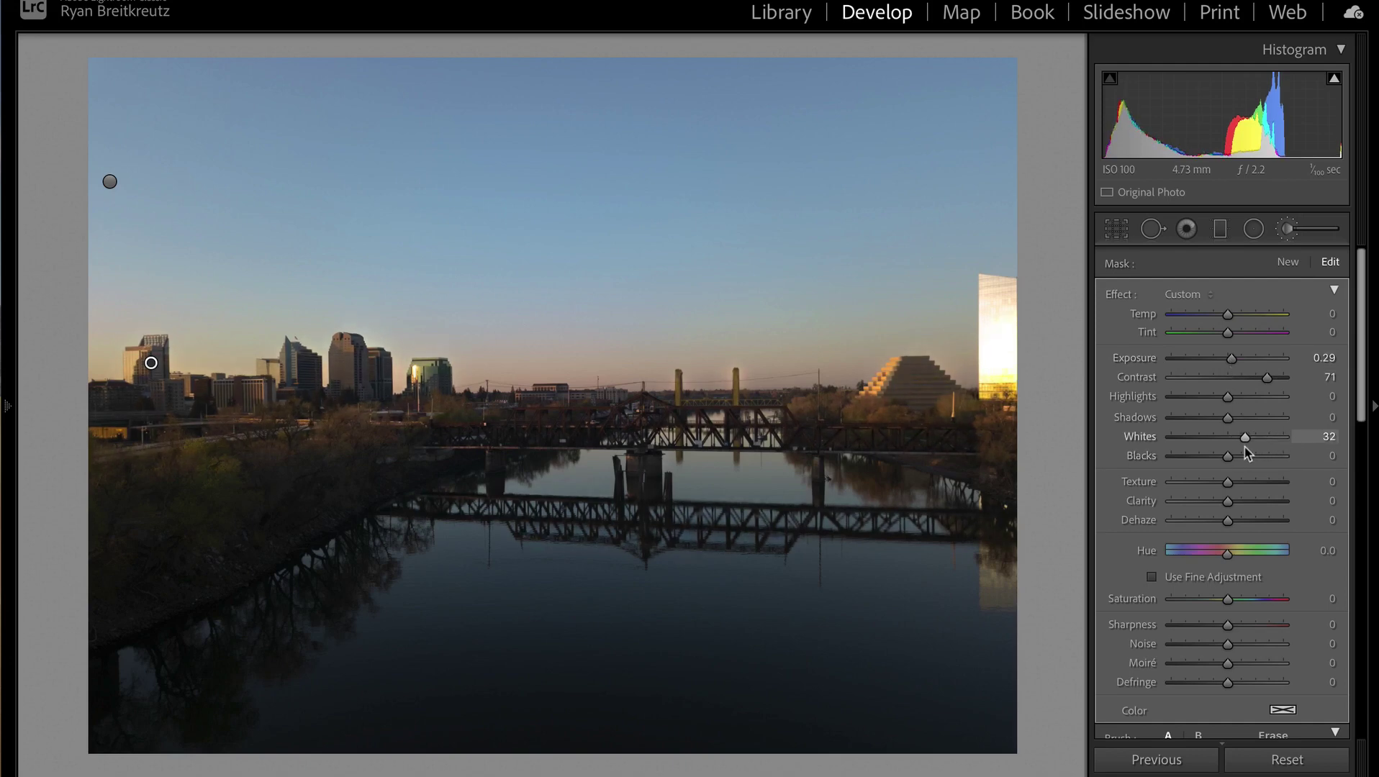
key("alt")
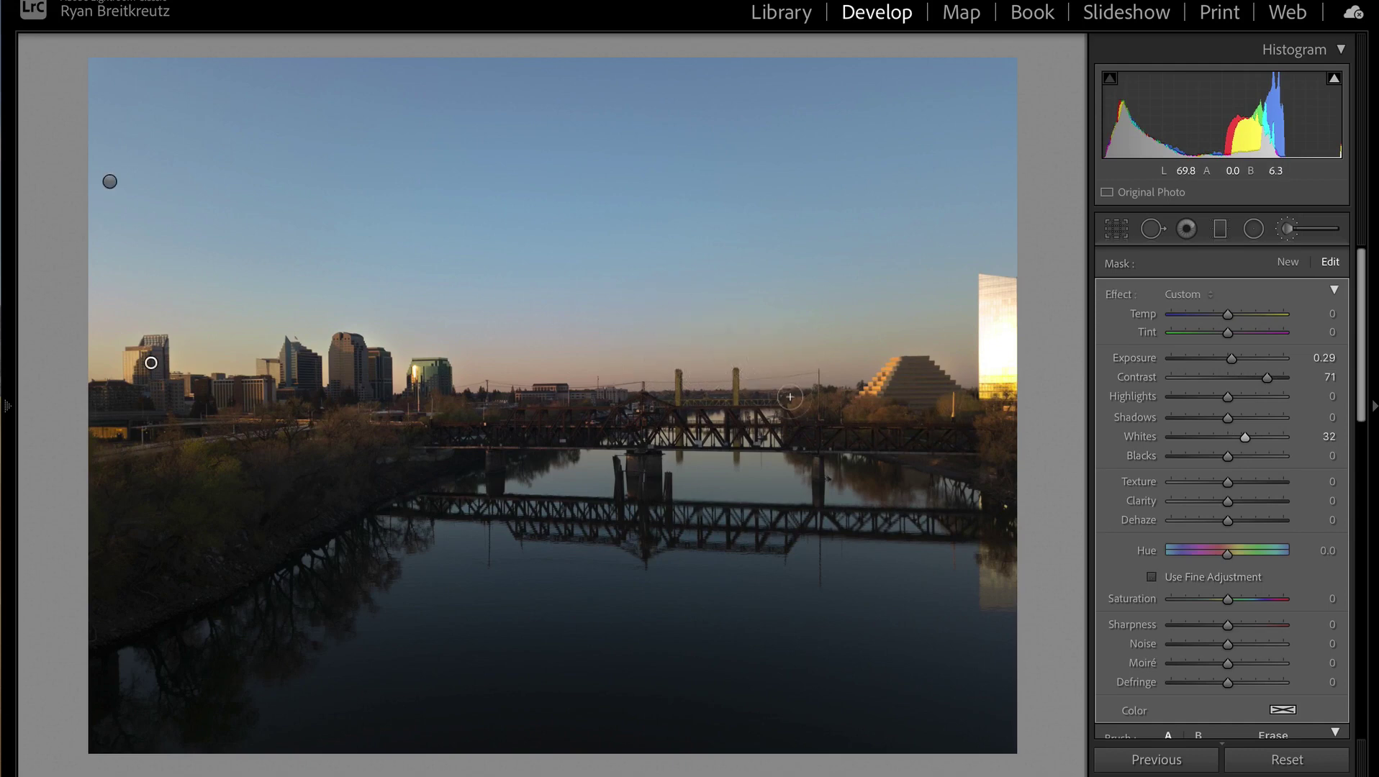
key("Delete")
key("ctrl+z")
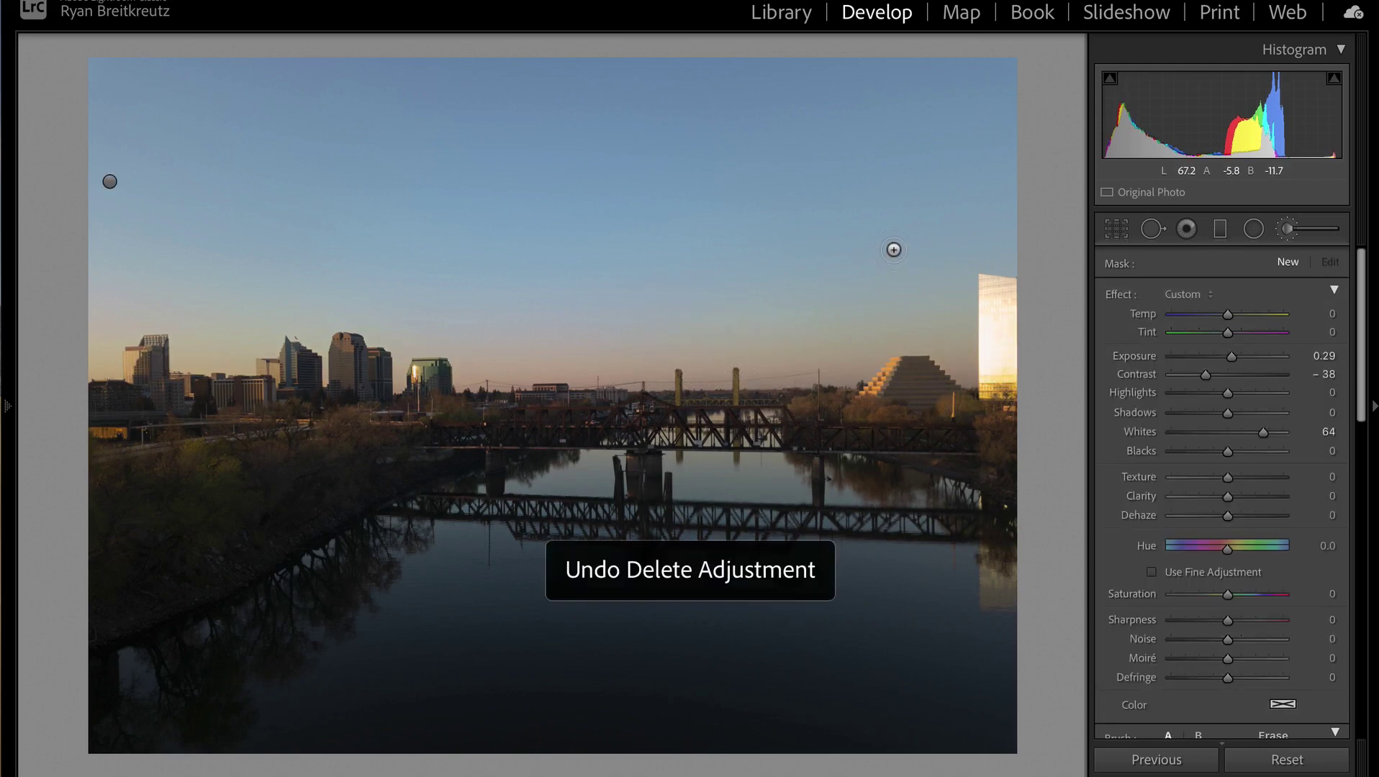
left_click_drag(1228, 482, 1242, 483)
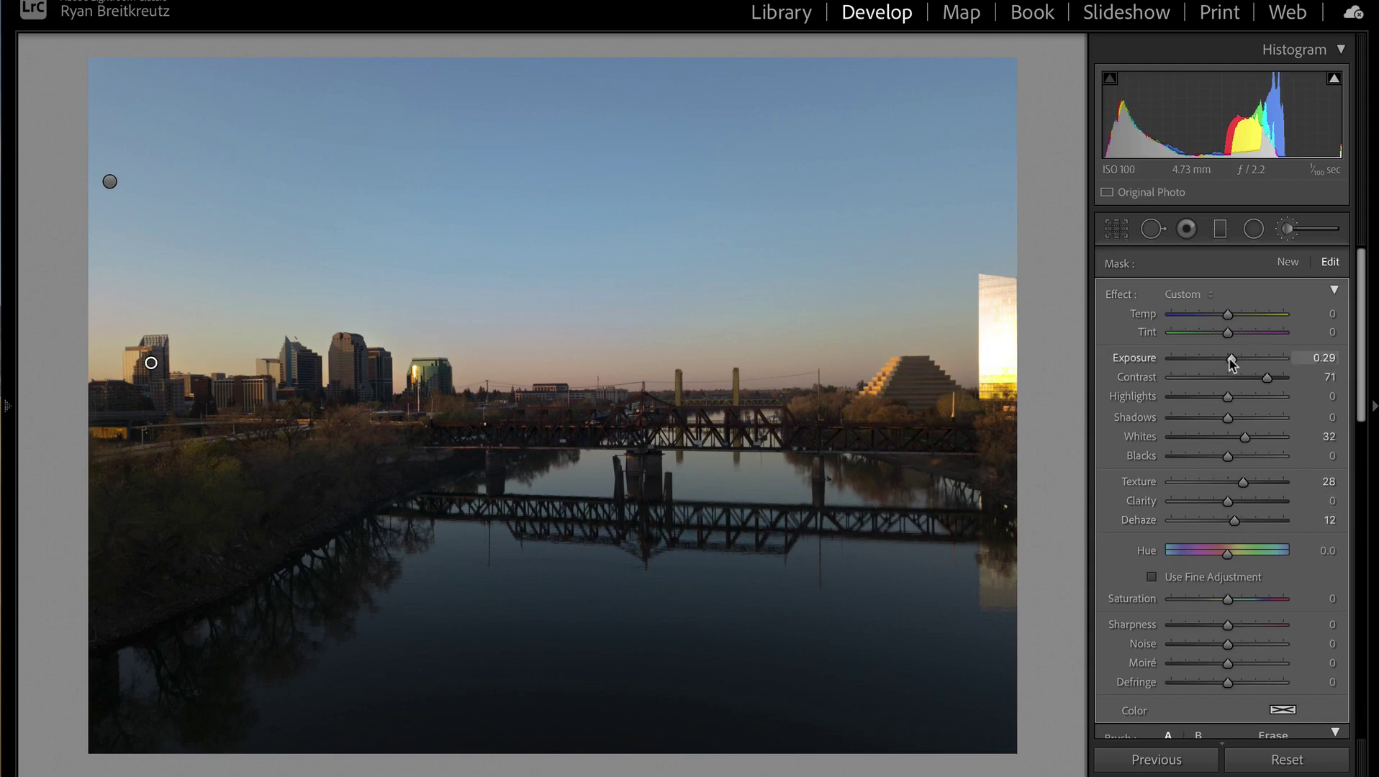
scroll(1232, 359, "up", 2)
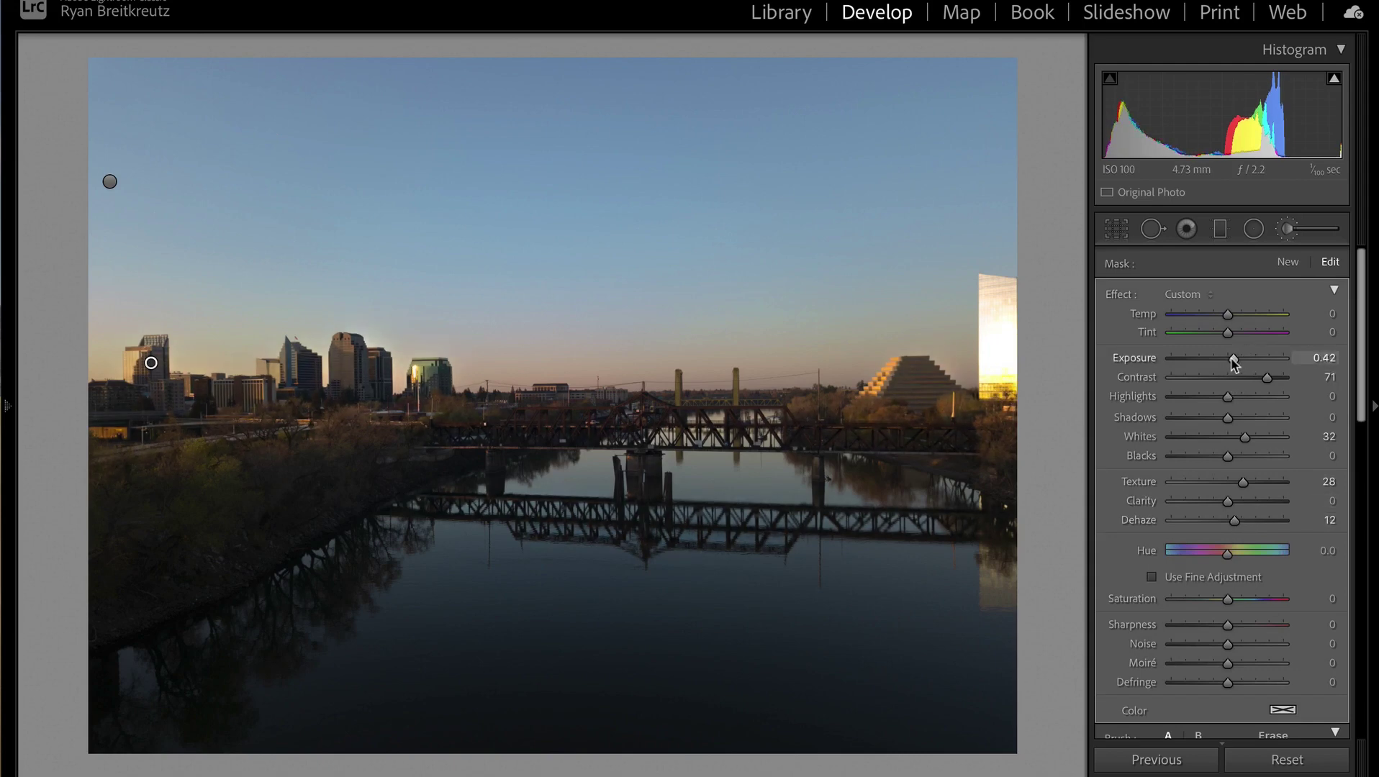
Step: Start a new mask with reset effects, set Exposure to 0.29, and paint over the trees on the left riverbank
left_click(1286, 262)
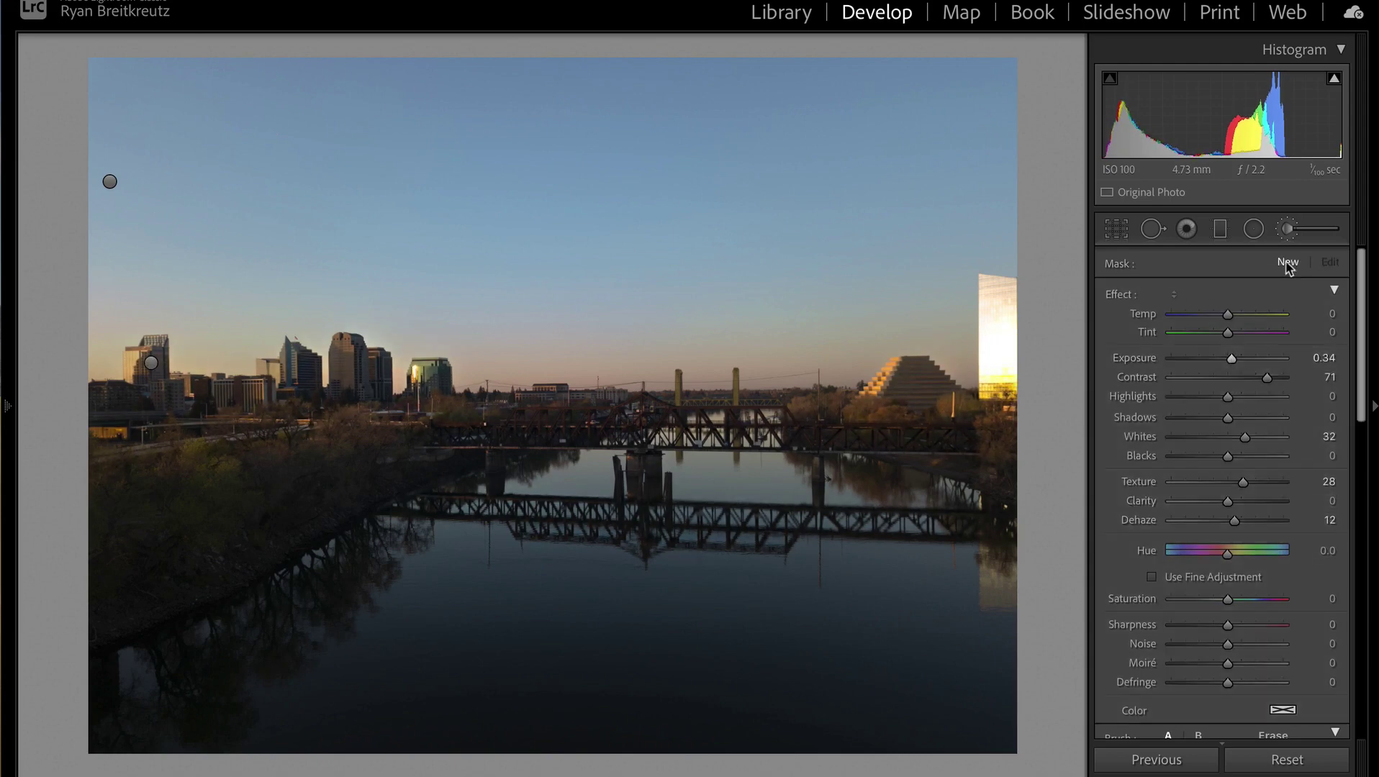
left_click(1122, 297, "alt")
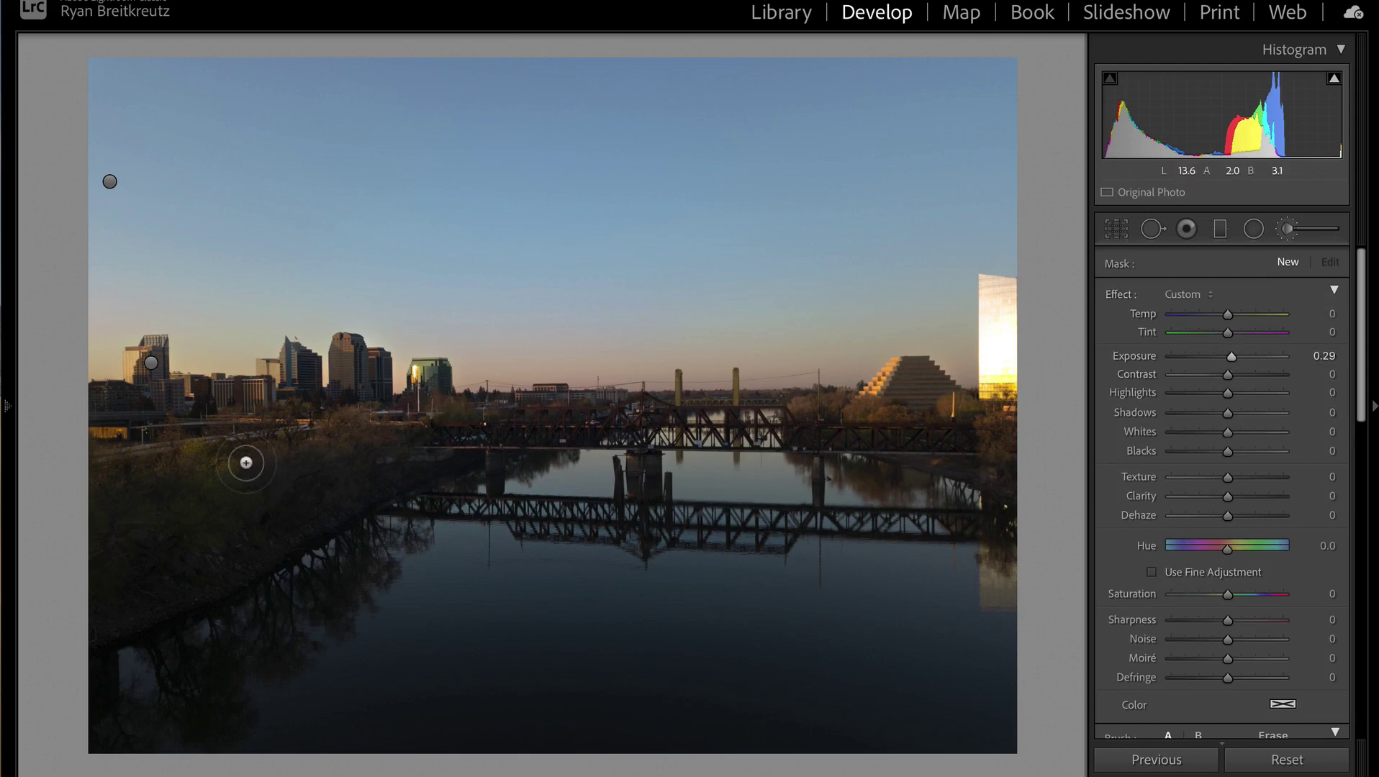
mouse_move(190, 485)
left_mouse_down()
mouse_move(229, 453)
mouse_move(279, 435)
mouse_move(381, 432)
left_mouse_up()
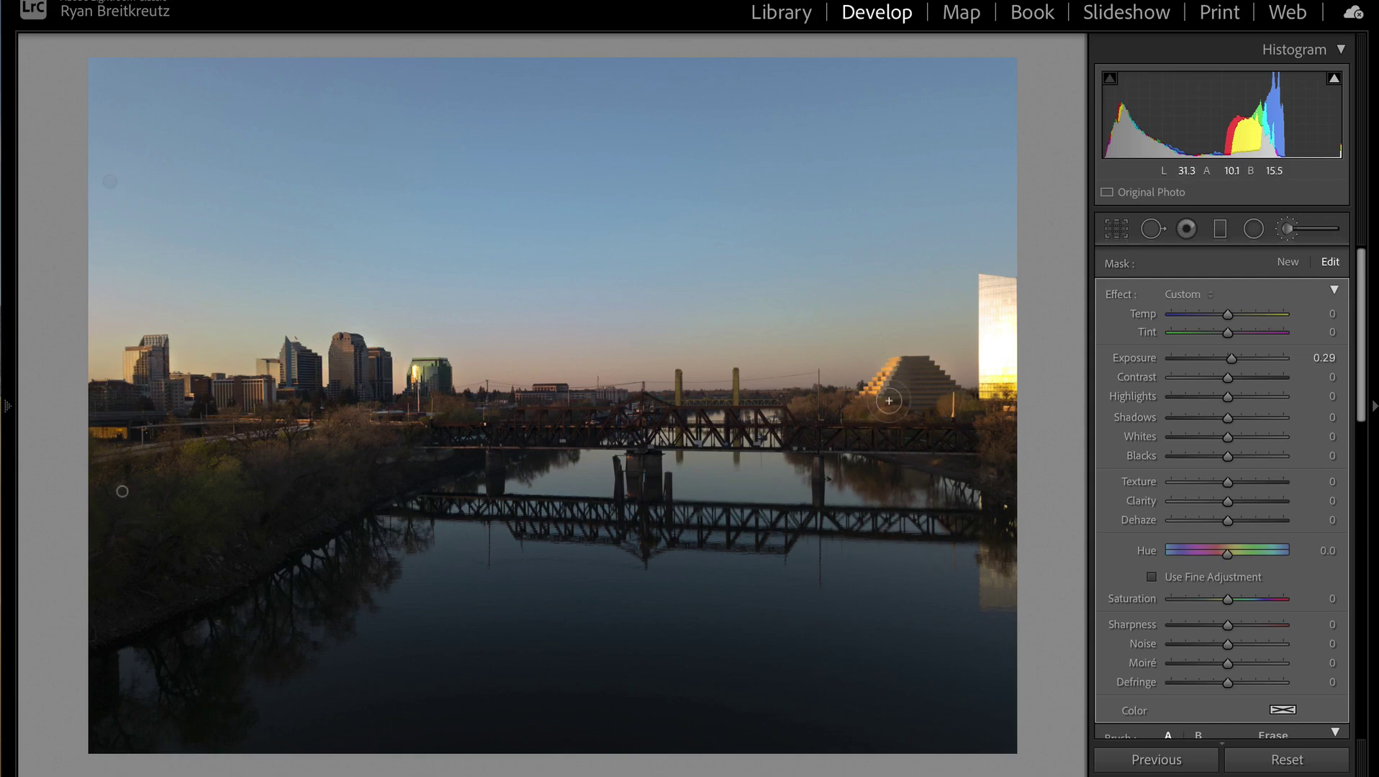
Step: Paint another new mask with Exposure −0.40 over shaded parts of the left riverbank, skyline buildings and the pyramid side
left_click(1288, 262)
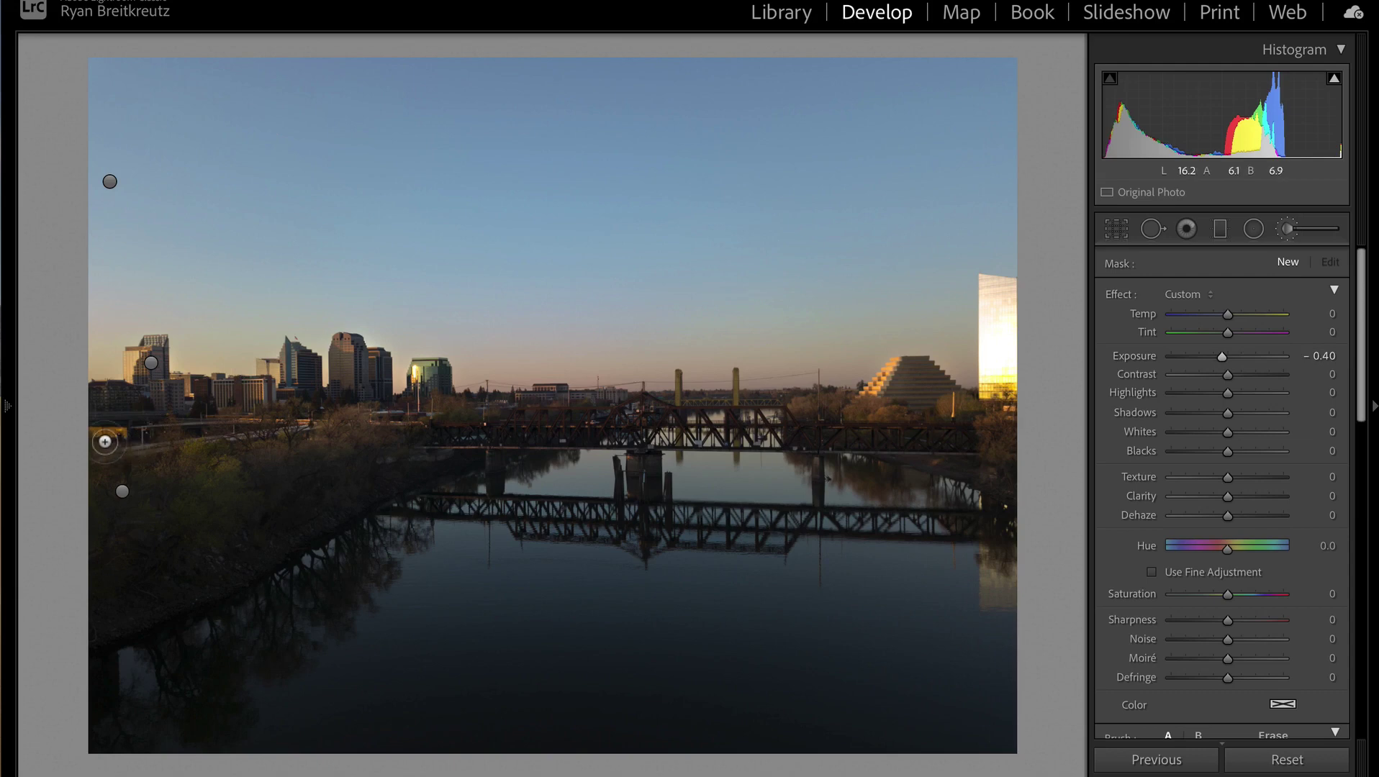
left_click(104, 441)
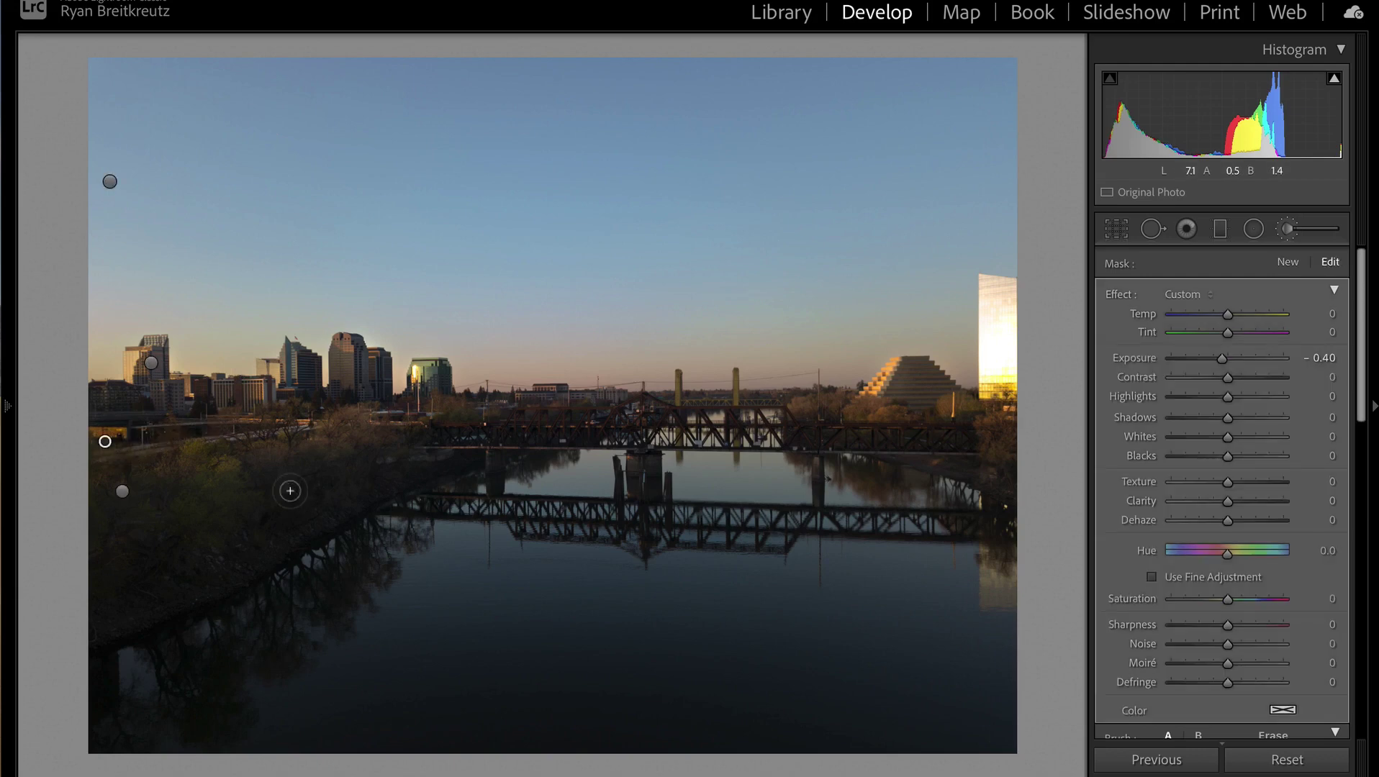
mouse_move(144, 531)
left_mouse_down()
mouse_move(230, 545)
mouse_move(311, 481)
mouse_move(369, 464)
mouse_move(296, 517)
left_mouse_up()
mouse_move(362, 352)
left_mouse_down()
mouse_move(353, 386)
mouse_move(377, 362)
mouse_move(390, 386)
left_mouse_up()
left_click_drag(303, 364, 308, 360)
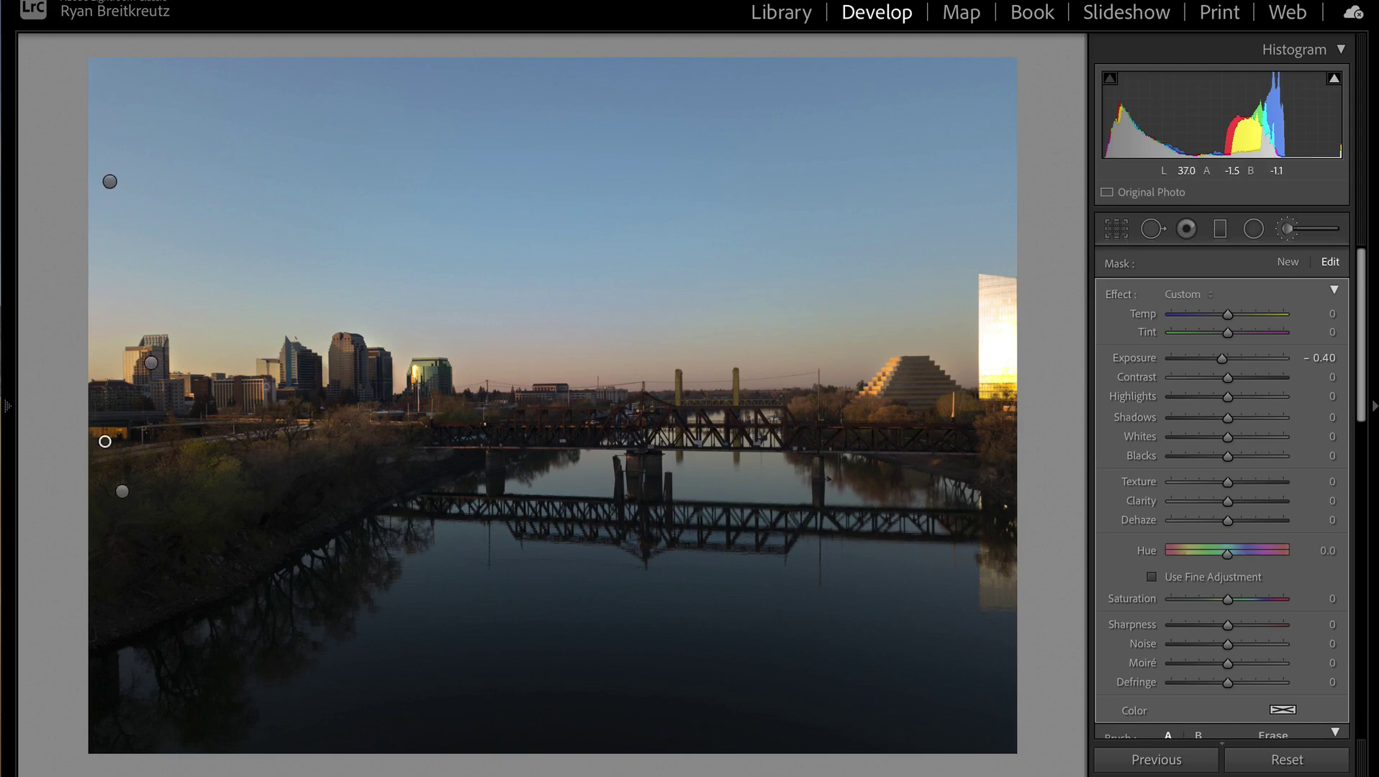
mouse_move(268, 383)
left_mouse_down()
mouse_move(269, 395)
mouse_move(203, 394)
left_mouse_up()
left_click_drag(115, 432, 104, 441)
mouse_move(914, 376)
left_mouse_down()
mouse_move(952, 399)
mouse_move(924, 365)
mouse_move(947, 388)
mouse_move(916, 389)
mouse_move(944, 381)
mouse_move(835, 475)
left_mouse_up()
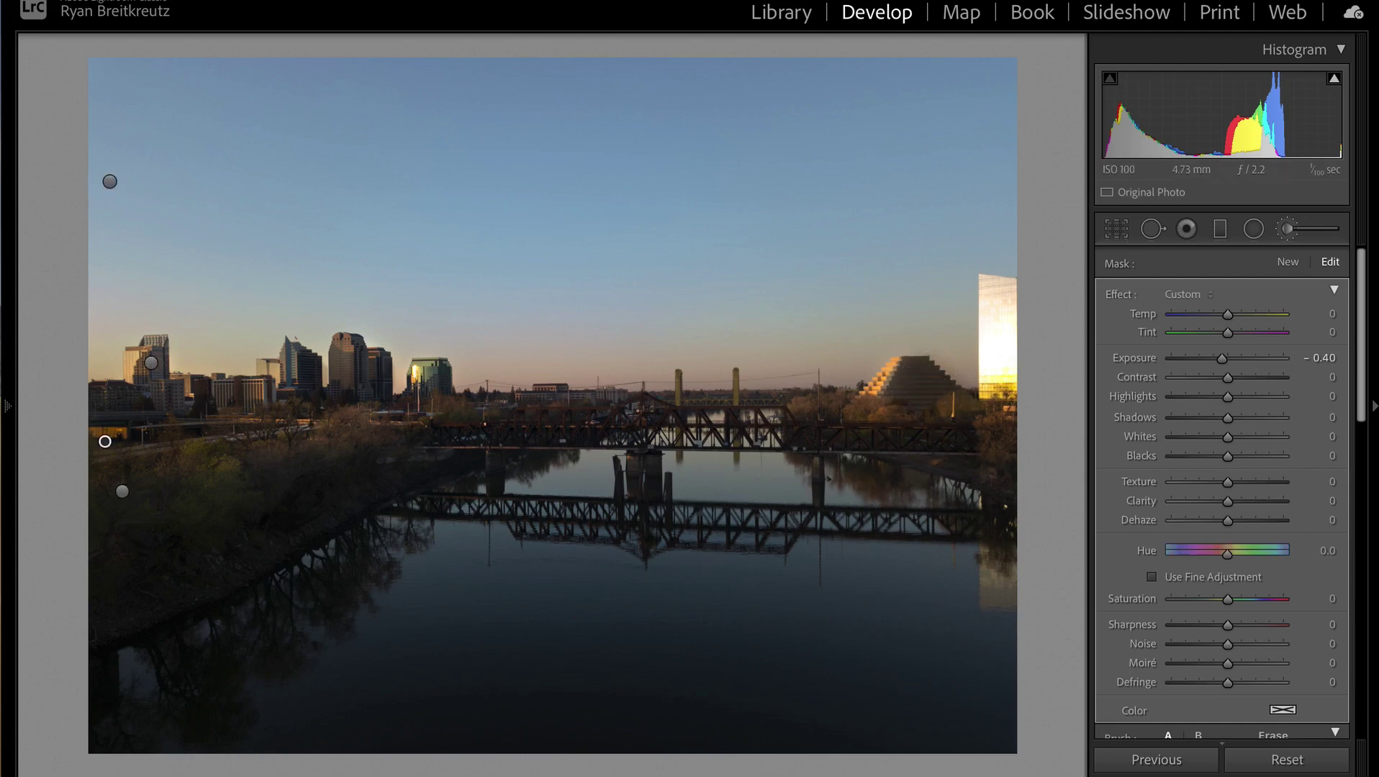
Step: Tighten the crop from the photo's upper-right corner to cut out the bright building at the right edge
key("k")
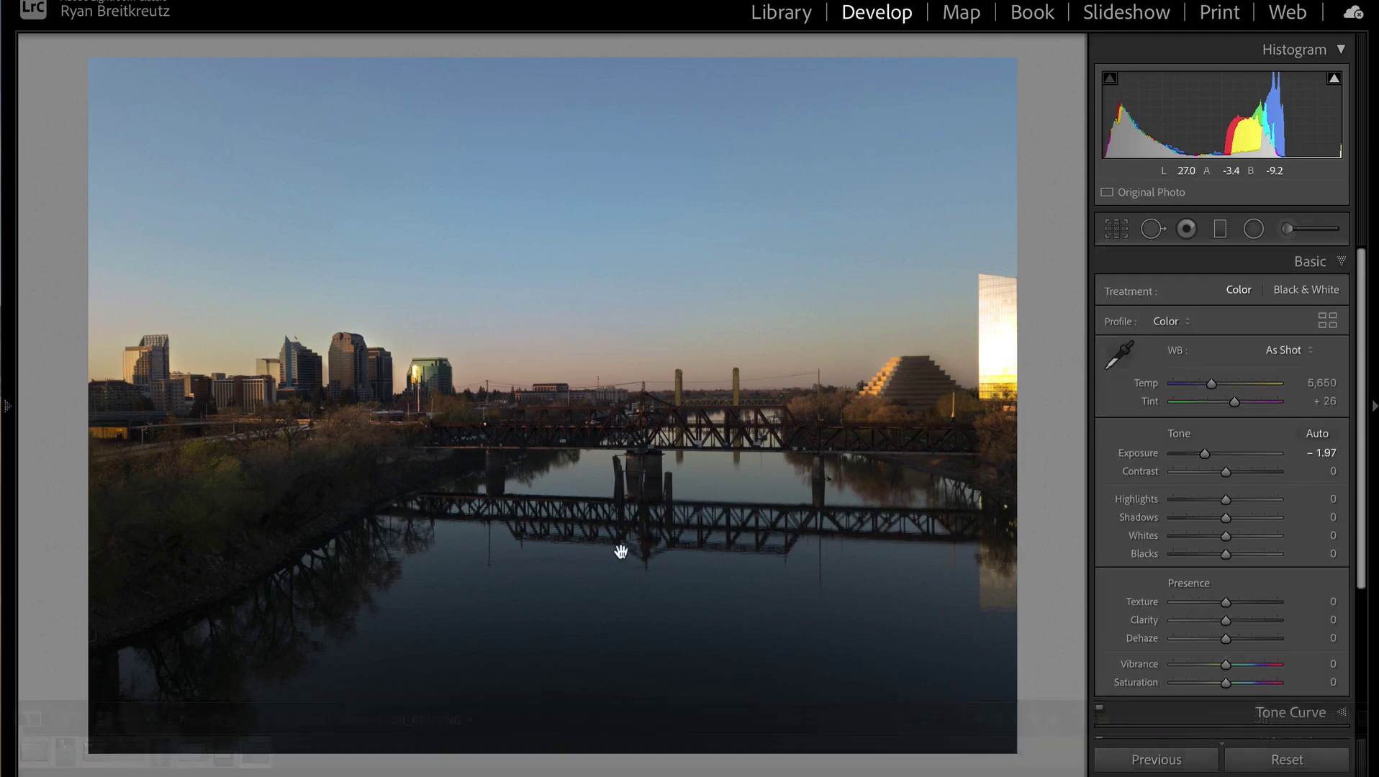
key("r")
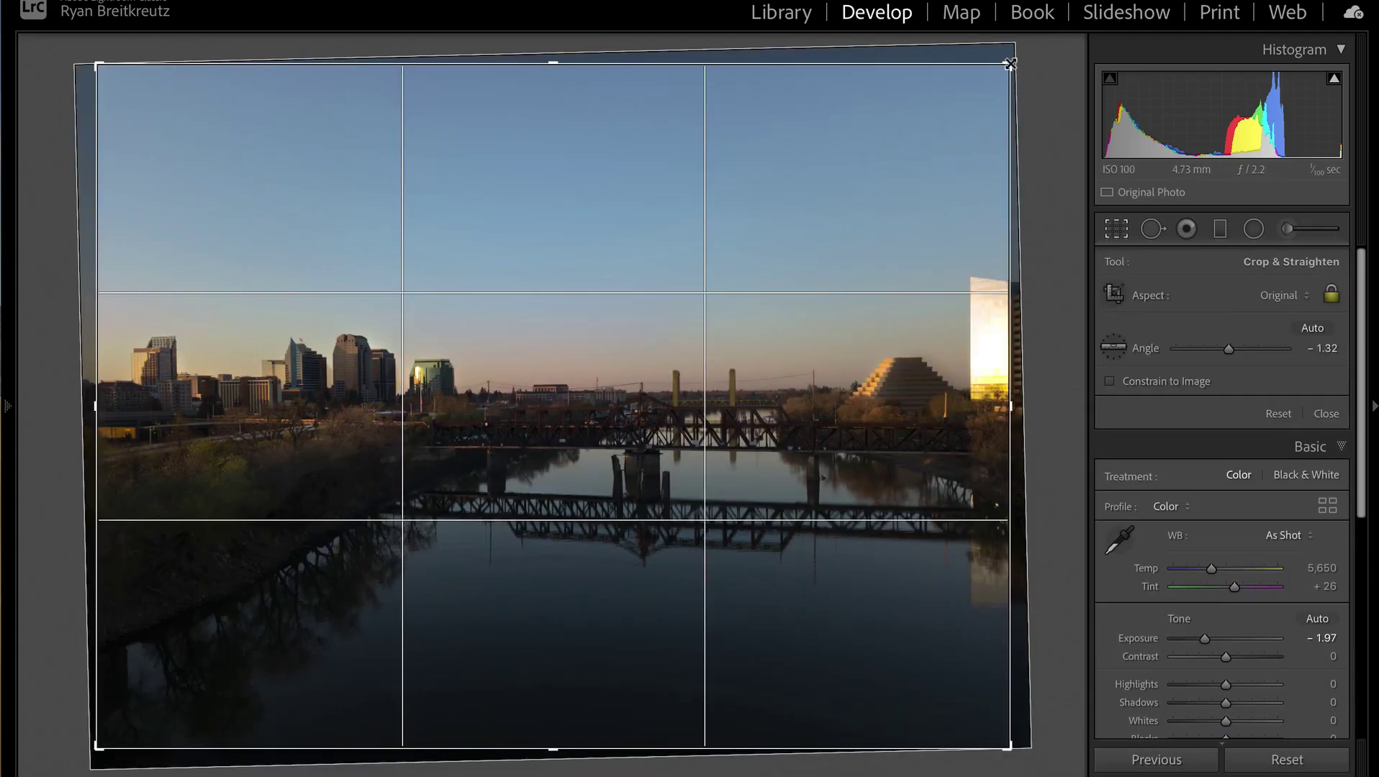
left_click_drag(1011, 68, 999, 82)
key("Return")
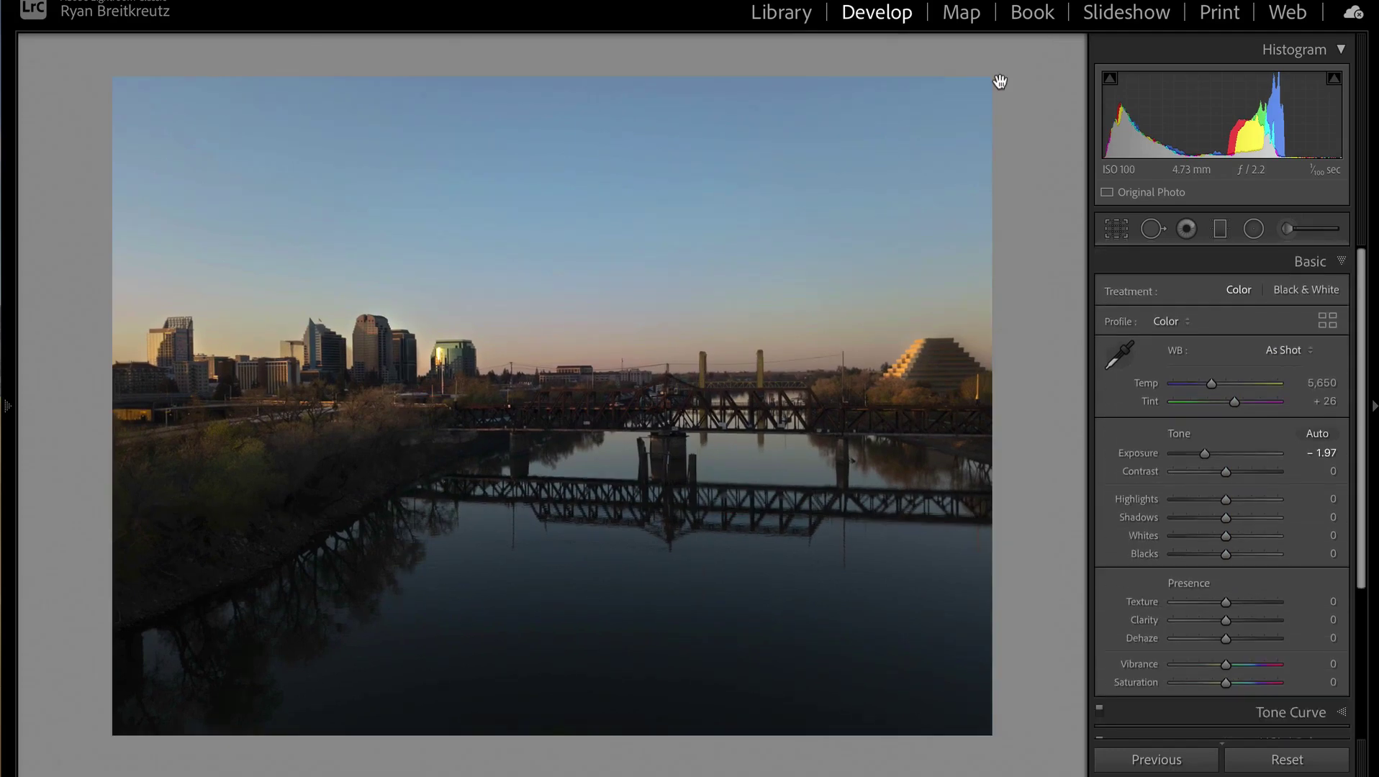
Step: Compare the photo before and after editing, including resetting all edits and undoing that reset
key("backslash")
key("backslash")
left_click(1307, 763)
key("ctrl+z")
Step: Paint a new brush mask along the upper bridge and set its Exposure to 0.19, Highlights to 65 and Whites to 100
left_click(1287, 229)
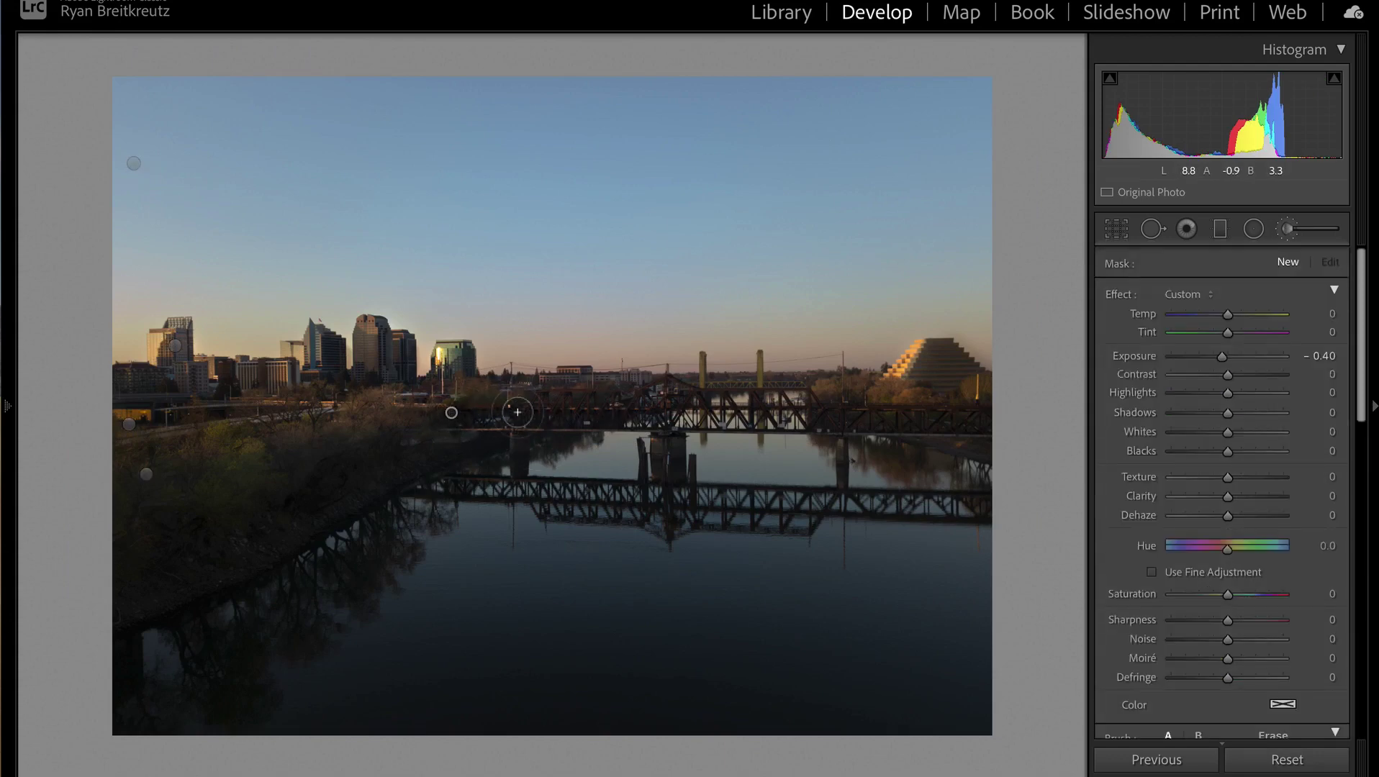
left_click_drag(674, 396, 957, 423)
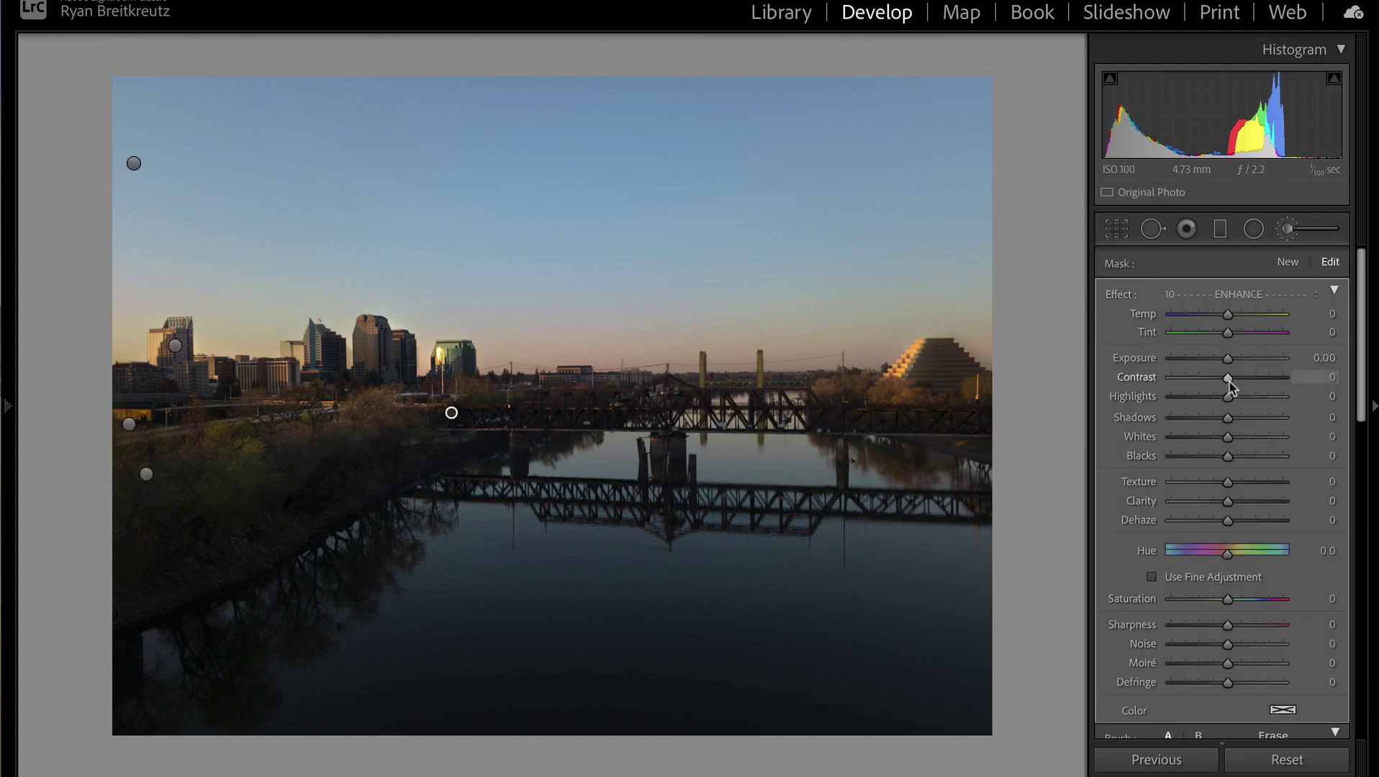
left_click_drag(1228, 436, 1232, 366)
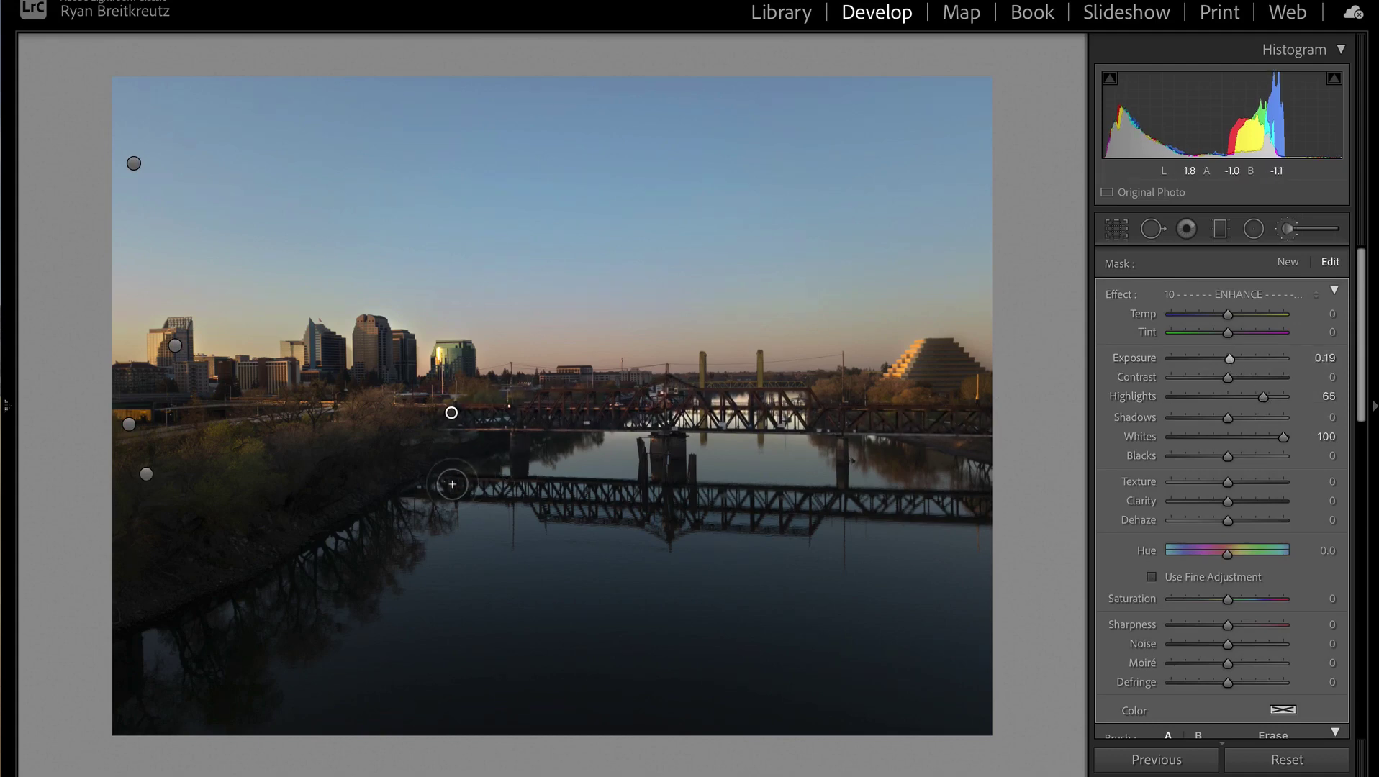
Step: Lower the bridge brush mask's Whites to 47 and Highlights to 21, and finish the brush adjustments
key("h")
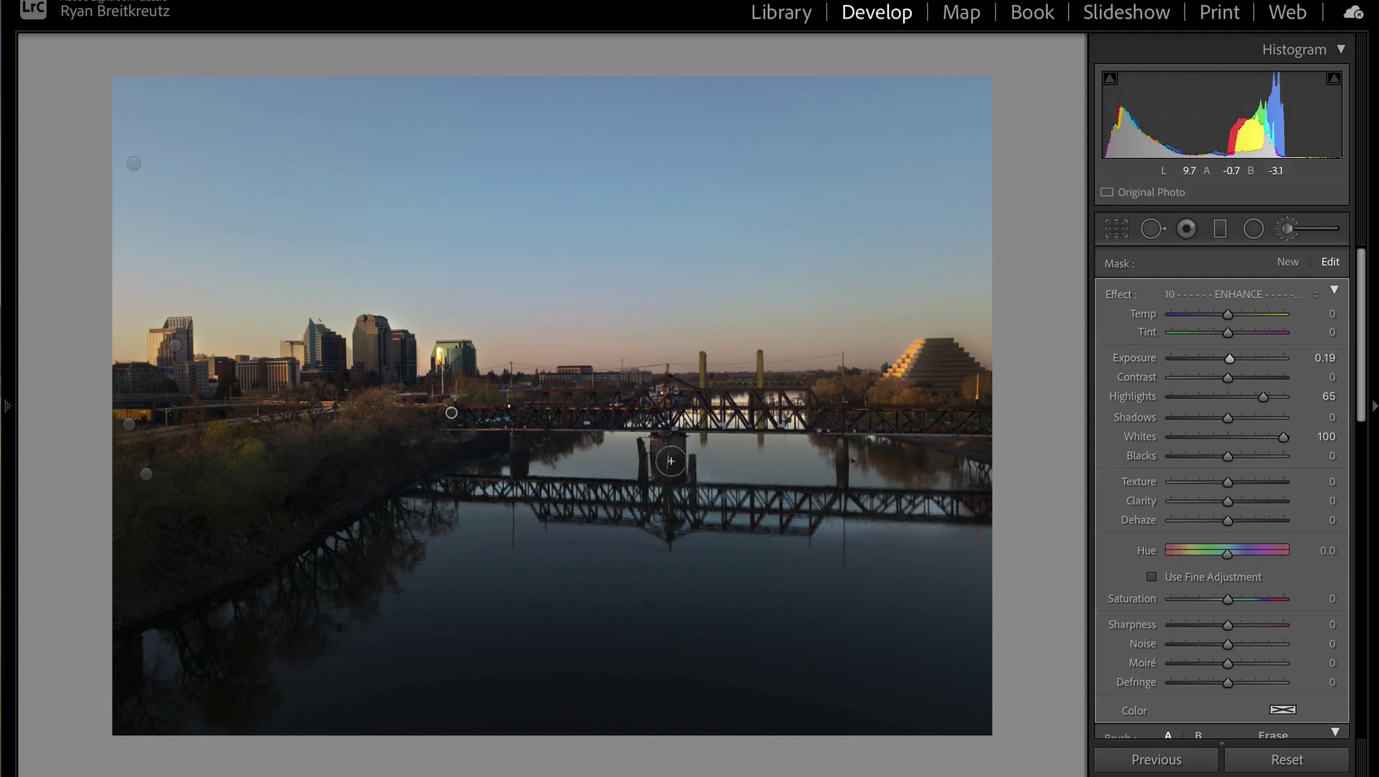
left_click(1254, 438)
left_click_drag(1259, 398, 1241, 400)
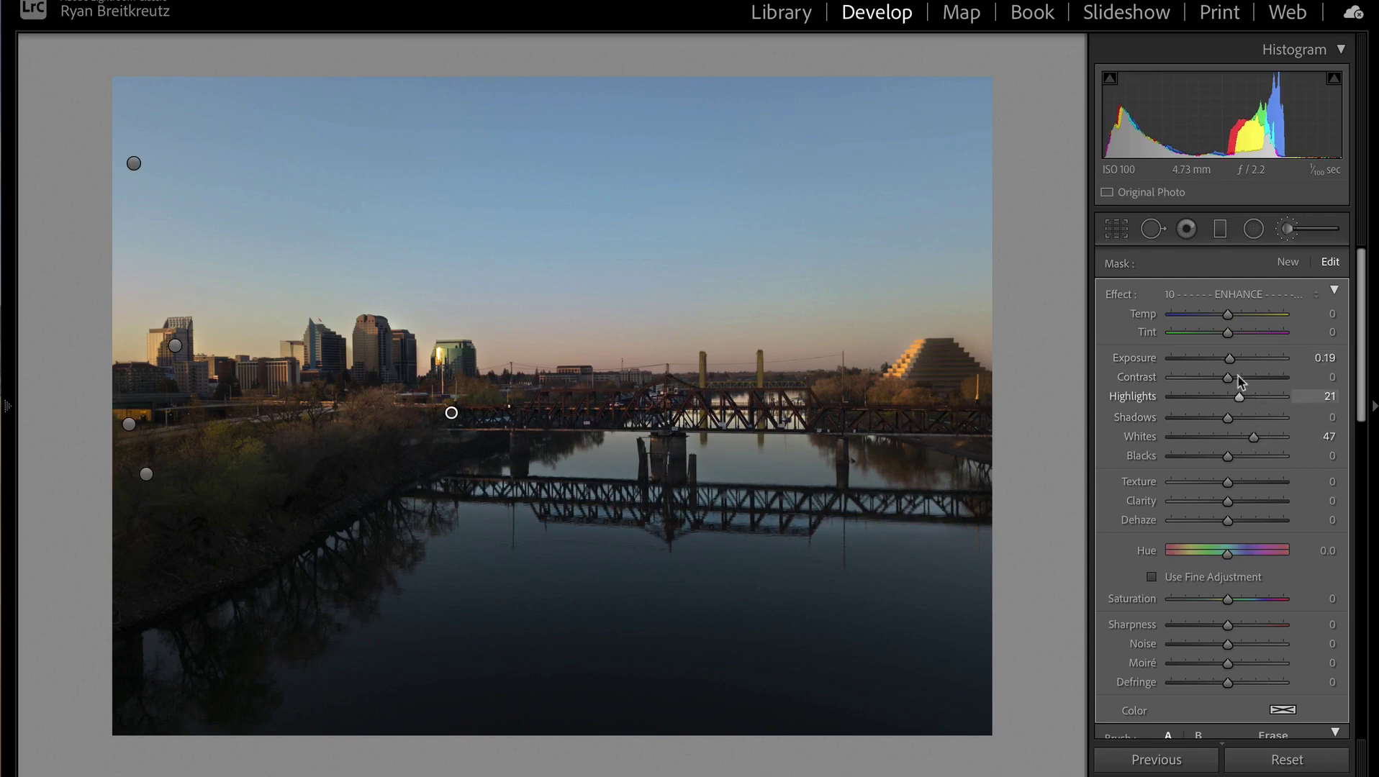
key("k")
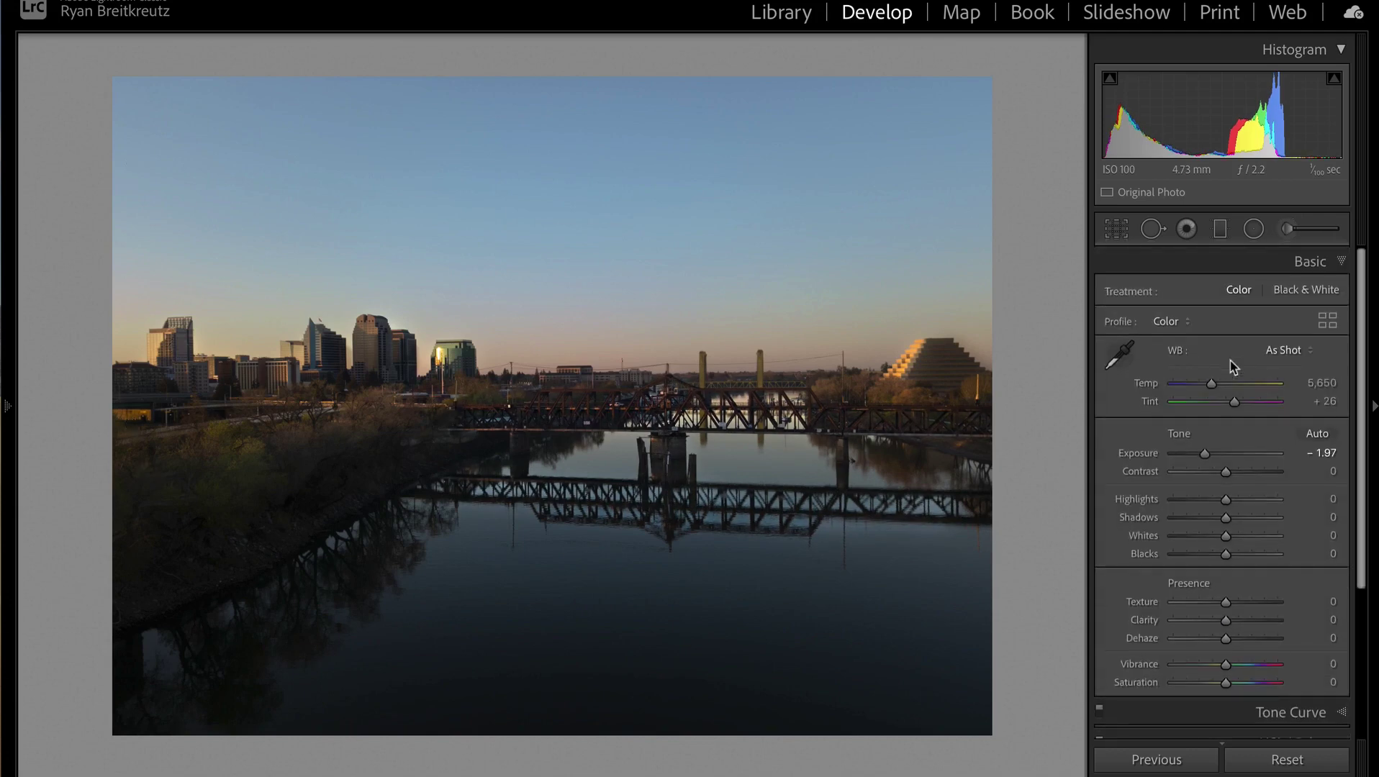
Step: Crop the photo to a 16 x 9 aspect ratio, comparing it with the previous crop by undoing and redoing the change
key("r")
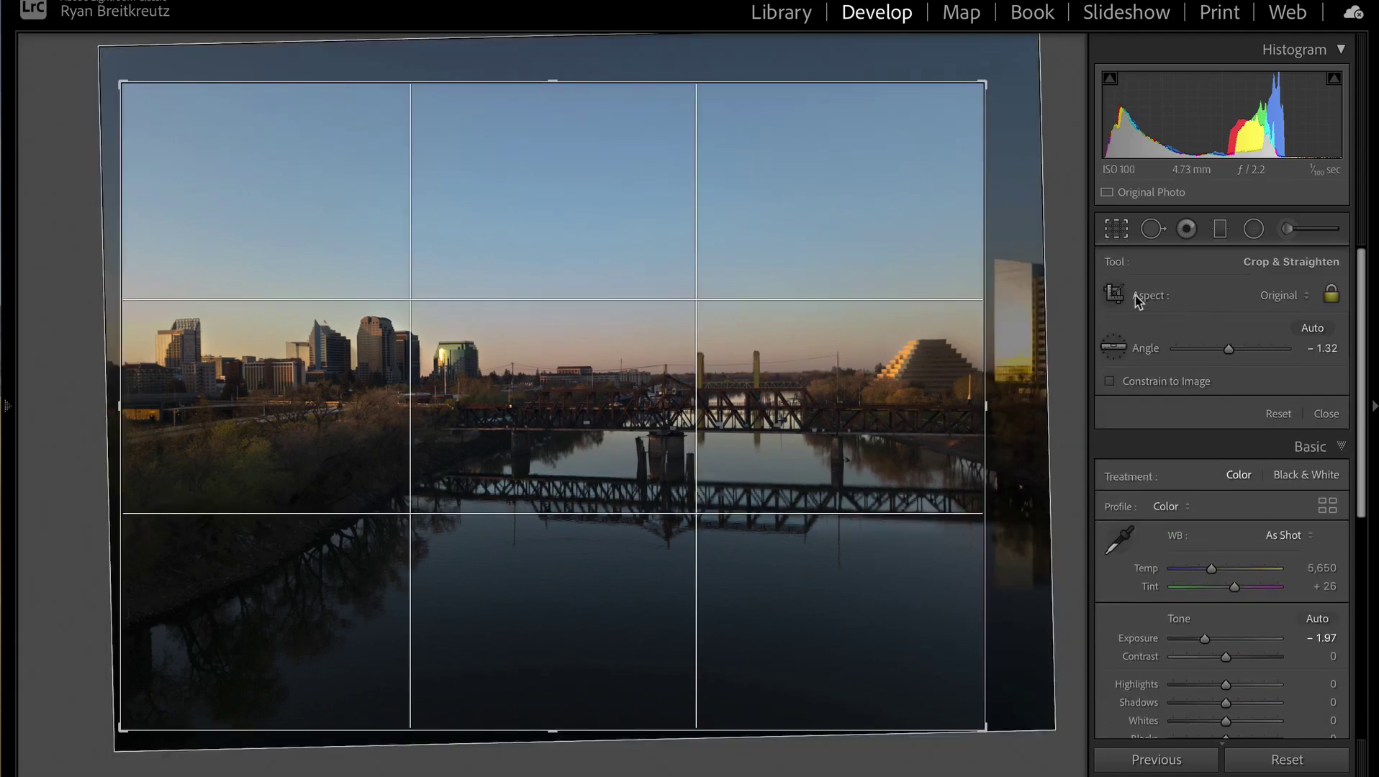
left_click(1283, 296)
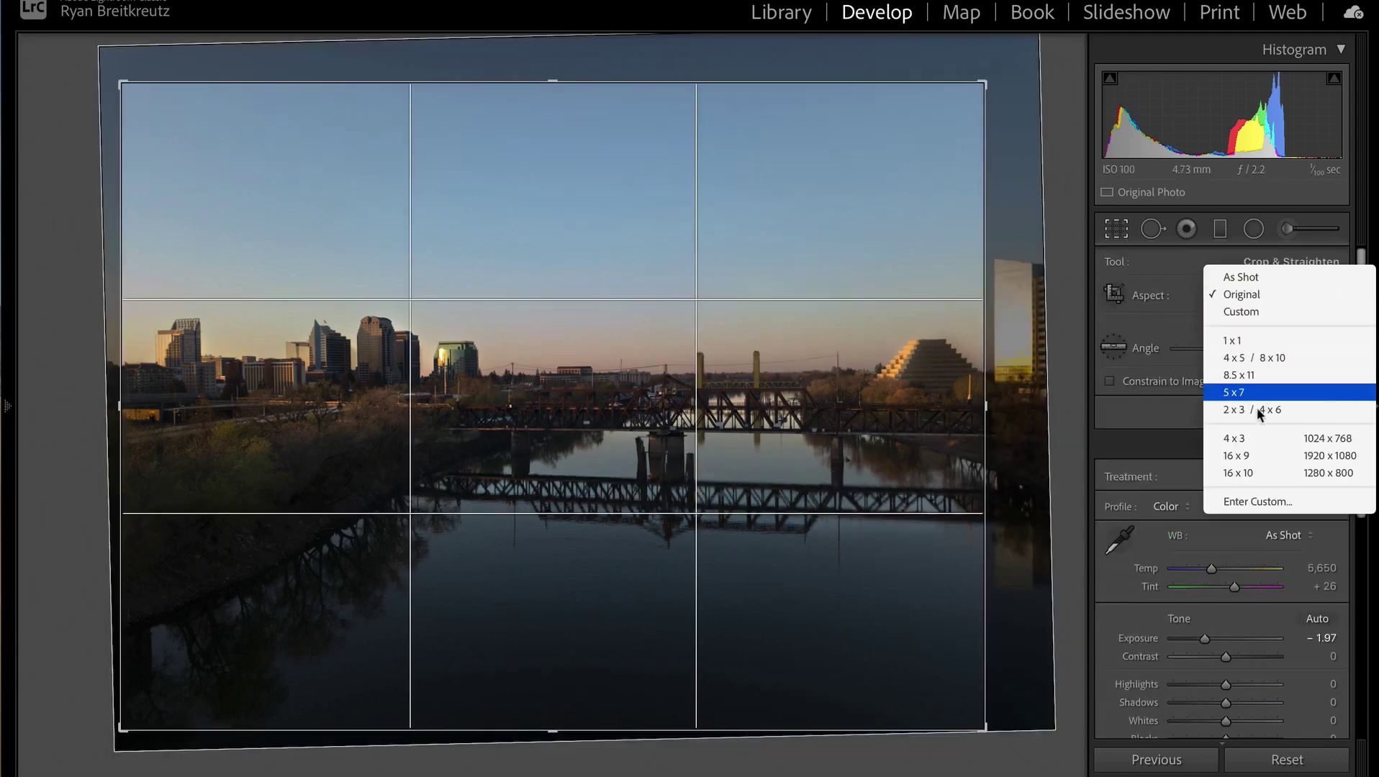
left_click(1245, 456)
key("Return")
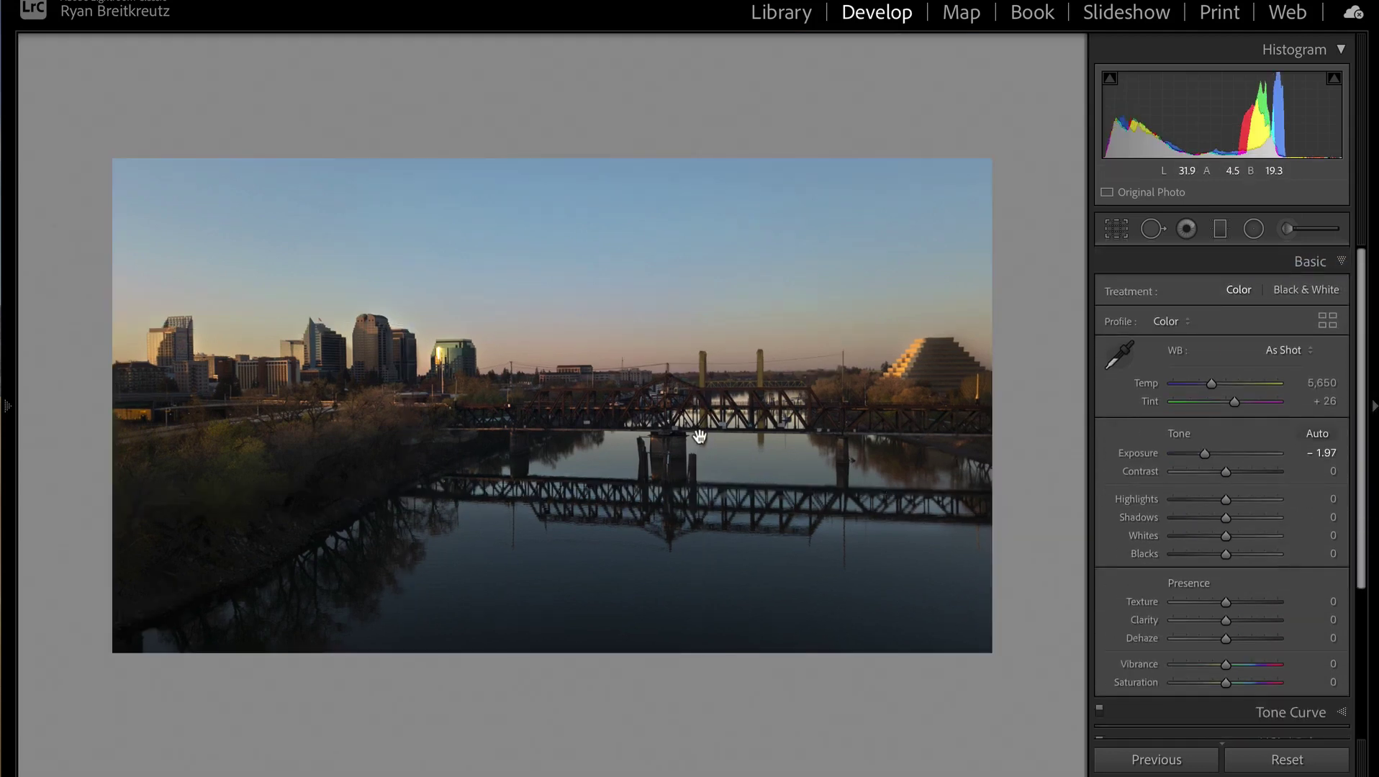
key("ctrl+z")
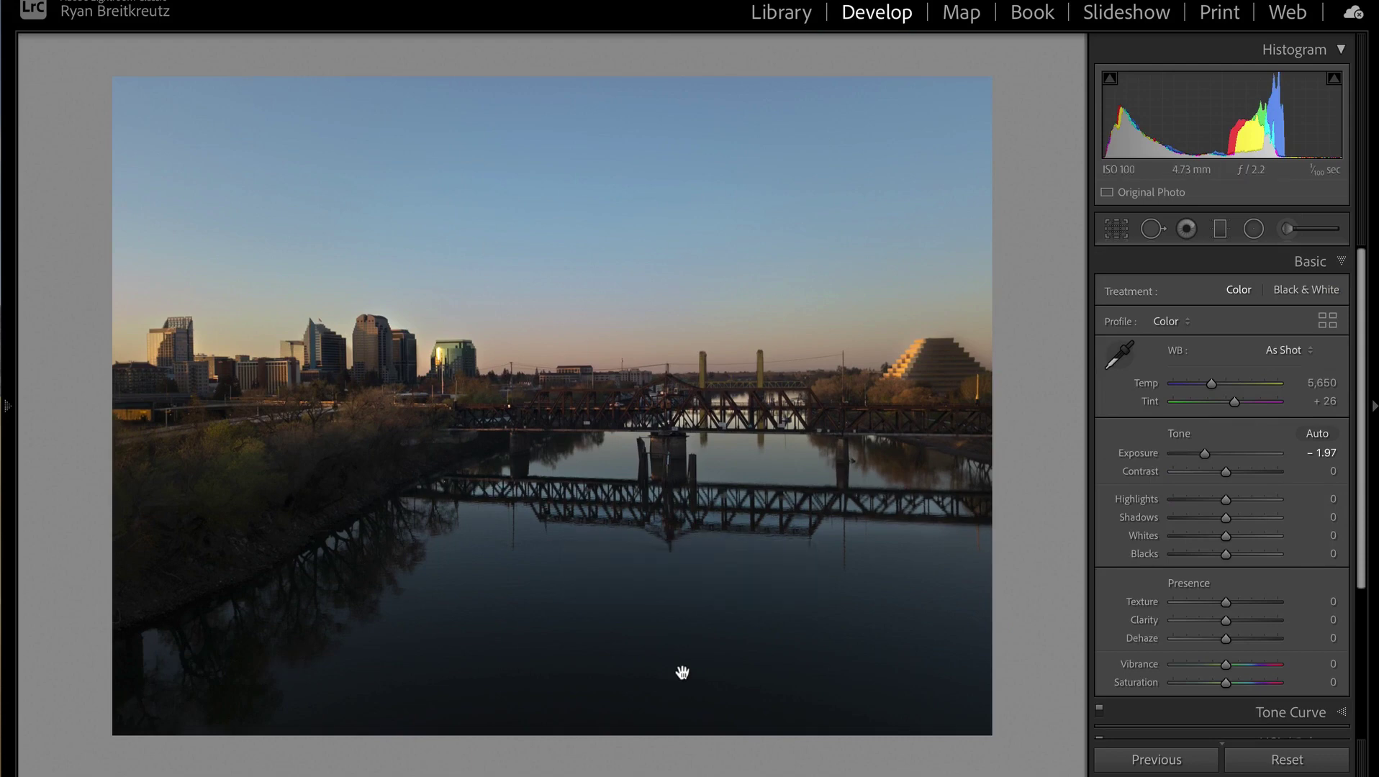
key("ctrl+shift+z")
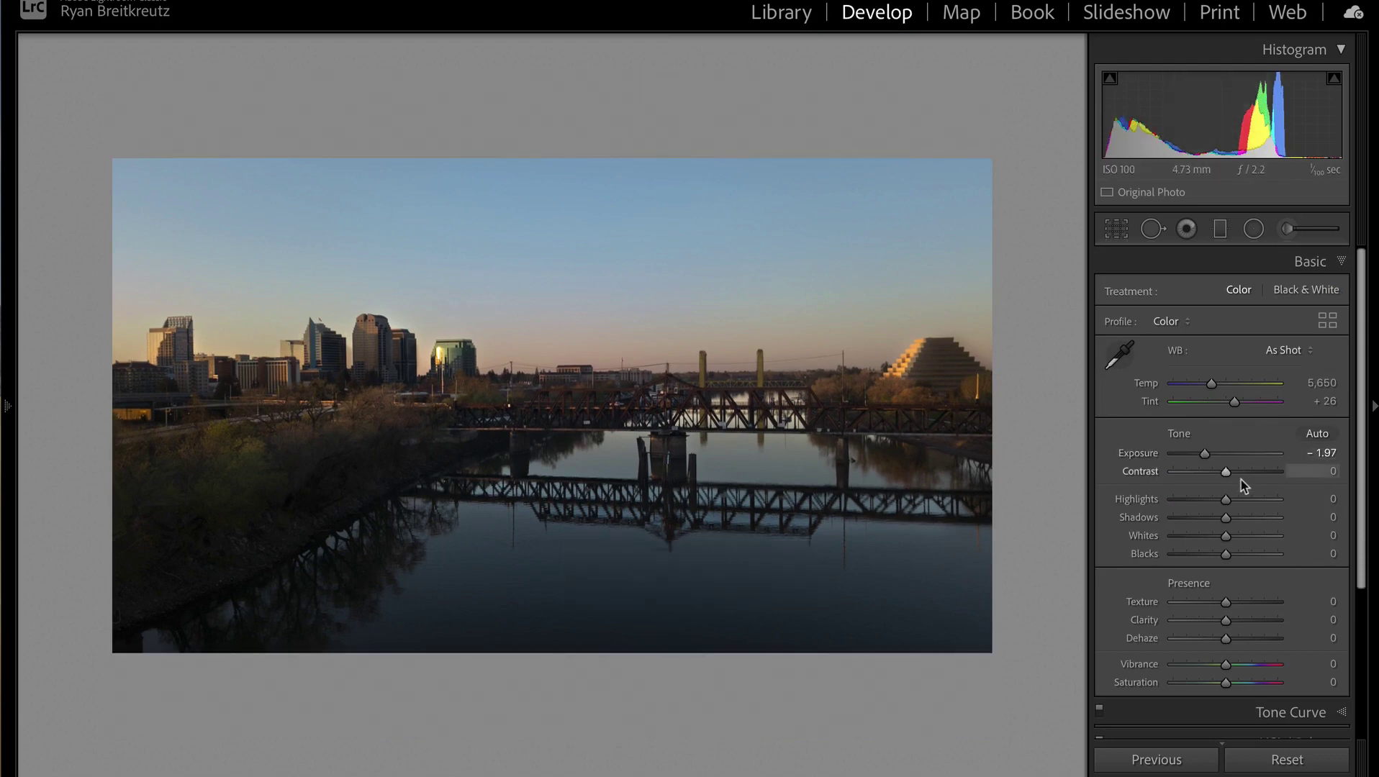
Step: Set the photo's overall Contrast to +32, Exposure to −1.65 and Highlights to −19, and return to the library grid of all photos
mouse_move(1236, 474)
left_mouse_down()
mouse_move(1256, 475)
mouse_move(1213, 503)
mouse_move(1210, 455)
mouse_move(1244, 479)
left_mouse_up()
key("equal")
key("equal")
key("minus")
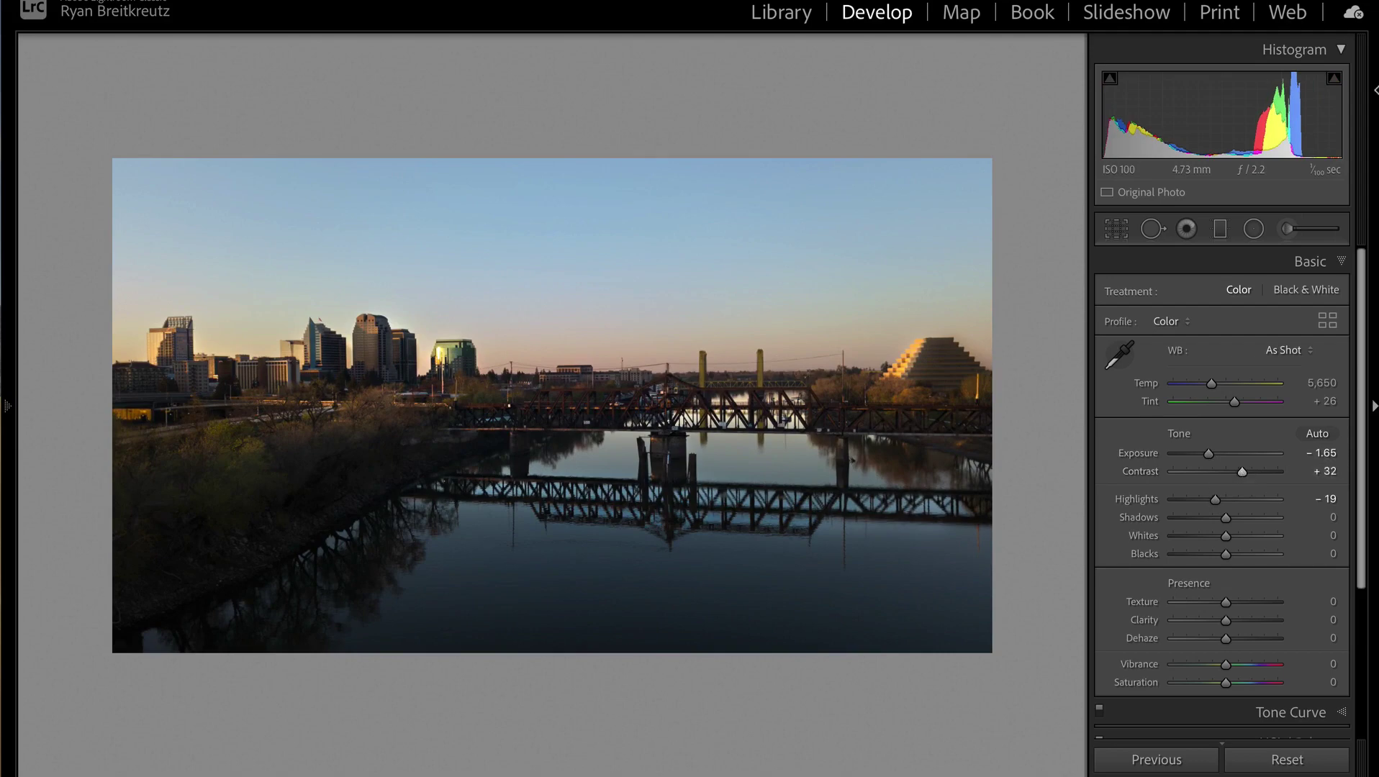
key("g")
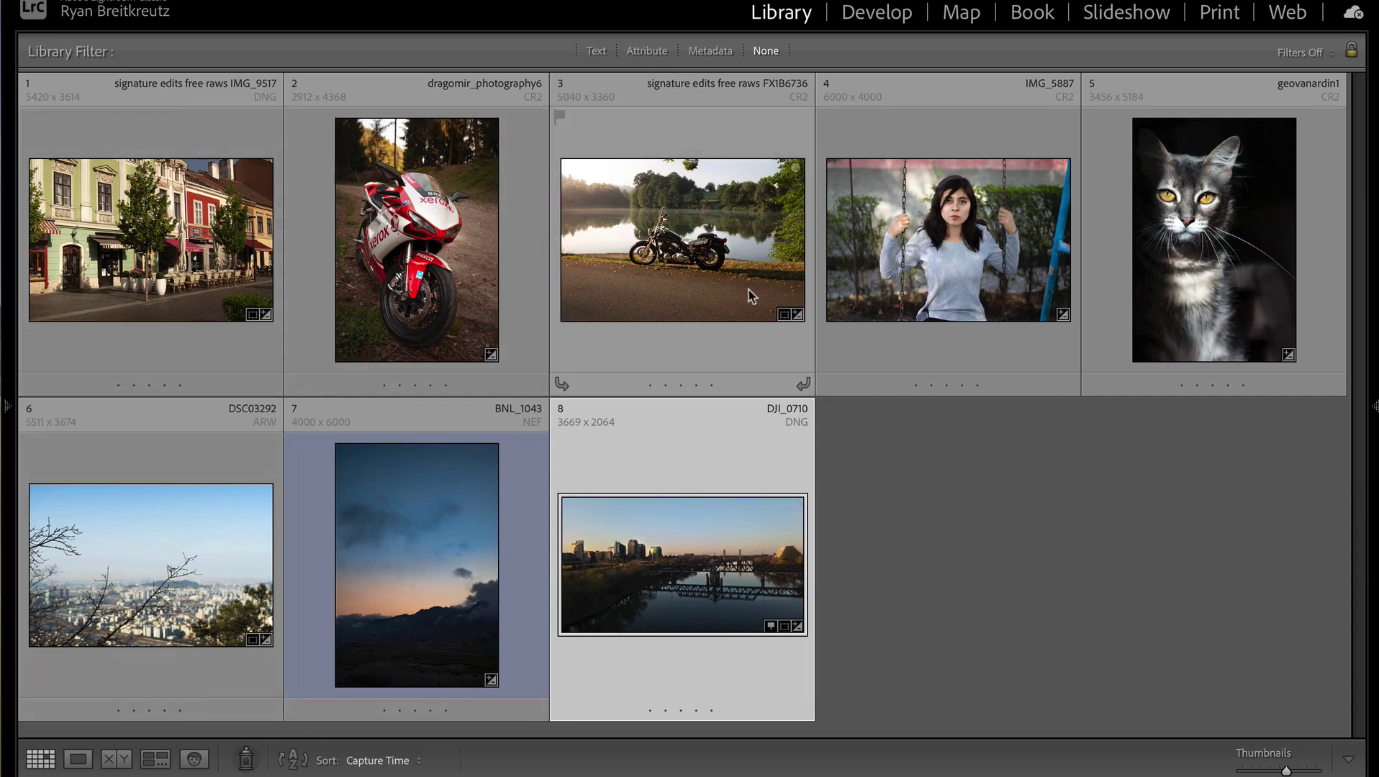
mouse_move(752, 295)
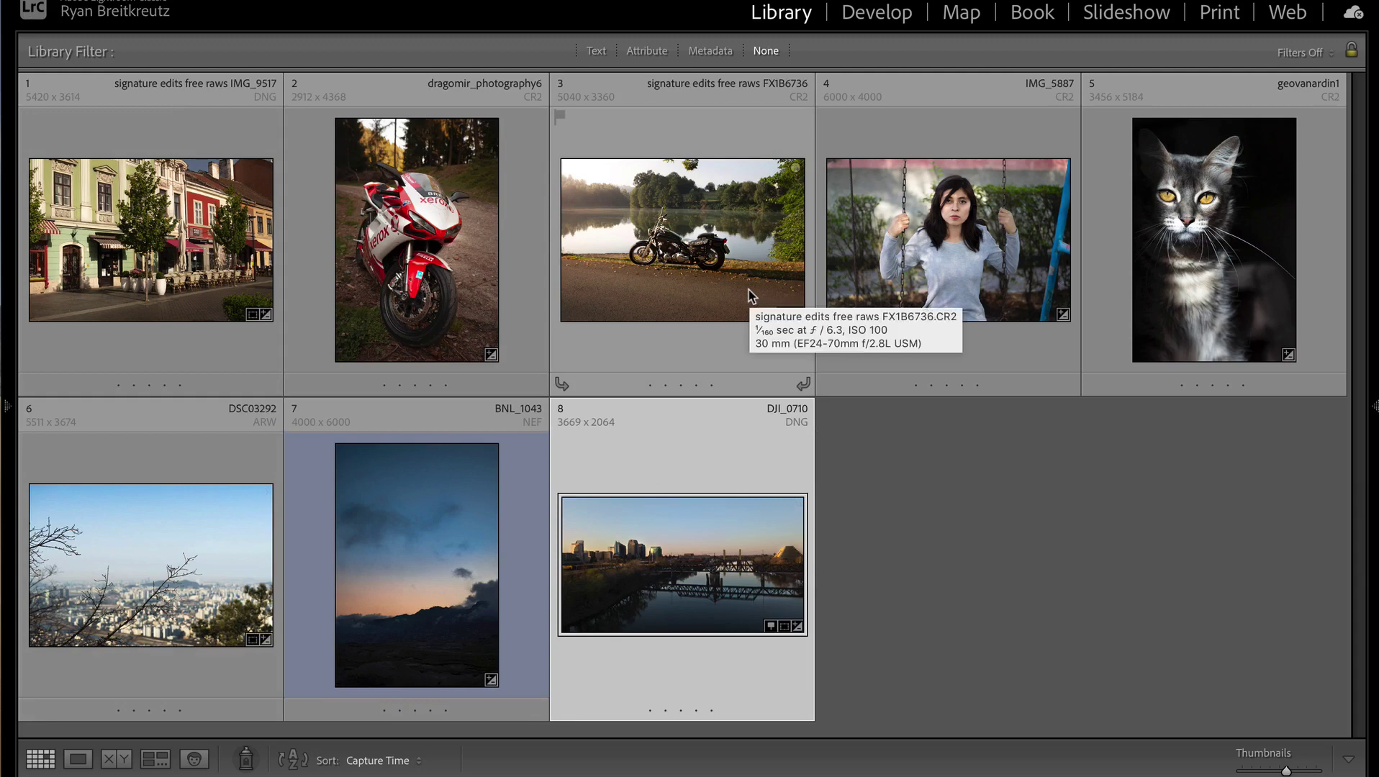